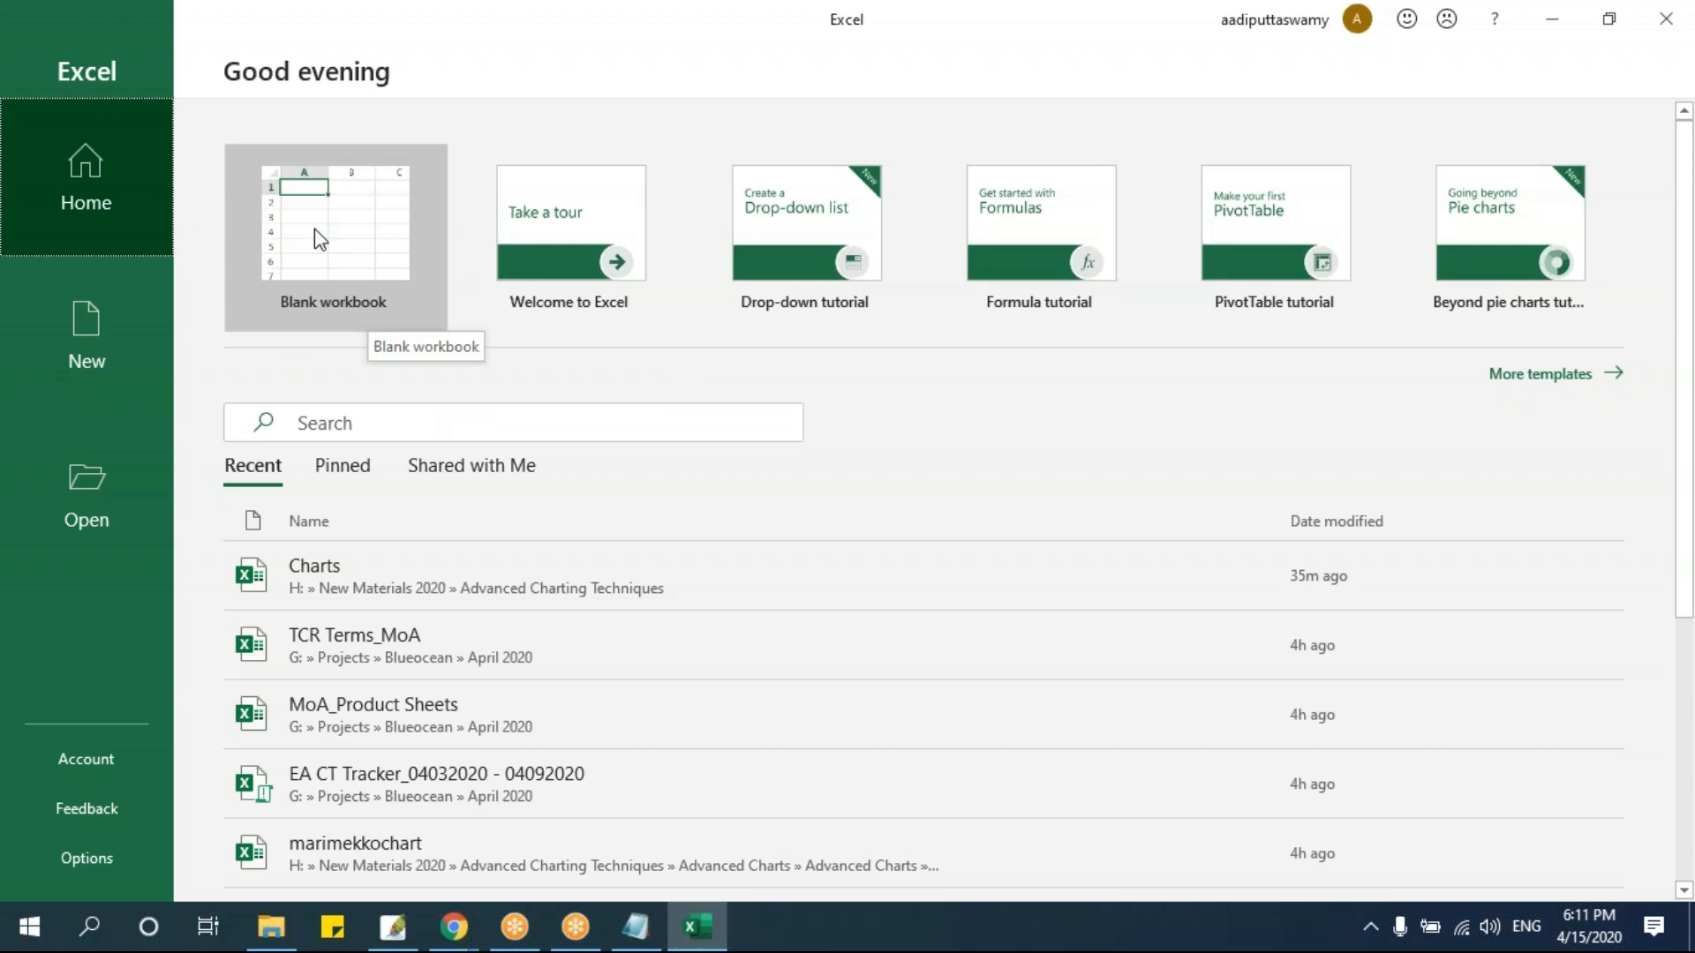
- Examine the new-workbook templates, the places to open files from, the account information and the general program options
left_click(121, 344)
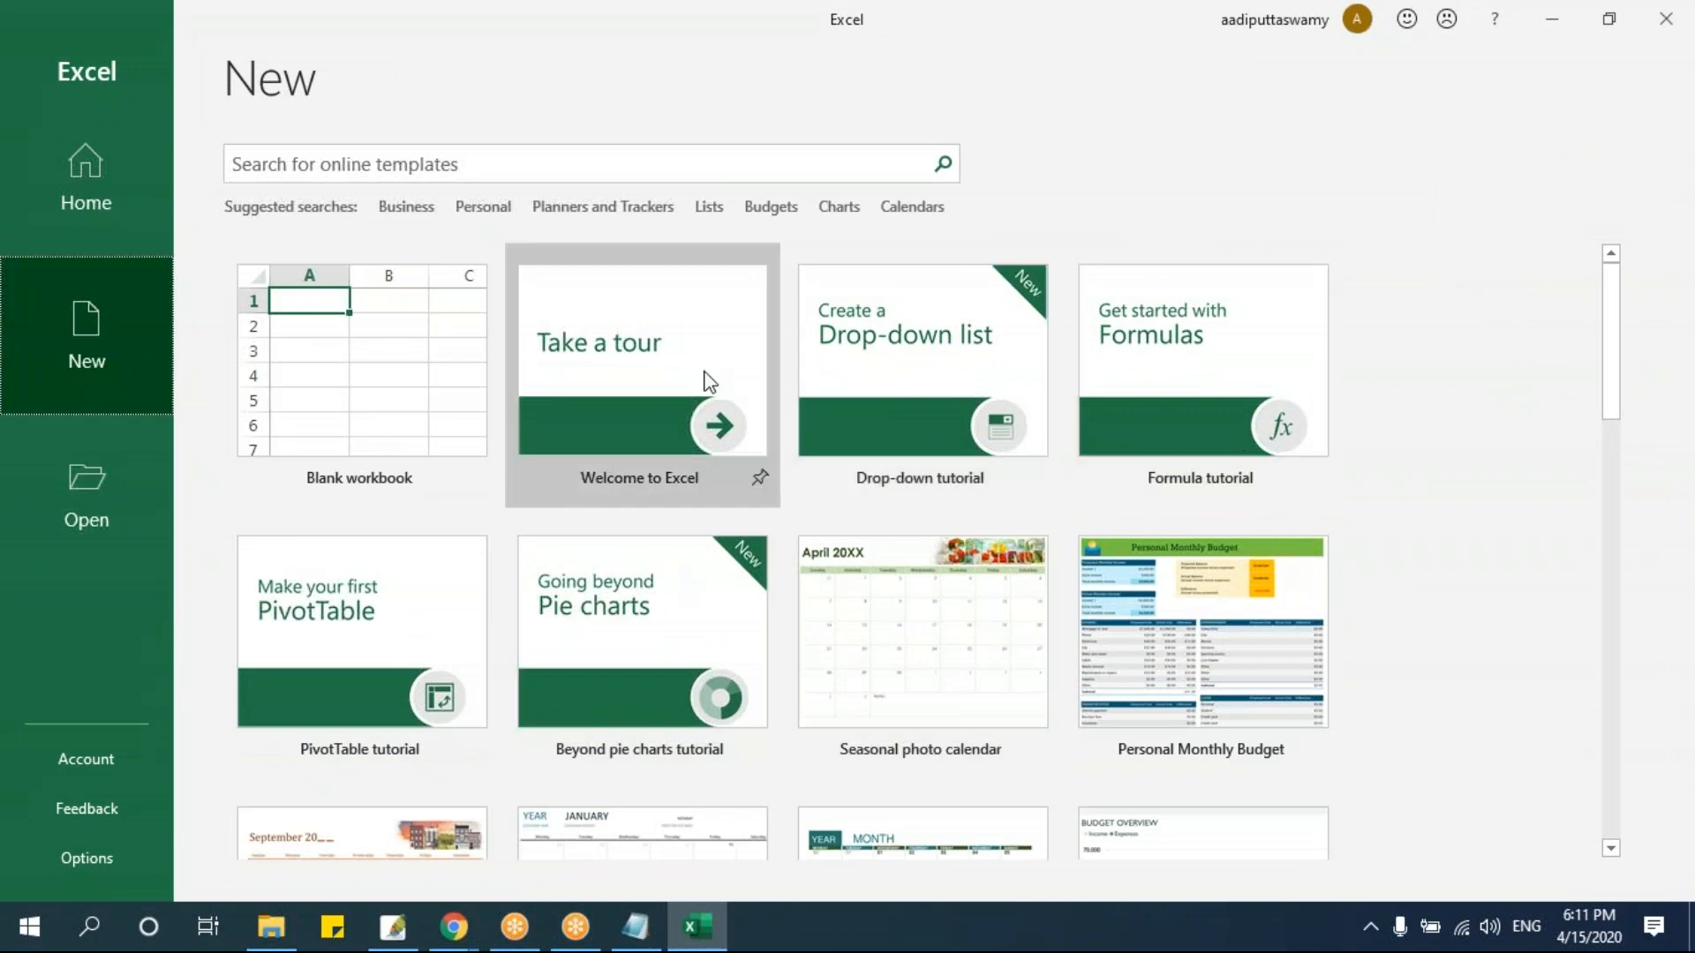
scroll(666, 606, "down", 2)
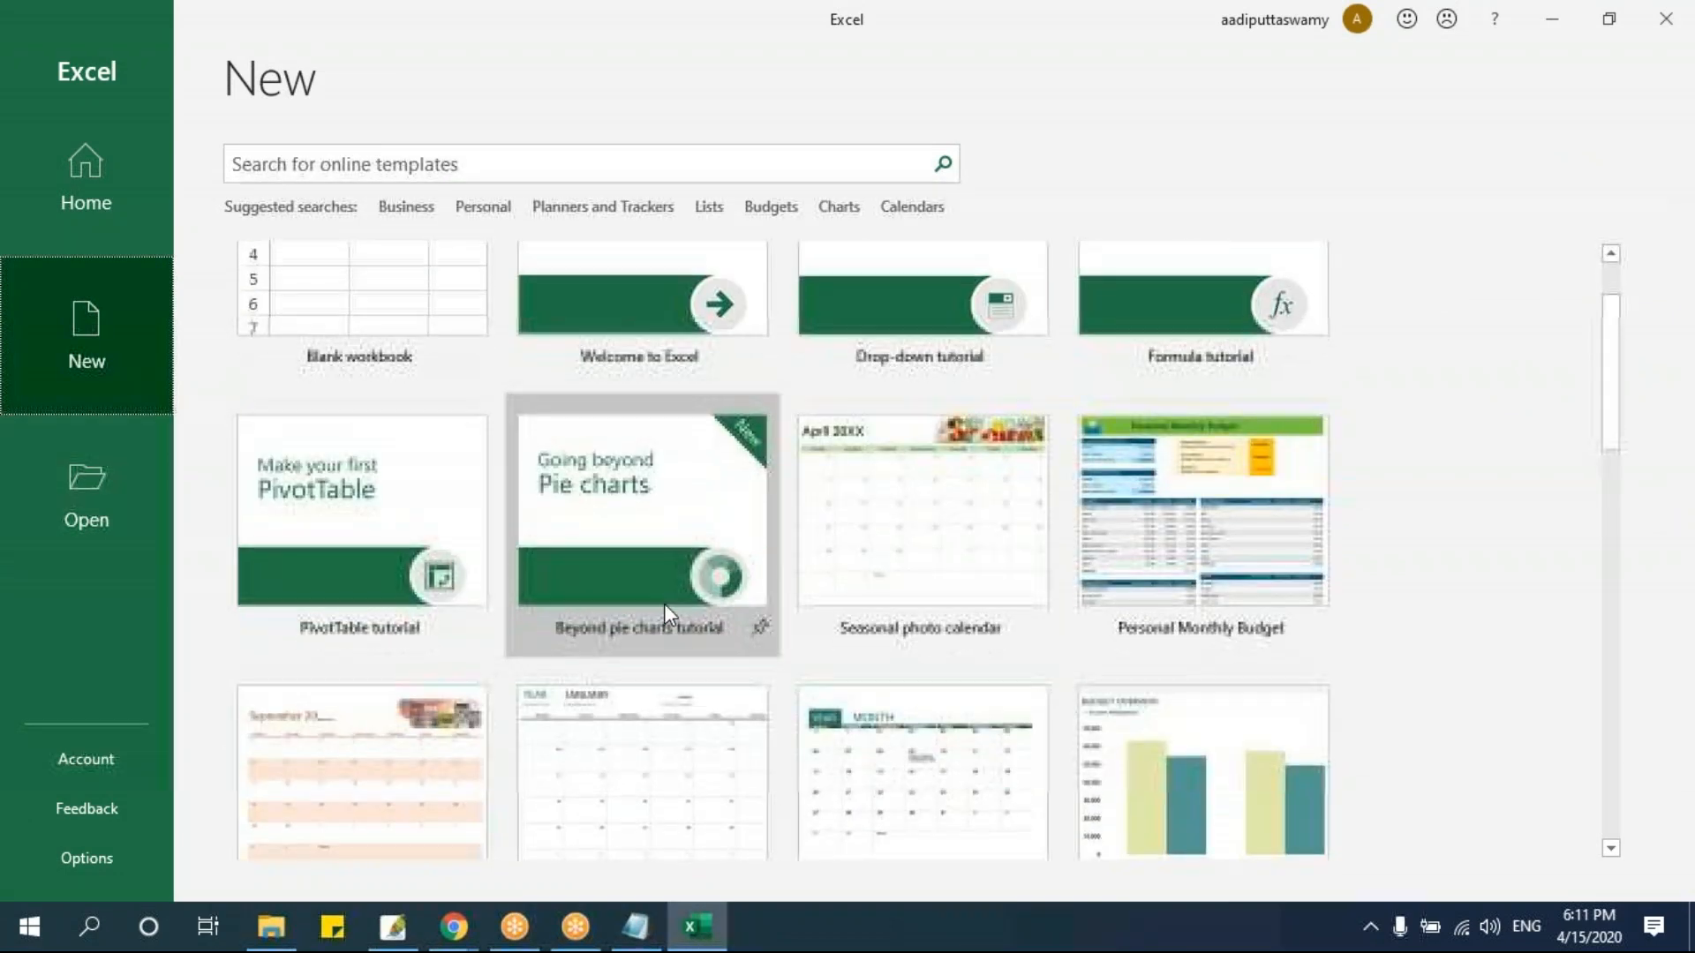
scroll(665, 612, "up", 2)
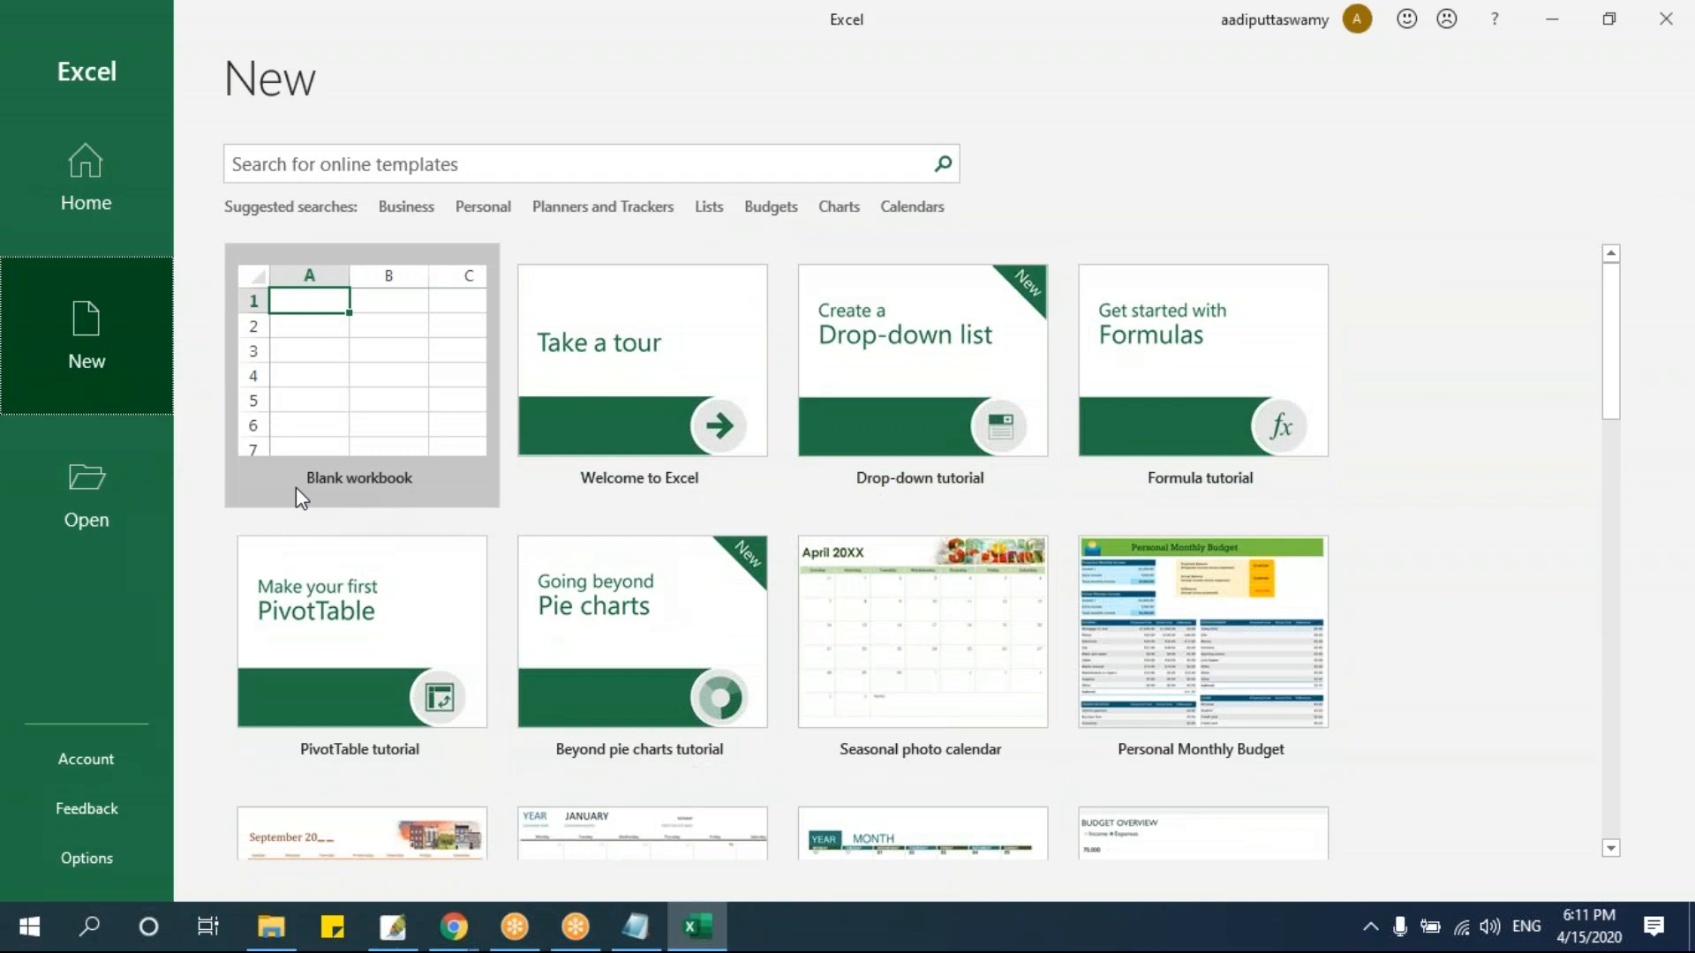
left_click(109, 194)
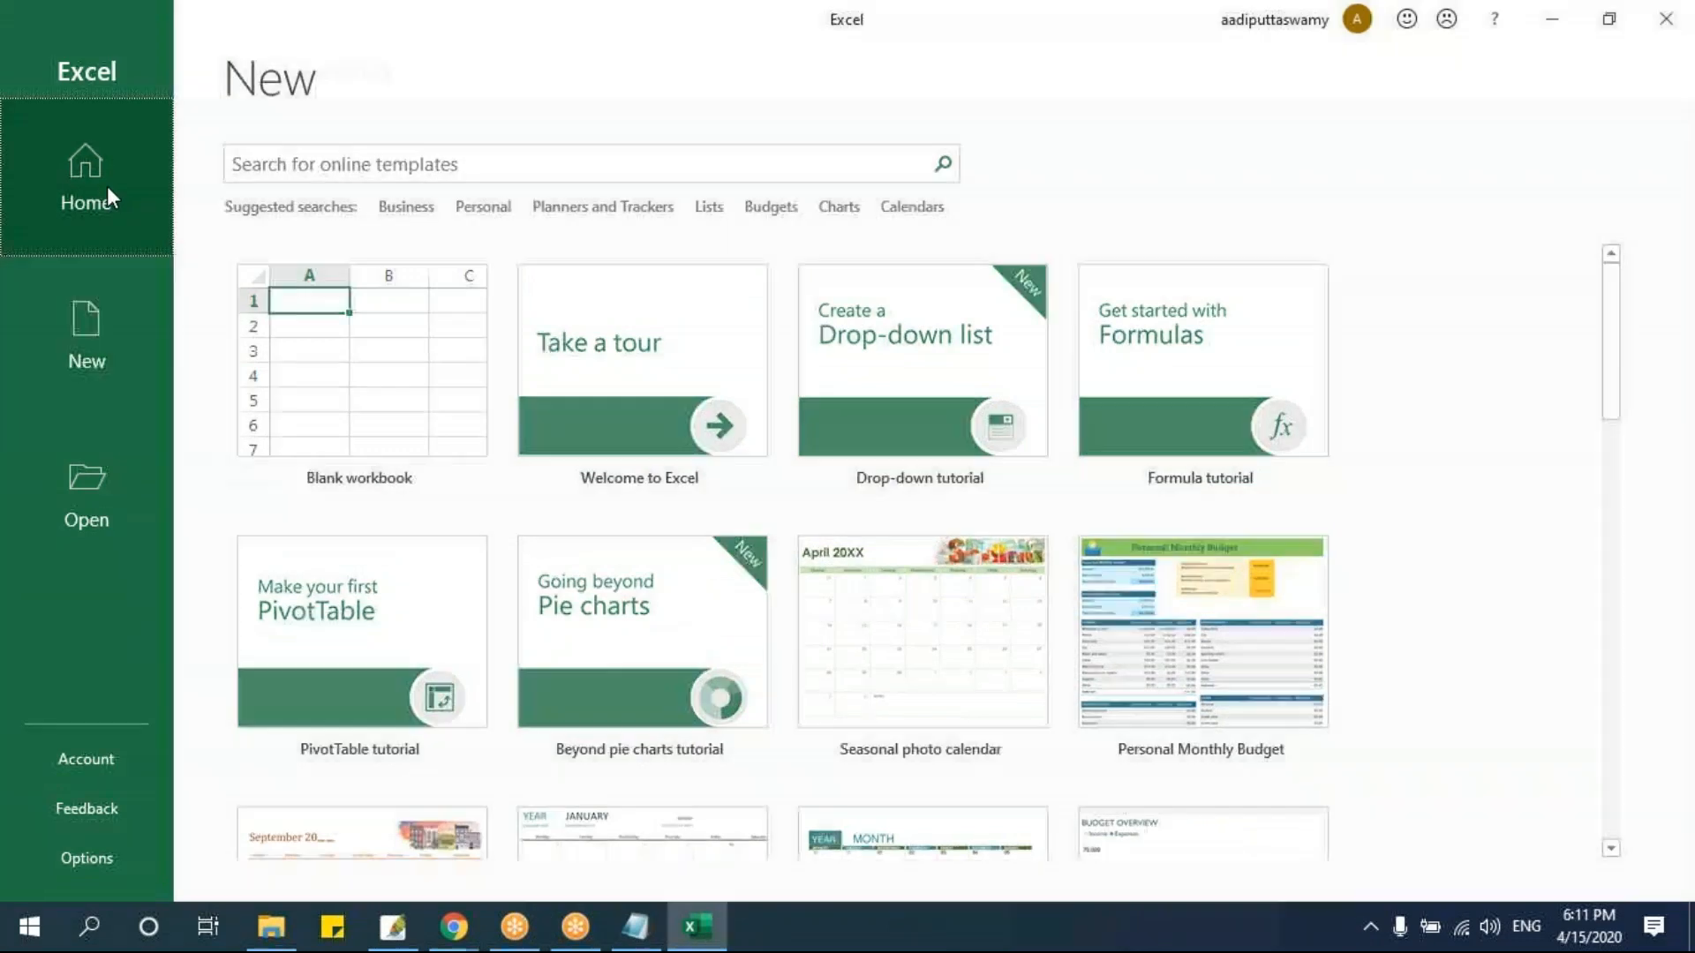
left_click(93, 500)
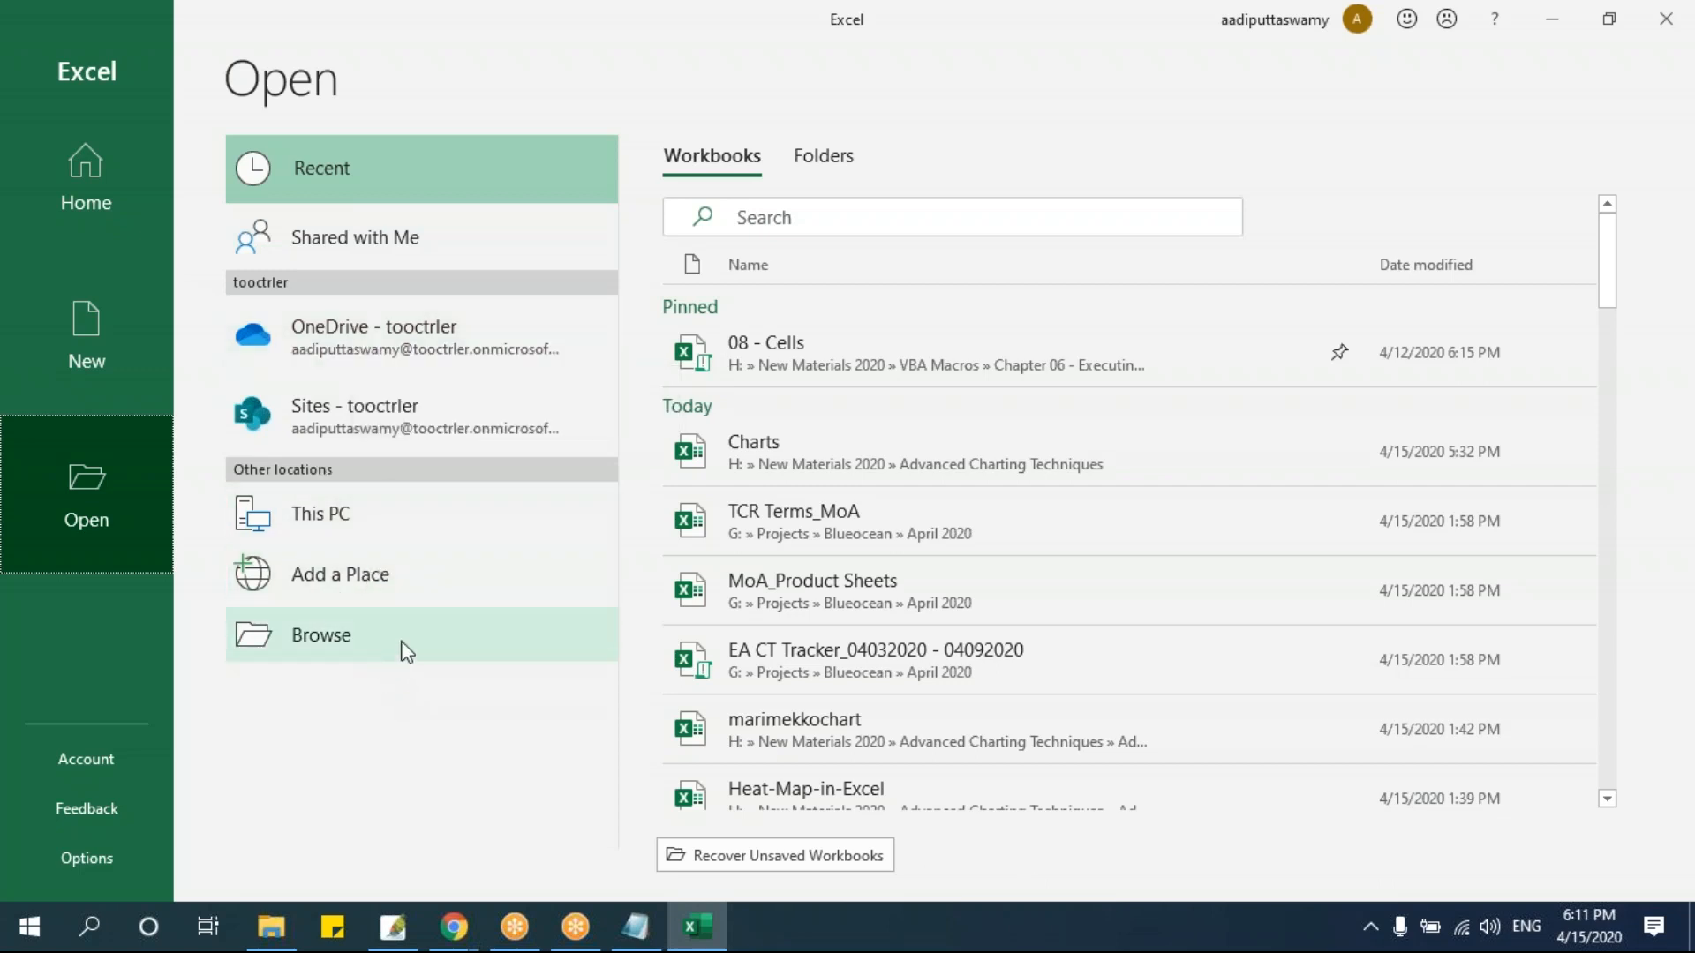
left_click(104, 757)
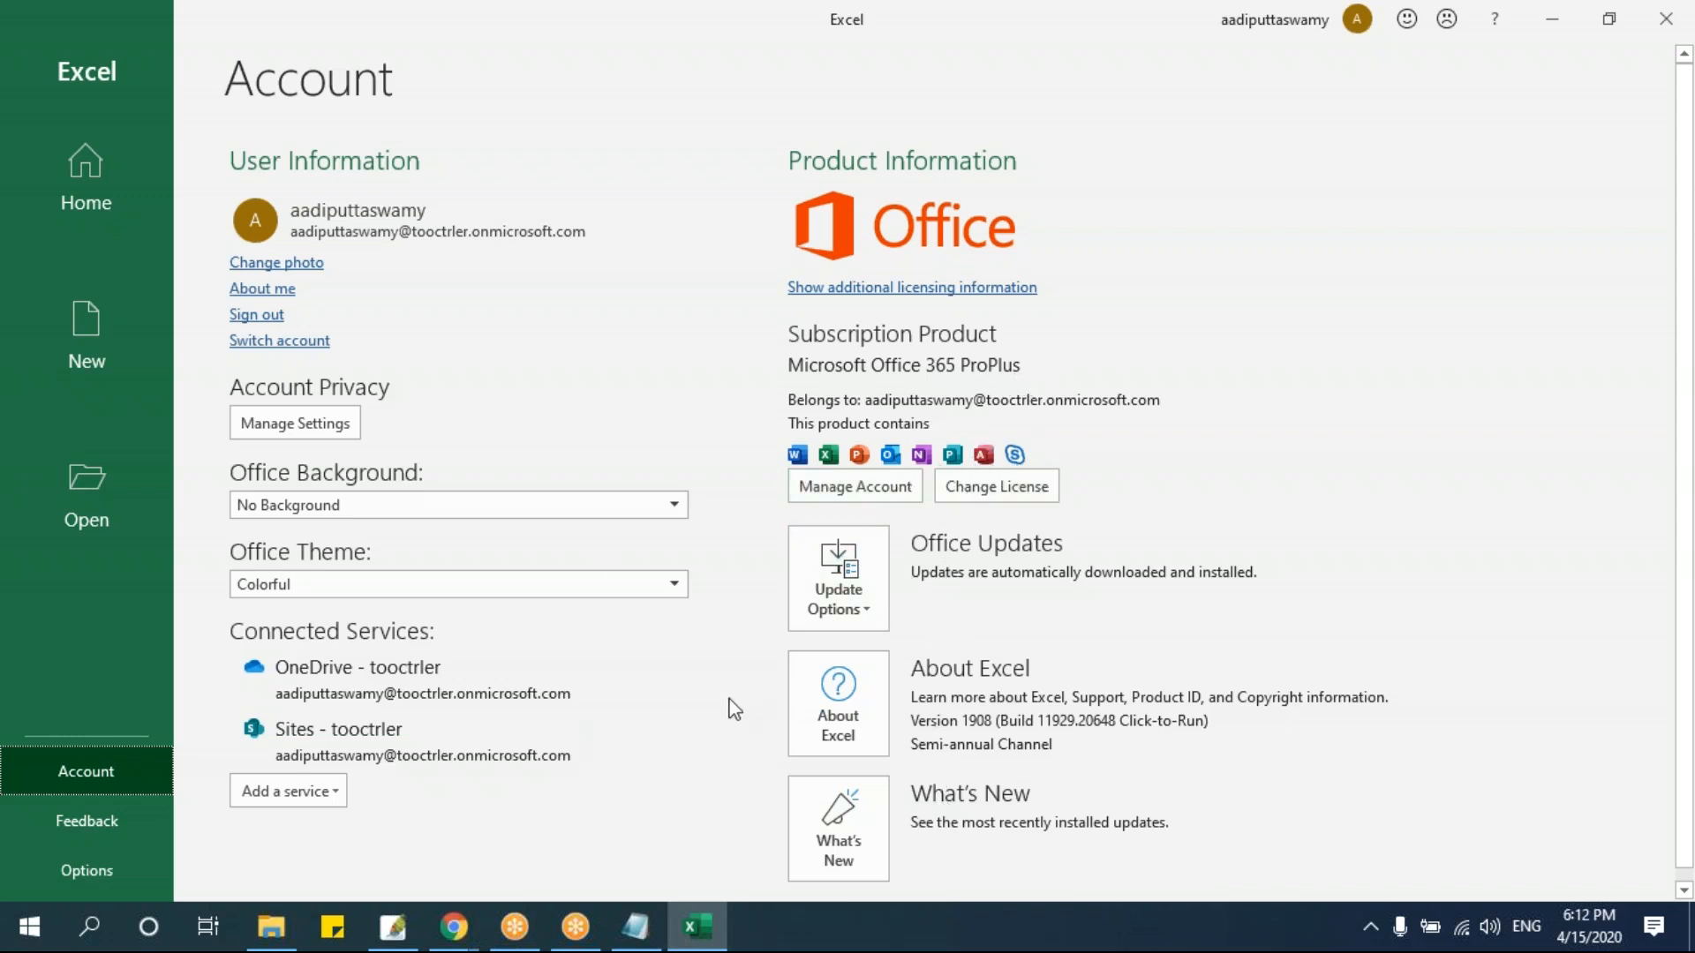
left_click(97, 877)
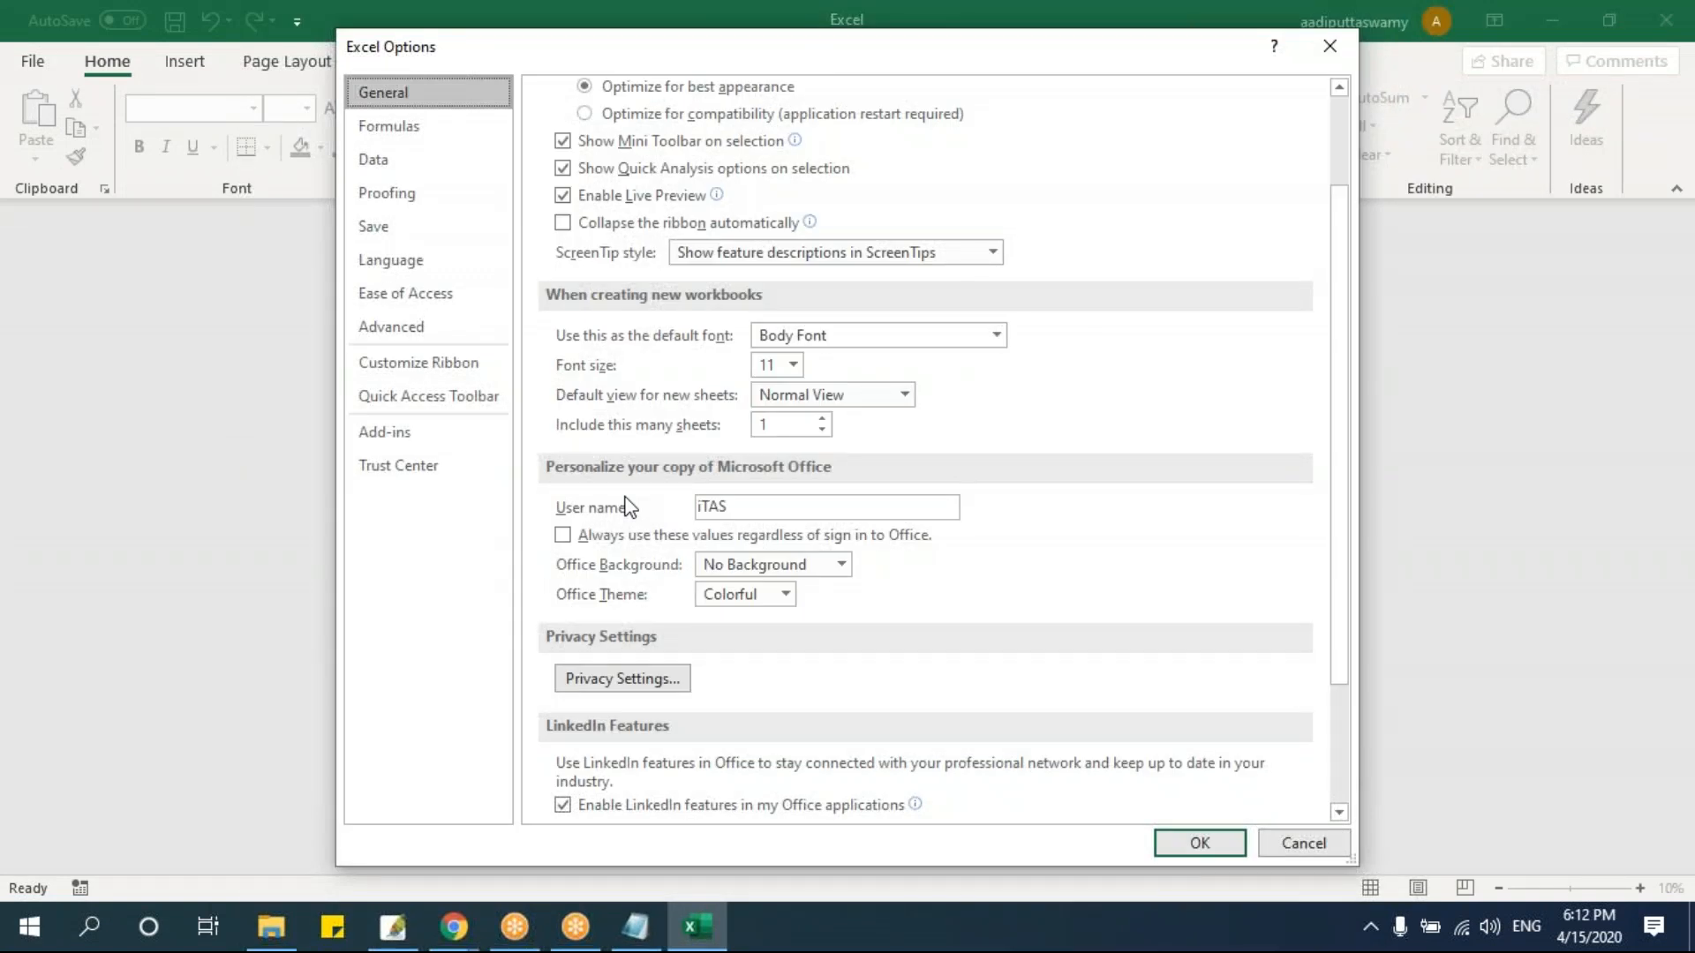
key("Escape")
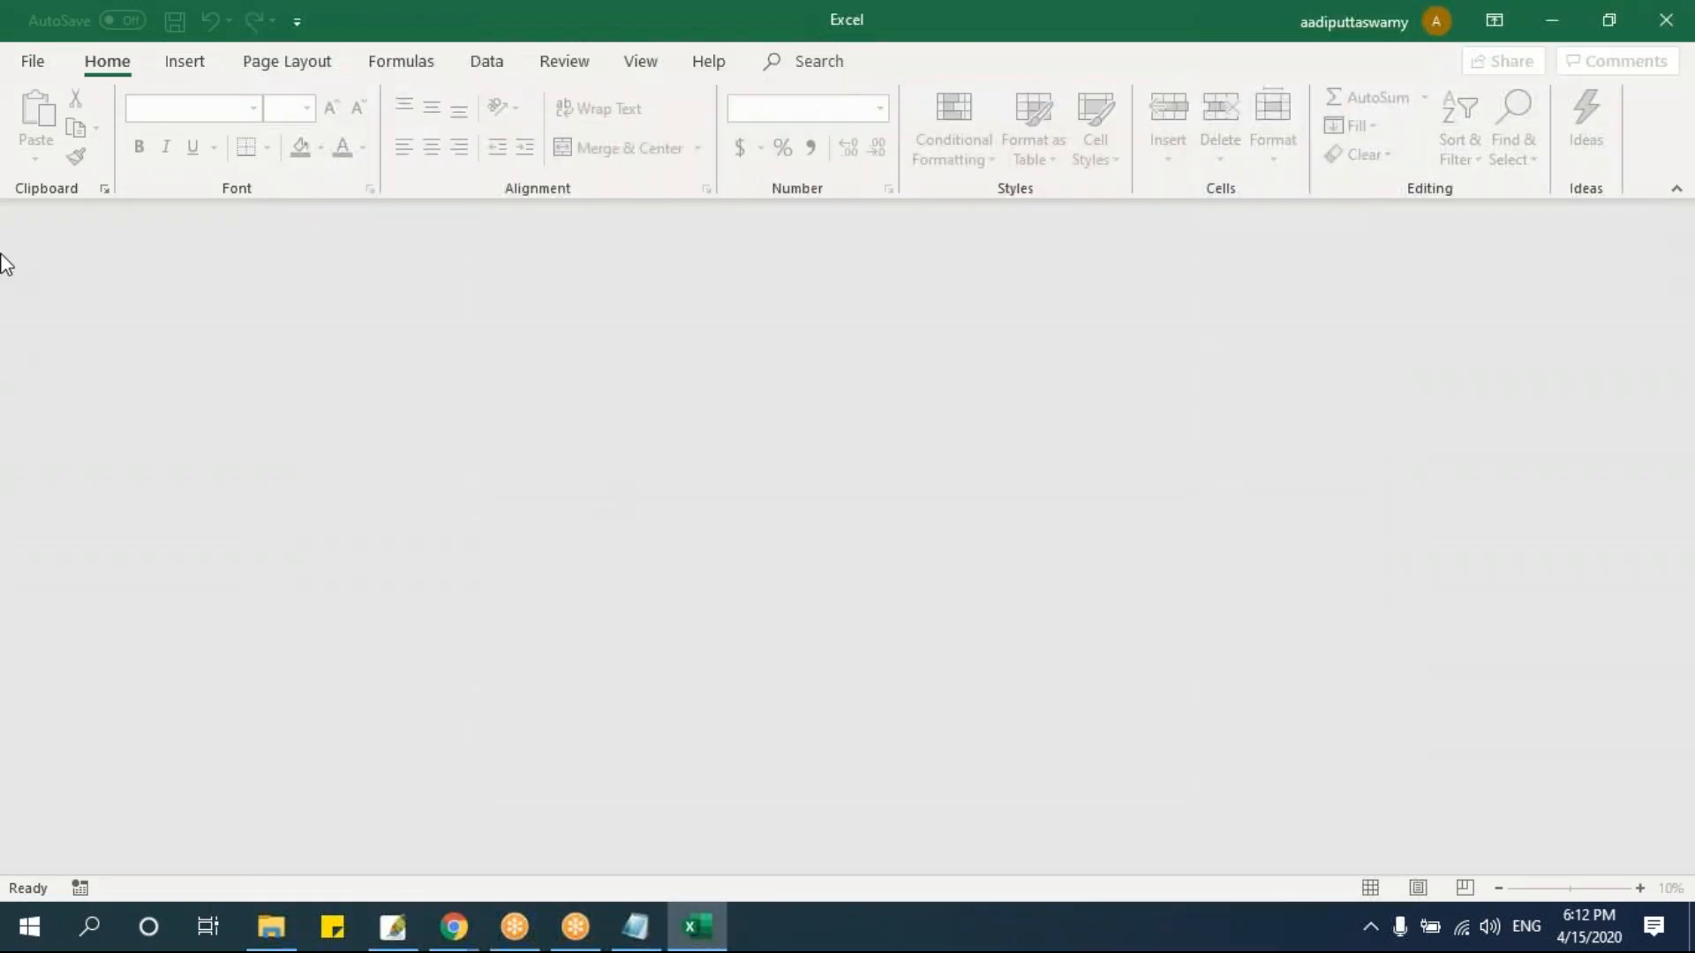
- Create a new blank workbook from the start screen
left_click(33, 64)
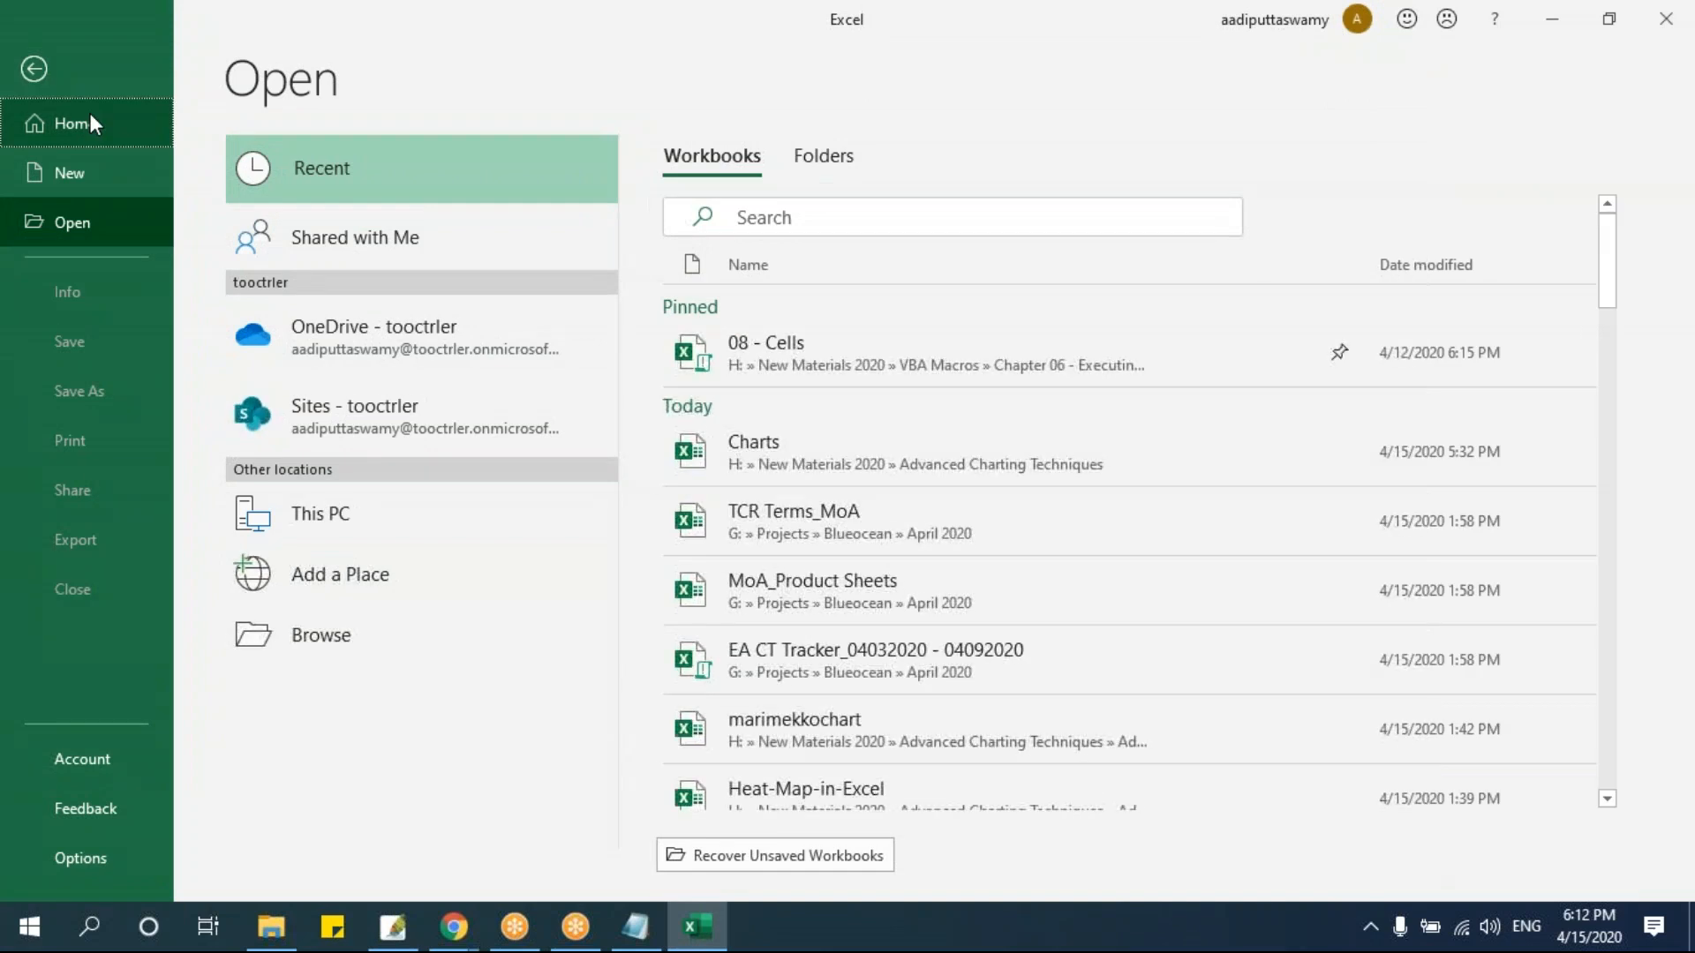
left_click(90, 116)
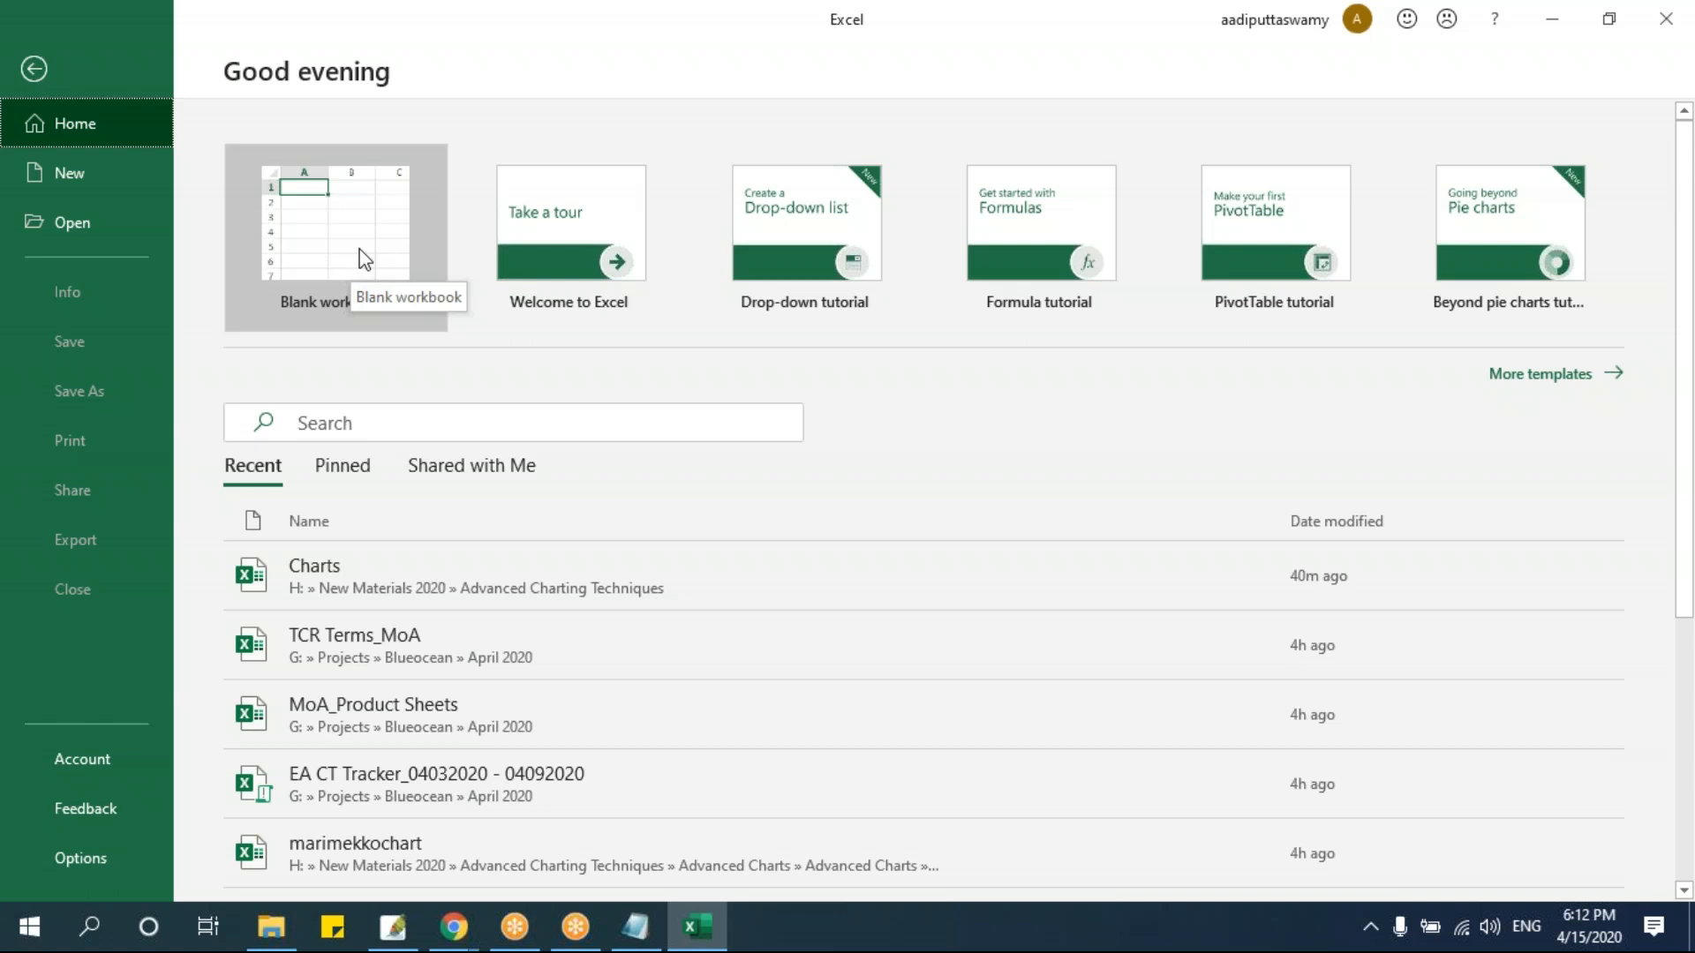
left_click(365, 259)
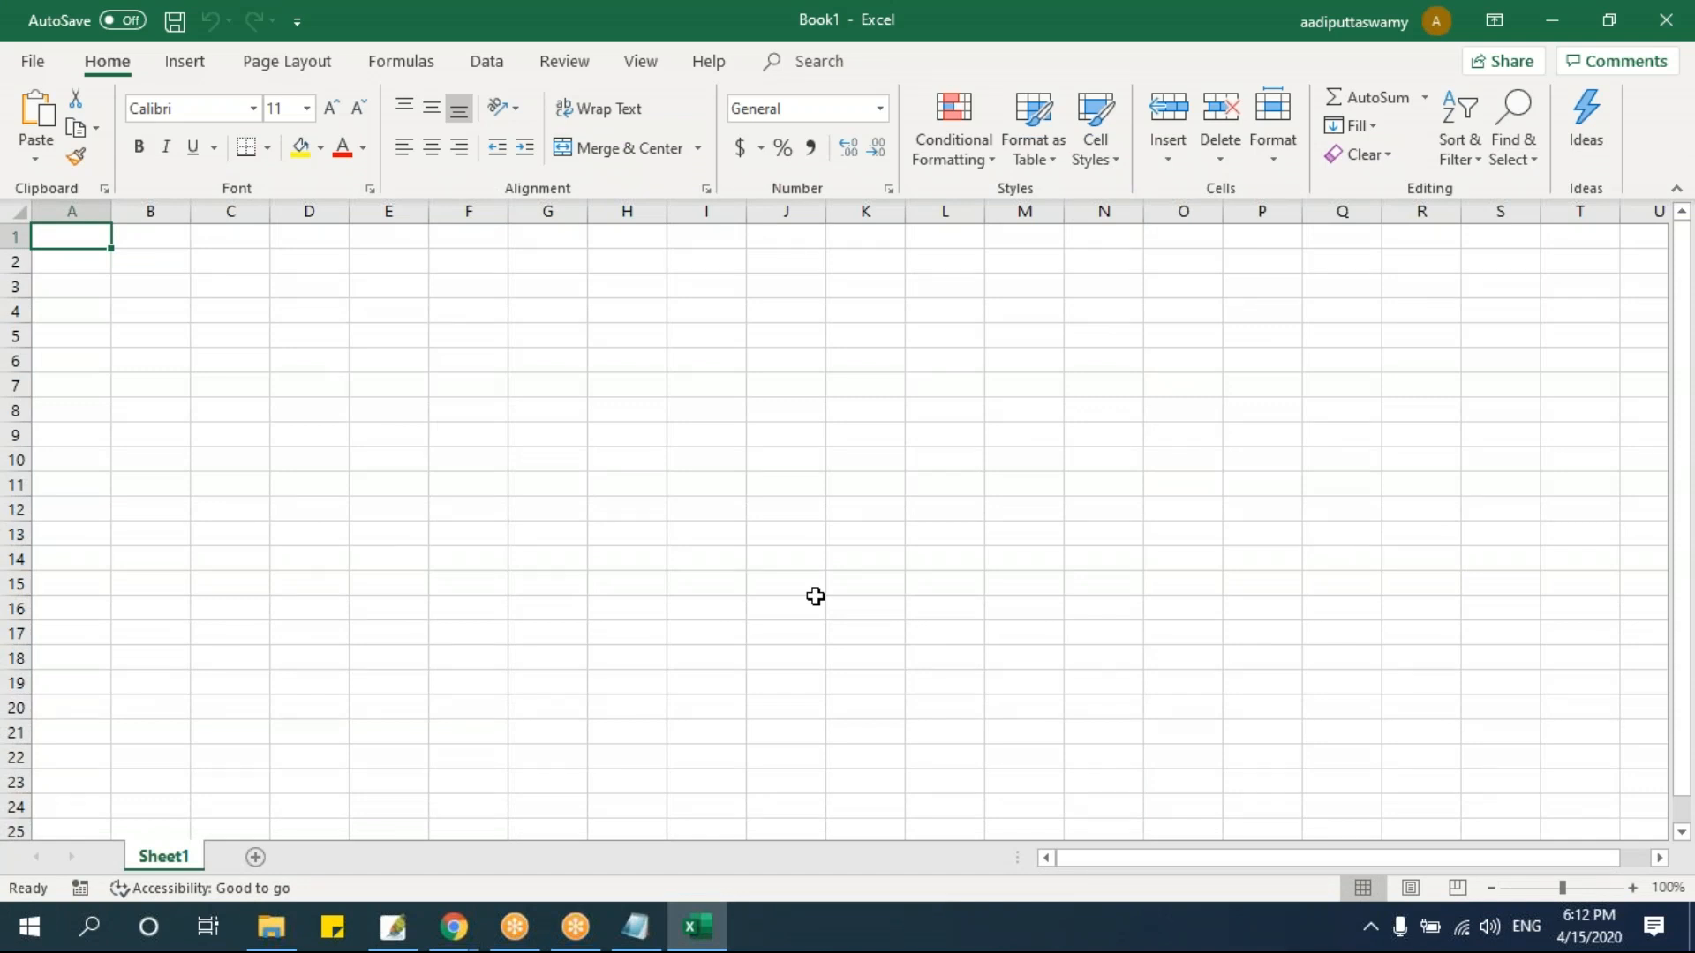
left_click(1326, 401)
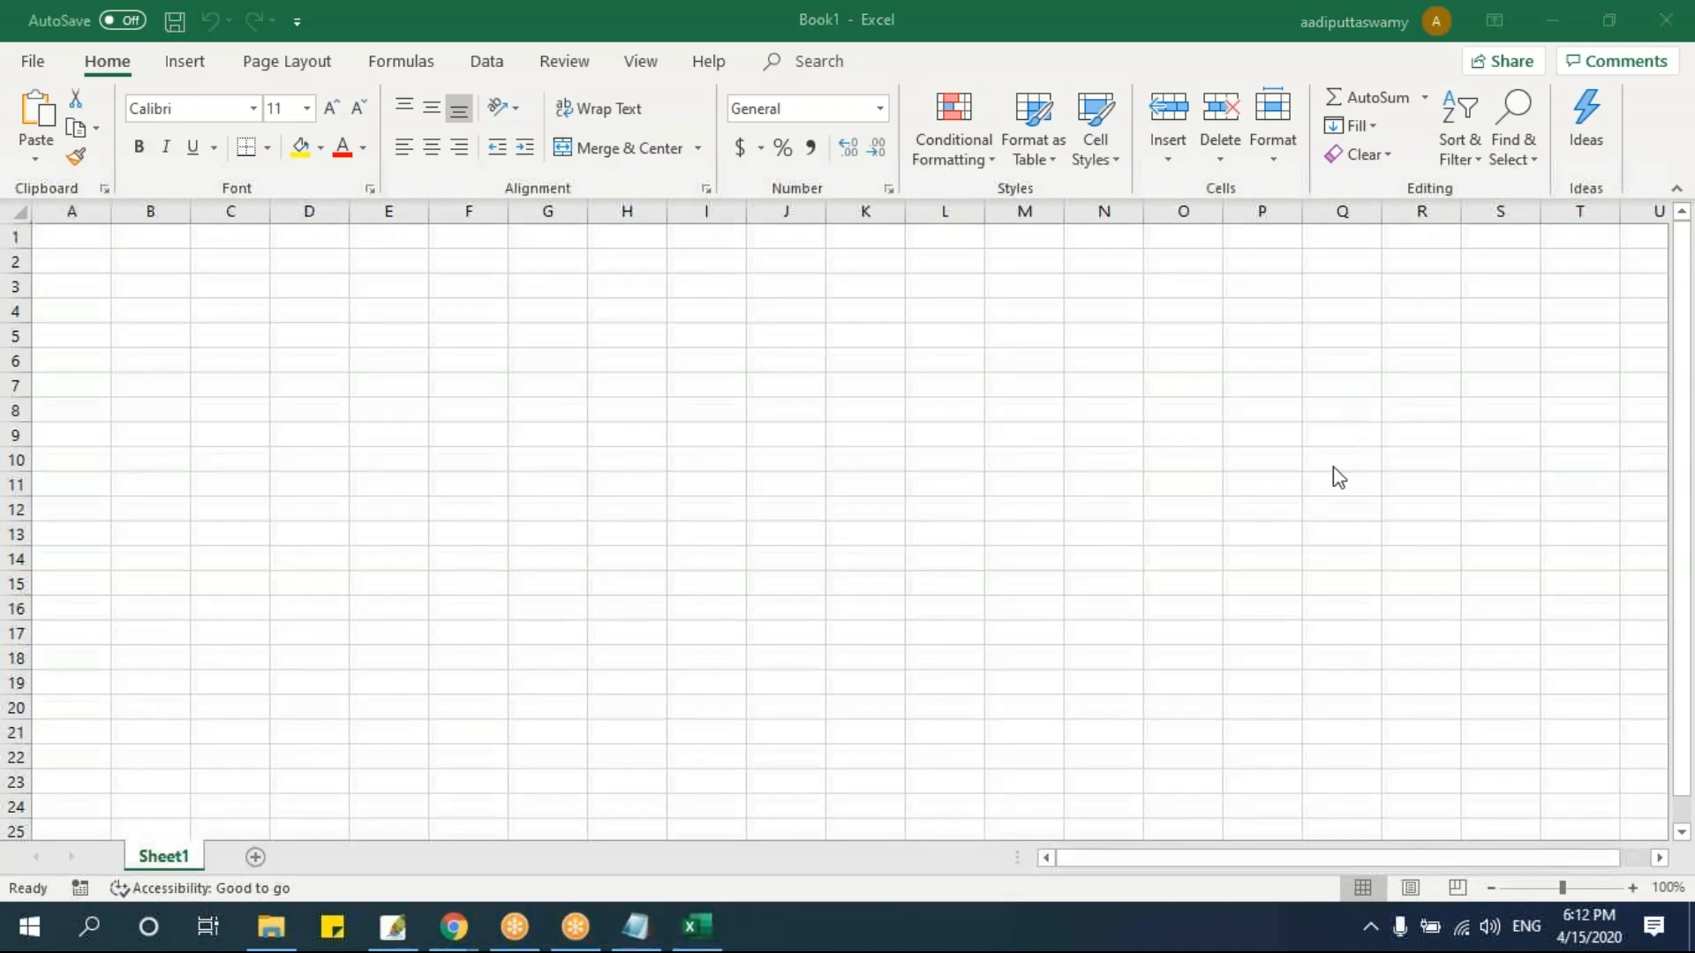
left_click(1022, 532)
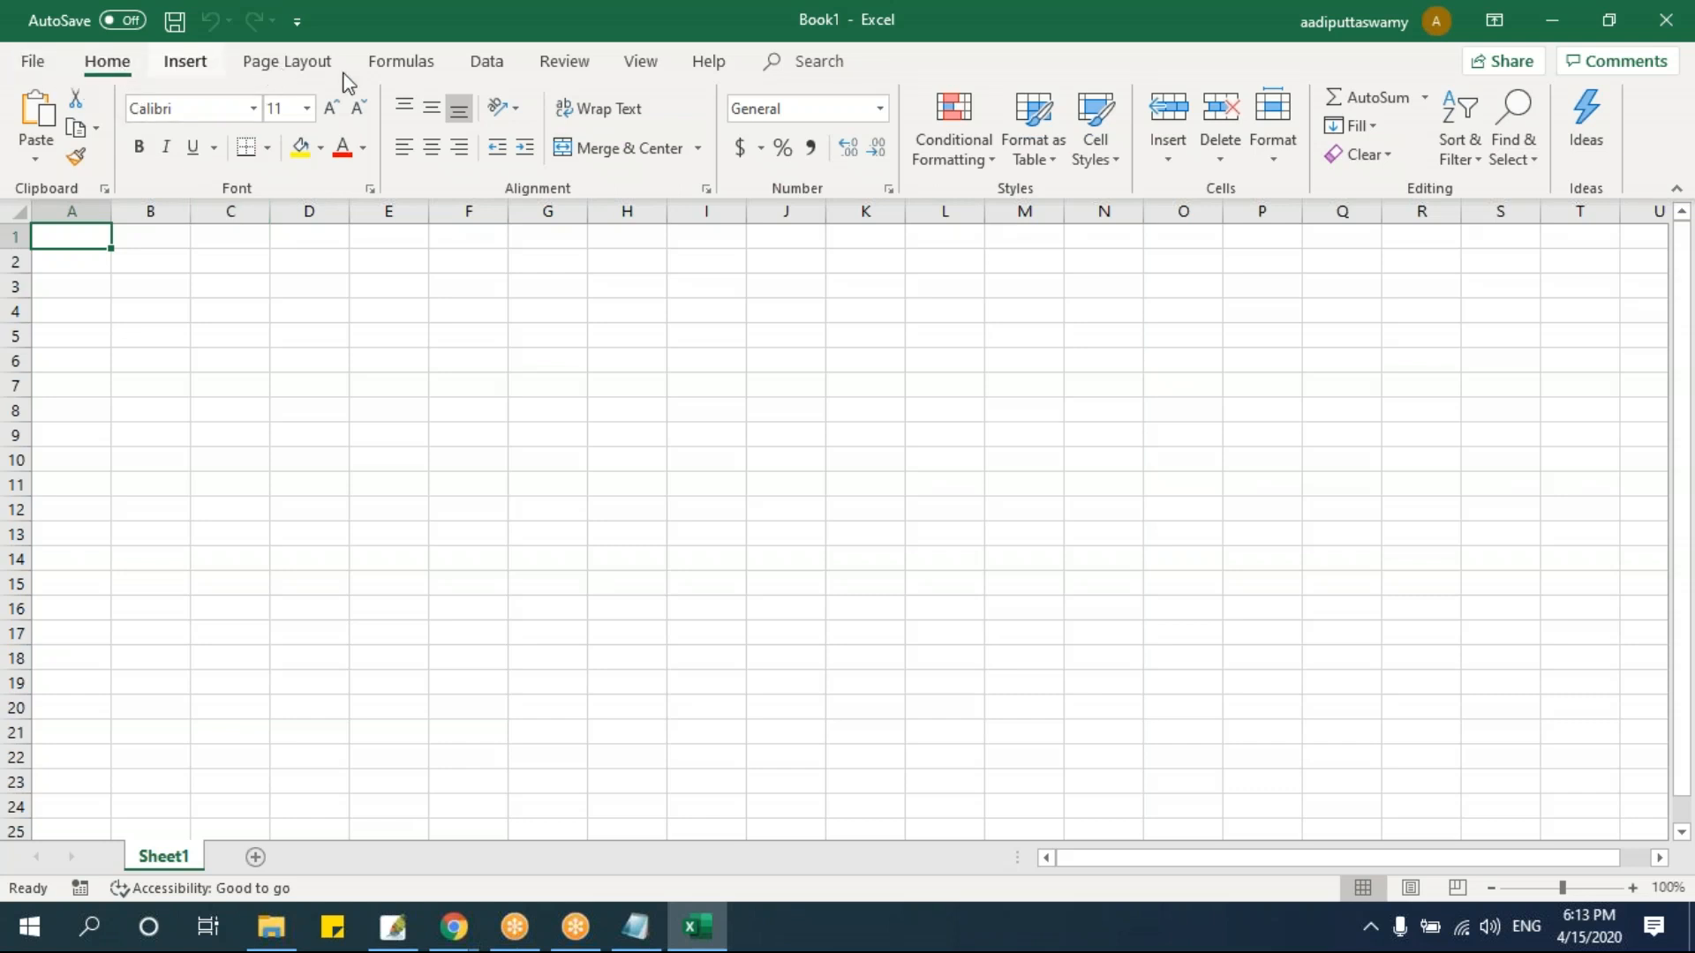
- Examine the command groups for inserting objects, formulas, data and basic formatting, including the available illustration types
left_click(103, 70)
left_click(196, 69)
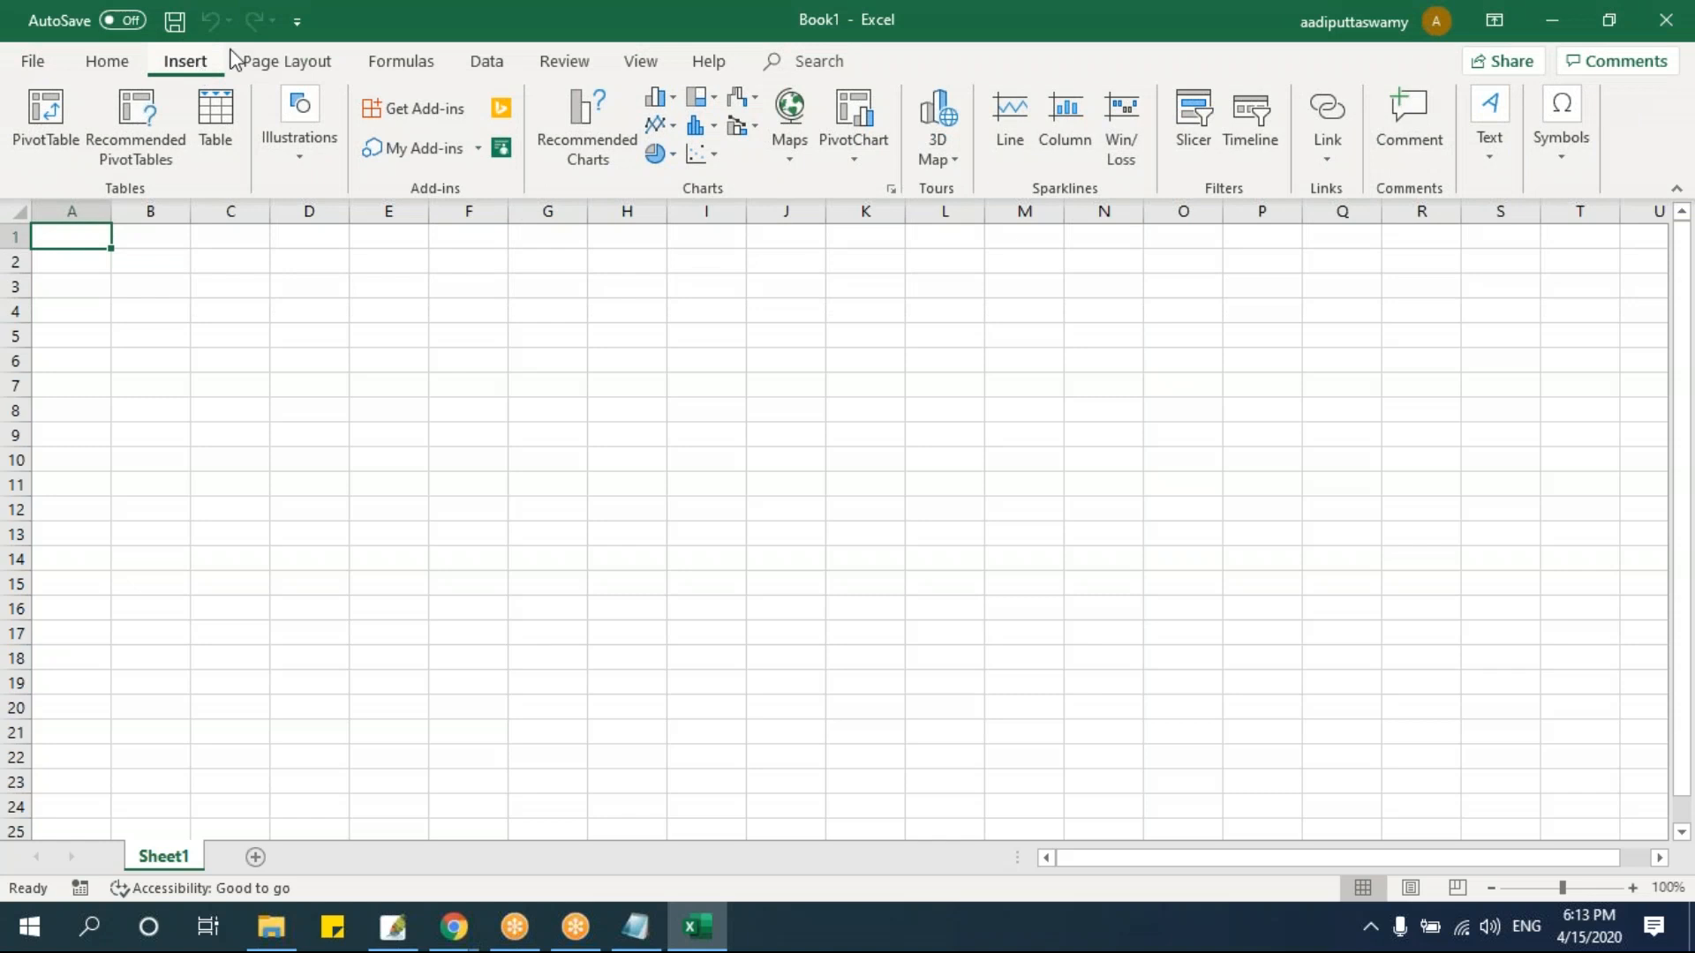
left_click(419, 74)
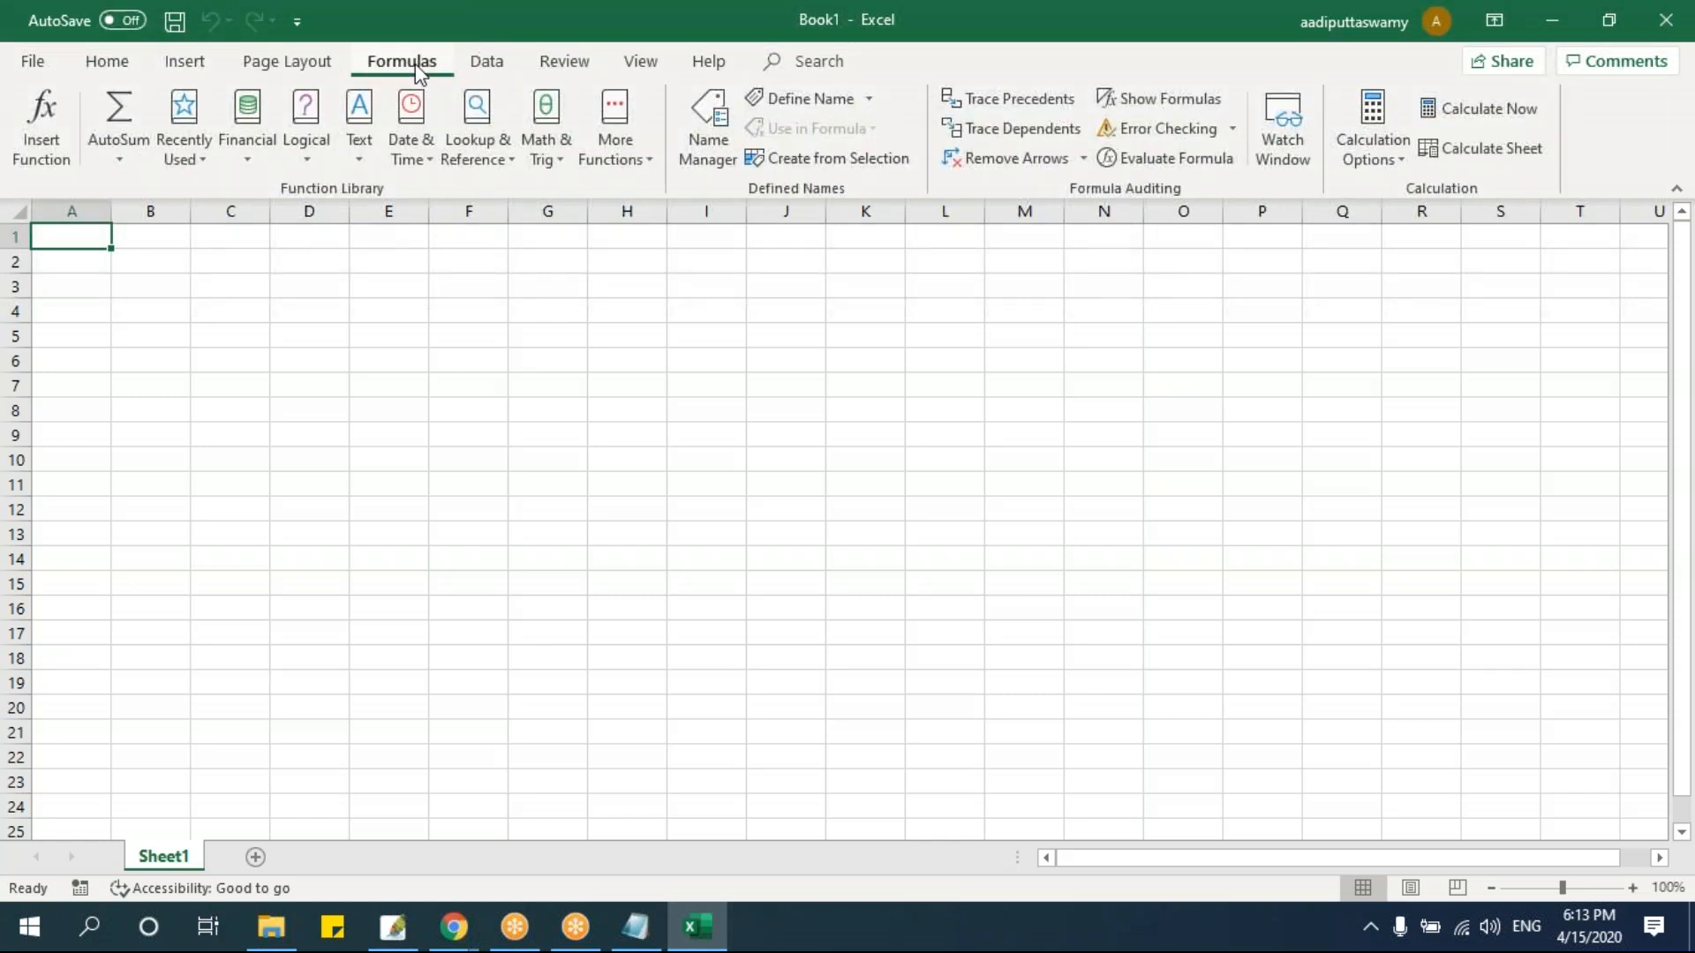
left_click(492, 78)
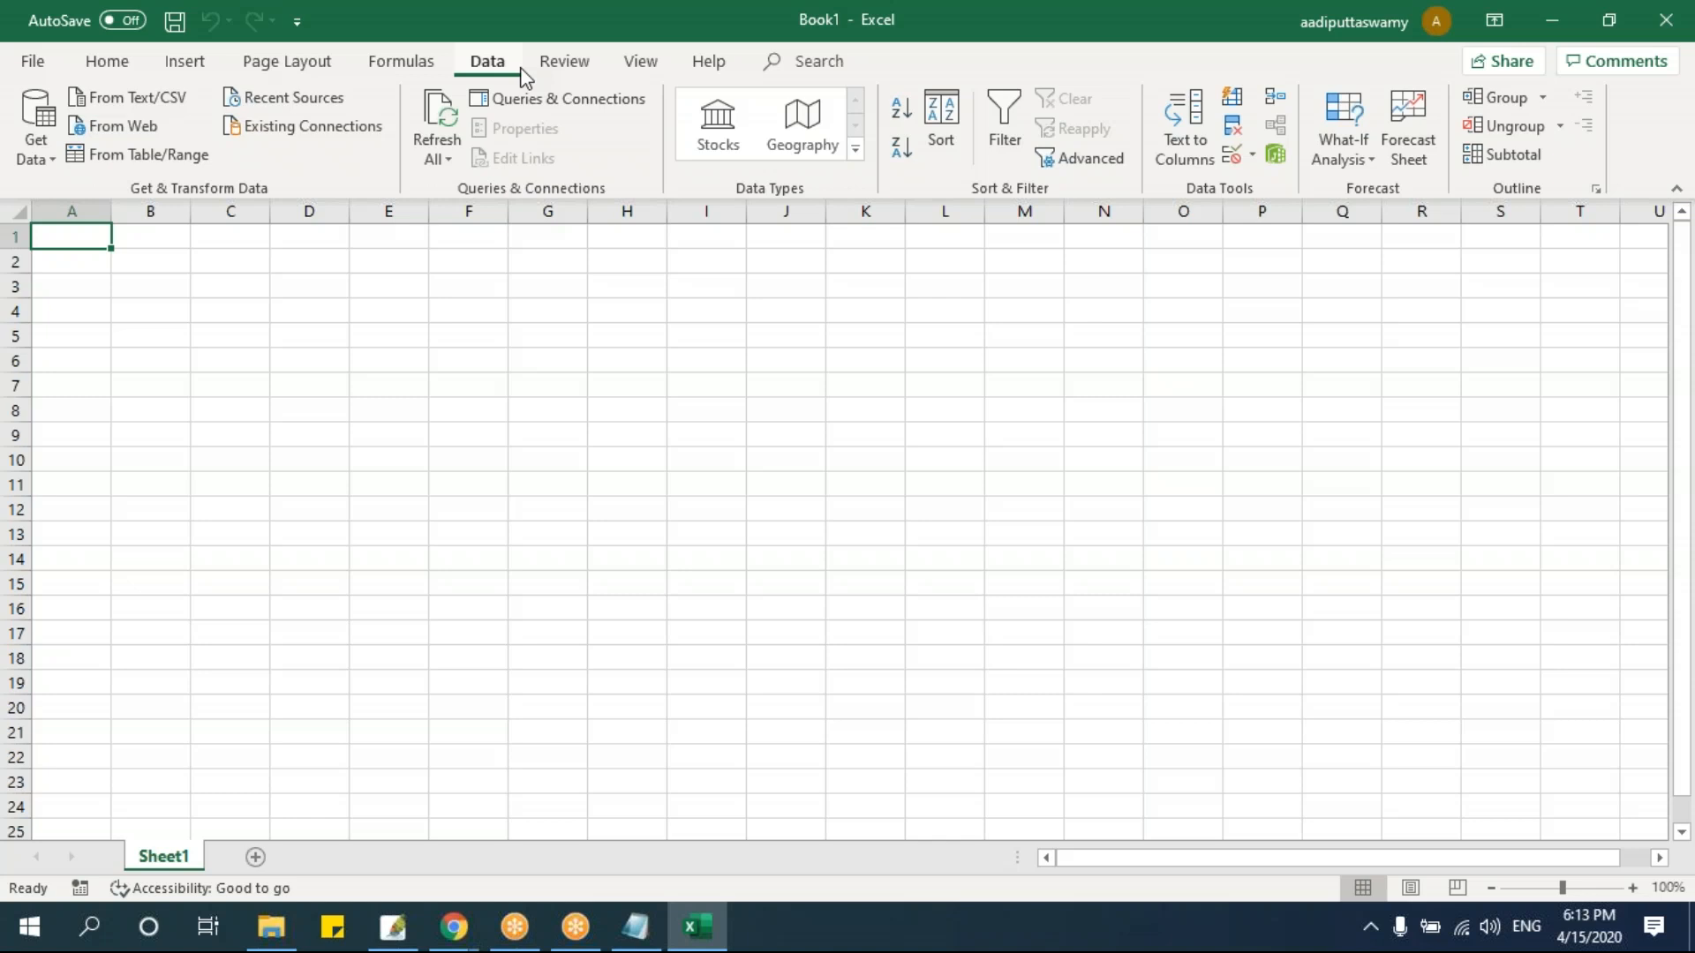
left_click(124, 74)
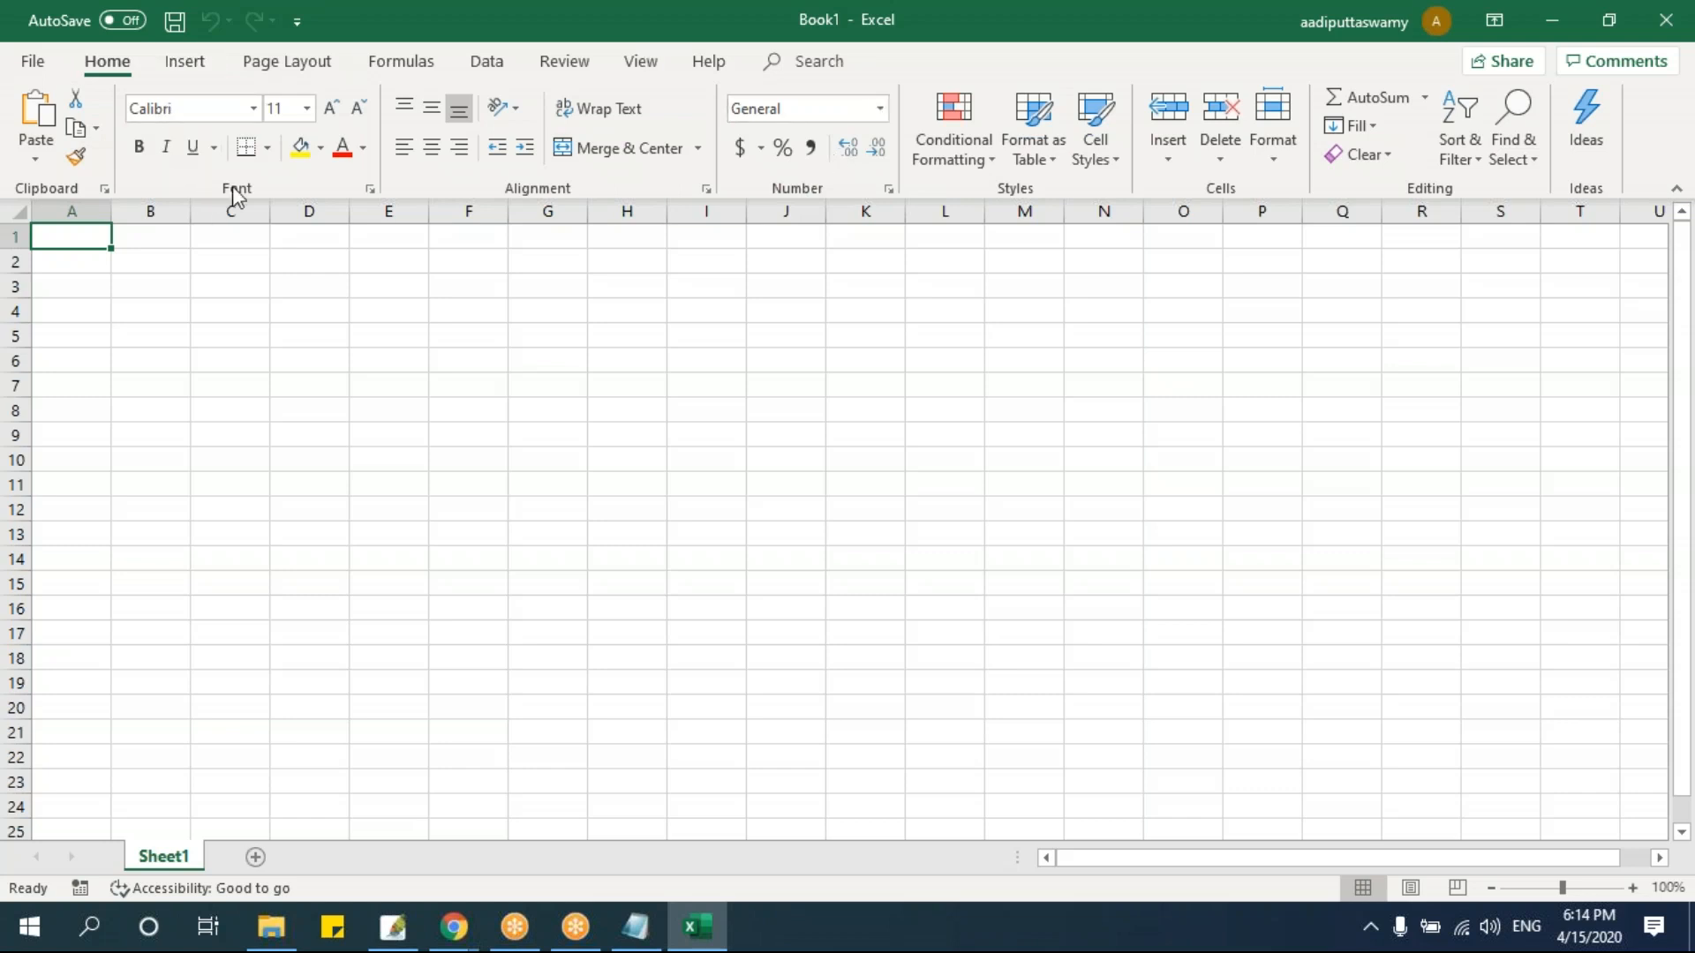
left_click(209, 63)
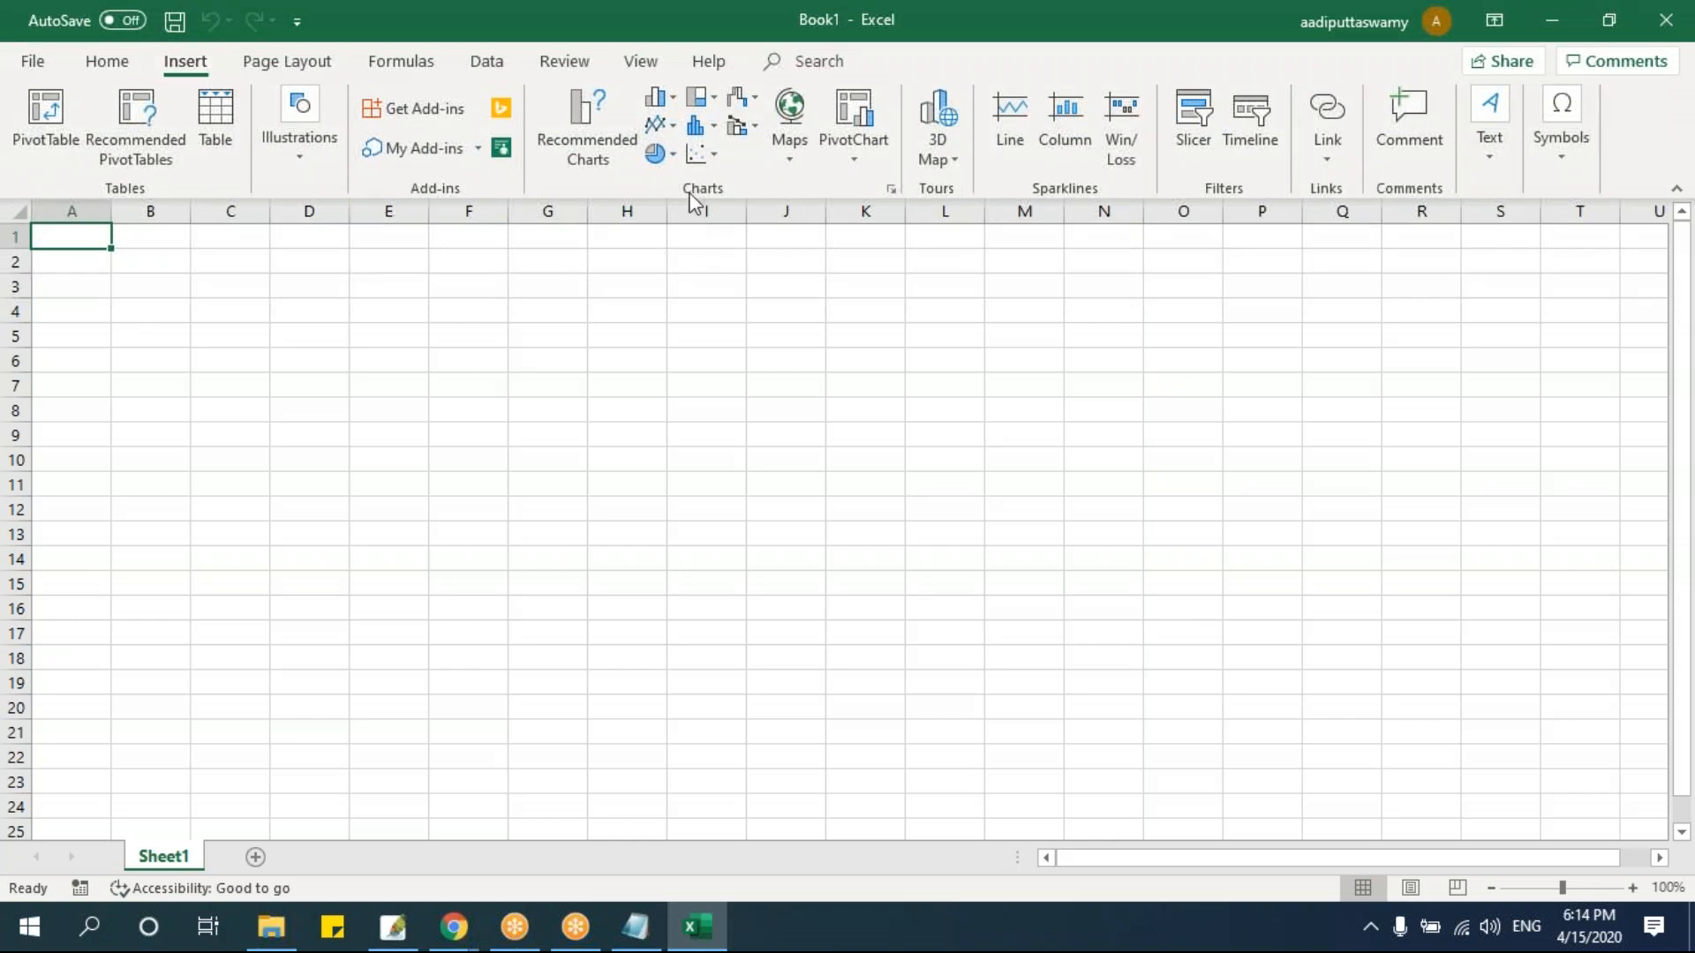
left_click(299, 157)
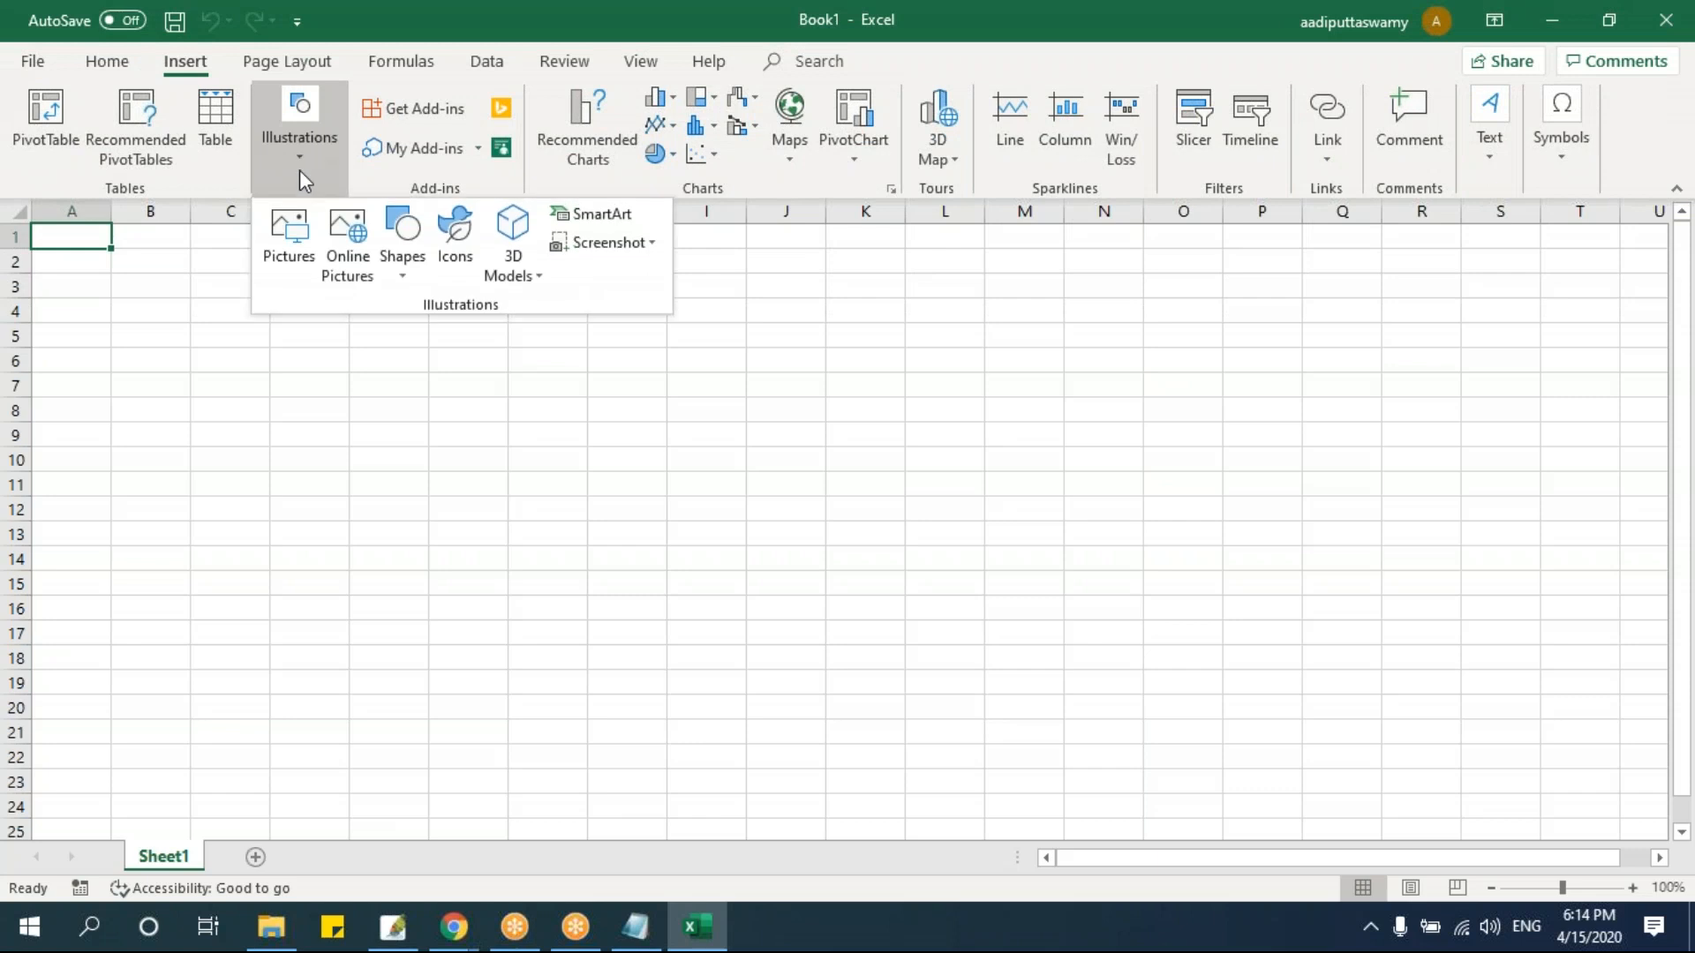
left_click(755, 176)
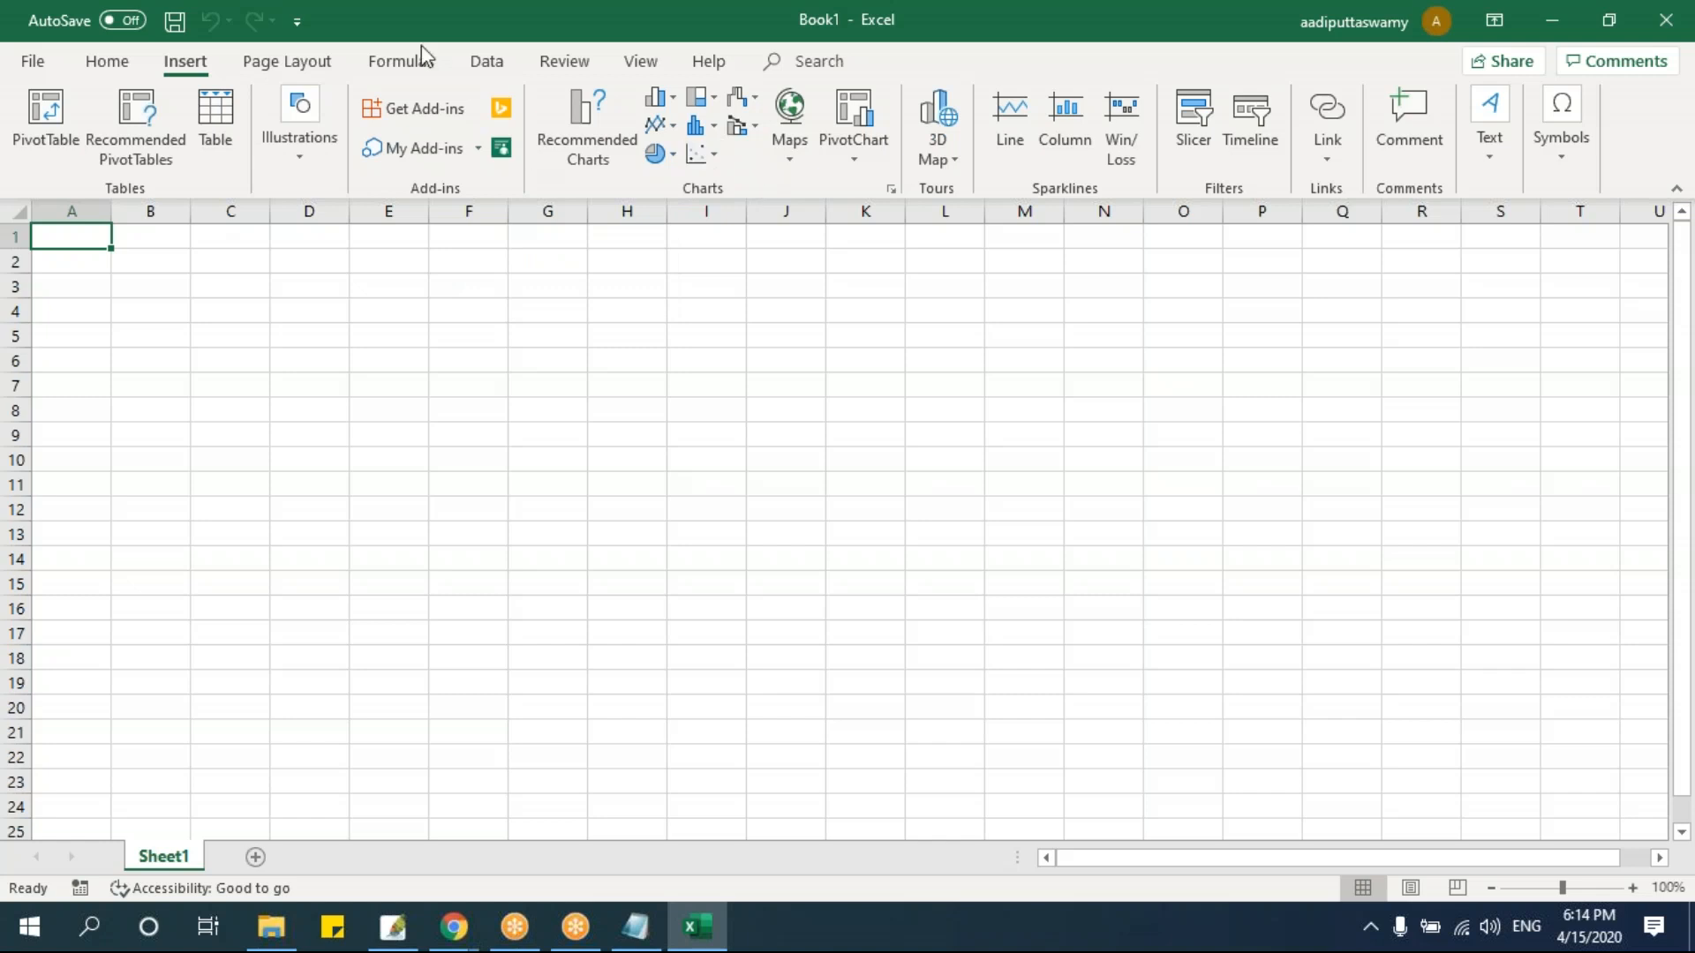
- Examine the full alignment settings for cell A1 in the Format Cells dialog, then close it without changes
left_click(108, 61)
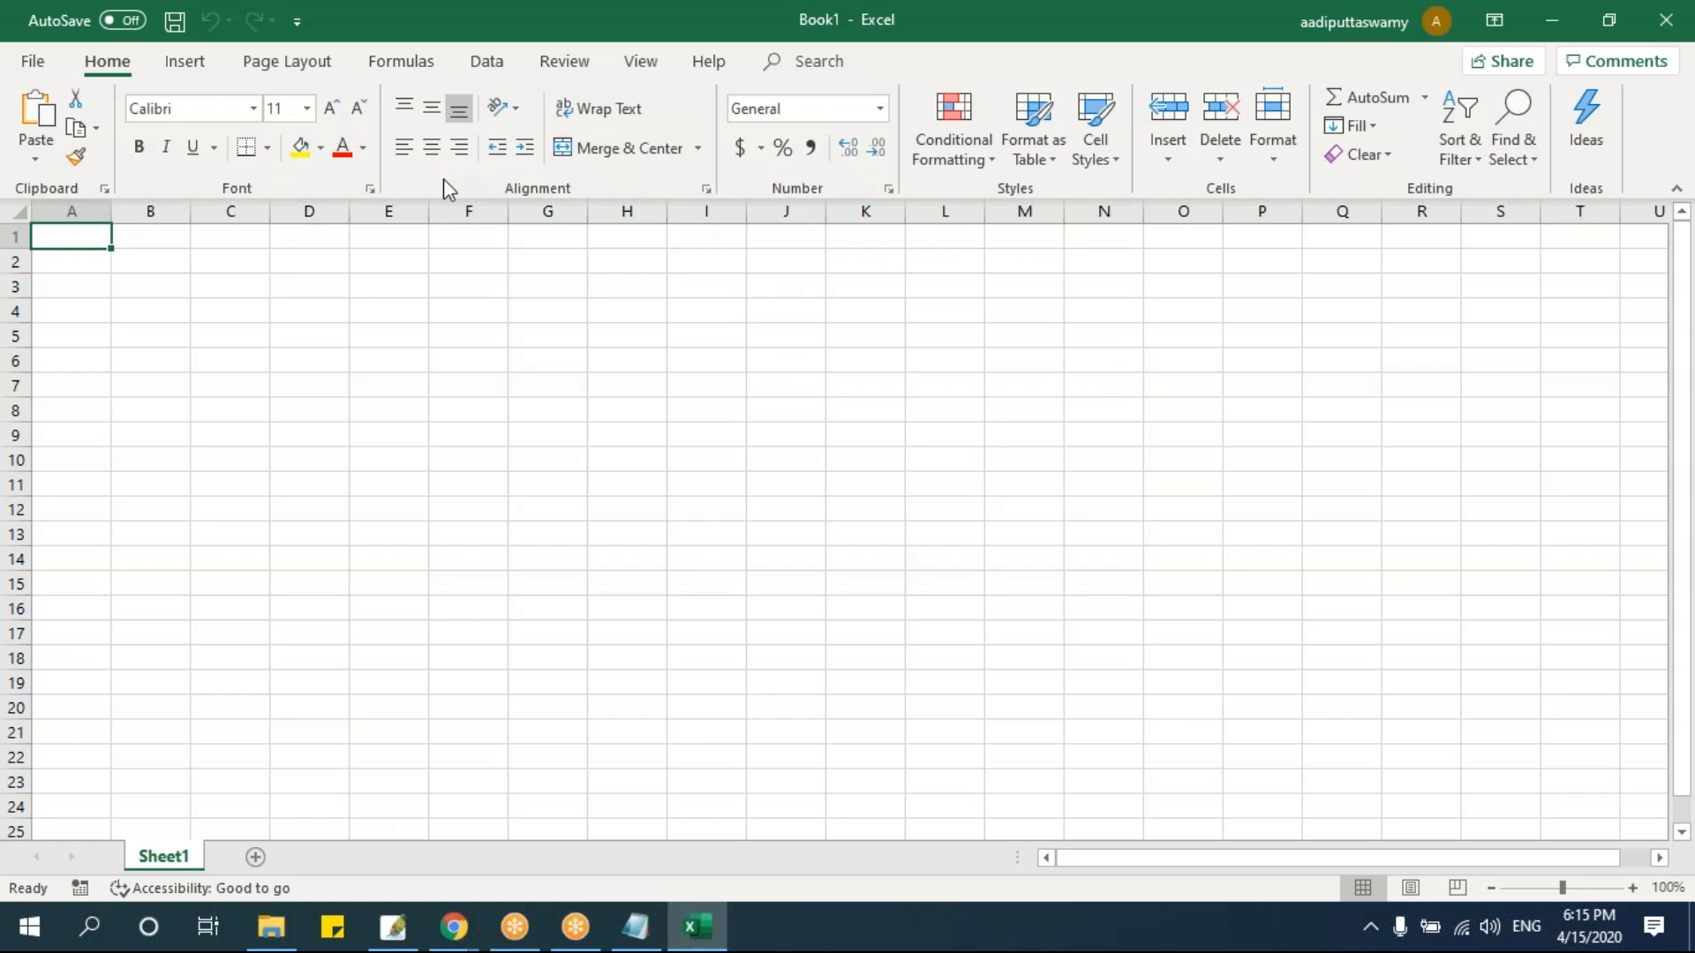
left_click(704, 187)
left_click_drag(1064, 142, 548, 220)
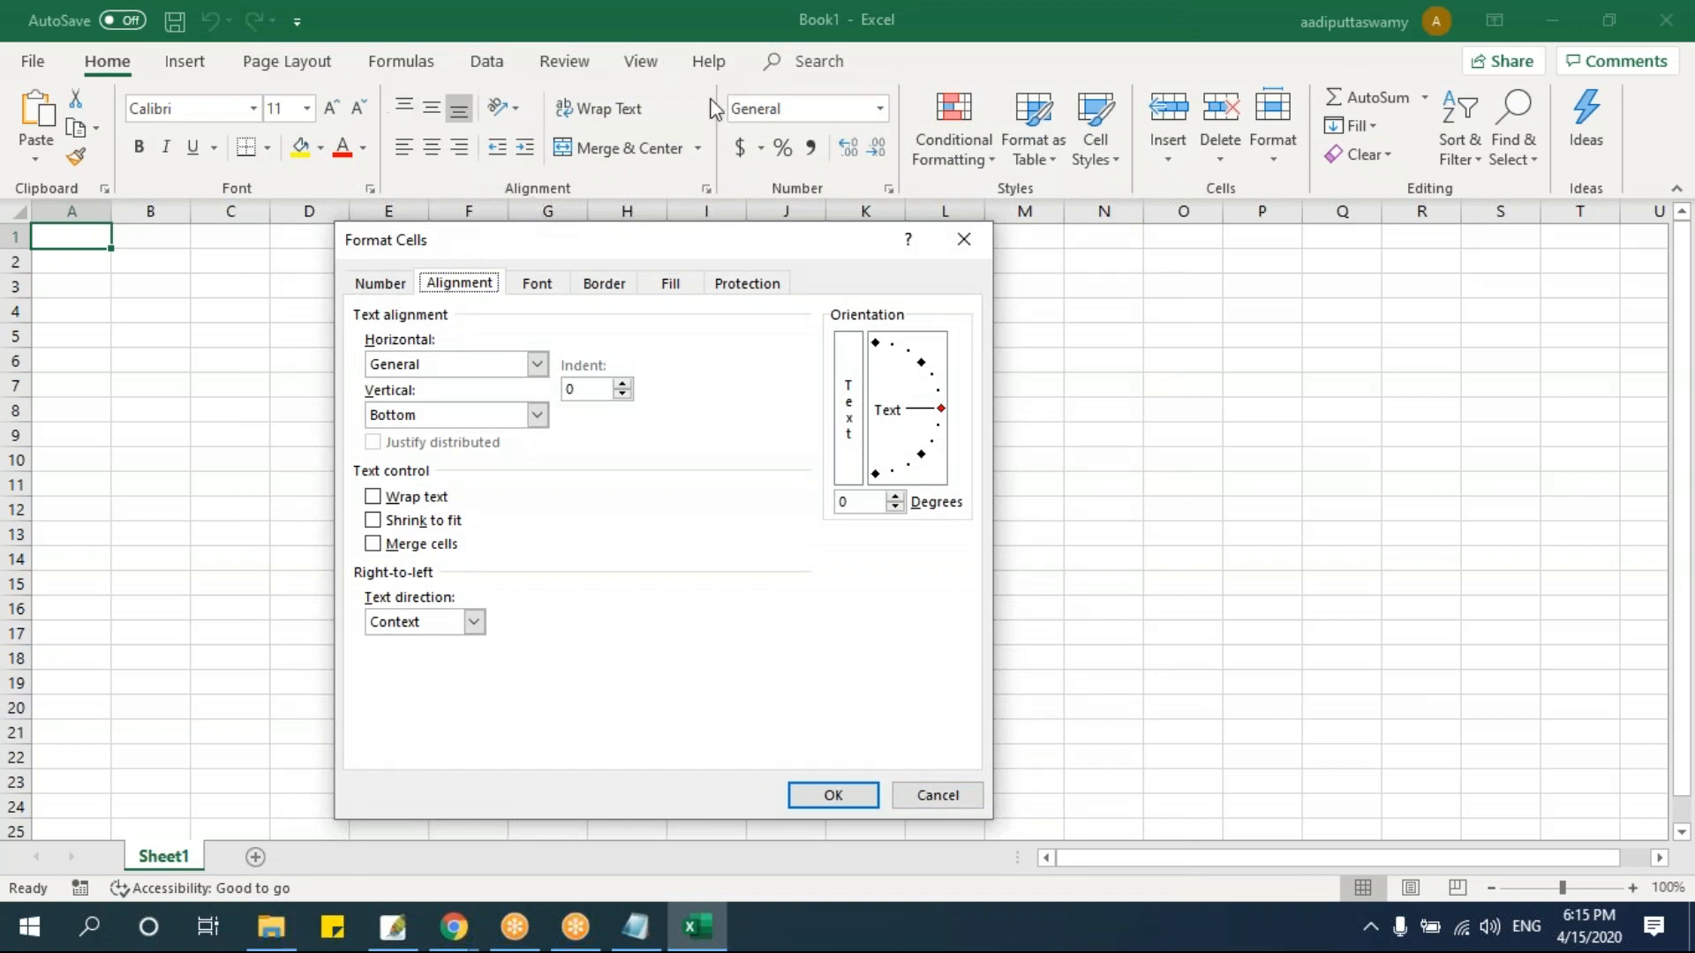
left_click_drag(527, 254, 527, 253)
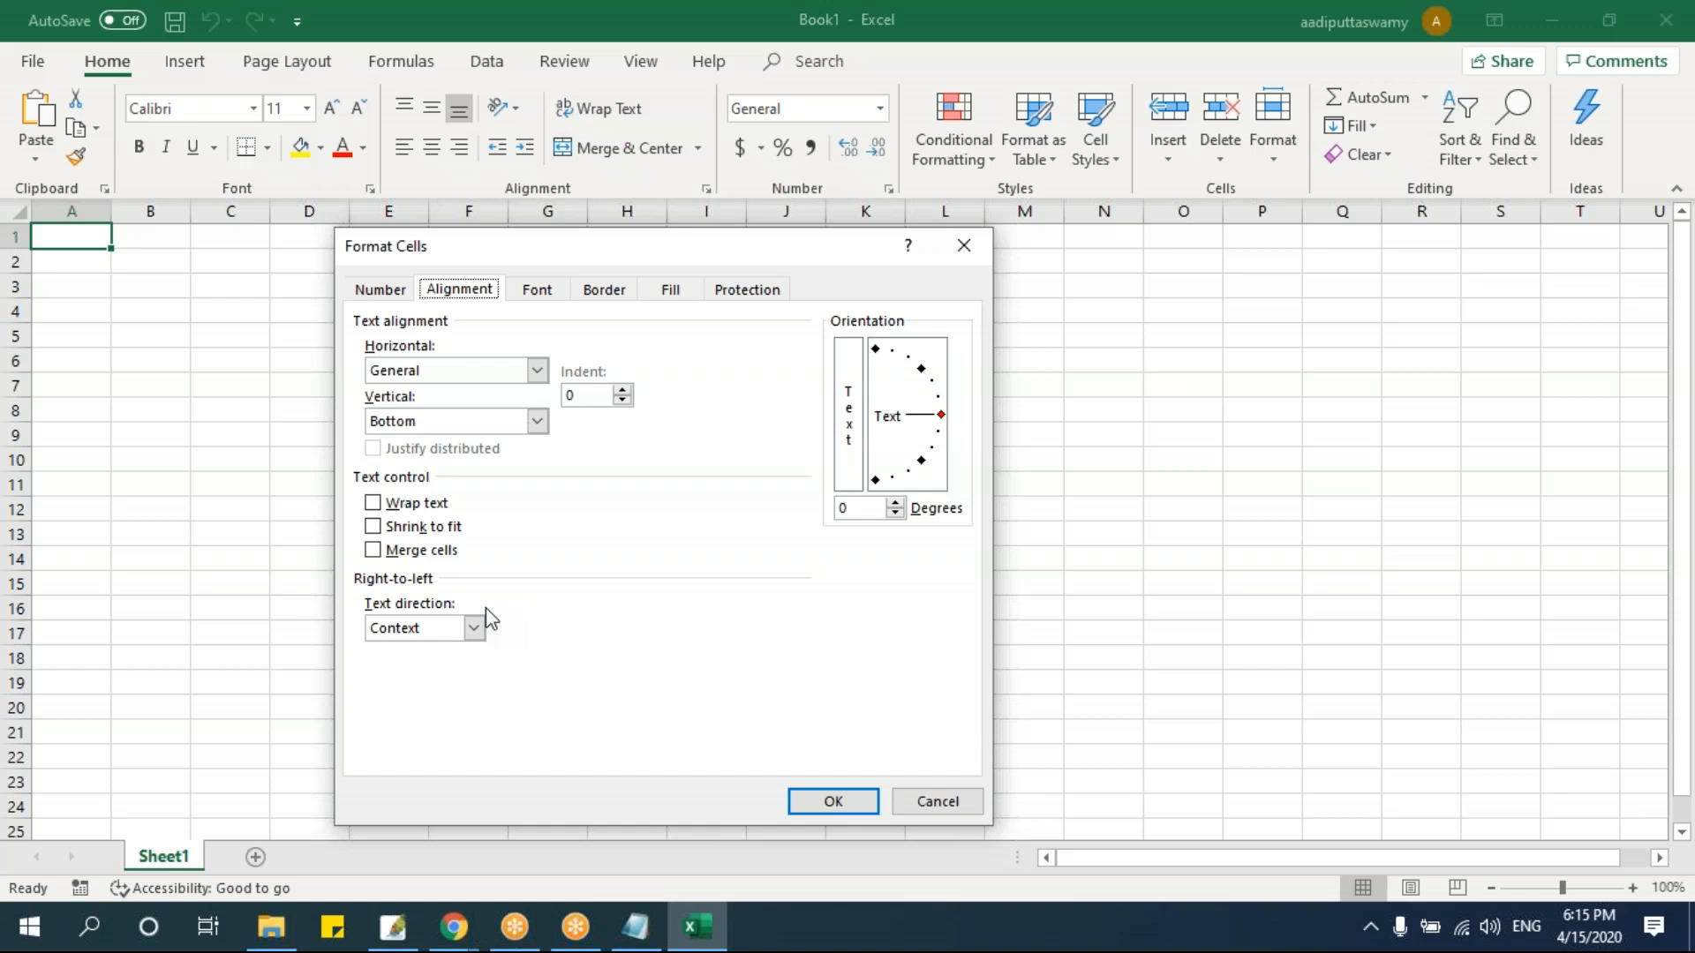
left_click(964, 245)
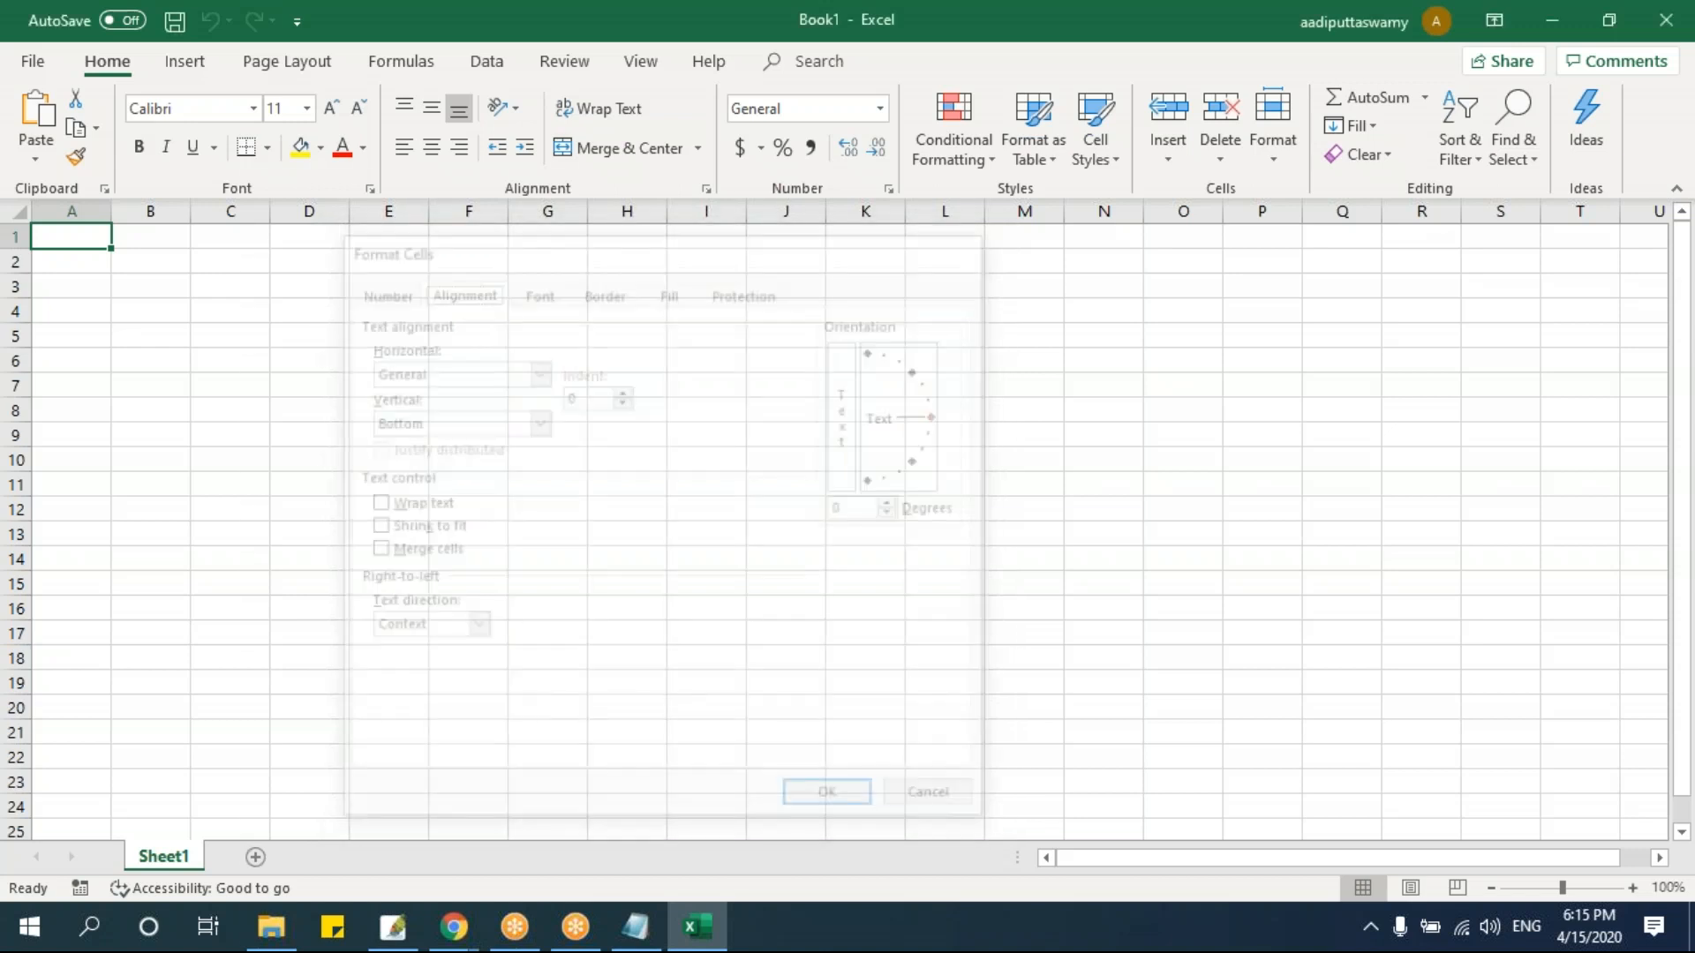
- Examine the font settings in Format Cells along with the number, alignment, border, fill and protection settings, then close the dialog
left_click(369, 187)
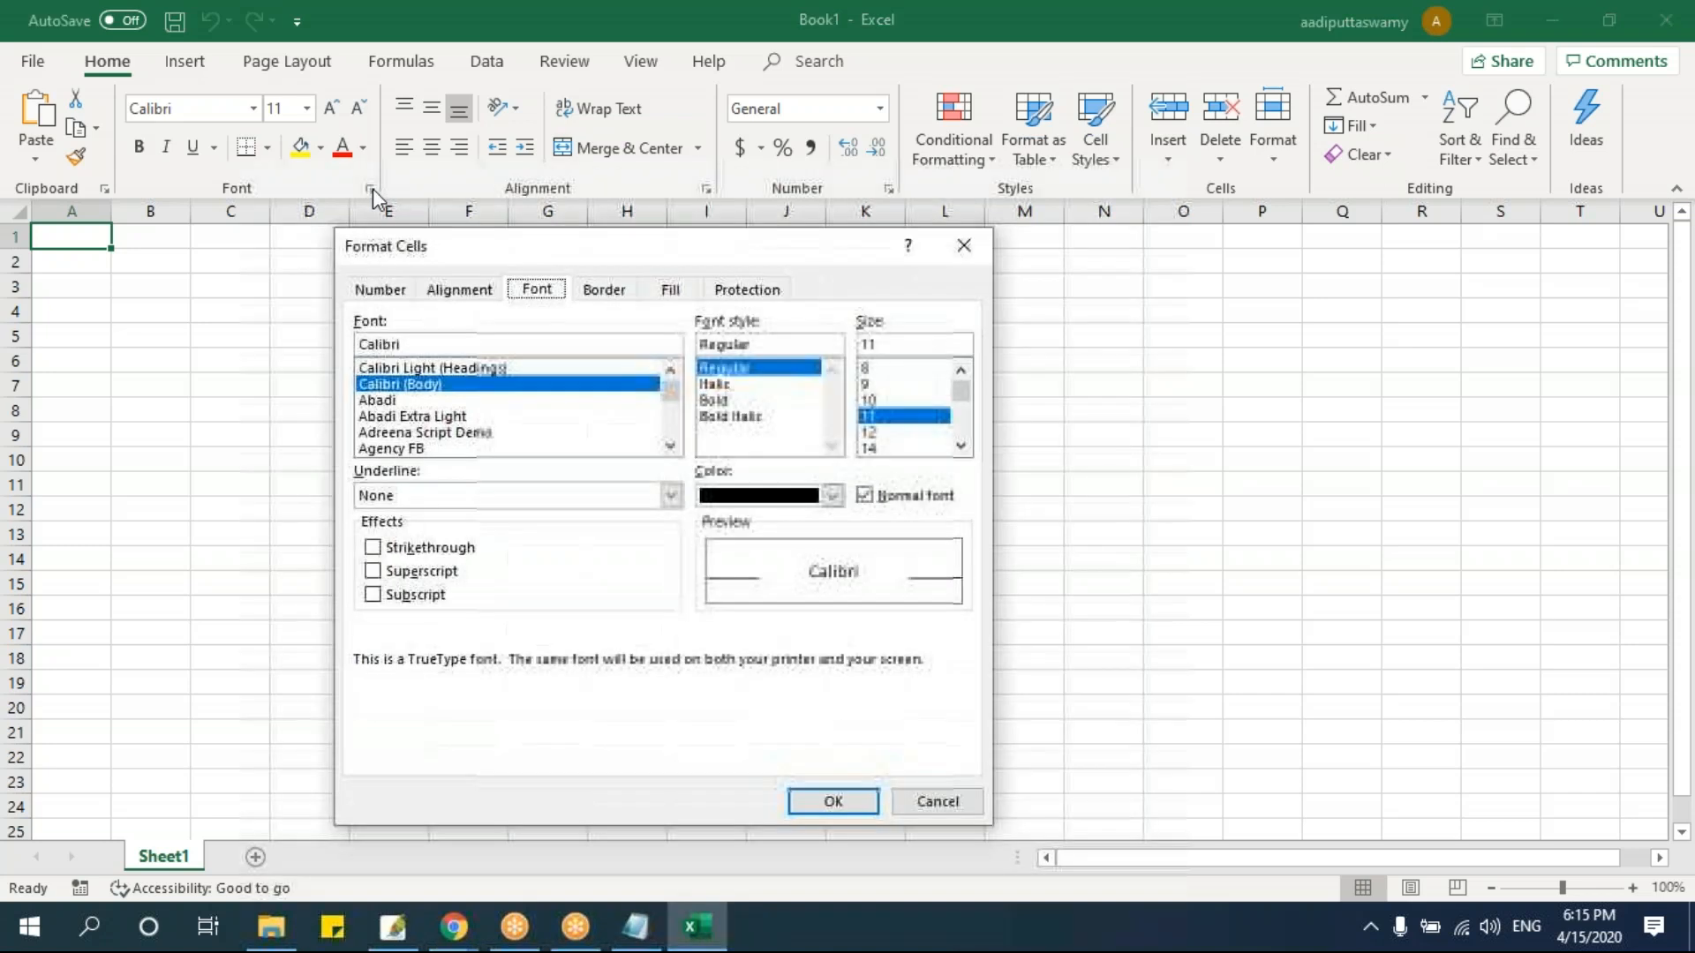
left_click_drag(474, 249, 467, 269)
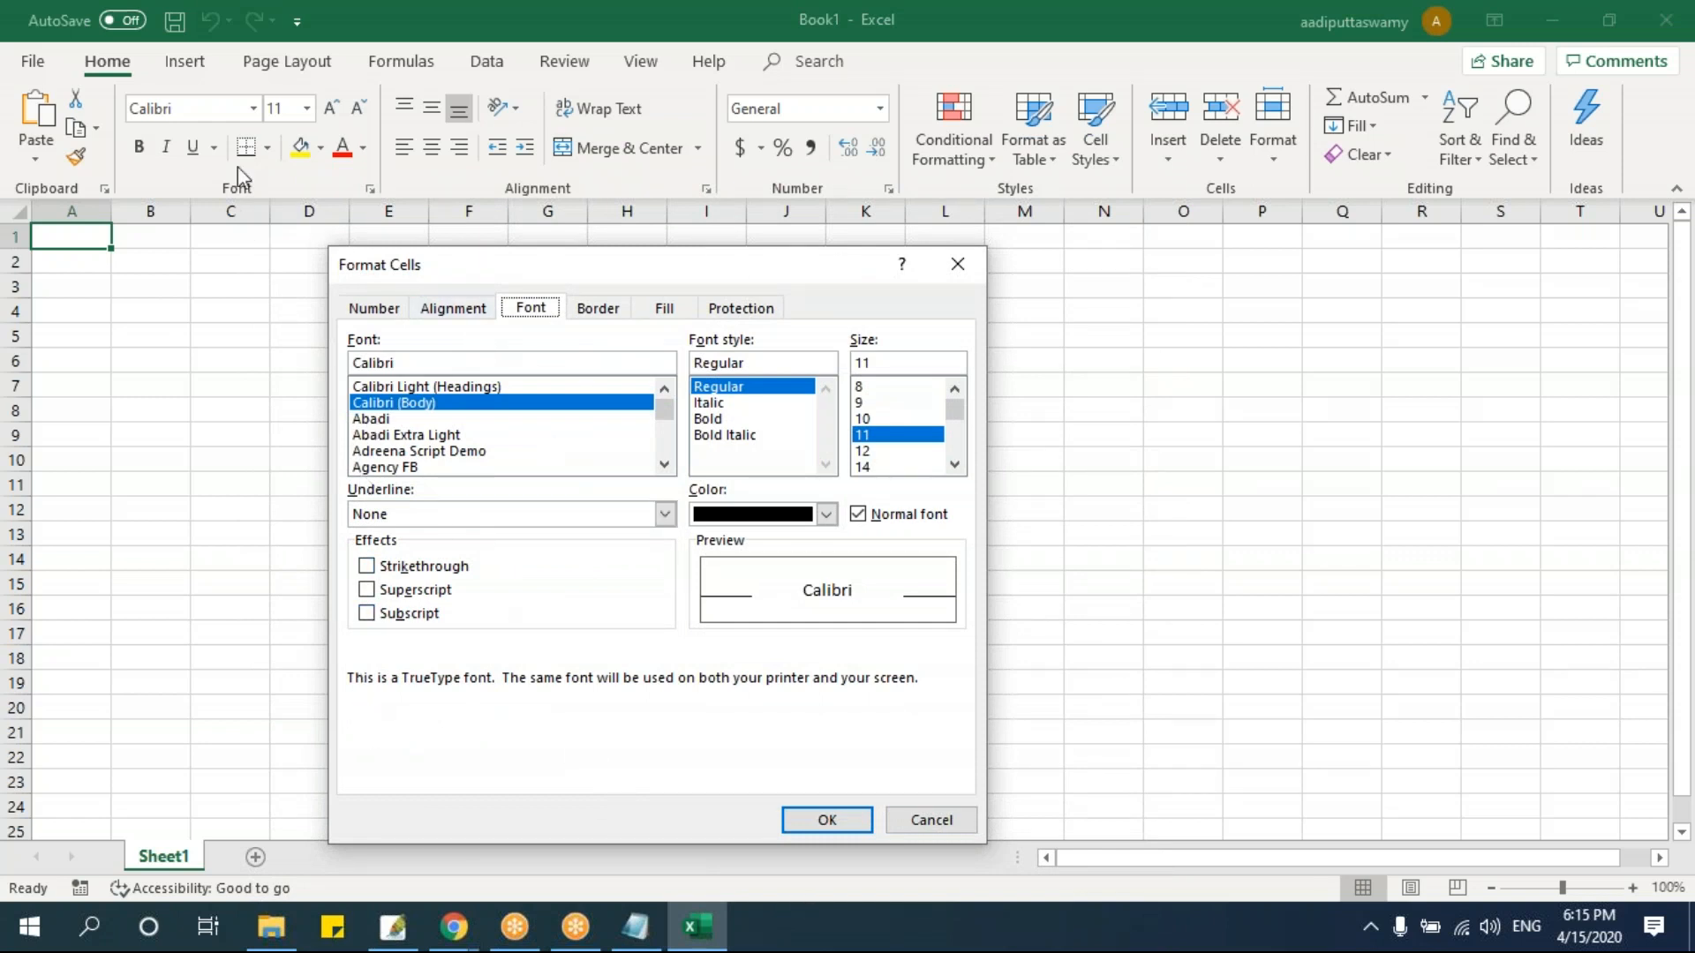
left_click_drag(509, 281, 491, 268)
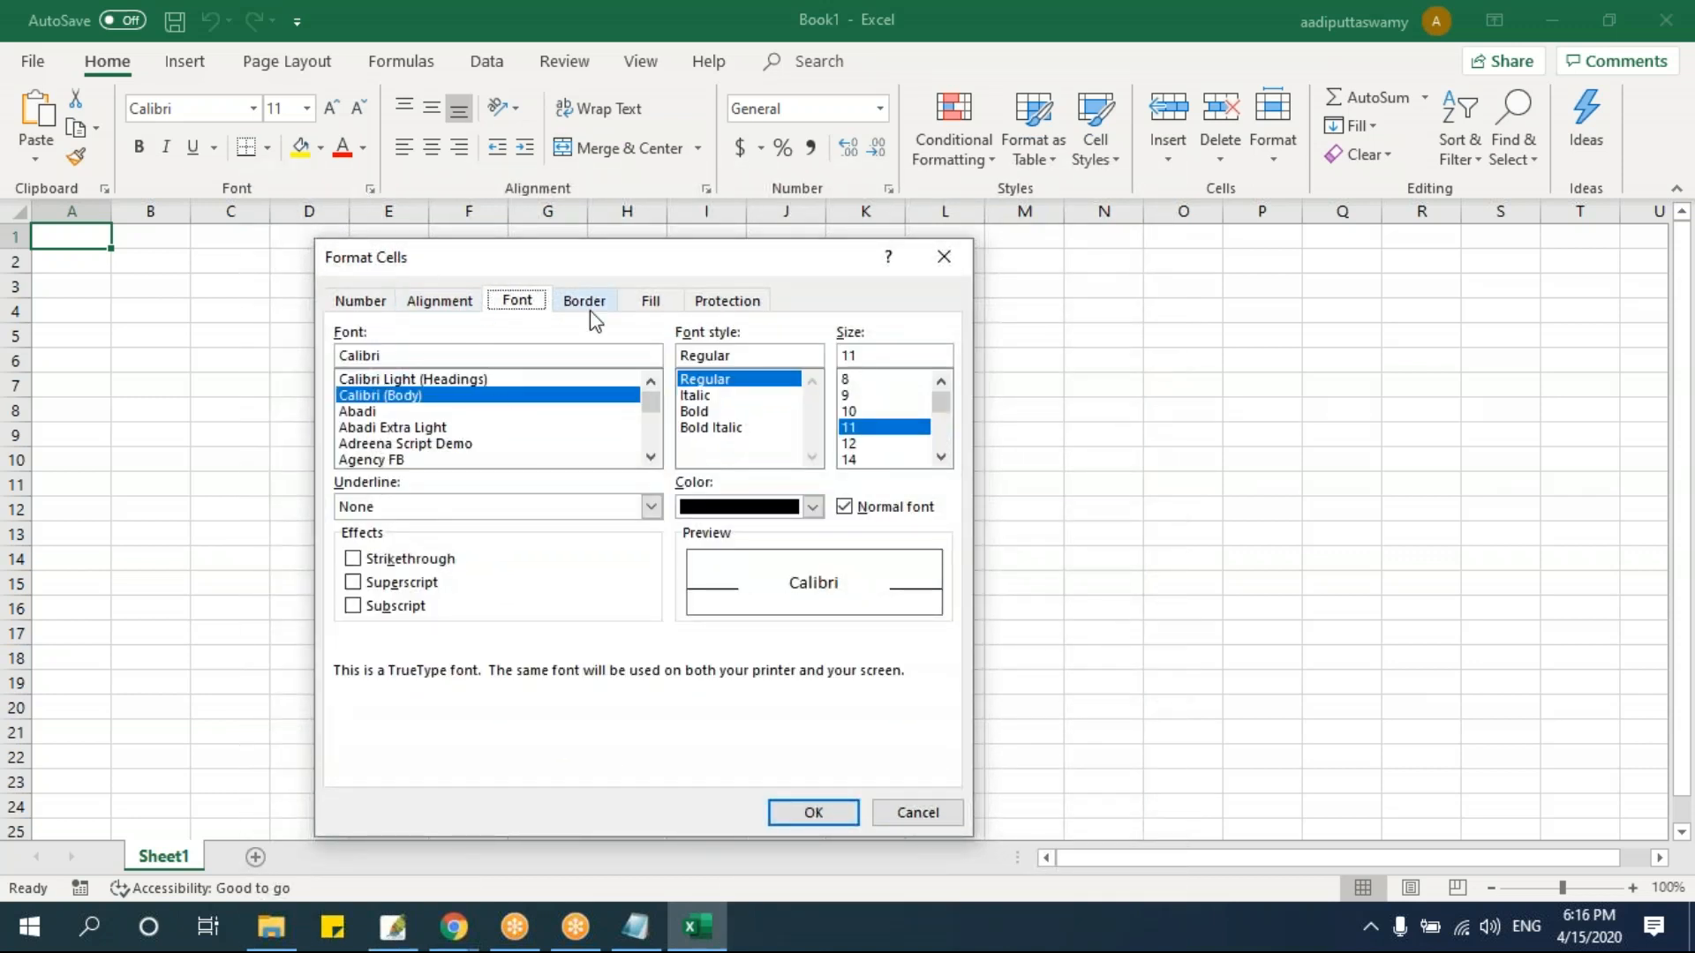
left_click(372, 302)
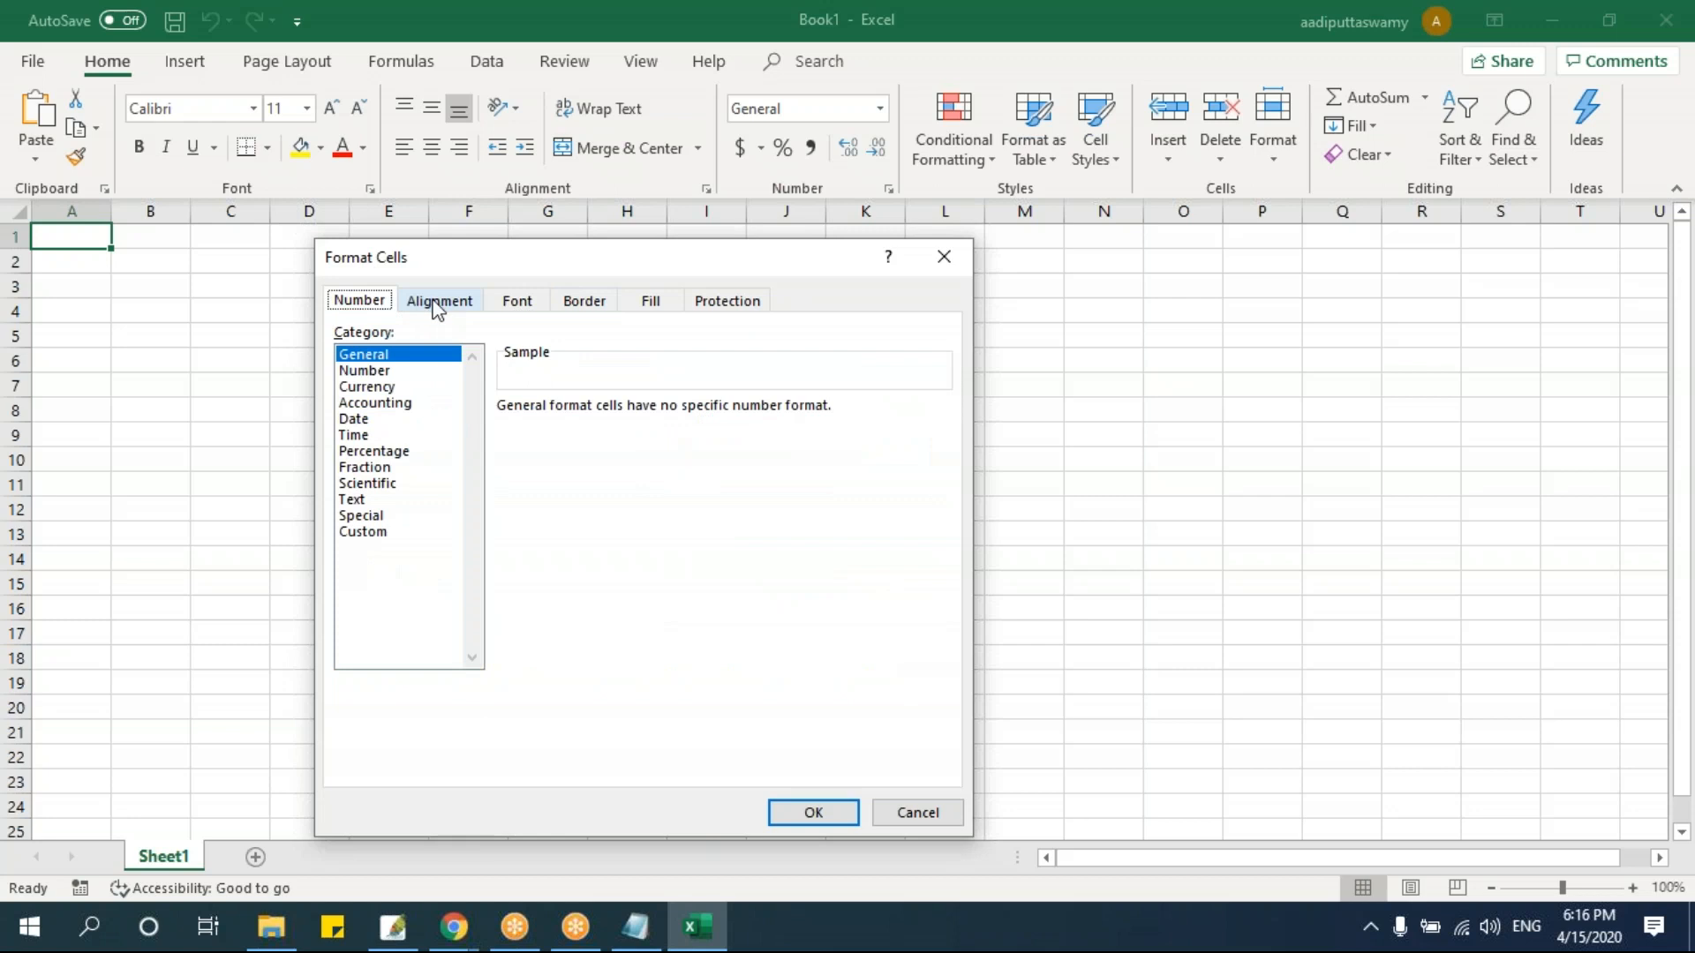
left_click(441, 302)
left_click(519, 301)
left_click(593, 301)
left_click(650, 301)
left_click(724, 301)
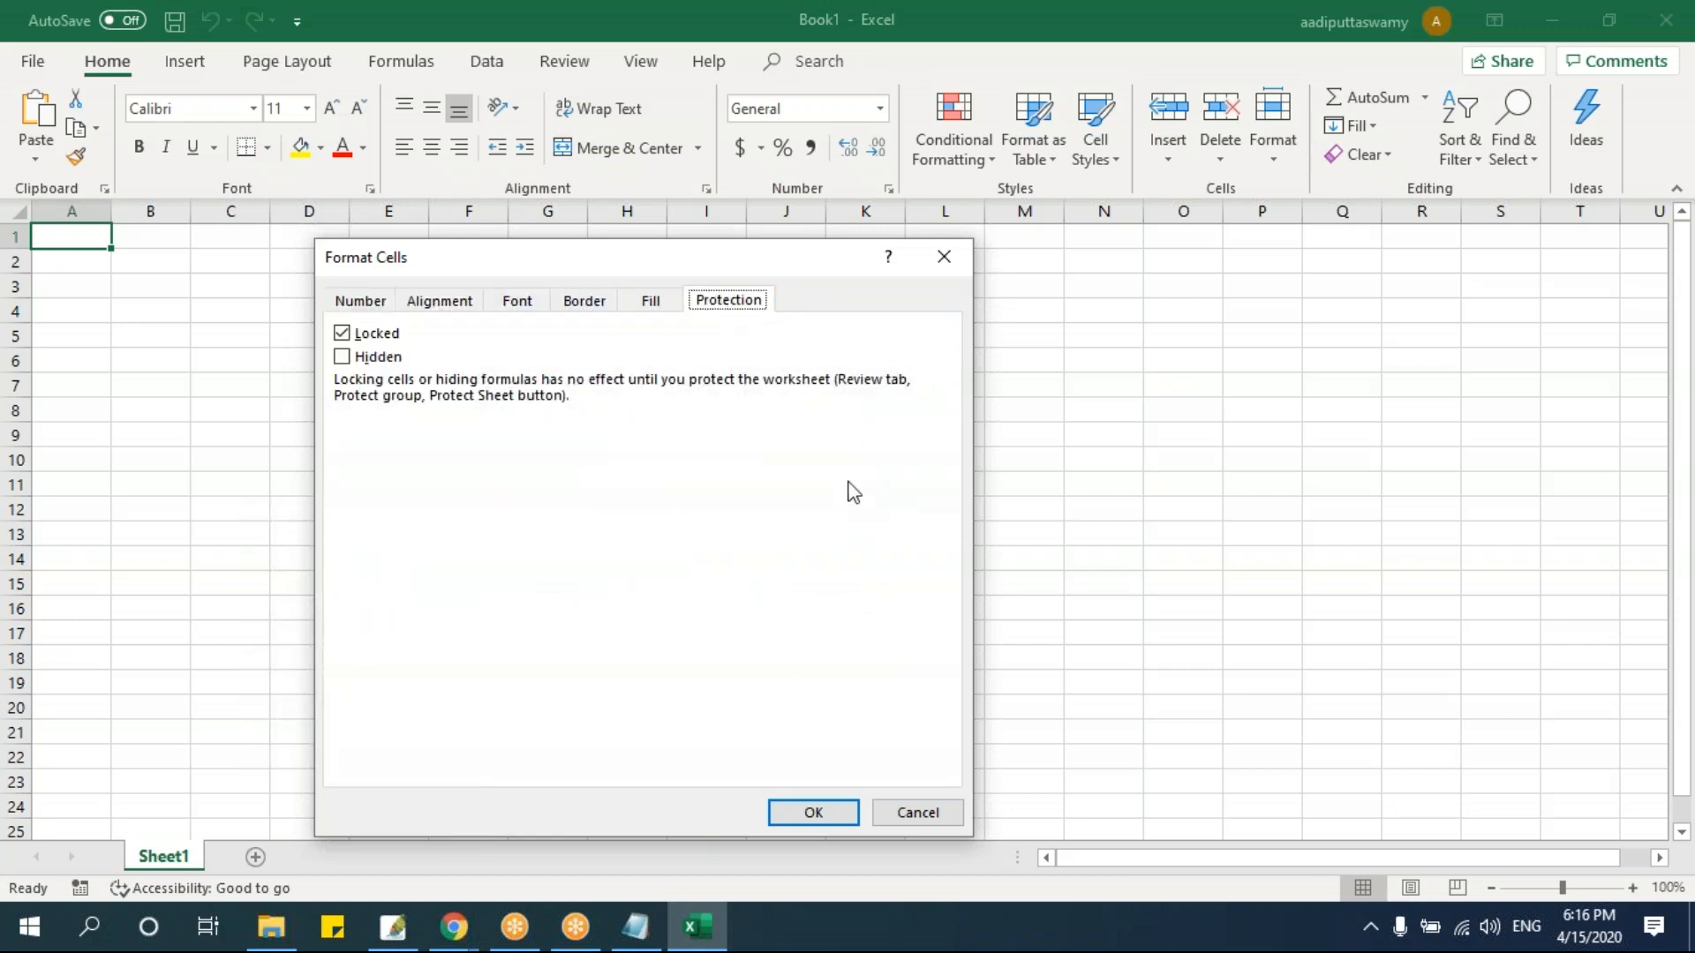
left_click_drag(736, 264, 731, 282)
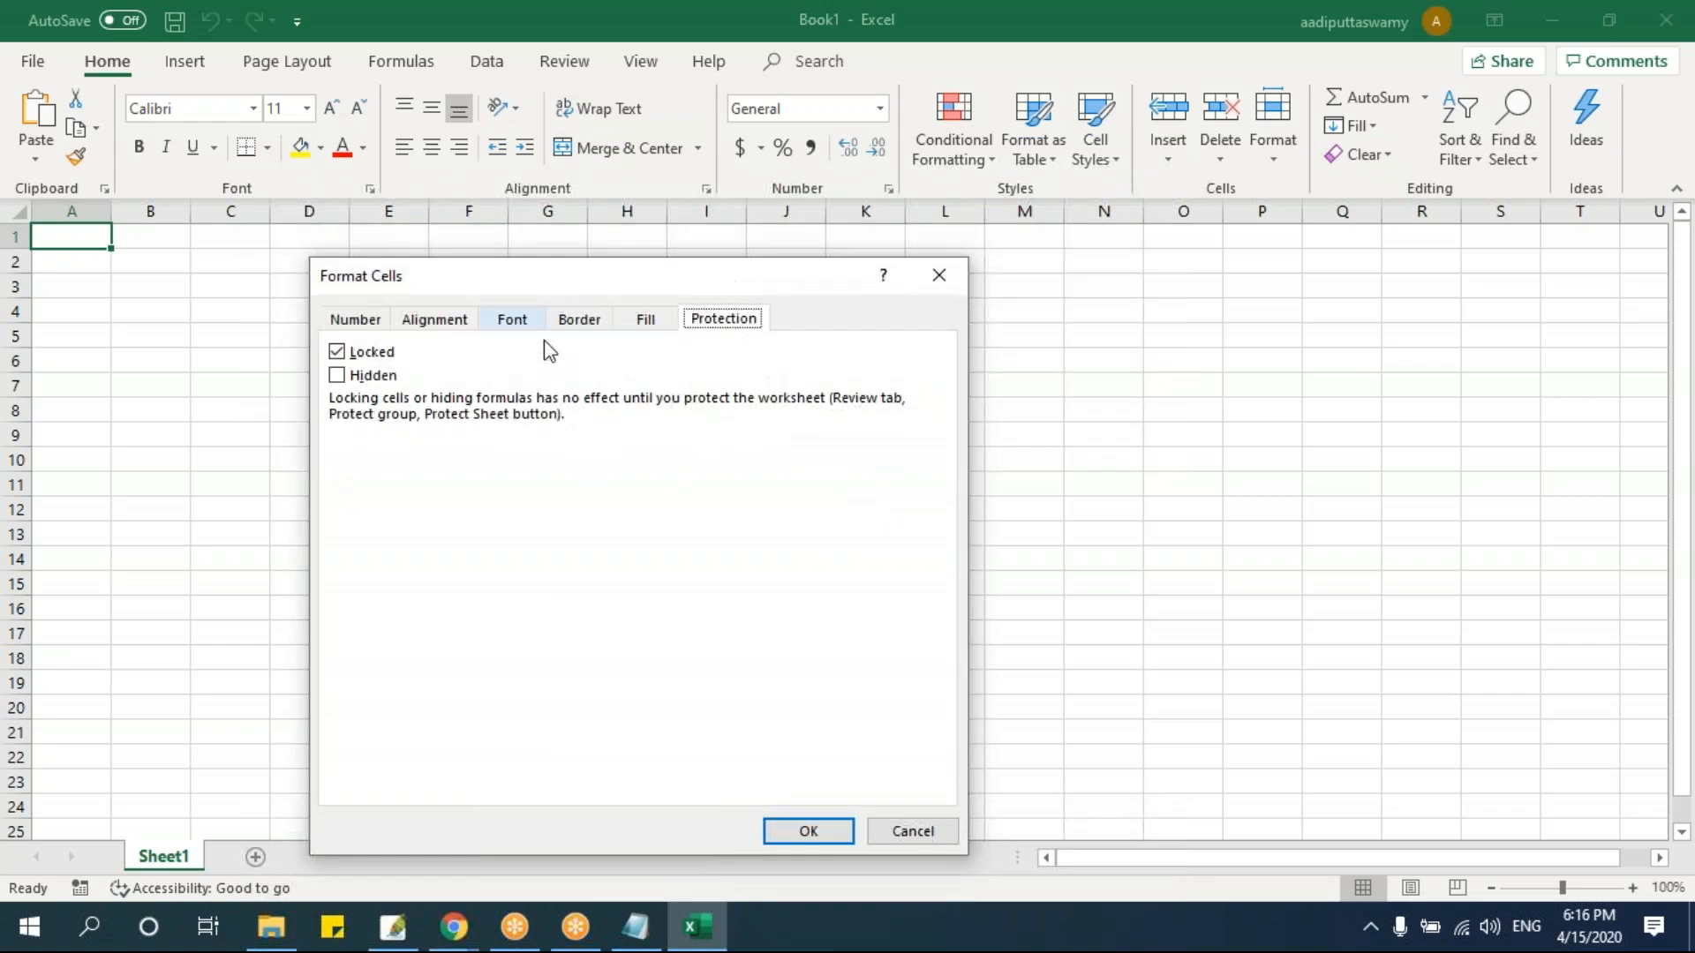
left_click(941, 273)
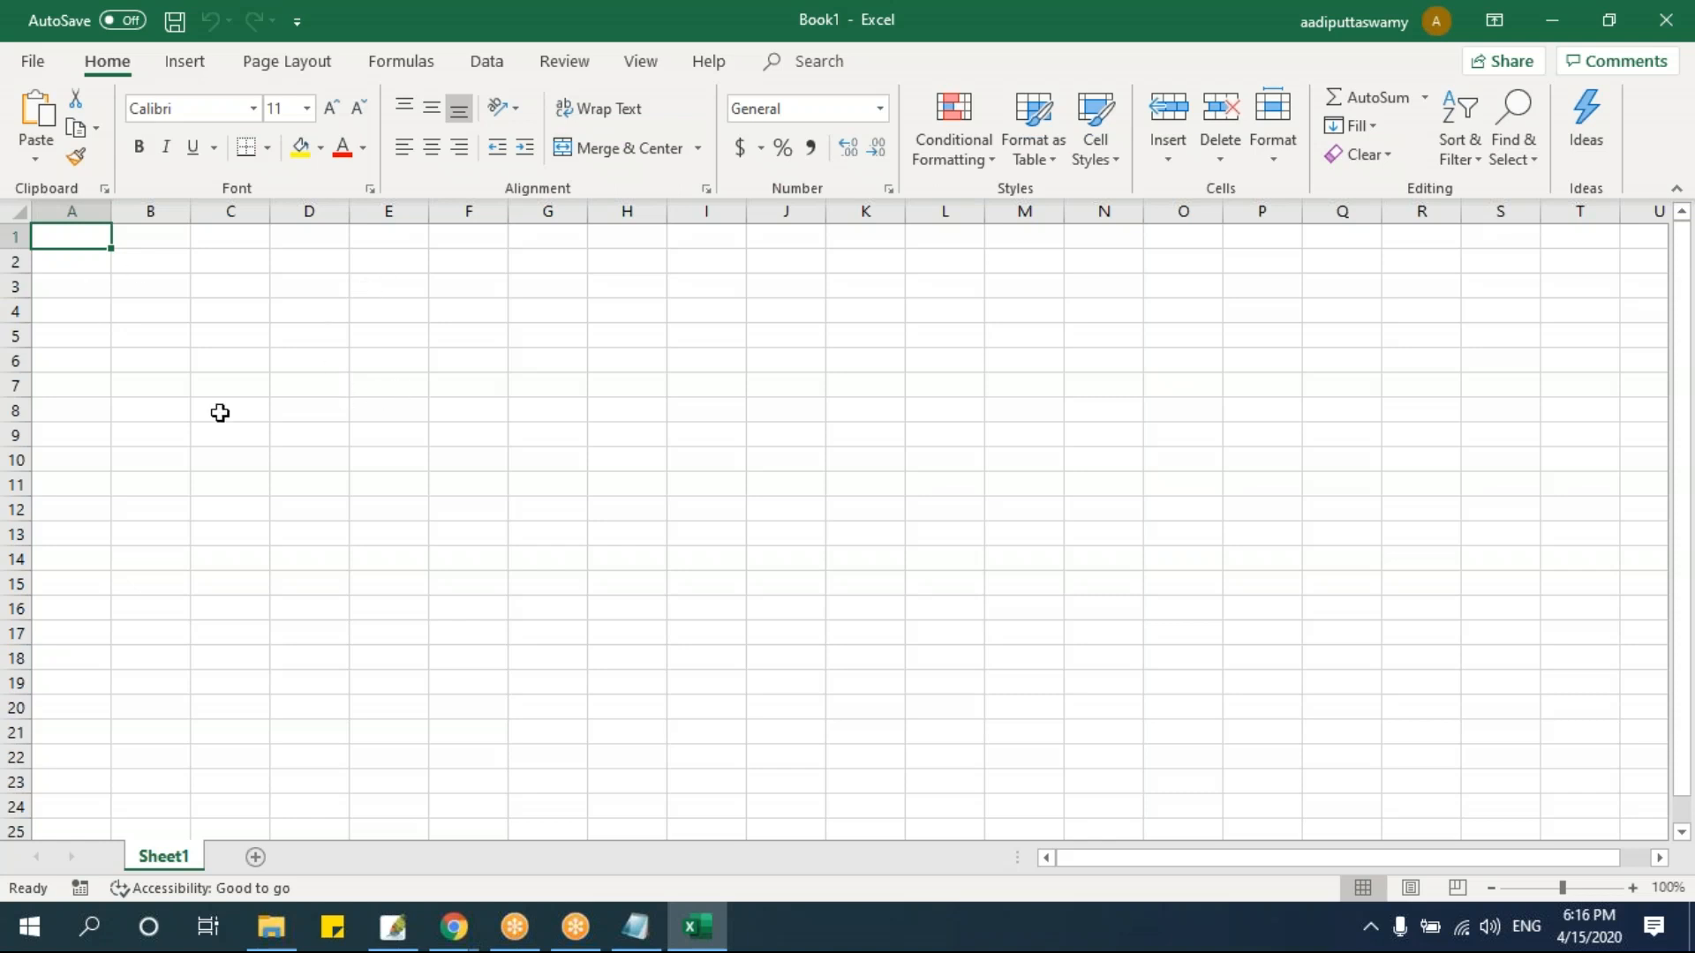
left_click(209, 357)
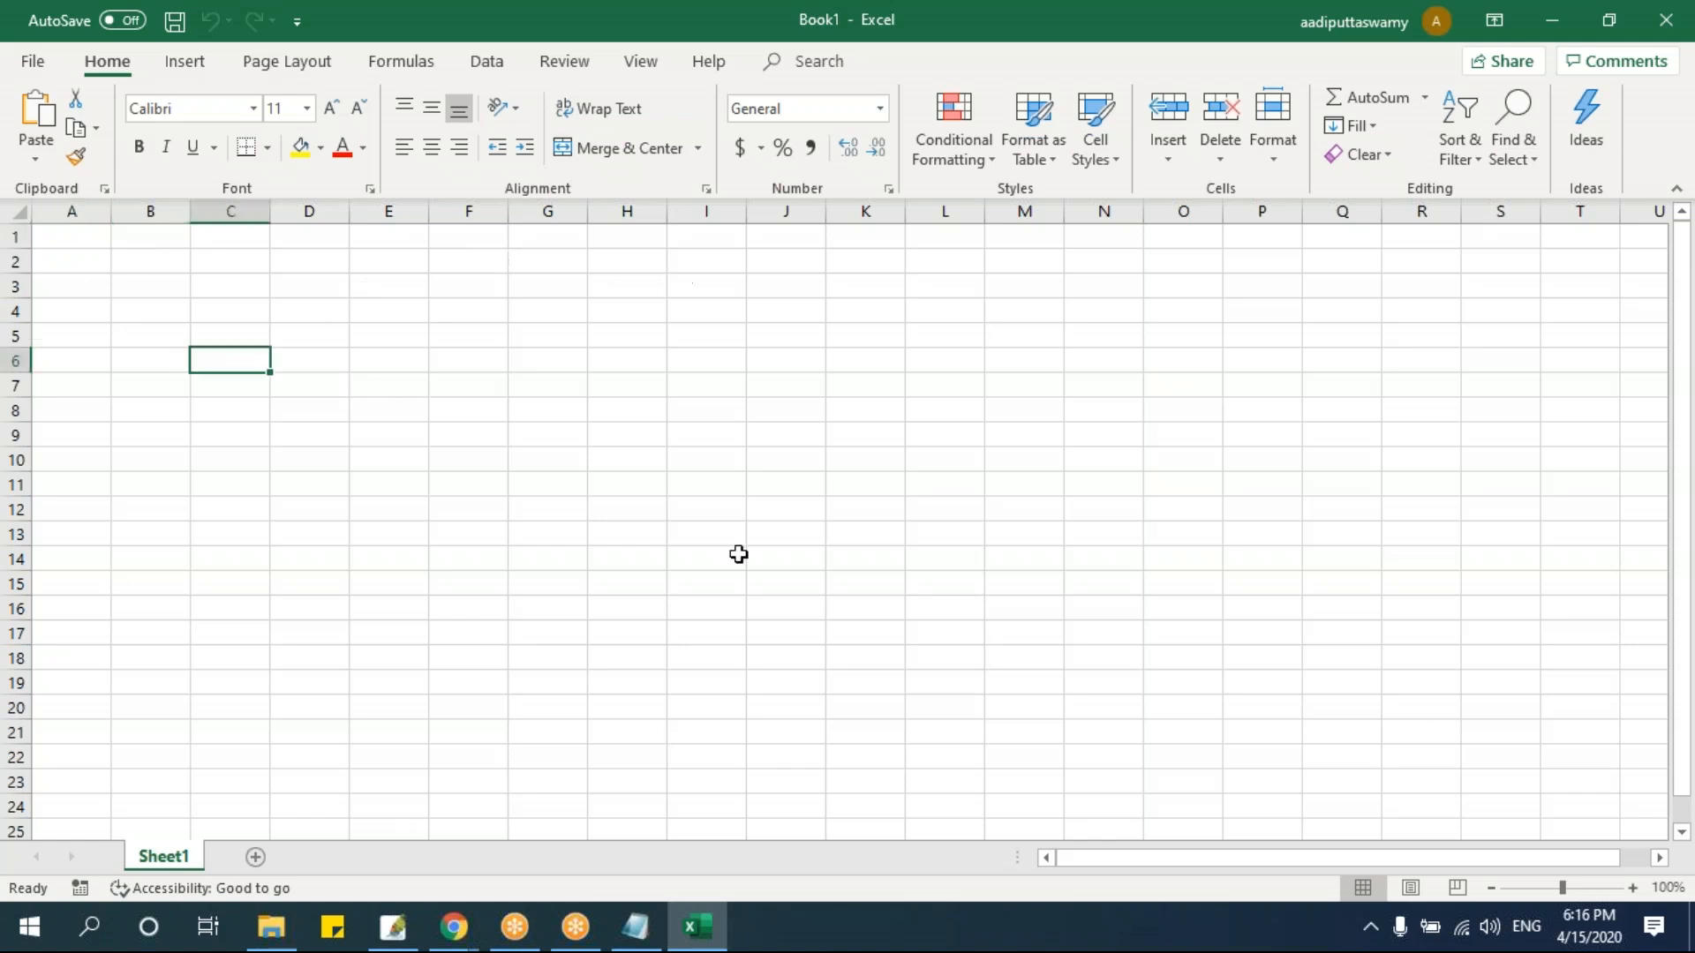
left_click(440, 416)
left_click_drag(94, 238, 971, 706)
left_click(617, 480)
left_click(95, 238)
left_click(256, 255)
left_click(390, 256)
left_click(144, 210)
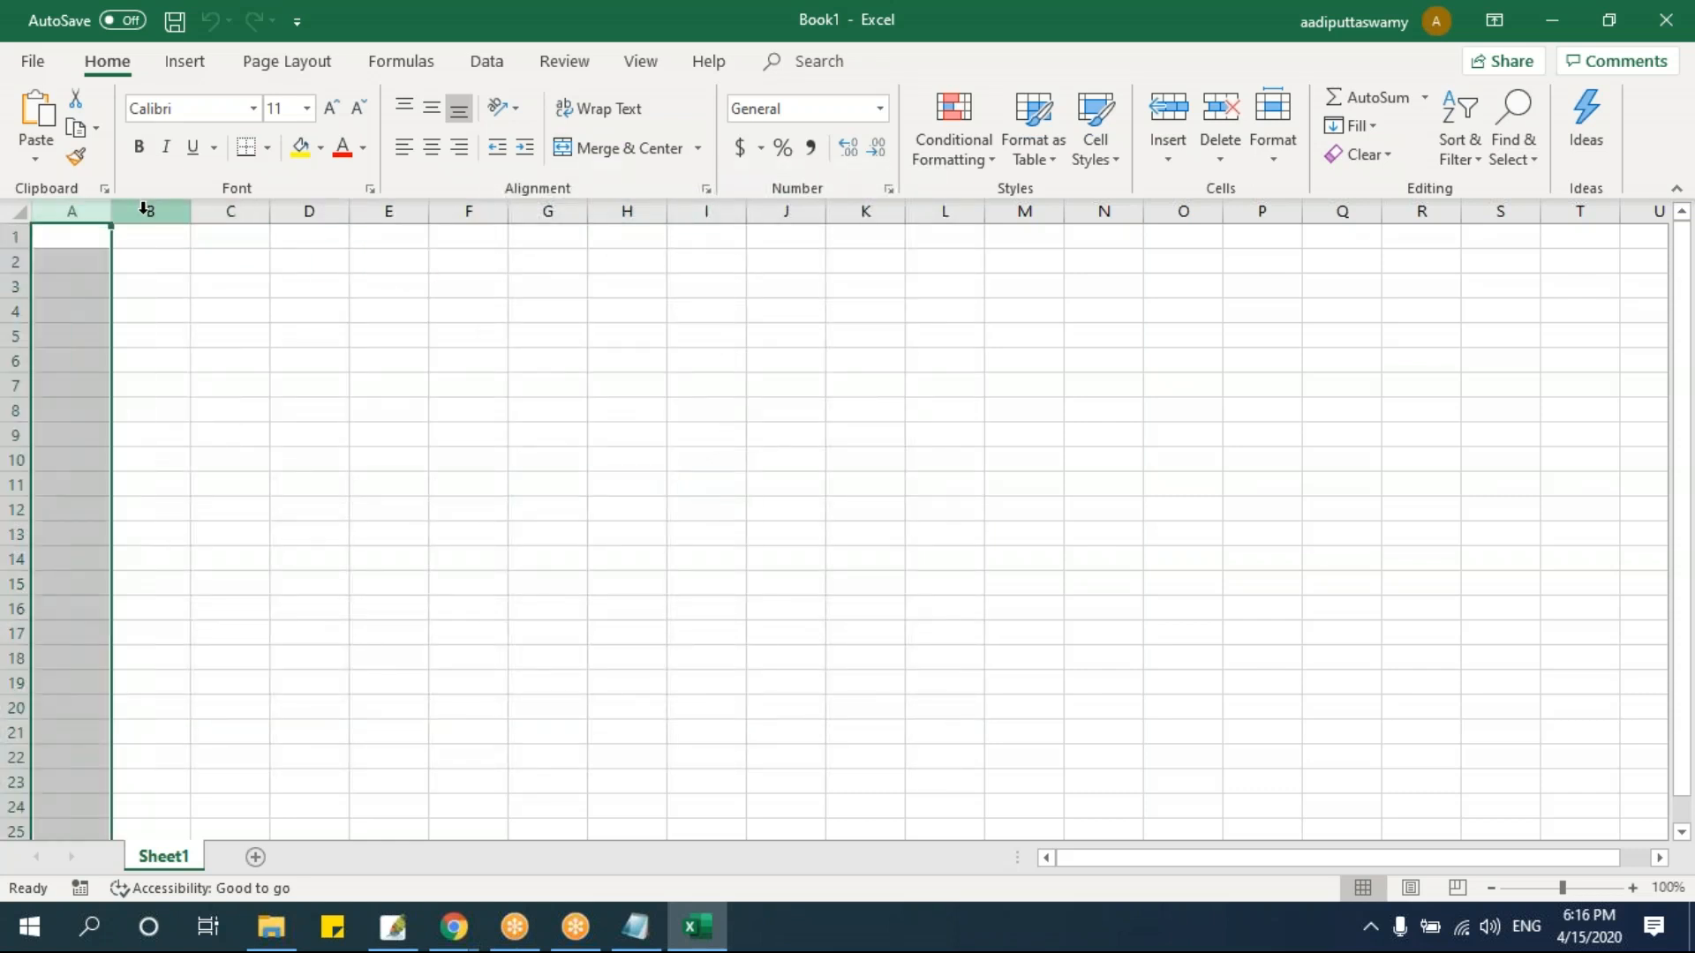
left_click(287, 231)
key("Down")
left_click(278, 356)
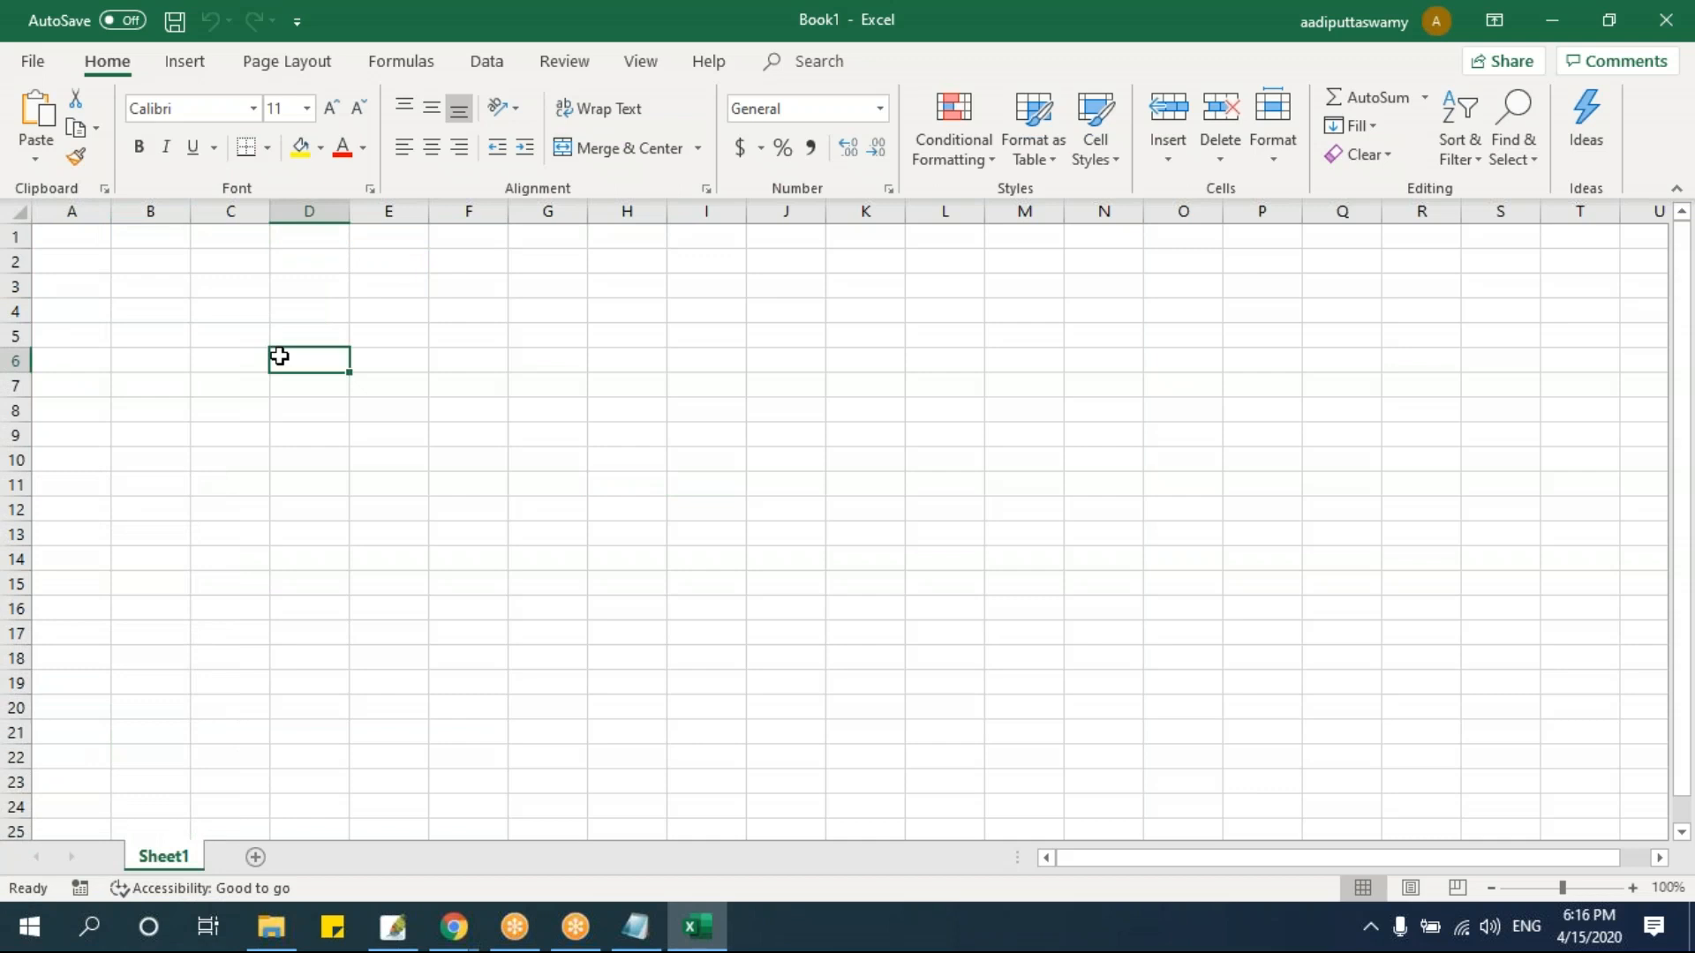
- Show the formula bar above the worksheet grid and select cell A5
left_click(641, 63)
left_click(378, 108)
left_click(551, 371)
left_click(106, 384)
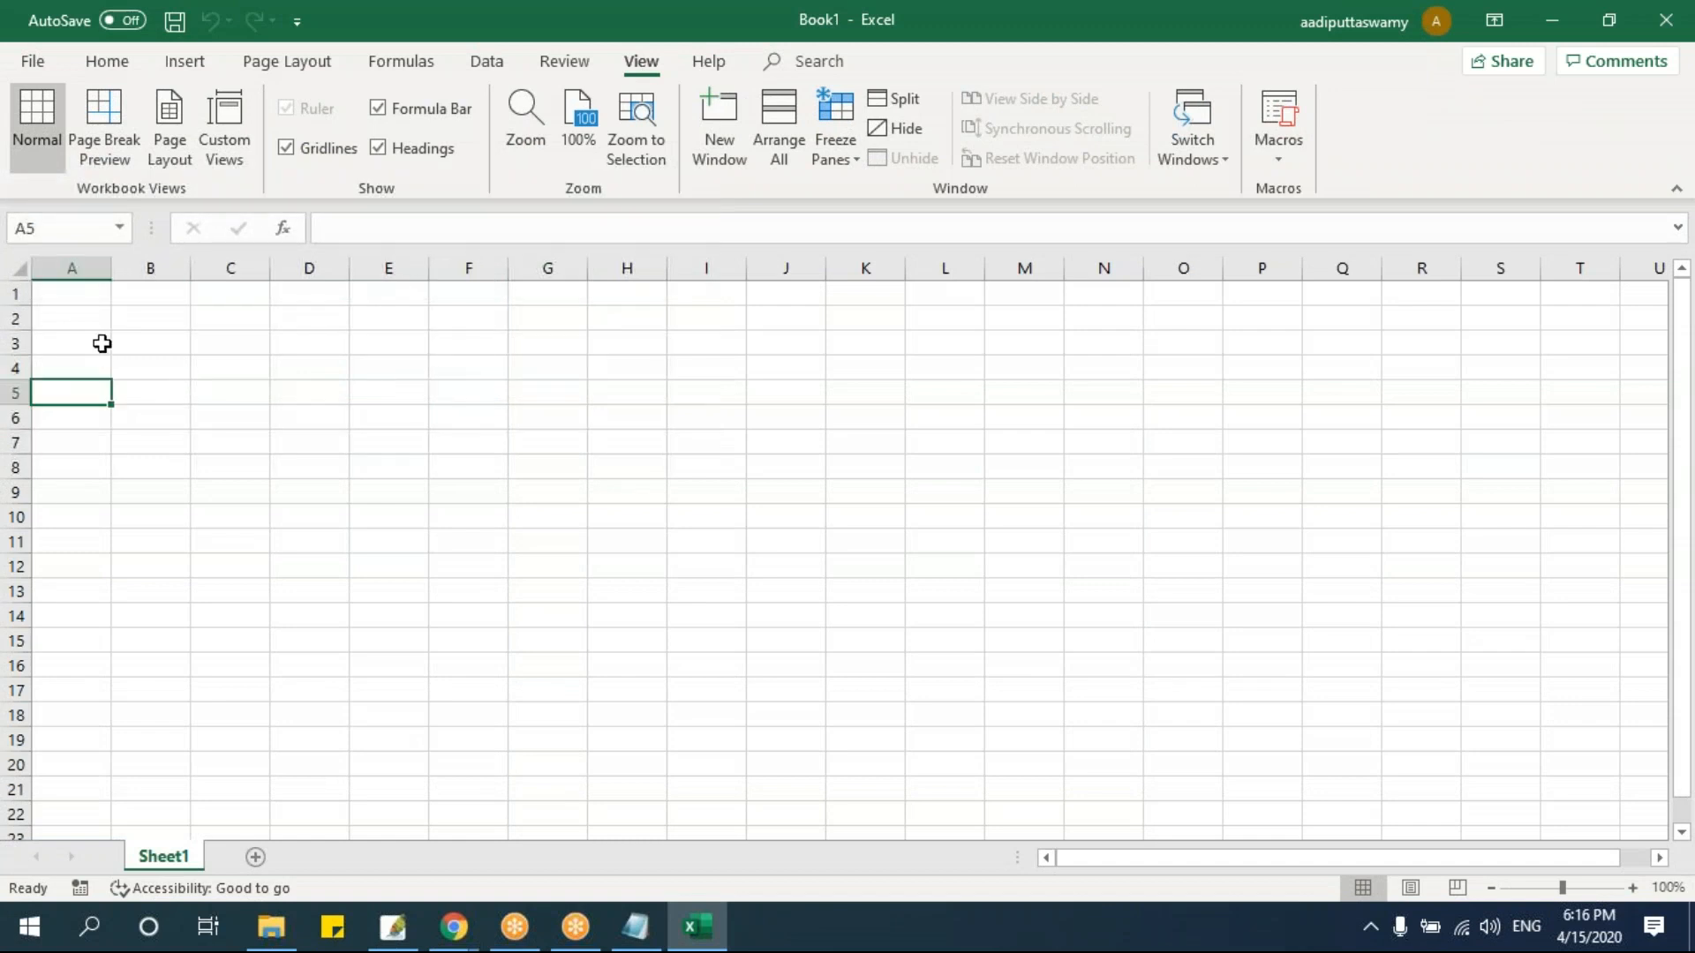
- Highlight a large block of cells starting at A1, and select the individual cells J12, C6 and E5
left_click_drag(87, 295, 1081, 779)
left_click(761, 566)
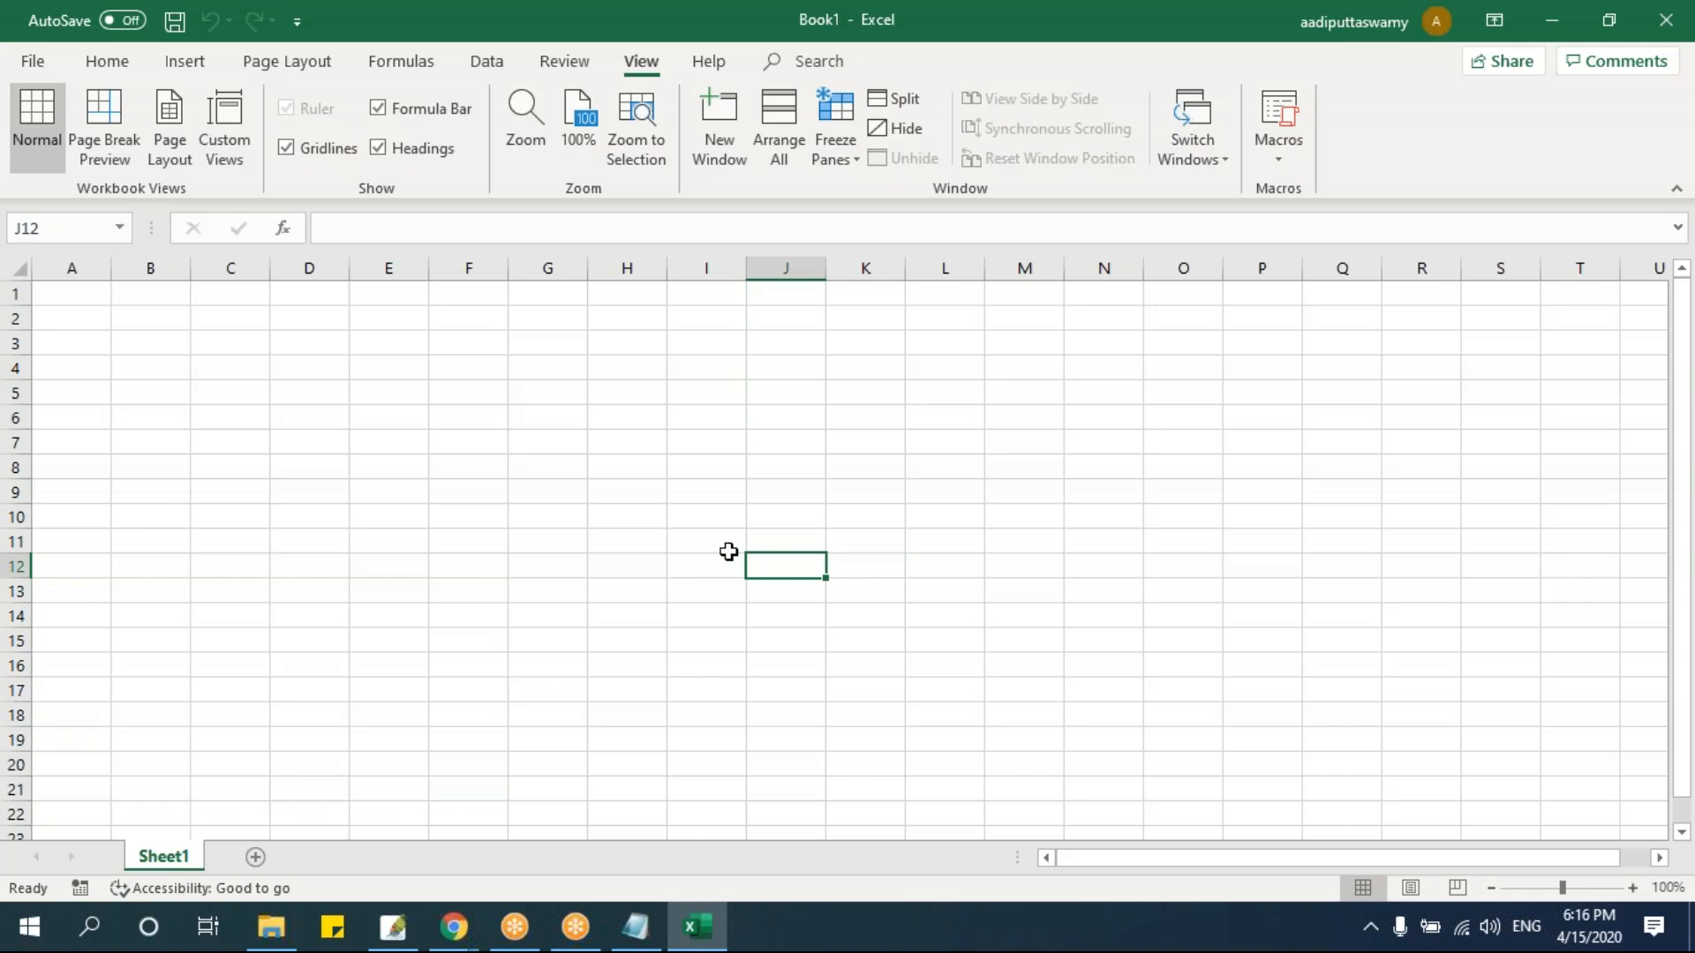
left_click(248, 419)
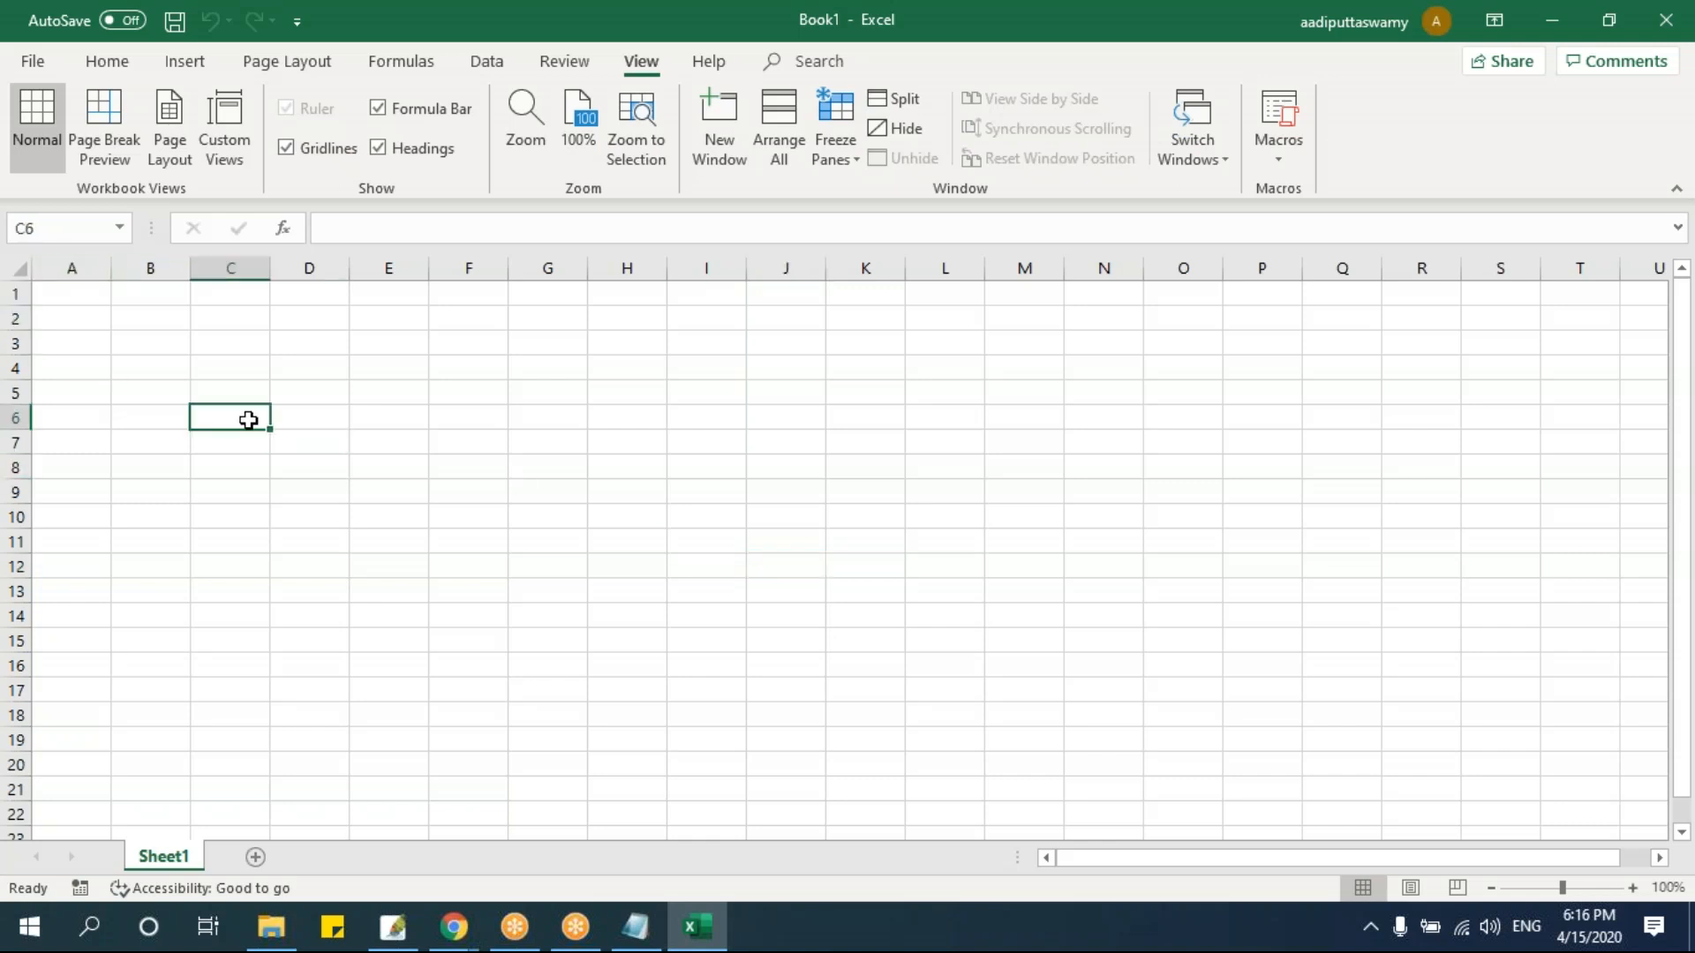
left_click(375, 386)
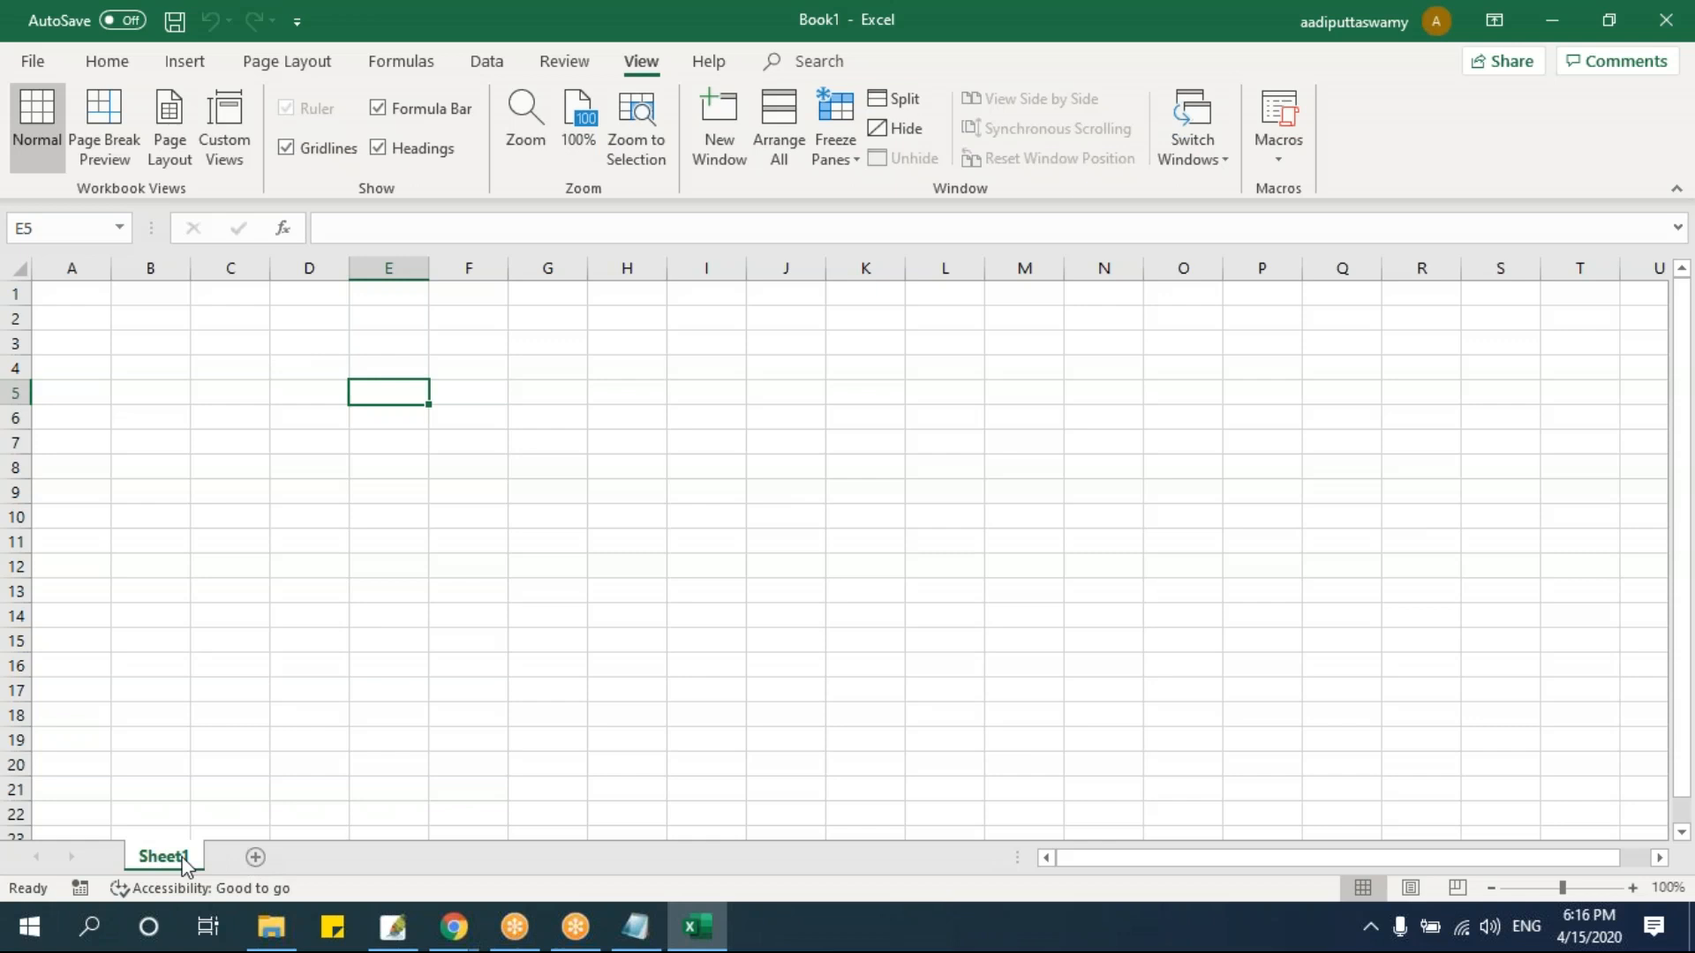
- Add three new worksheets to the workbook after Sheet1
left_click(255, 857)
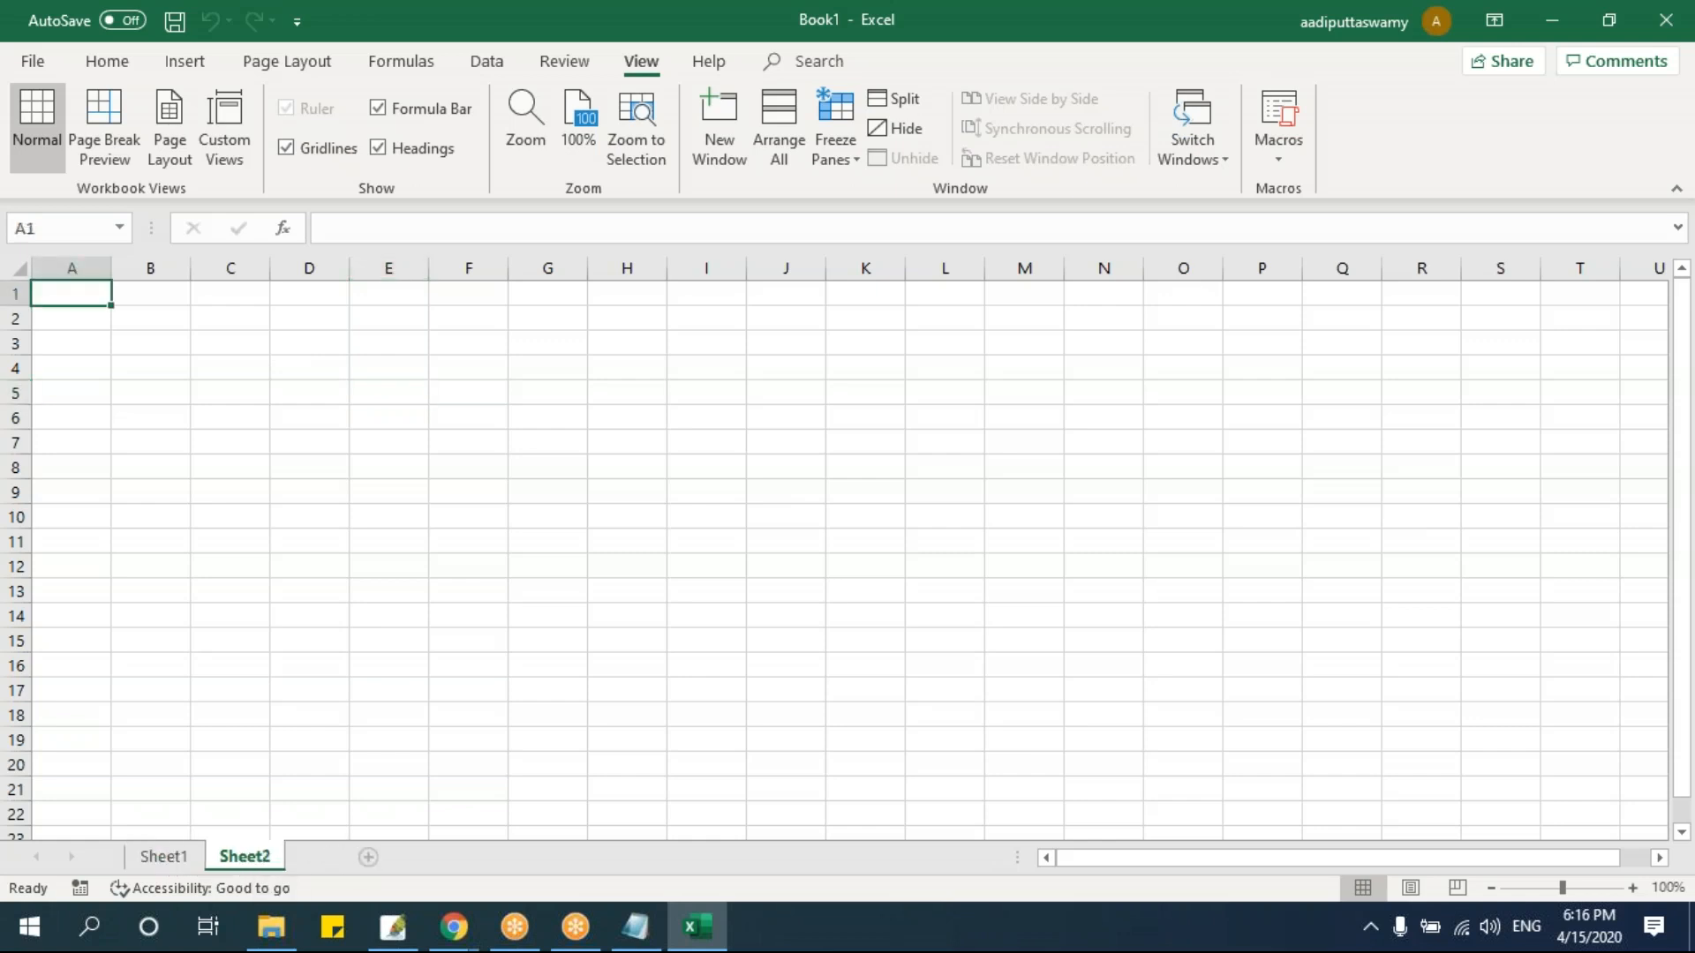
left_click(335, 857)
left_click(418, 857)
- View Sheet1, Sheet2, Sheet3 and Sheet4 in turn and return to Sheet1
left_click(176, 860)
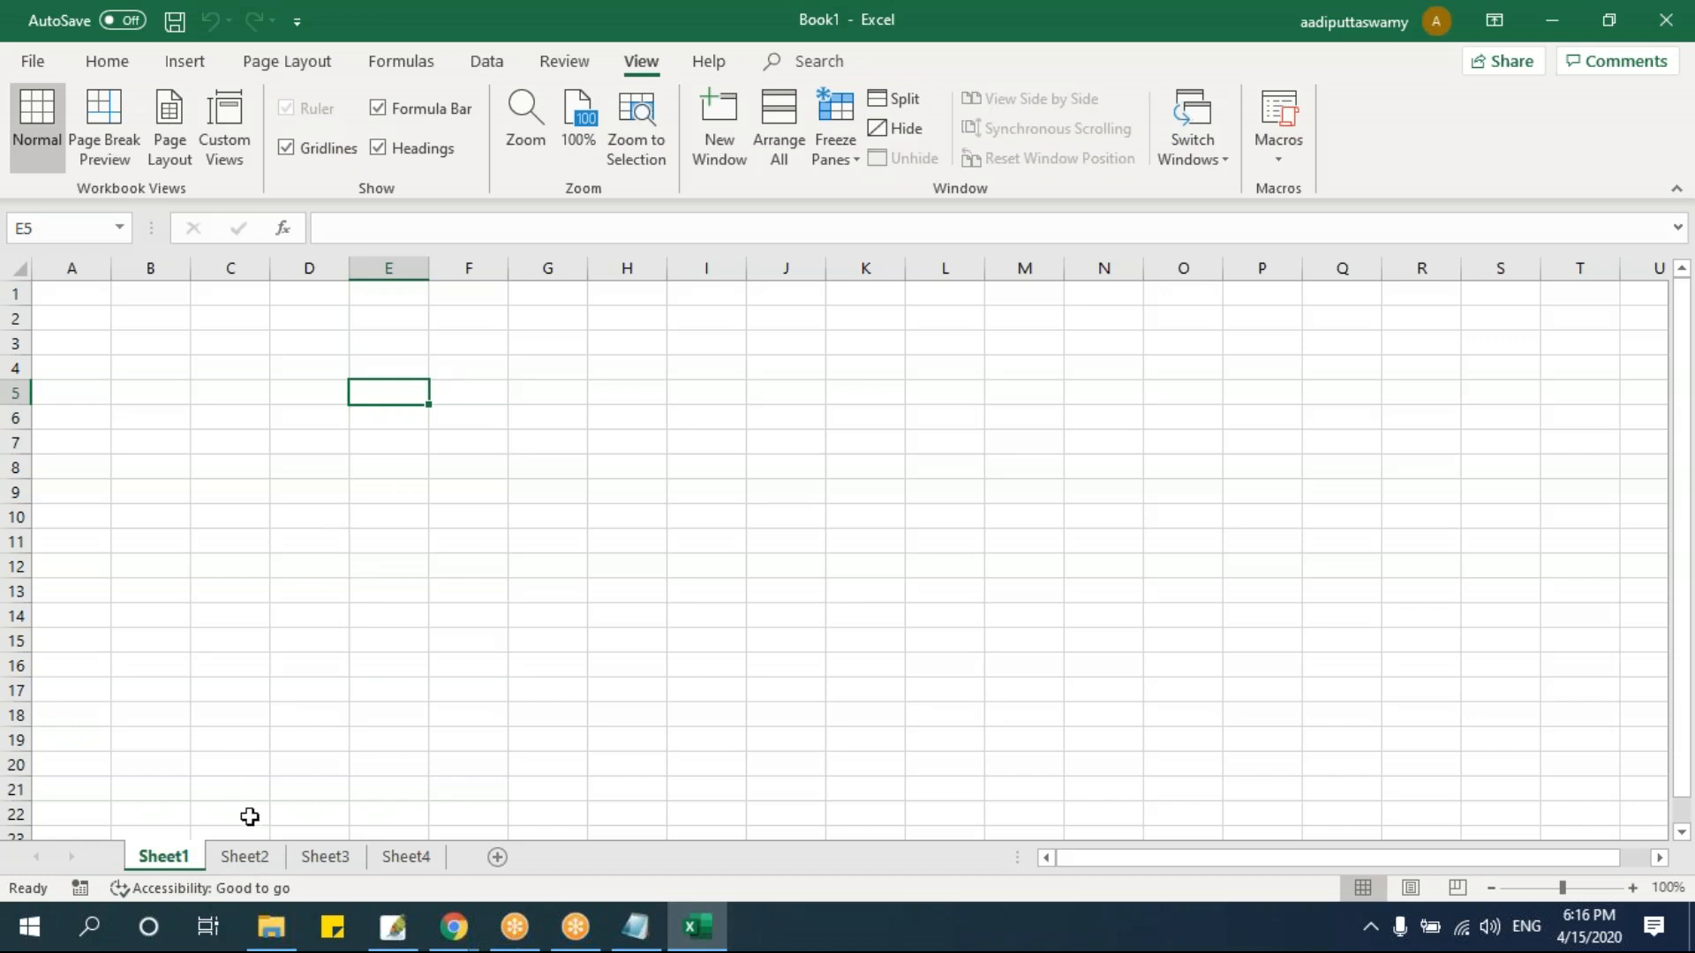
left_click(255, 855)
left_click(328, 859)
left_click(410, 858)
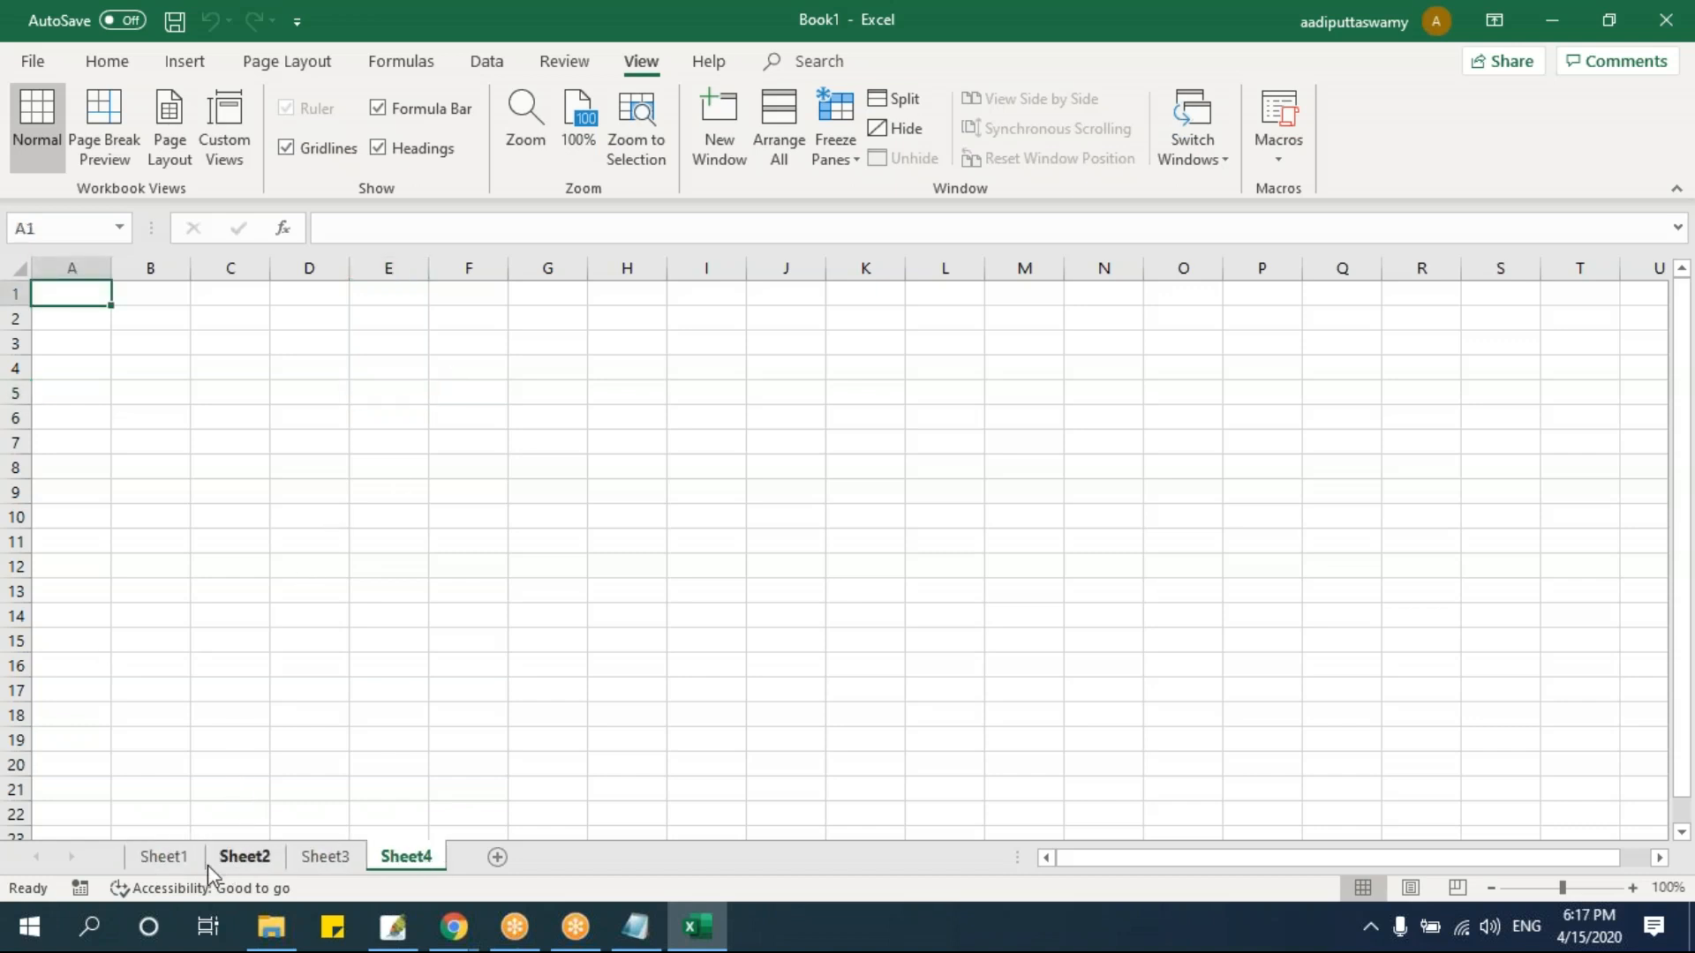
left_click(181, 858)
- Select cell D4, highlight a large block of cells from A1, and clear the highlight by selecting F7
left_click(284, 369)
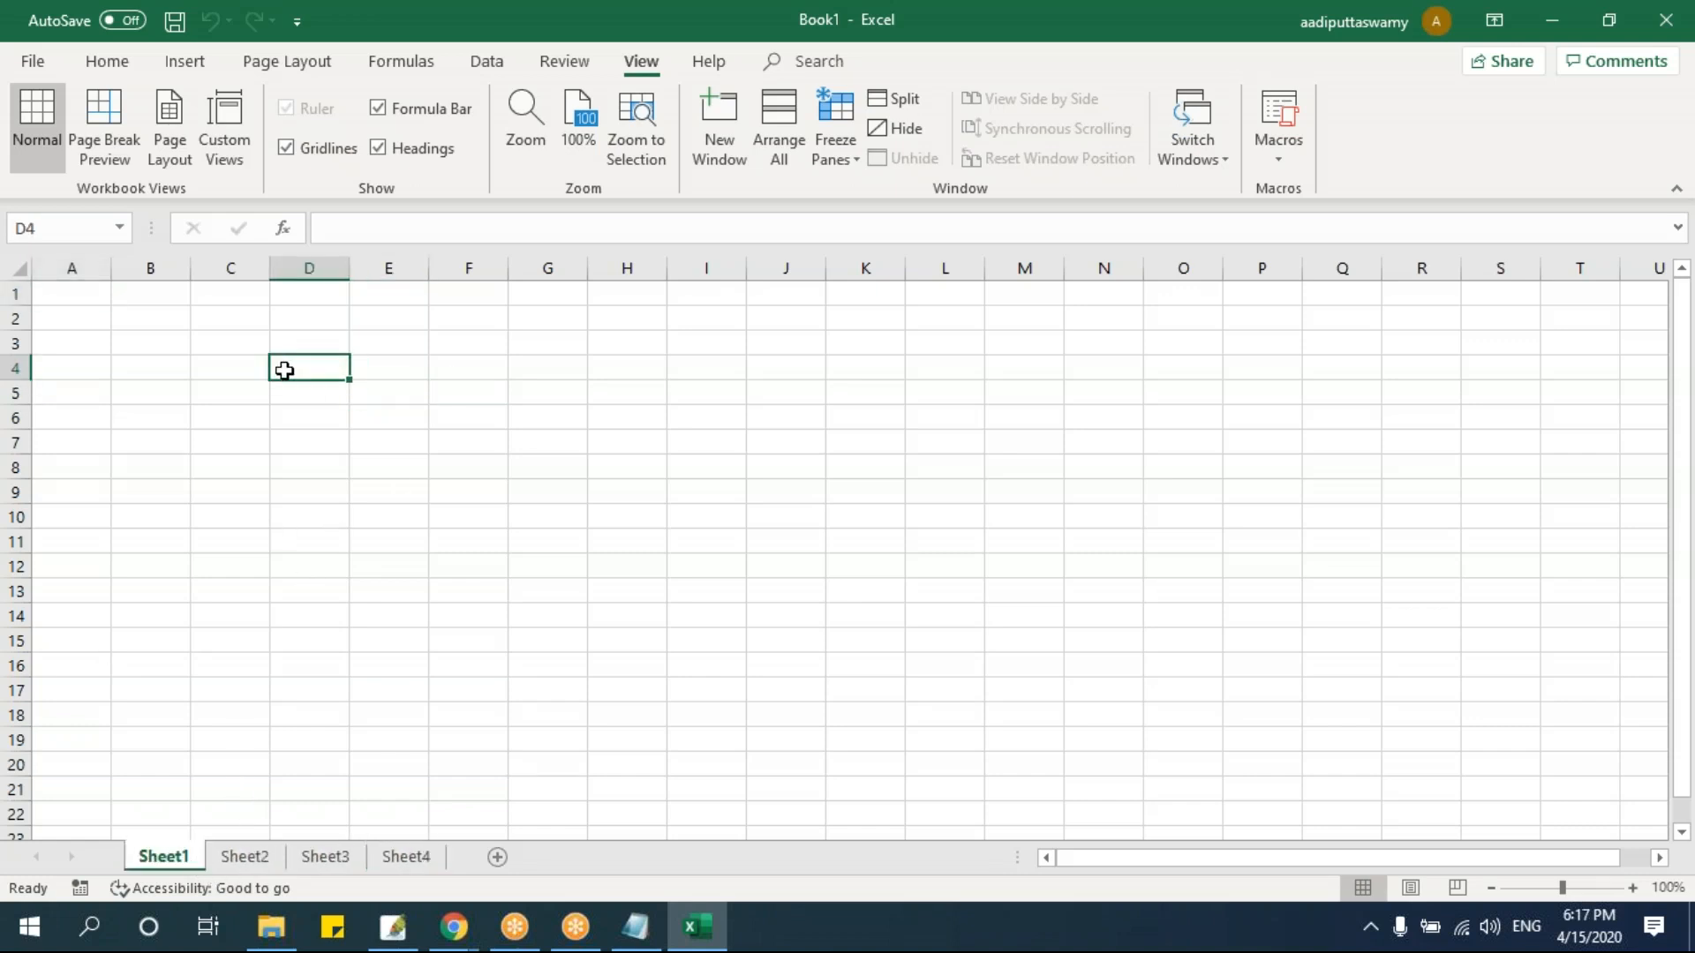
left_click_drag(61, 300, 889, 719)
left_click(462, 436)
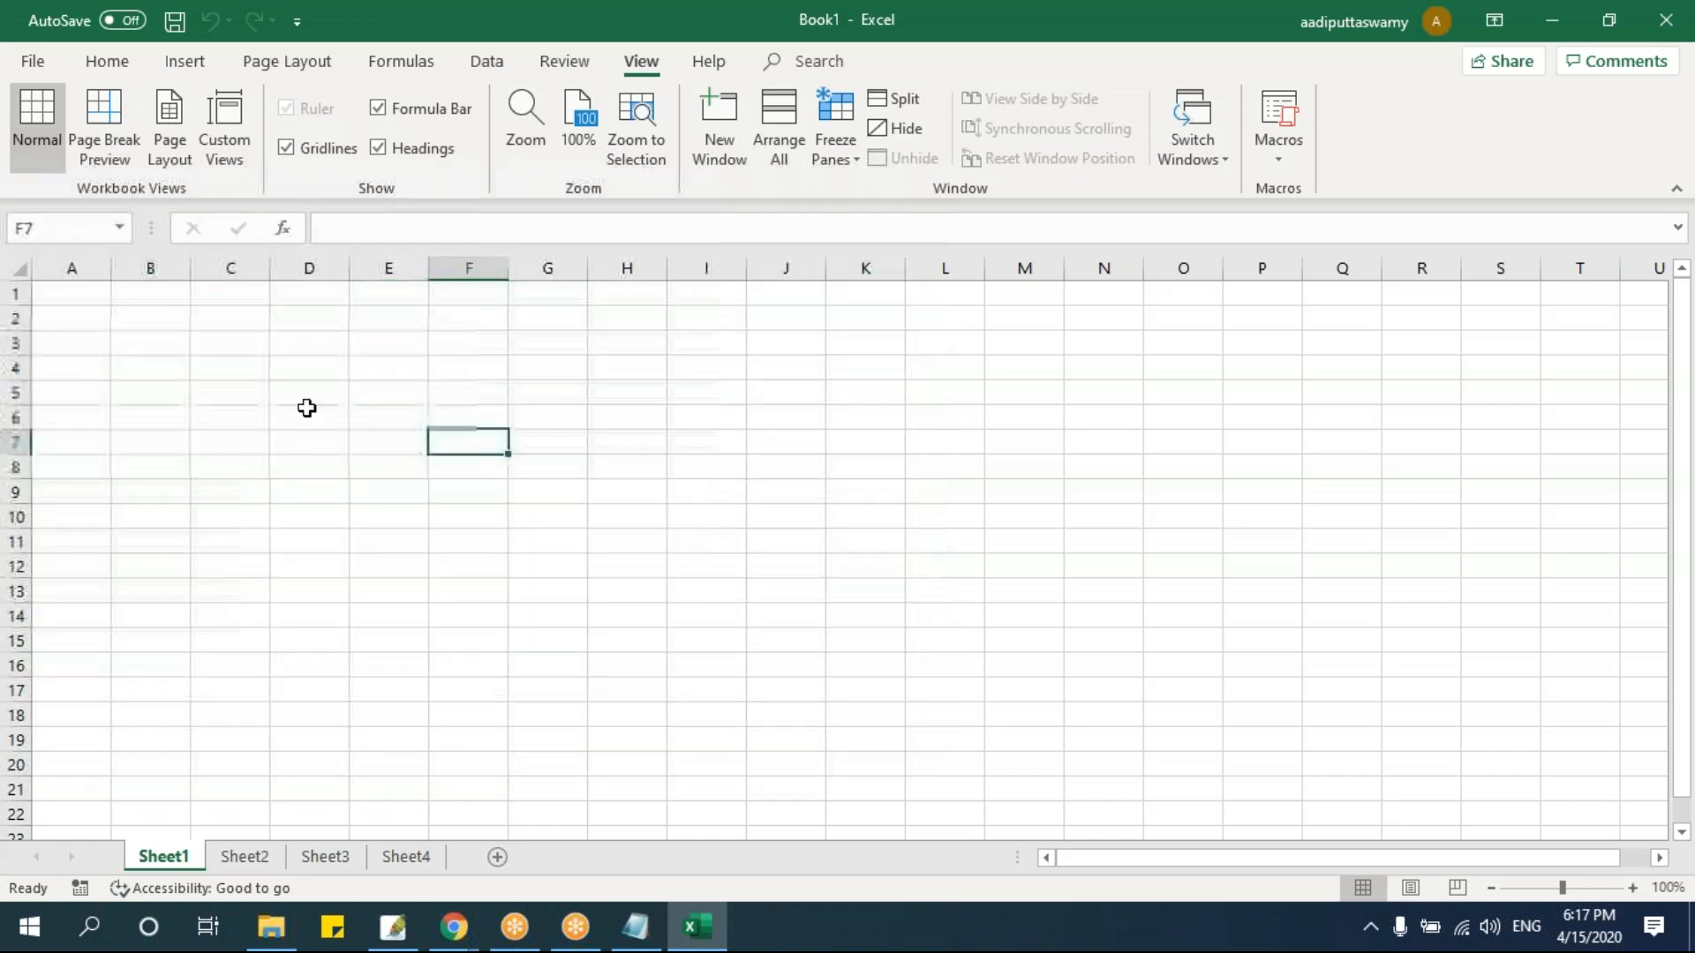
- Select whole columns A through E one at a time, revisit columns A to C, and select cells within column C
left_click(72, 268)
left_click(150, 268)
left_click(230, 267)
left_click(309, 267)
left_click(388, 267)
left_click(299, 387)
left_click(230, 267)
left_click(72, 267)
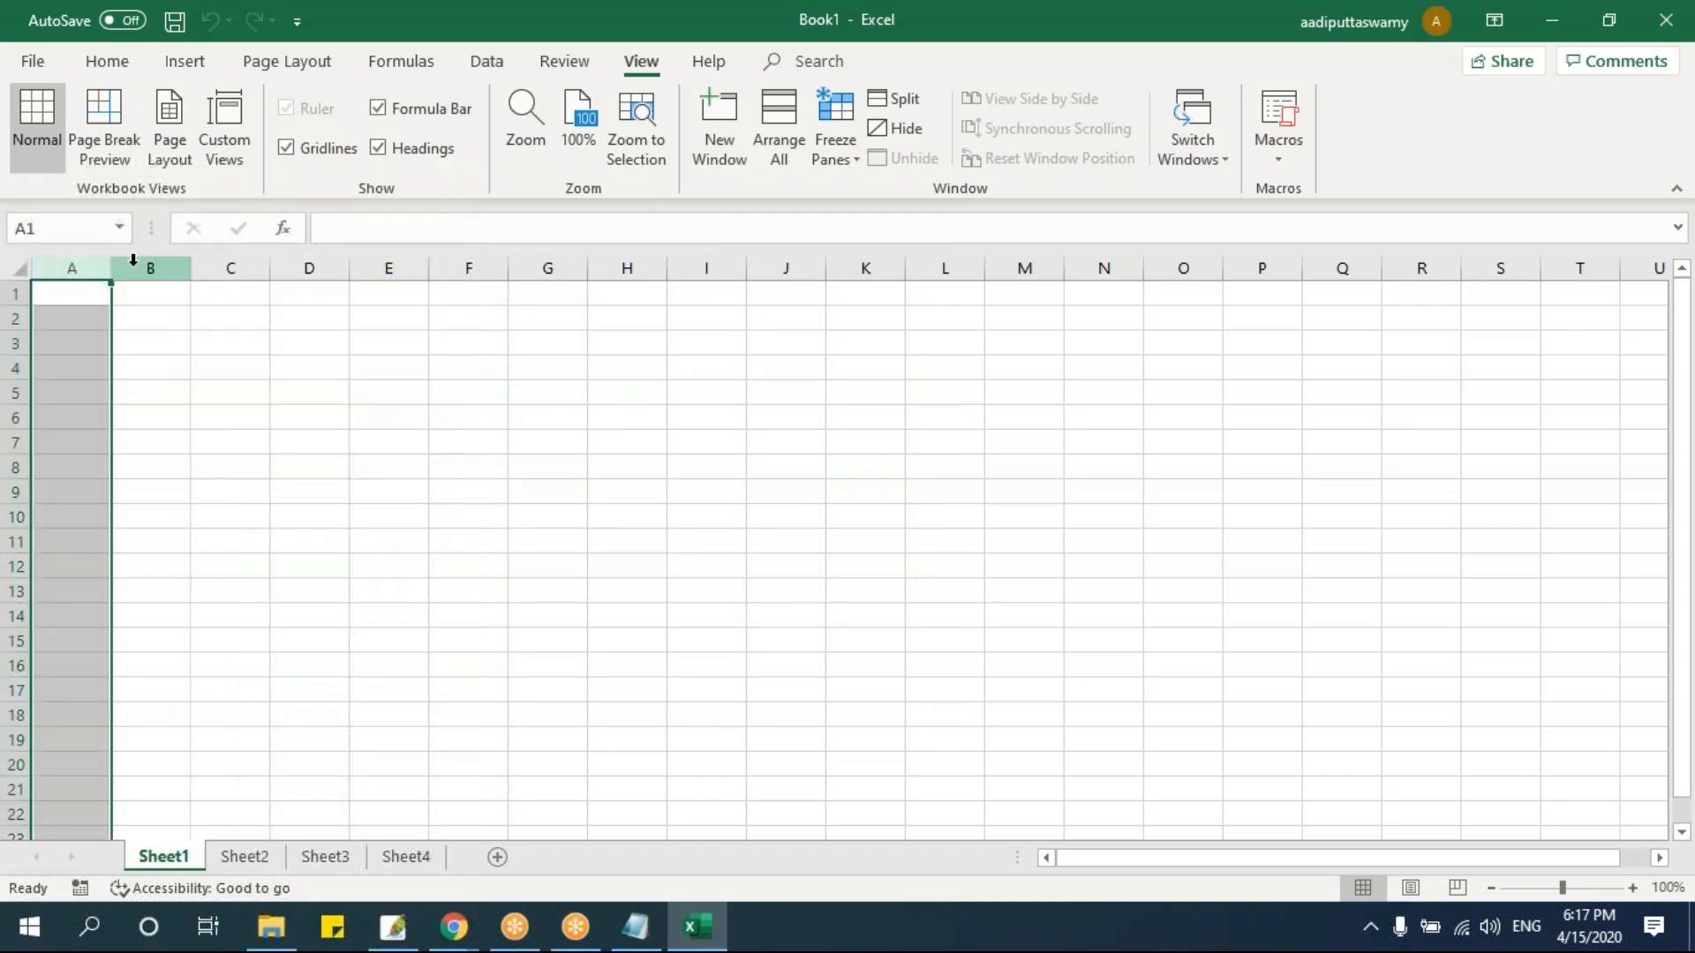
left_click(150, 268)
left_click(233, 267)
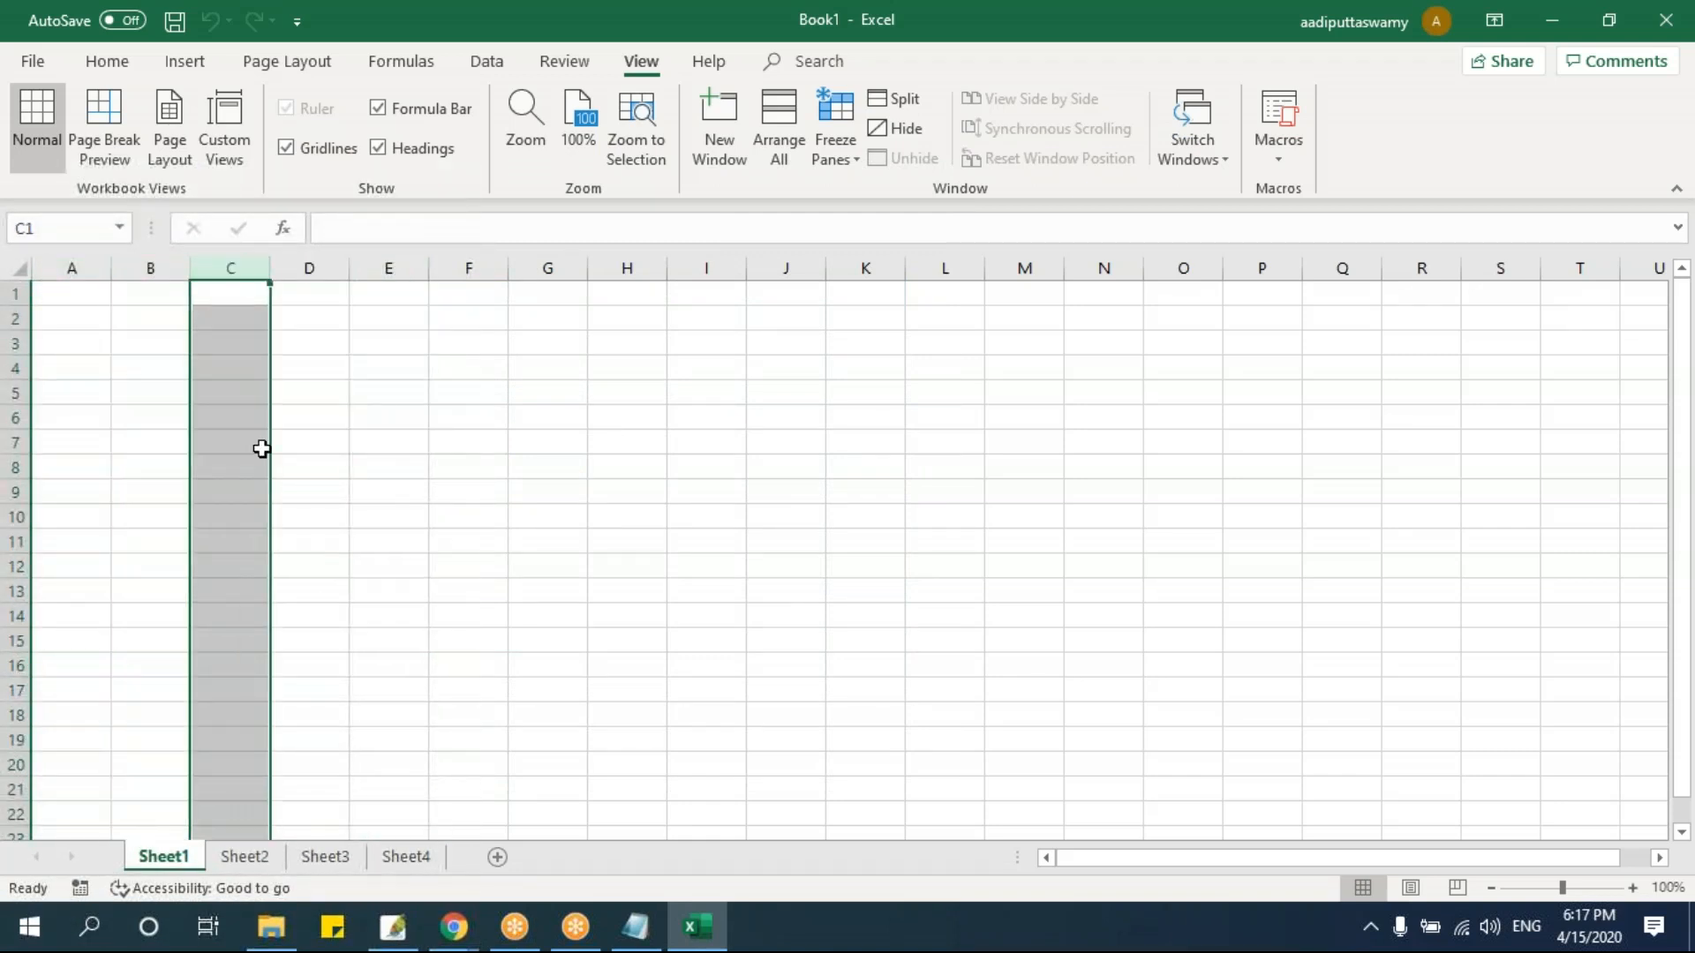
left_click(261, 449)
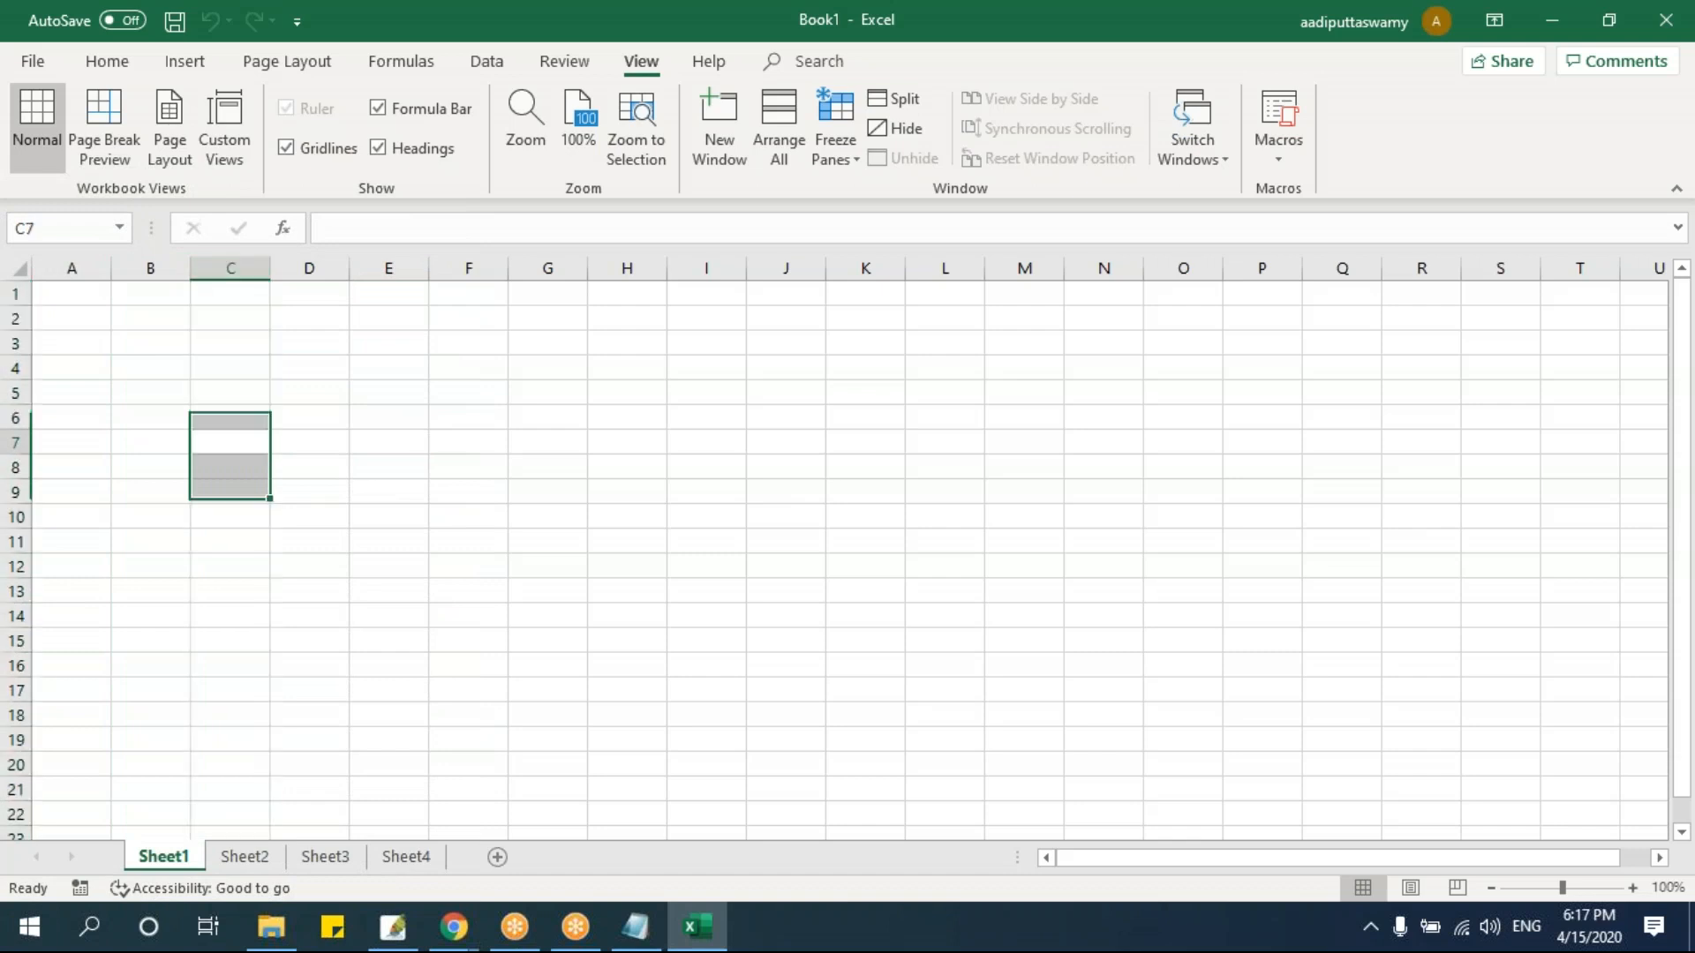
- Select entire rows 2, 5, 6, 7 and 8 one at a time, and highlight cells in row 10 starting at C10
left_click(26, 310)
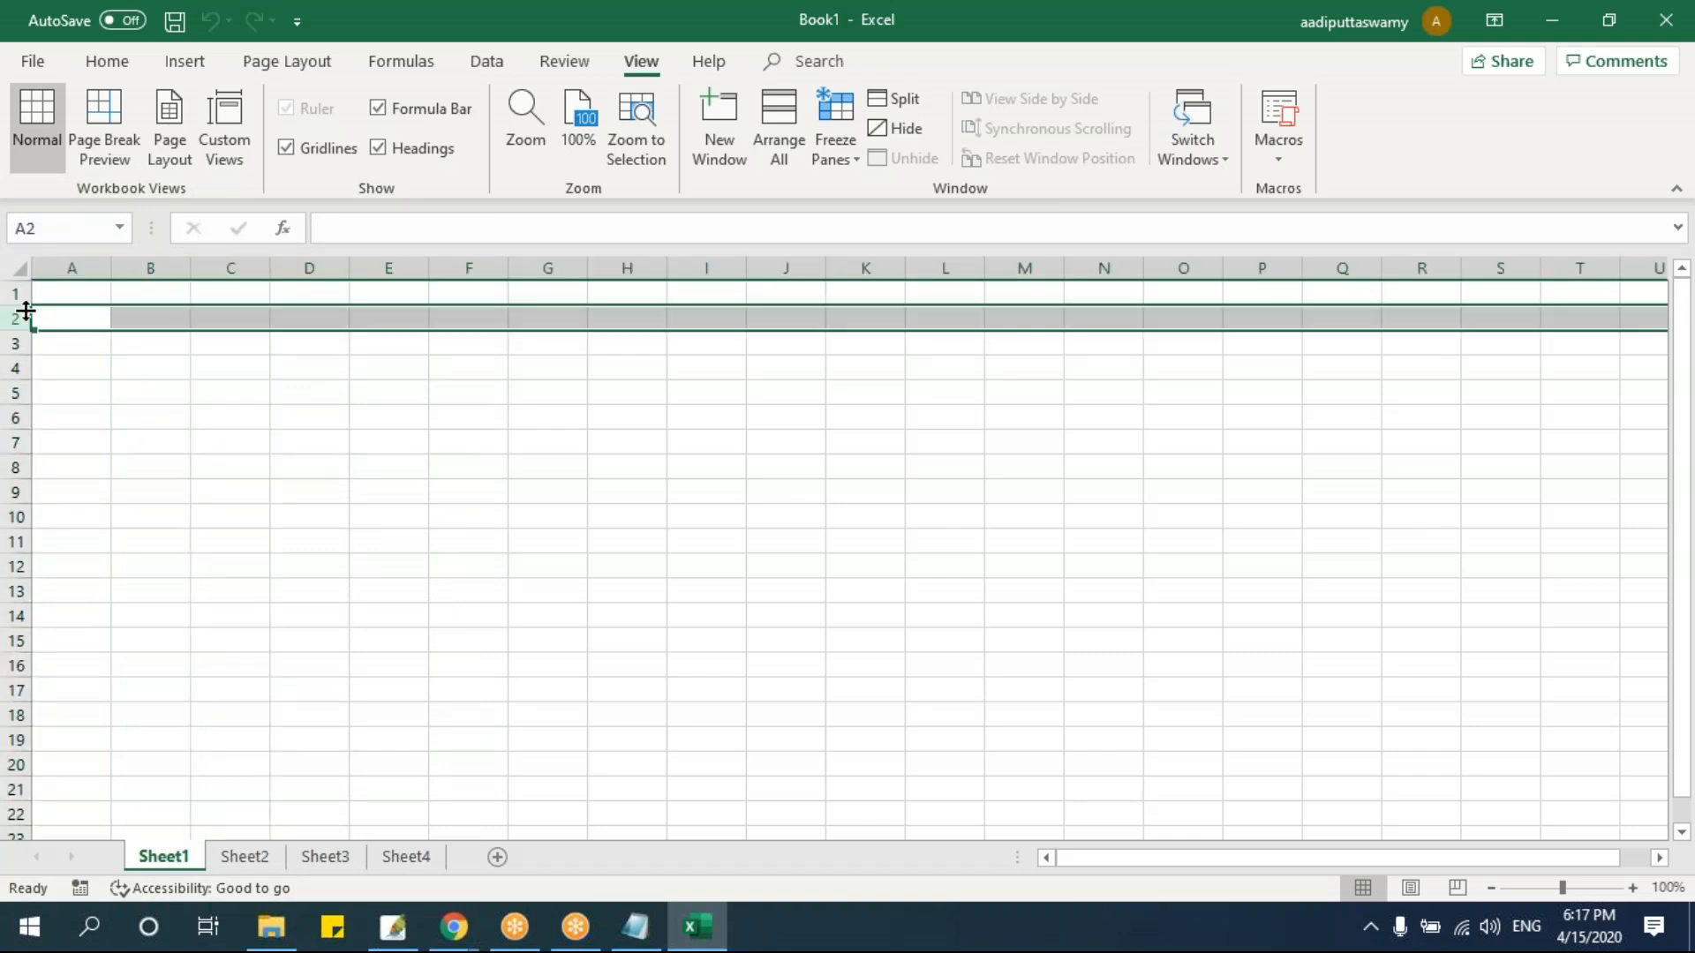
left_click(18, 393)
left_click(18, 418)
left_click(17, 443)
left_click(17, 468)
left_click_drag(239, 512, 327, 512)
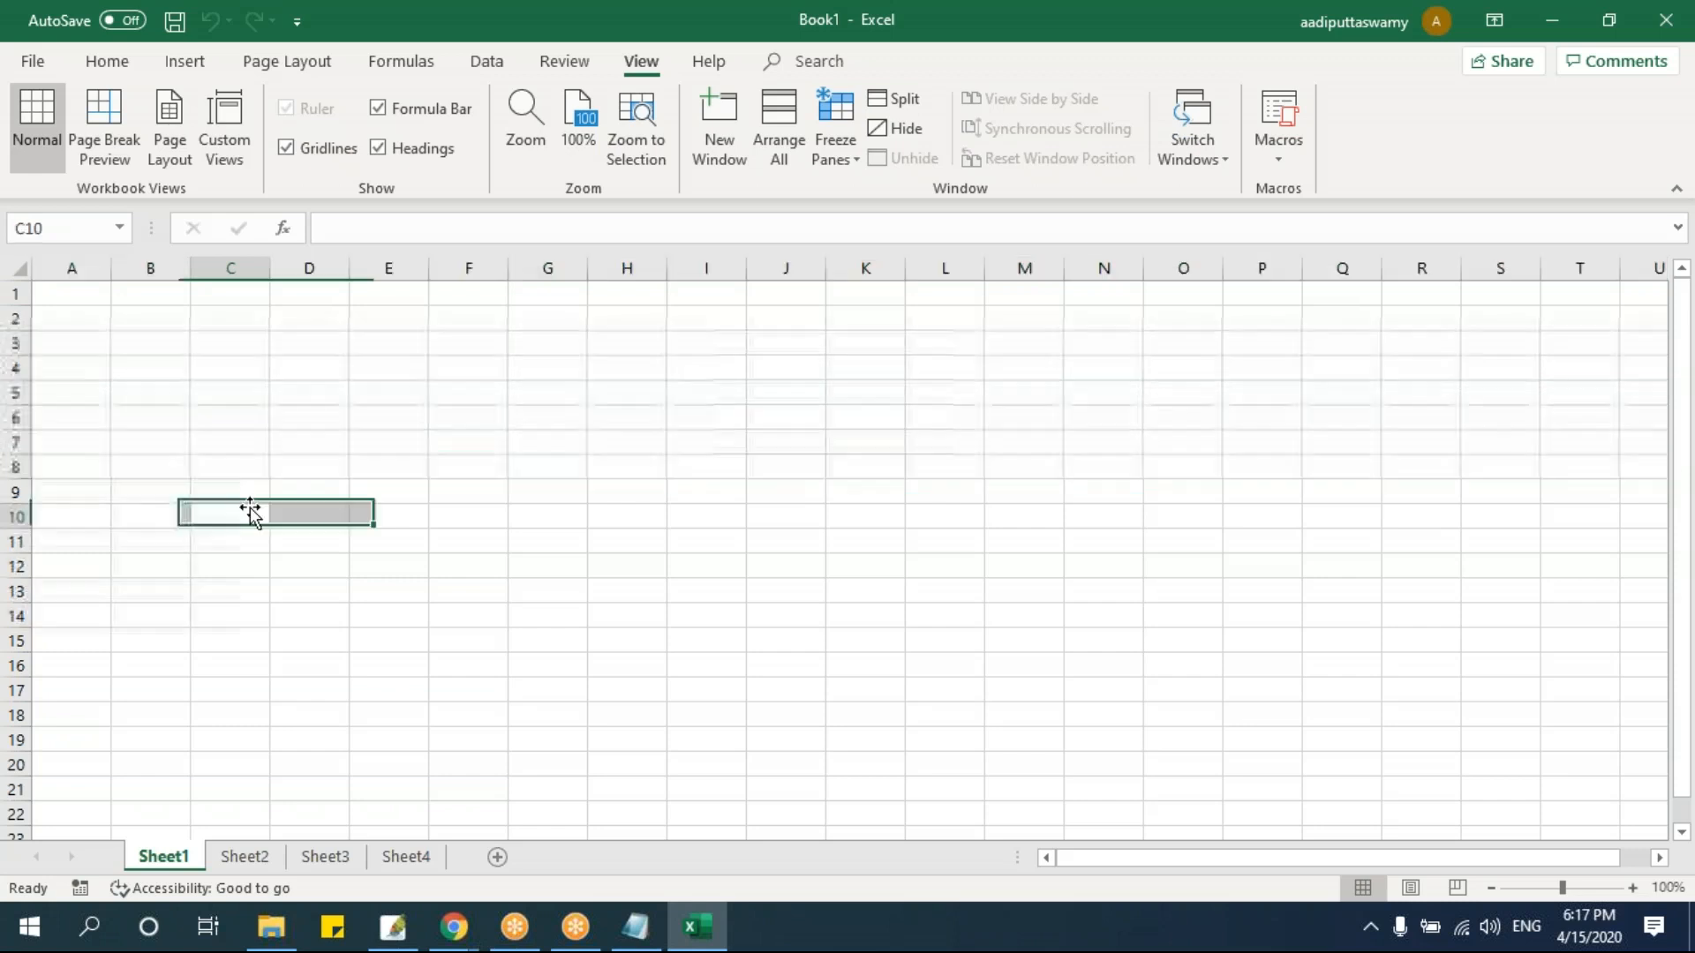
- Compare a column with a row by selecting column C and row 2, select cell D4, and return to A1
left_click(228, 268)
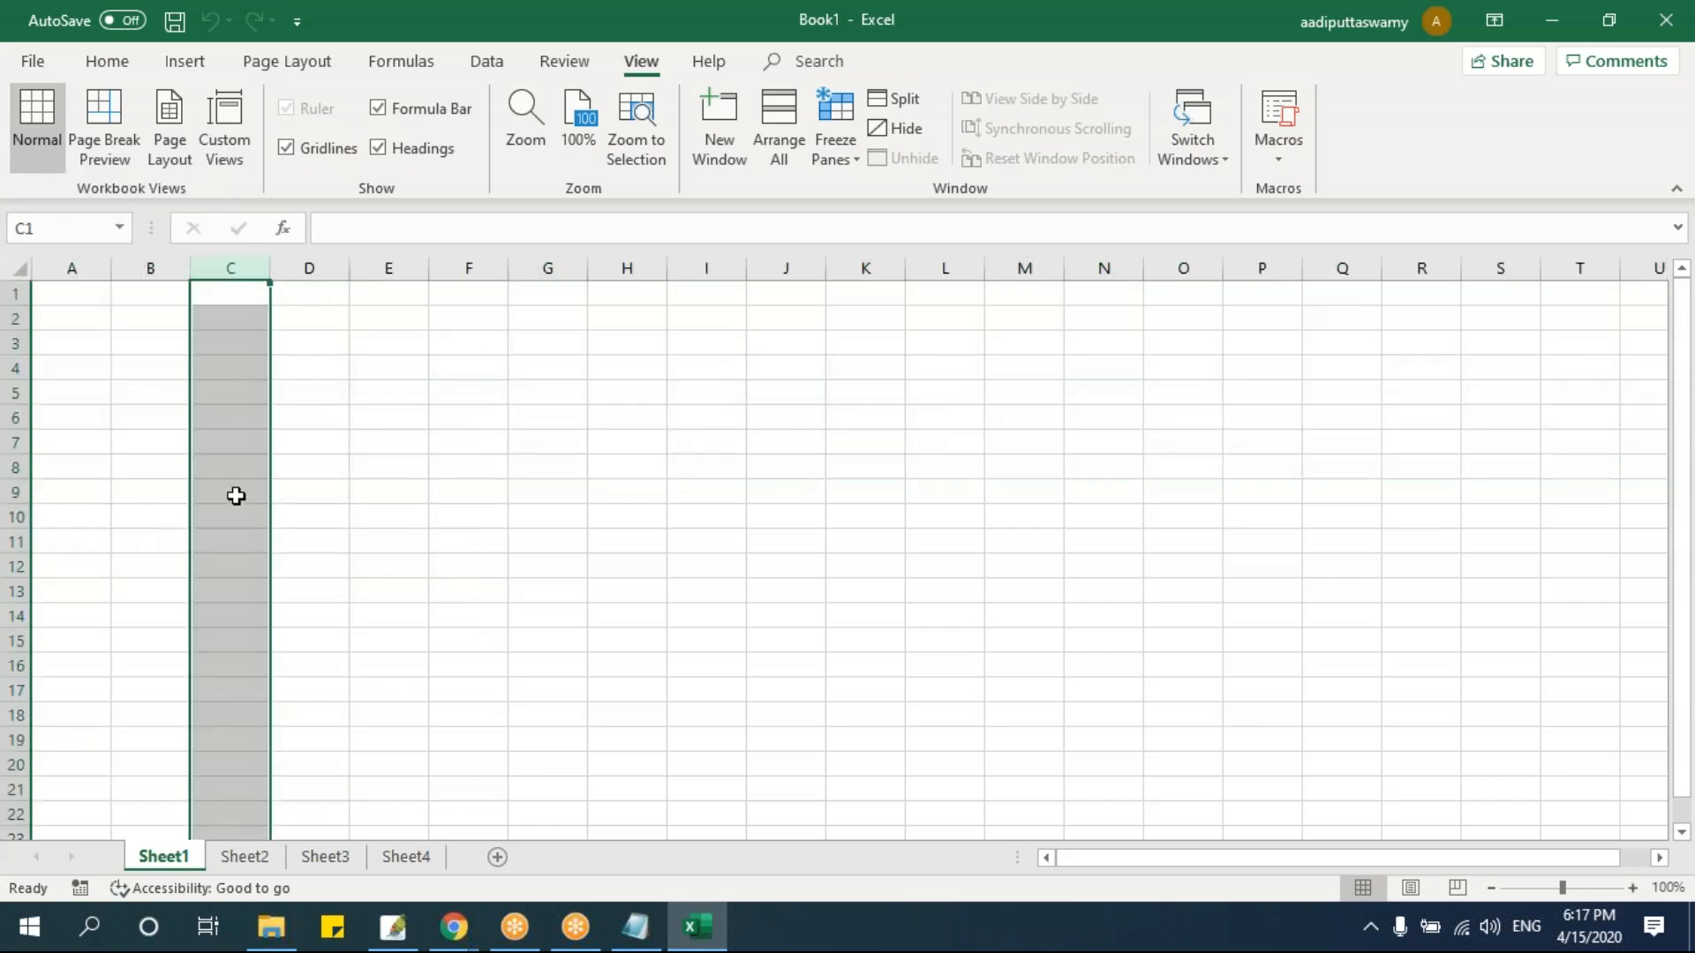
left_click(16, 317)
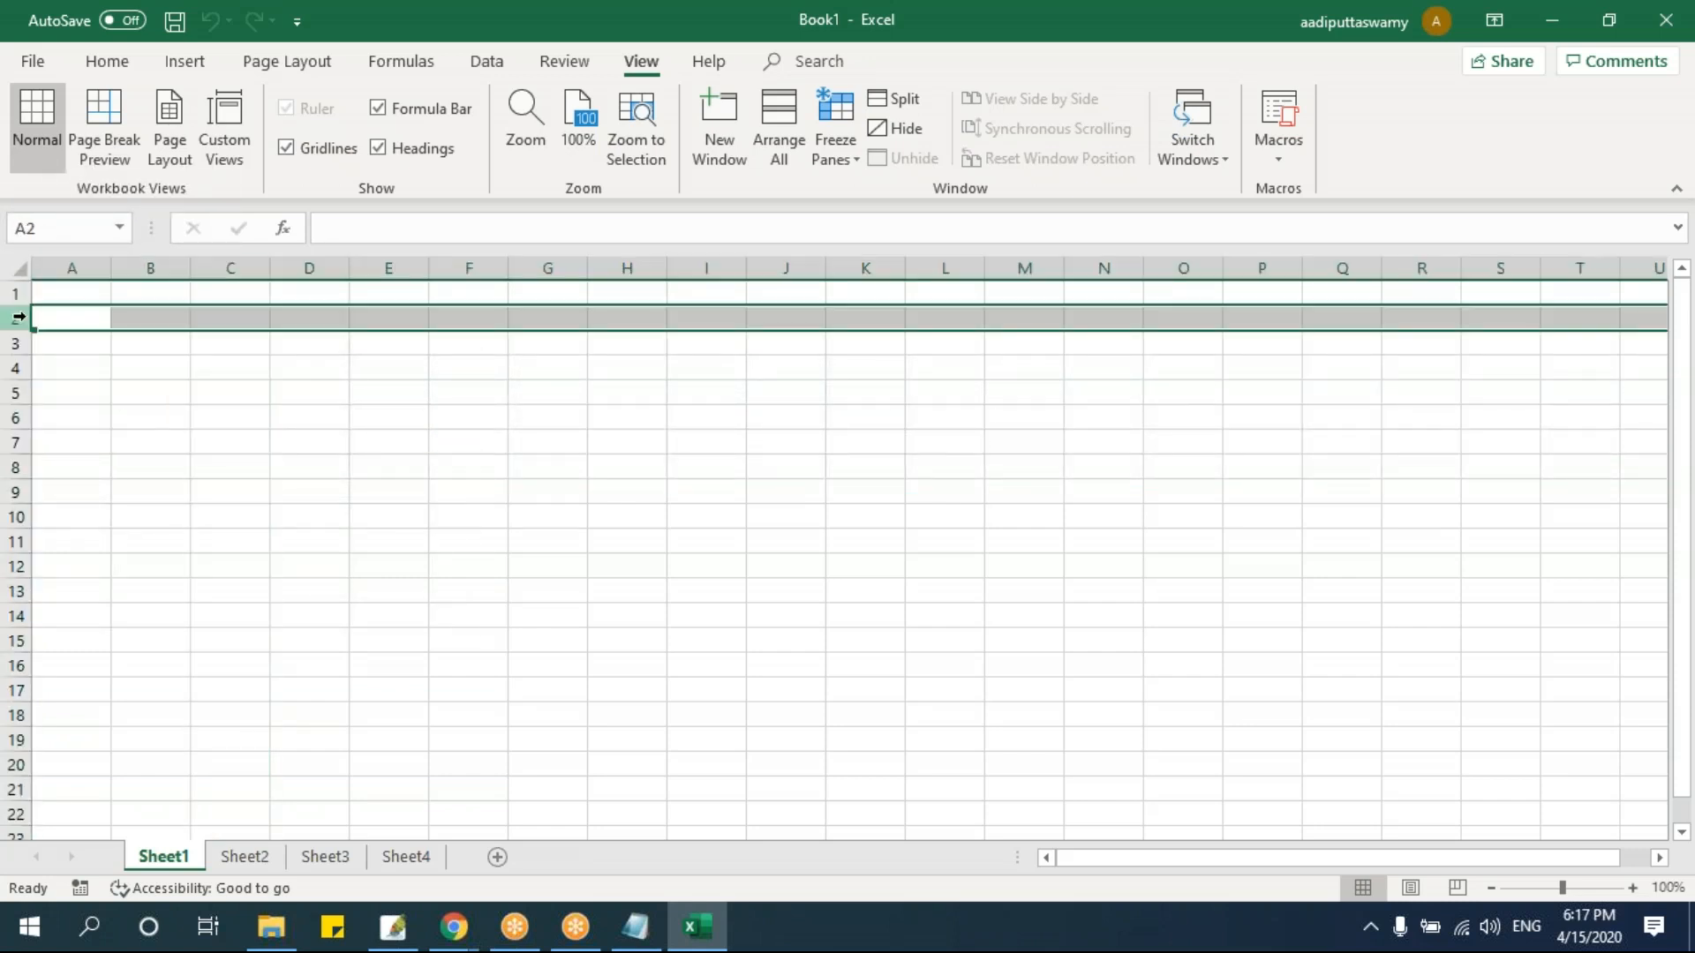
left_click(477, 429)
left_click(311, 371)
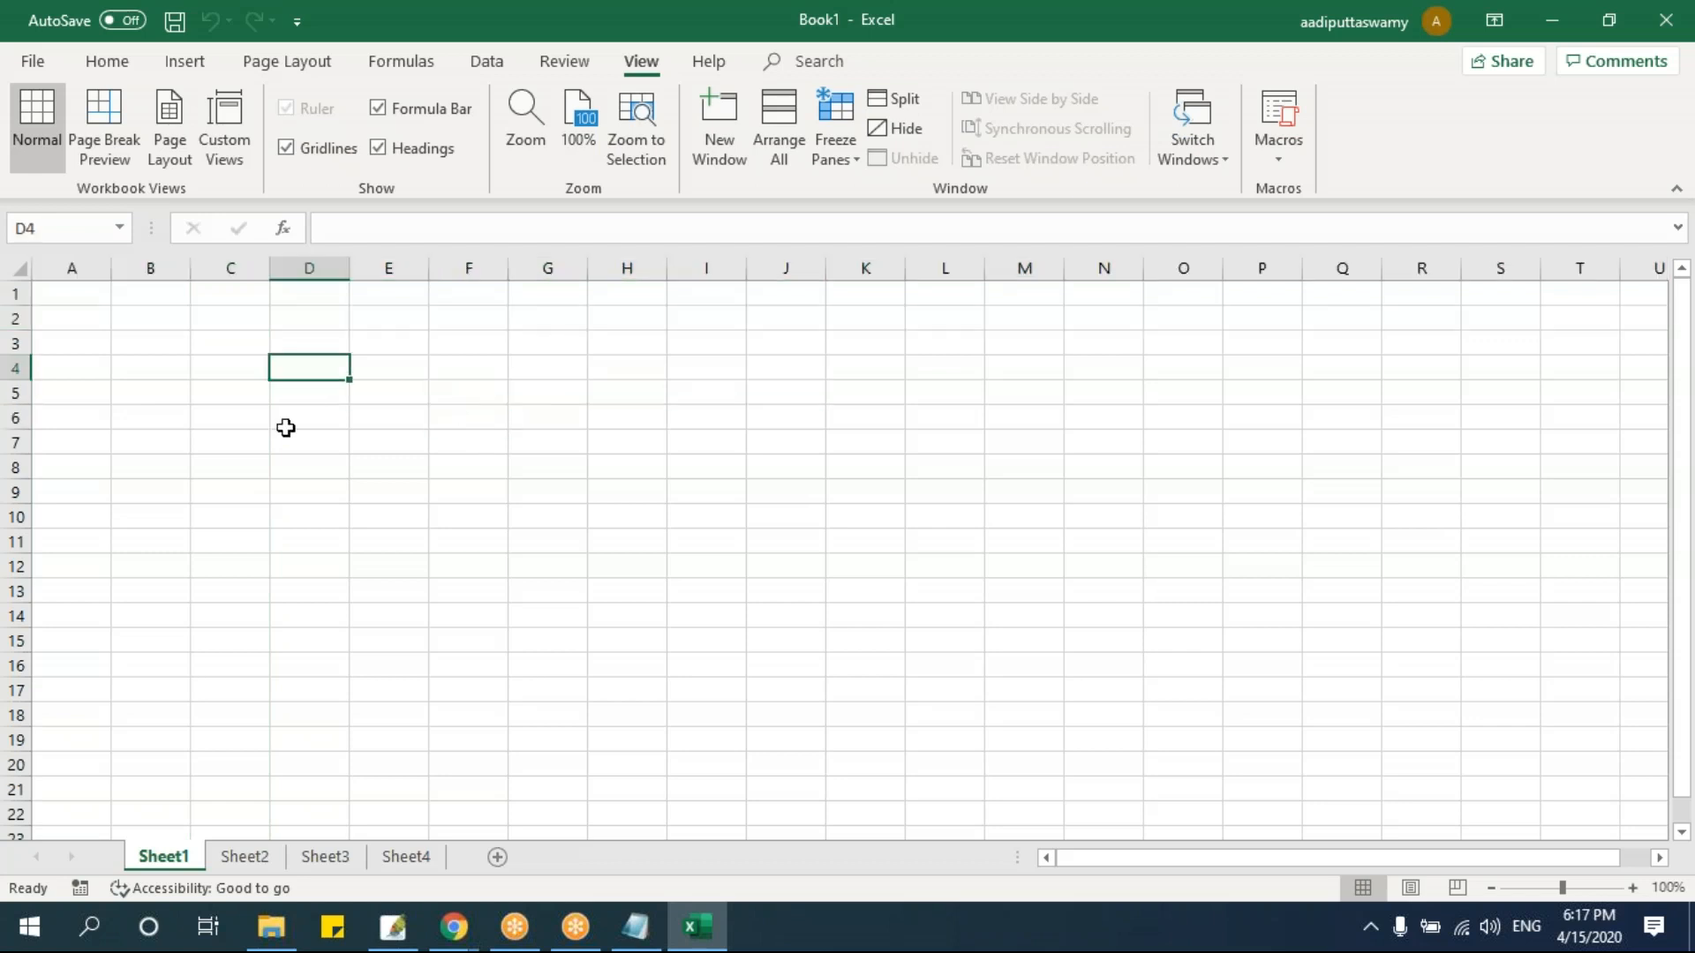
key("ctrl+Home")
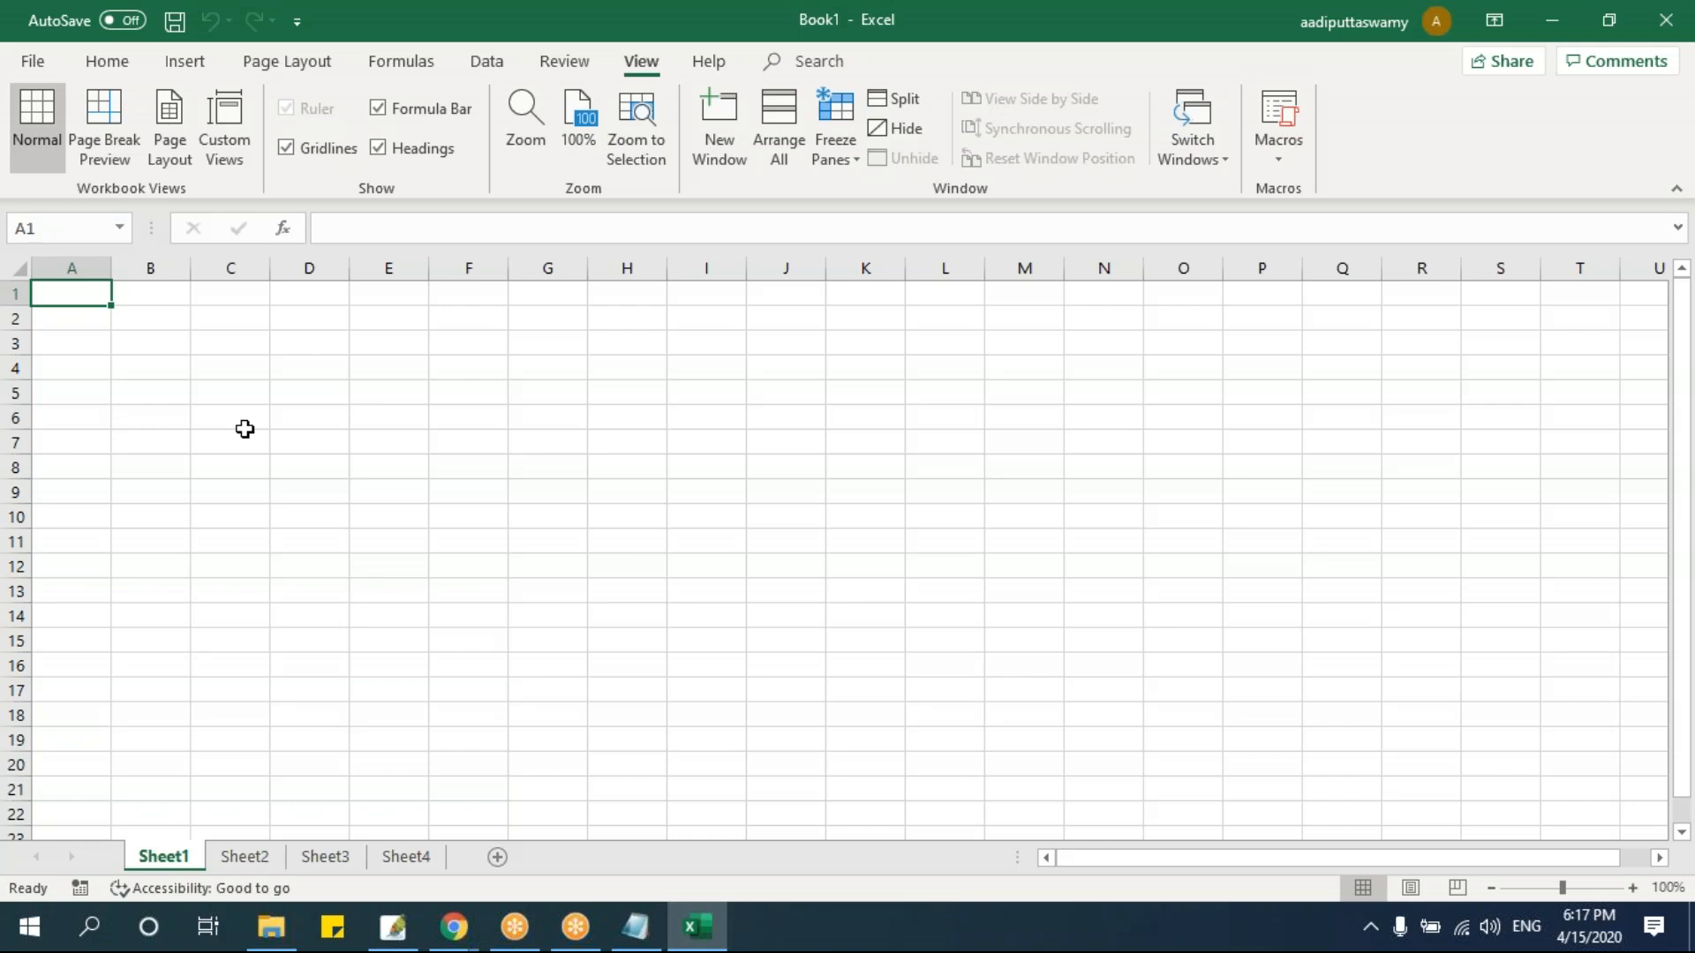
left_click(1257, 60)
left_click(231, 298)
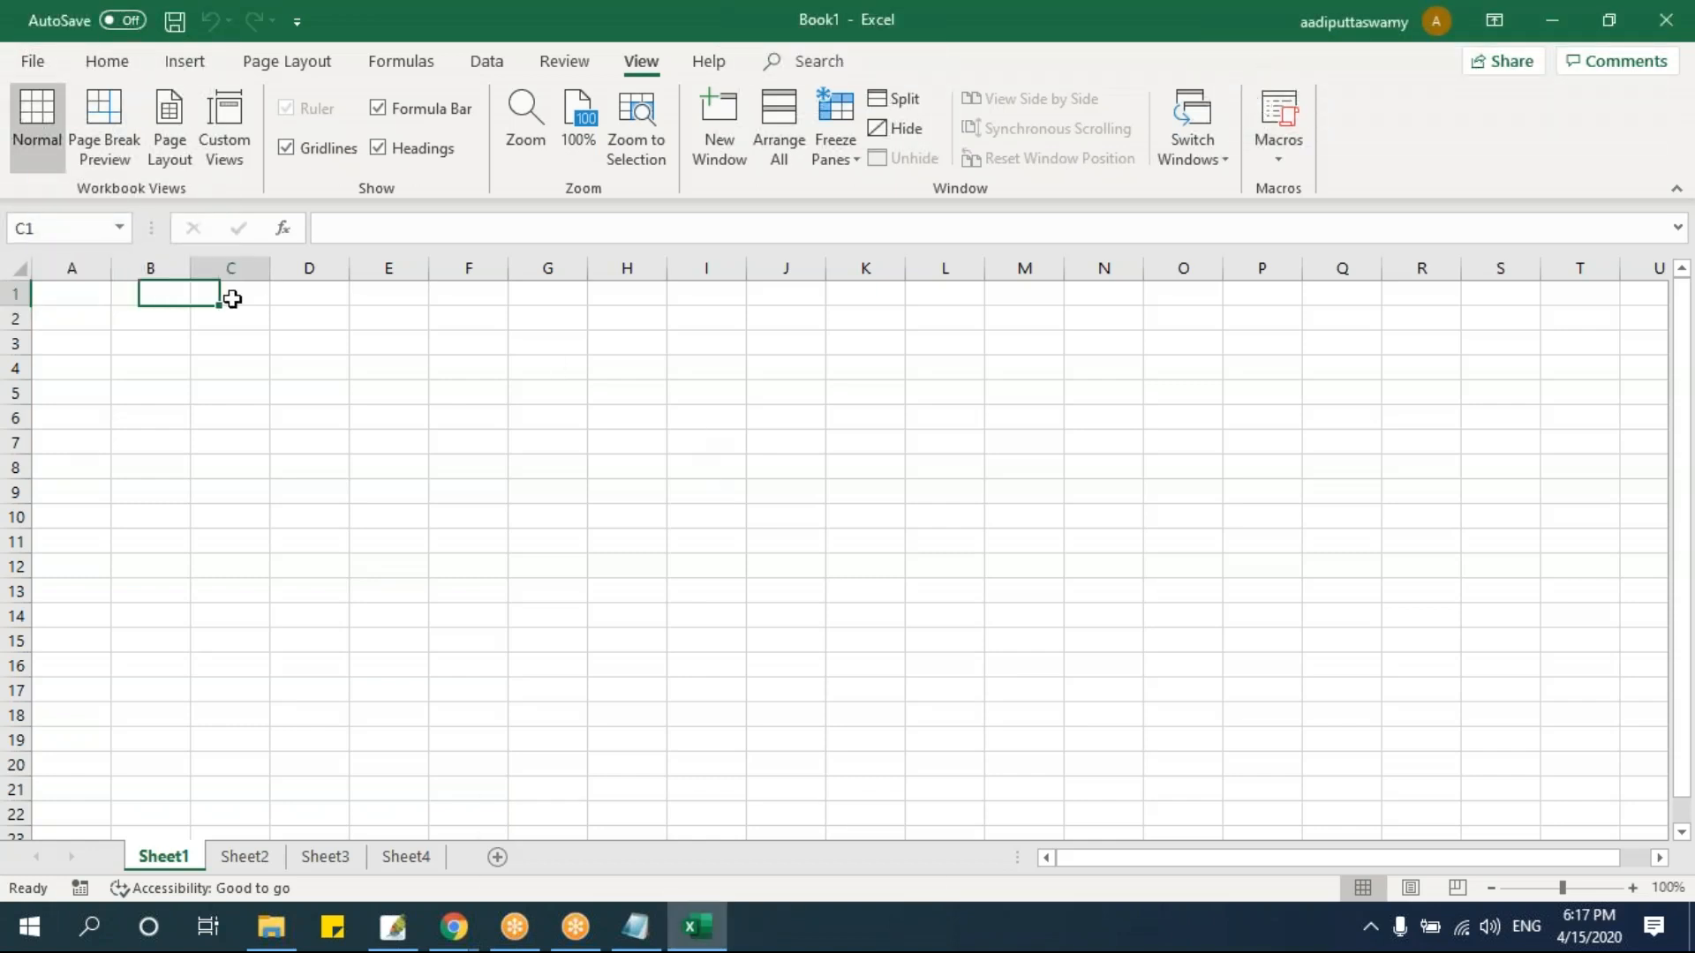
left_click(90, 291)
- Enter the label Columns in cell C3 and the label Rows in cell C4
left_click(296, 346)
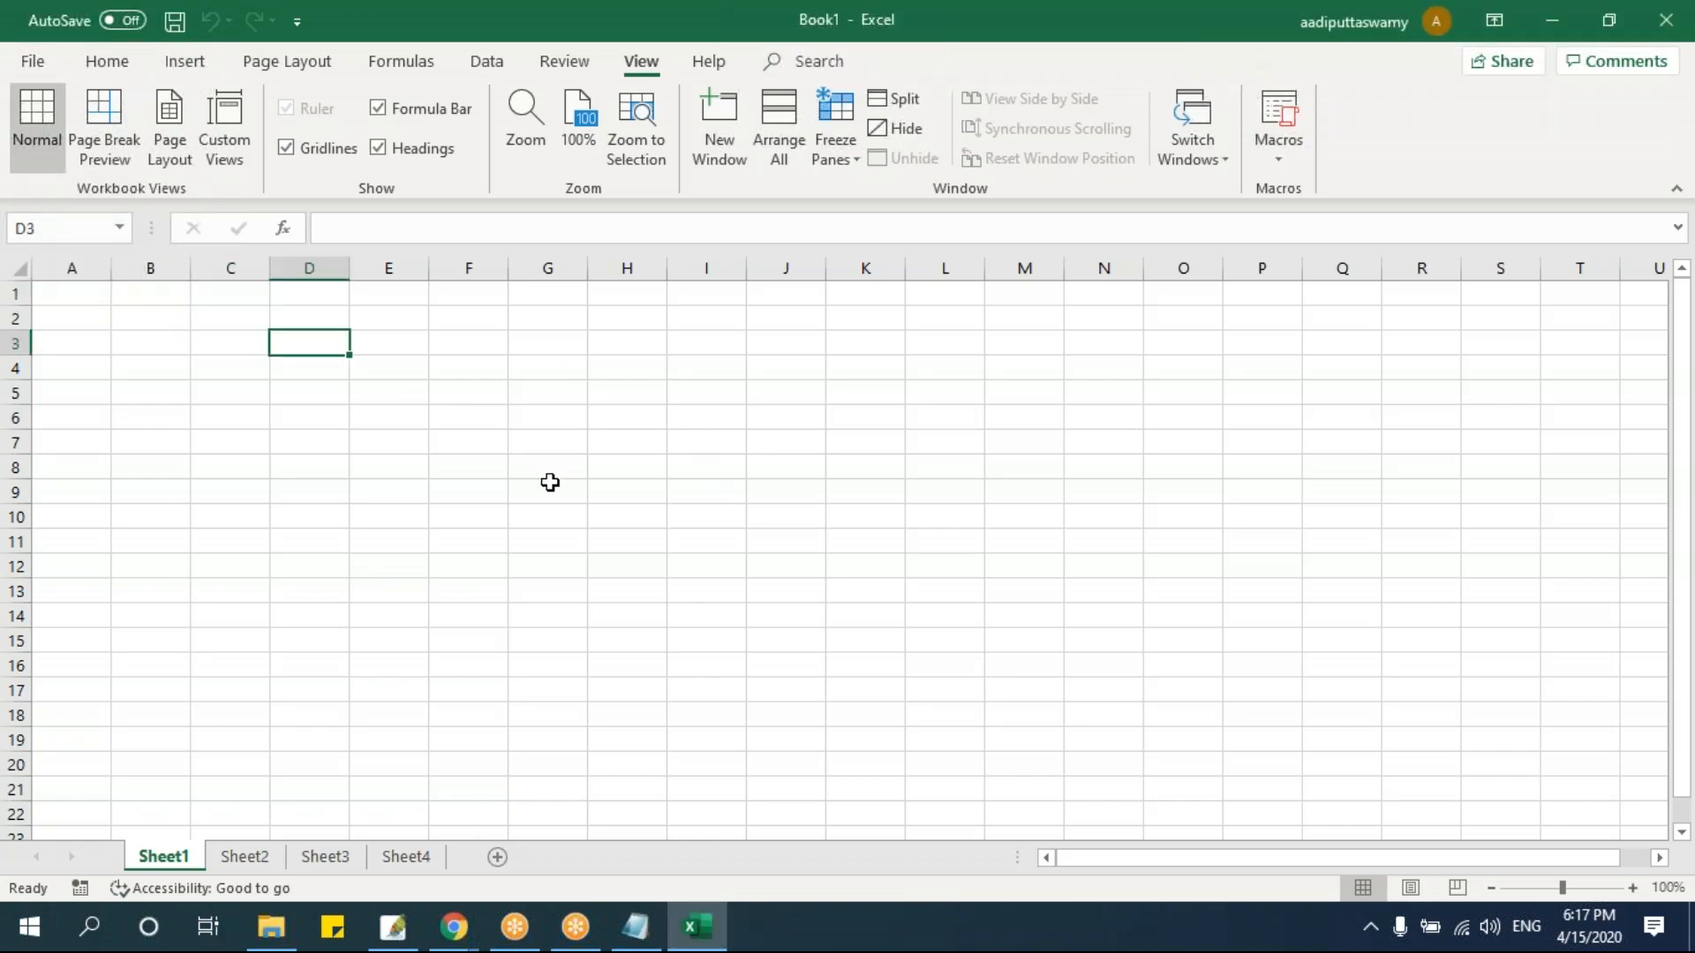
scroll(534, 481, "up", 3)
key("Left")
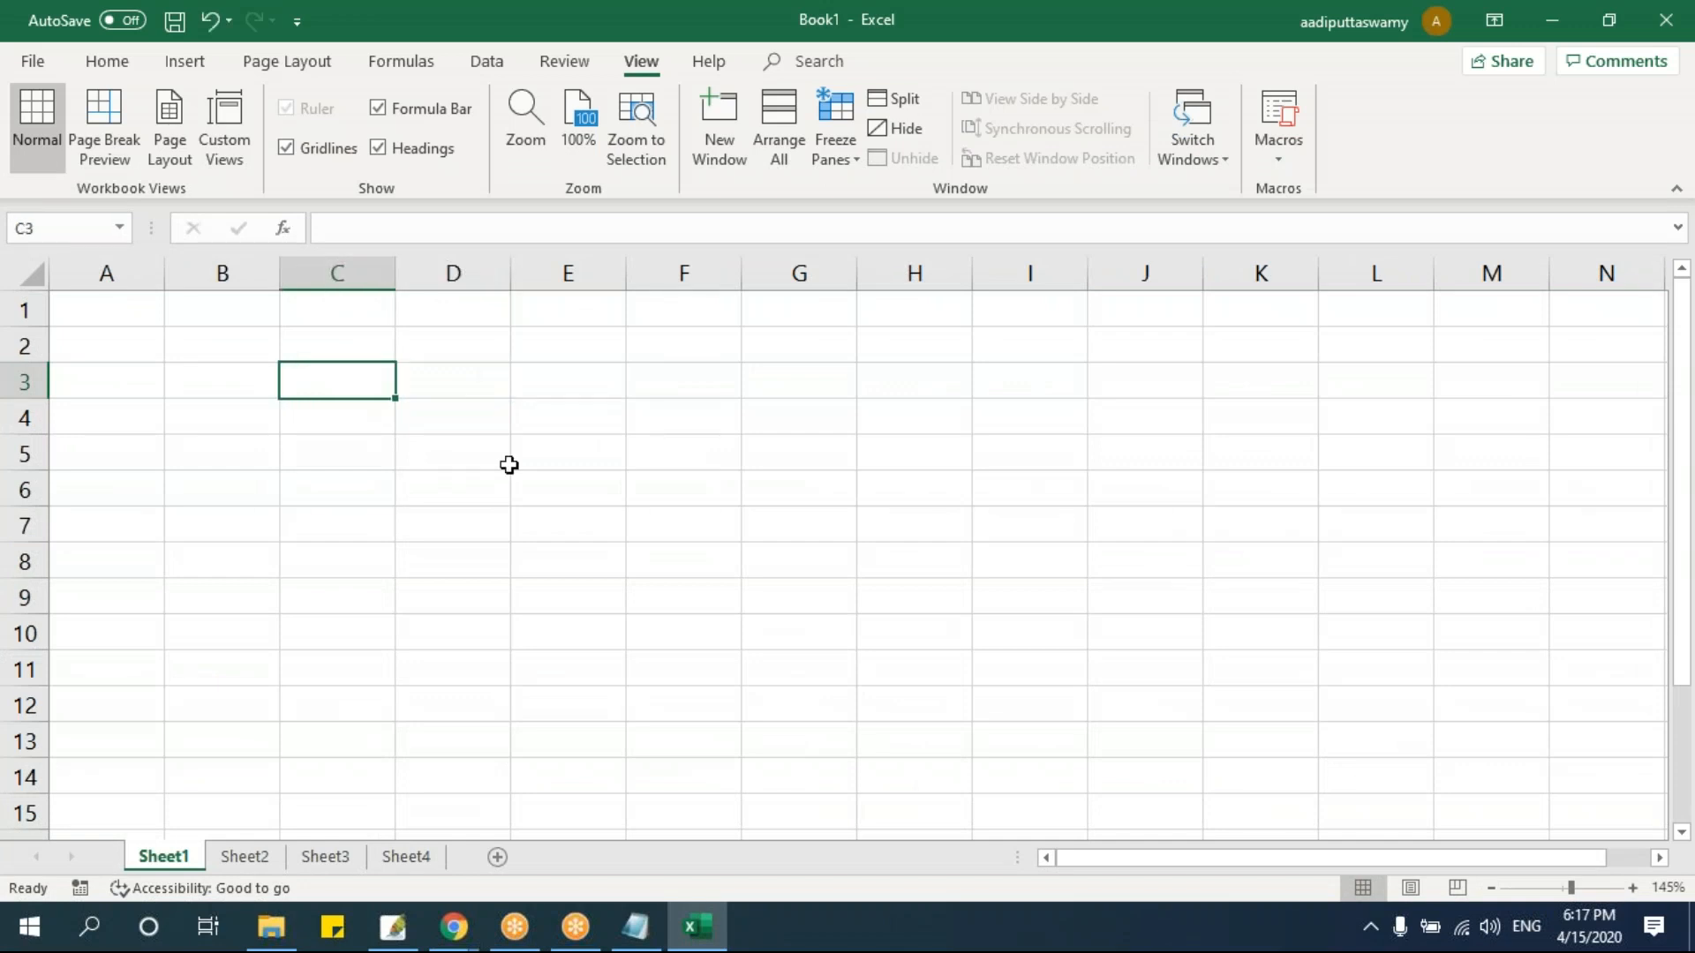
type("Columns")
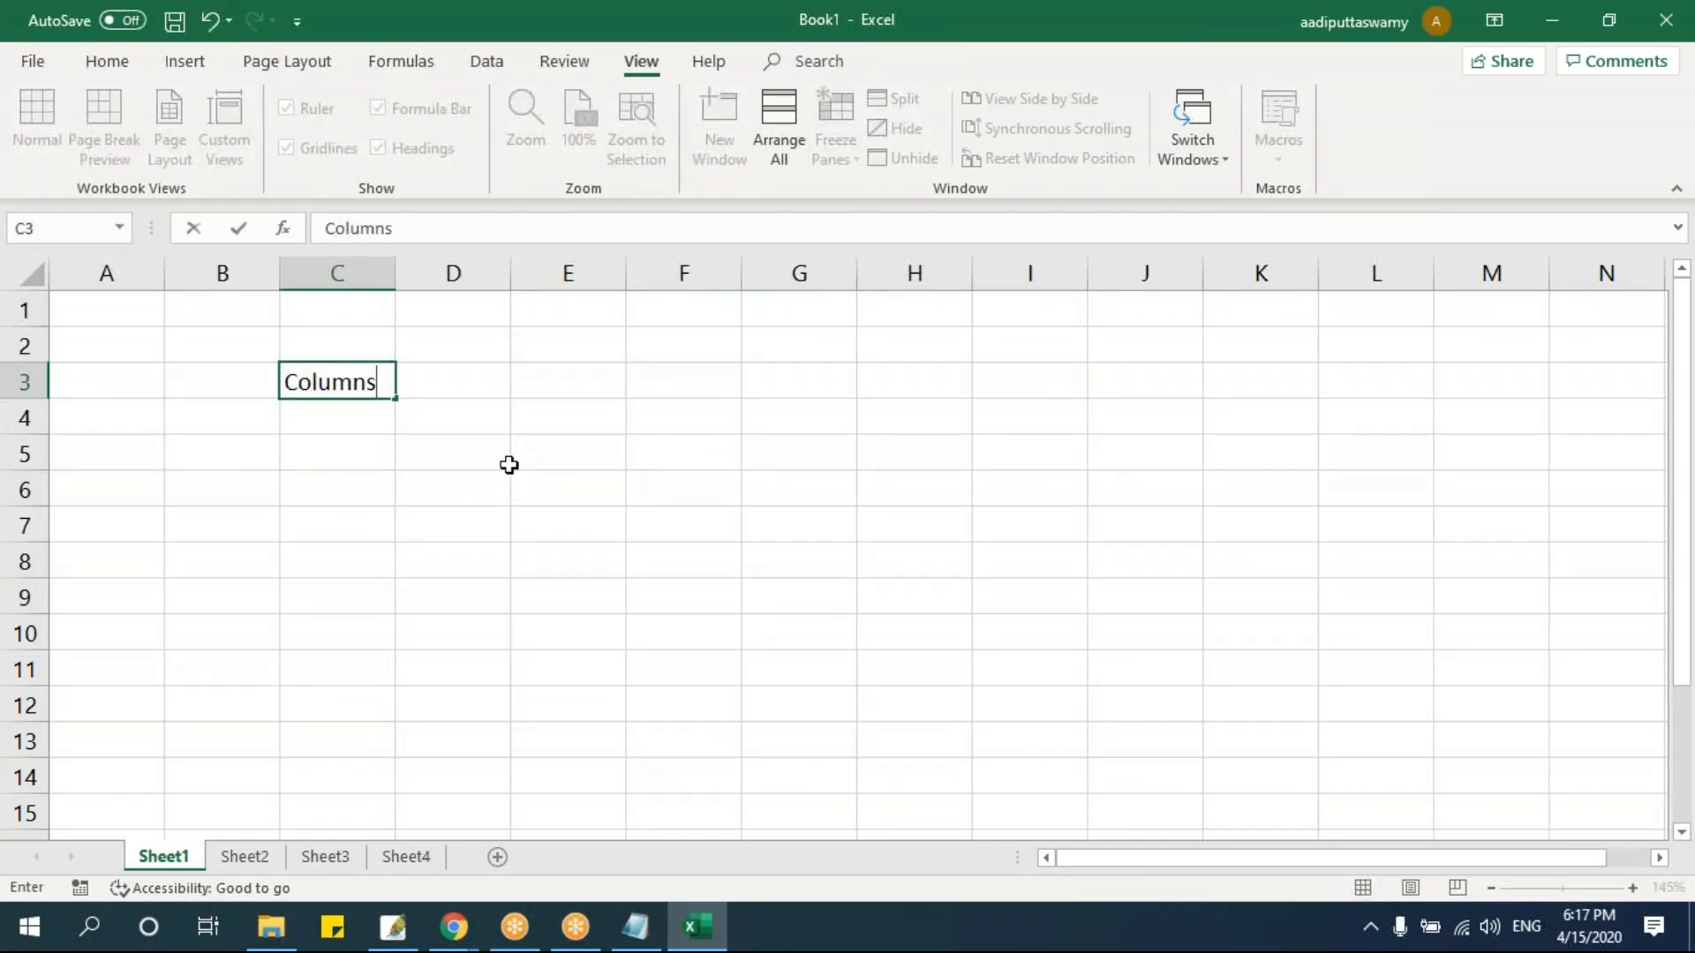
key("Return")
type("Rows")
key("Return")
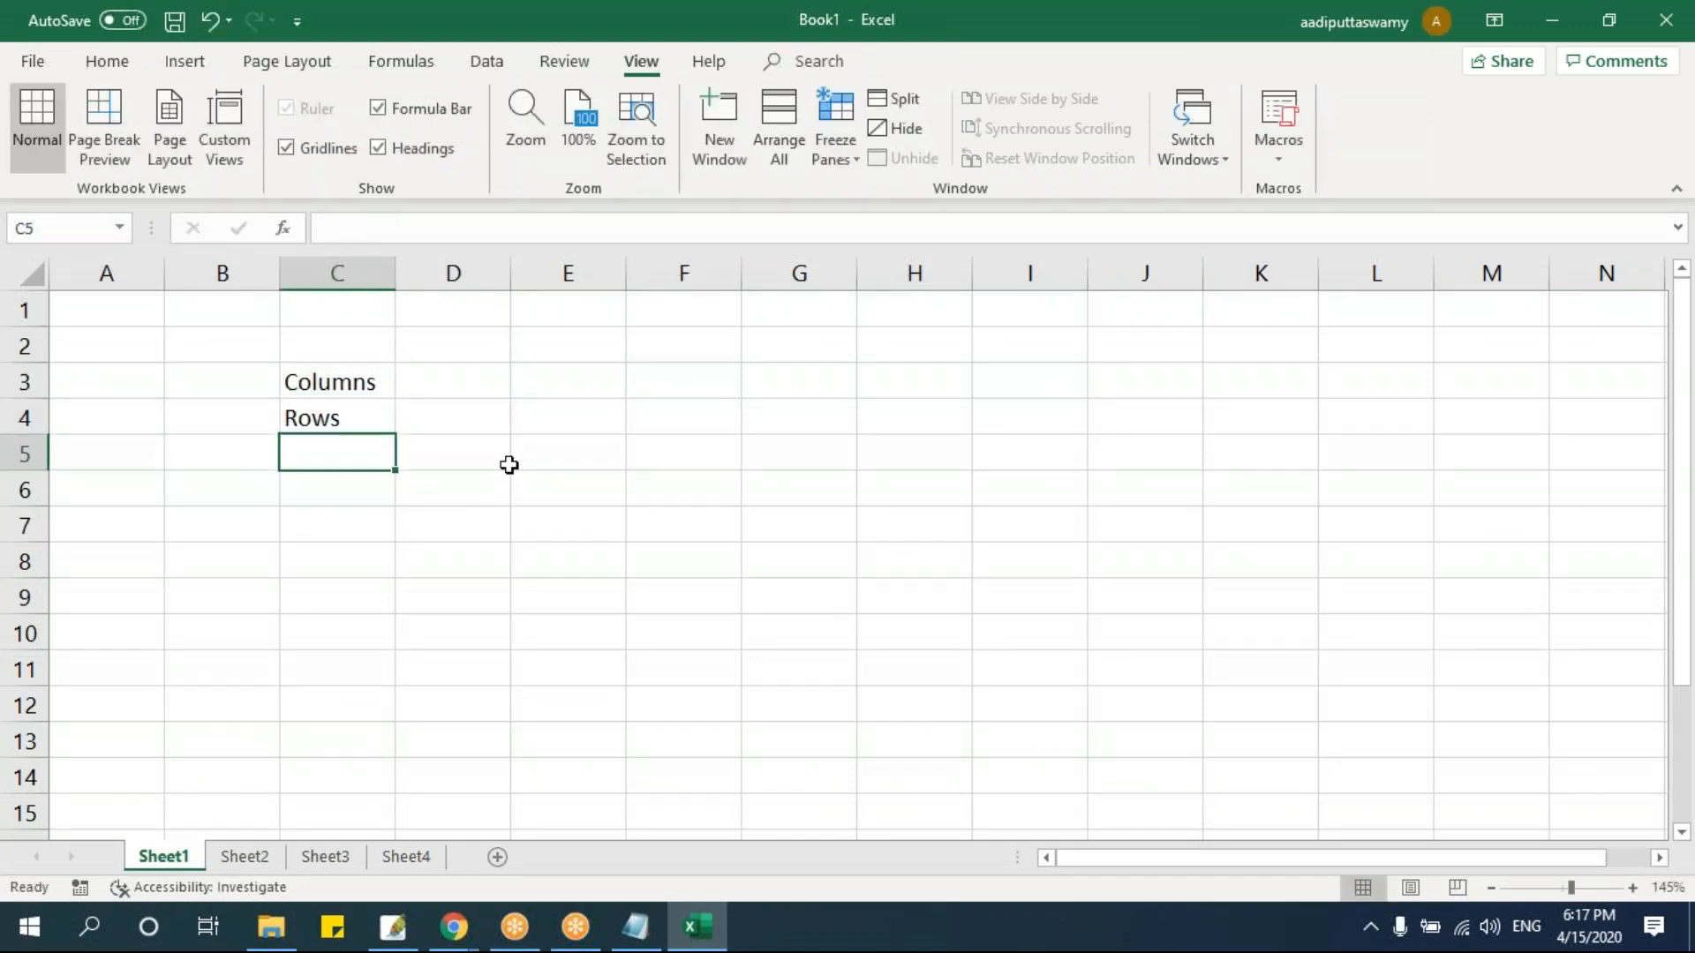
- Enter 16384 in D3 beside Columns and 1048576 in D4 beside Rows, and review both values
key("Up")
key("Up")
key("Right")
key("Up")
key("Down")
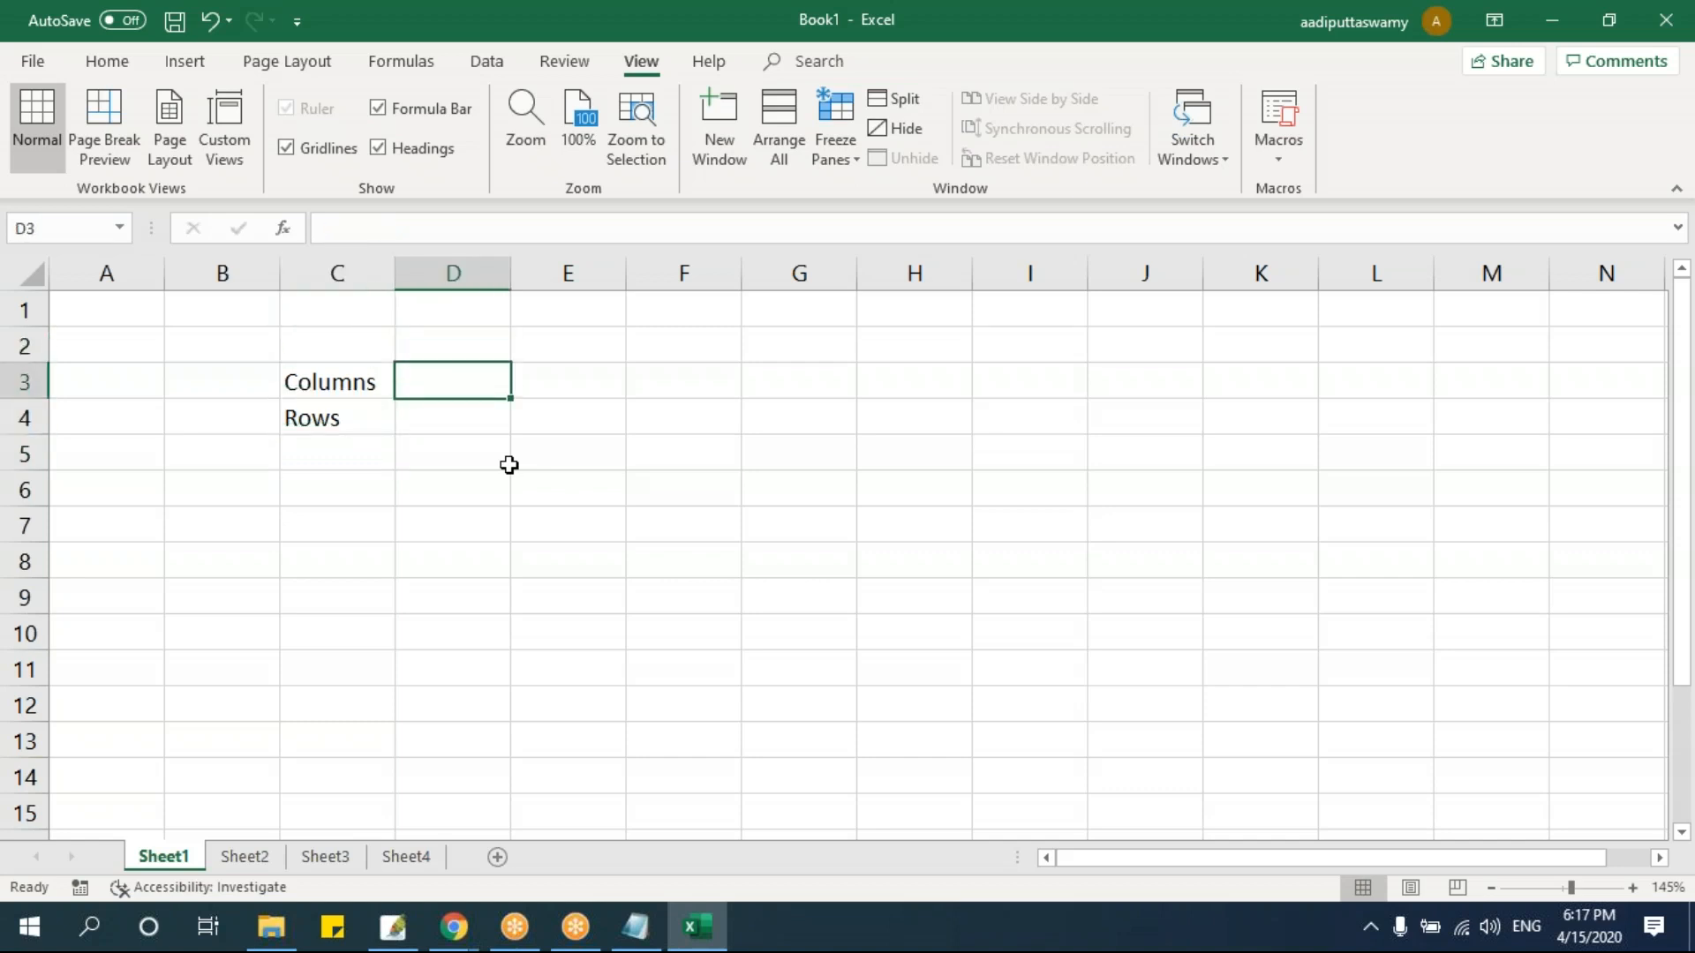
type("1")
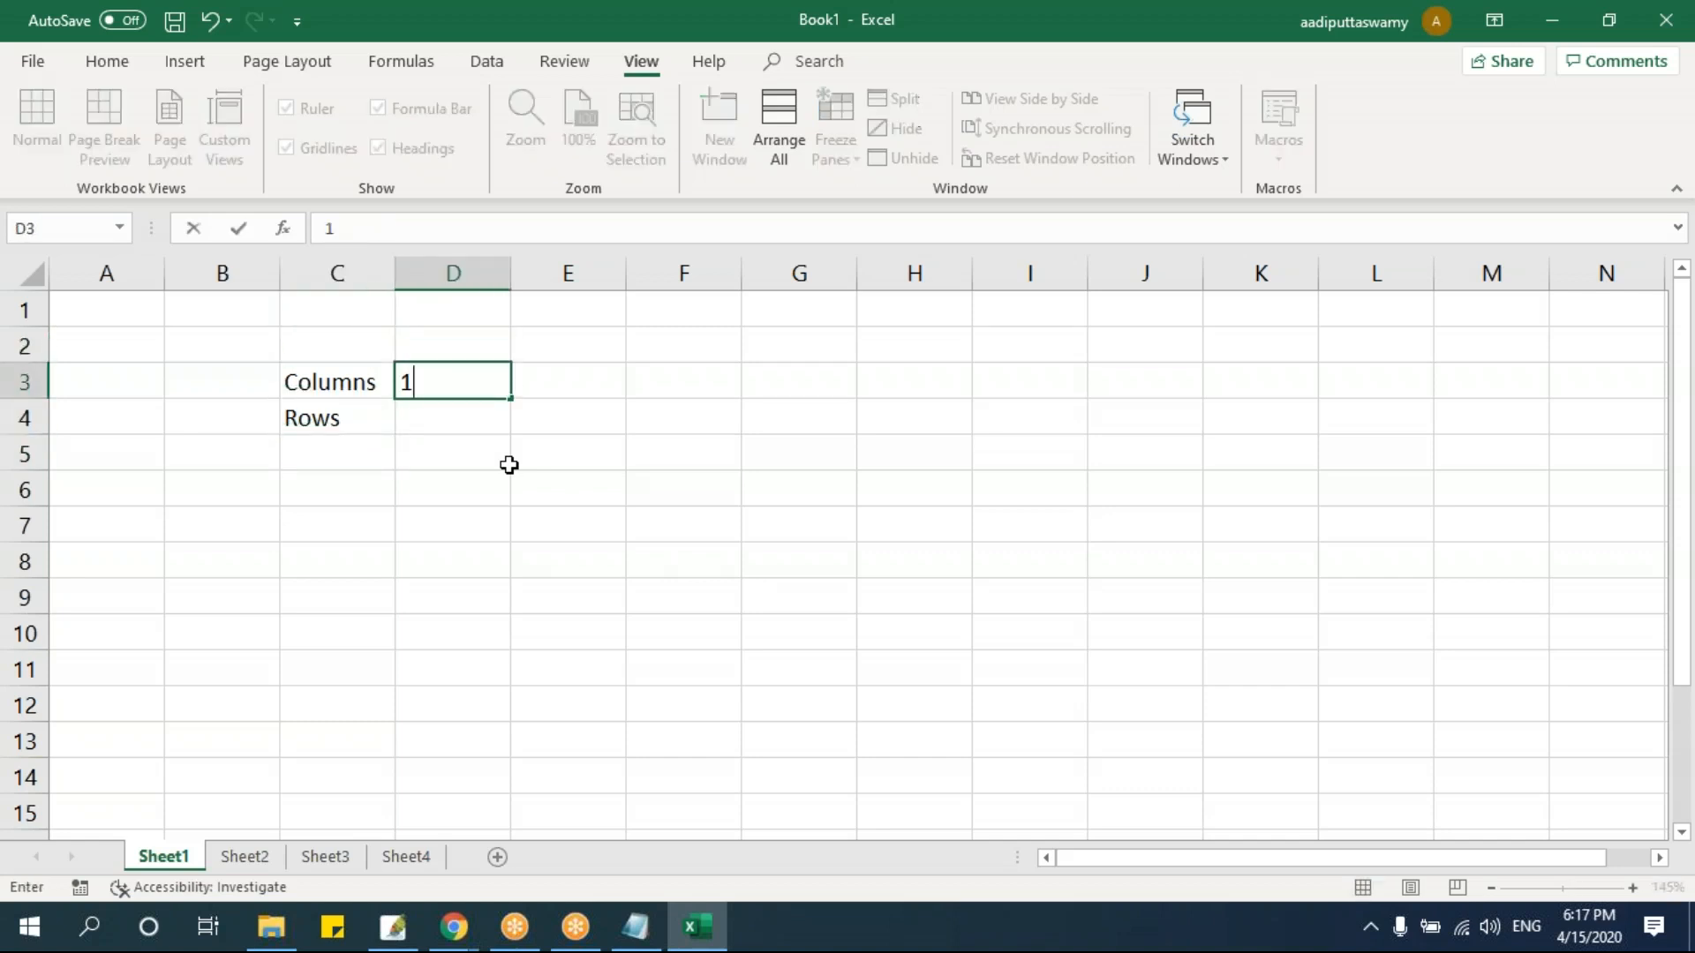
type("6384")
key("Return")
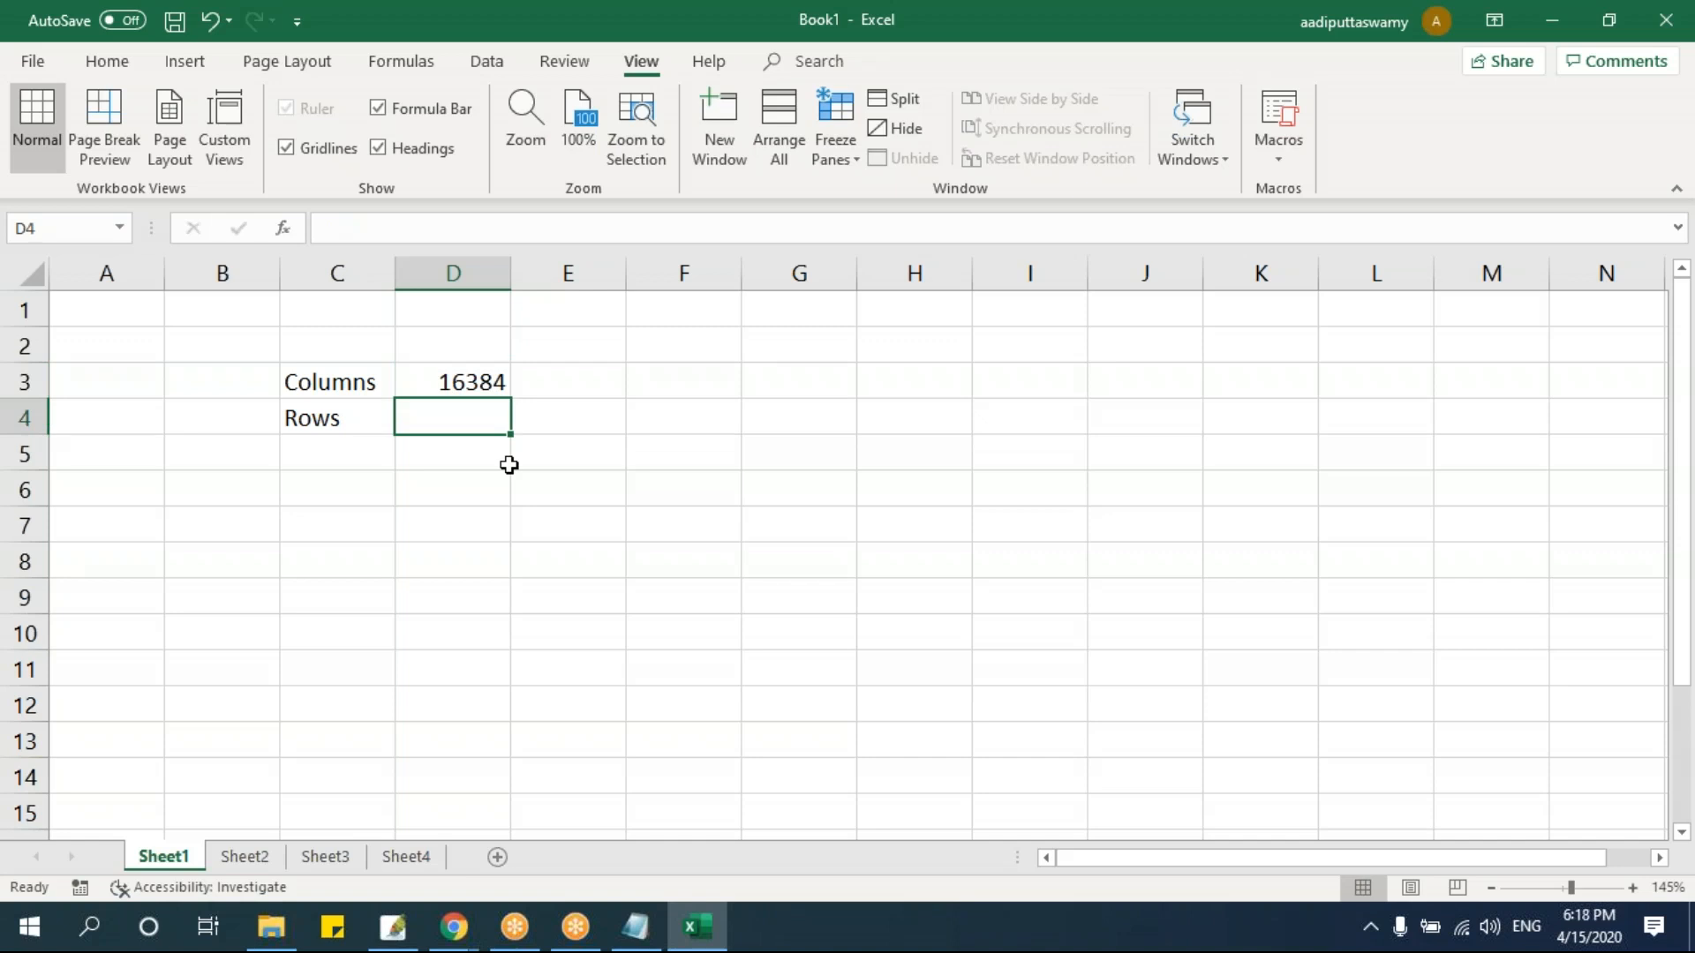
type("1")
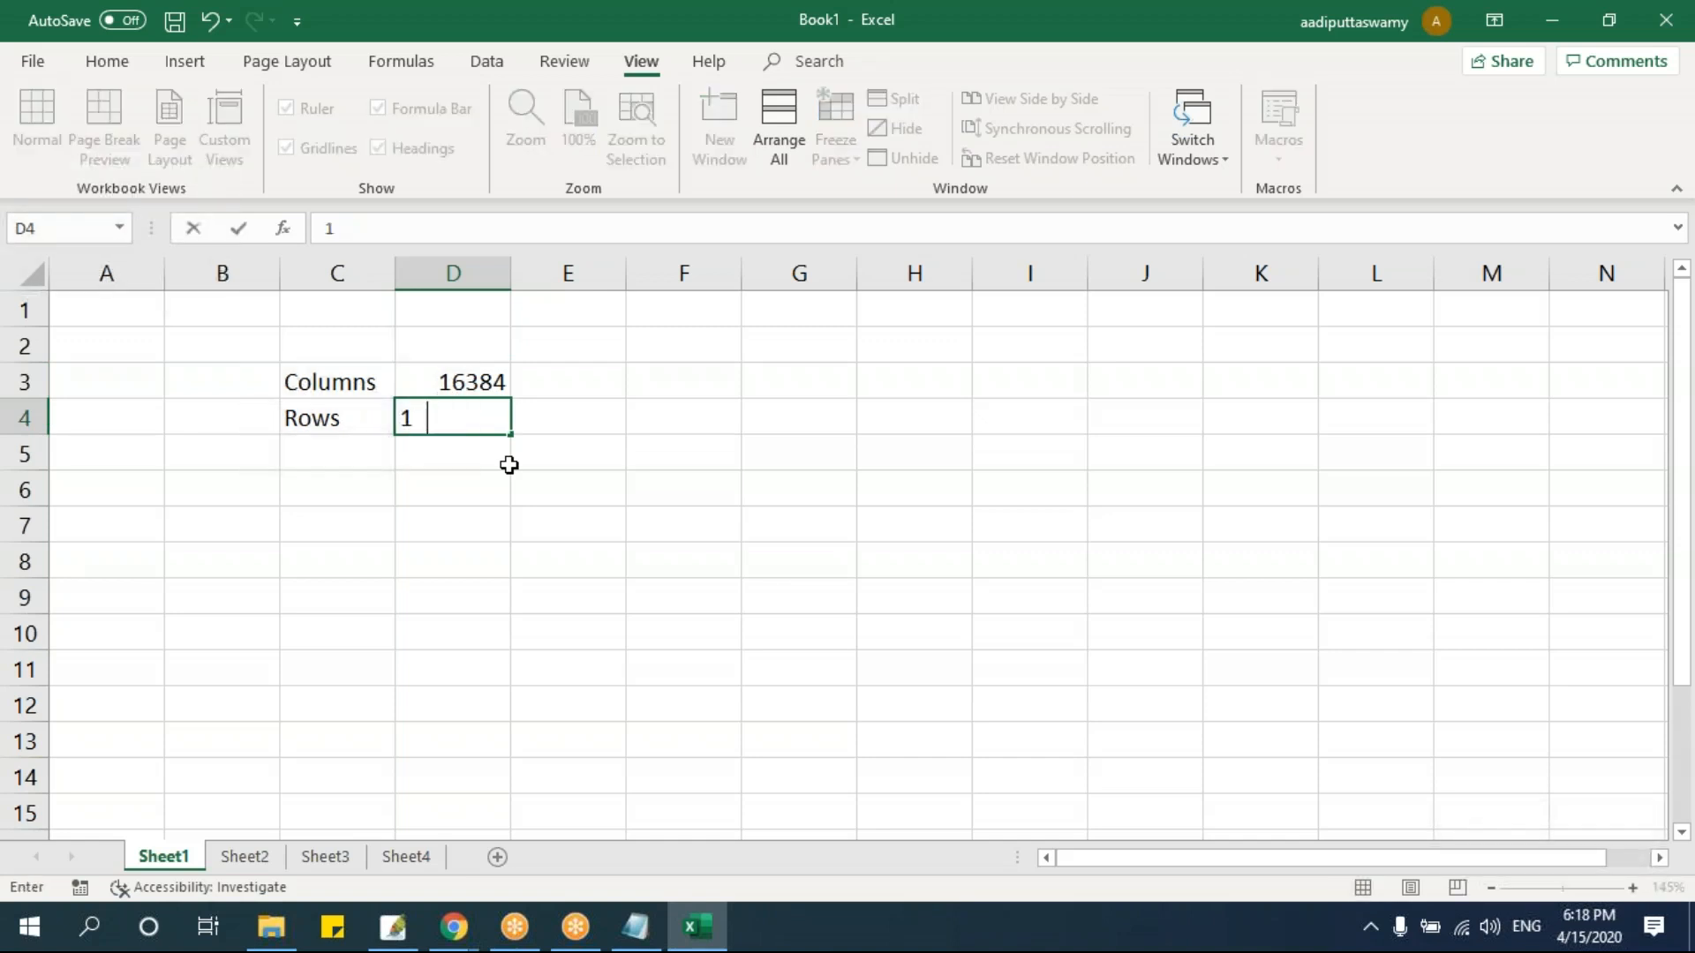
type("048576")
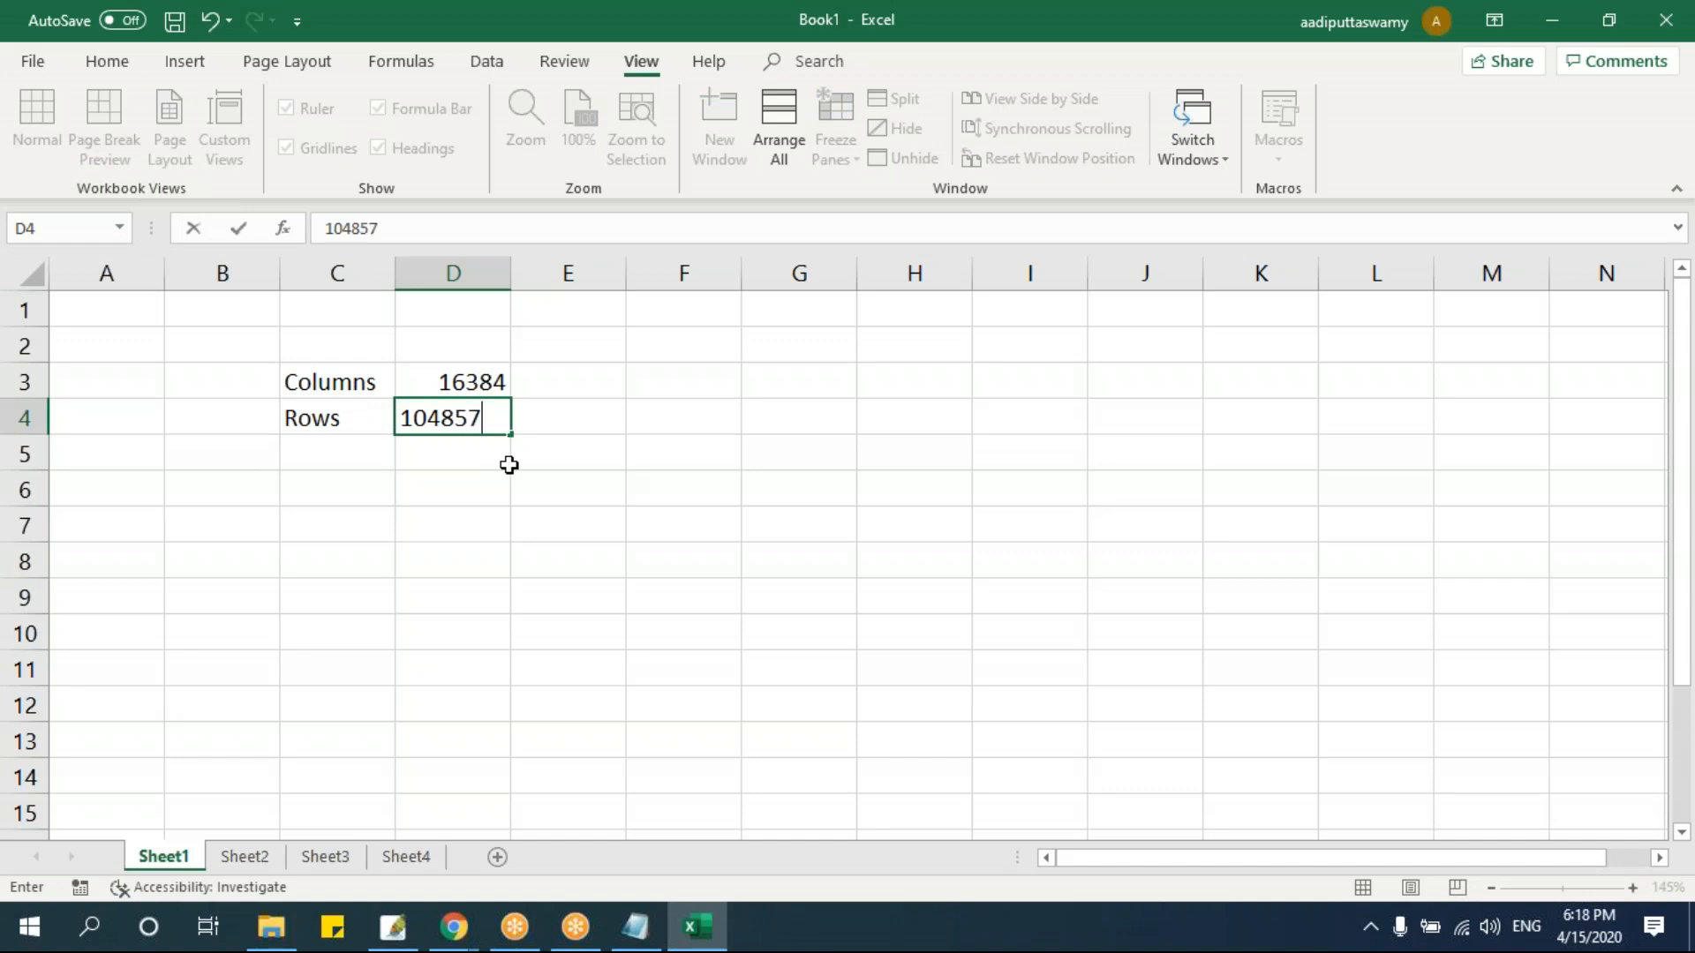
key("Return")
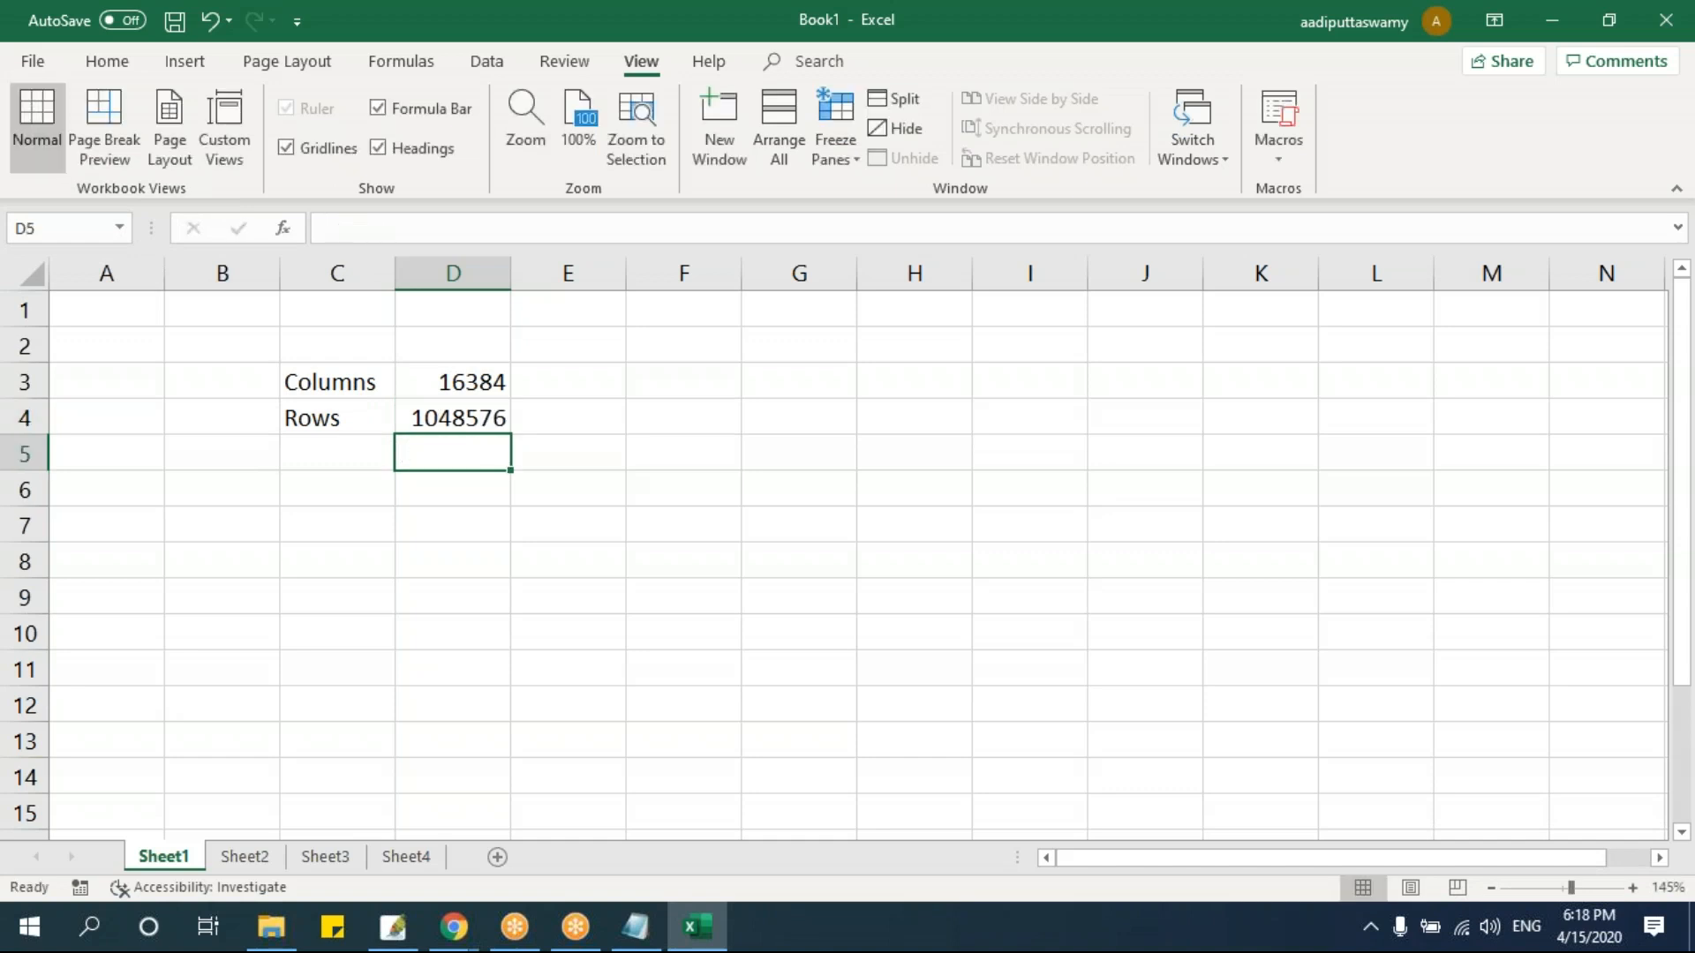
left_click(447, 382)
left_click(447, 410)
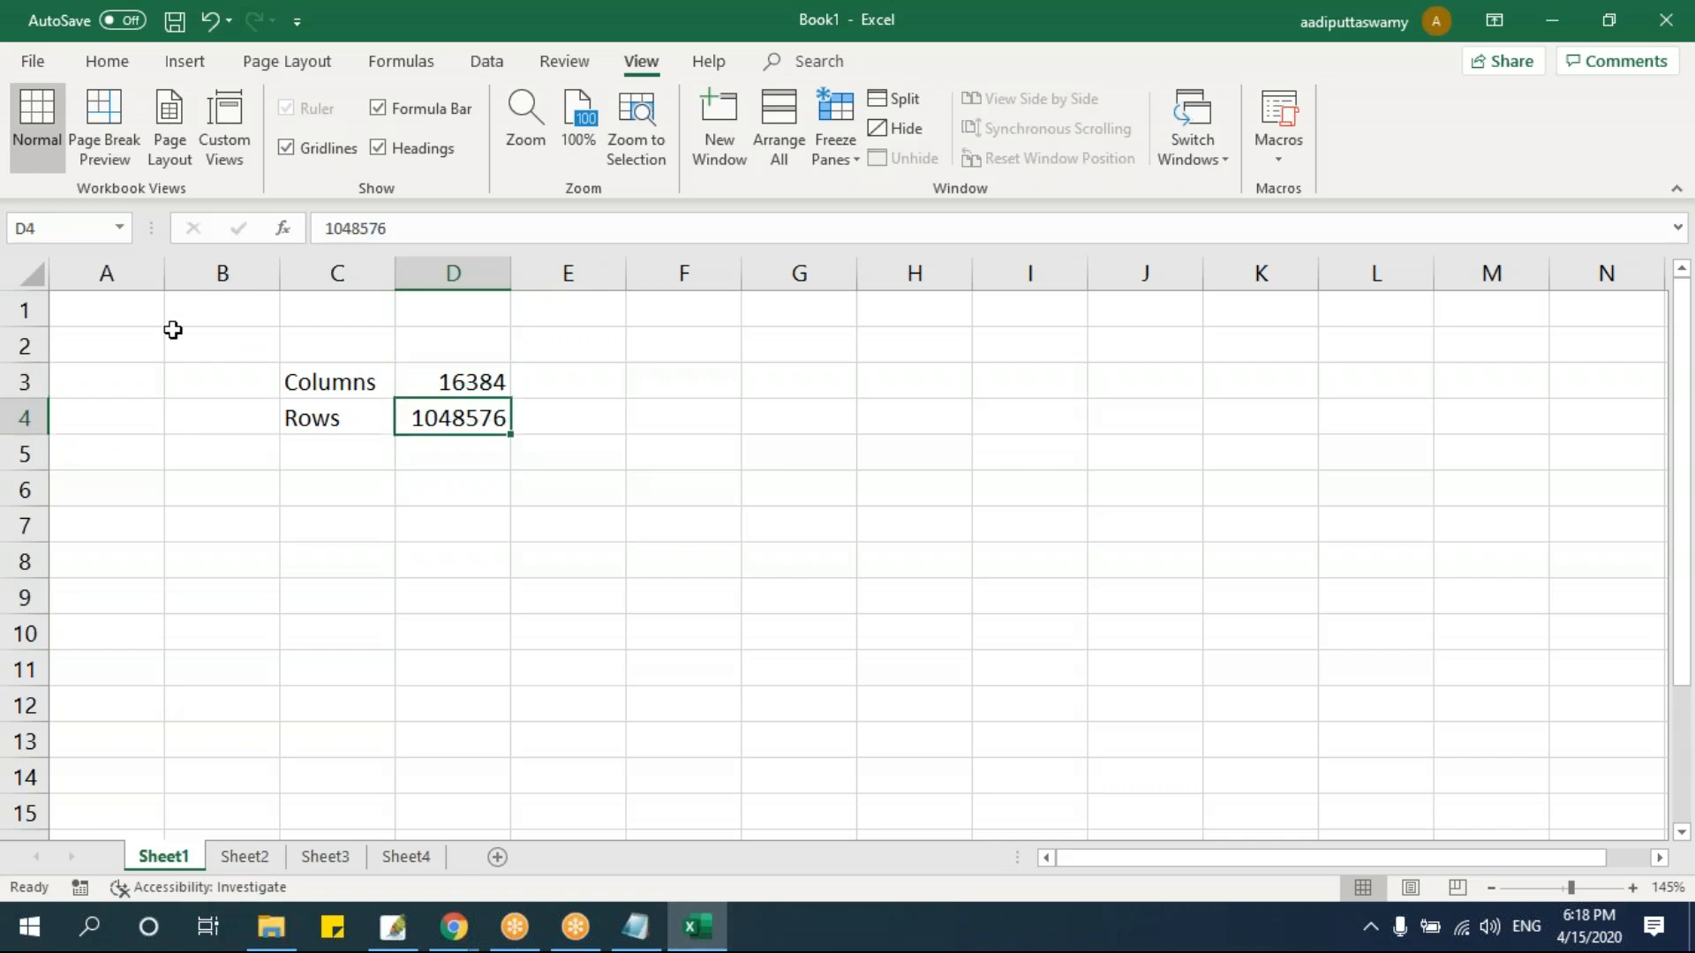
- From cell A1, jump to the worksheet's last column and back, and to its last row and back
left_click(111, 306)
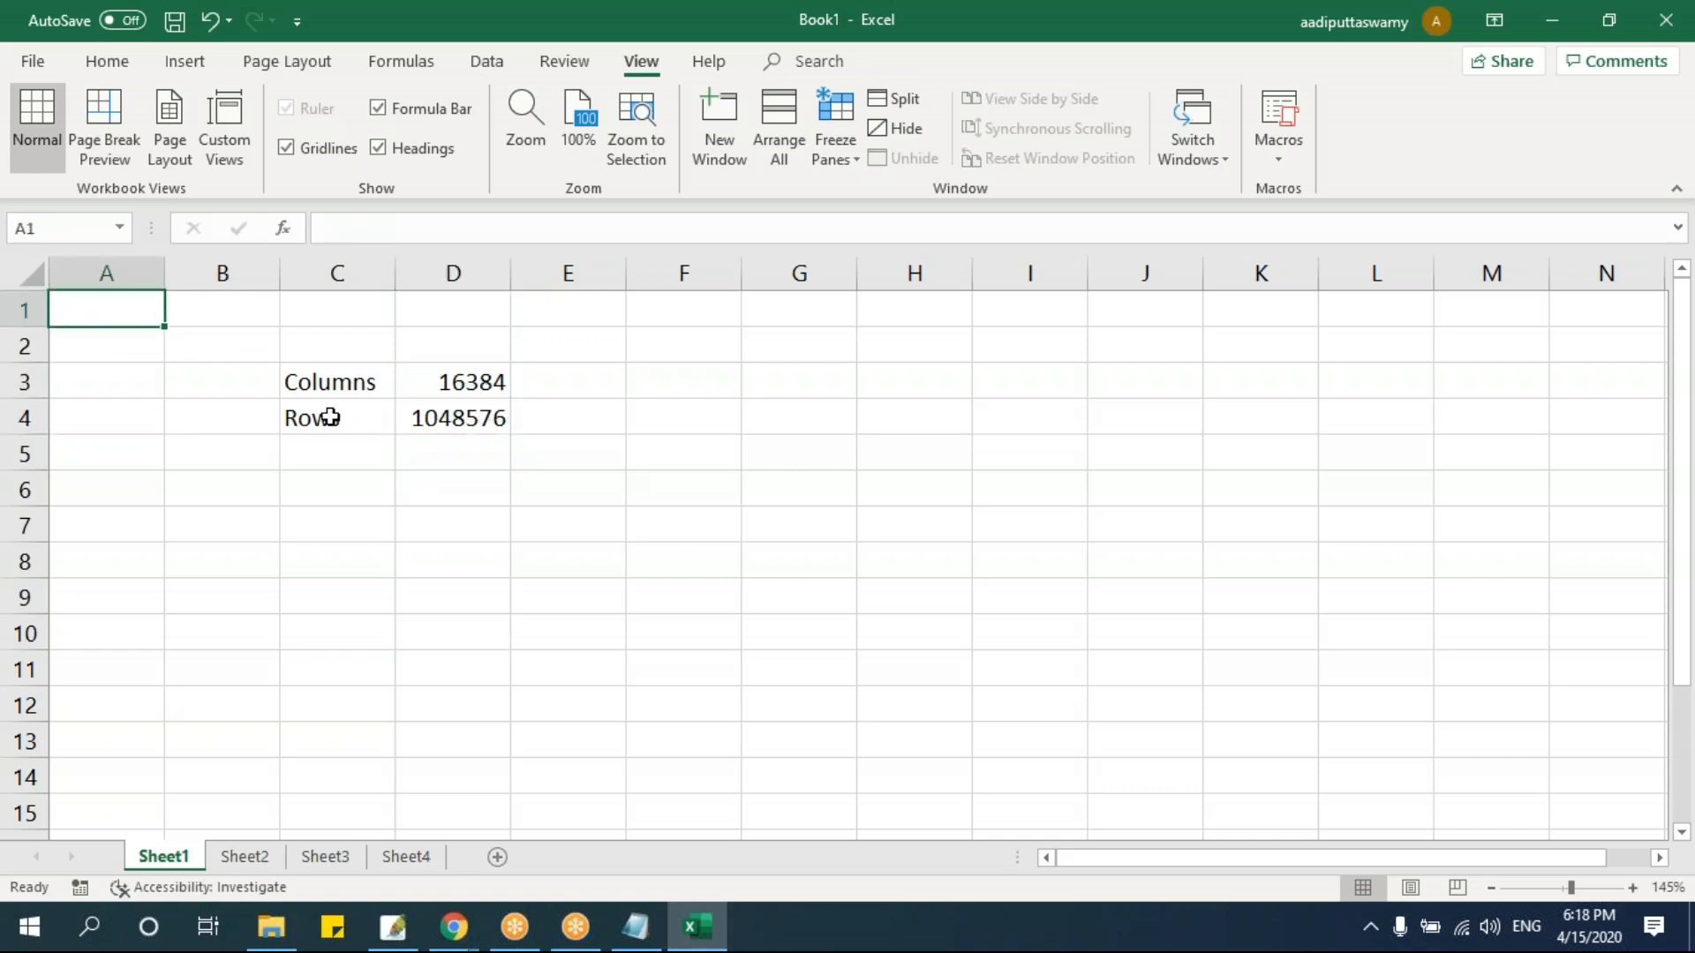
key("ctrl+Right")
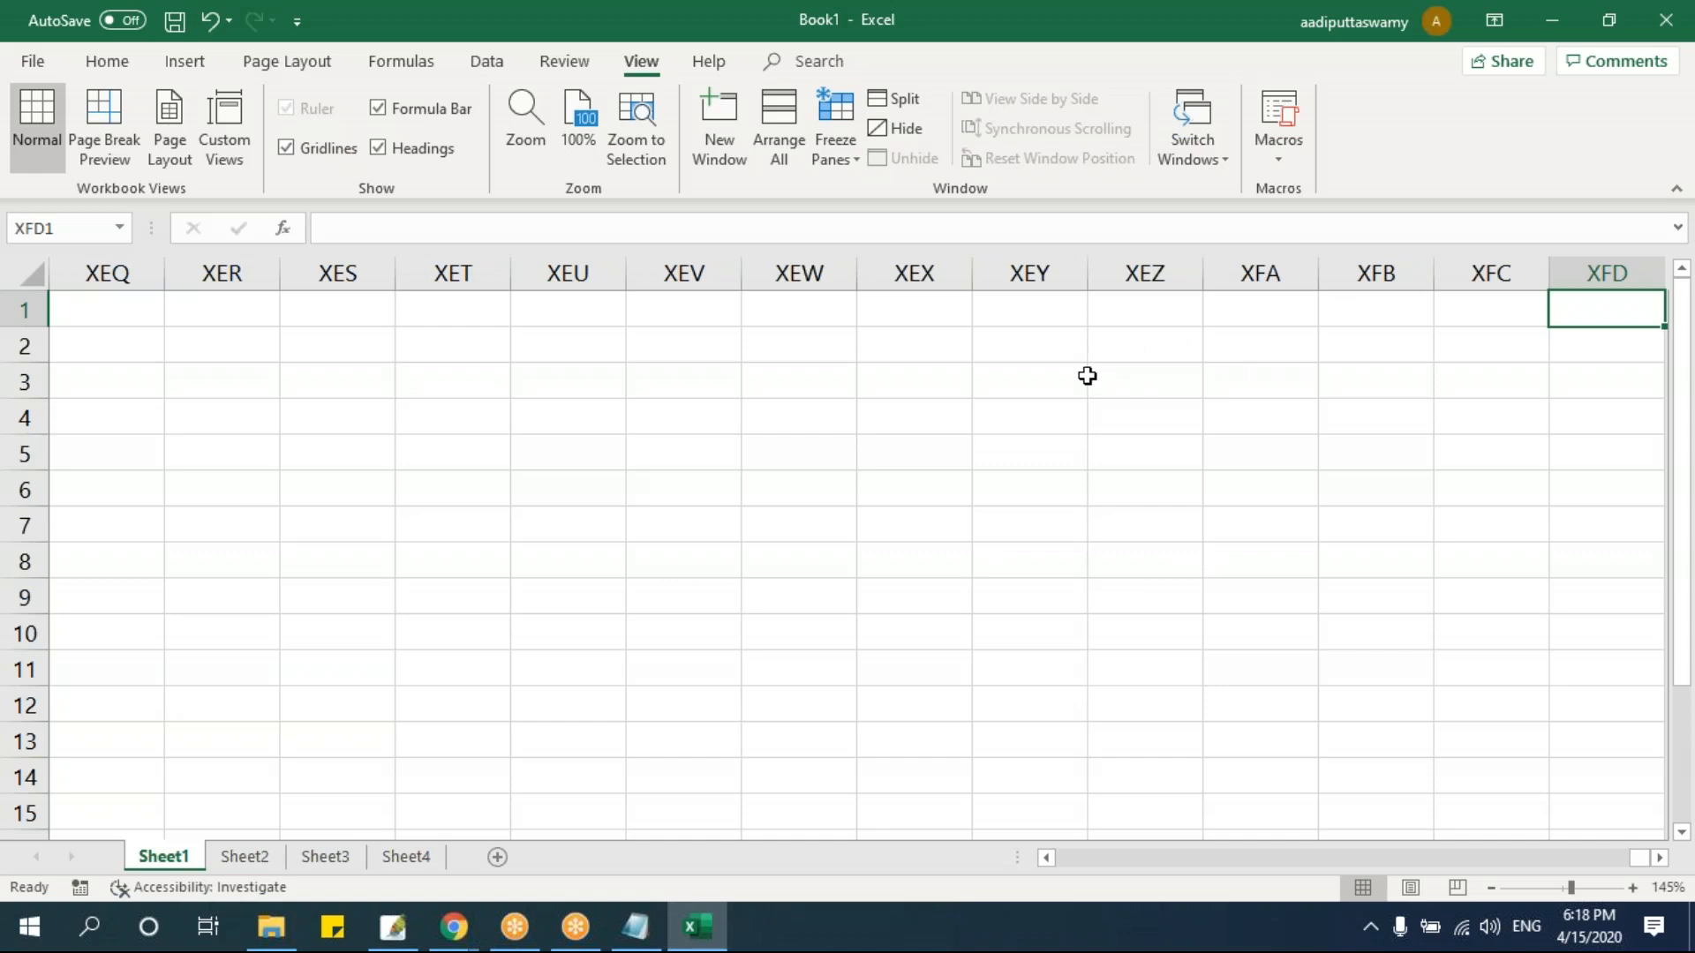
key("super+d")
left_click(696, 931)
left_click(1026, 312)
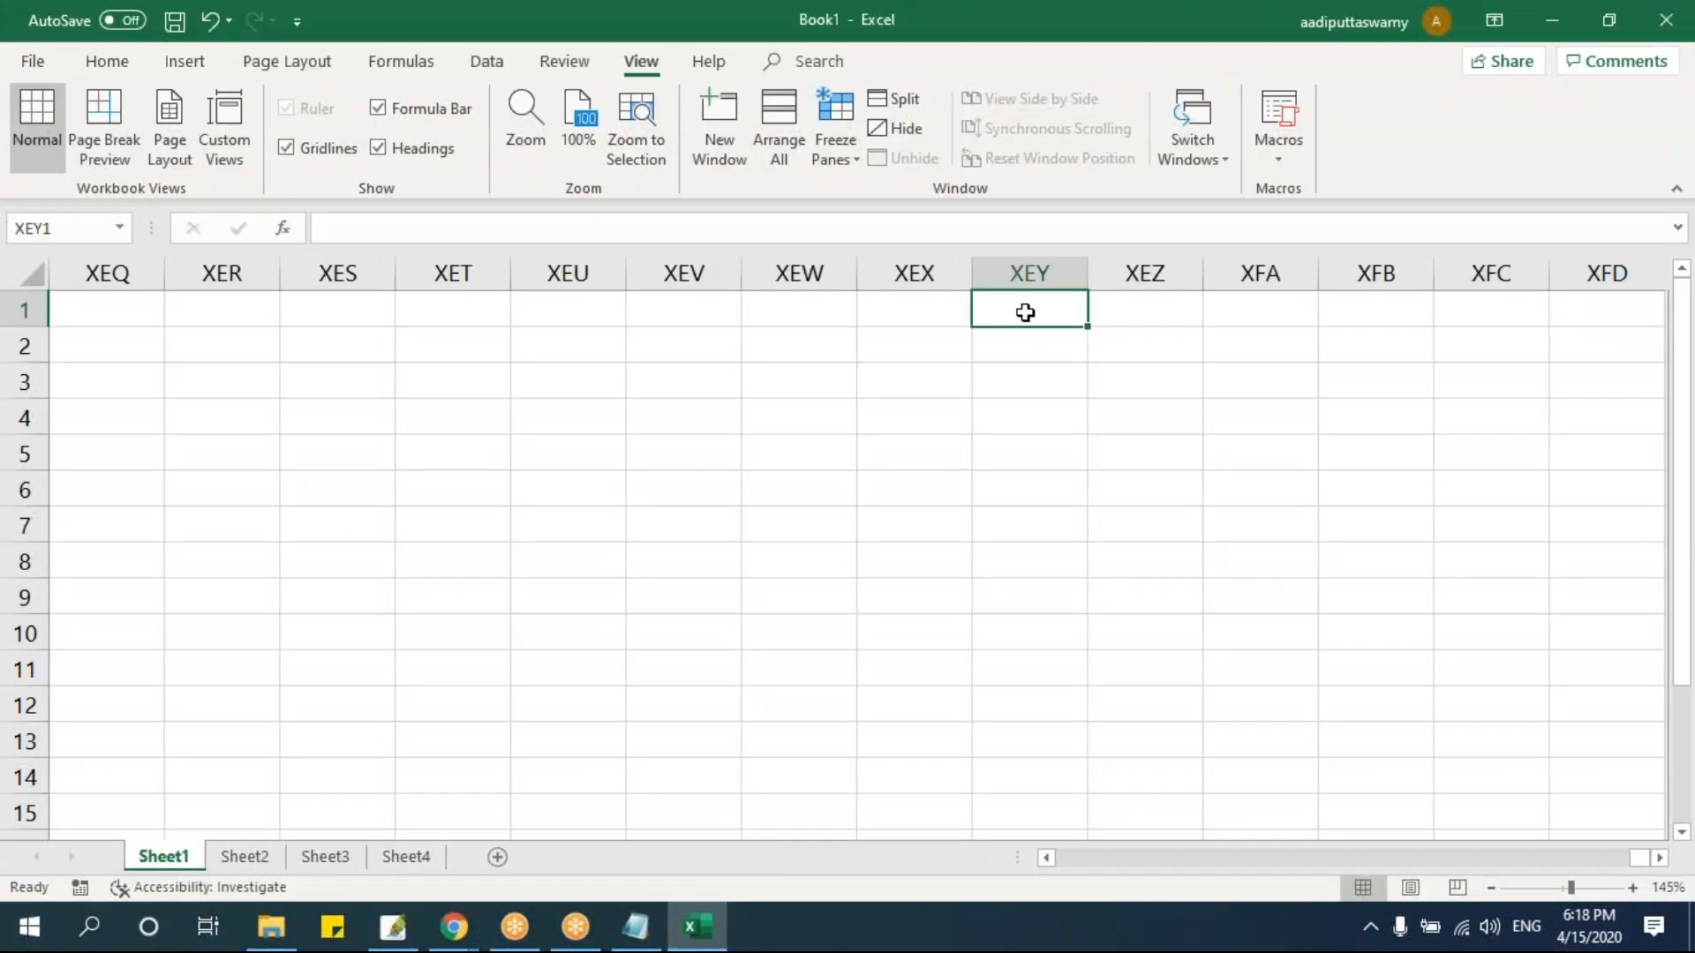
key("ctrl+Left")
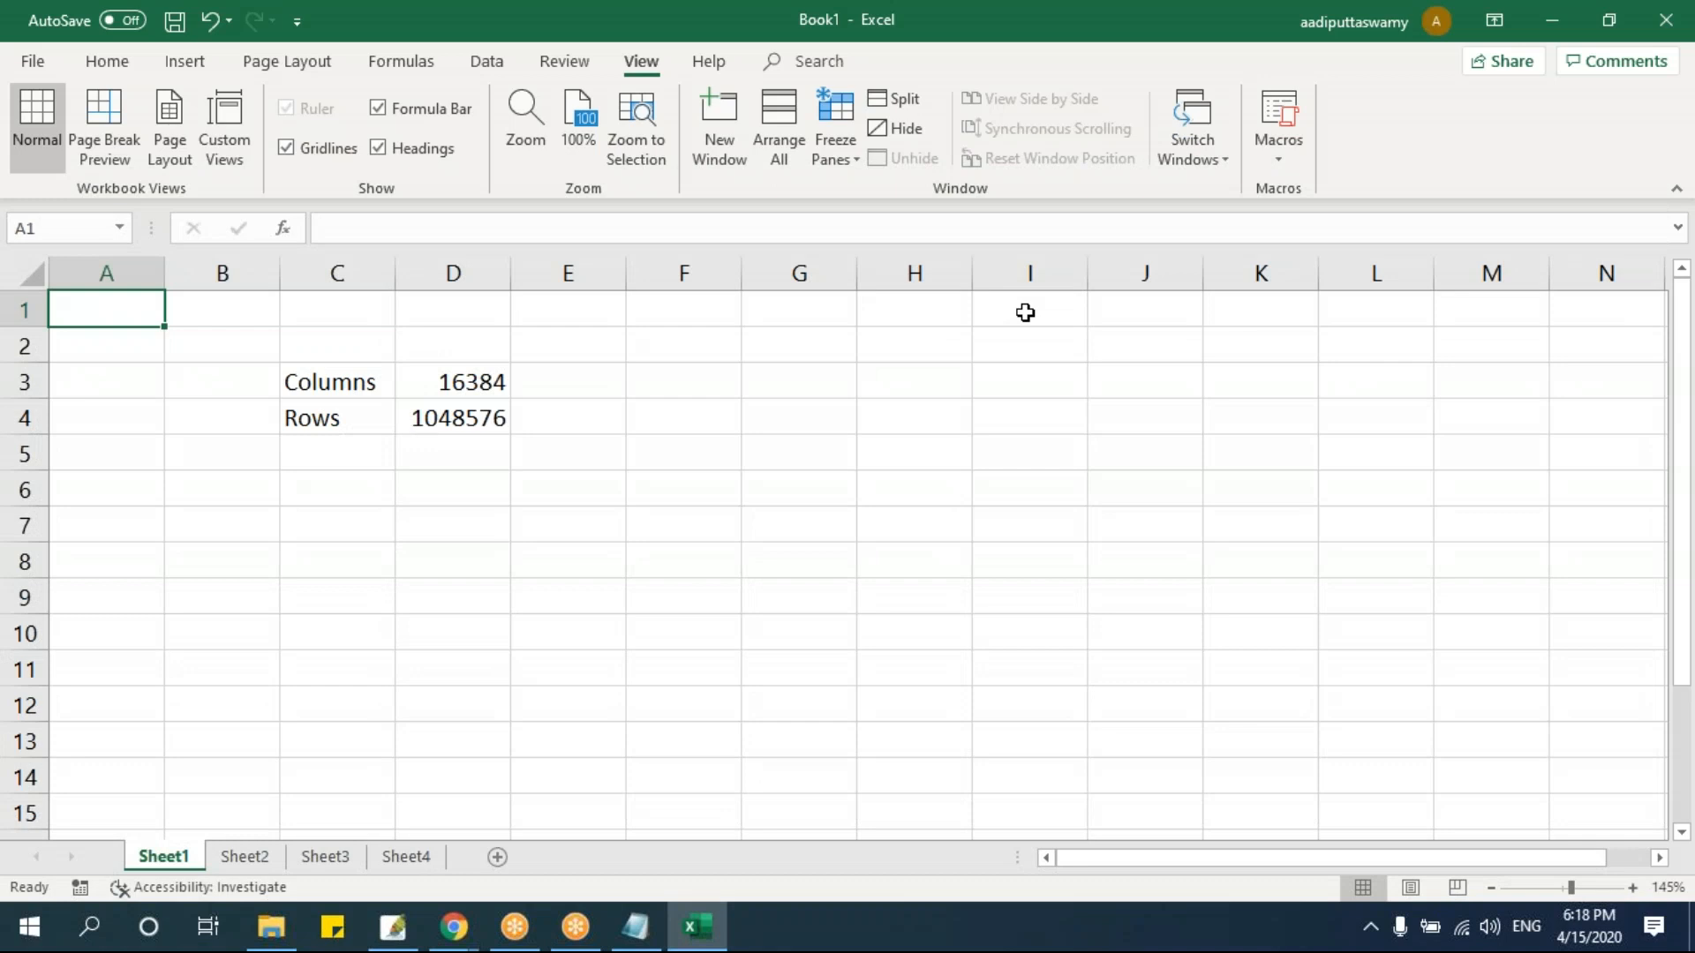
key("ctrl+Down")
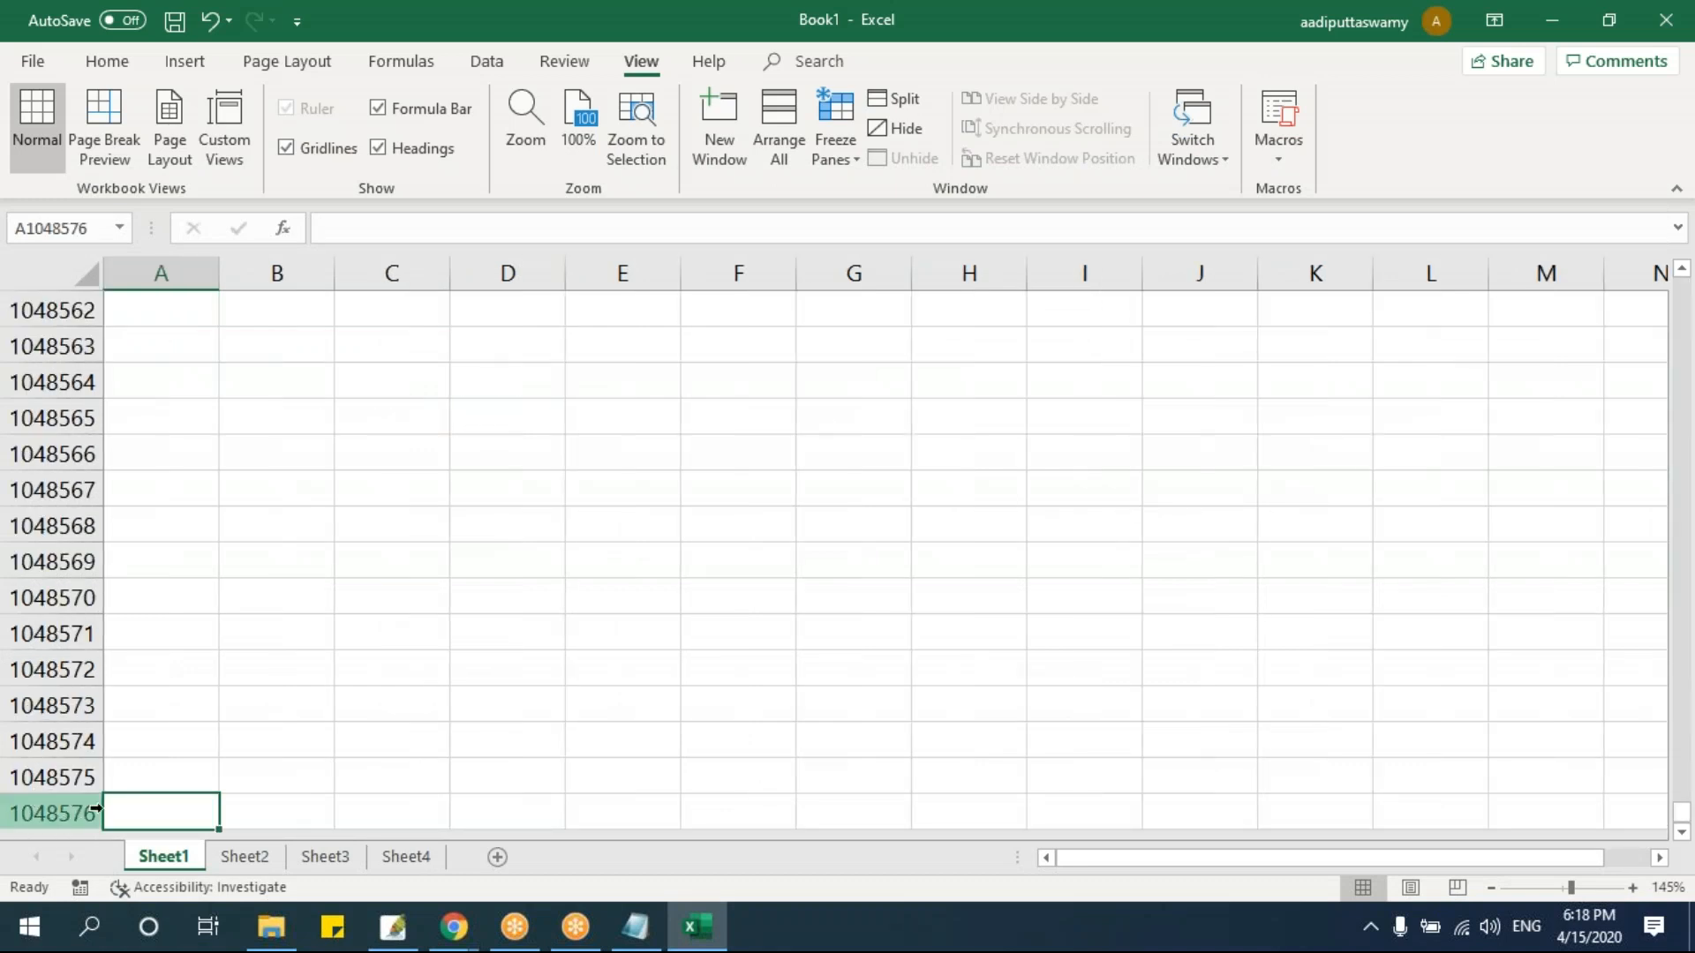
key("ctrl+Up")
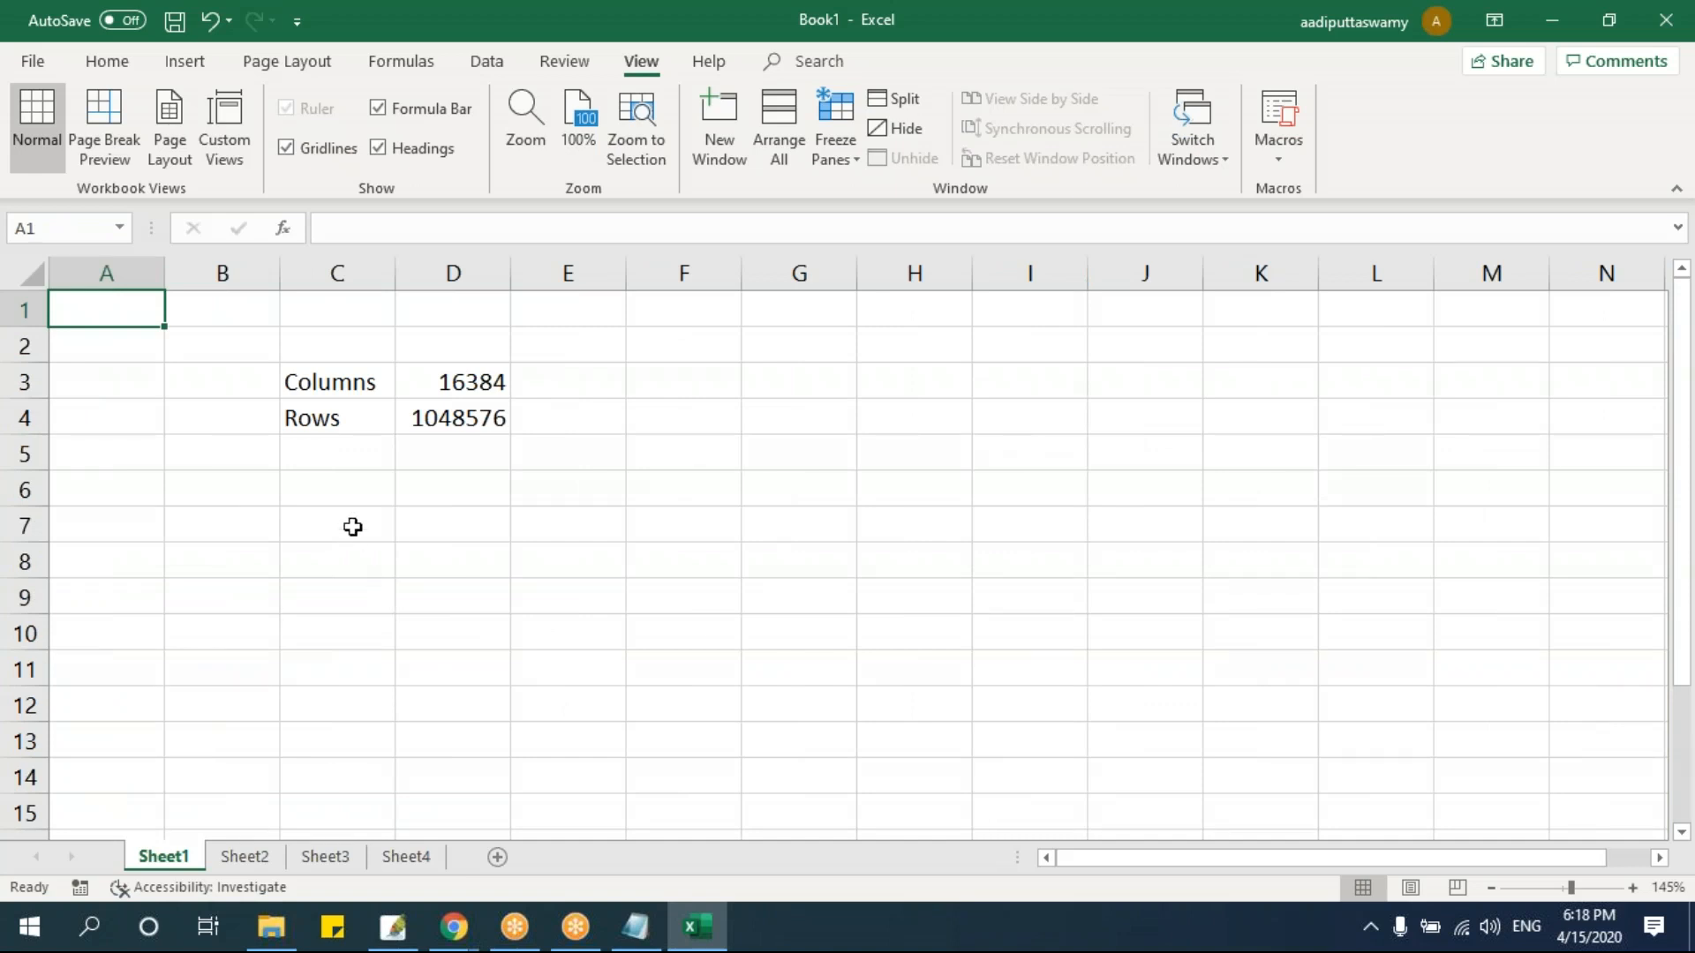
- Enter the shortcut label Control + > in cell C6
left_click(352, 494)
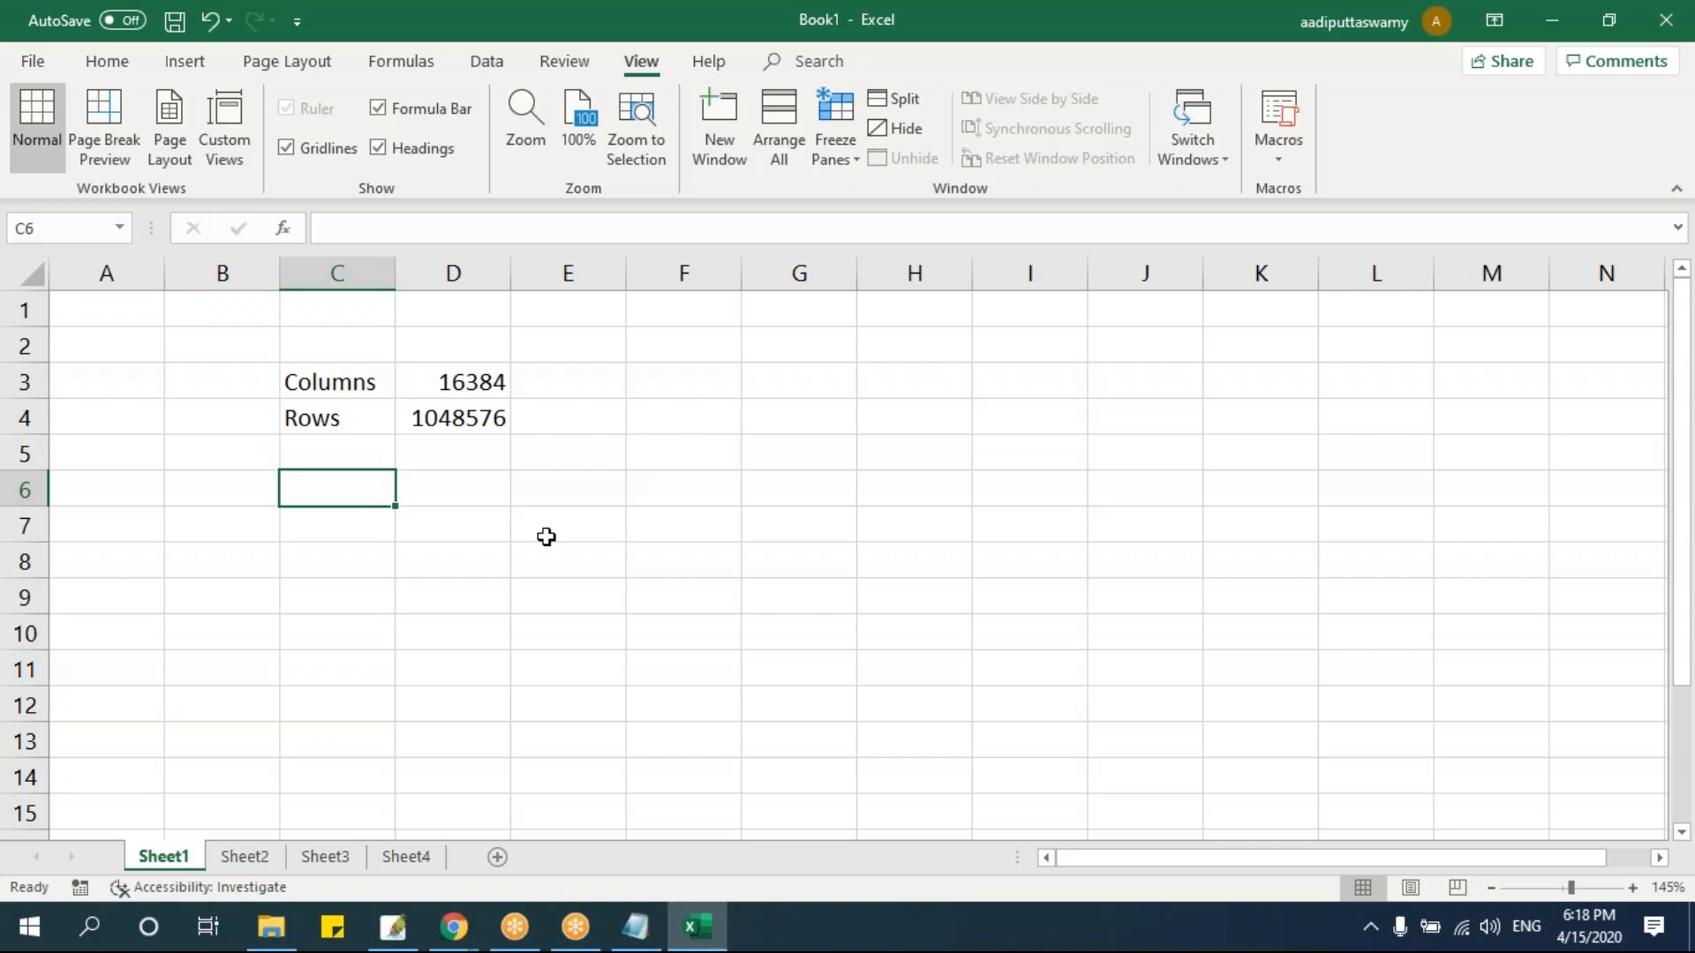
type("Con")
key("BackSpace")
key("BackSpace")
key("BackSpace")
type("Con")
type("ro")
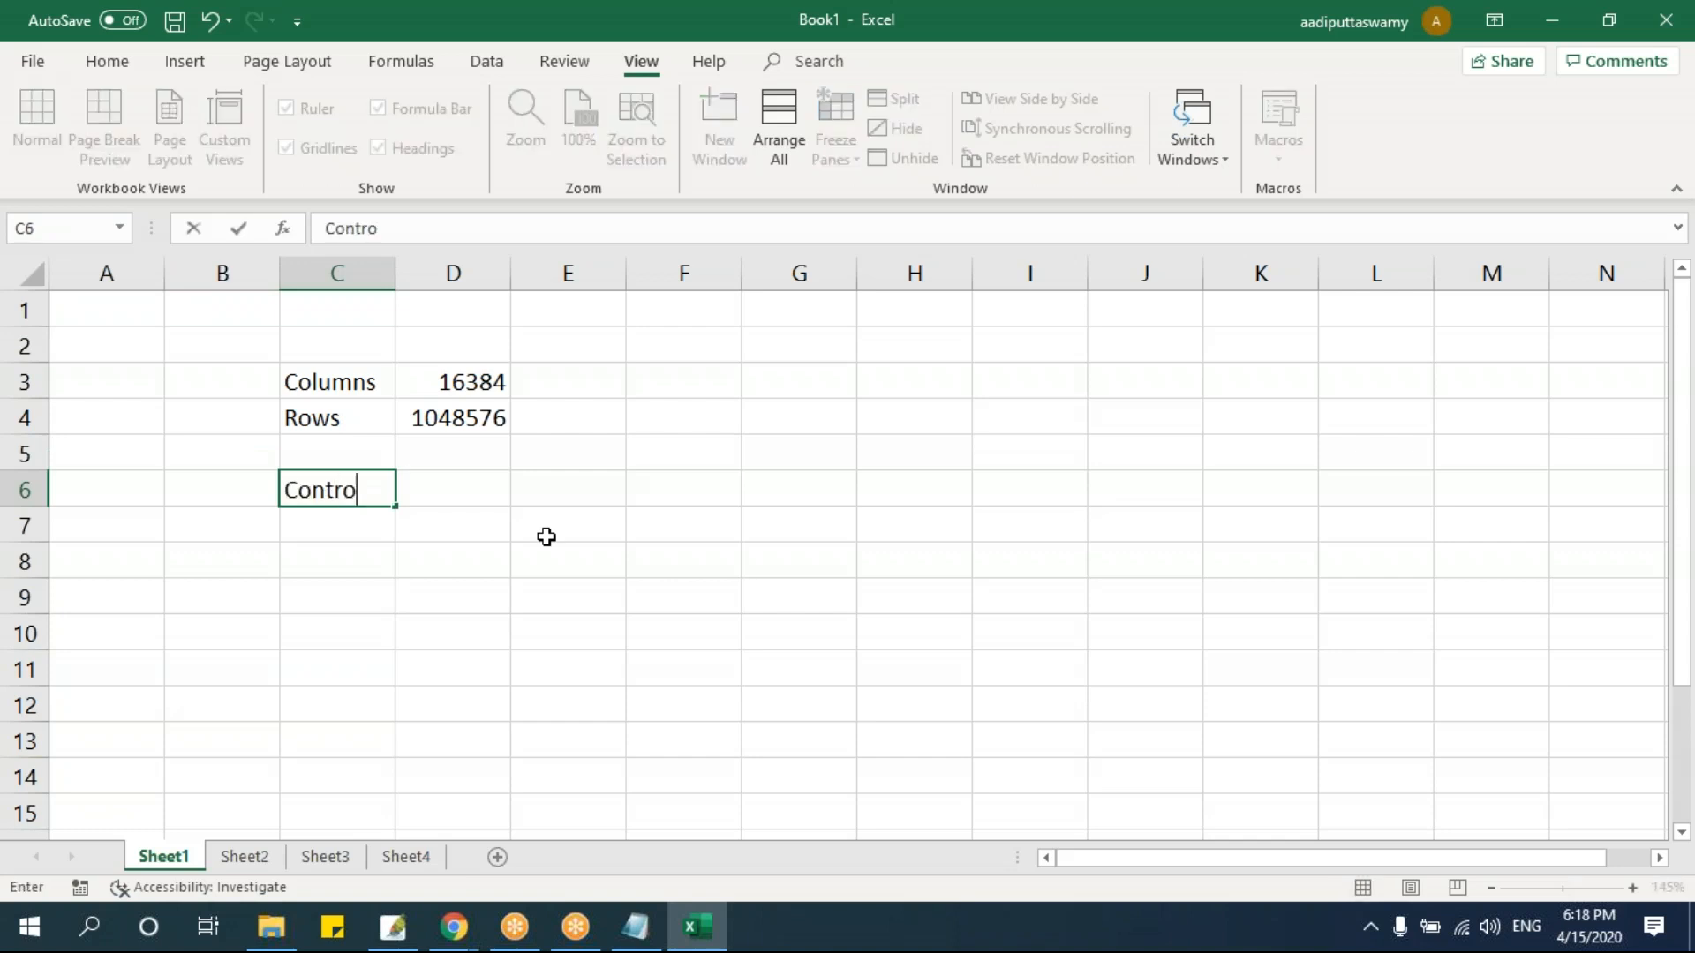
type("l + >")
key("Return")
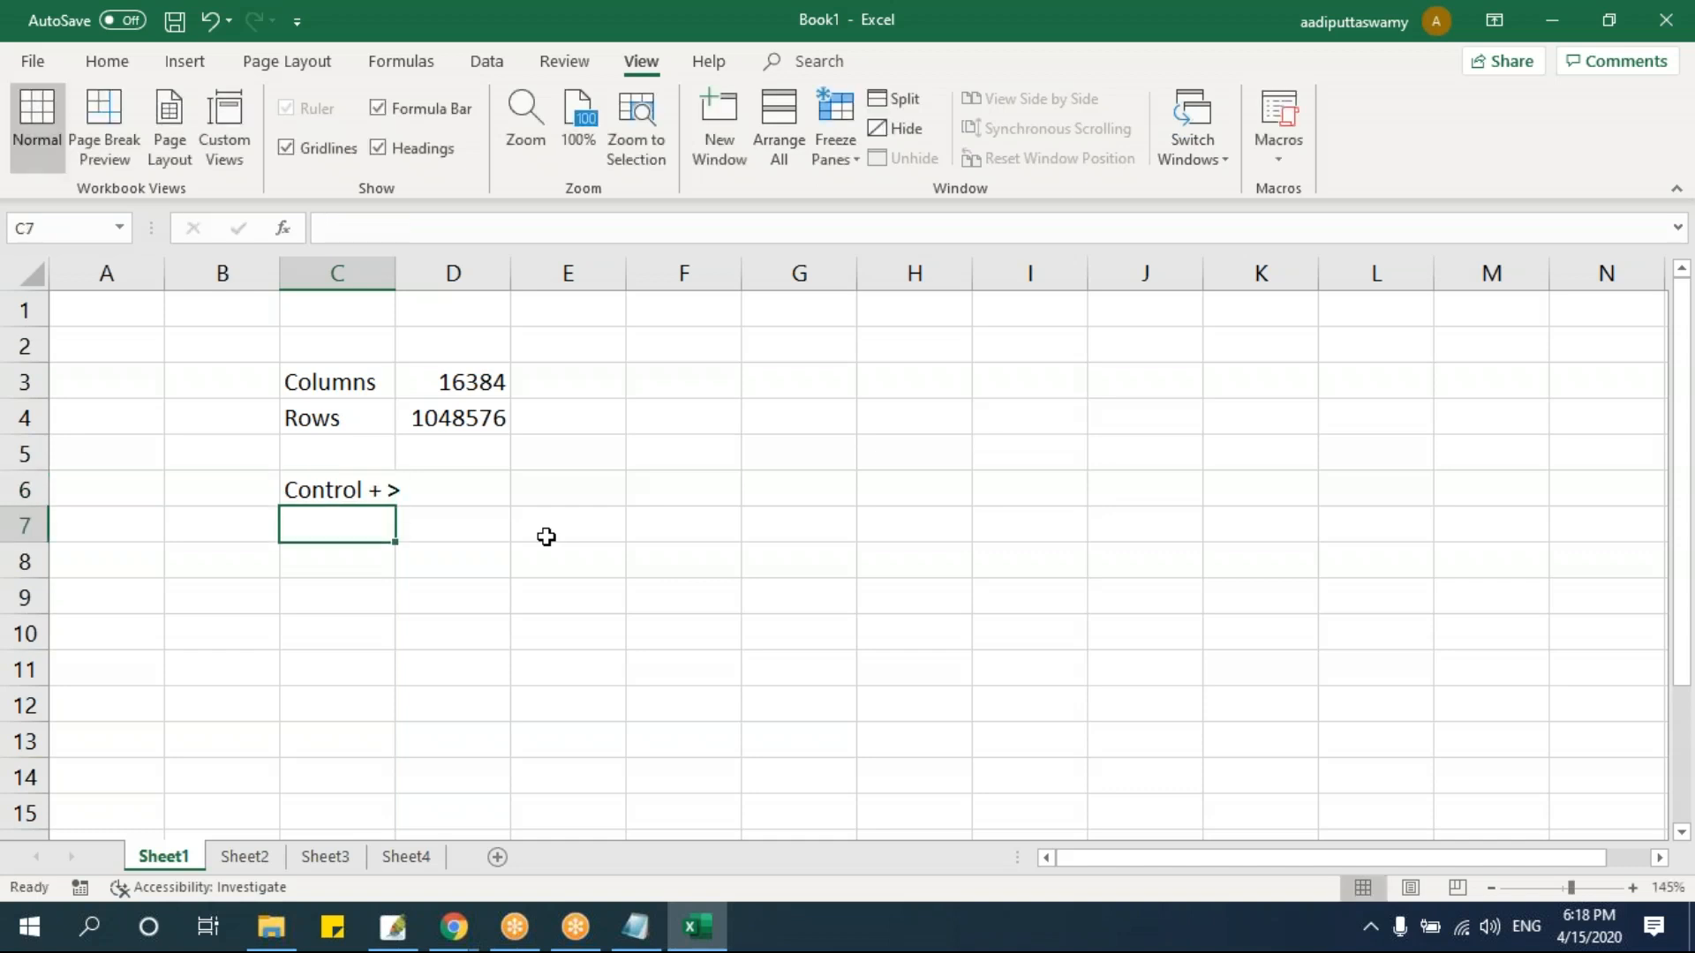
- Return to cell A1, jump to the worksheet's last column, and jump back to column A
key("Up")
key("Up")
key("Up")
key("Up")
key("Up")
key("Up")
key("Left")
key("Left")
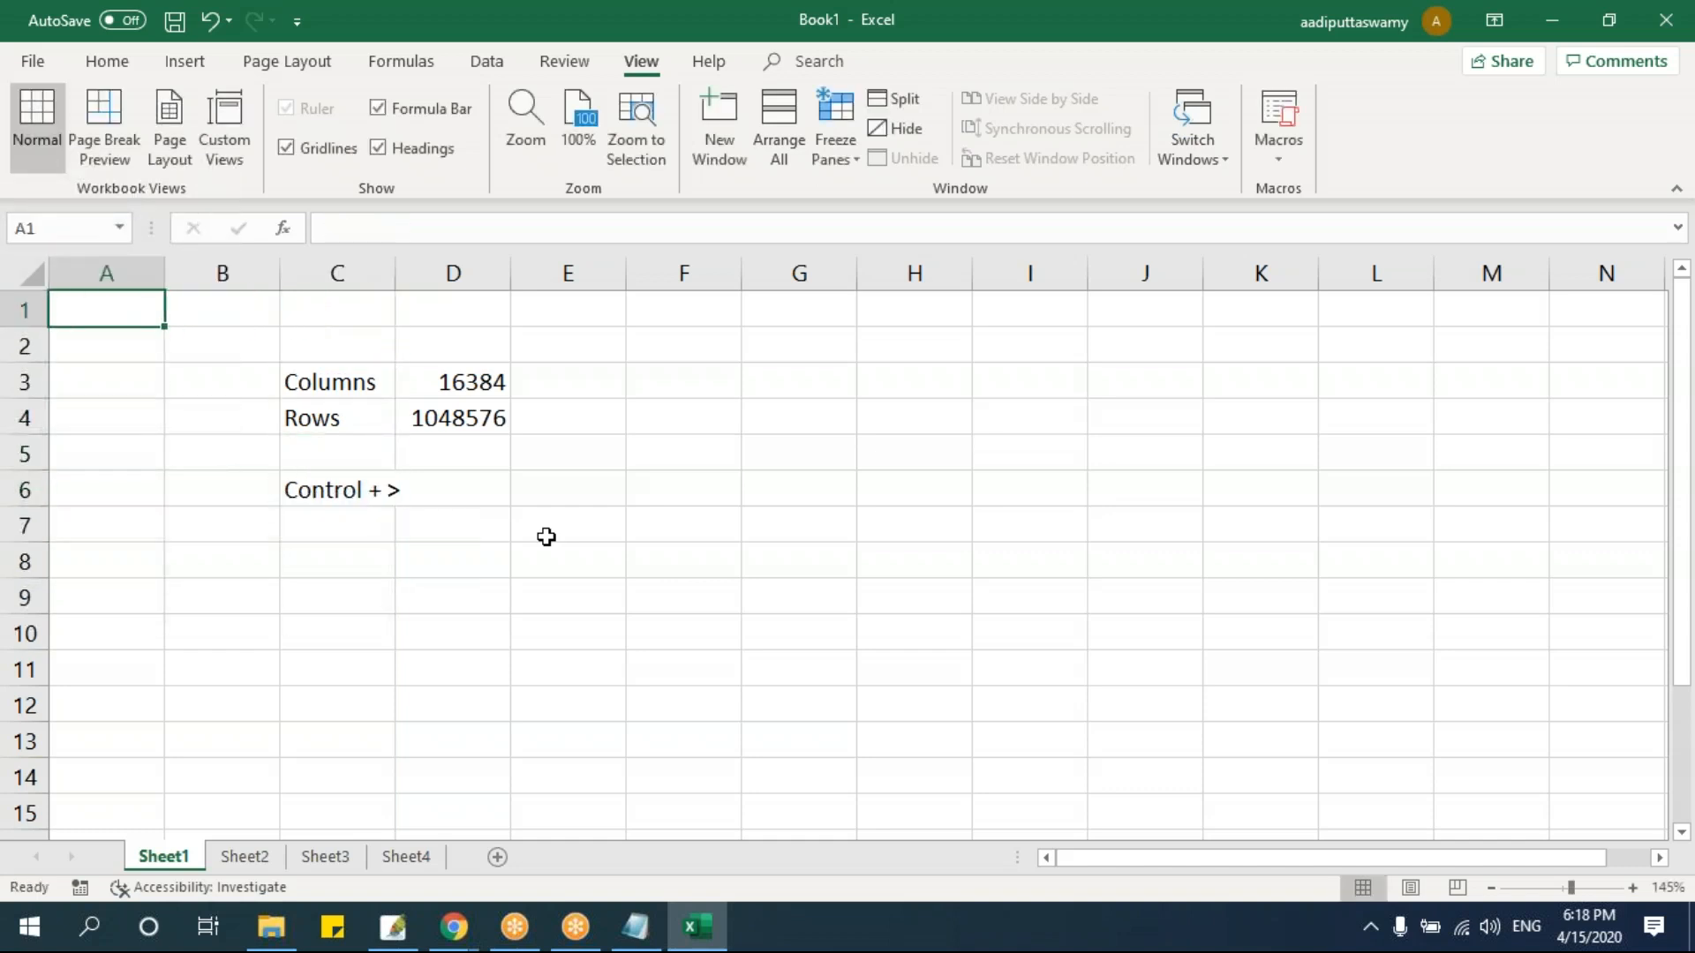
key("ctrl+Right")
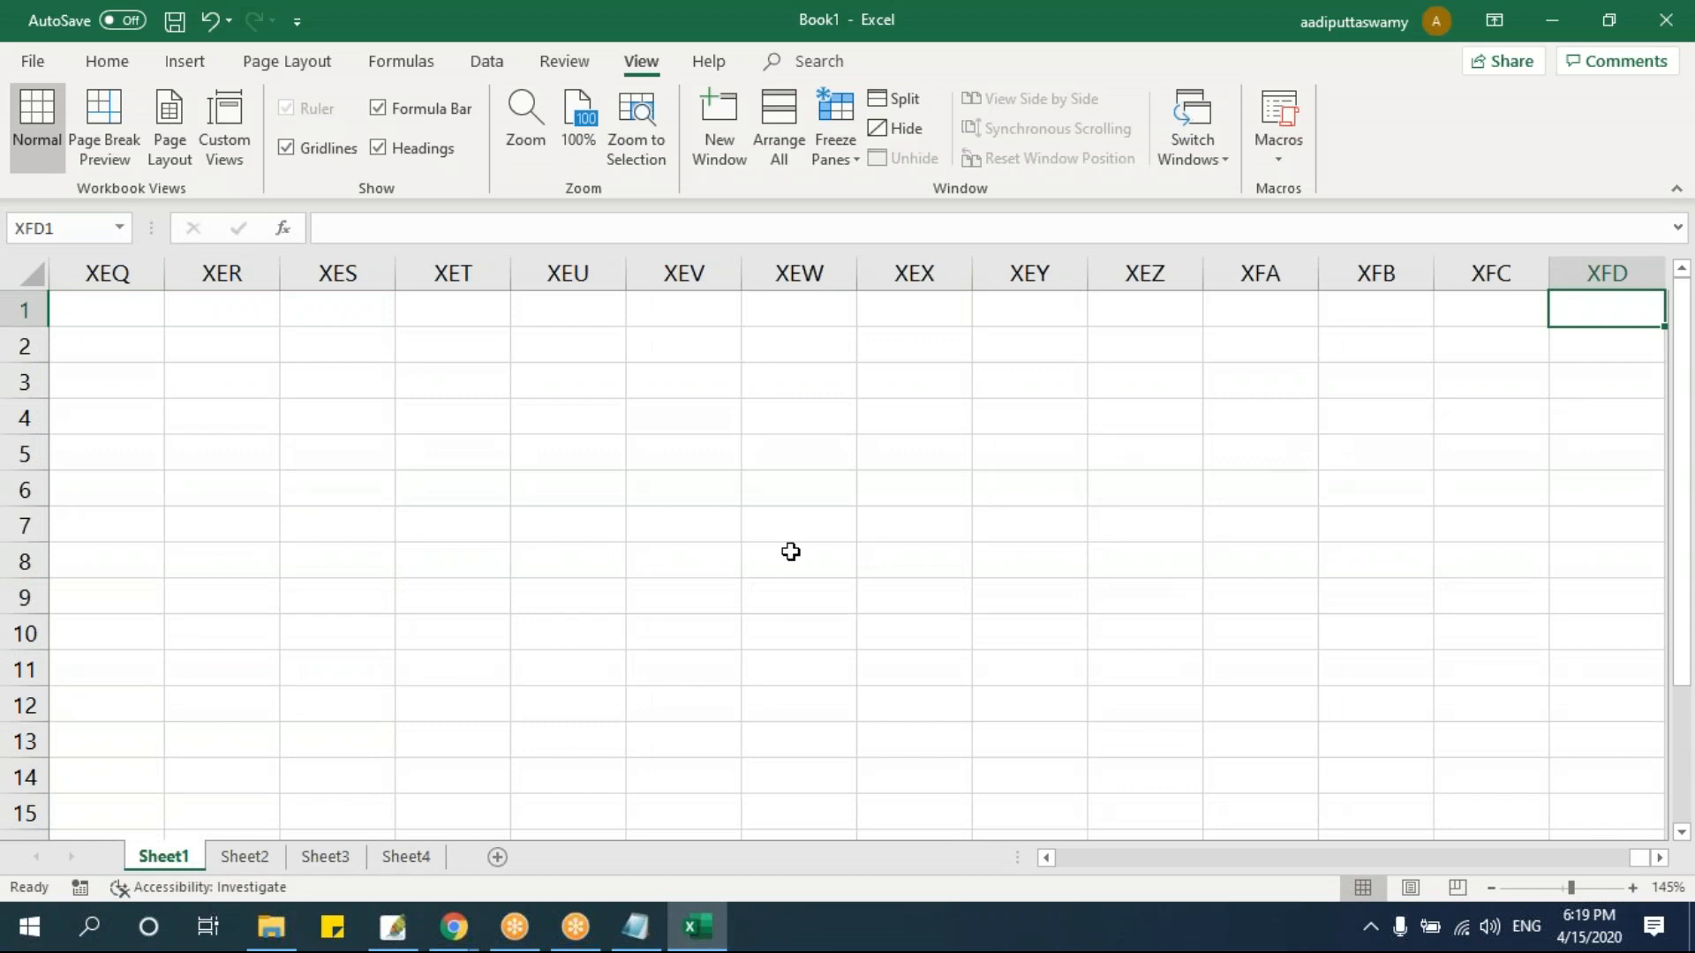
key("ctrl+Left")
- Copy the C6 label down through C9 and change C7 to Control + <
left_click_drag(368, 485, 552, 523)
key("ctrl+d")
double_click(394, 528)
type("<")
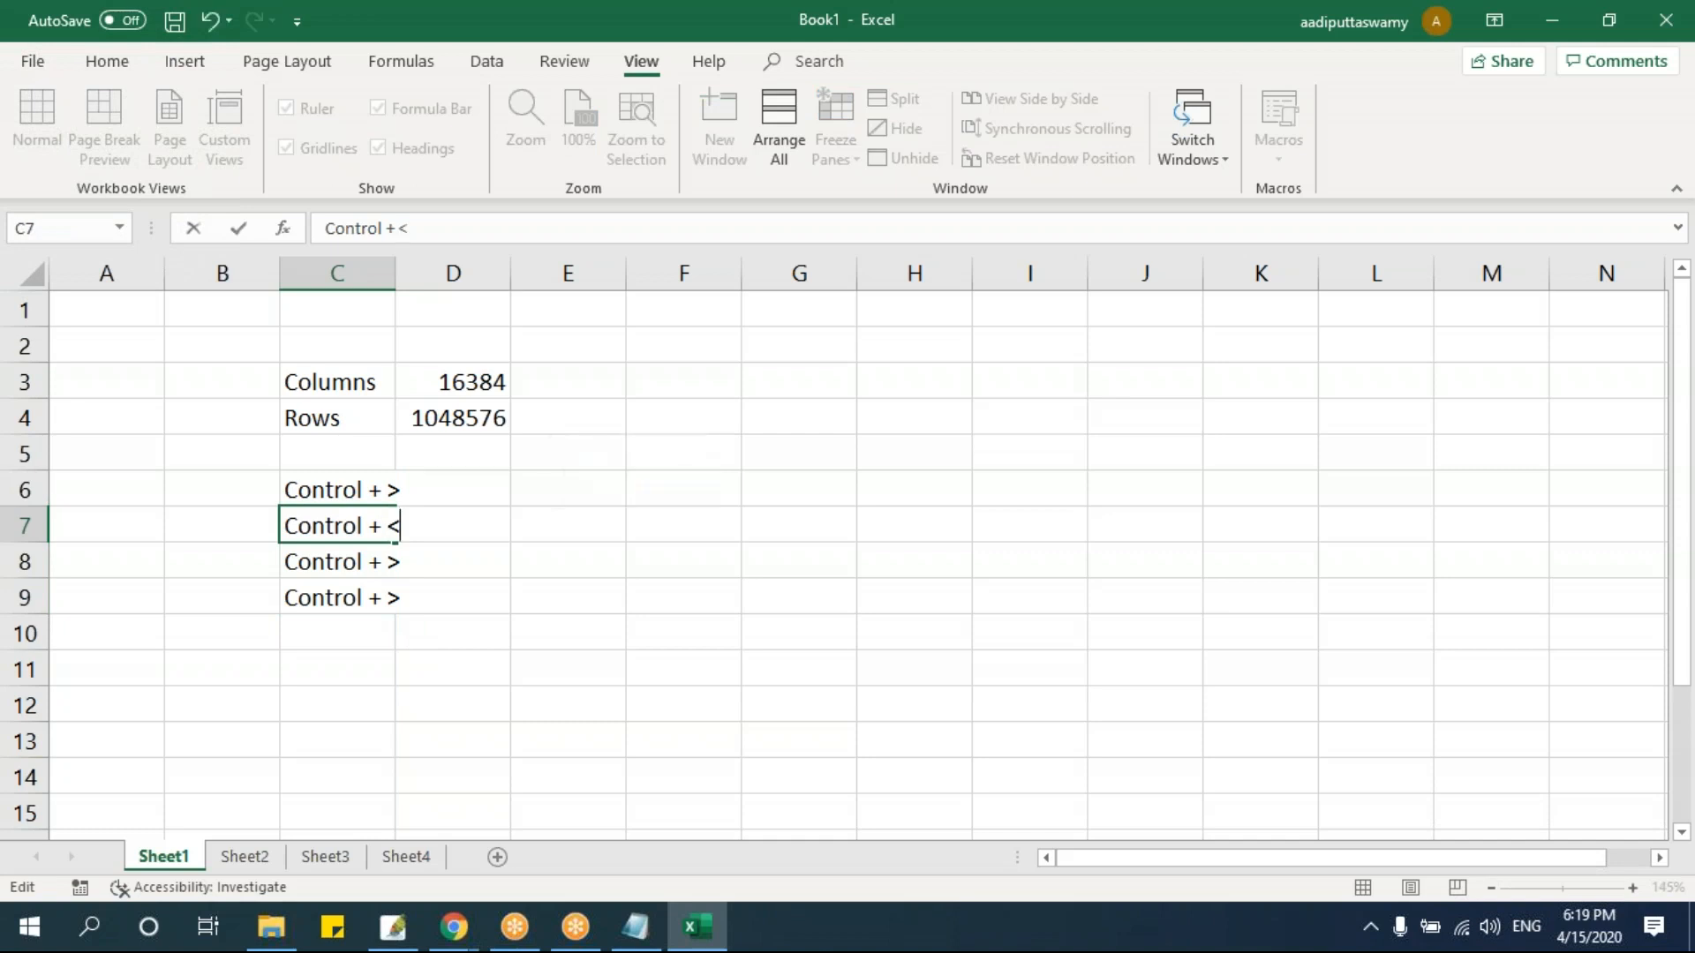
key("Return")
- Go back to A1 and jump to the last column and back twice
key("Up")
key("Up")
key("Up")
key("Up")
key("Up")
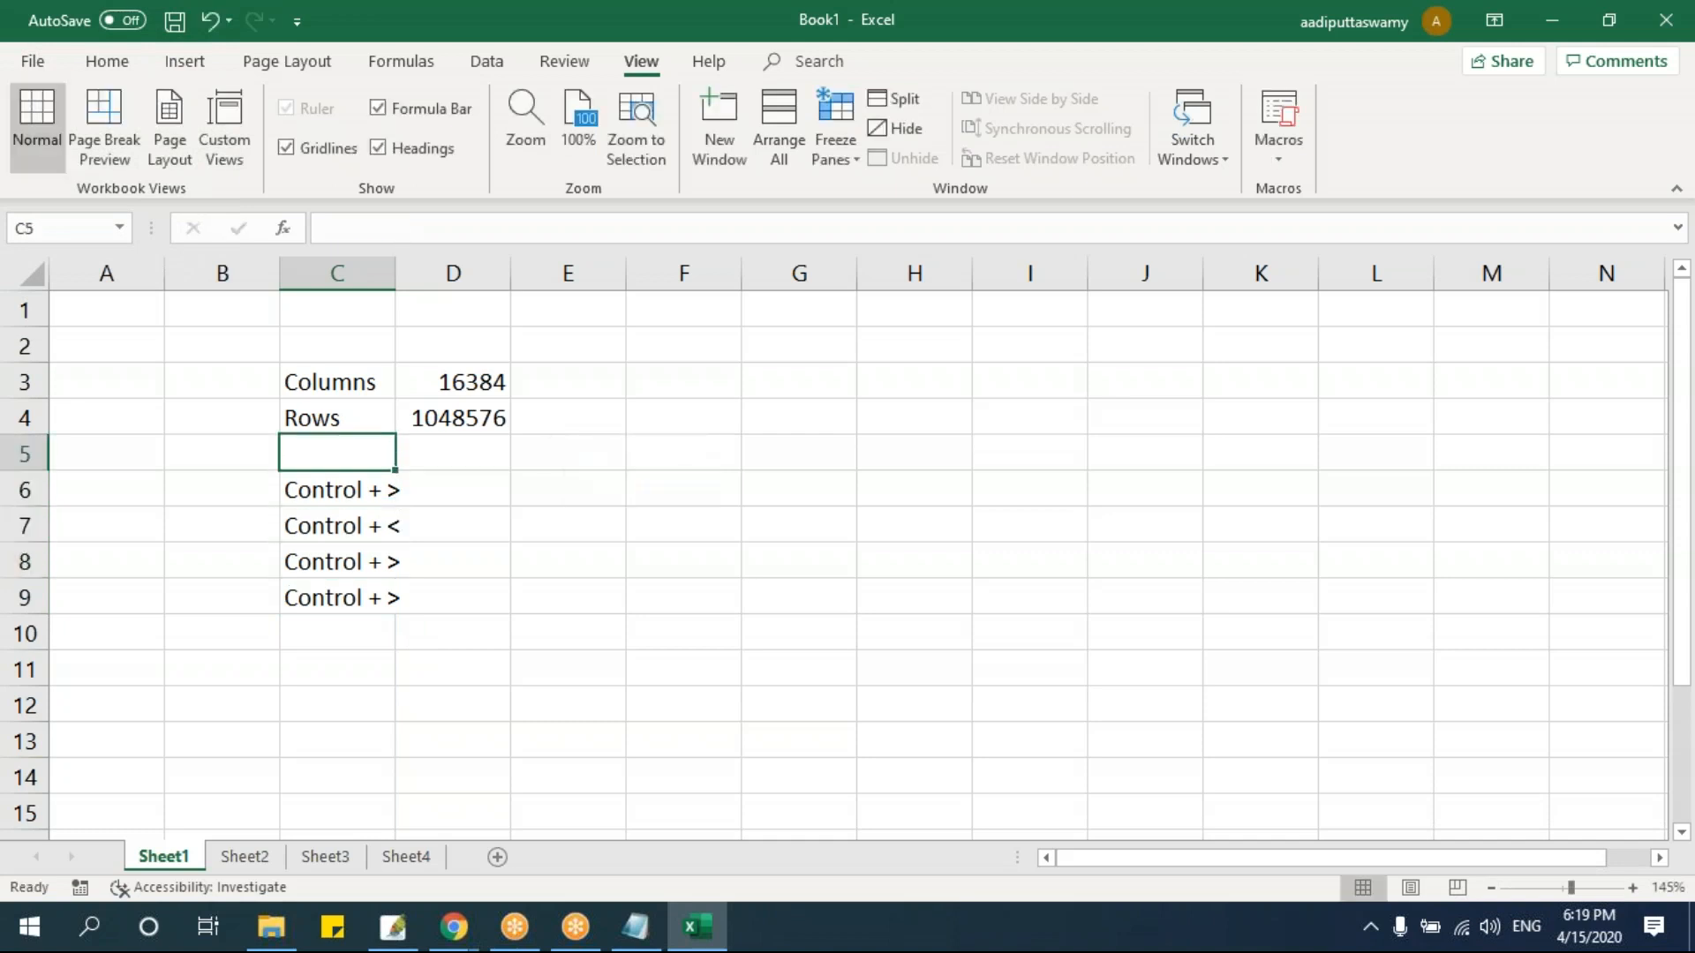
key("Up")
key("Up")
key("Left")
key("Left")
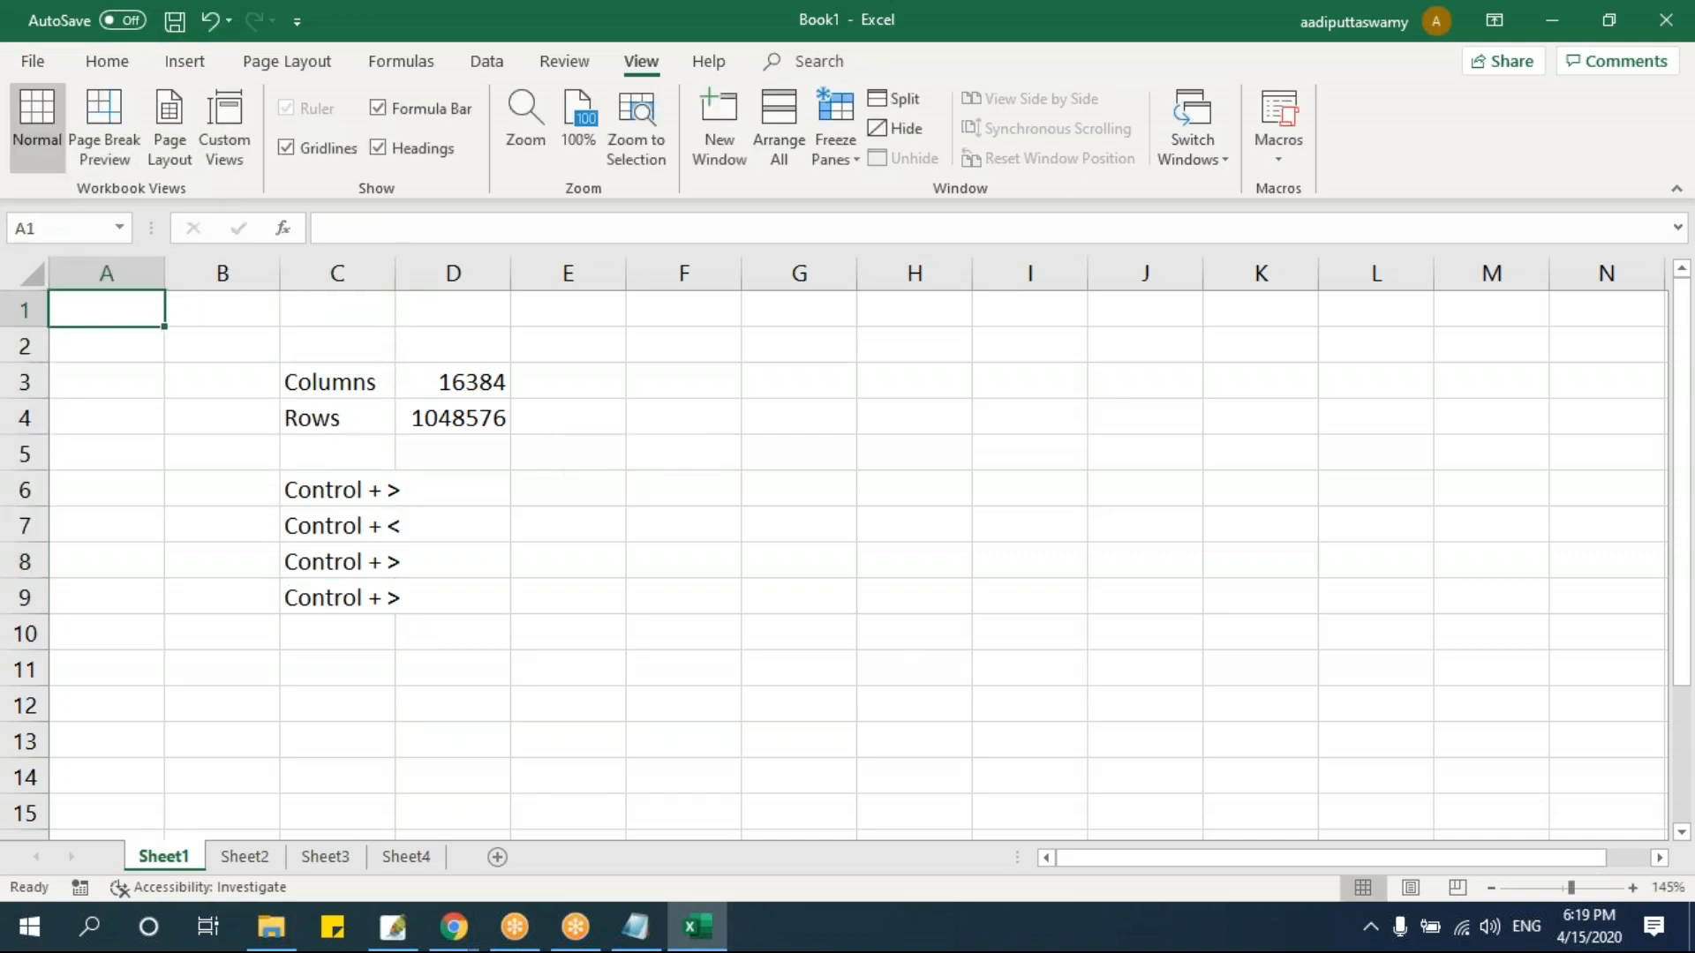
key("ctrl+Right")
key("ctrl+Left")
key("ctrl+Right")
key("ctrl+Left")
- Change the label in C8 to Control + V
double_click(389, 559)
left_click_drag(390, 560, 503, 562)
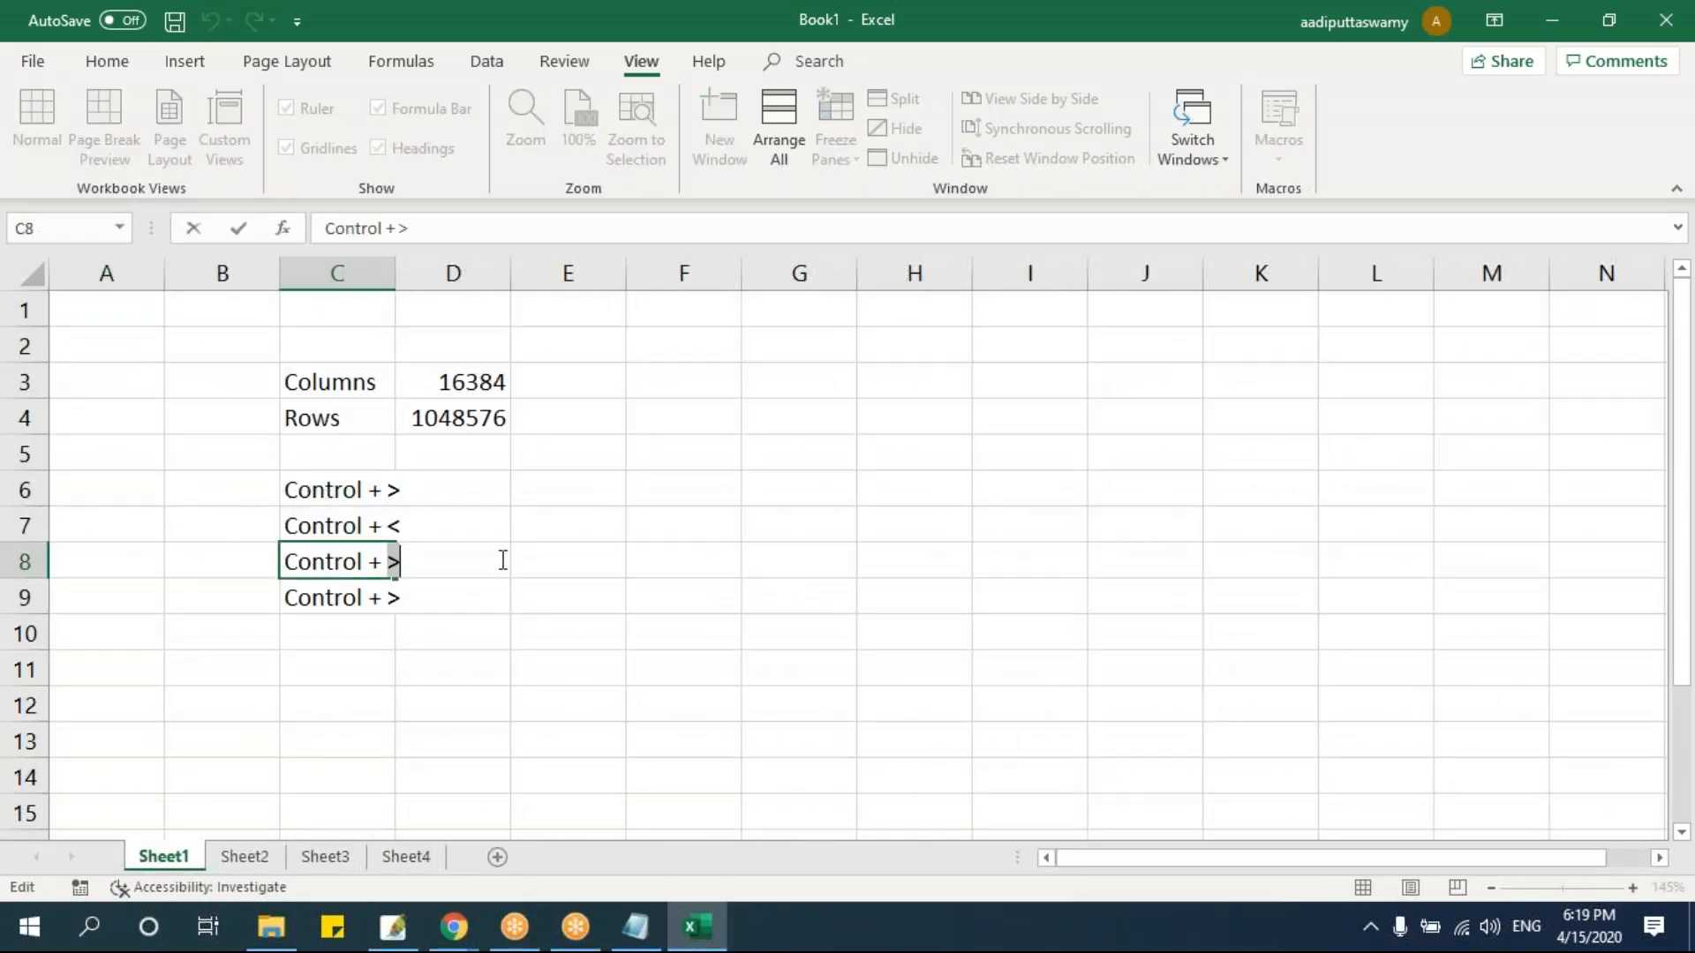
key("BackSpace")
type("V")
key("Return")
- Move to A1, jump to the worksheet's last row, and jump back to row 1
key("ctrl+Left")
key("ctrl+Up")
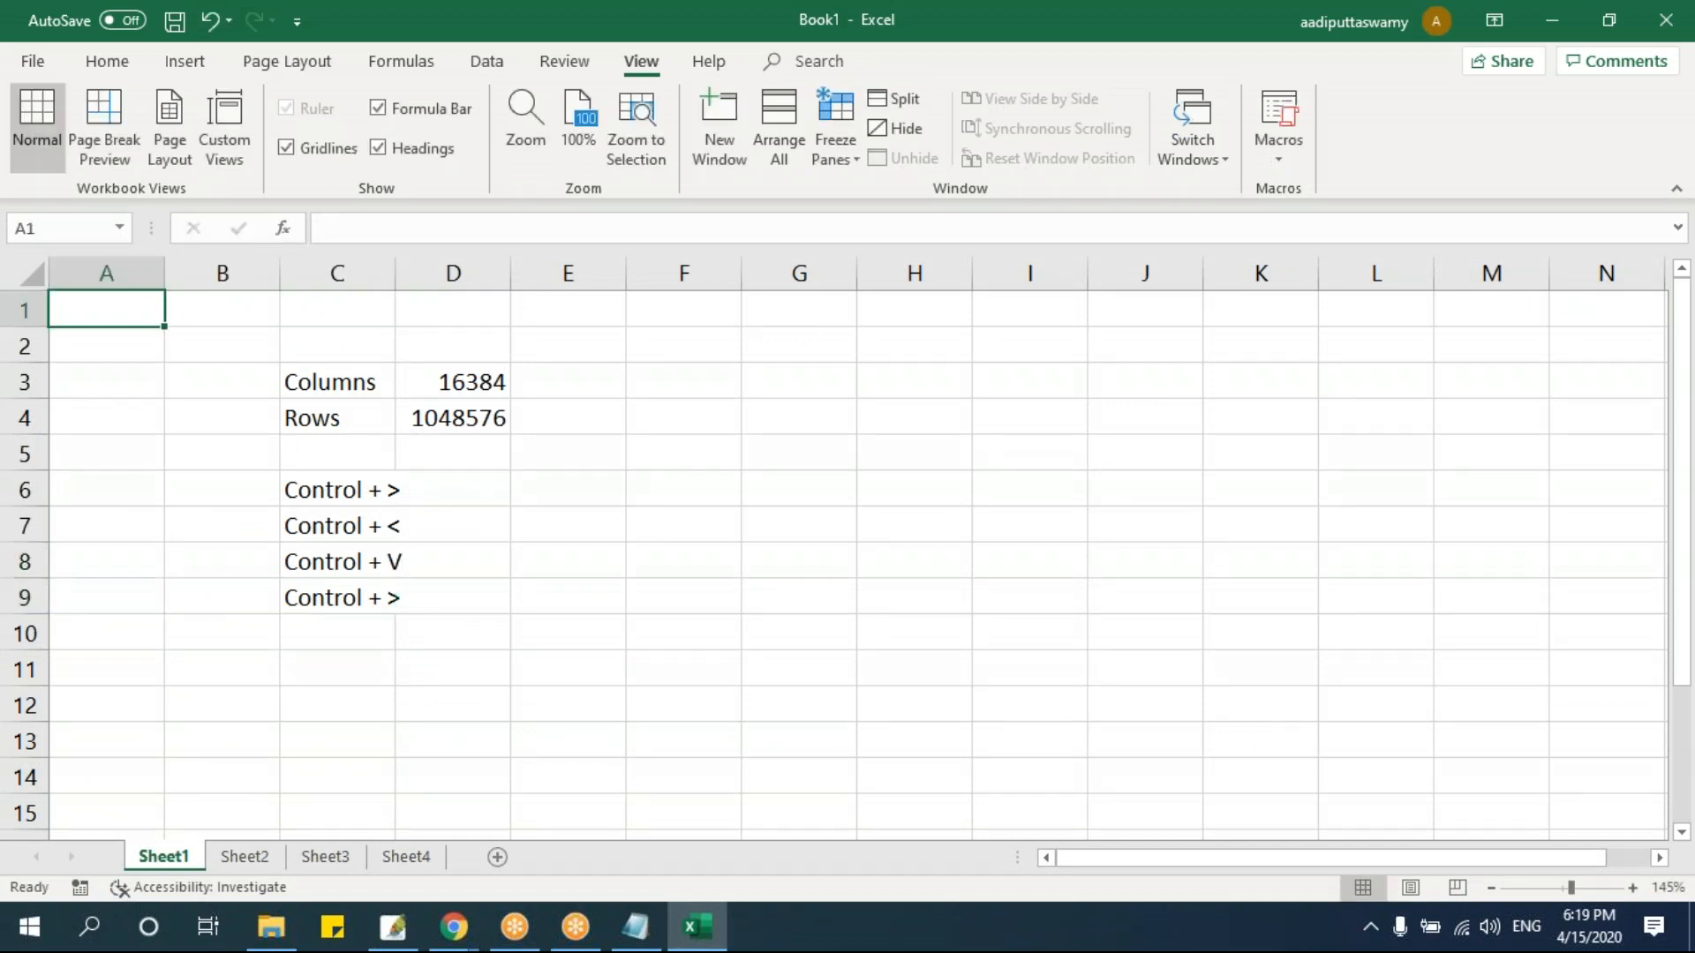
key("ctrl+Down")
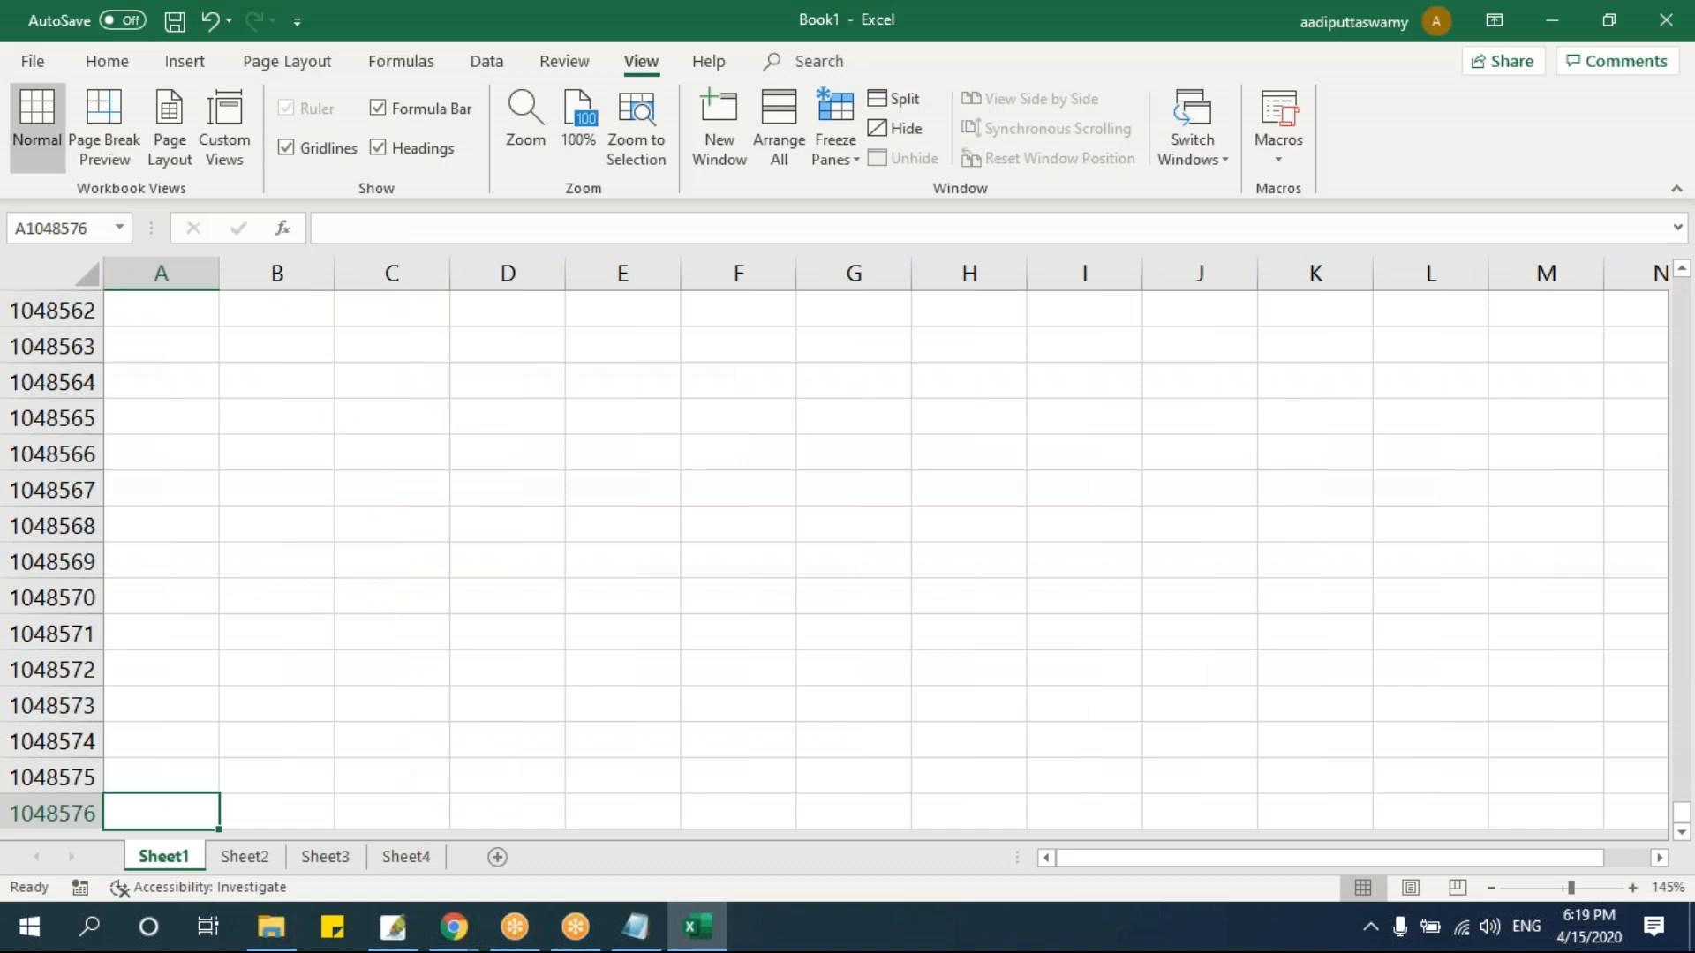
key("ctrl+Up")
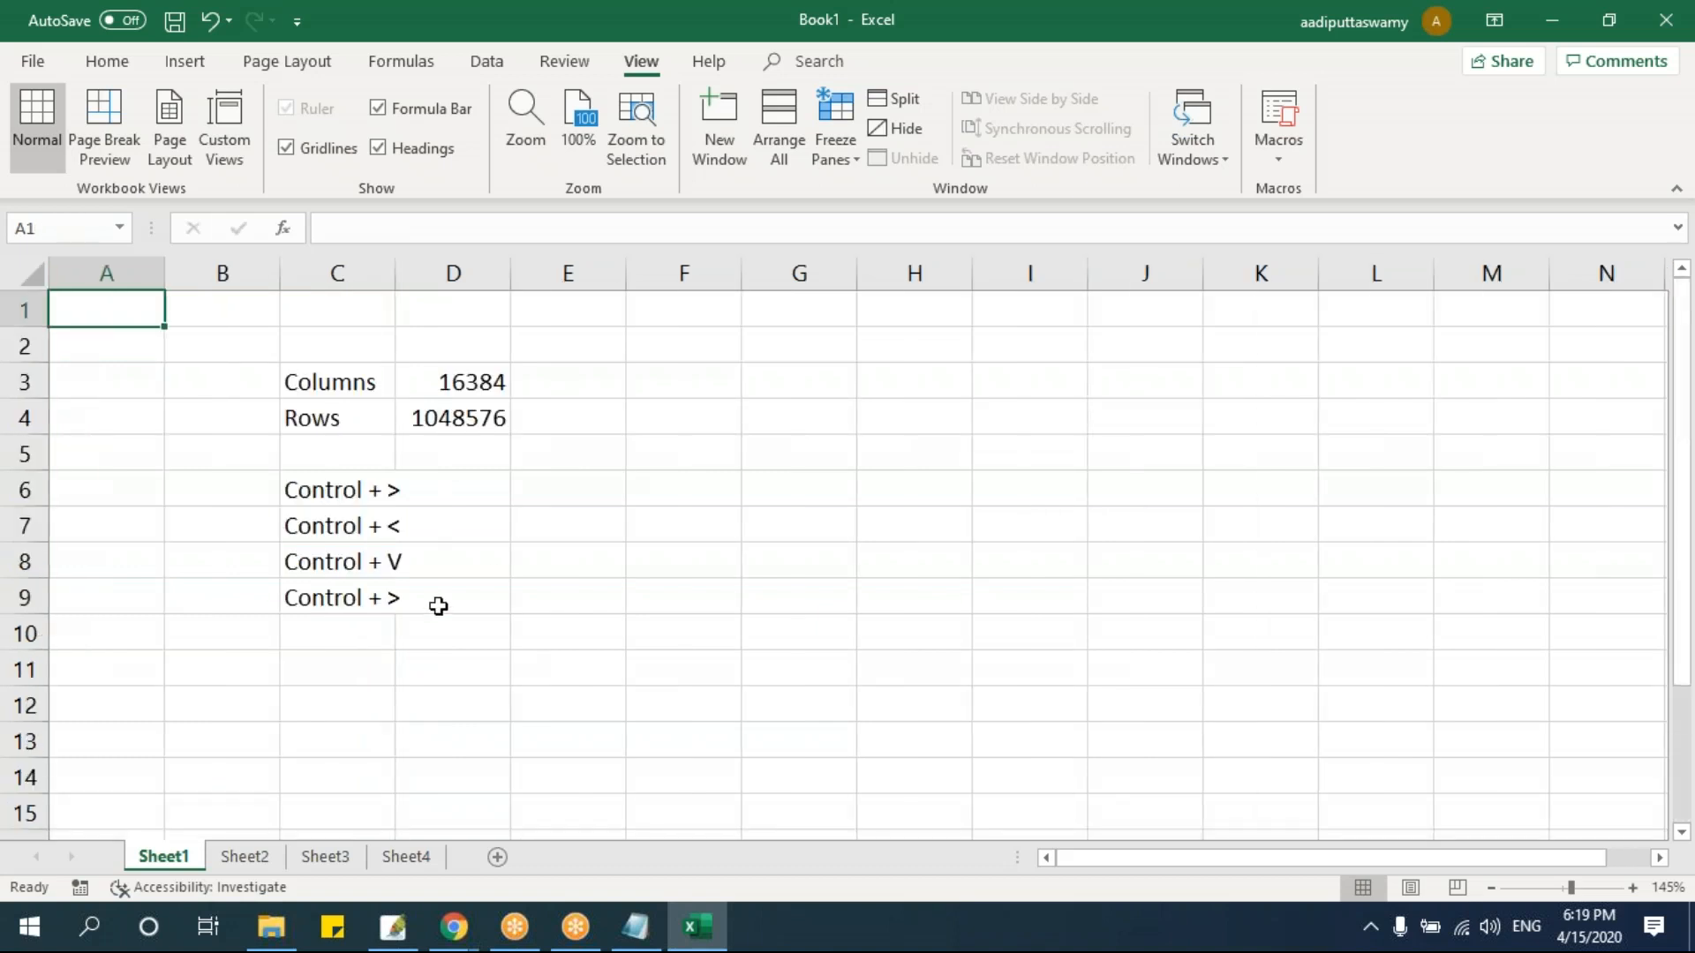
- Change the label in C9 to Control + ^
double_click(336, 598)
left_click_drag(387, 598, 566, 594)
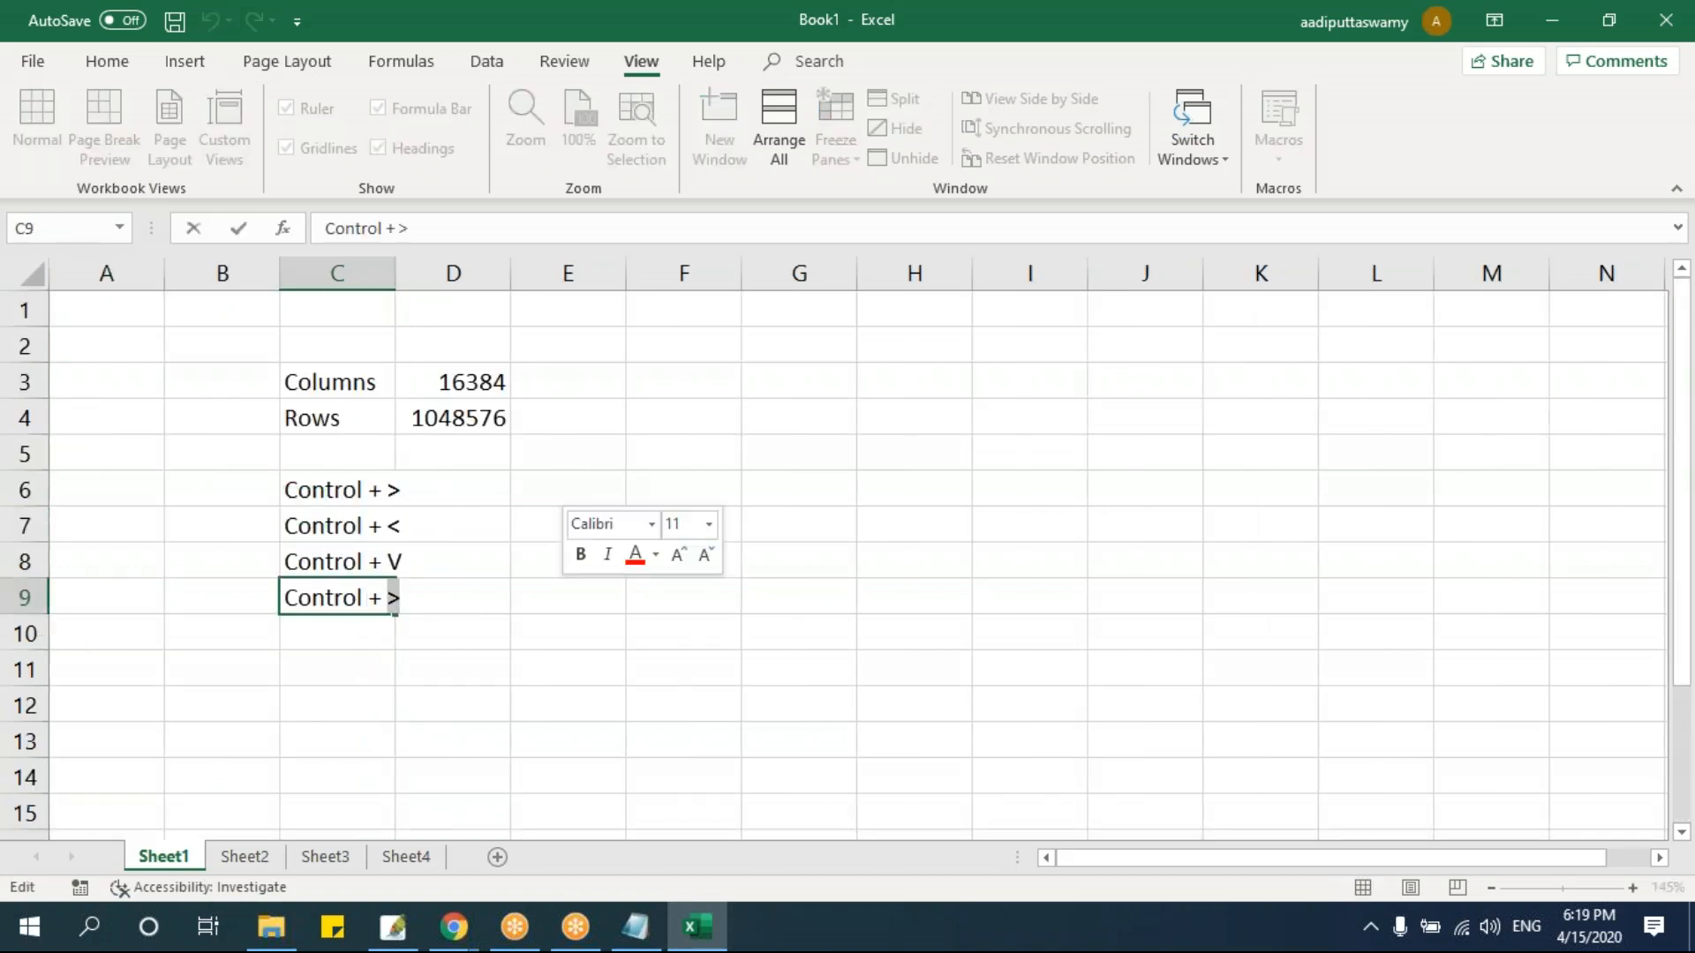
type("^")
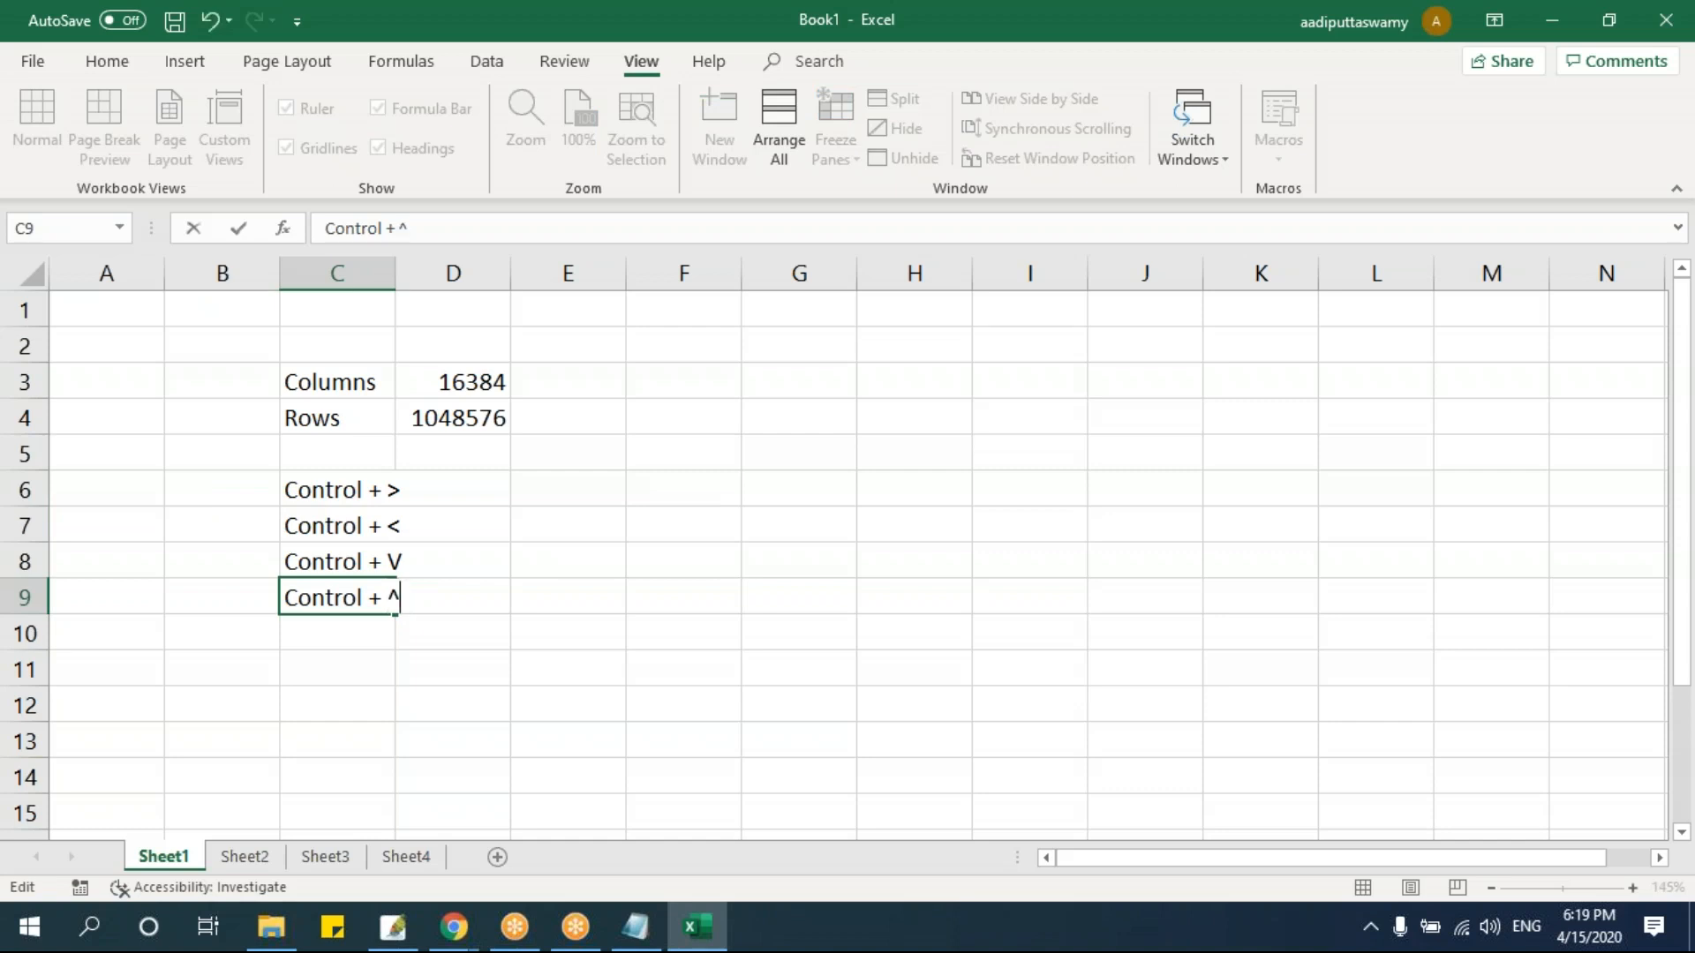
key("Return")
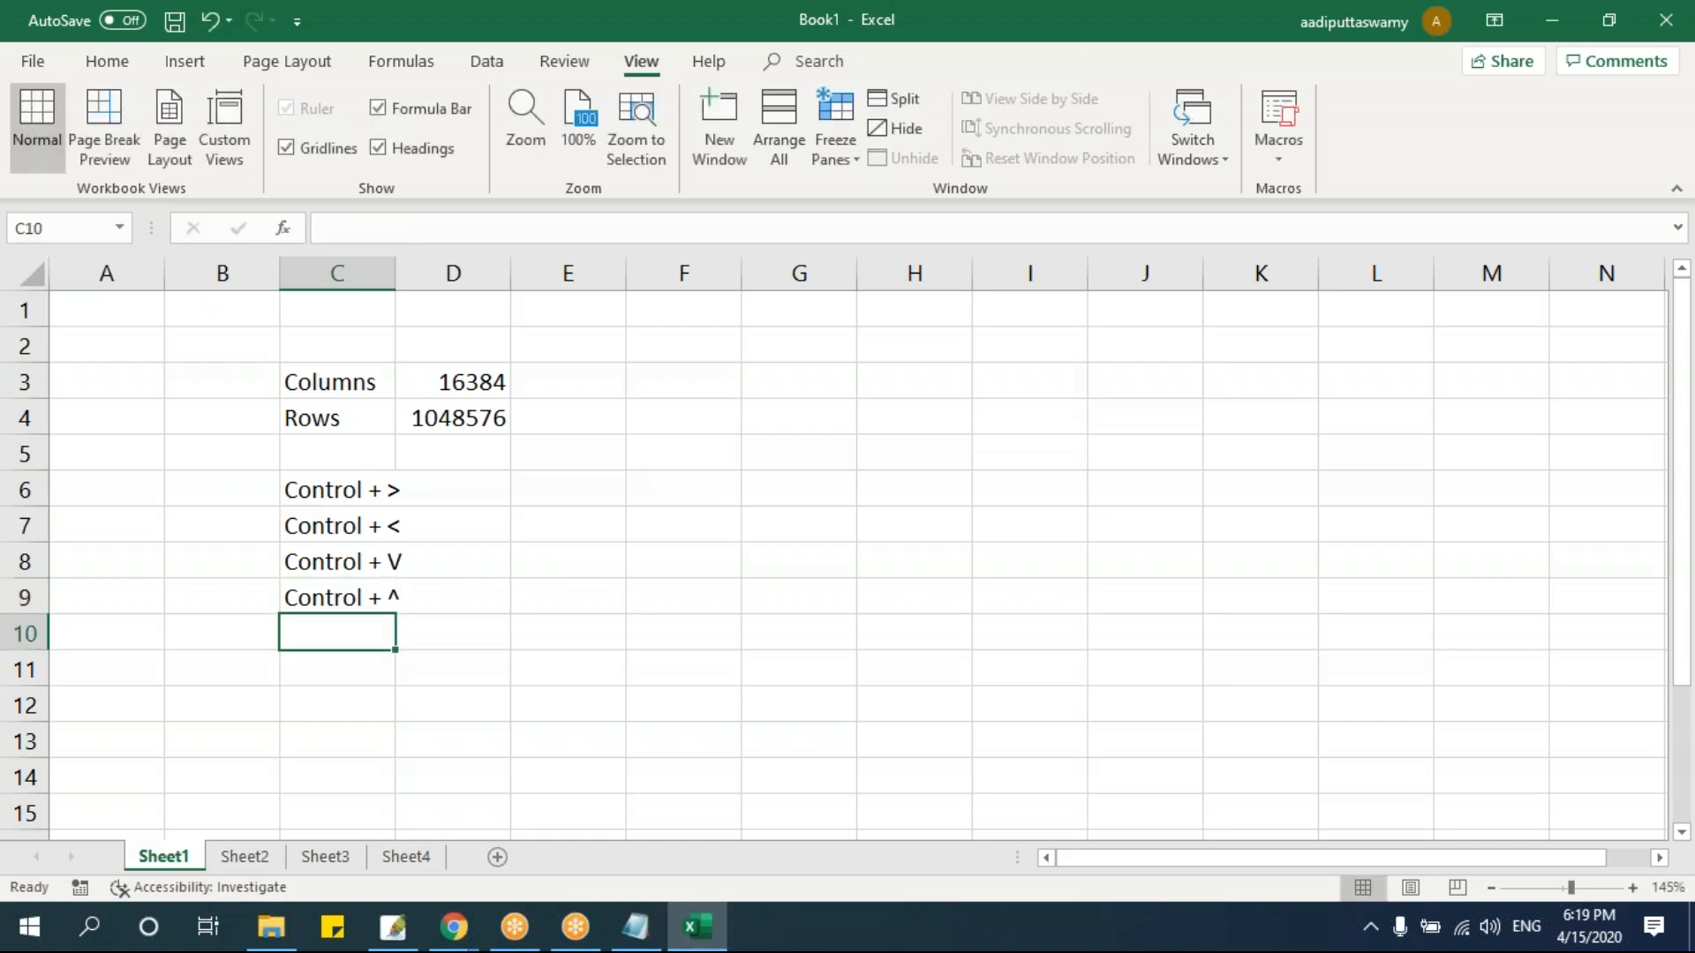
- From column A beside the labels, jump up to A1, down to the last row, and back up
left_click(124, 618)
key("ctrl+Up")
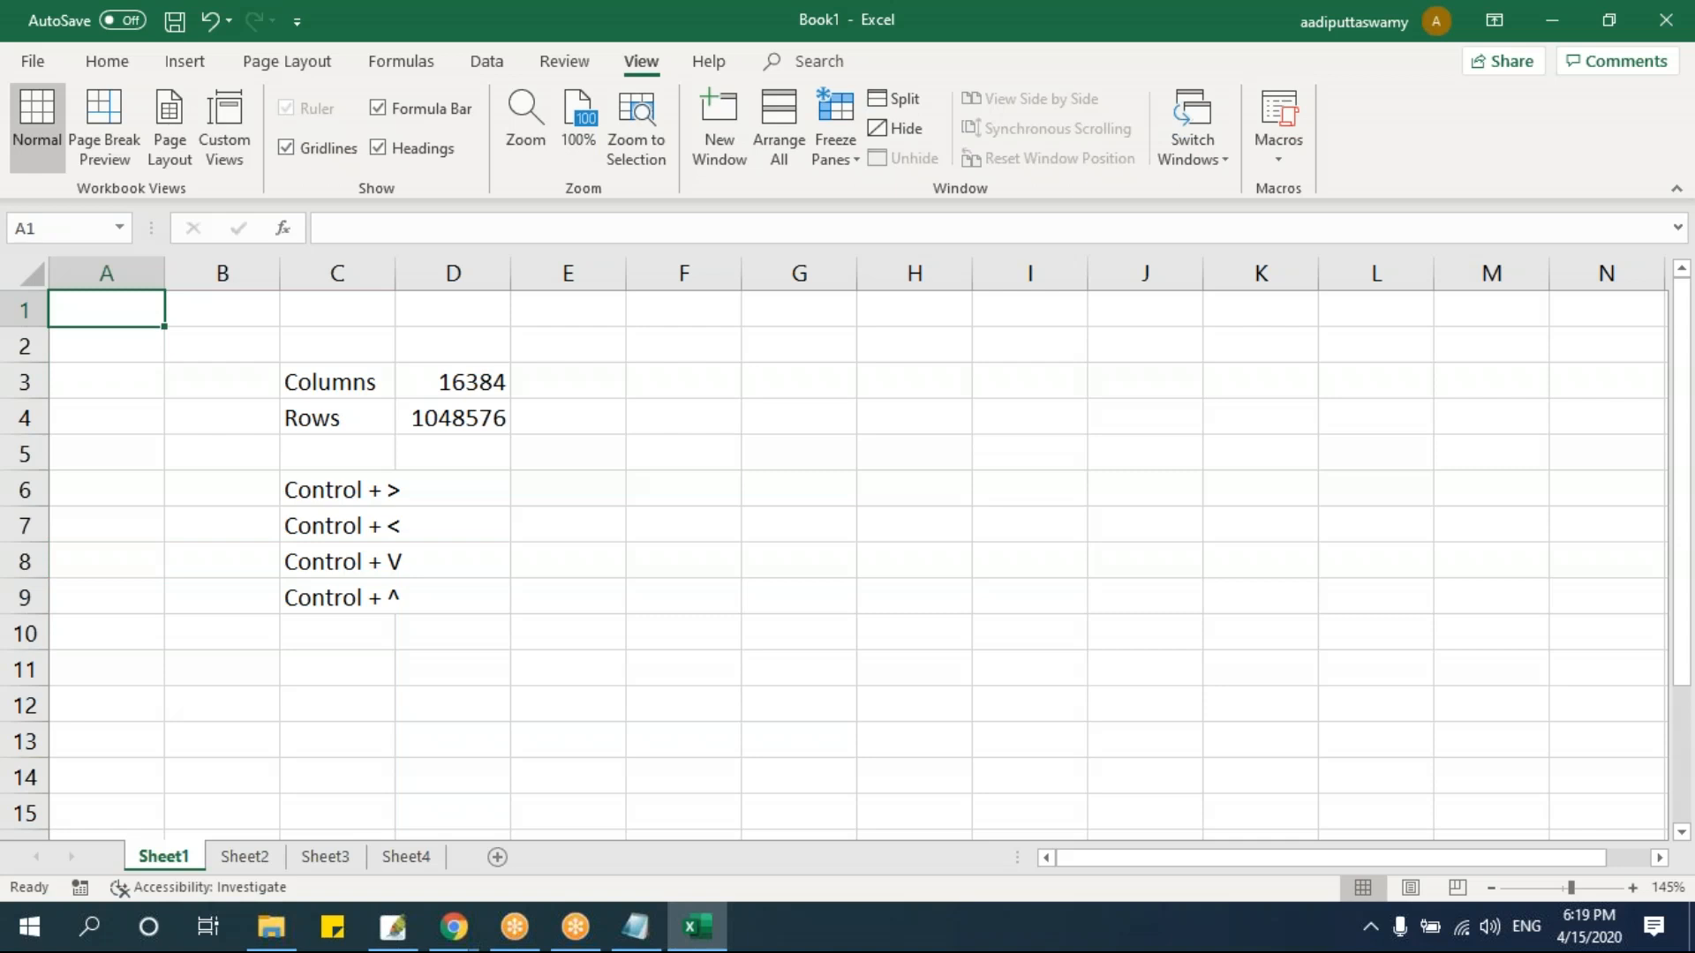
key("ctrl+Down")
key("ctrl+Up")
- Enter Stop in G1 and jump to it along row 1 from cell A1
left_click(828, 315)
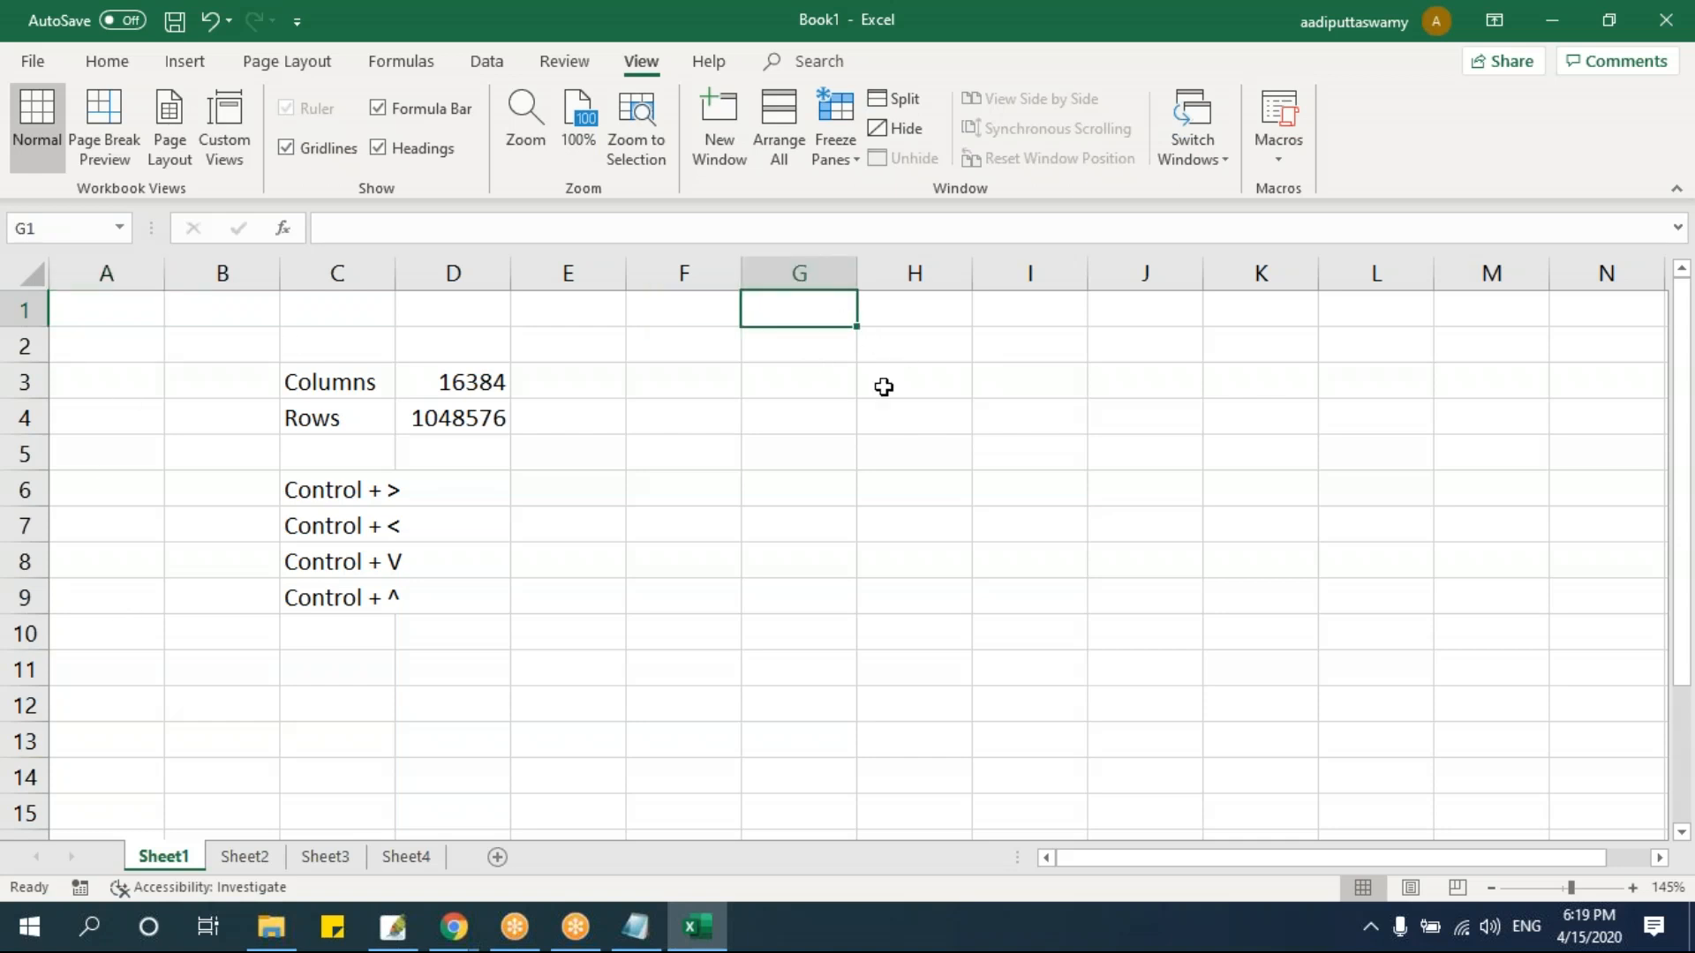
type("Stop")
key("Return")
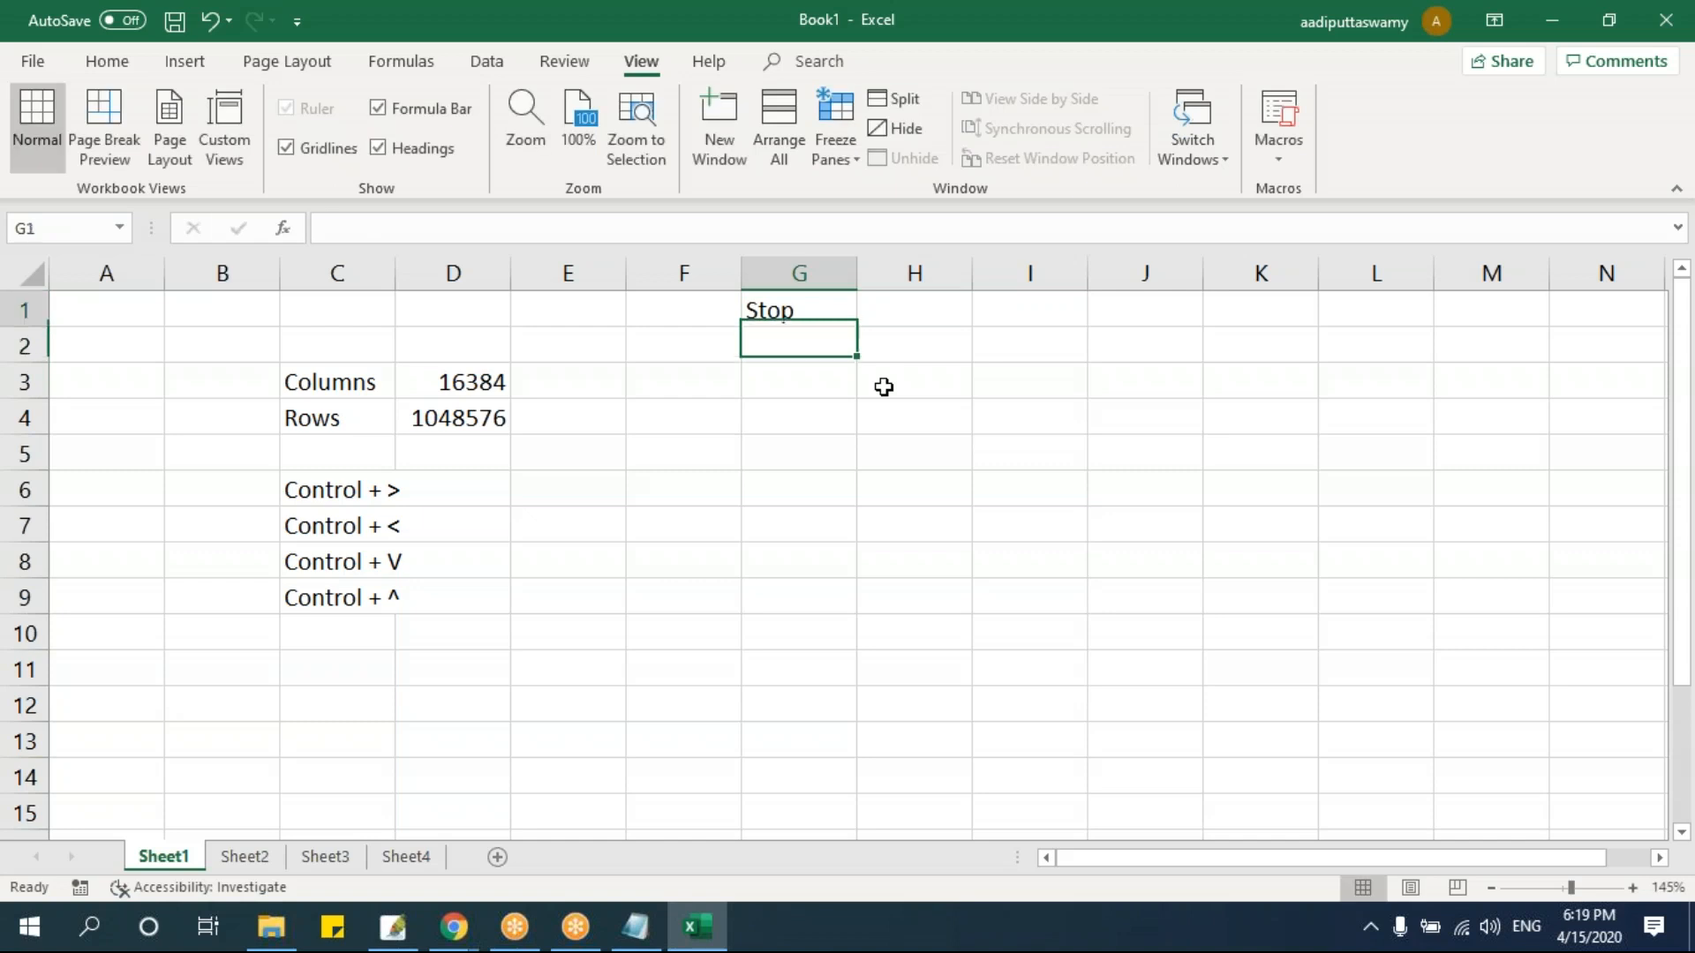
key("ctrl+Home")
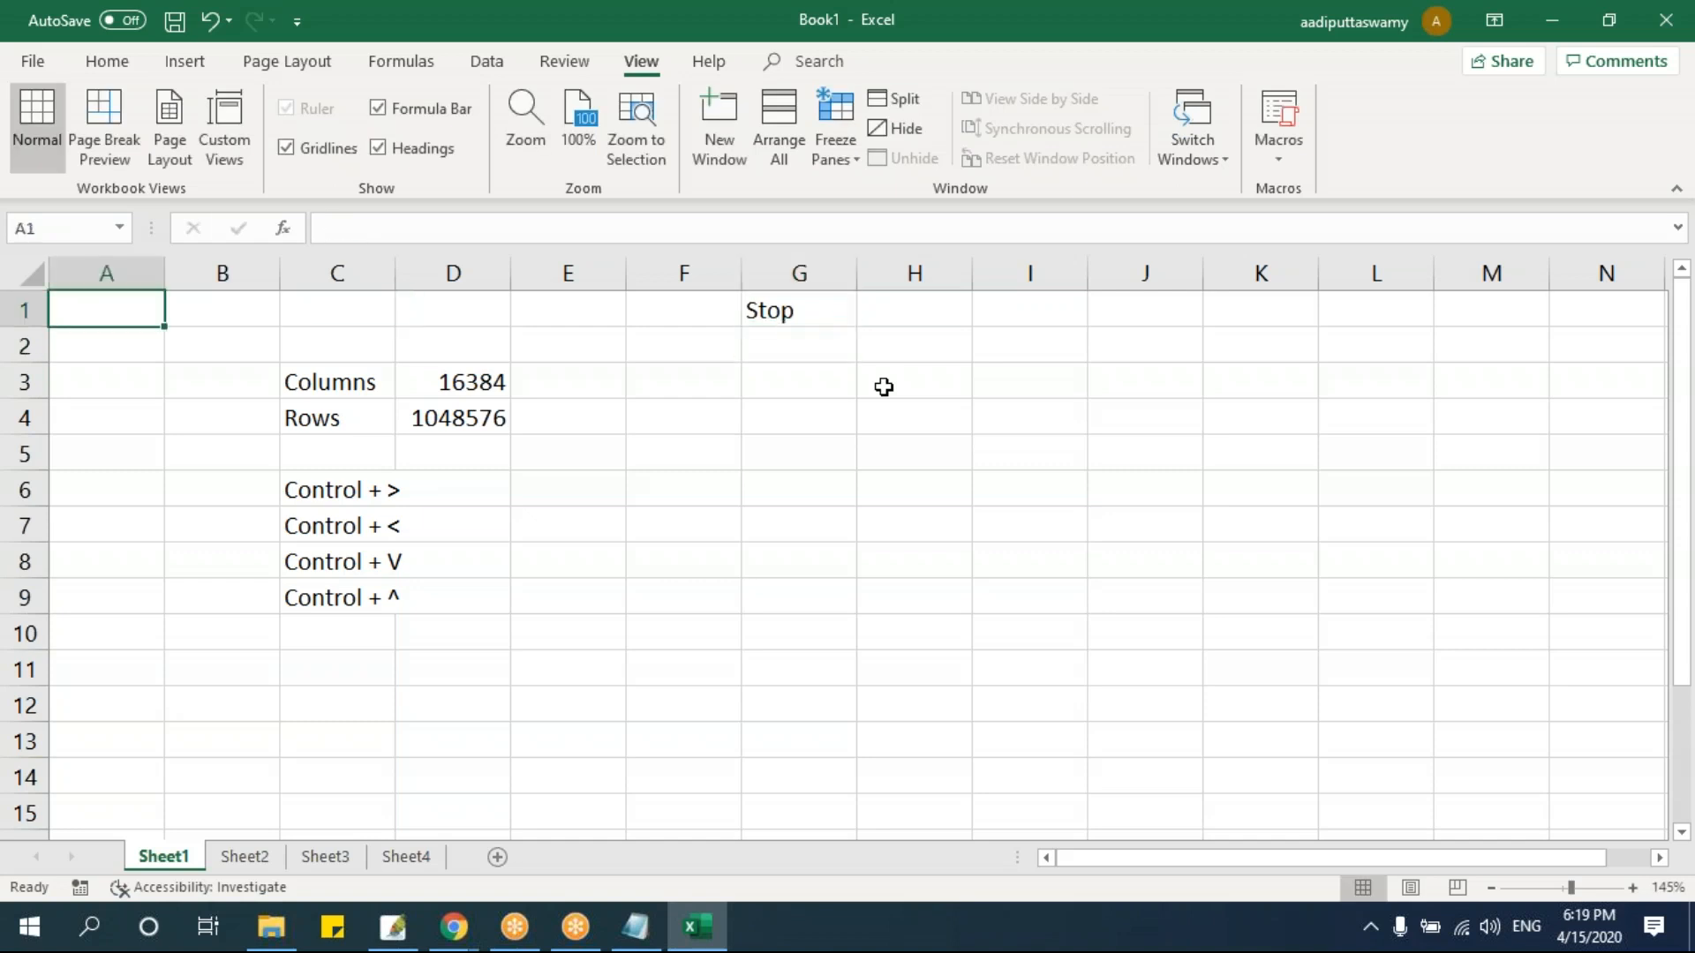
key("ctrl+Right")
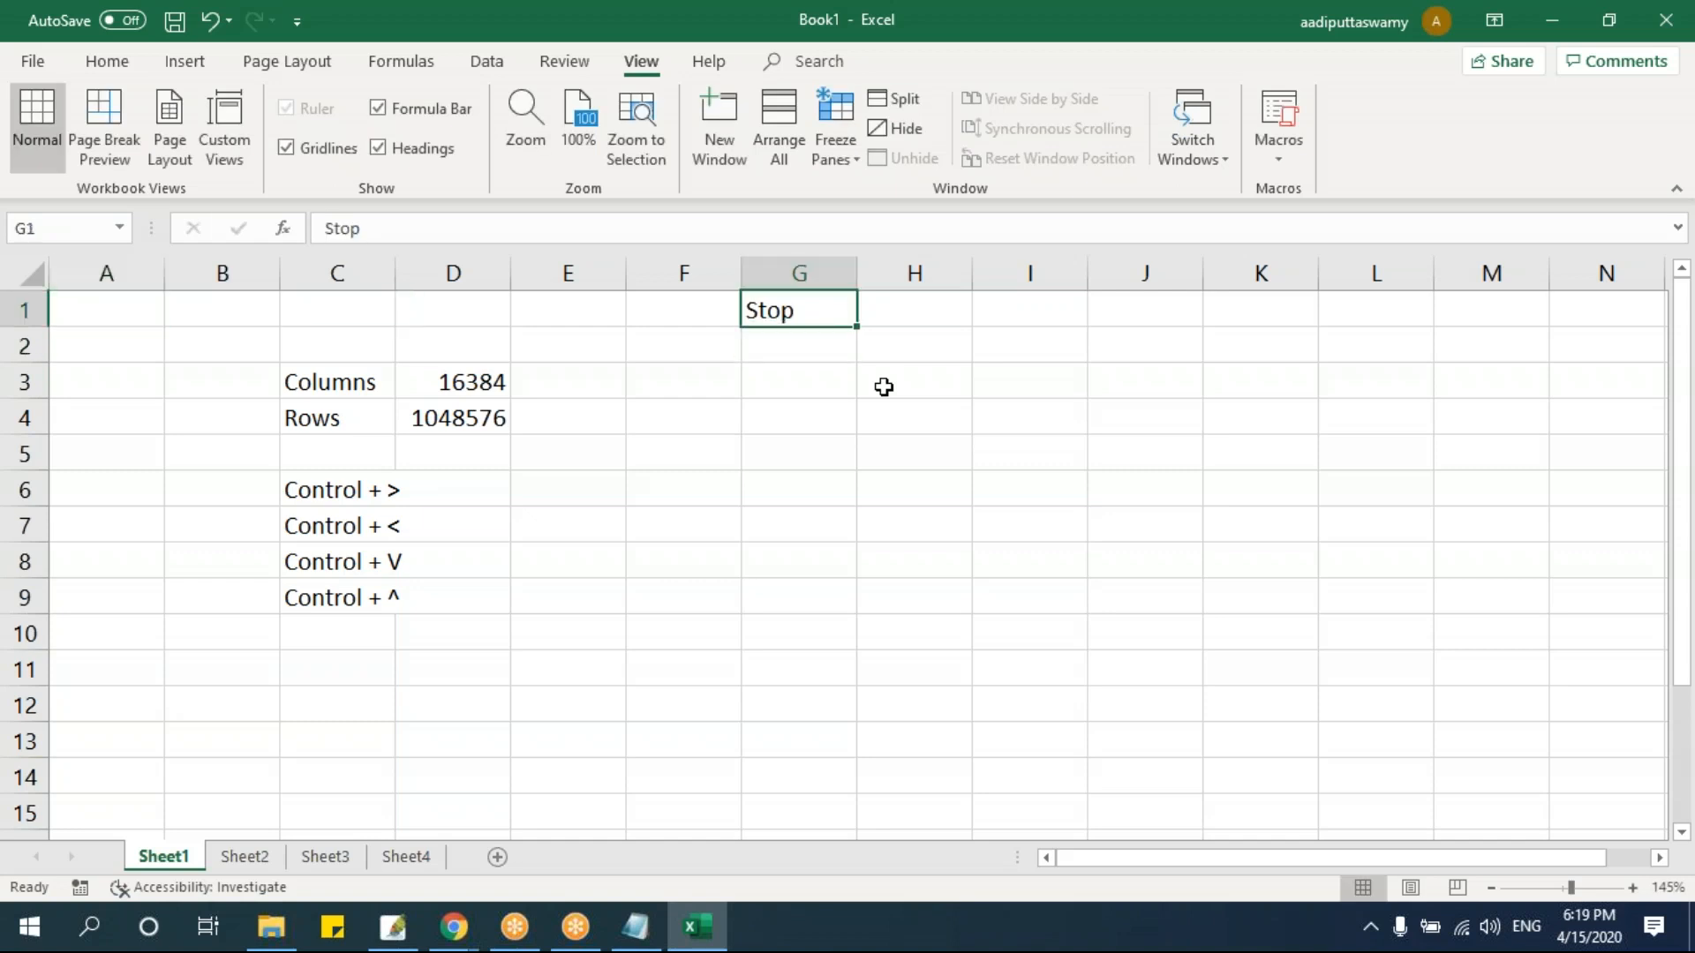
- Enter Stop2 in cell J1, three columns past the Stop cell
key("Right")
key("Right")
key("Right")
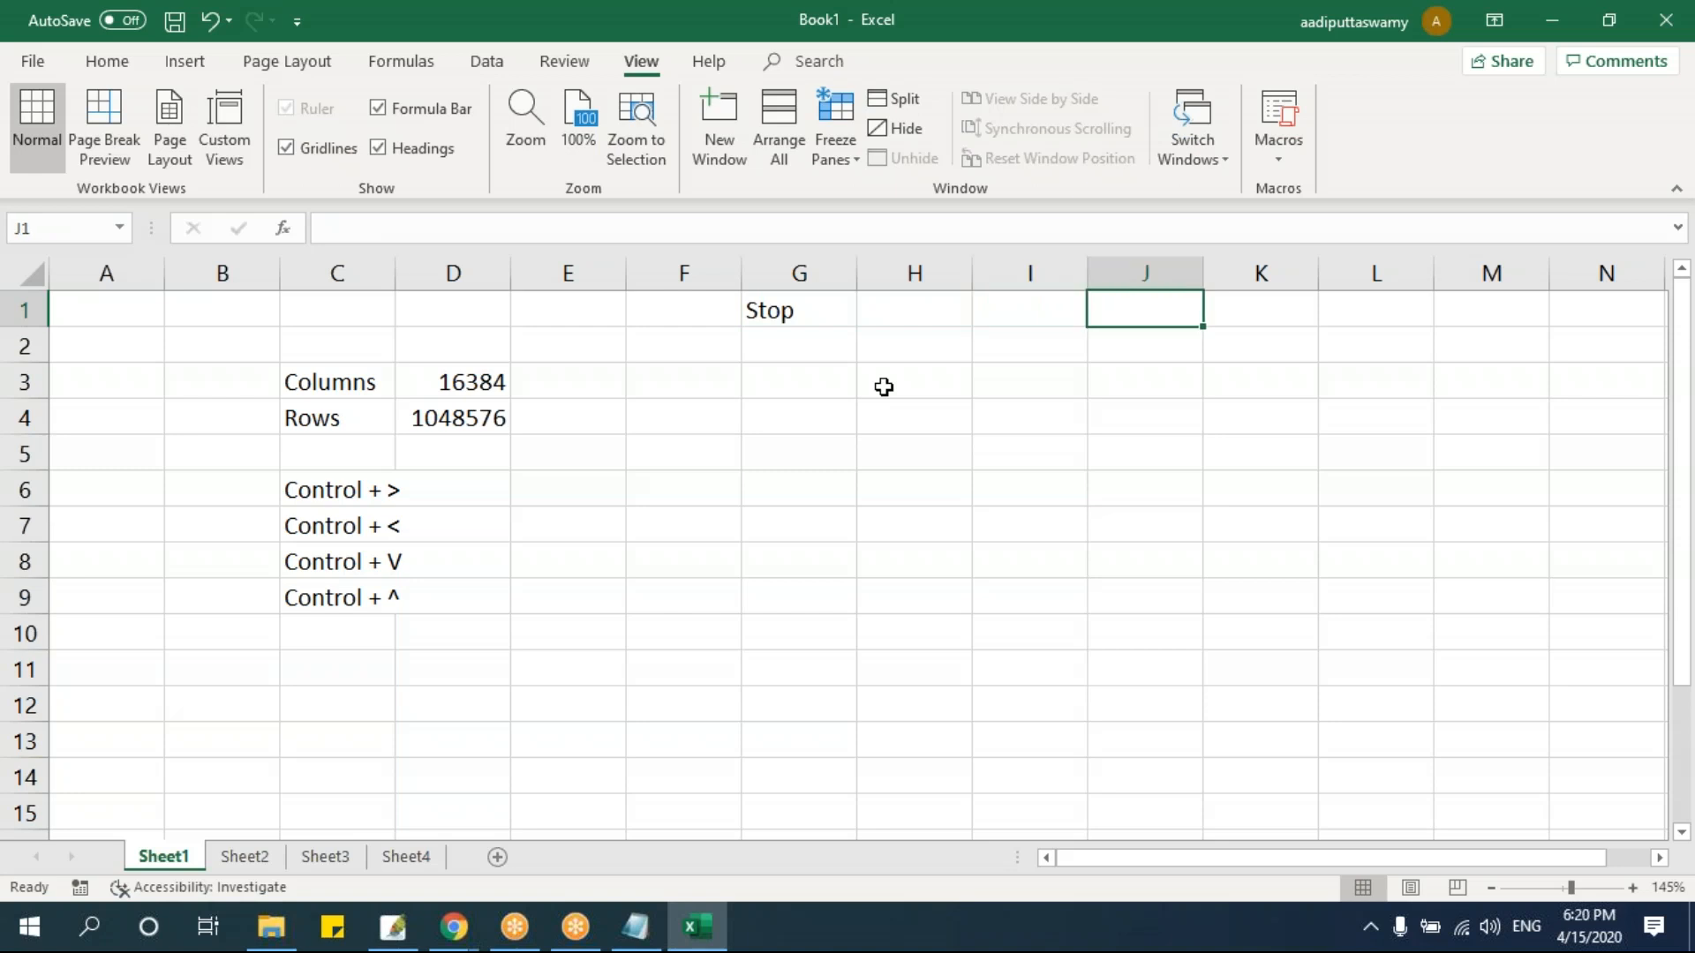
type("Stop2")
key("Return")
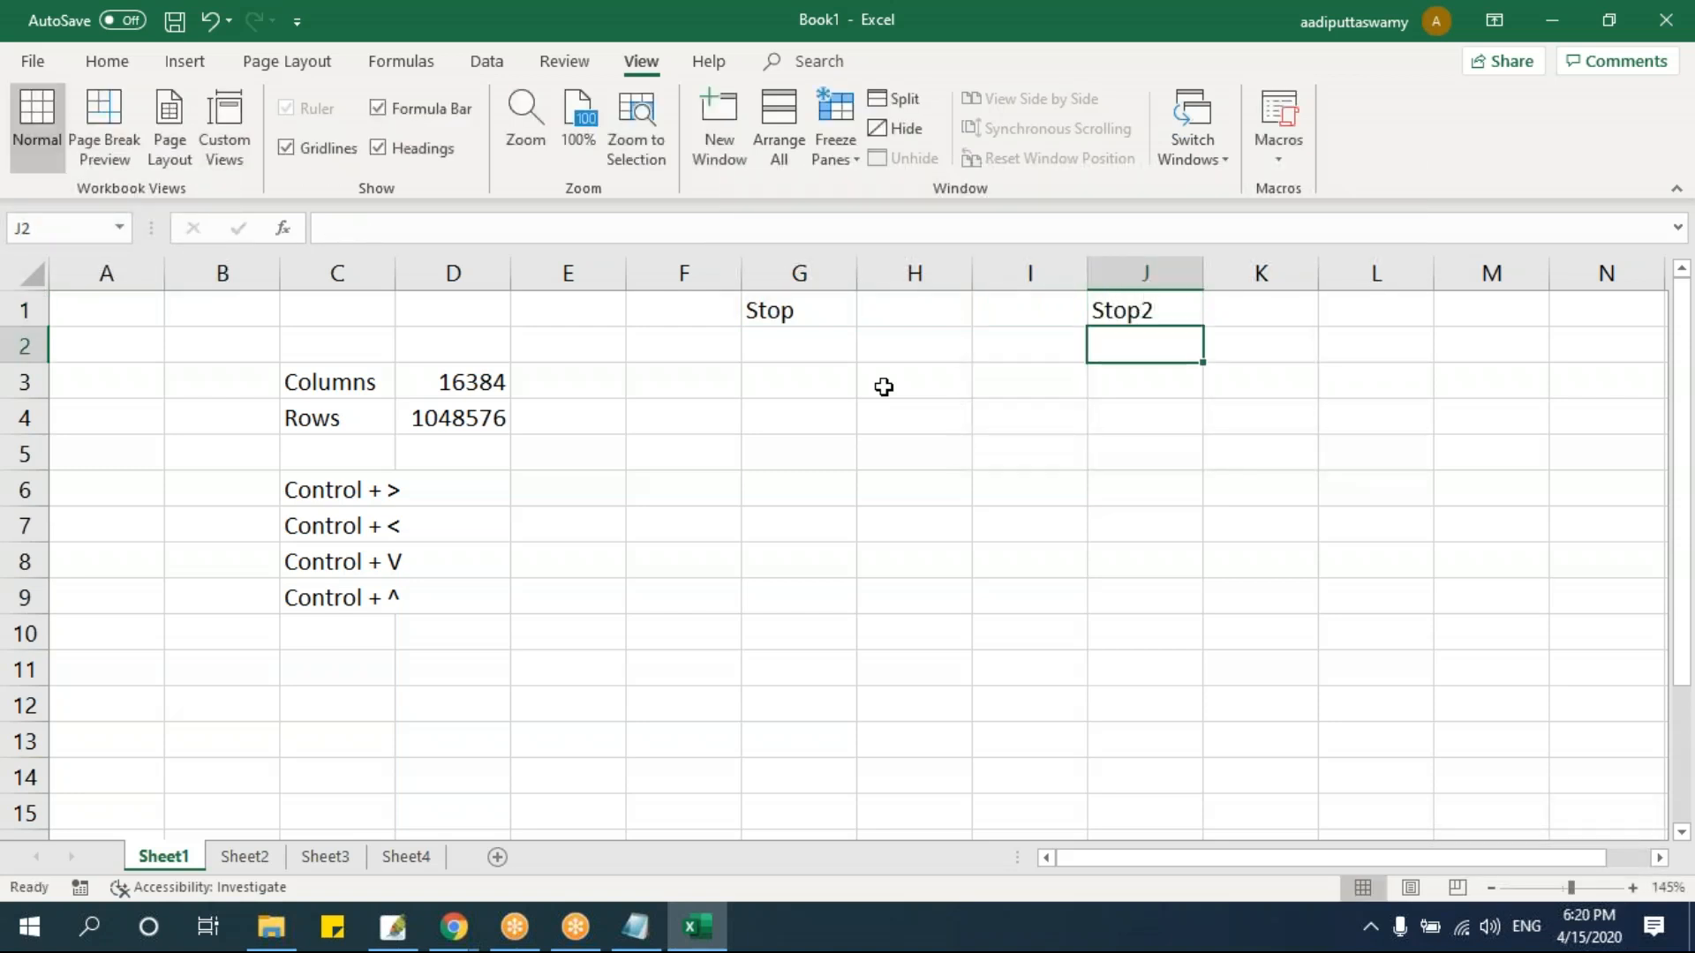
- From A1, jump through Stop and Stop2 to the last column and back, and review the limits in D3 and D4
key("Left")
key("Left")
key("Left")
key("Left")
key("ctrl+Home")
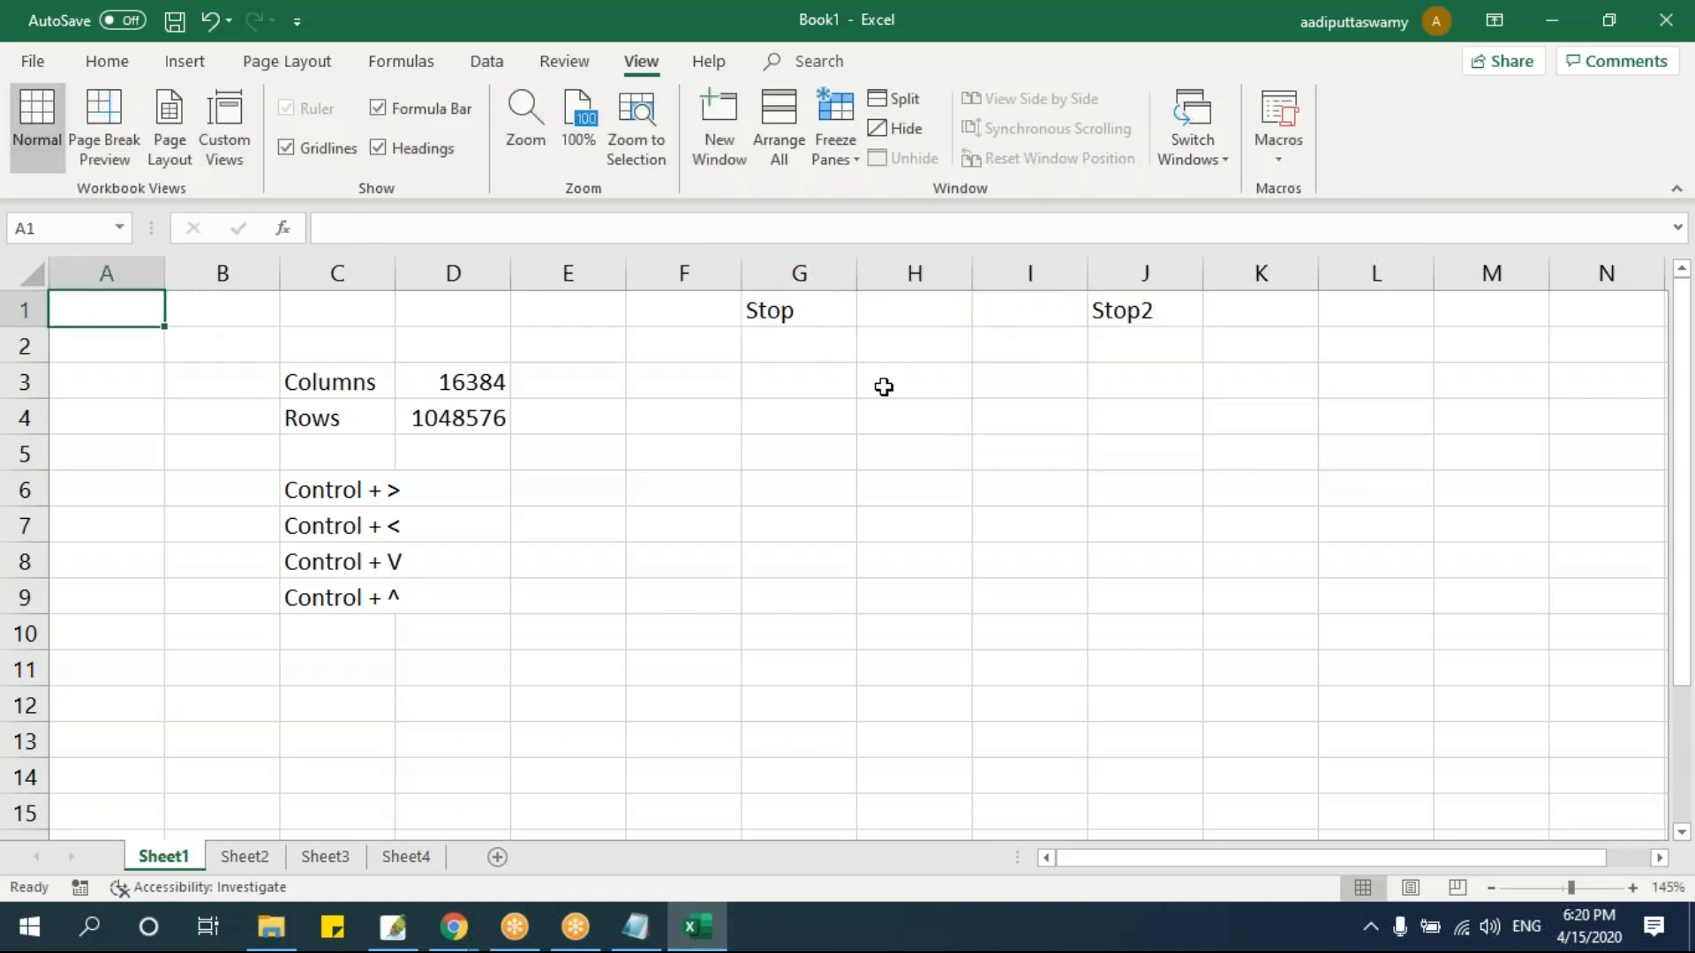
key("ctrl+Right")
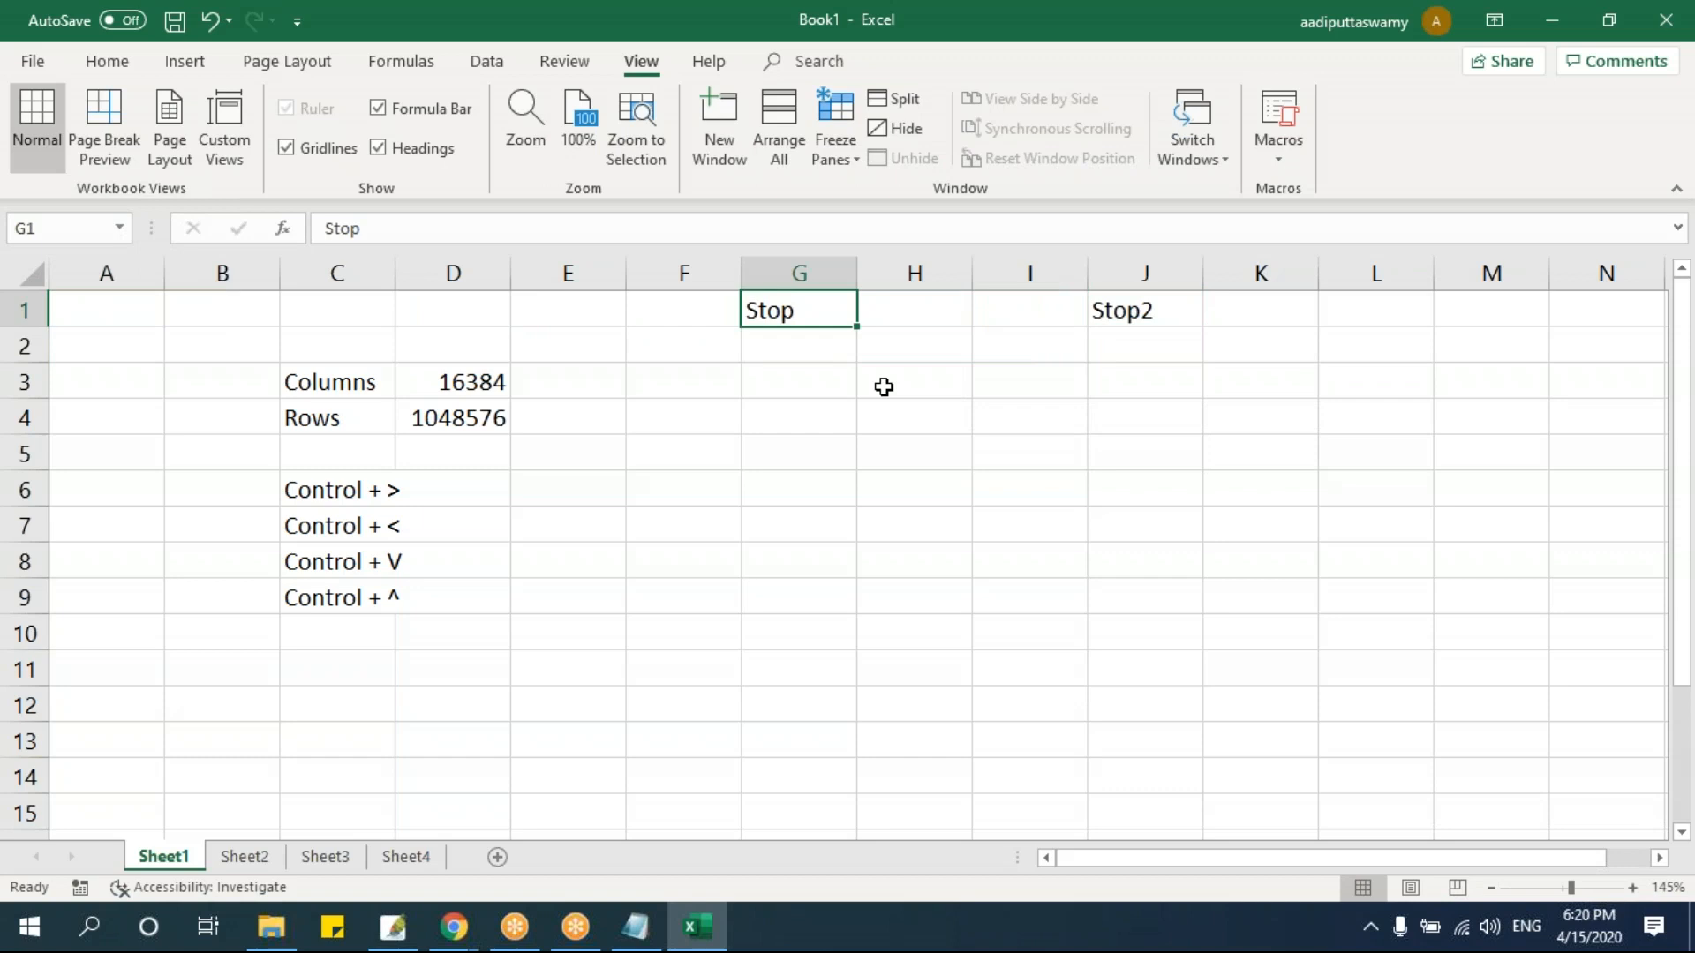
key("ctrl+Right")
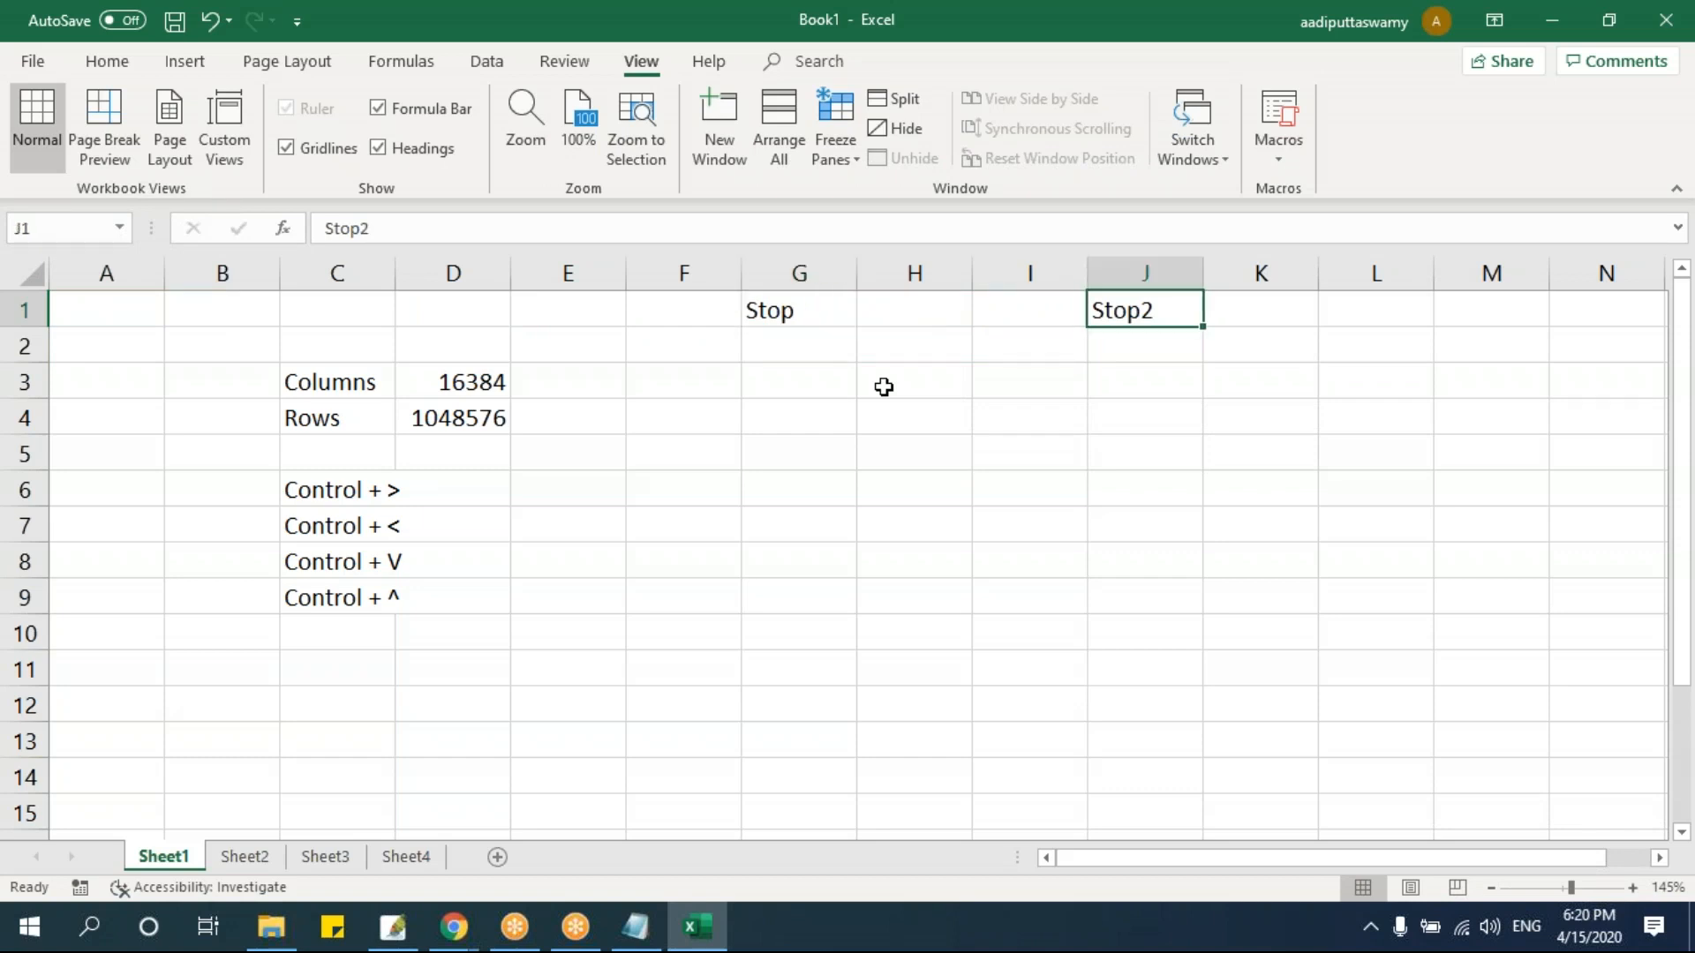
key("ctrl+Right")
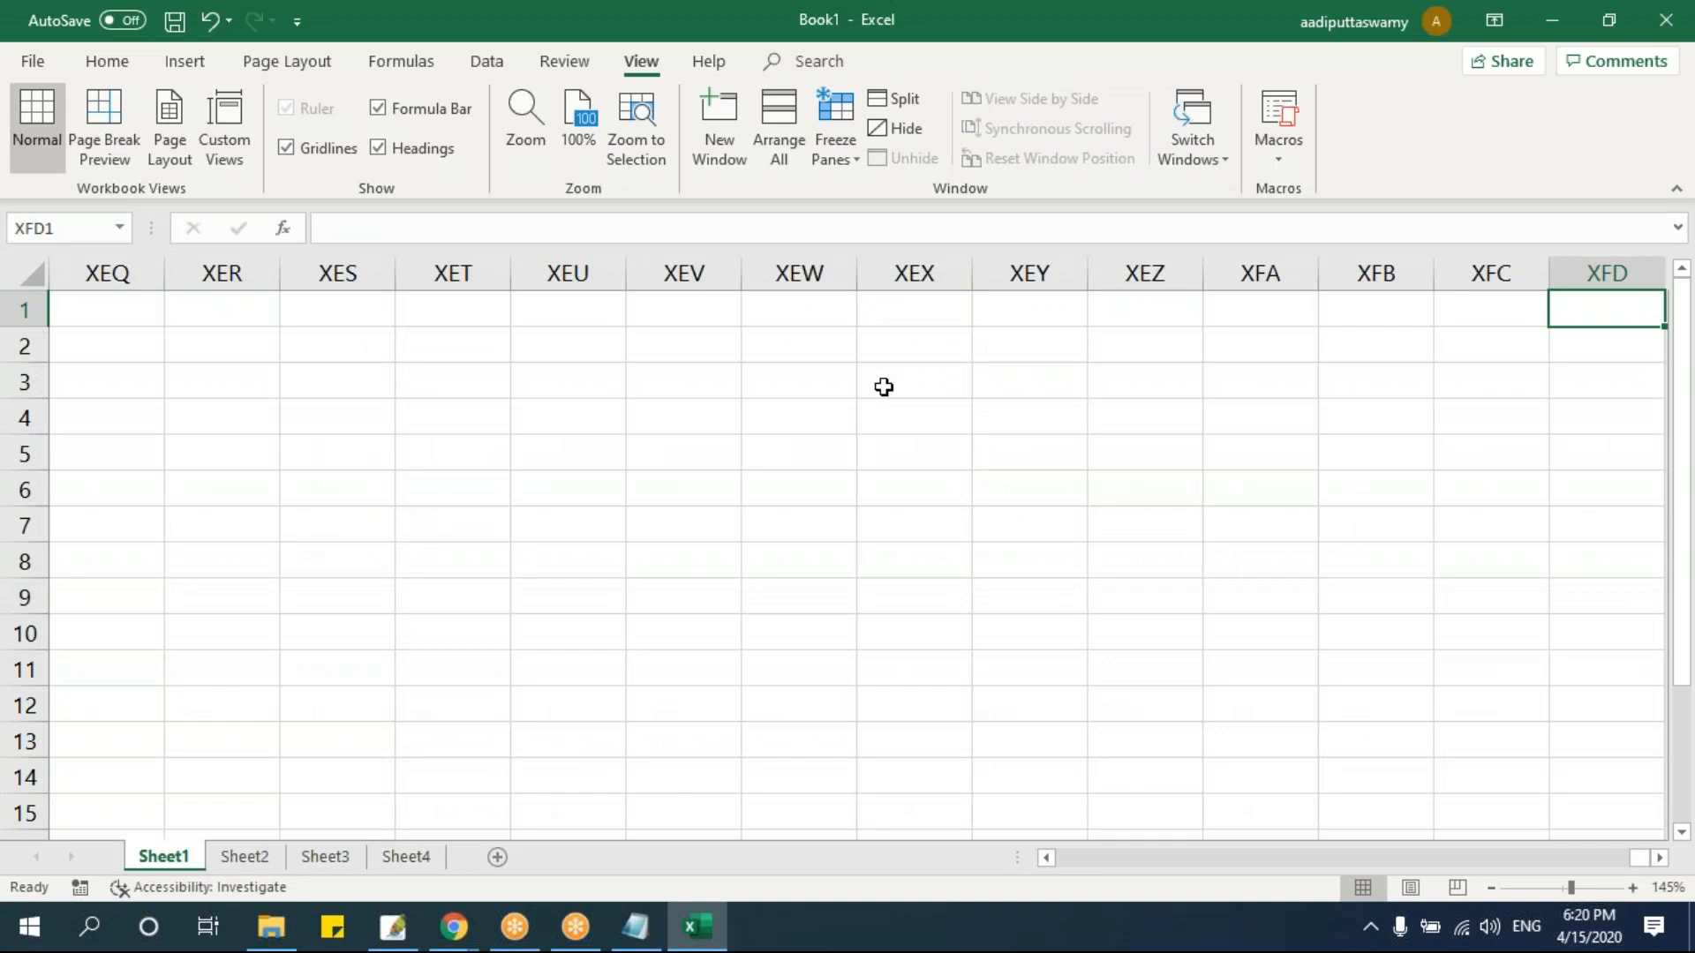
key("ctrl+Left")
key("ctrl+Left")
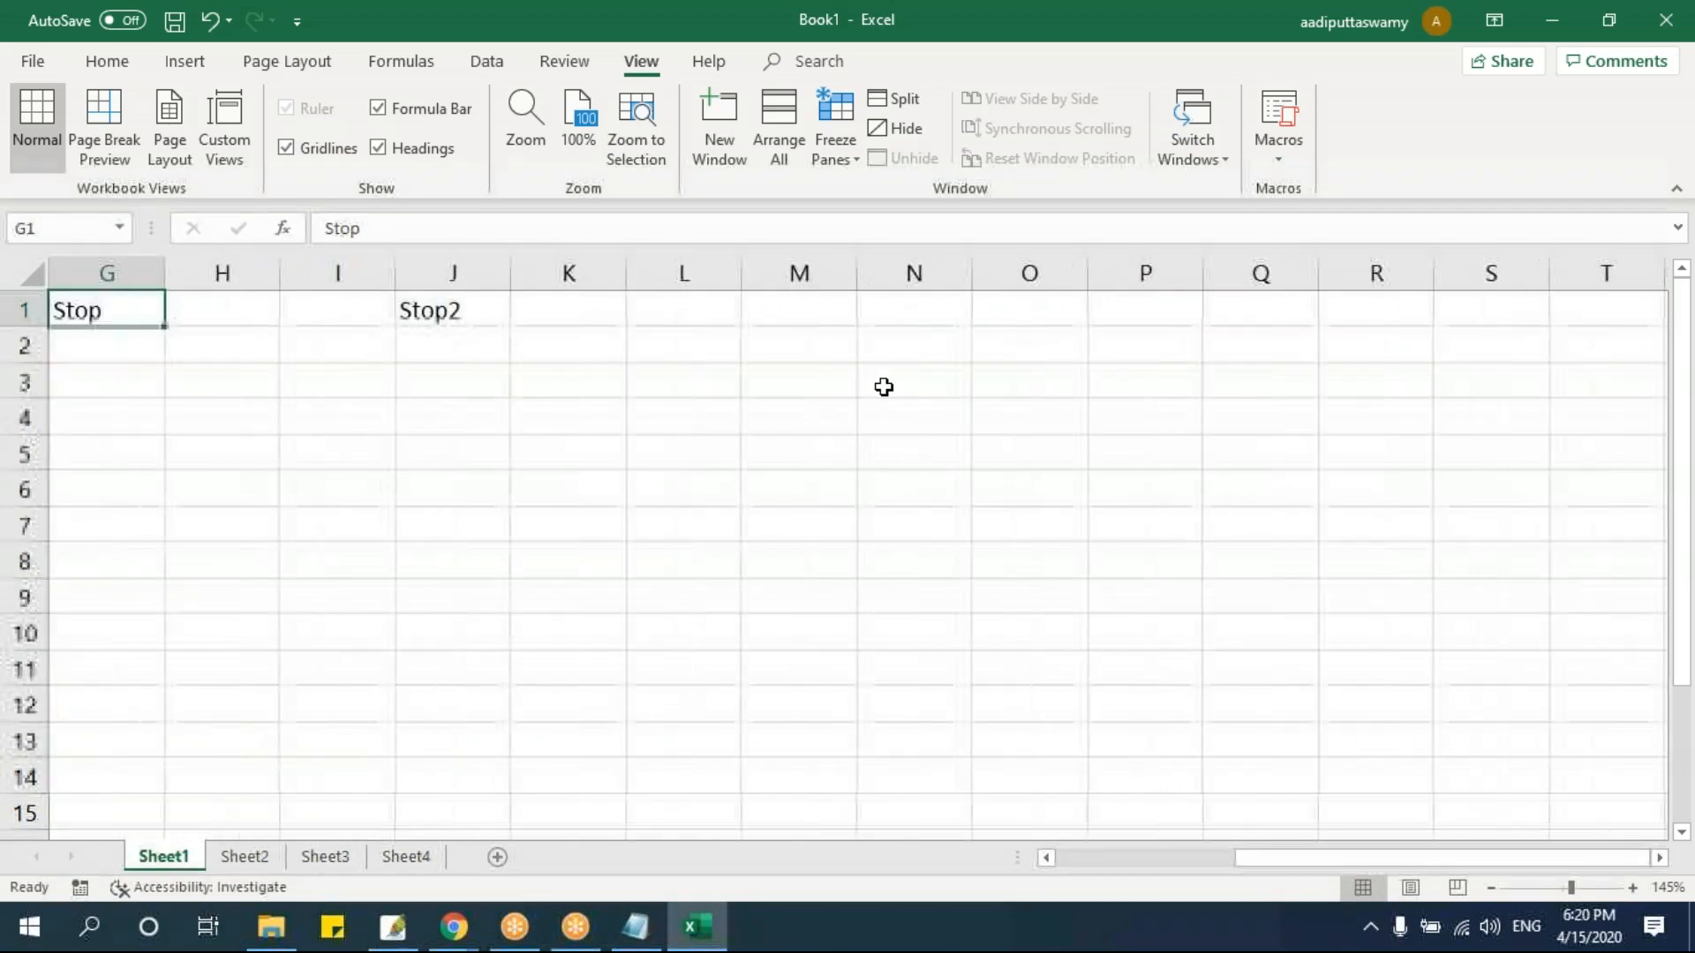
key("ctrl+Left")
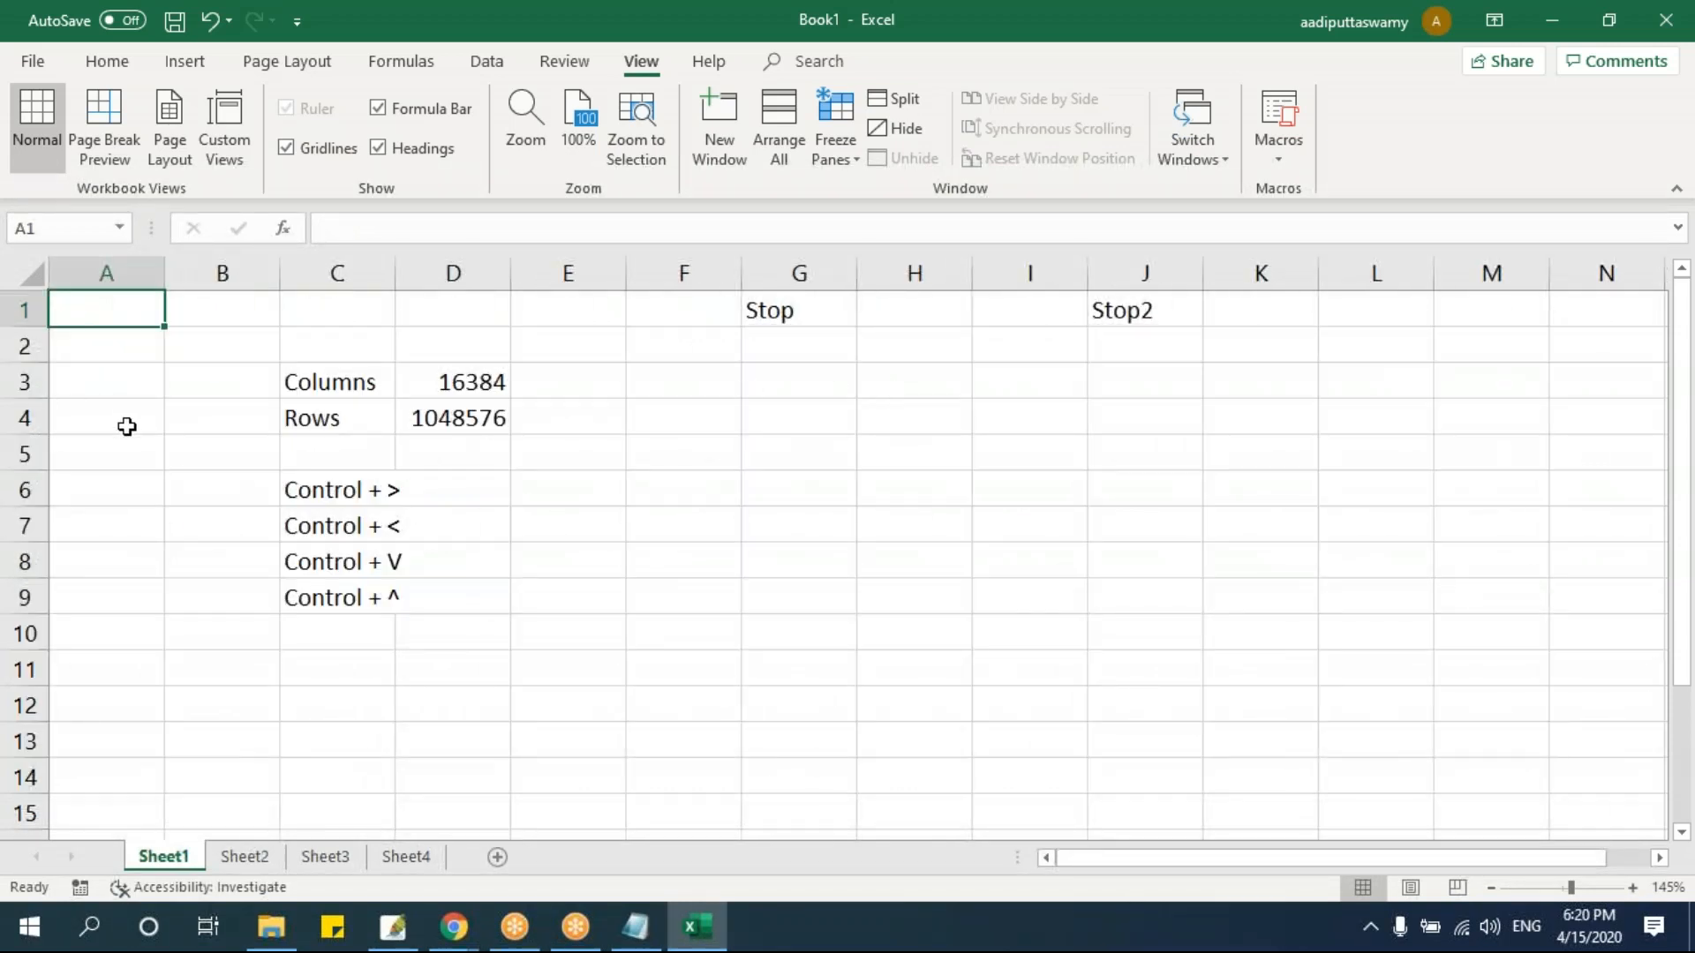
left_click(451, 382)
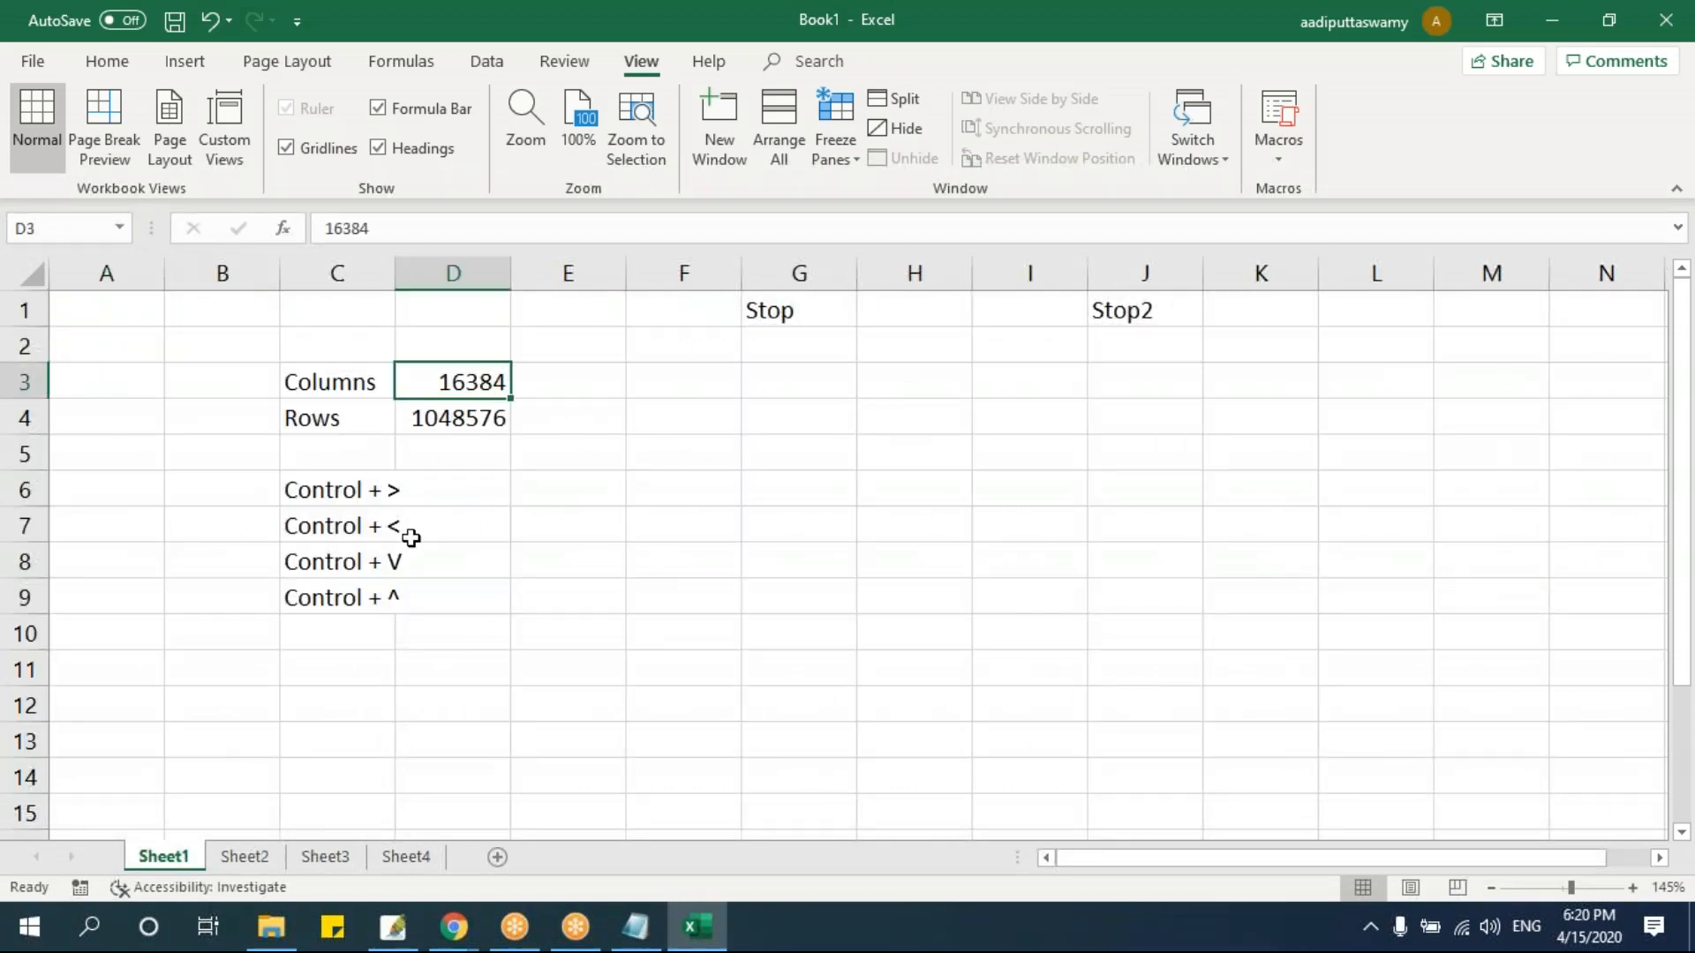
left_click(447, 422)
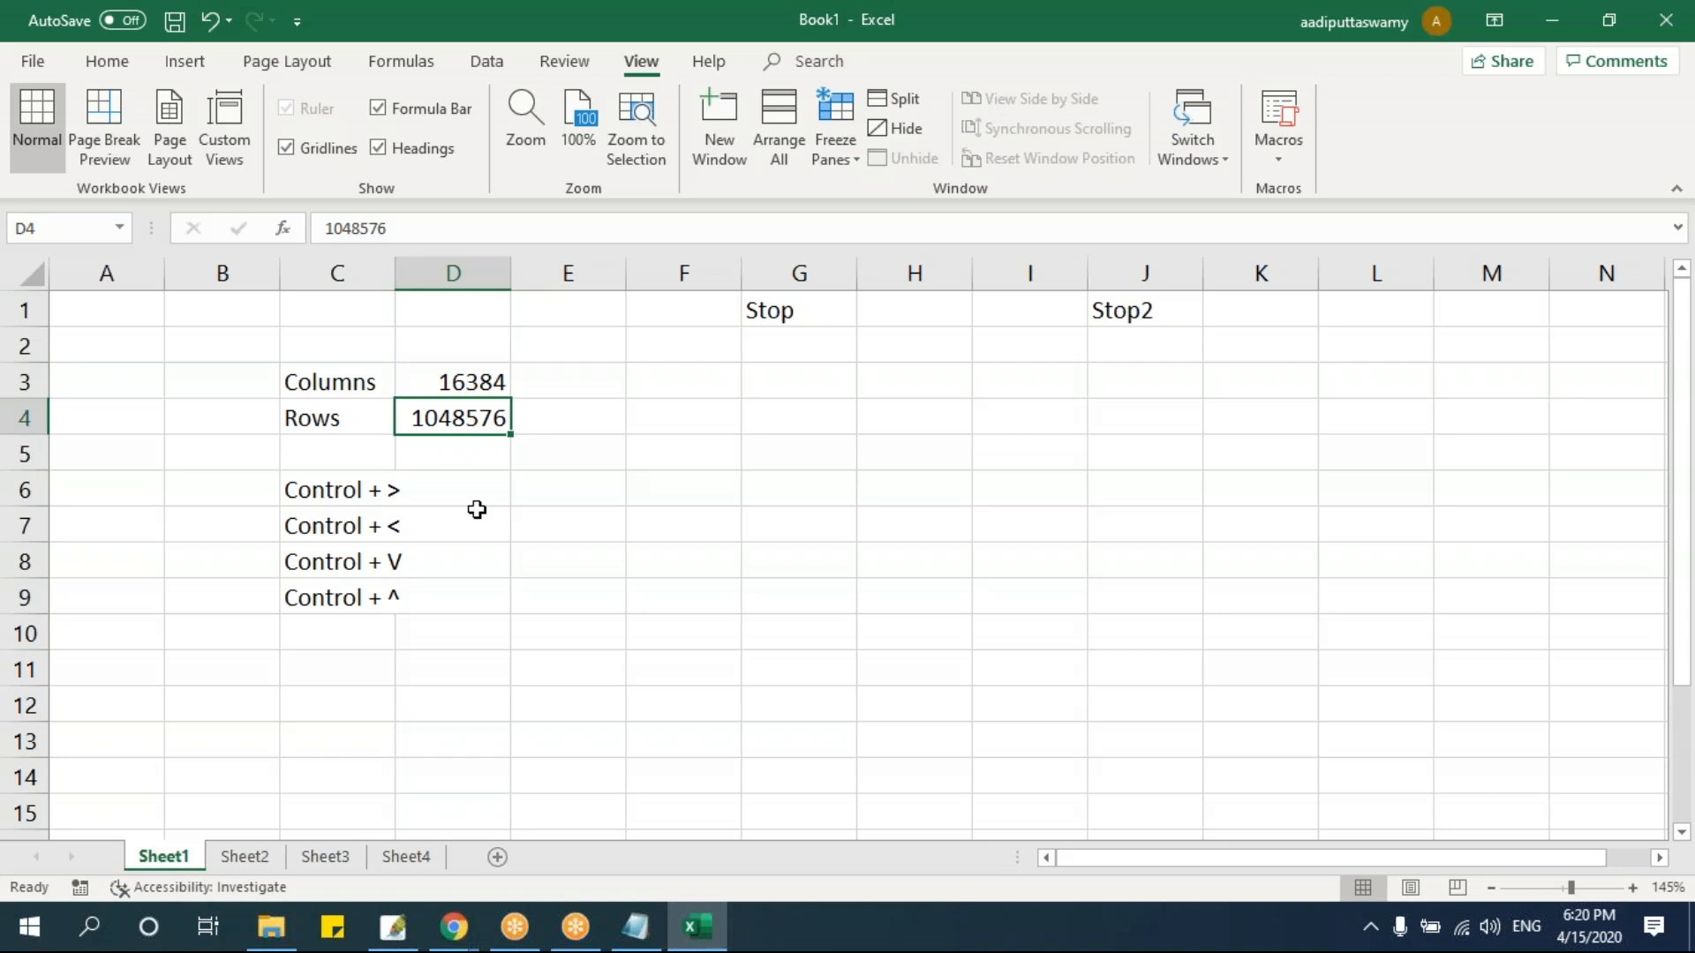
- Enter ITAS in F6 and fill the range F6:I12 with the same text
left_click(681, 488)
type("ITAS")
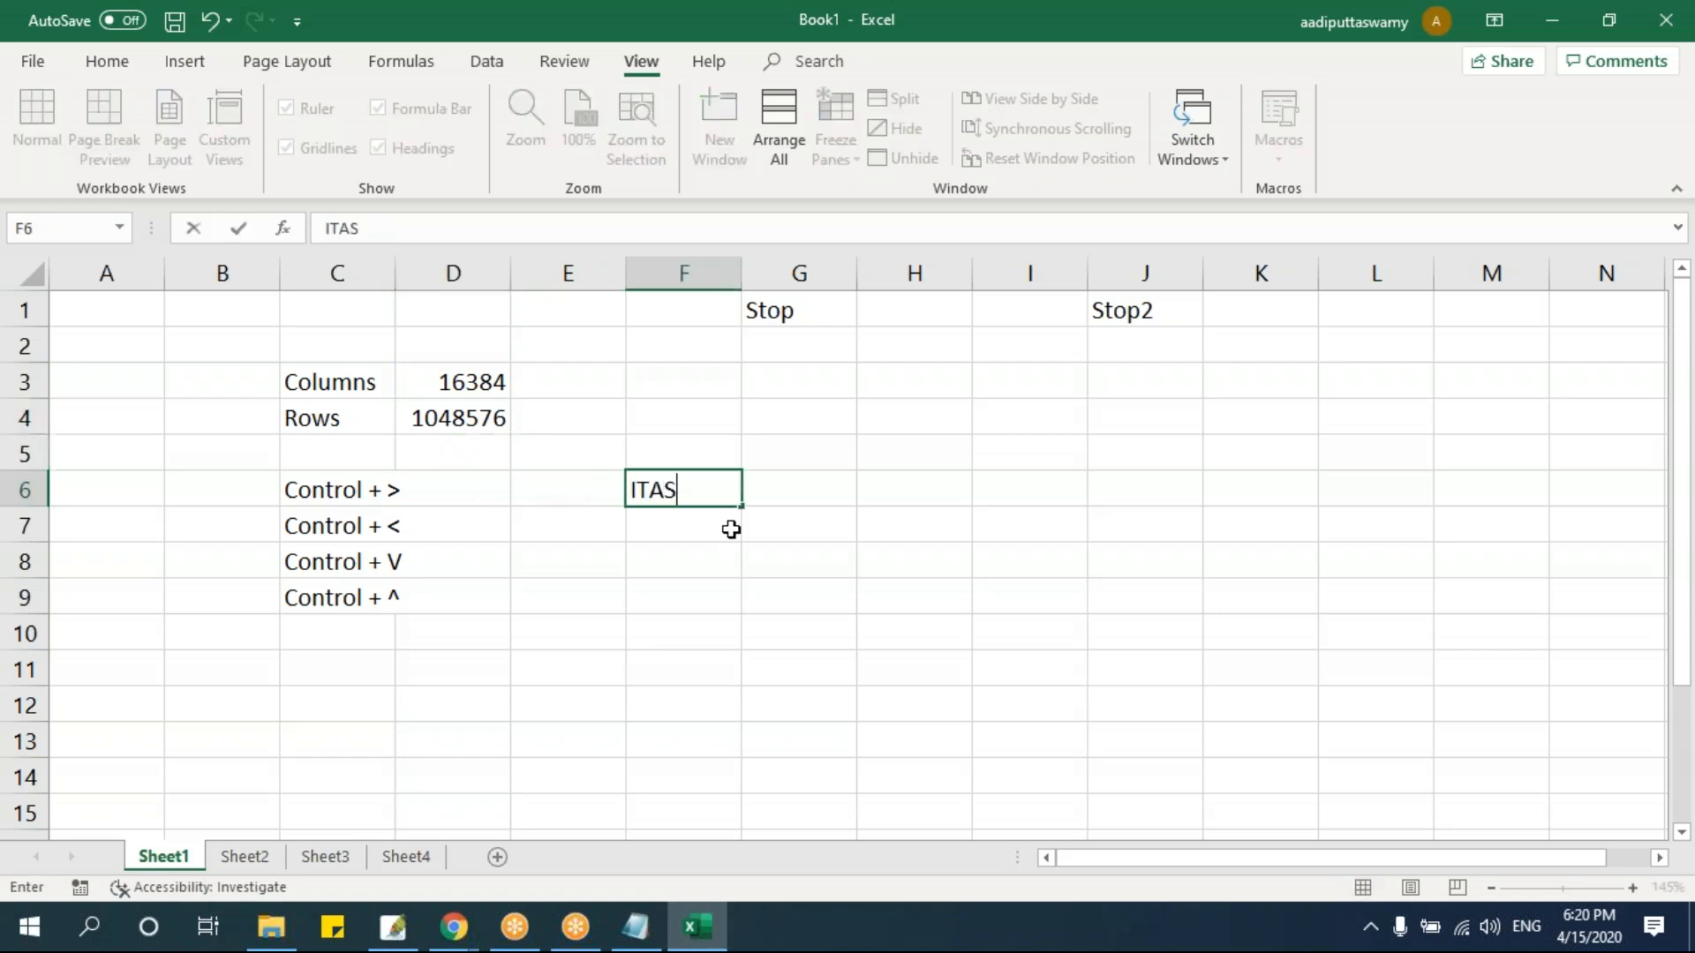
key("Return")
left_click_drag(704, 492, 1042, 700)
type("ITAS\tITAS\tITAS\tITAS ITAS\tITAS\tITAS\tITAS ITAS\tITAS\tITAS\tITAS ITAS\tITAS\tITAS\tITAS ITAS\tITAS\tITAS\tITAS ITAS\tITAS\tITAS\tITAS ITAS\tITAS\tITAS\tITAS")
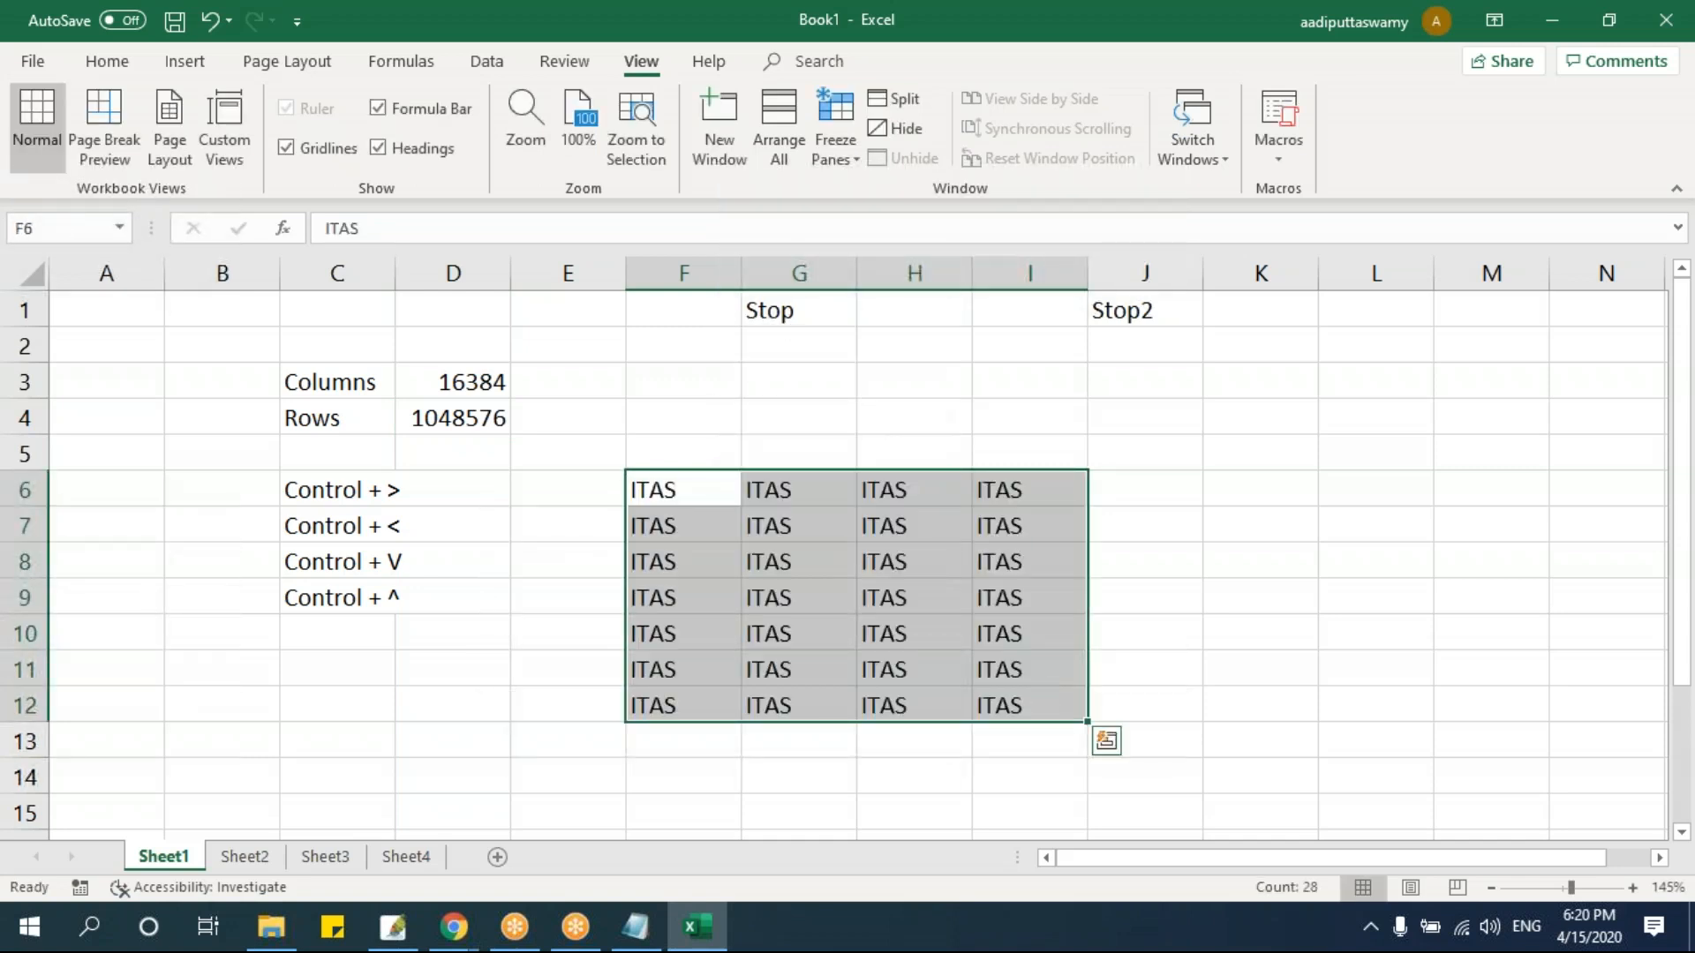
- Select the block of ITAS cells, and select the single cell G9 inside it
left_click(863, 618)
left_click_drag(737, 503, 994, 703)
left_click(850, 607)
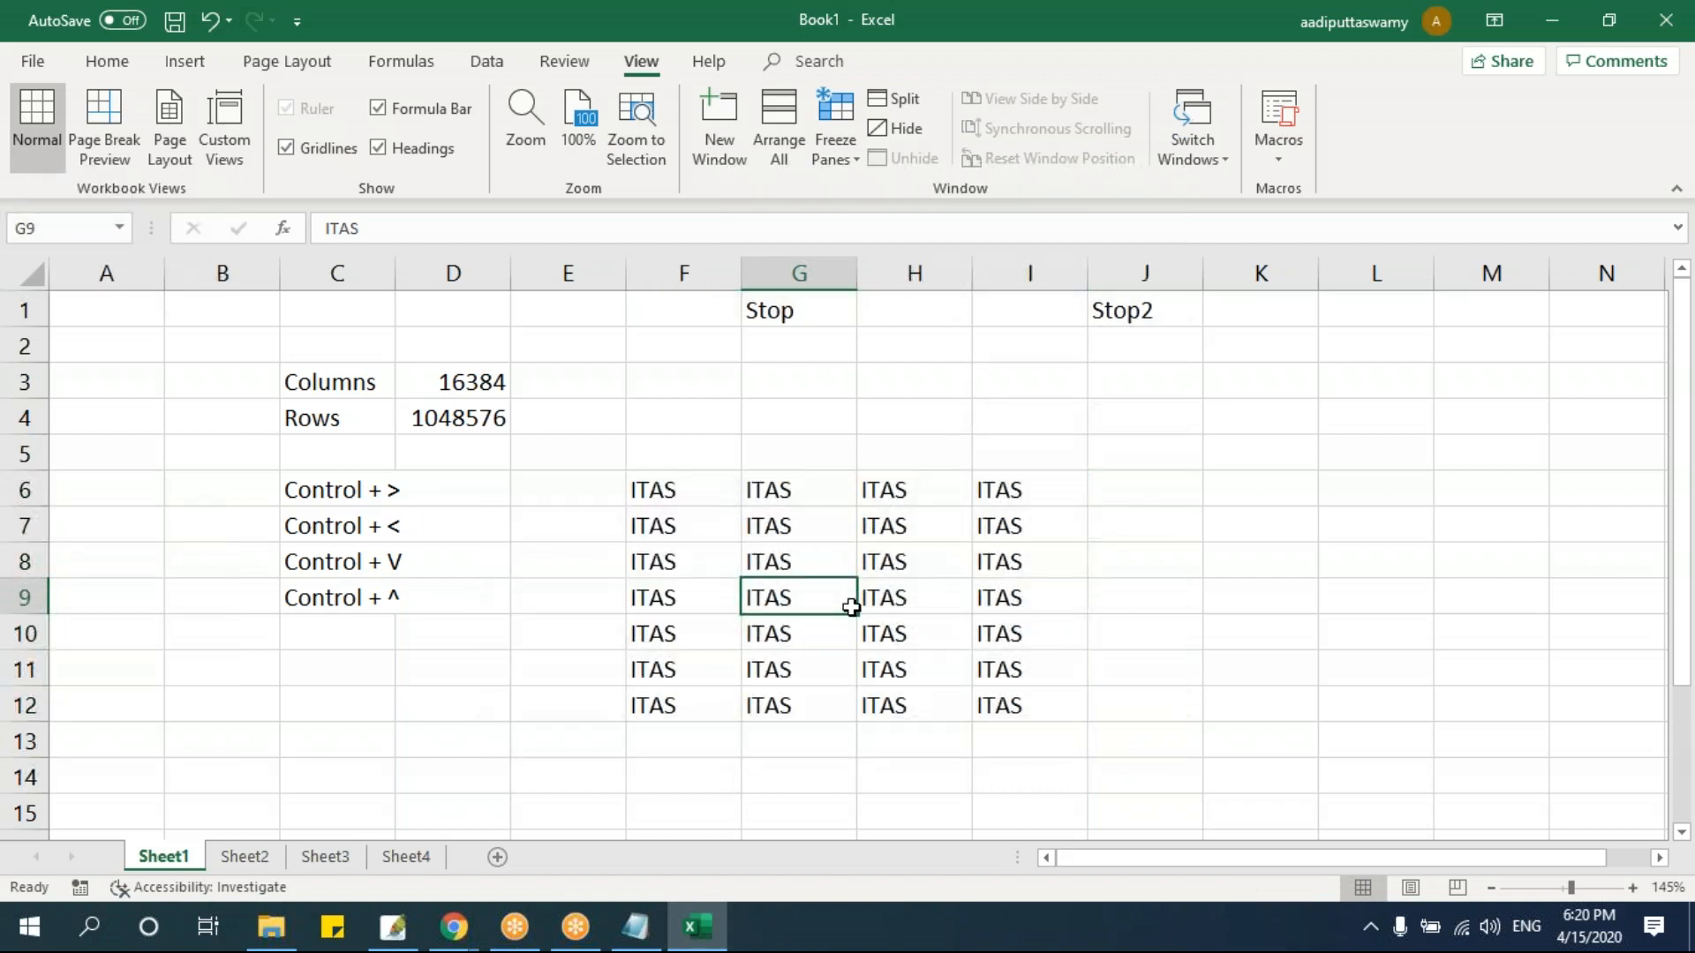
- Insert a blank column before column G and select the shifted ITAS cells H6:J12
left_click(805, 267)
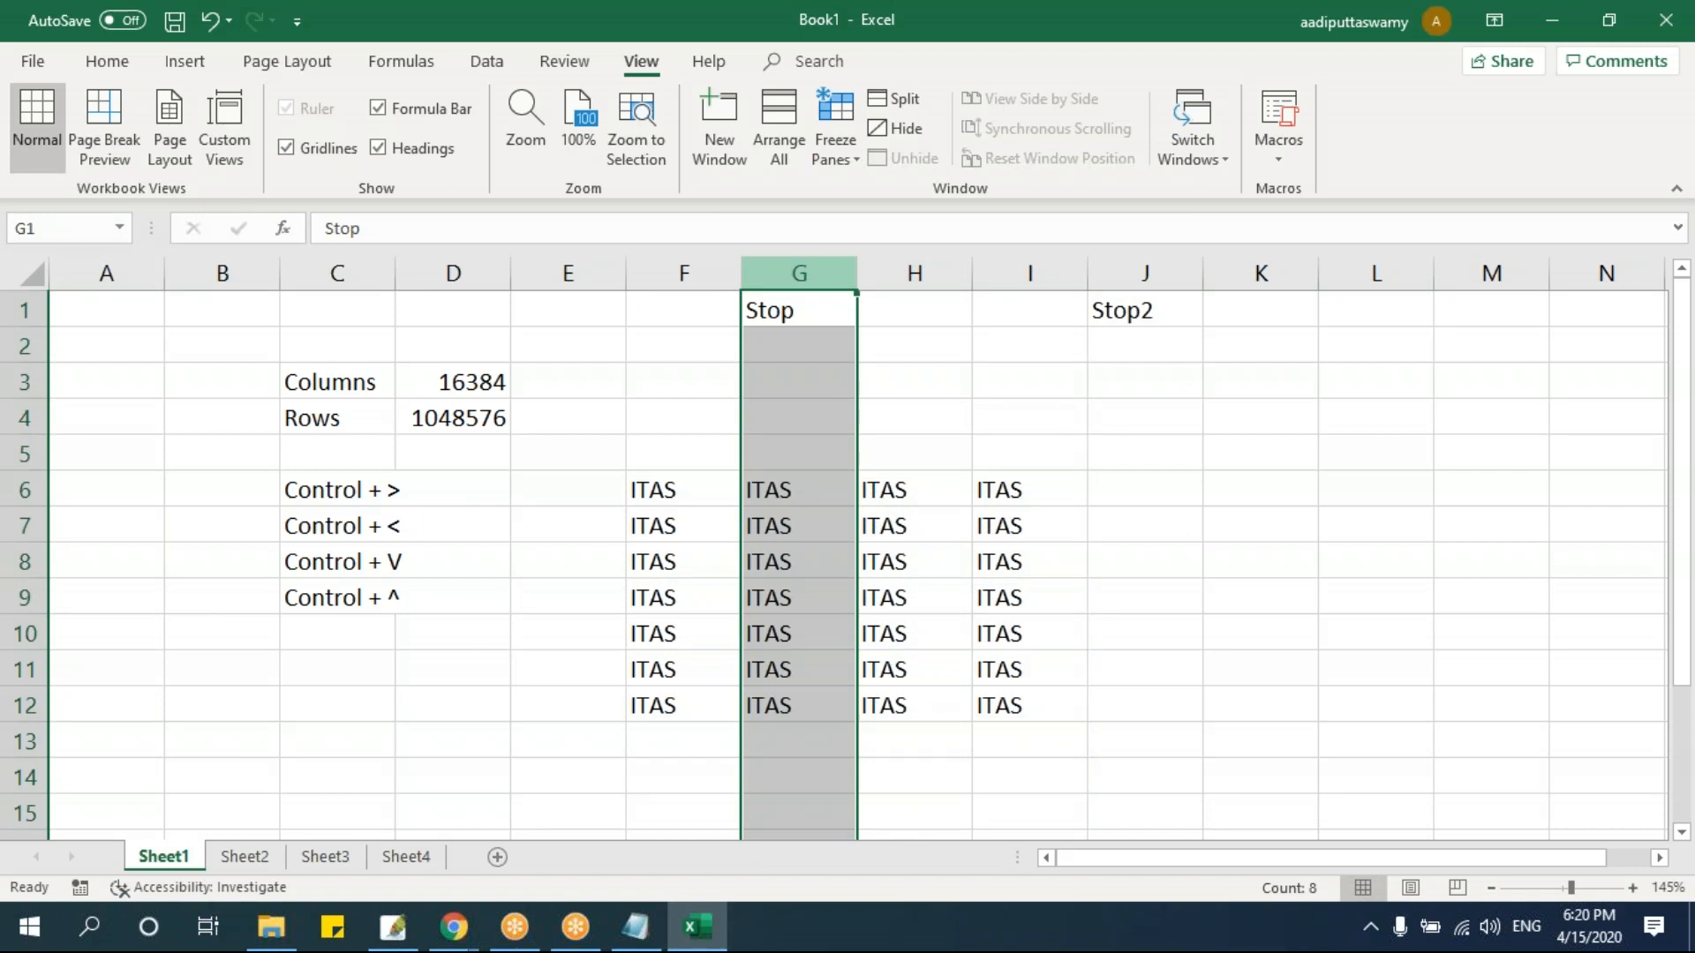
right_click(806, 270)
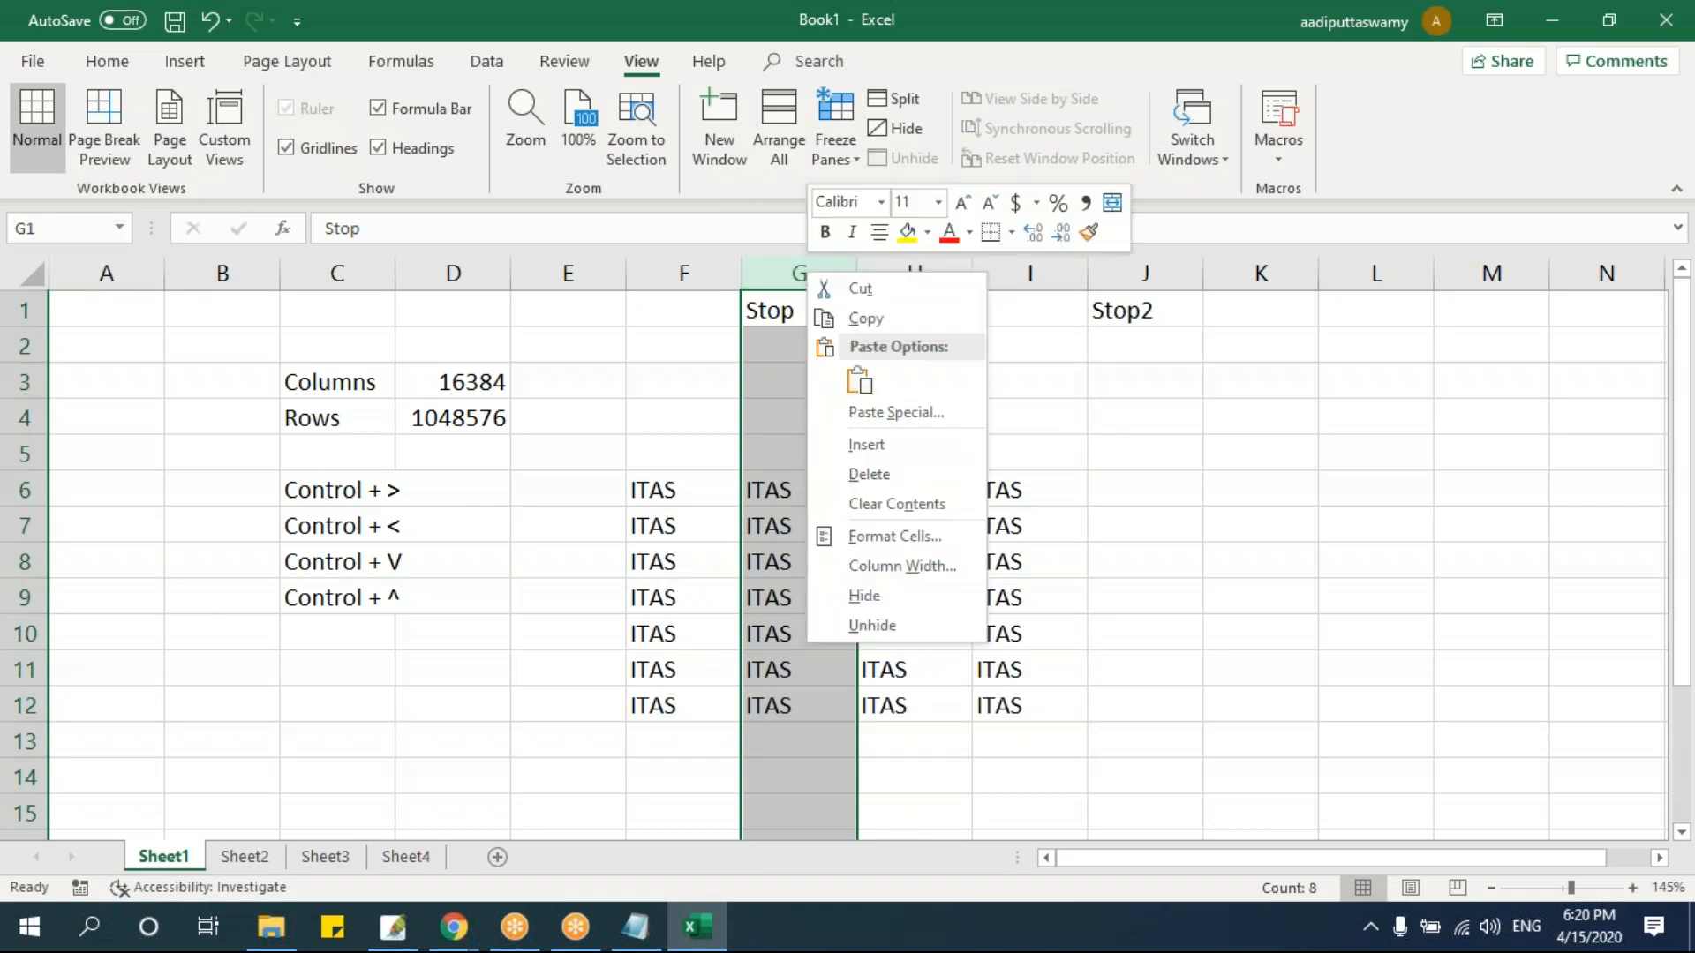
left_click(852, 446)
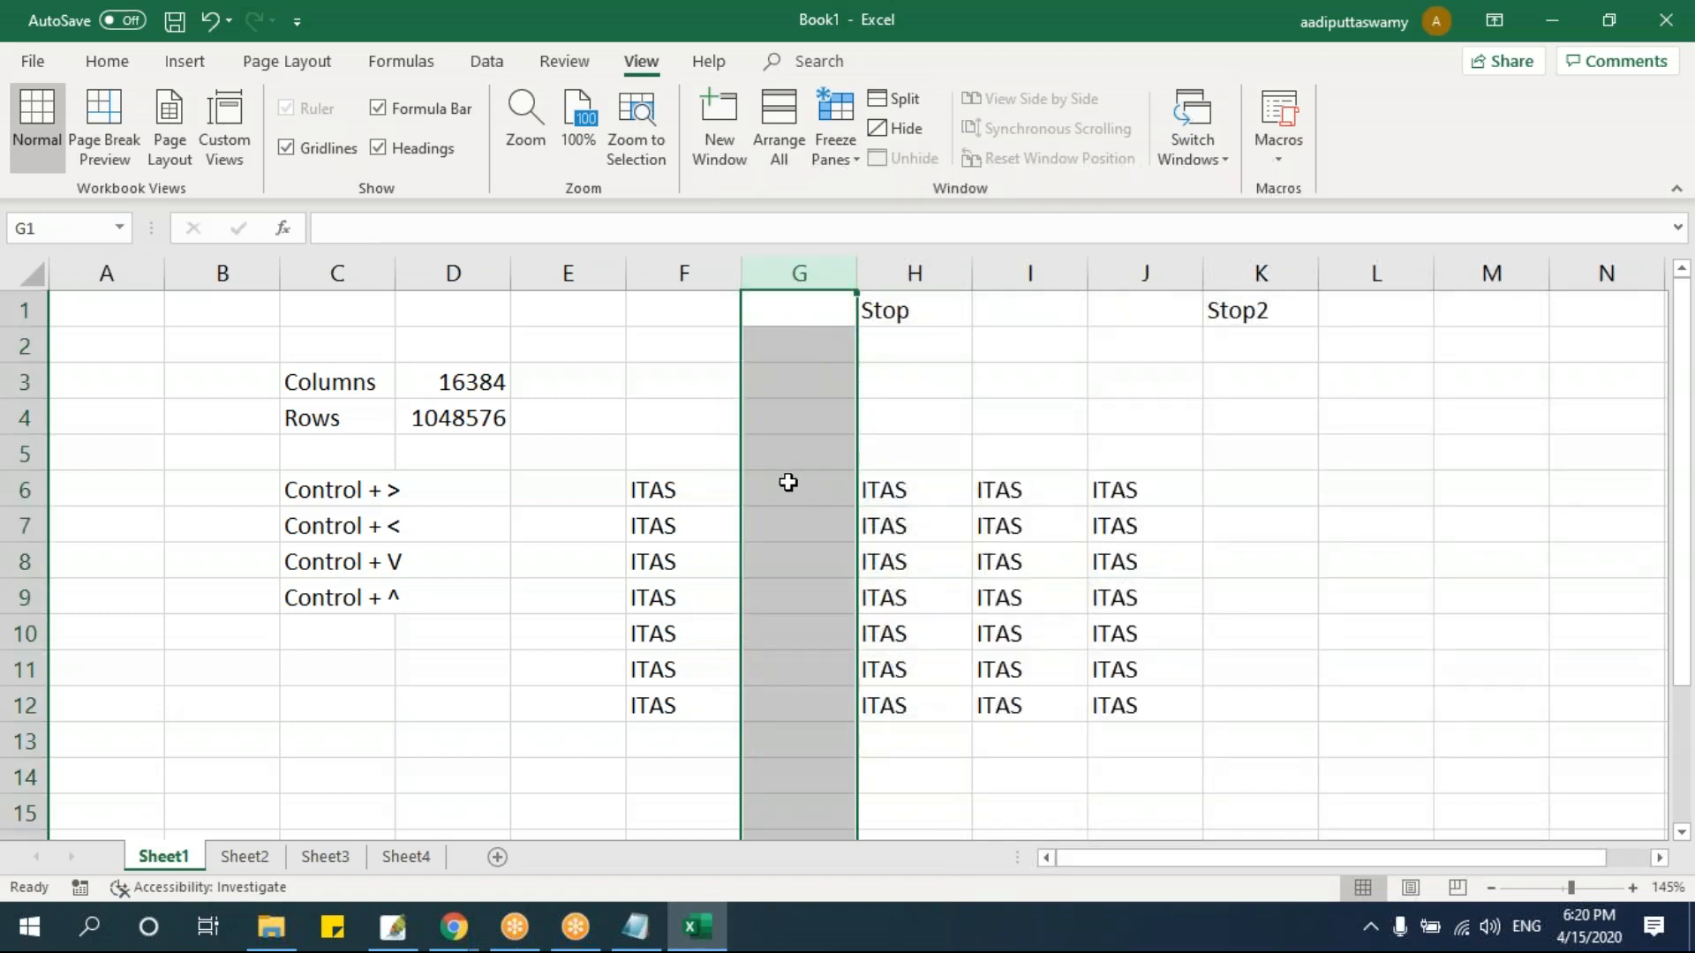
left_click_drag(900, 492, 1111, 699)
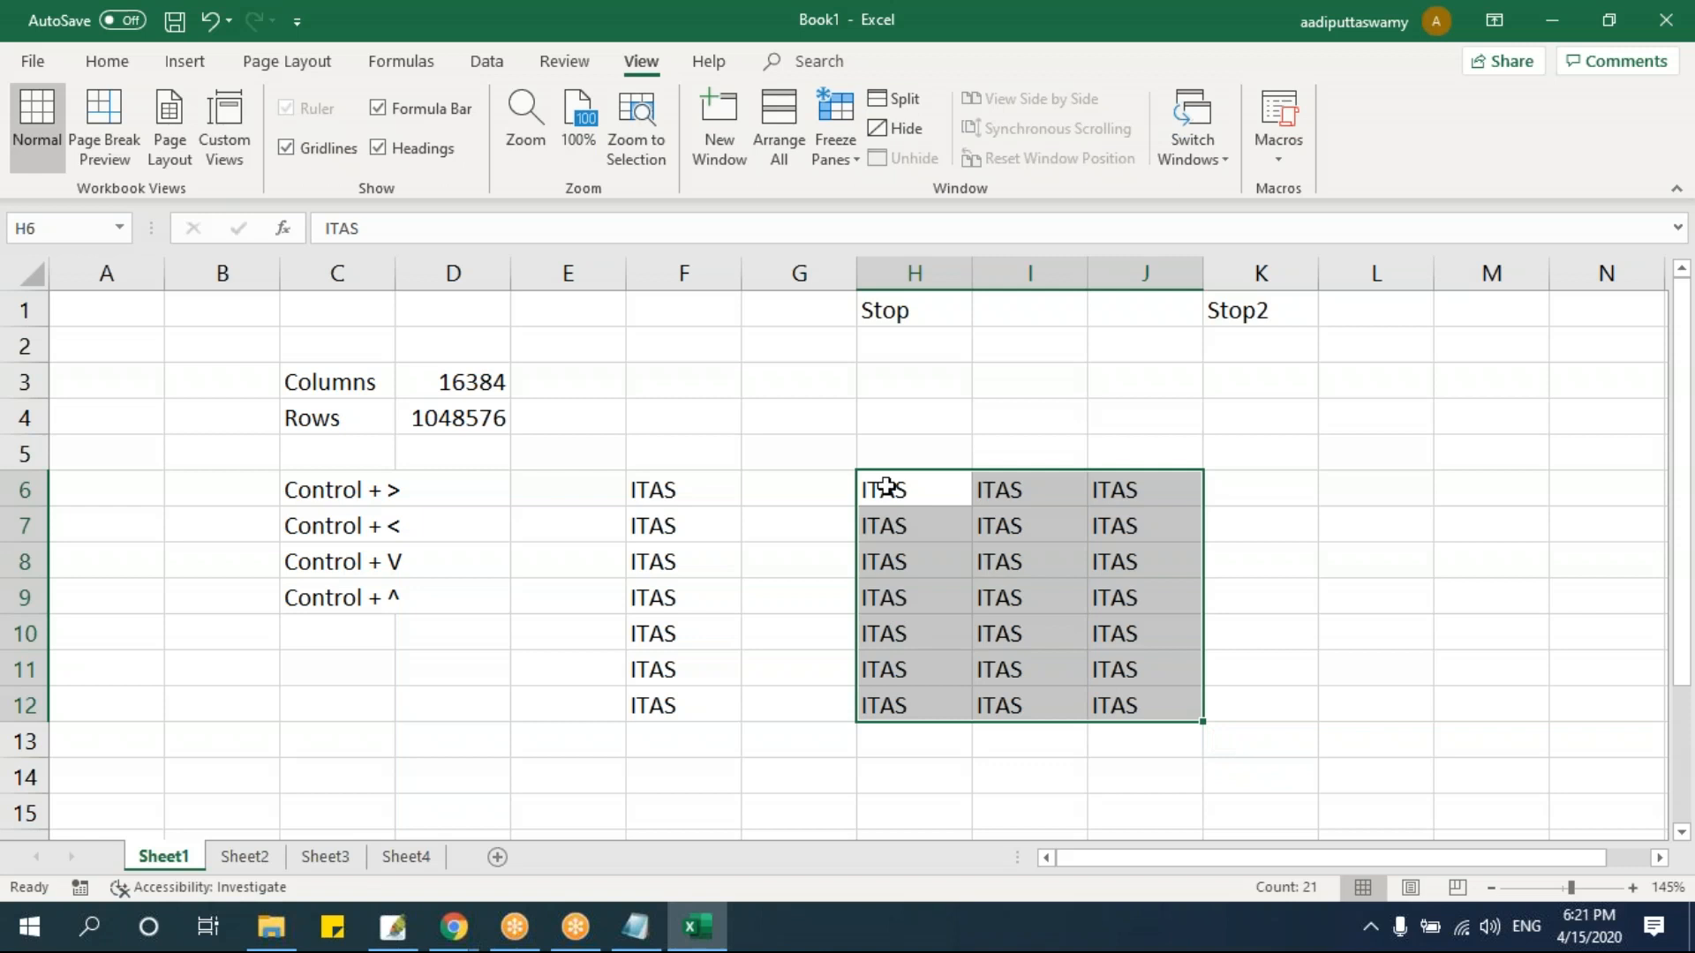
- Insert a second blank column before column G and select the shifted ITAS cells I6:K12
left_click(805, 273)
right_click(808, 278)
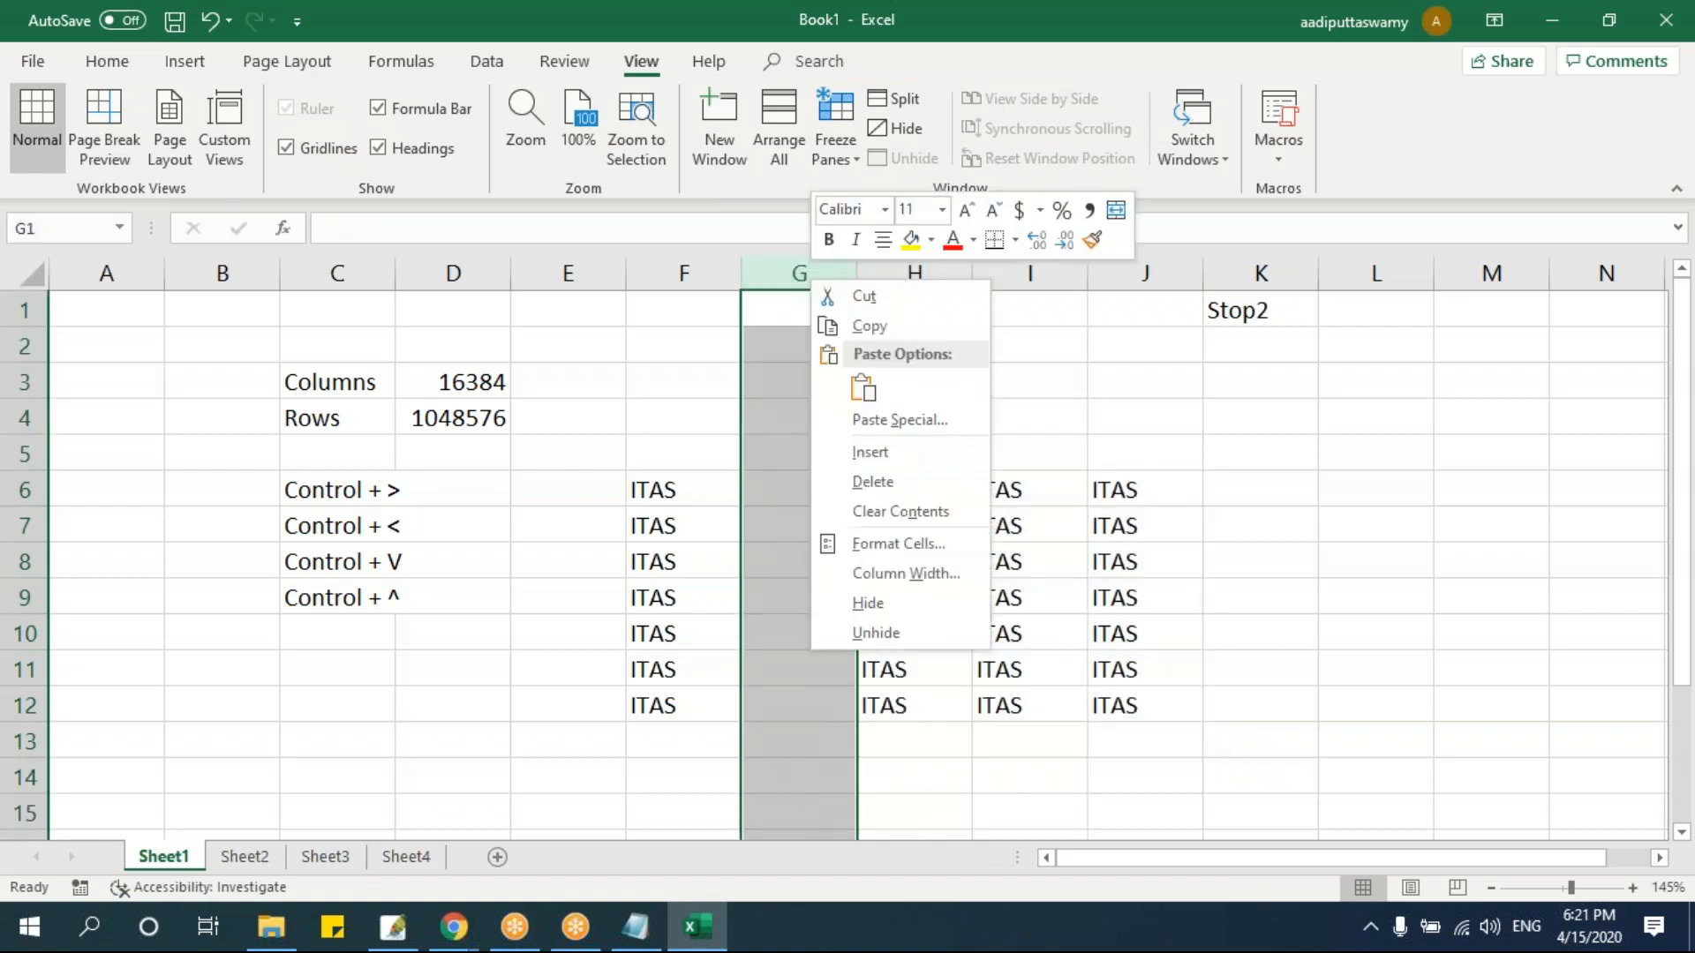
left_click(887, 453)
left_click_drag(994, 492, 1237, 697)
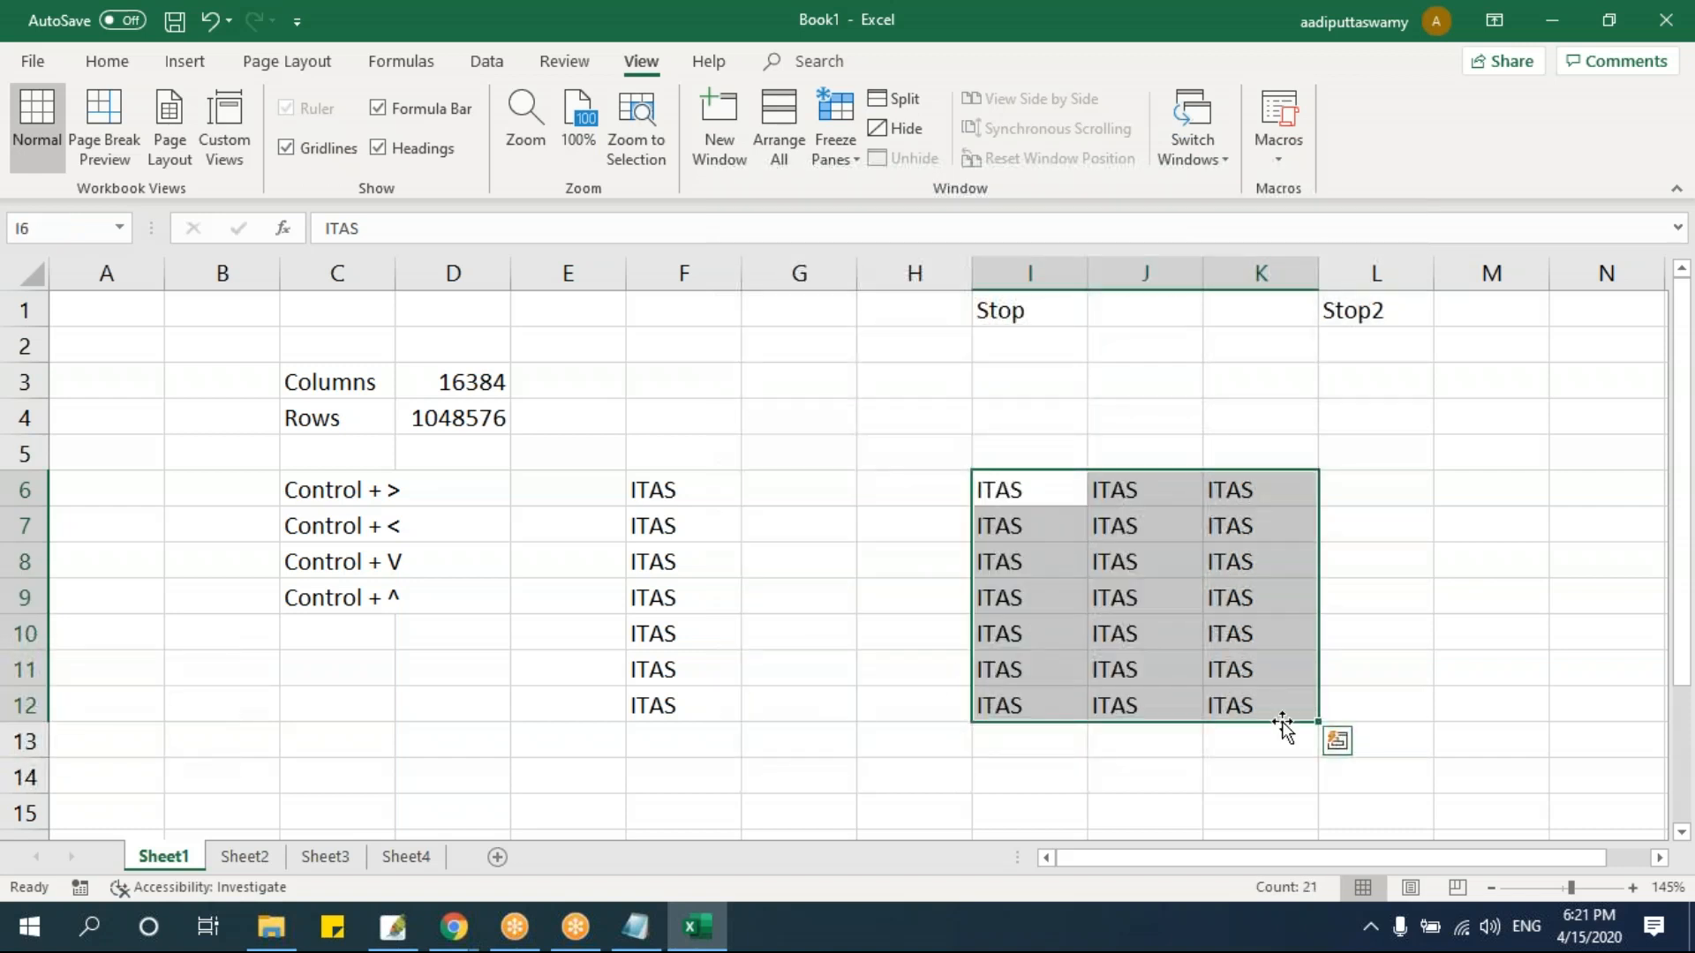
left_click(1066, 482)
- Move cell by cell along row 1 from G1 through Stop and past Stop2
left_click(839, 325)
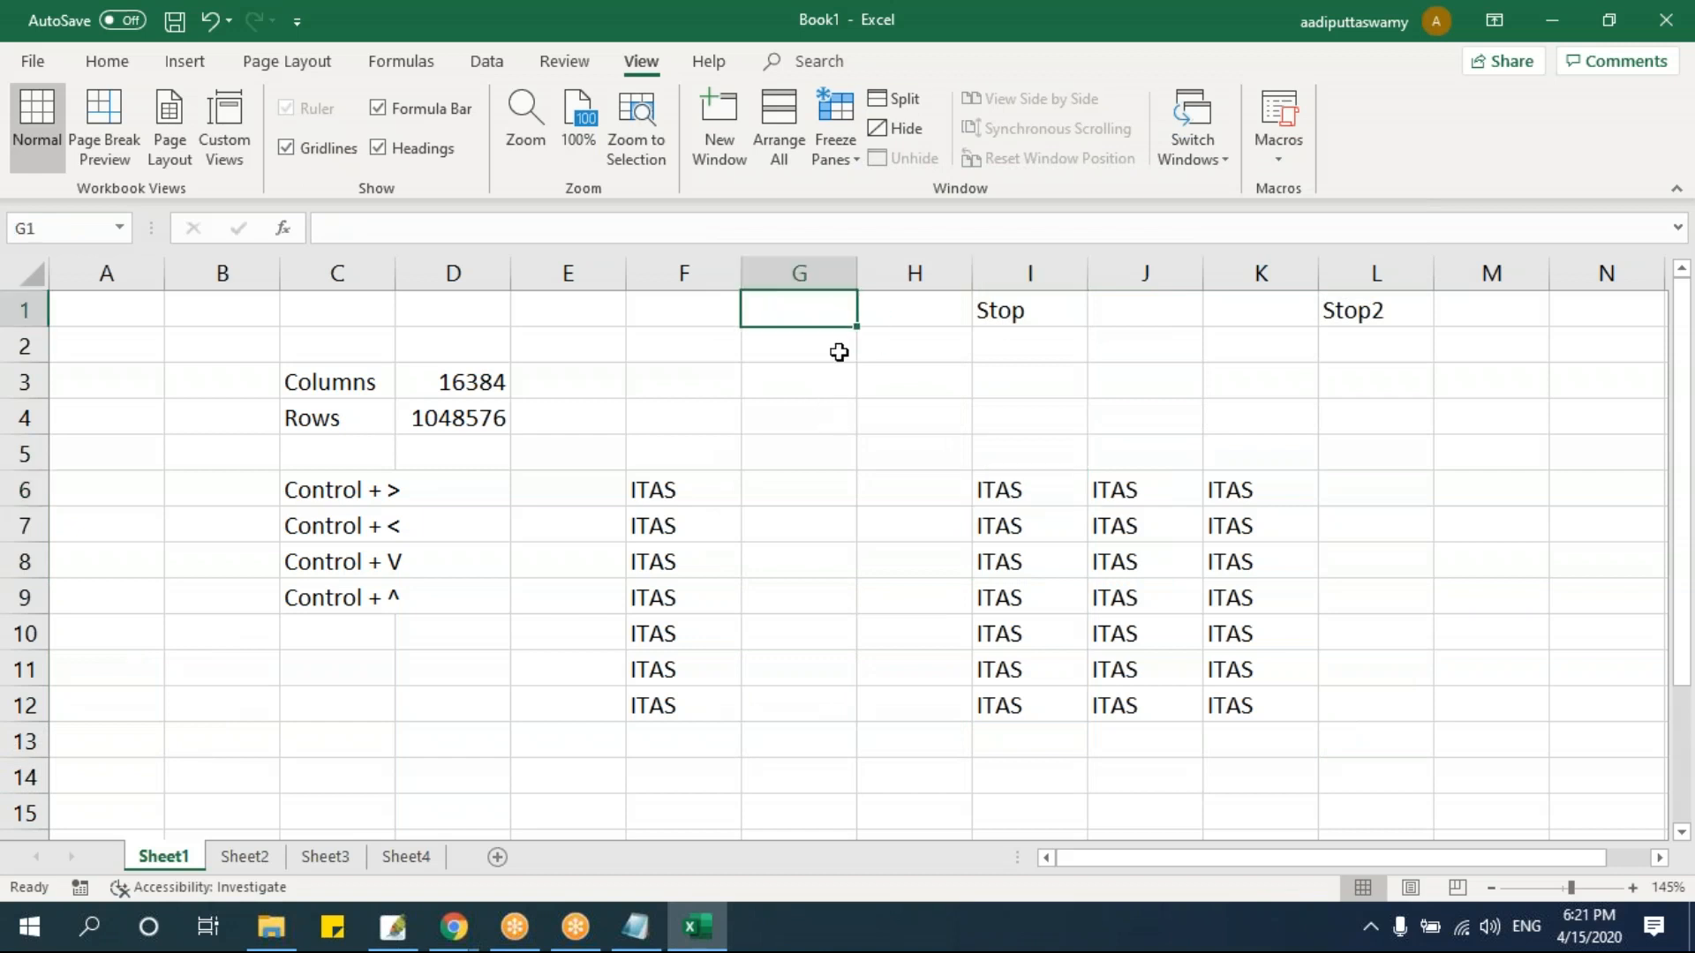
key("Right")
key("Right")
key("Right")
key("Right")
key("Right")
key("Right")
key("Right")
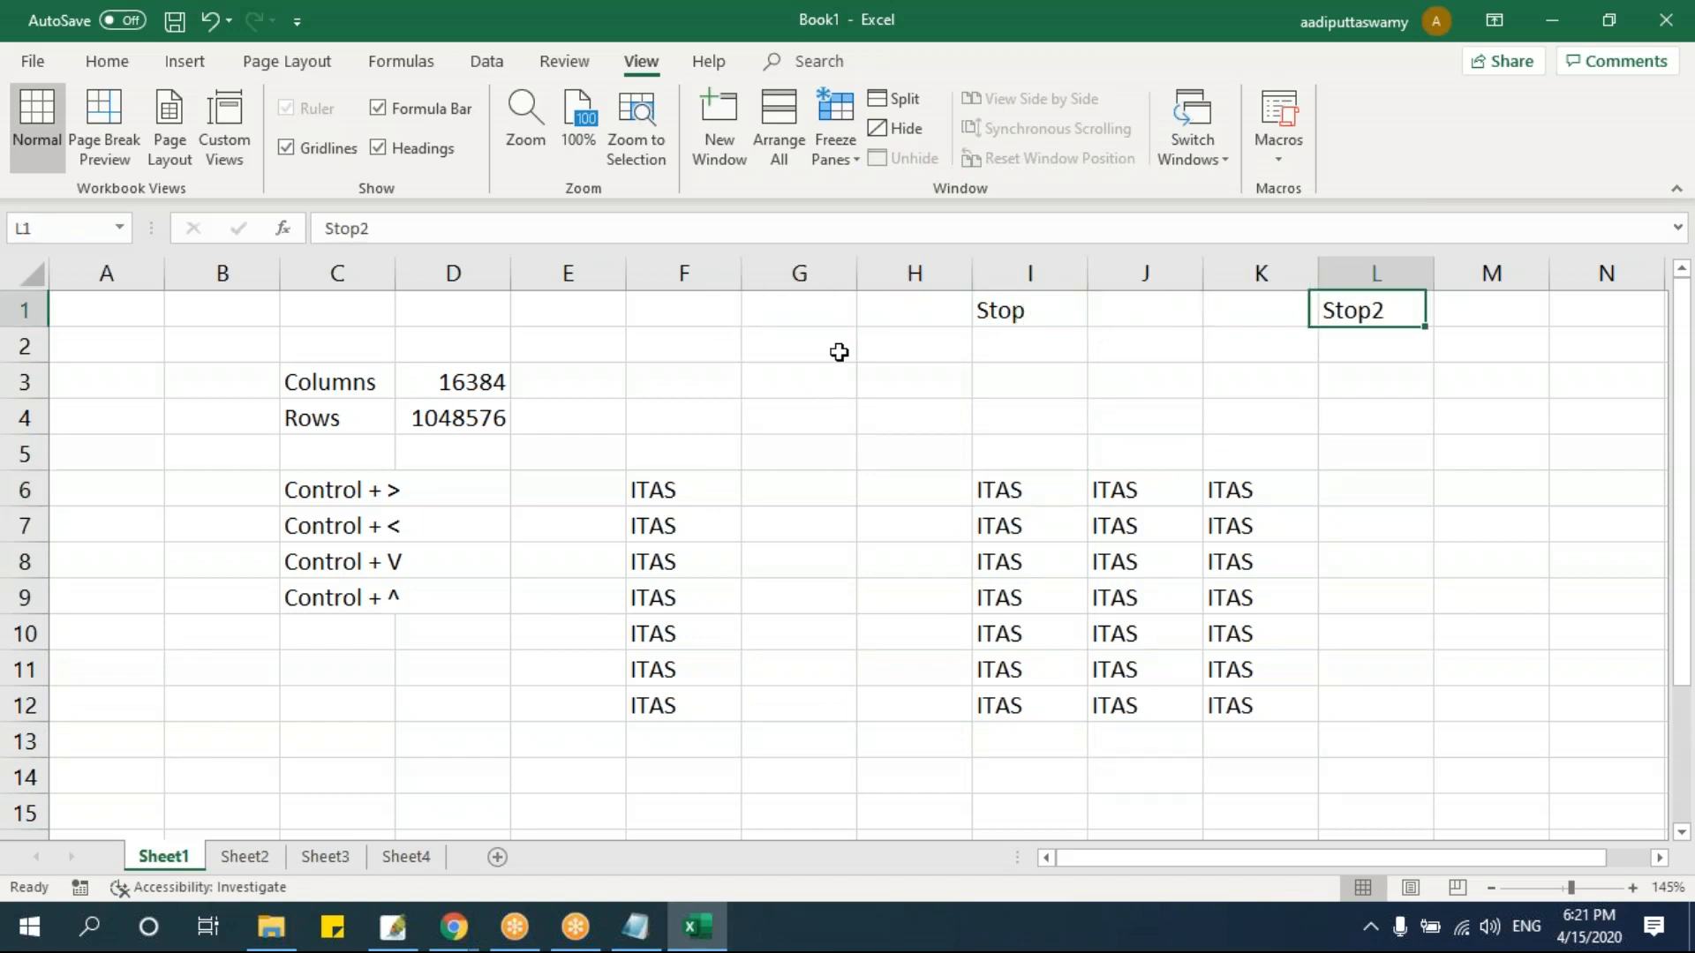
key("Right")
- Review the column limit in D3, the blank columns G:H and the shifted ITAS block I6:K12
left_click(357, 388)
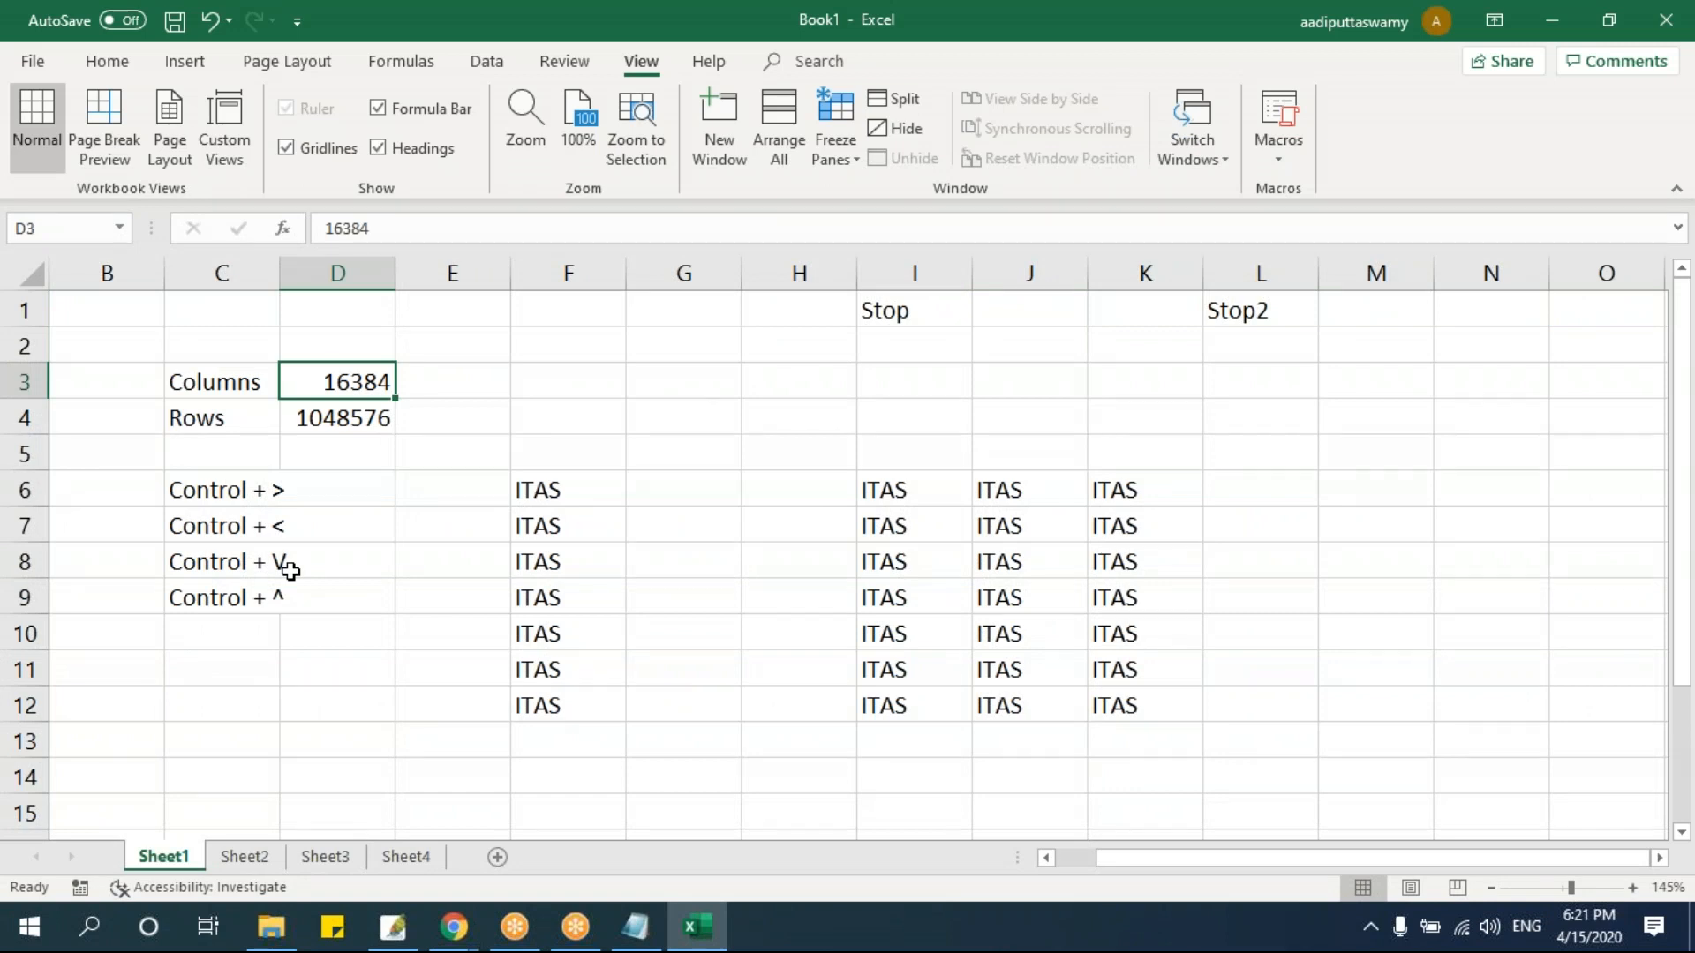
left_click_drag(712, 273, 805, 276)
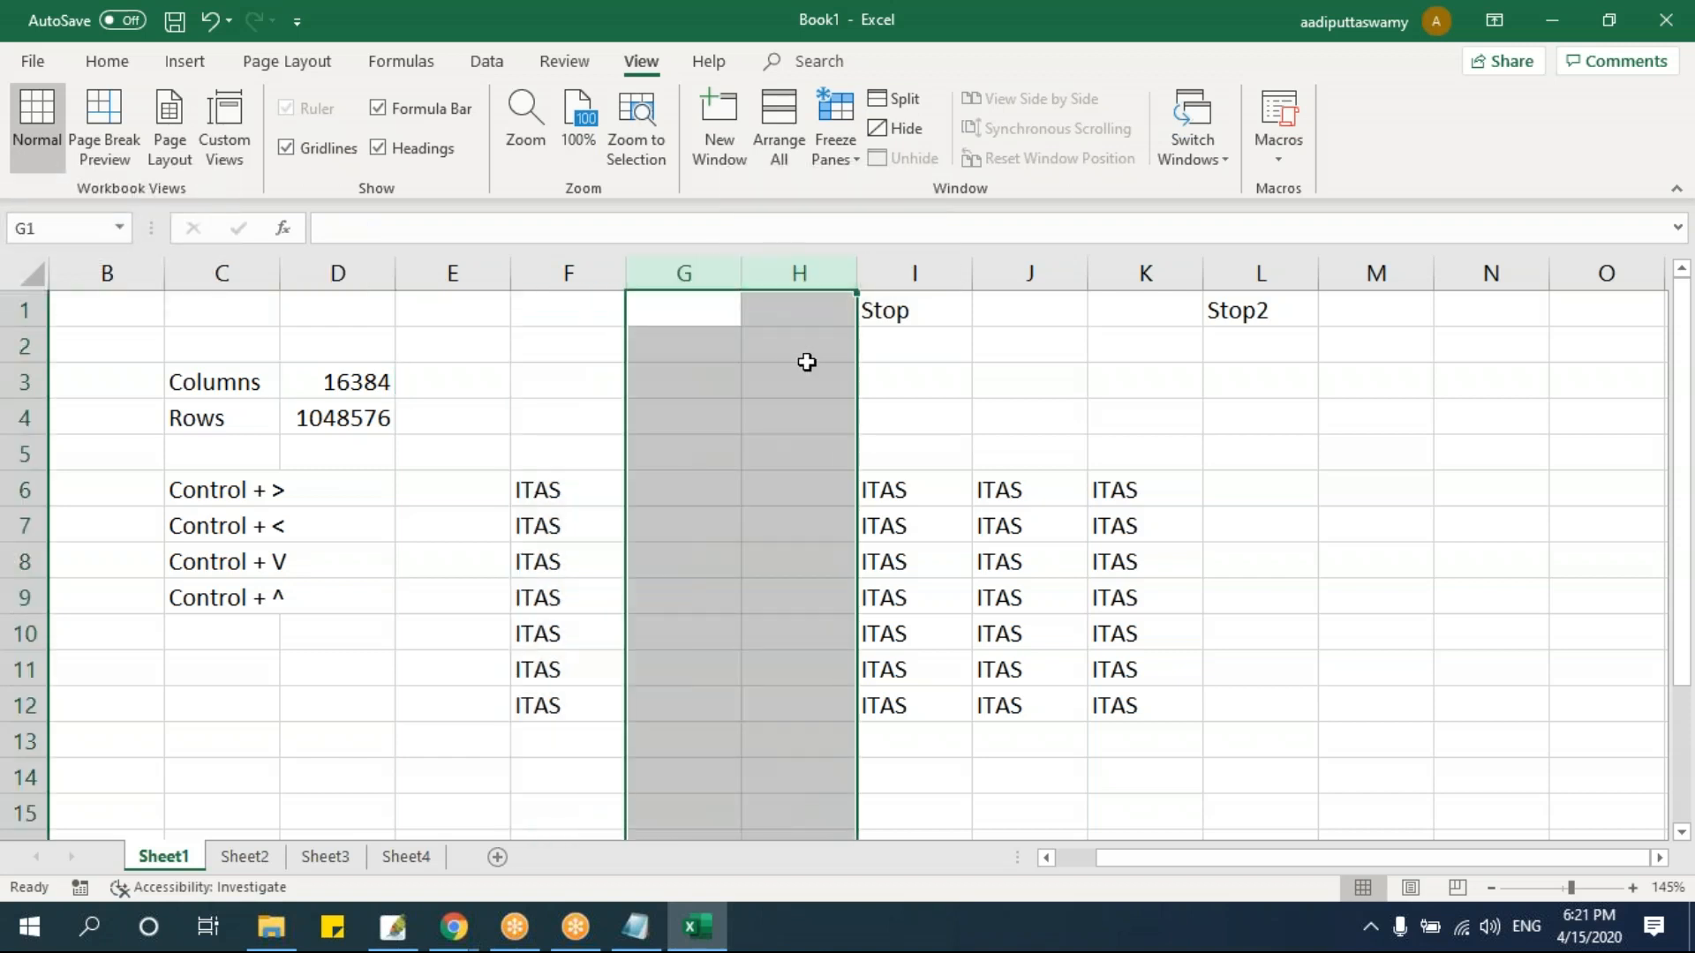
left_click(338, 386)
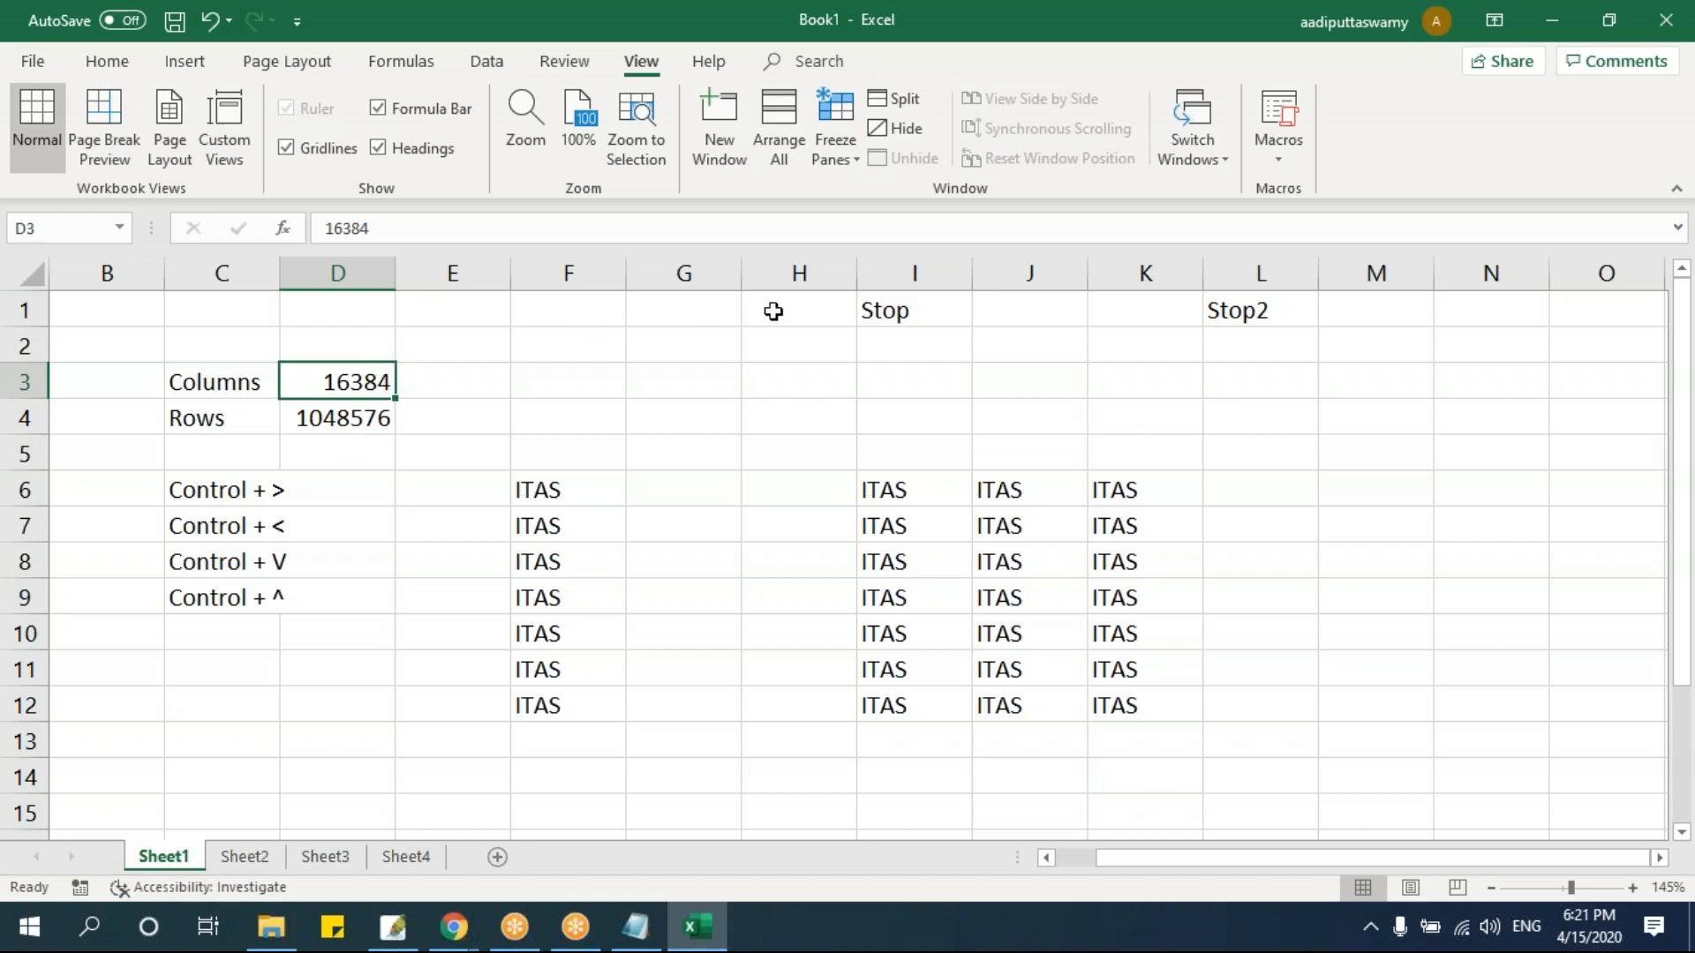
left_click_drag(665, 490, 780, 695)
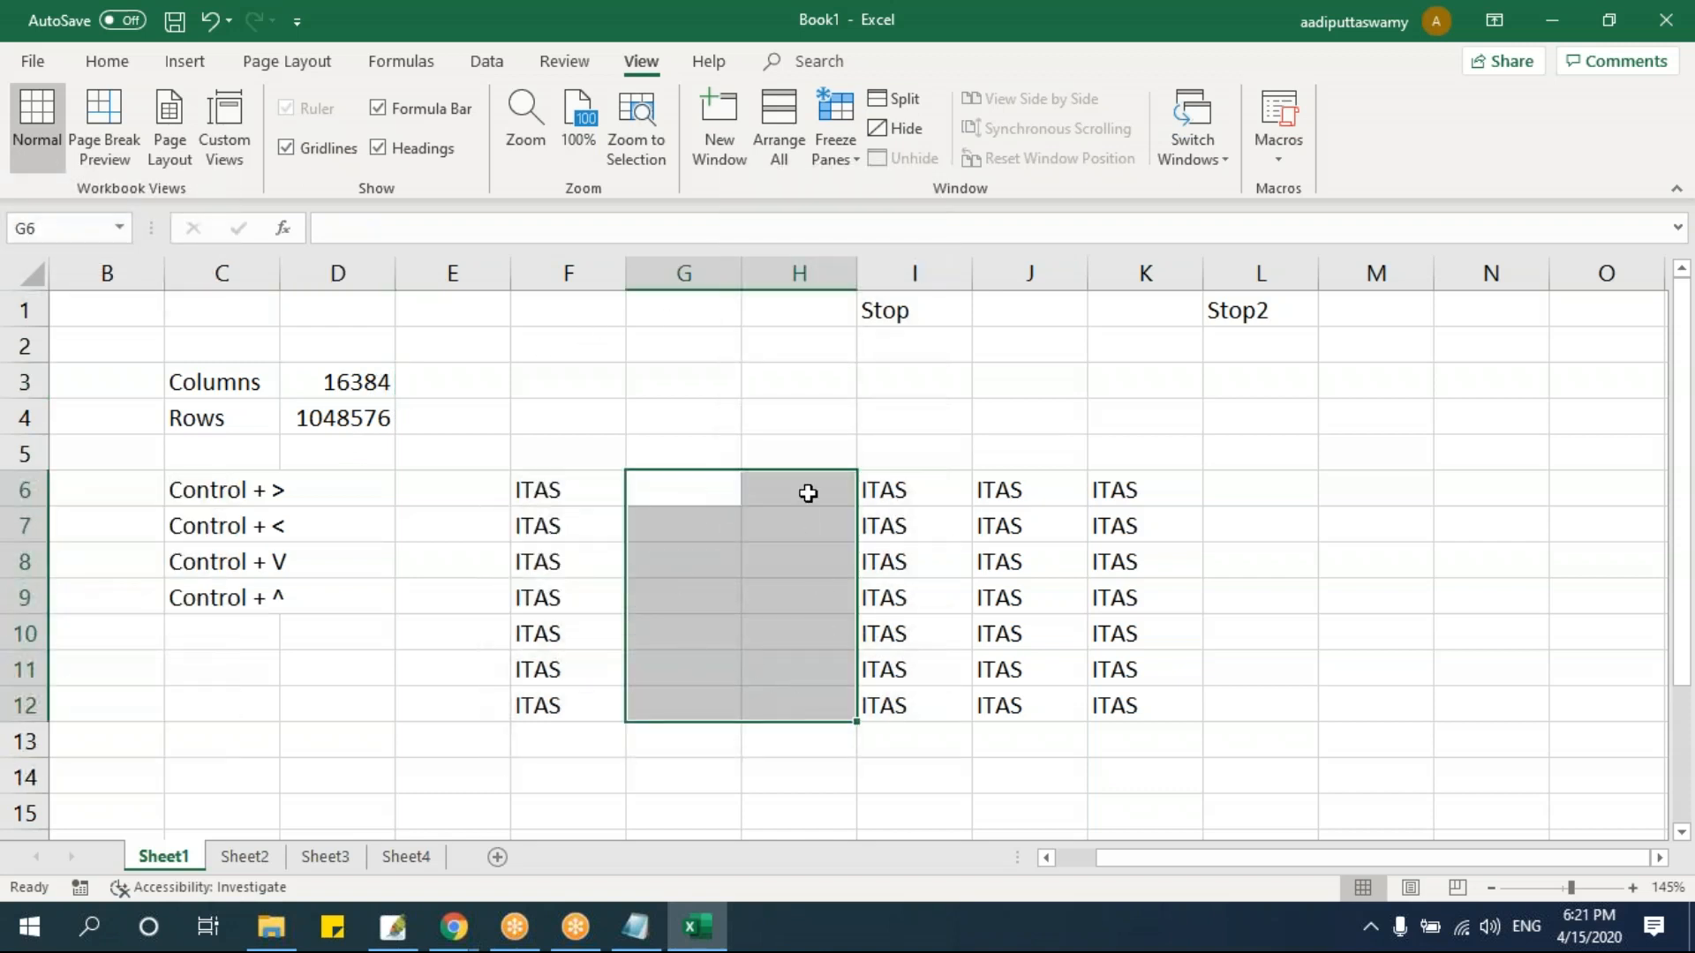
left_click_drag(911, 491, 1115, 700)
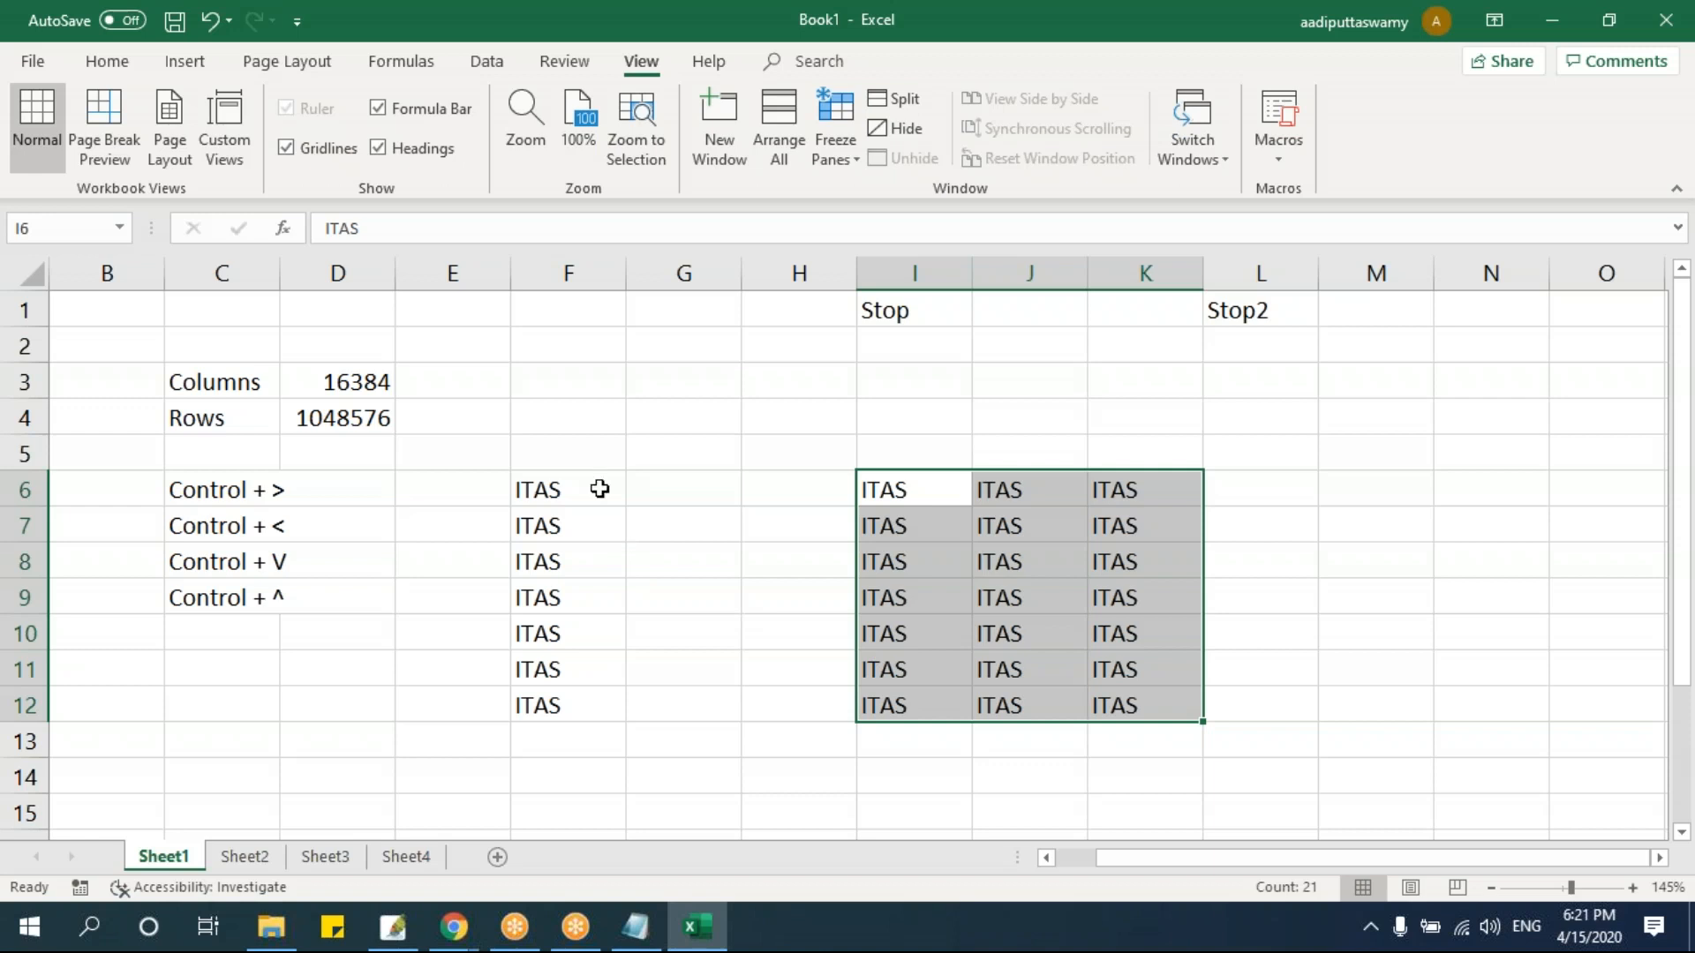
- Enter aslkdfj in XFD1, the last column of row 1, and return to A1
left_click(594, 306)
key("ctrl+Right")
key("ctrl+Right")
key("ctrl+Right")
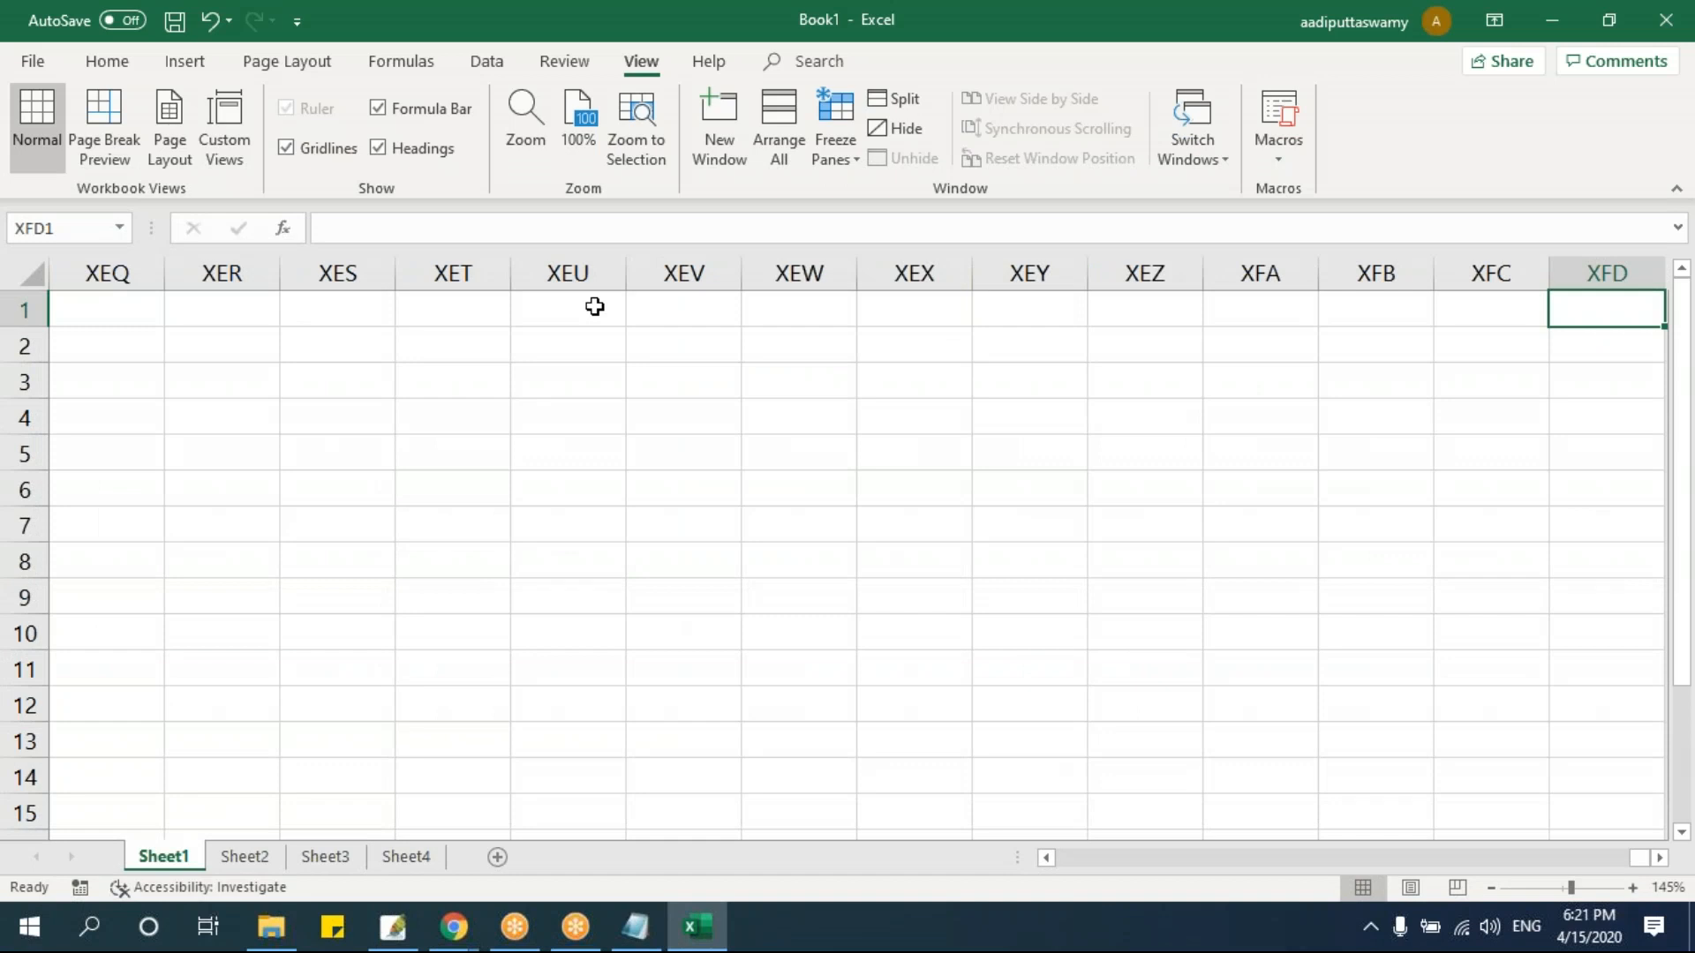
type("aslkdfj")
key("Return")
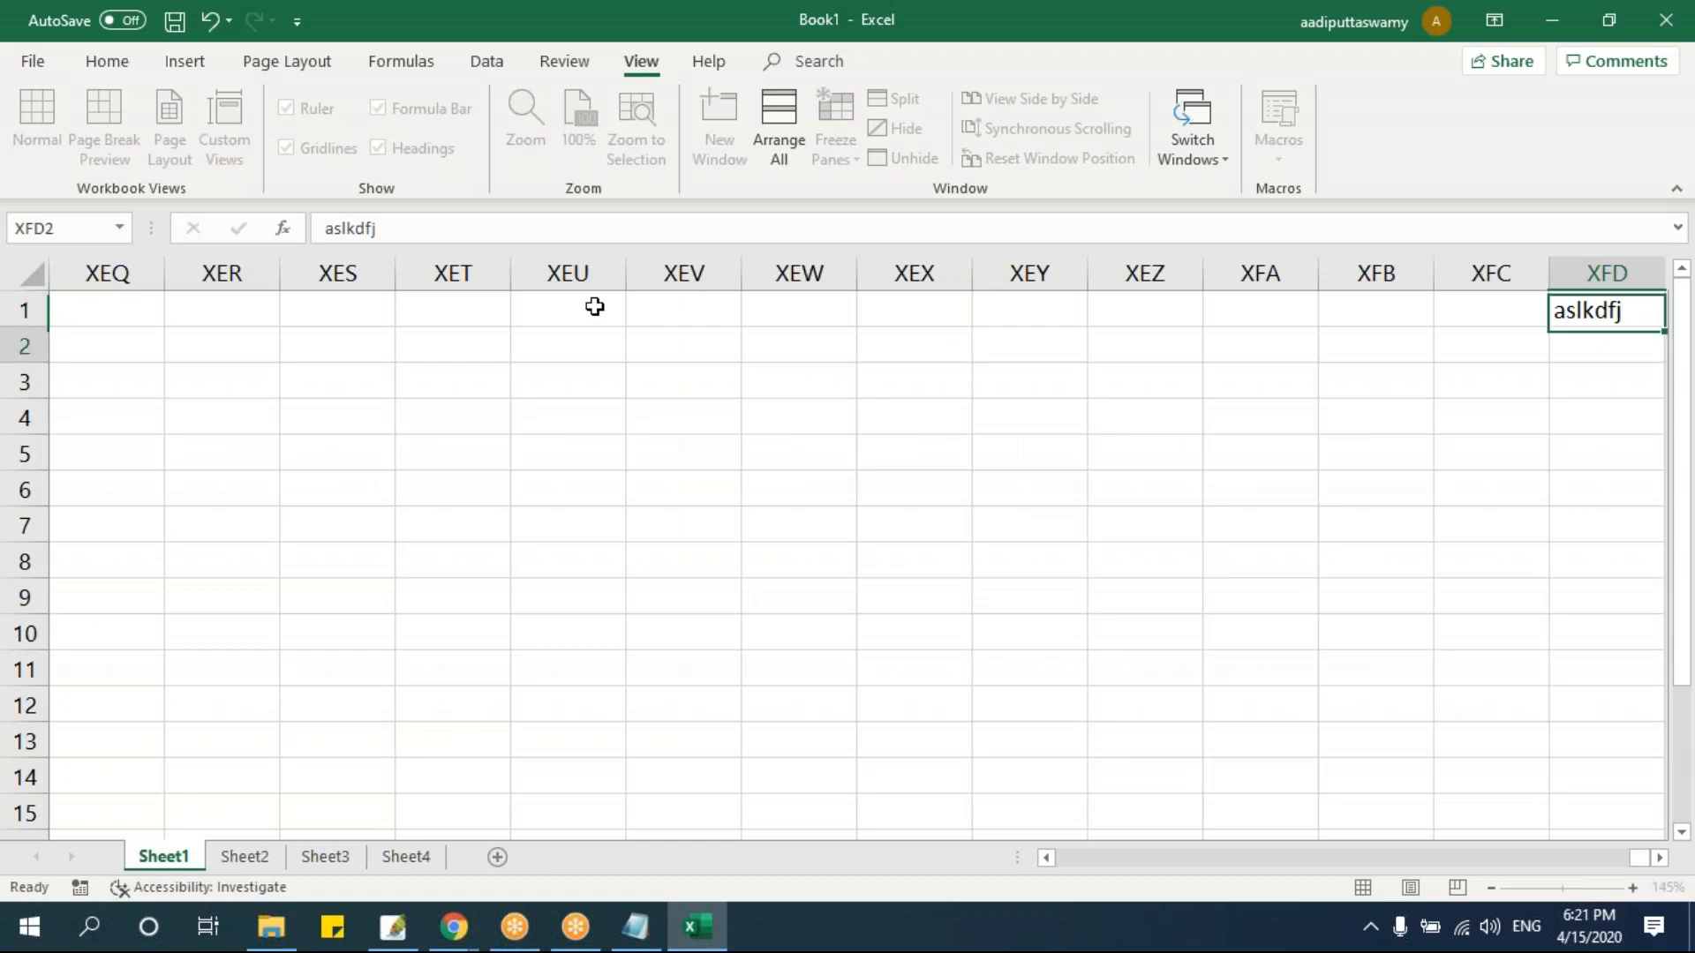
key("Up")
key("ctrl+Home")
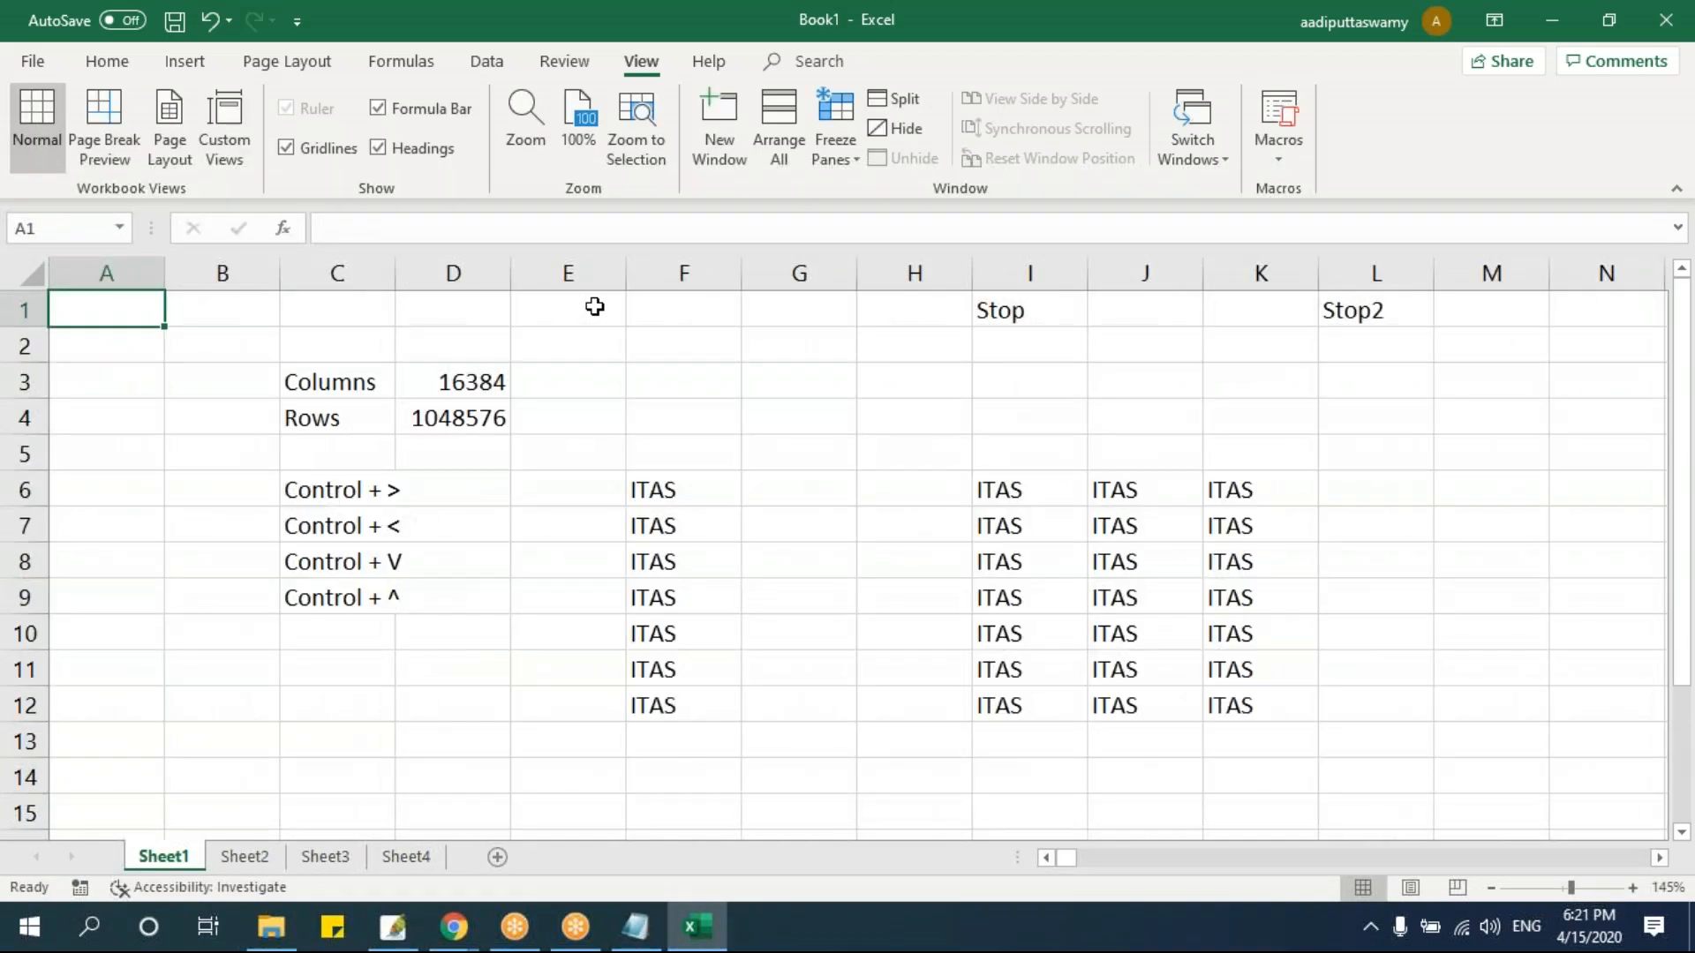
- Try to insert another column before column G, then read and dismiss the message
left_click(805, 273)
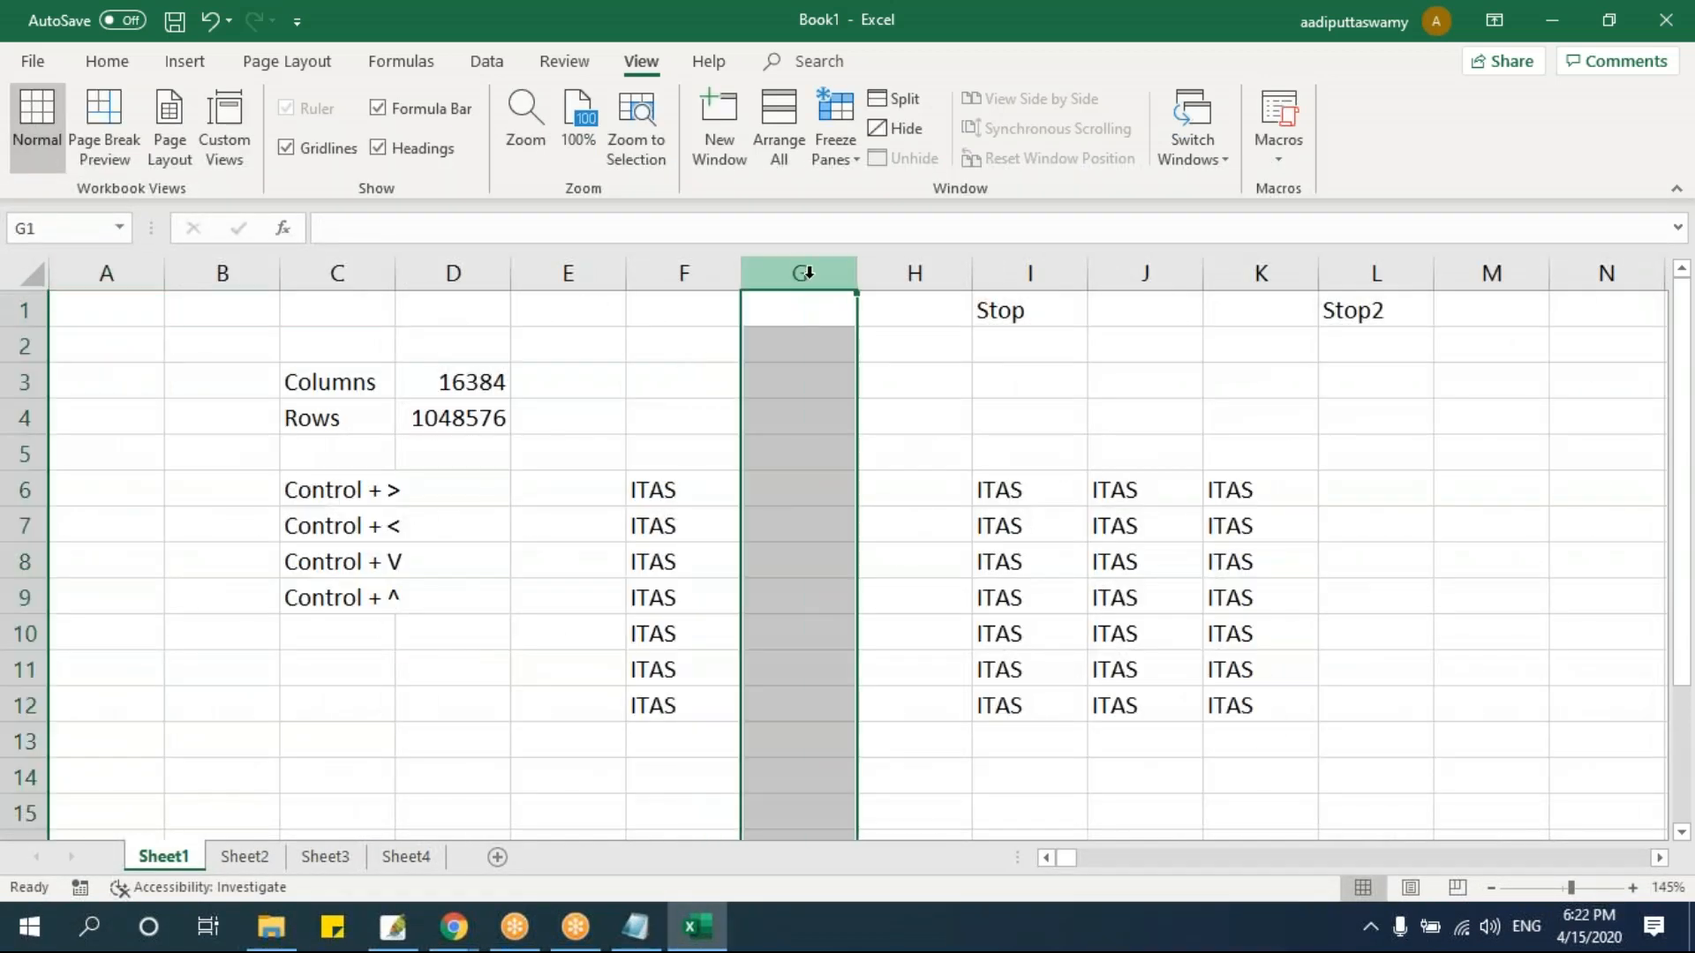
right_click(805, 273)
left_click(893, 454)
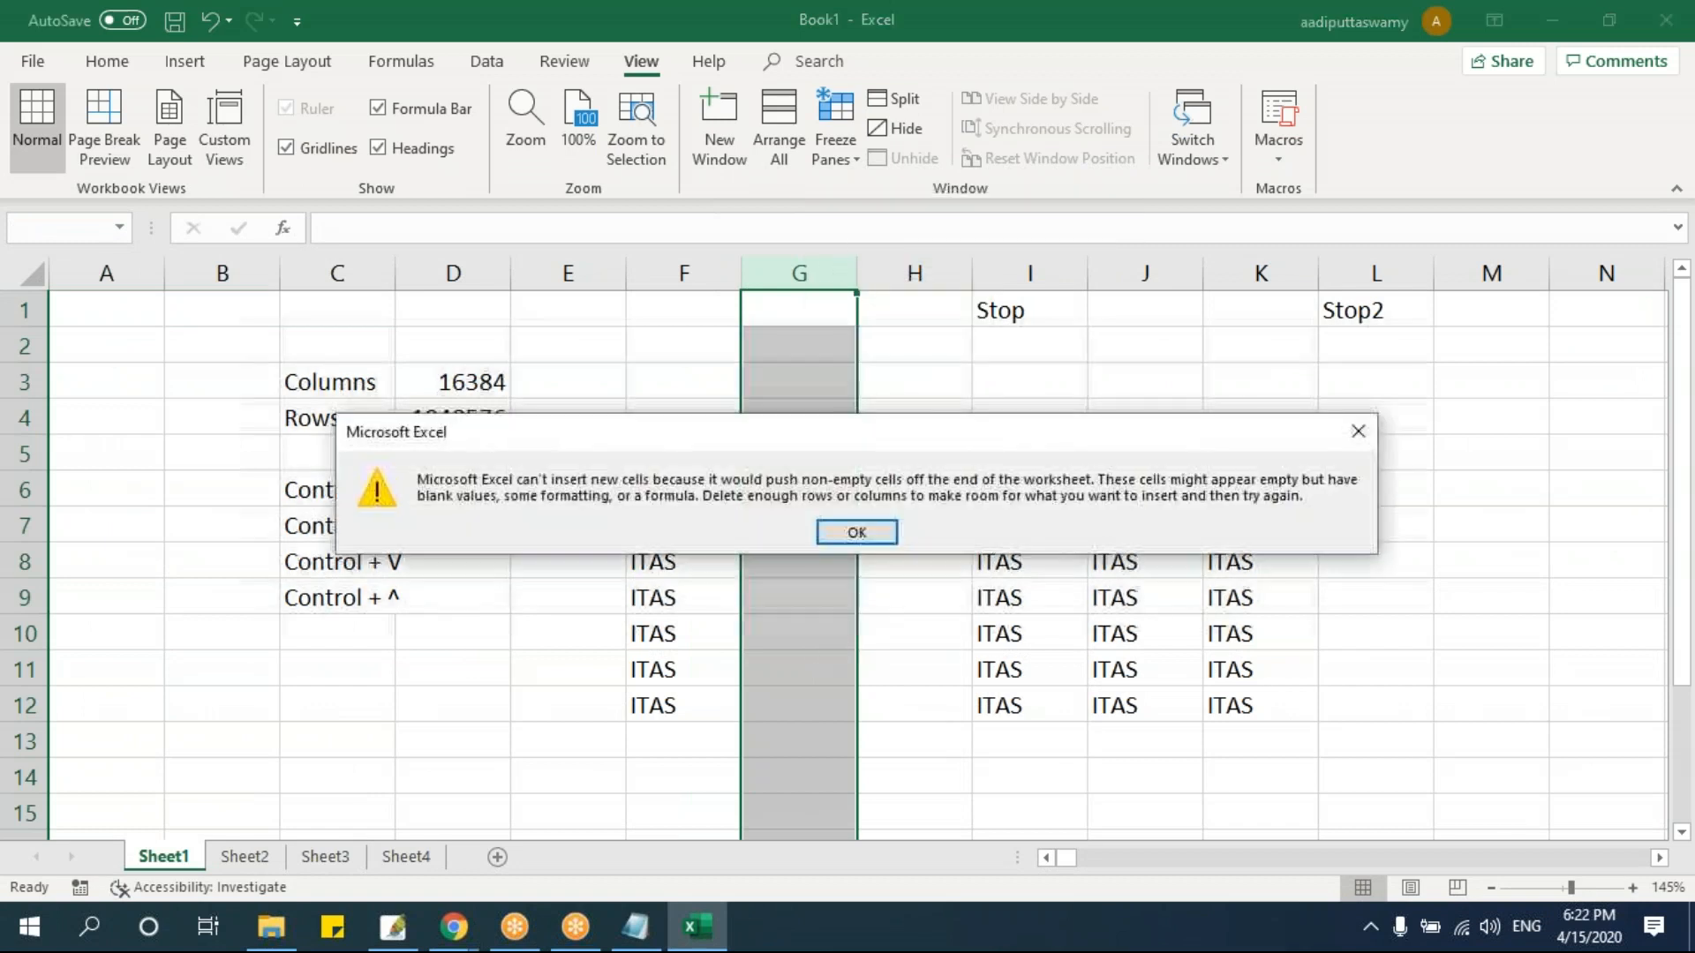
left_click_drag(905, 448, 653, 371)
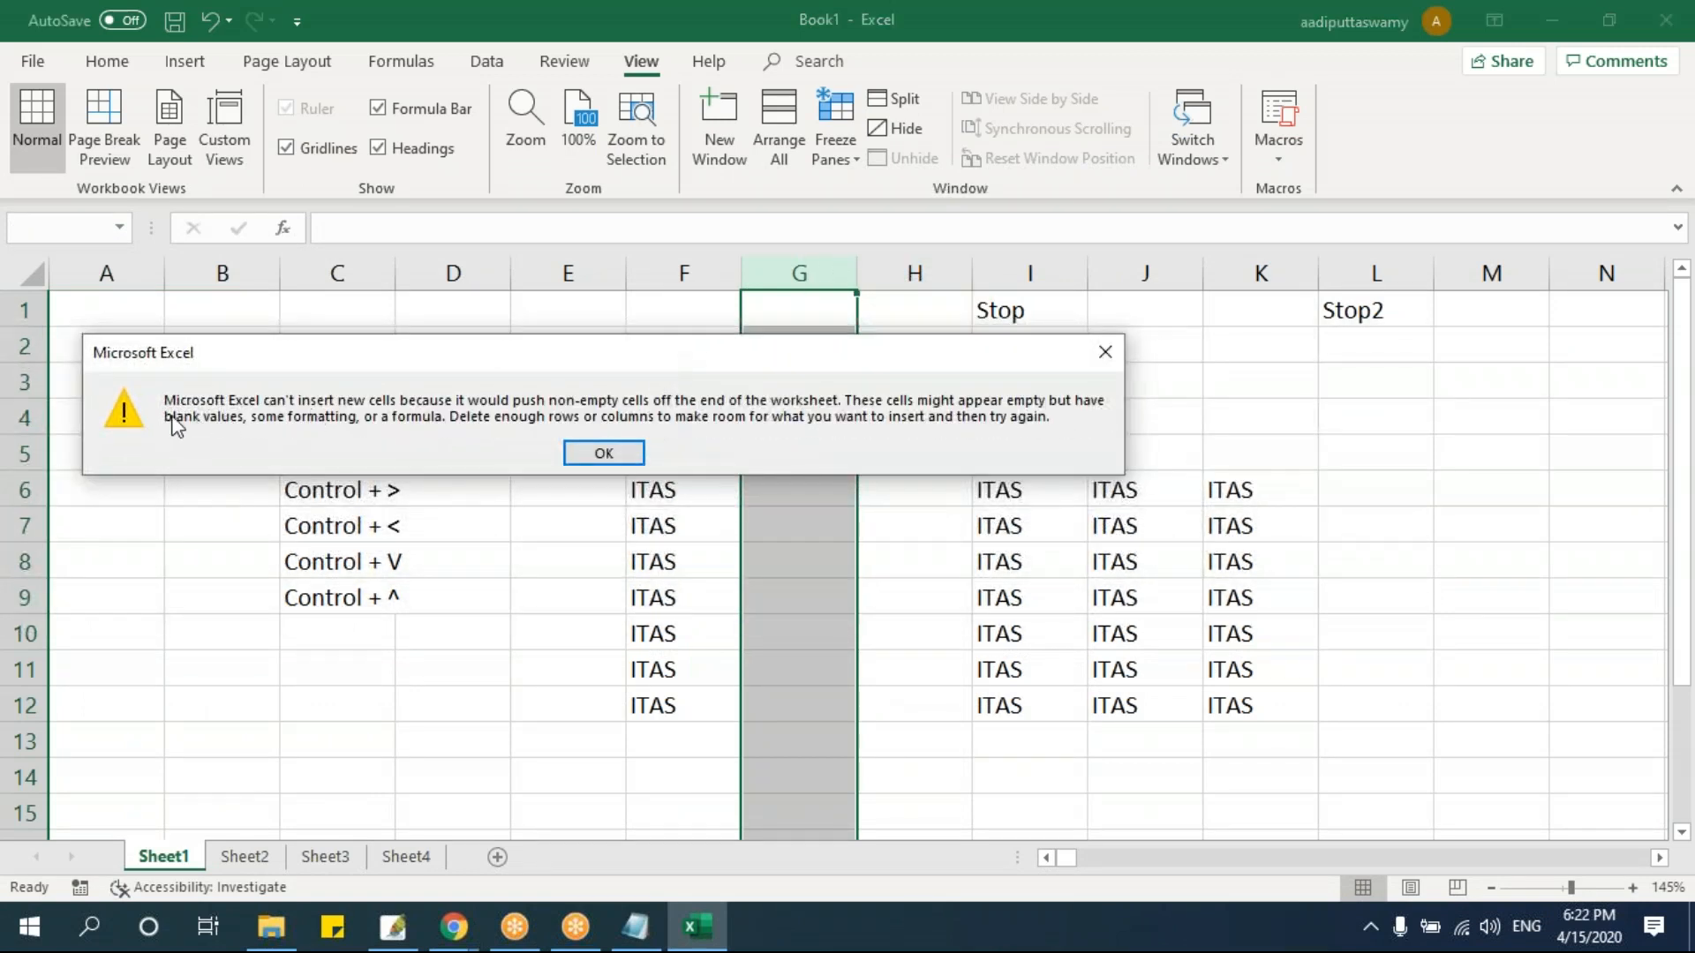
left_click(603, 453)
- From G1, jump through Stop and Stop2 to the last column to check XFD1, and return to A1
left_click(792, 311)
key("ctrl+Right")
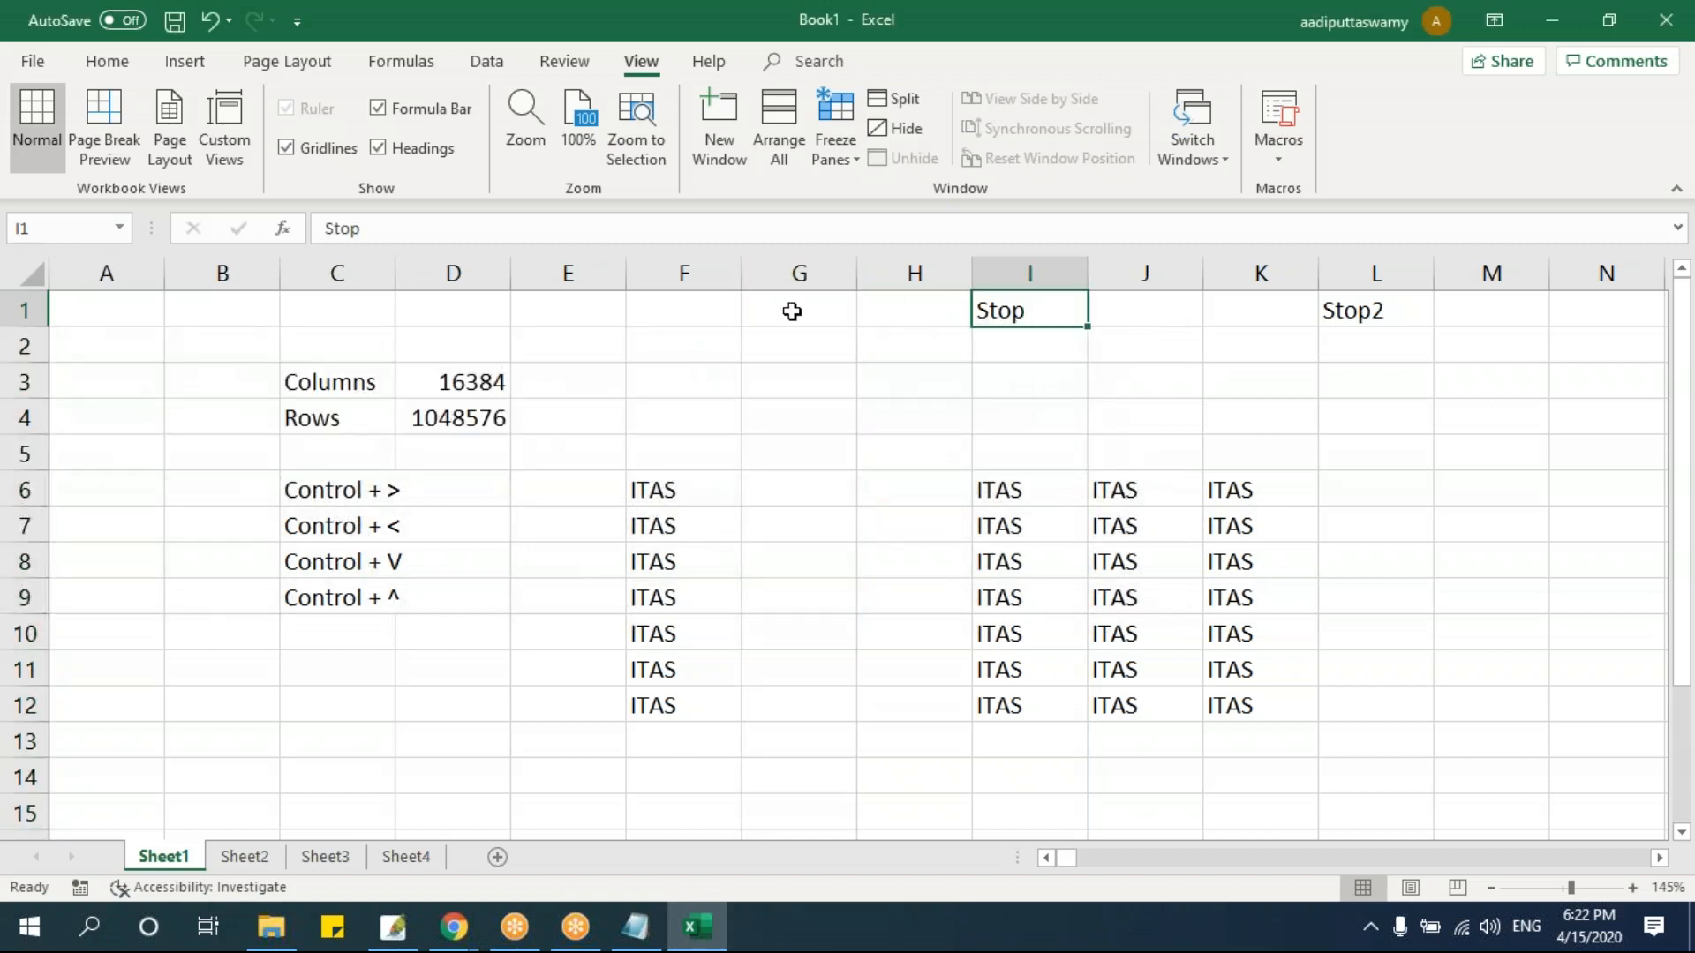
key("ctrl+Right")
key("ctrl+Right")
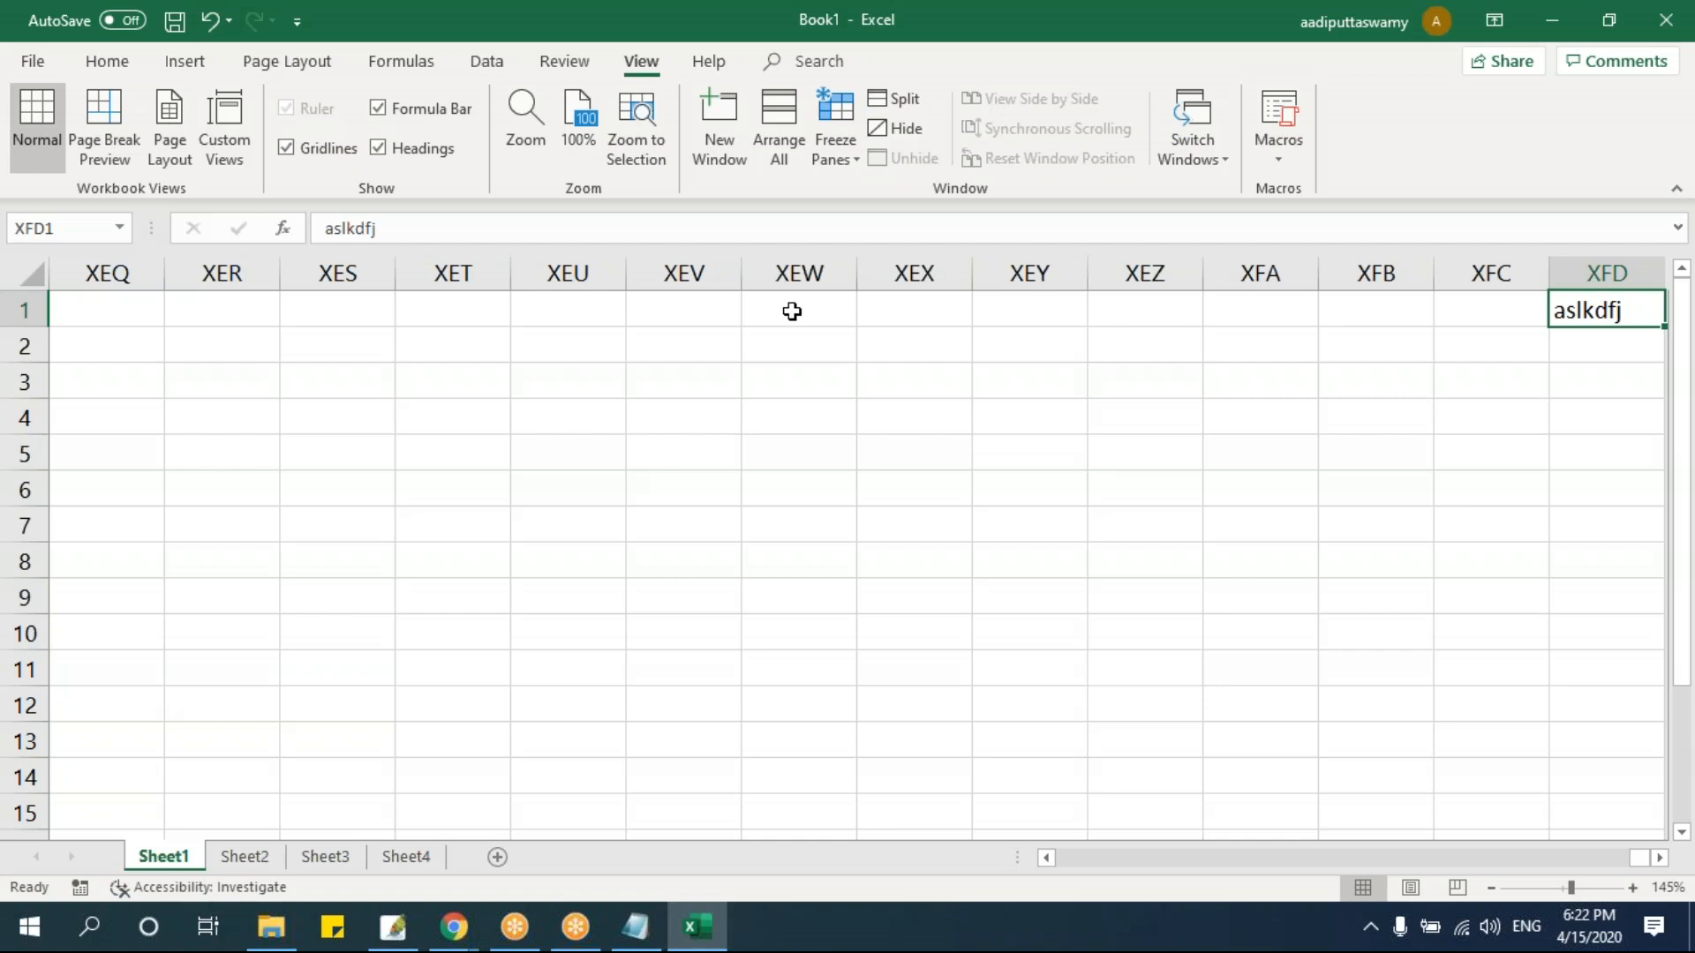
left_click(1254, 62)
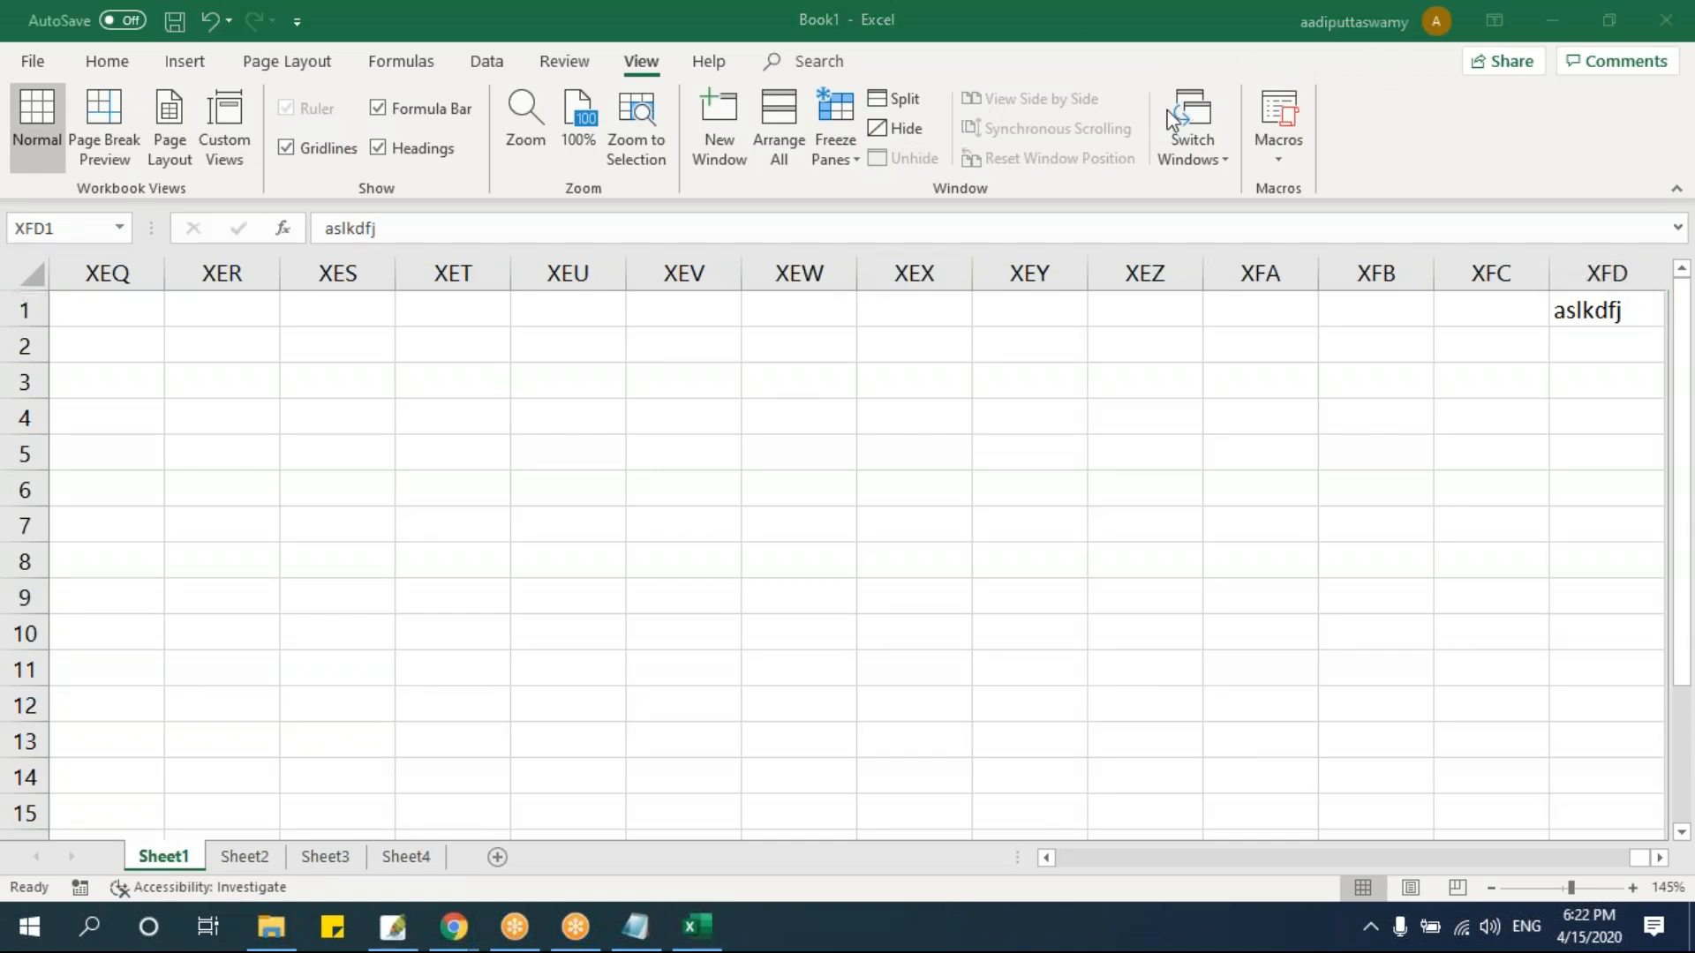
left_click(776, 315)
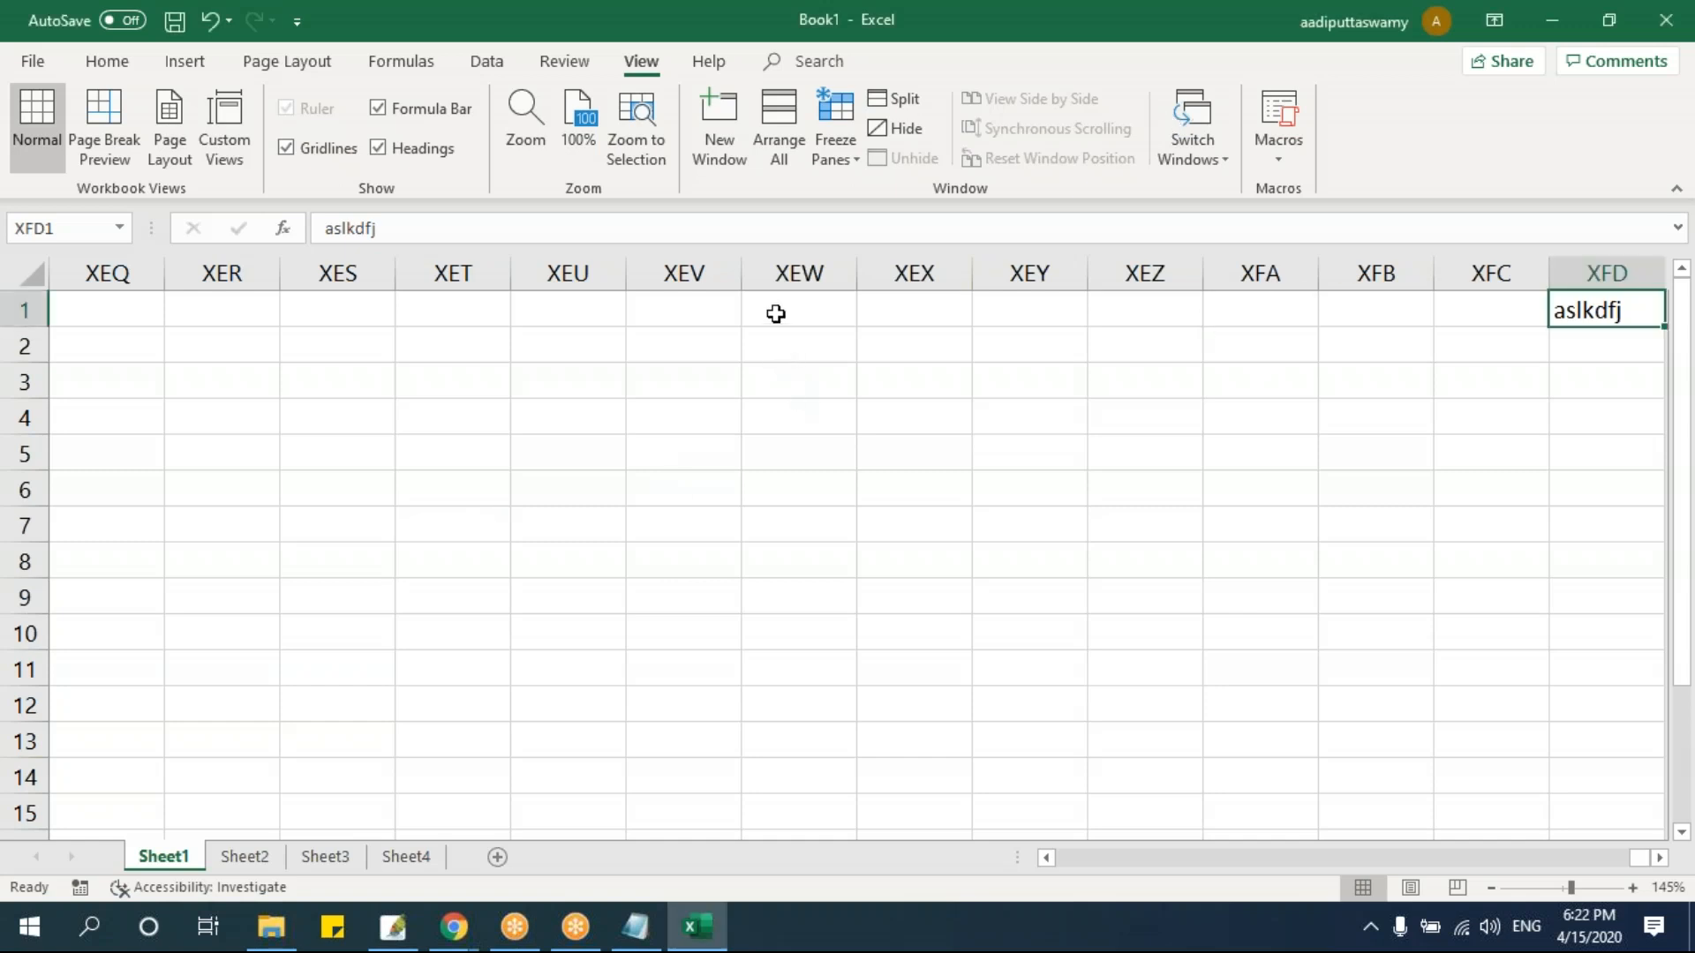
left_click(775, 315)
key("ctrl+Left")
key("ctrl+Left")
key("ctrl+Left")
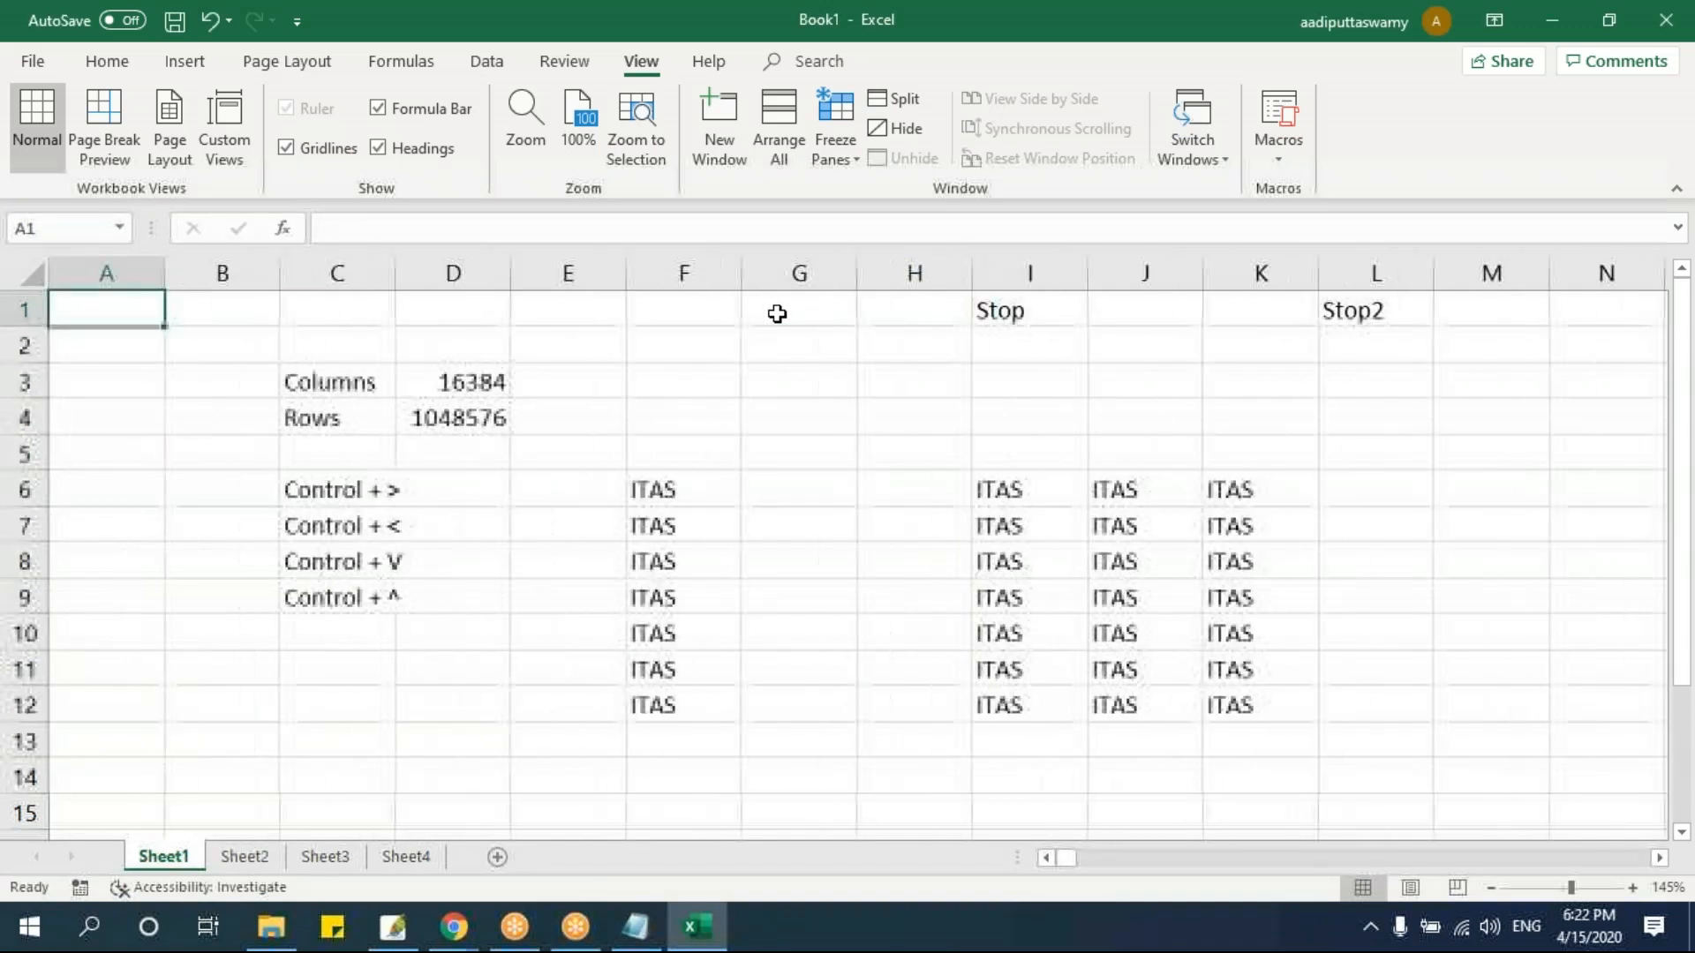
- Enter aksjdlsjdl in A1048576, the last row of column A, and return to A1
key("ctrl+Down")
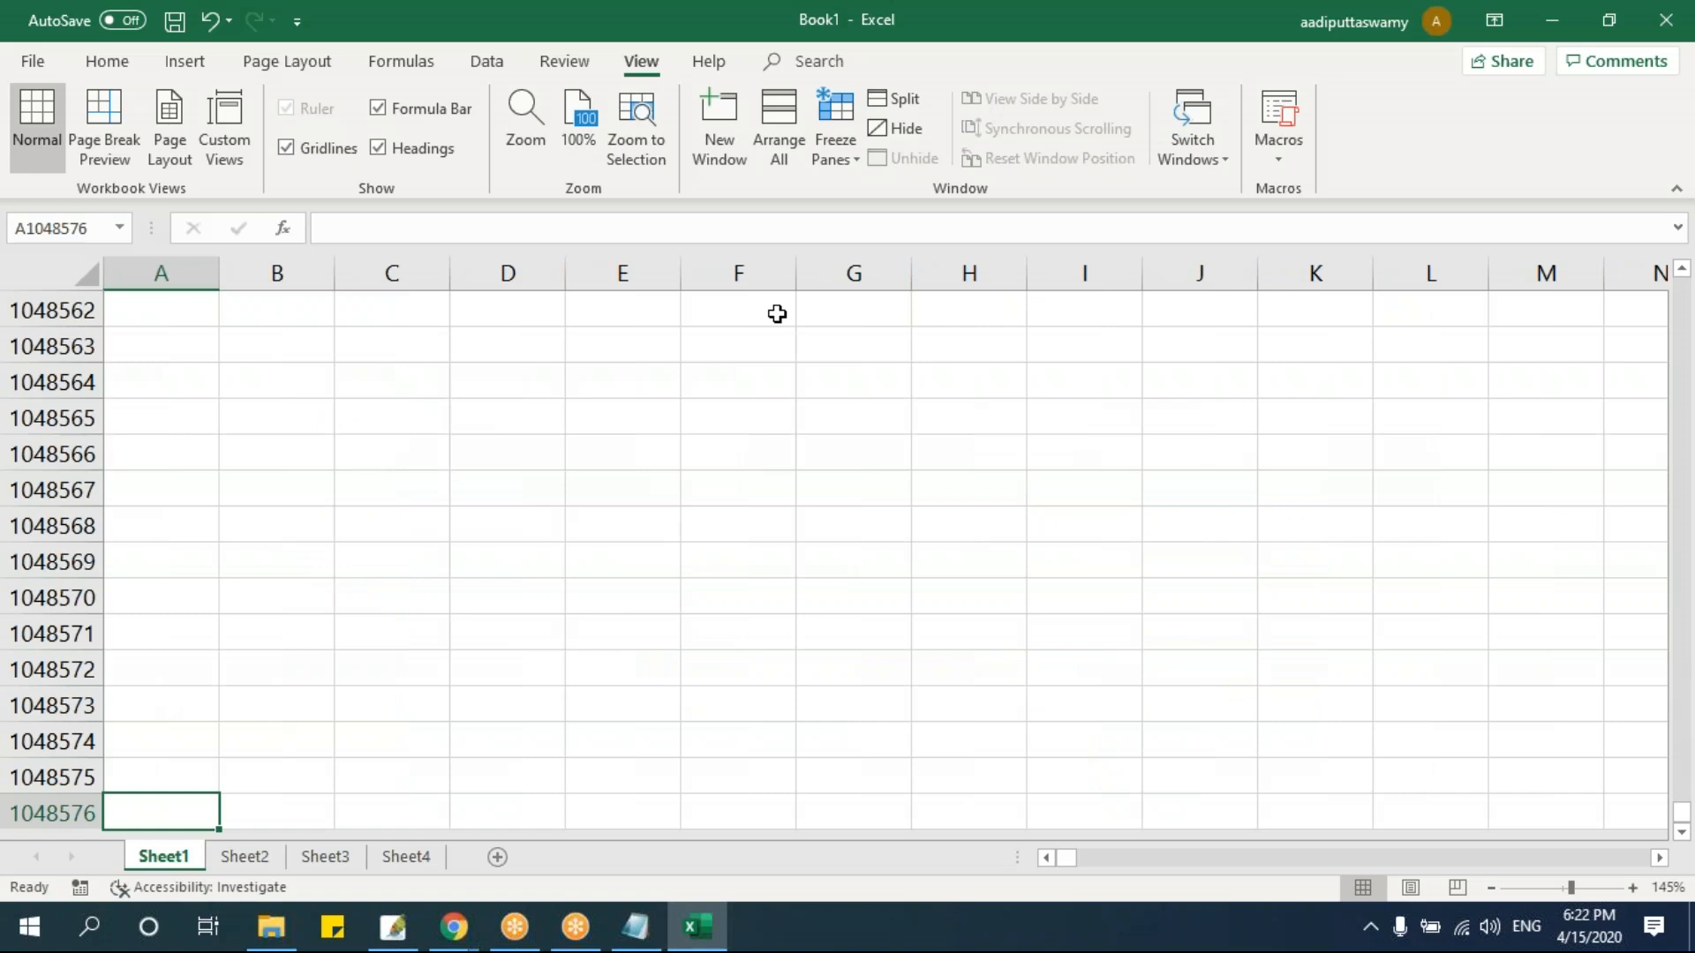
type("aksjdlsjdl")
key("Up")
key("ctrl+Up")
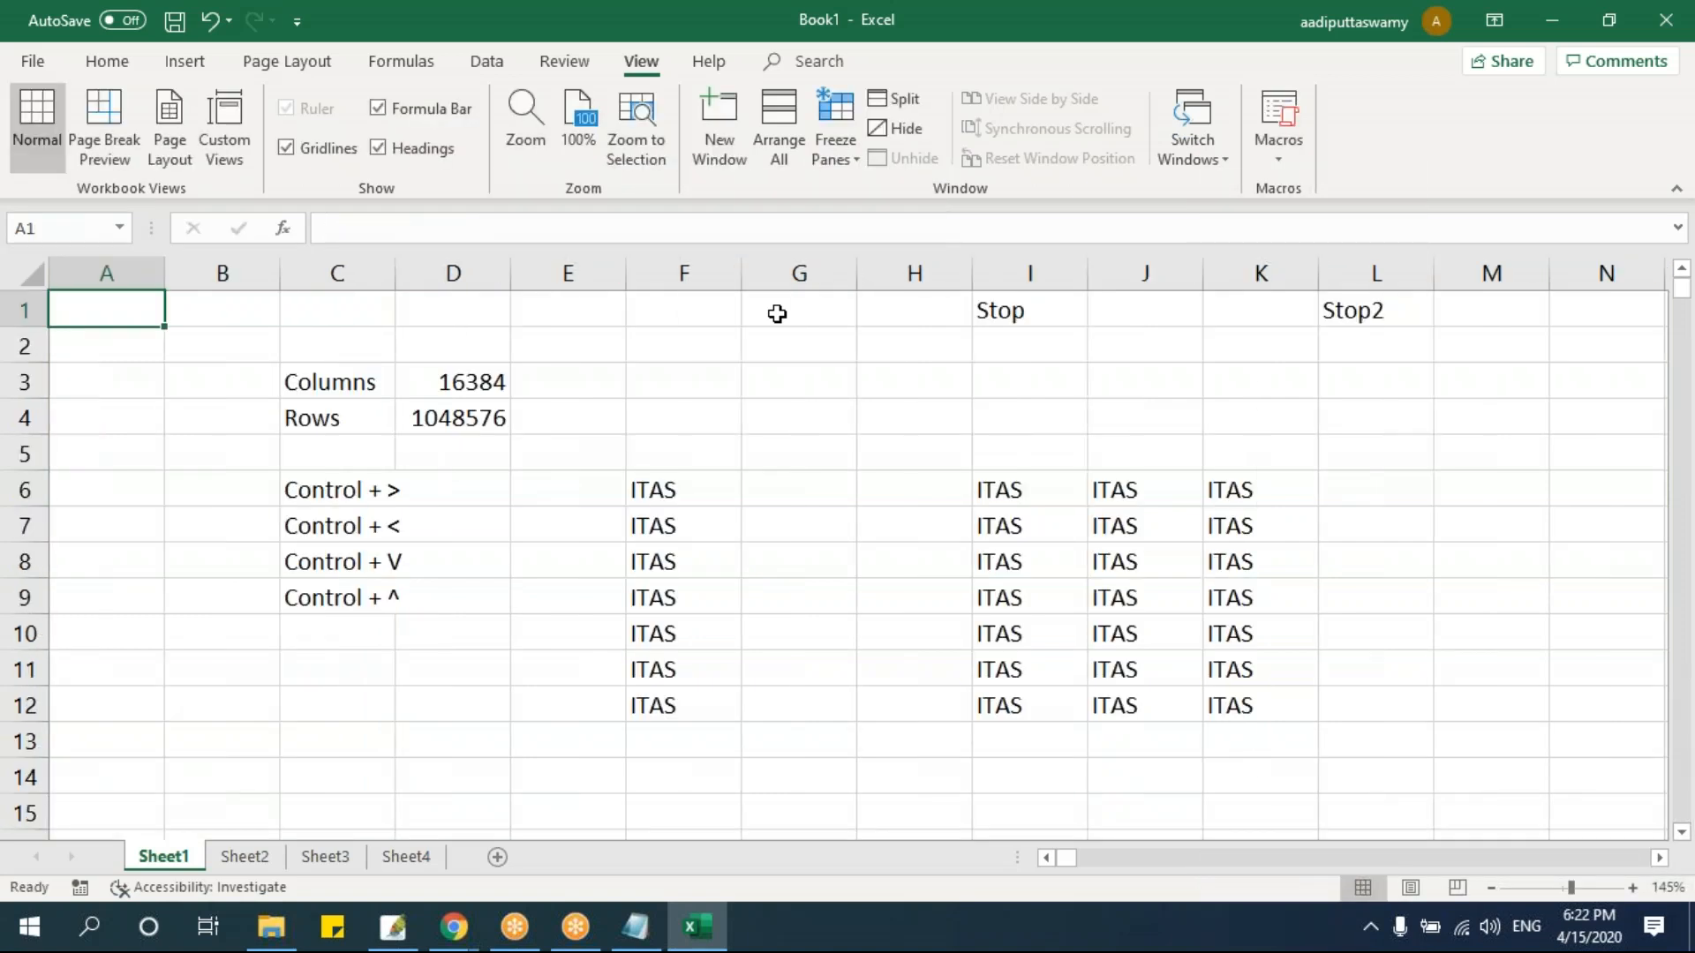
- Try to insert a row above row 7 and dismiss the message
left_click(25, 524)
right_click(28, 525)
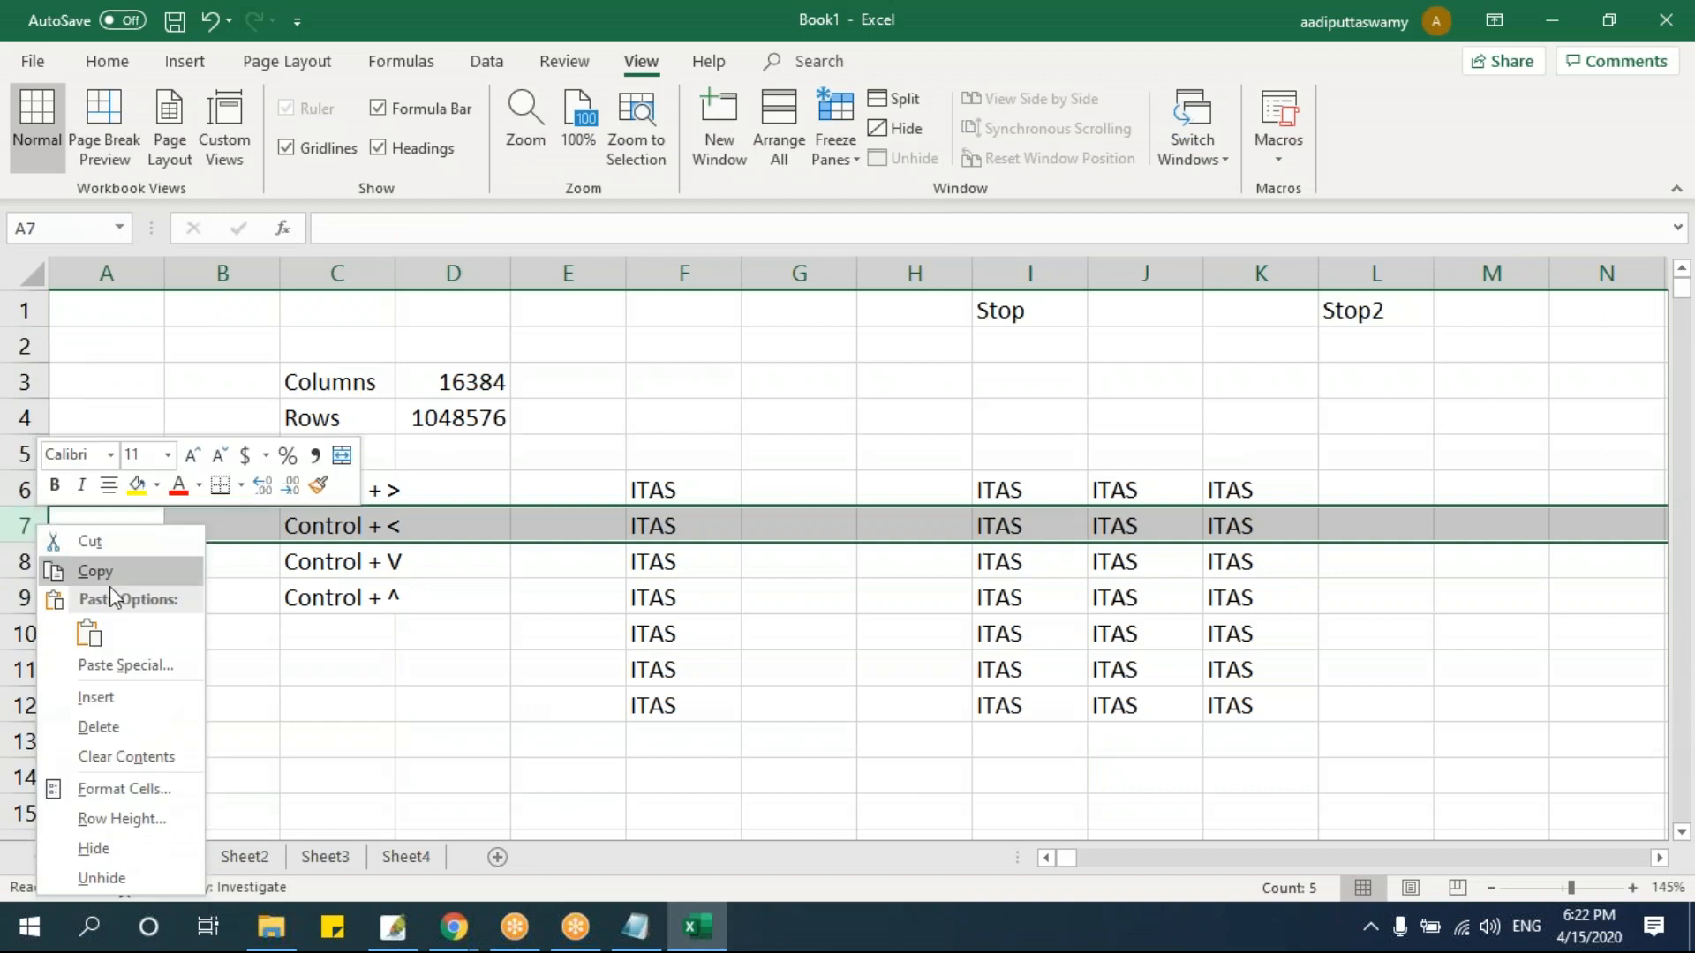
left_click(95, 697)
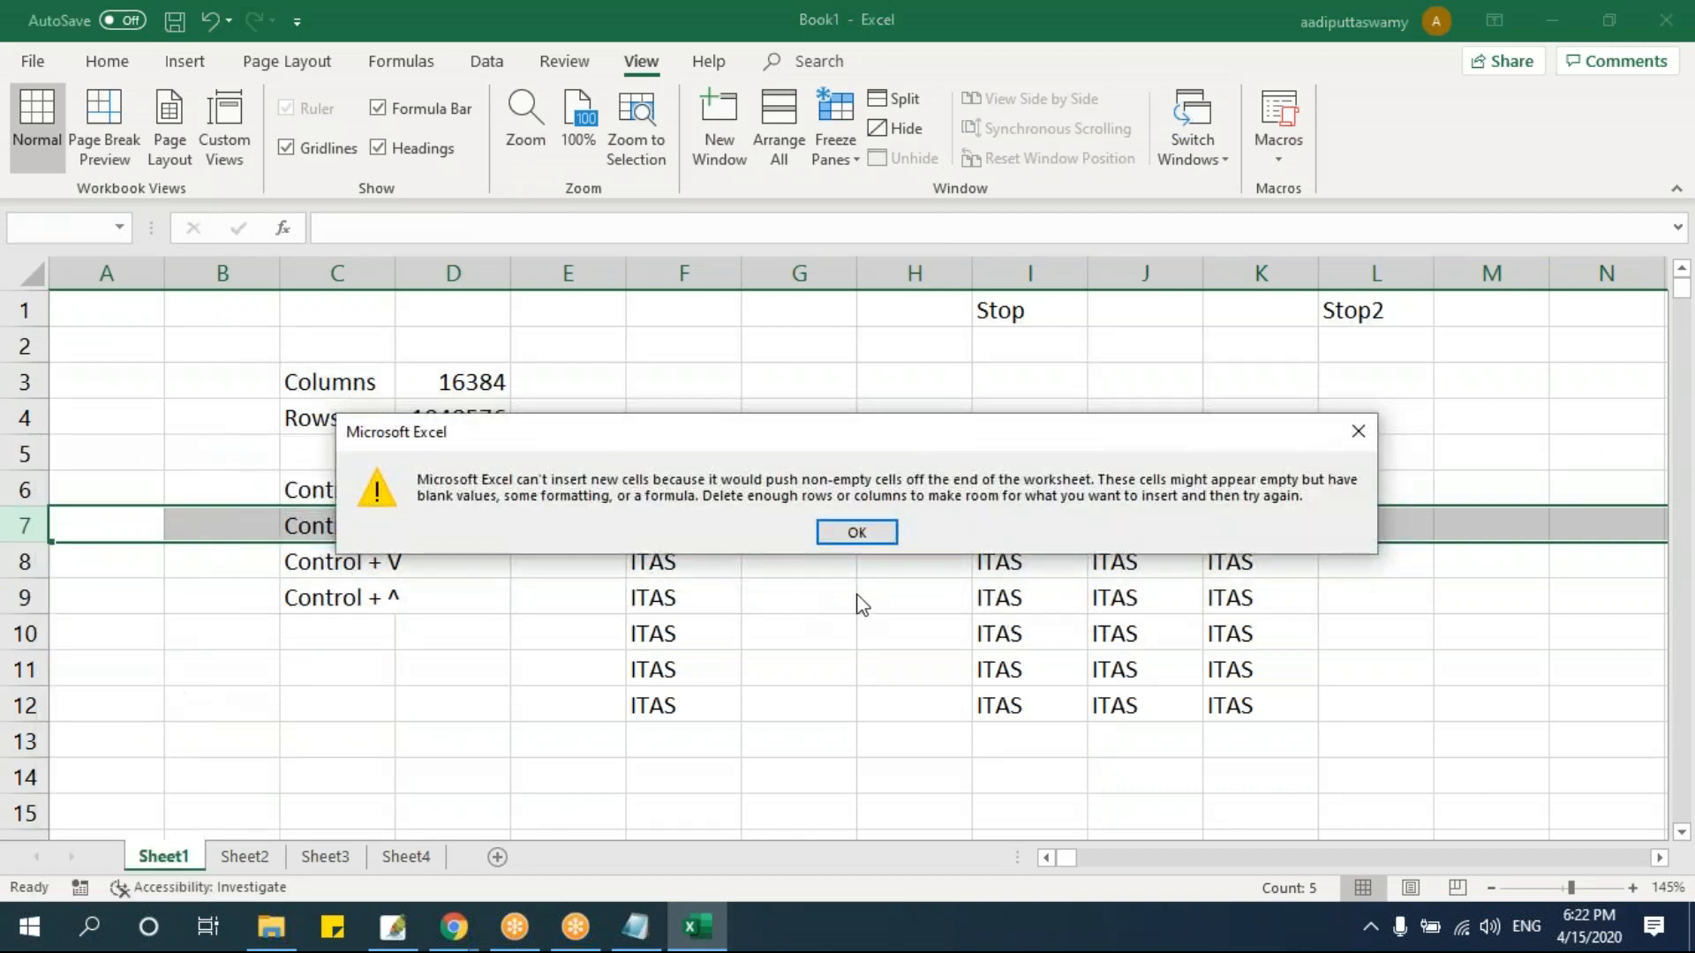
left_click(857, 533)
- Clear the text in the last cell of column A, A1048576, and return to A1
left_click(119, 609)
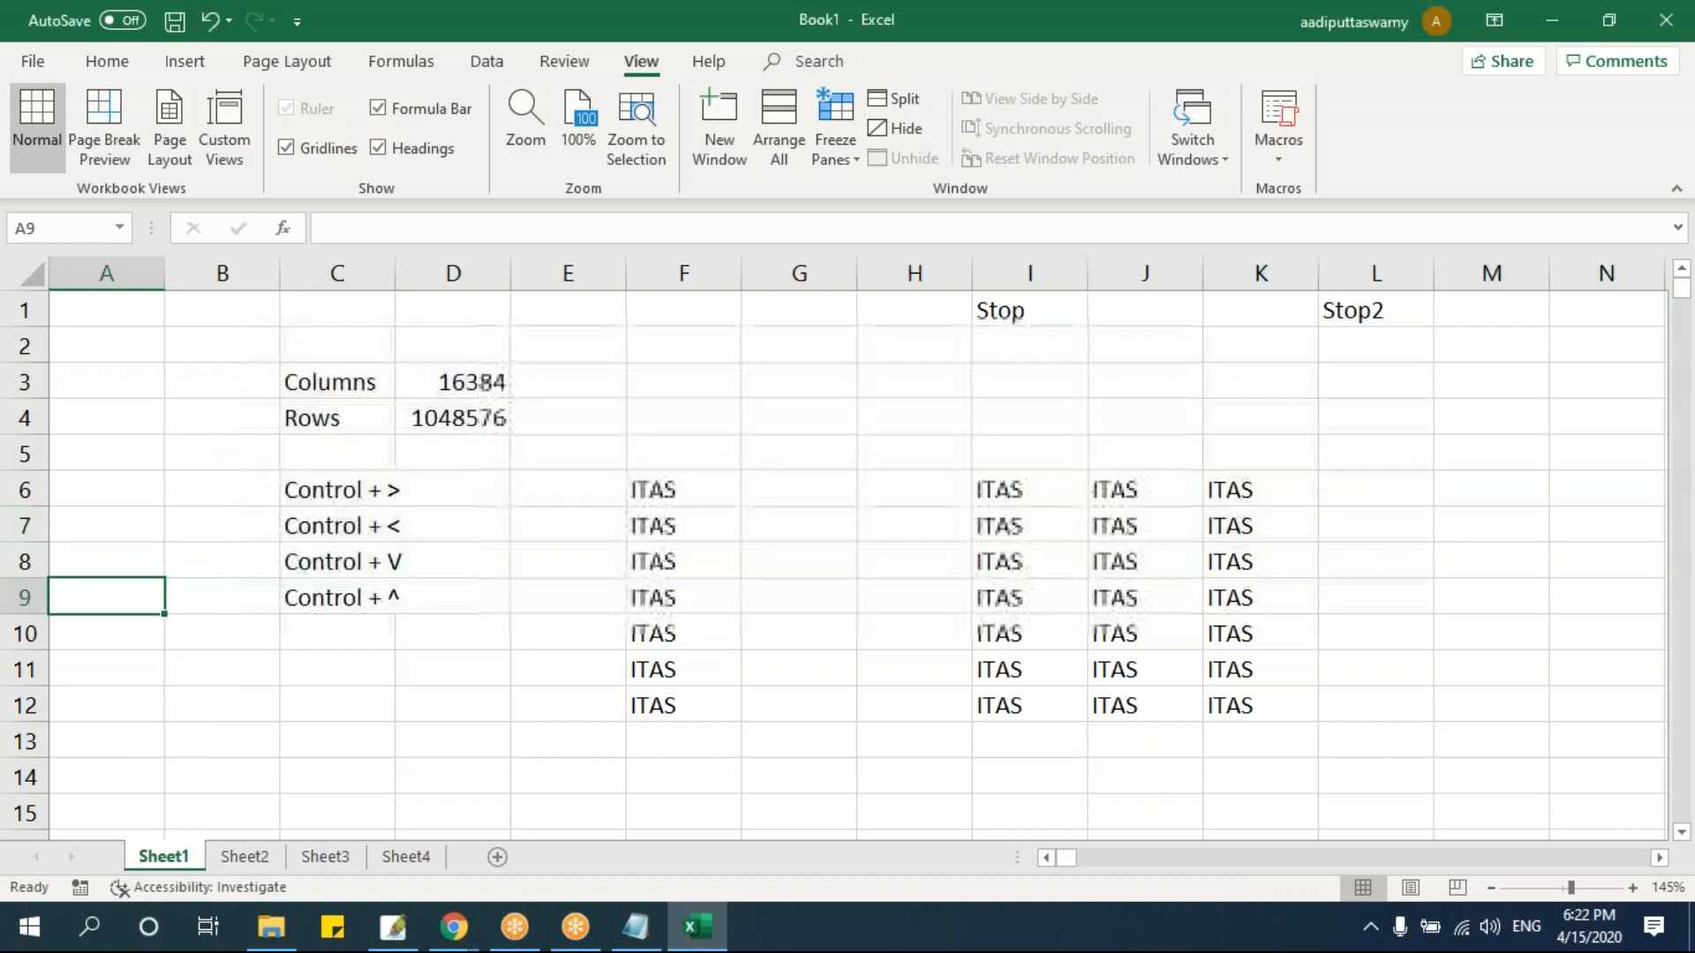
key("ctrl+Down")
key("Delete")
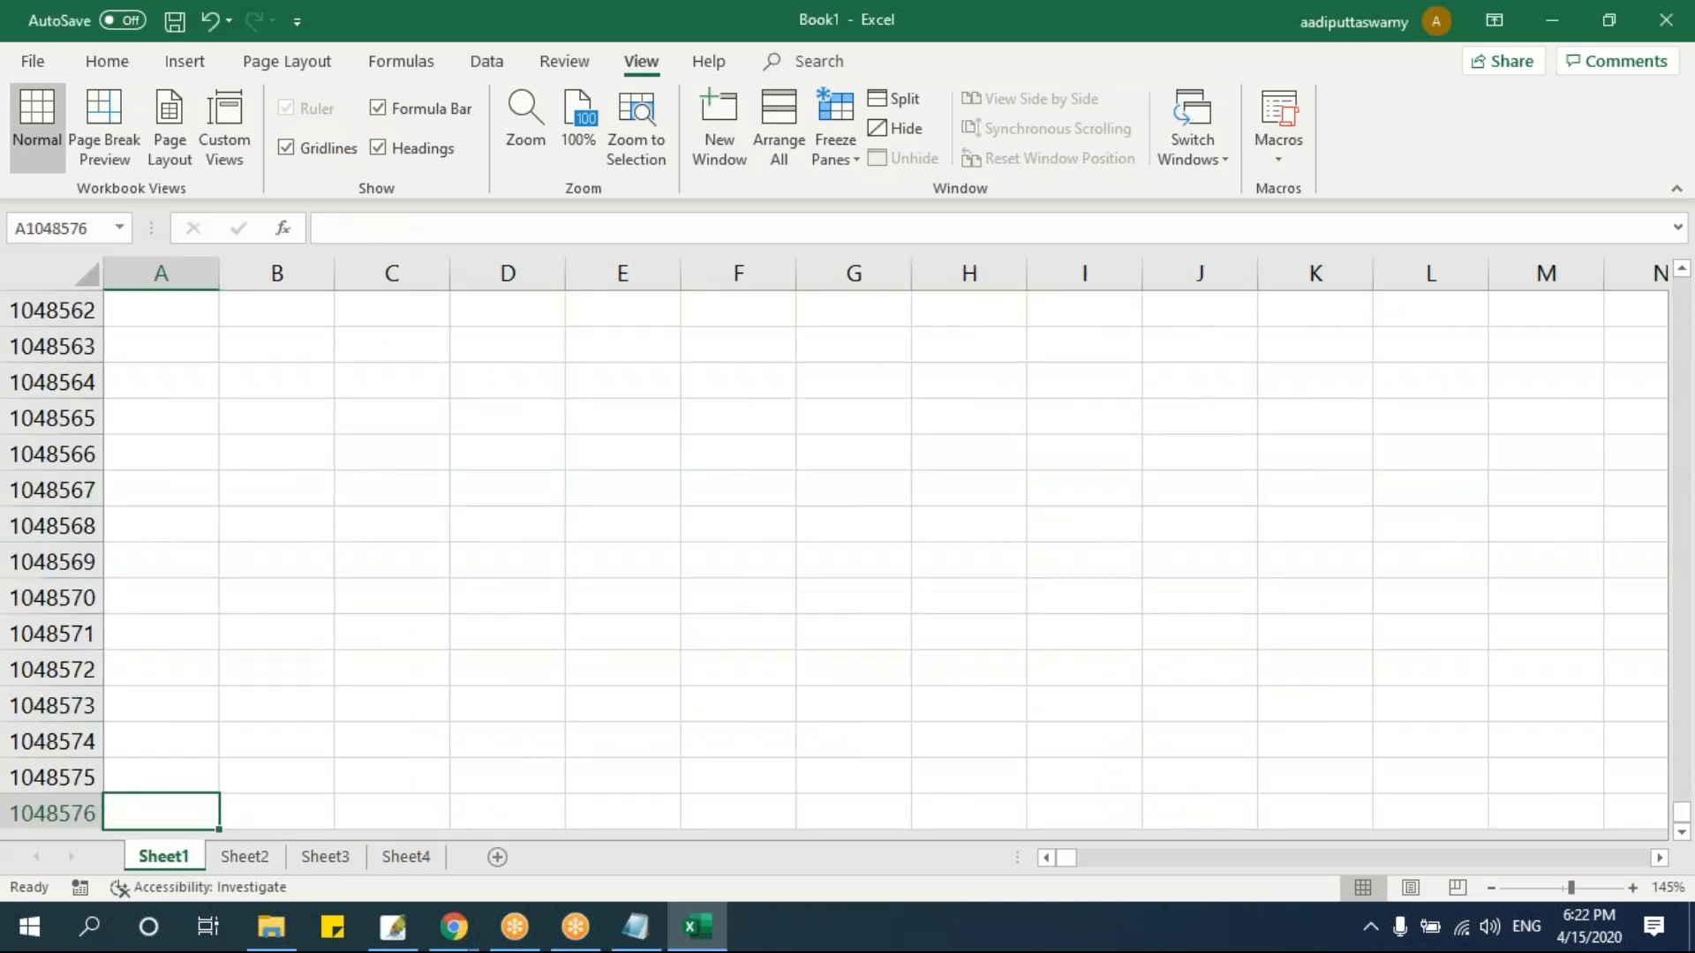
key("ctrl+Up")
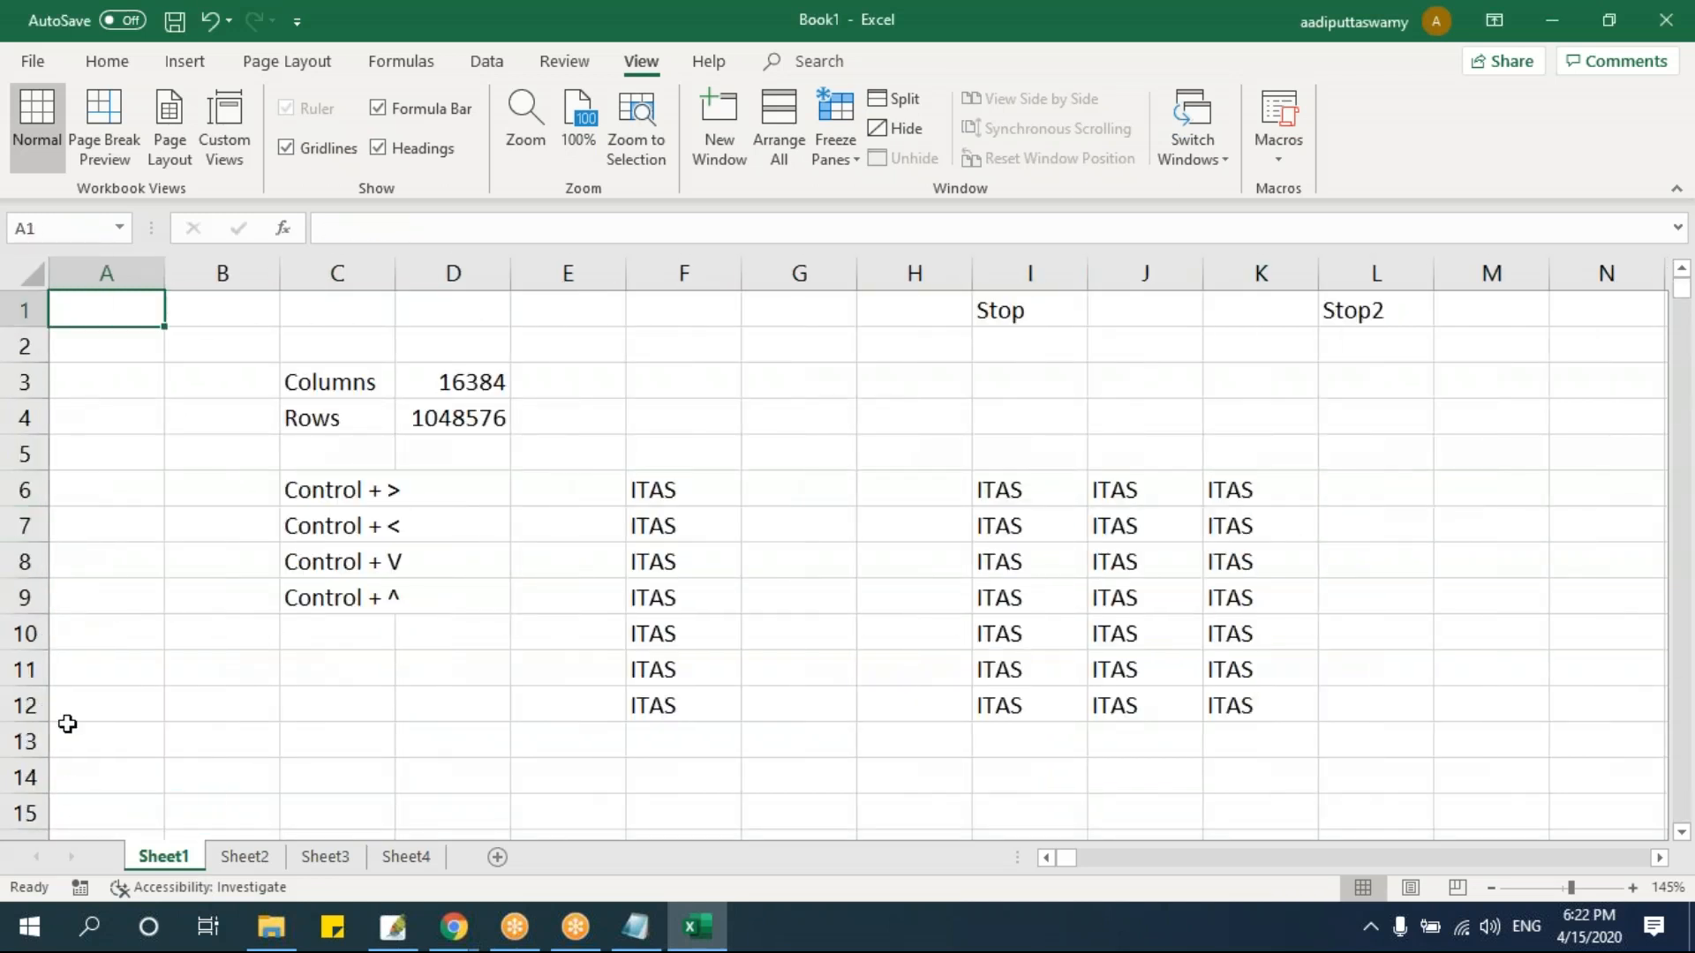
- Insert a blank row above row 7 and accept the large operation
right_click(37, 528)
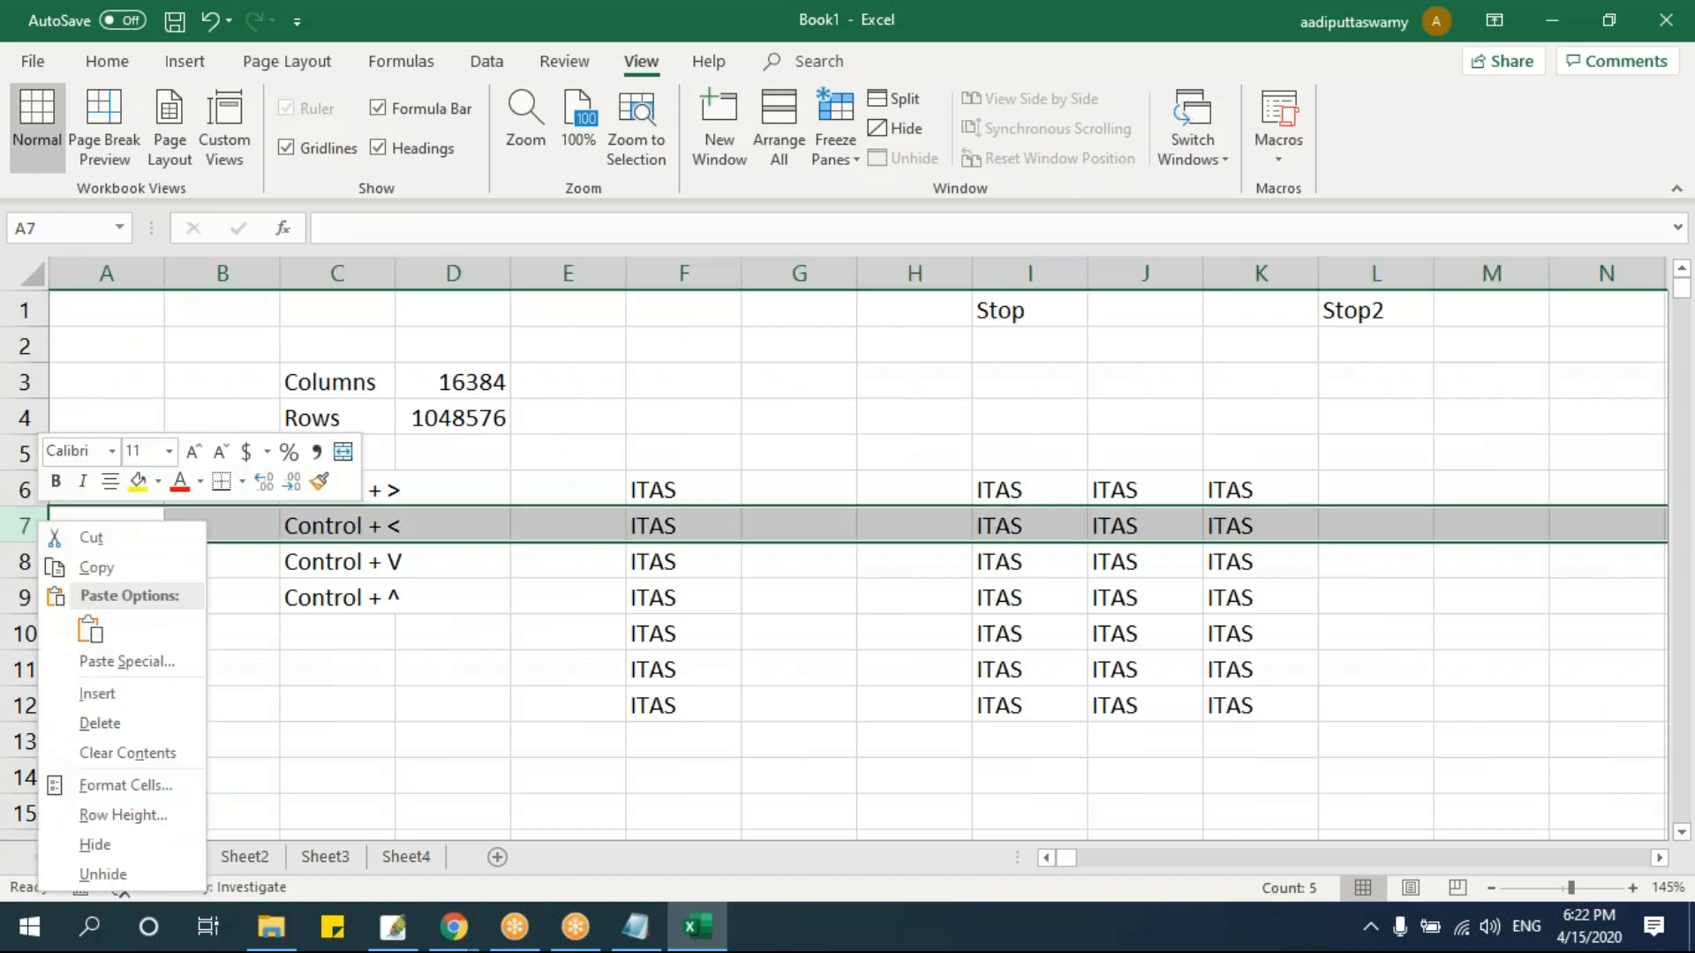
left_click(110, 693)
left_click(267, 727)
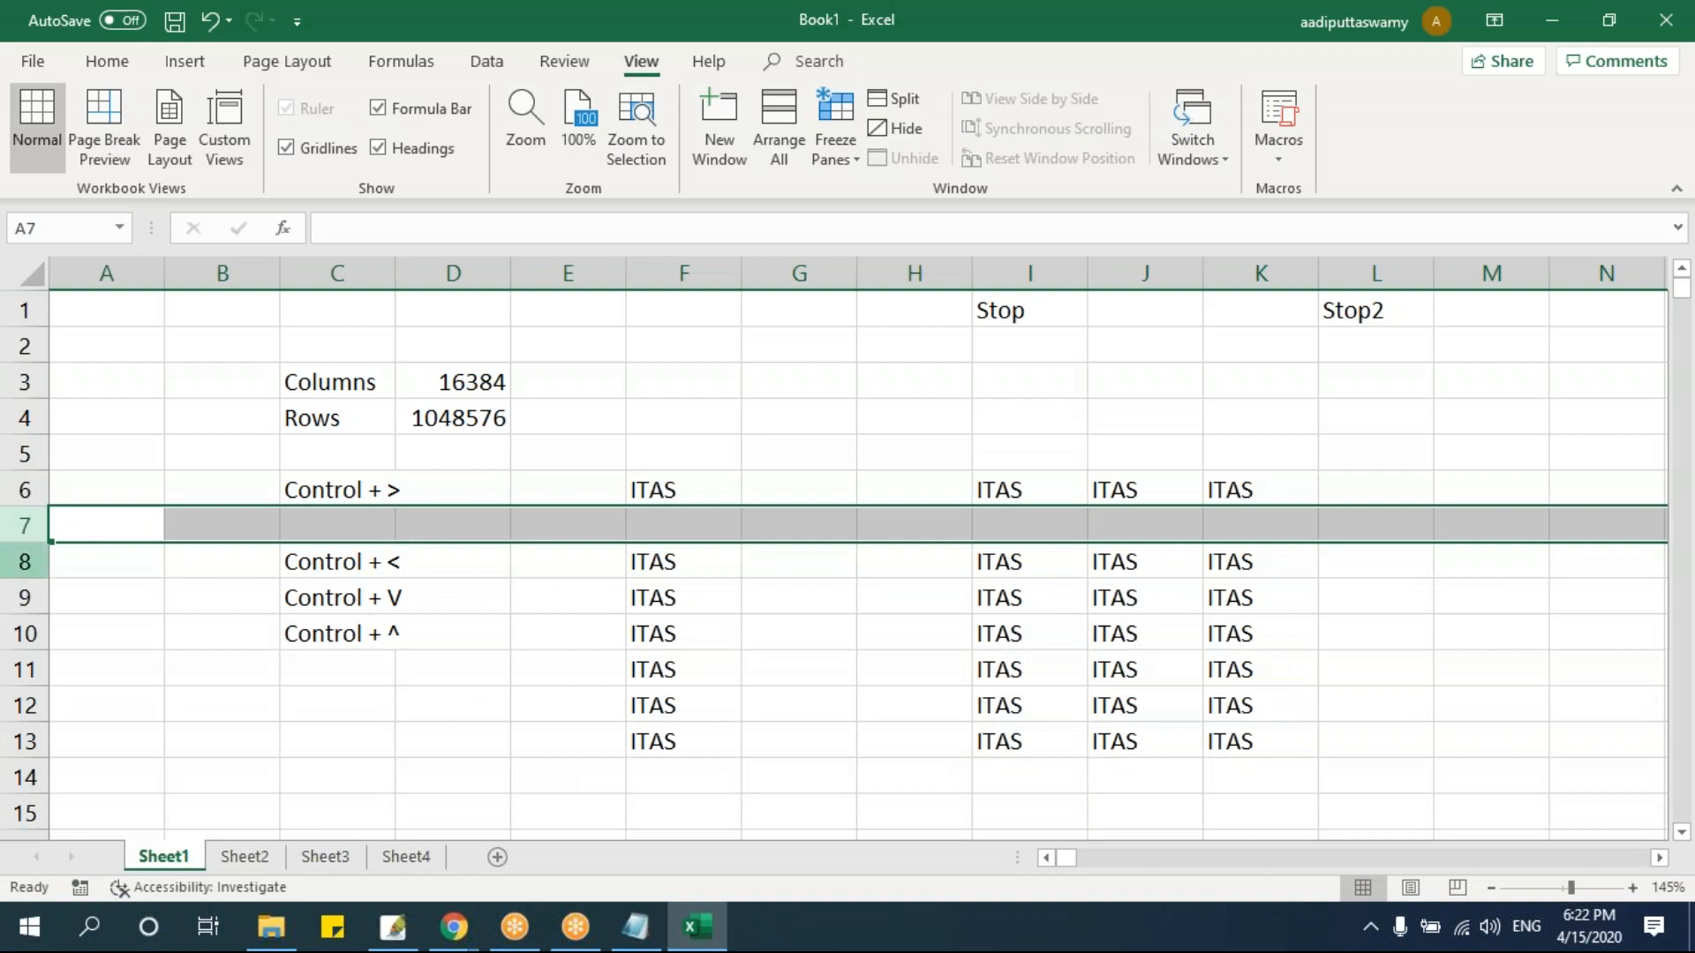
- Insert another blank row above row 8, accept the large operation, and select the blank cells F7:F8
right_click(36, 561)
left_click(143, 389)
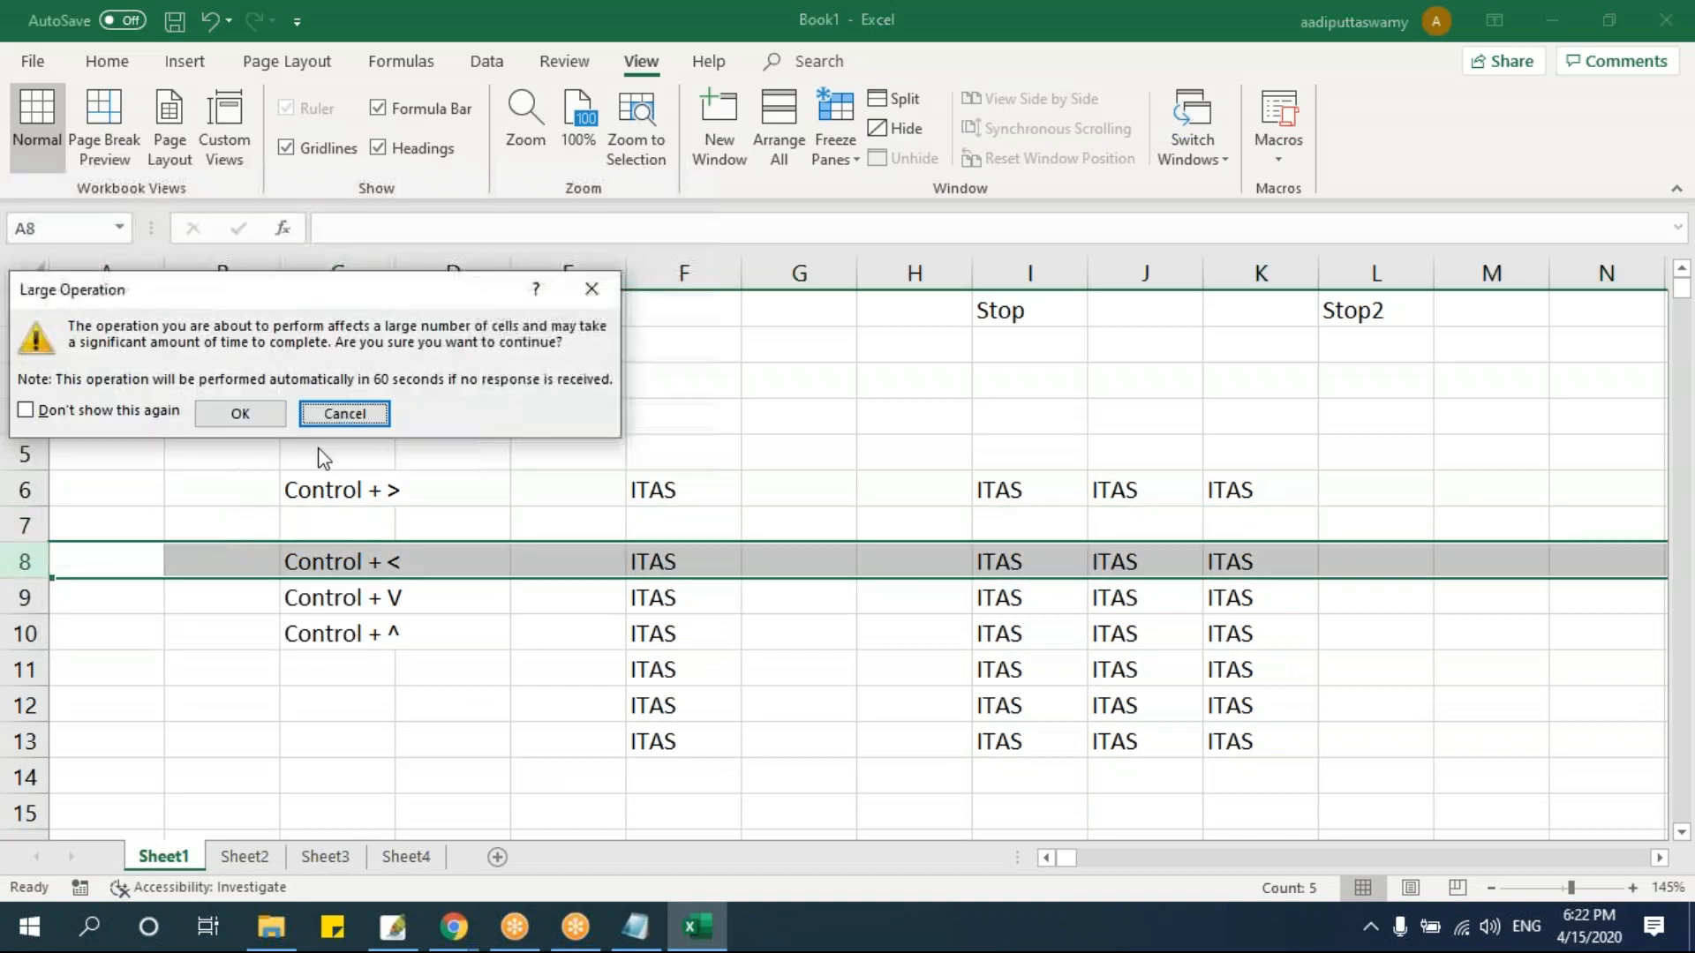
left_click(221, 411)
left_click_drag(696, 522, 690, 549)
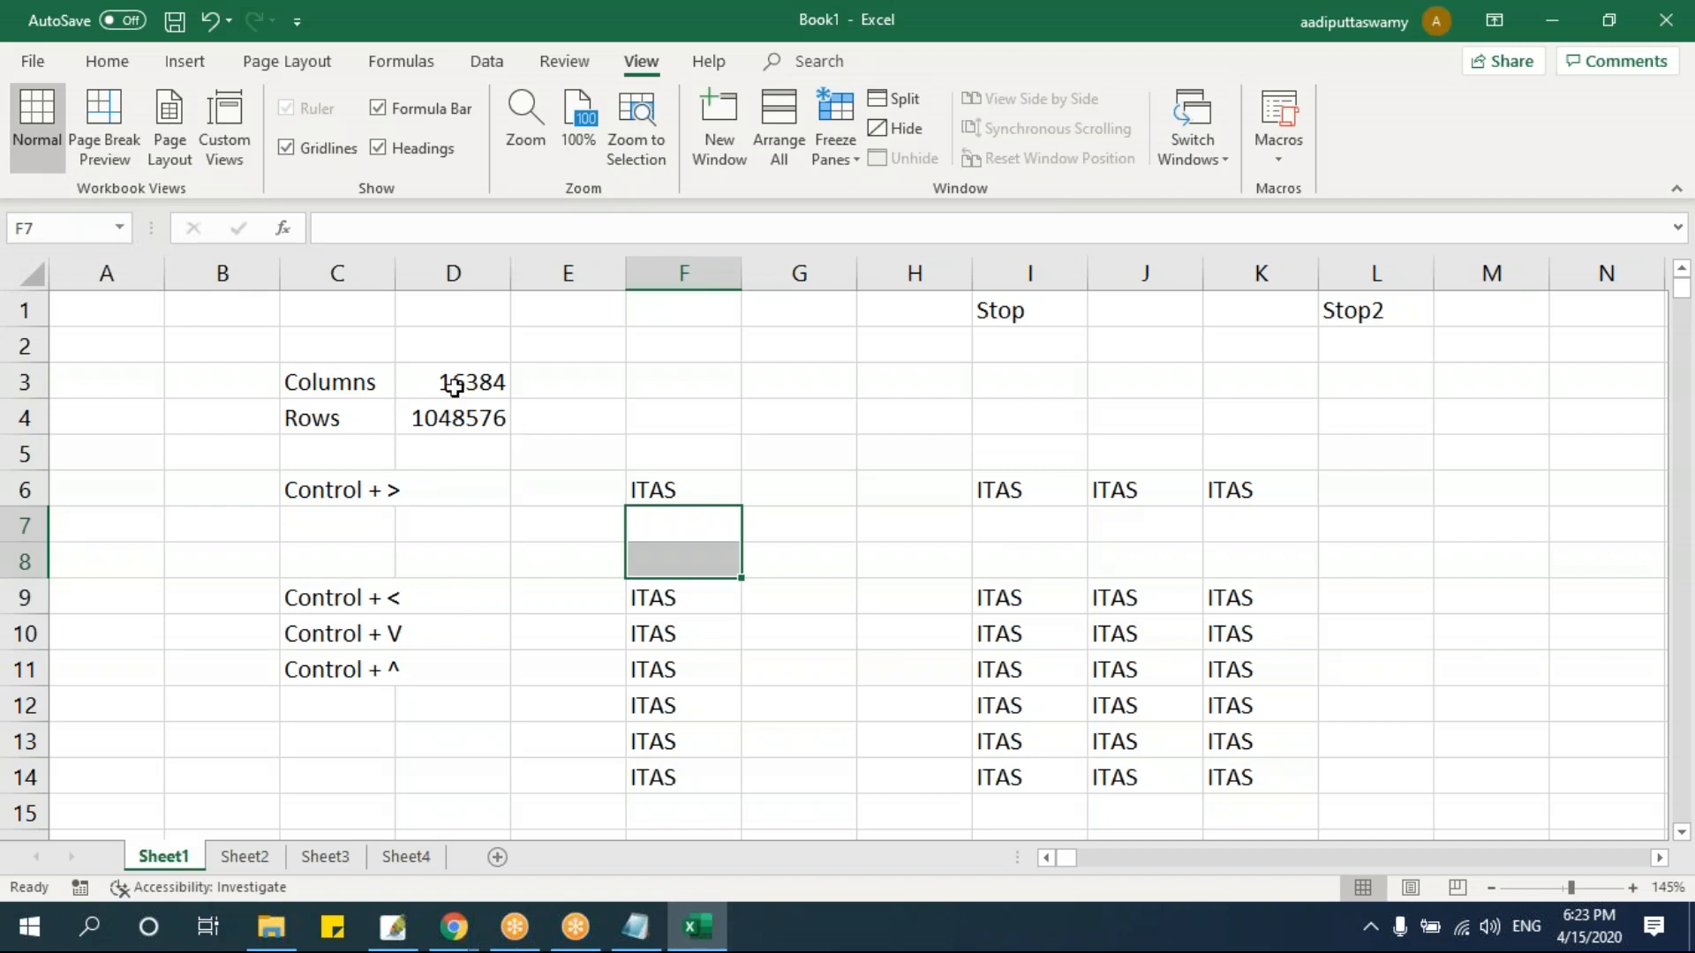
- Review the column and row limits in D3:D4 and the ITAS data in F9:K14 and I6:K14
left_click(454, 387)
left_click(458, 415)
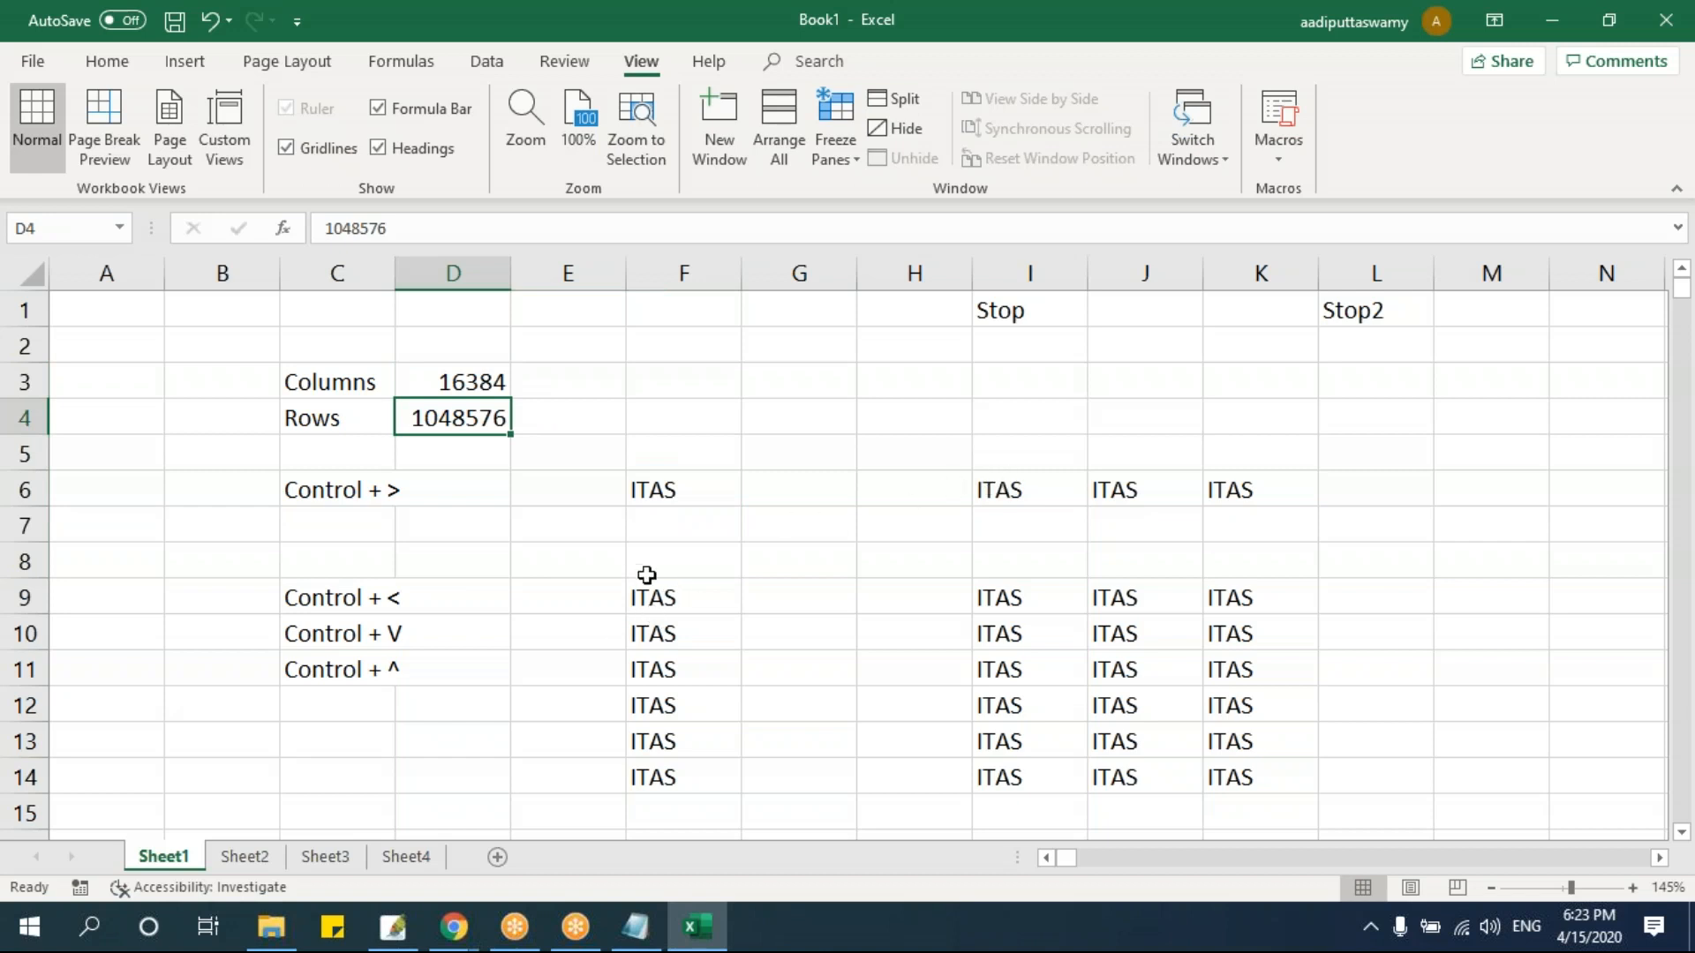
left_click_drag(654, 594, 1230, 776)
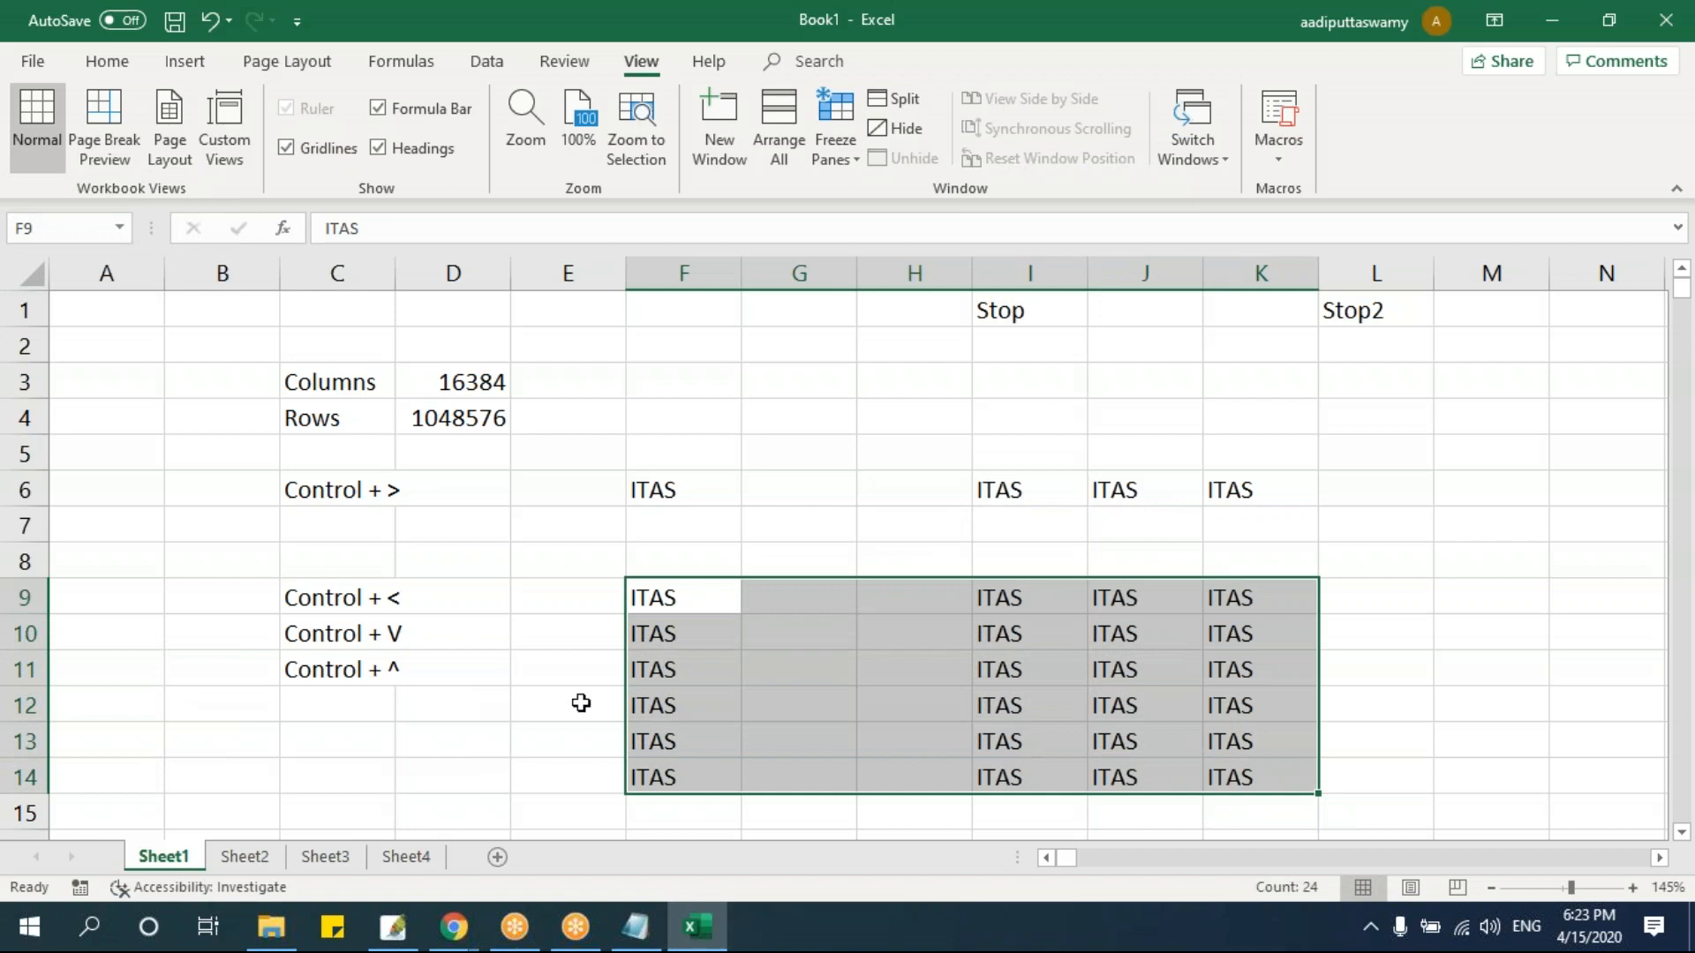
left_click_drag(1024, 494, 1240, 769)
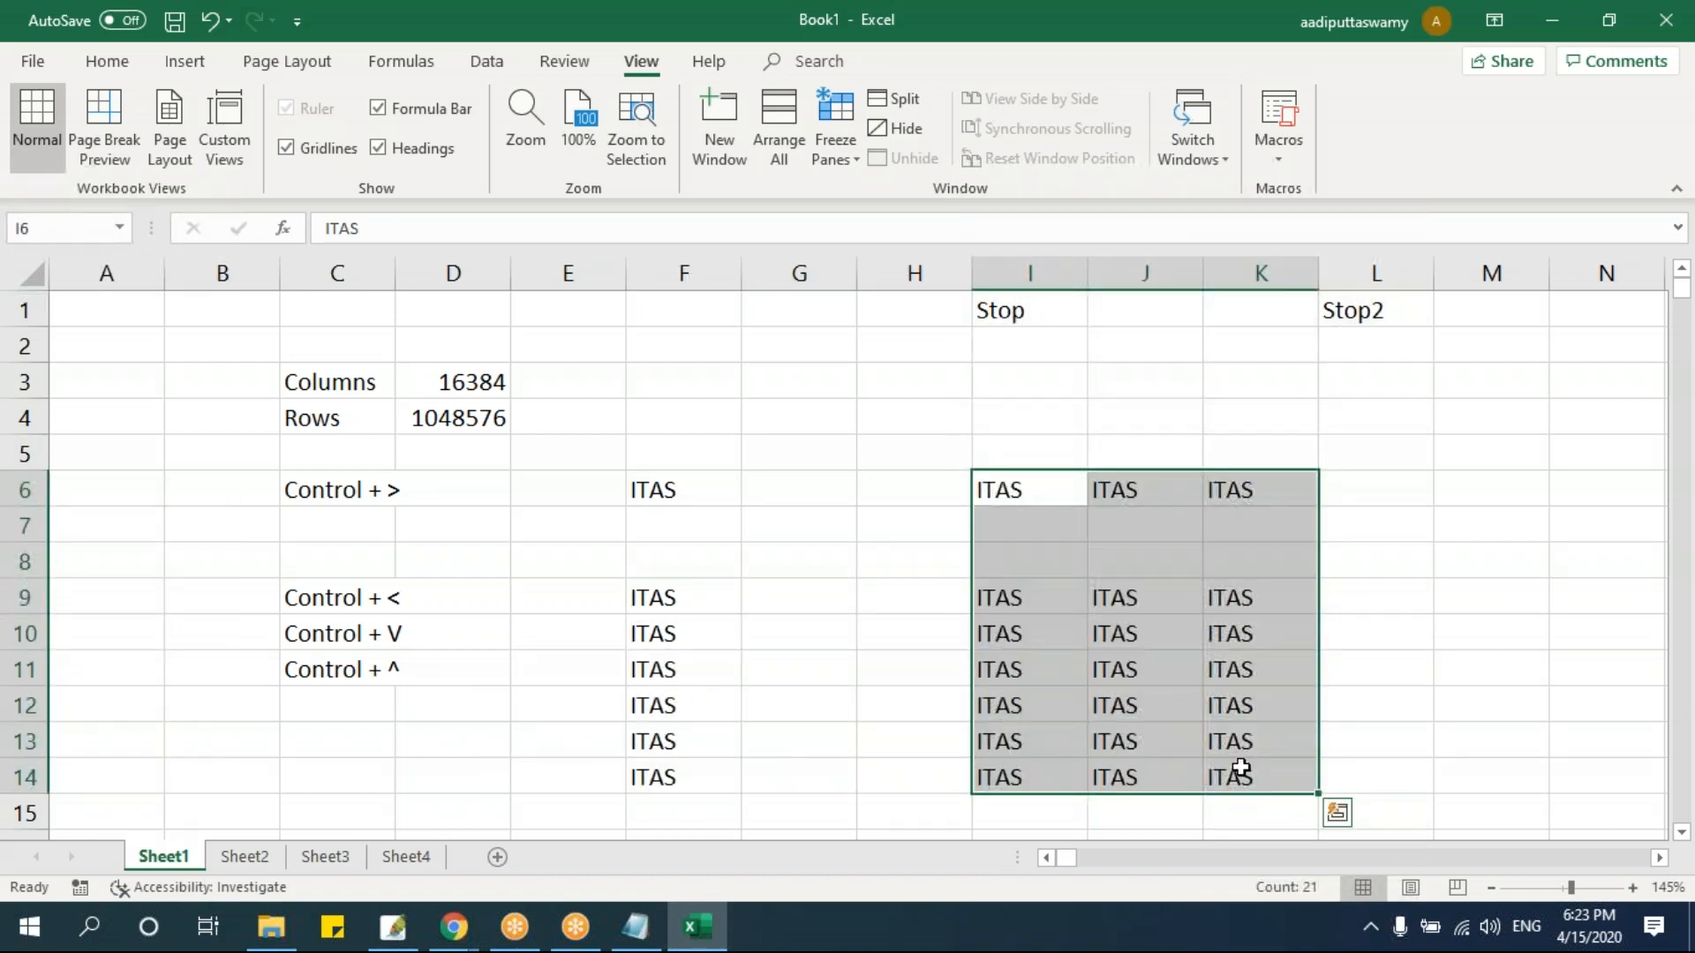
left_click(915, 632)
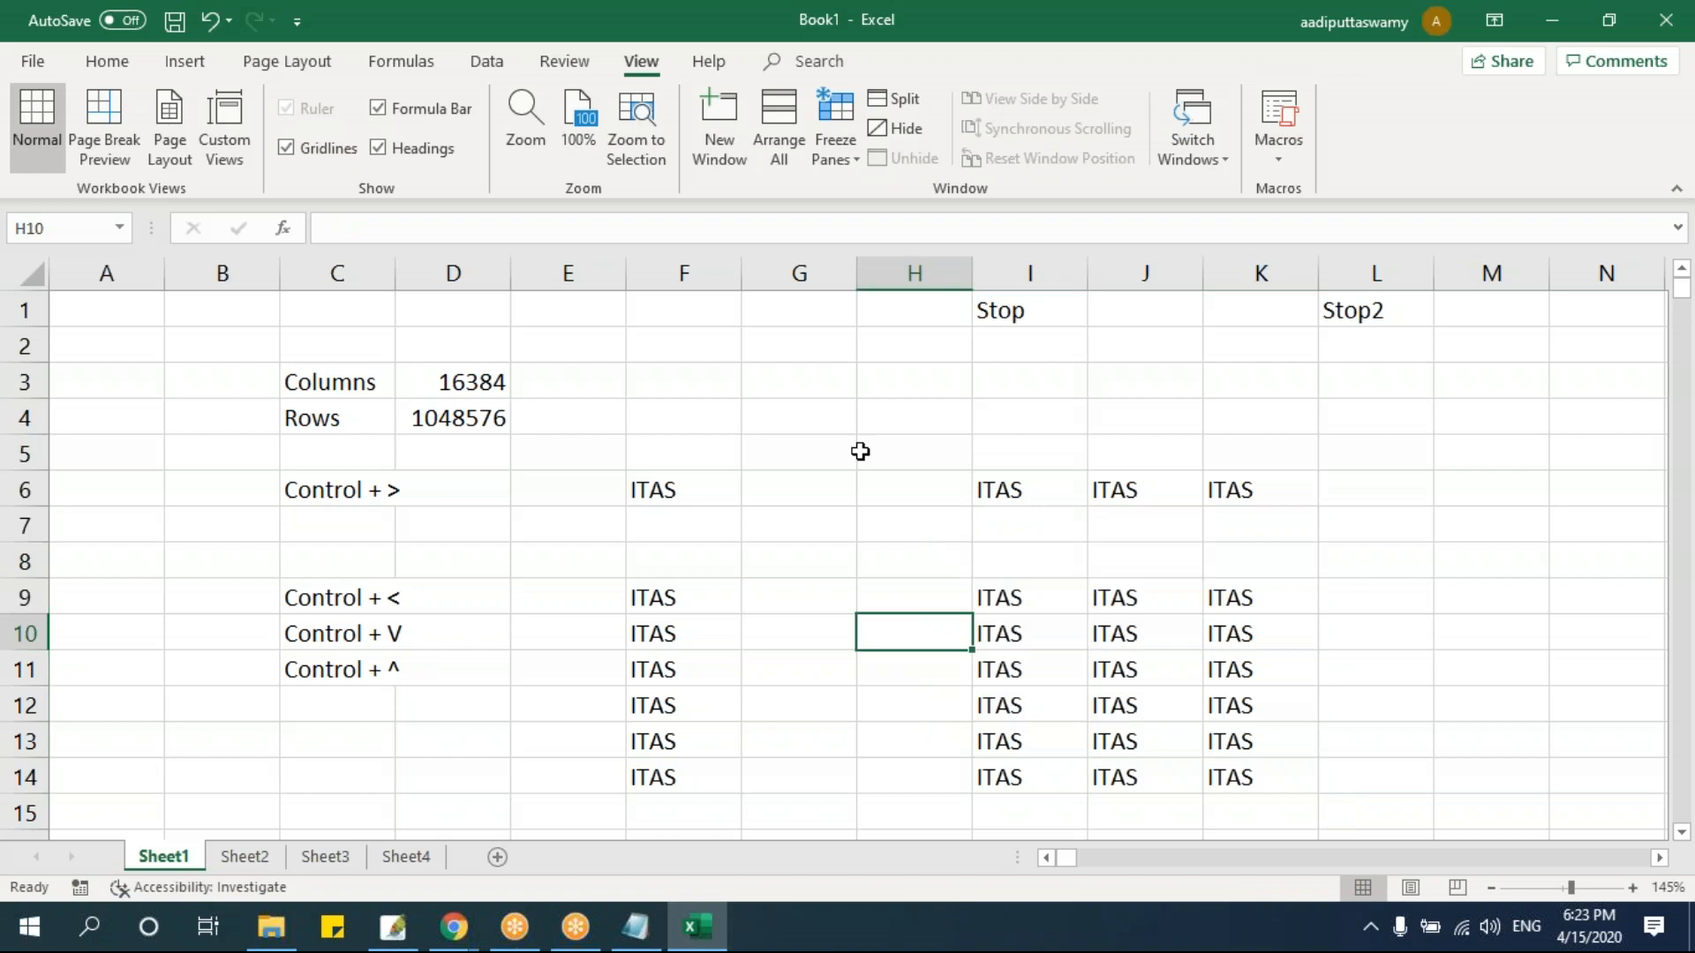
- Delete the two blank columns G and H between the ITAS columns
left_click(807, 264)
right_click(809, 273)
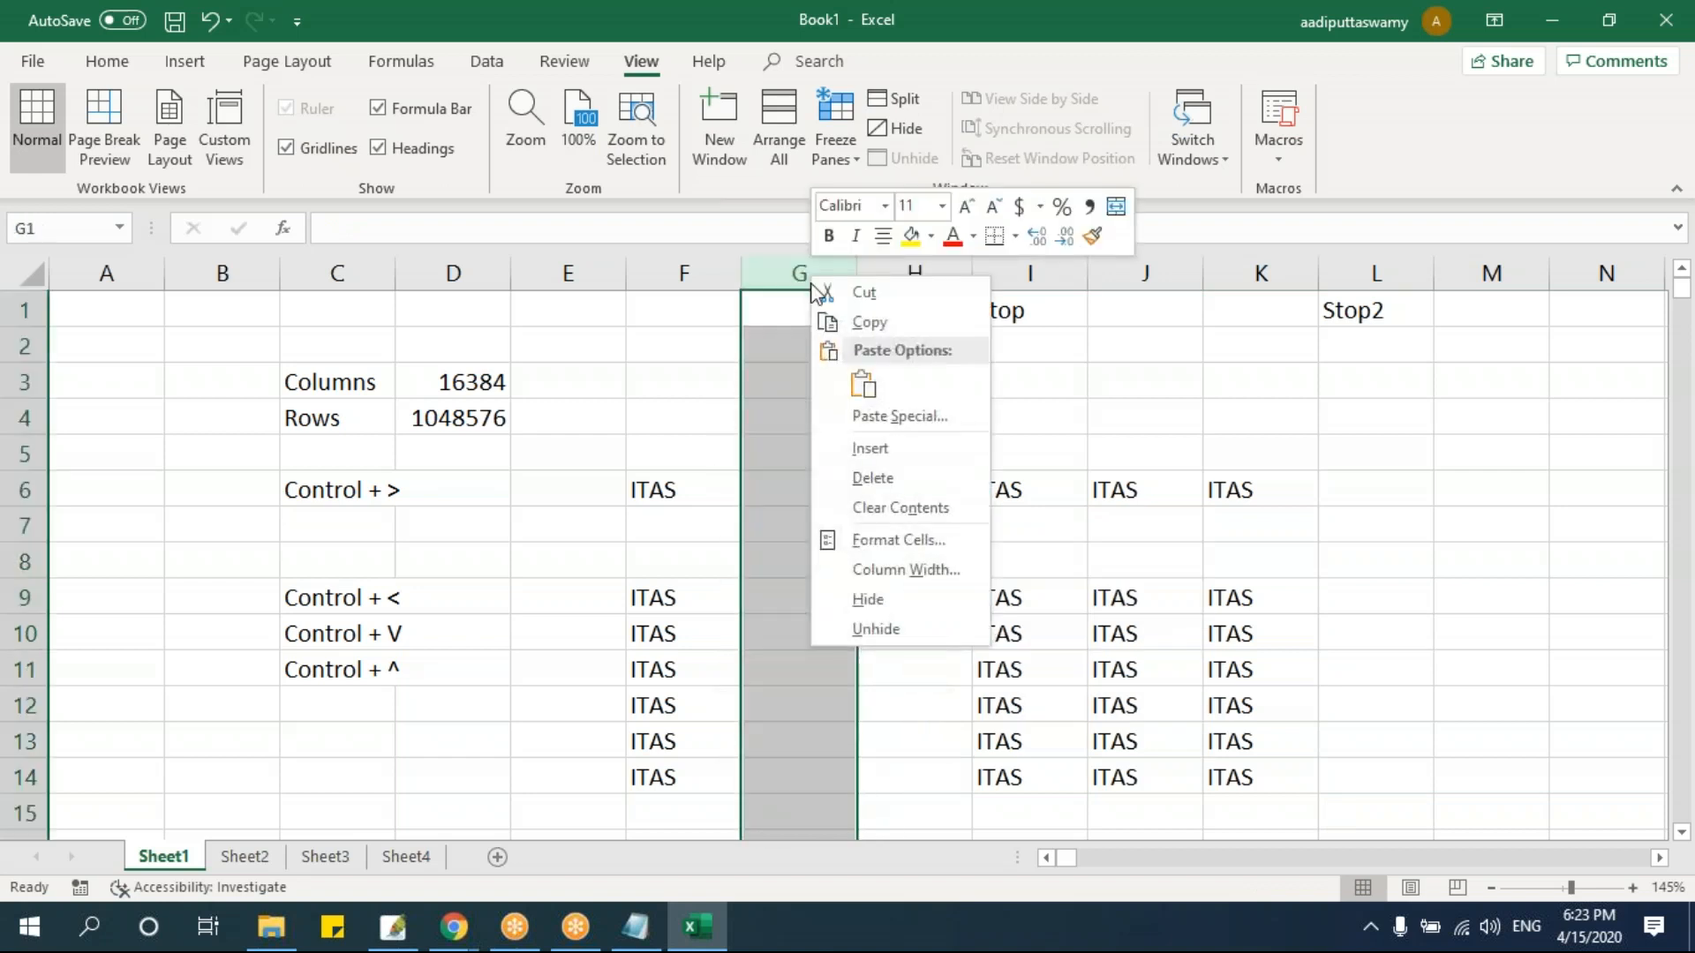
left_click(872, 478)
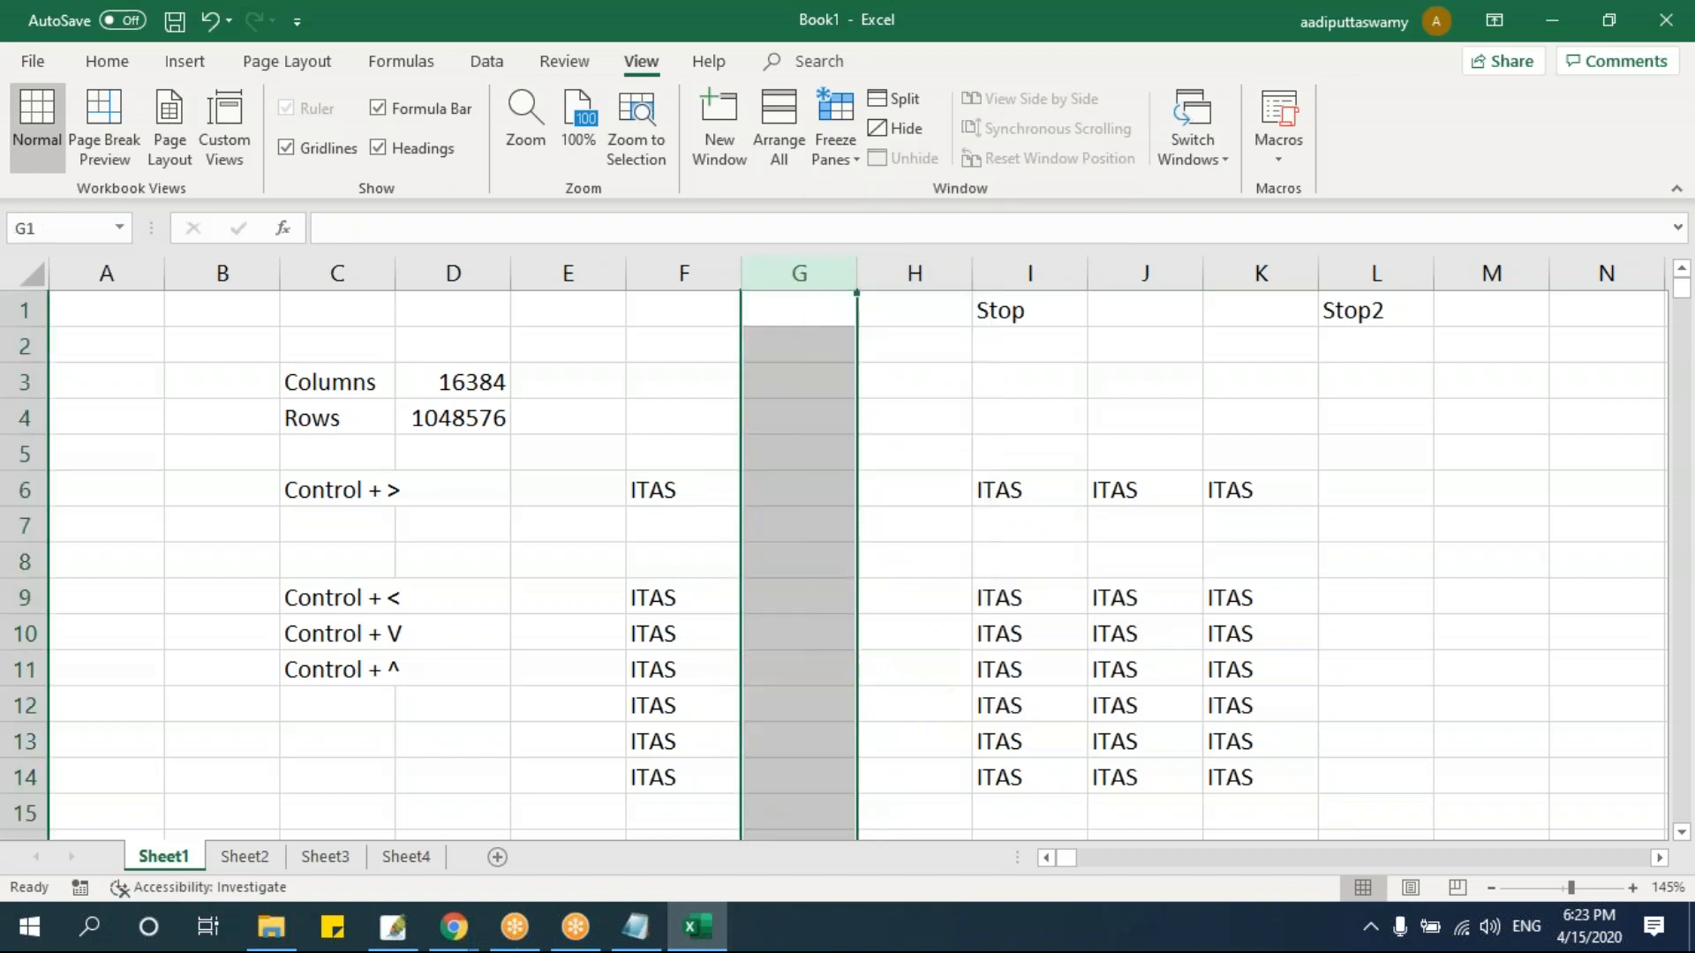
right_click(796, 282)
left_click(856, 481)
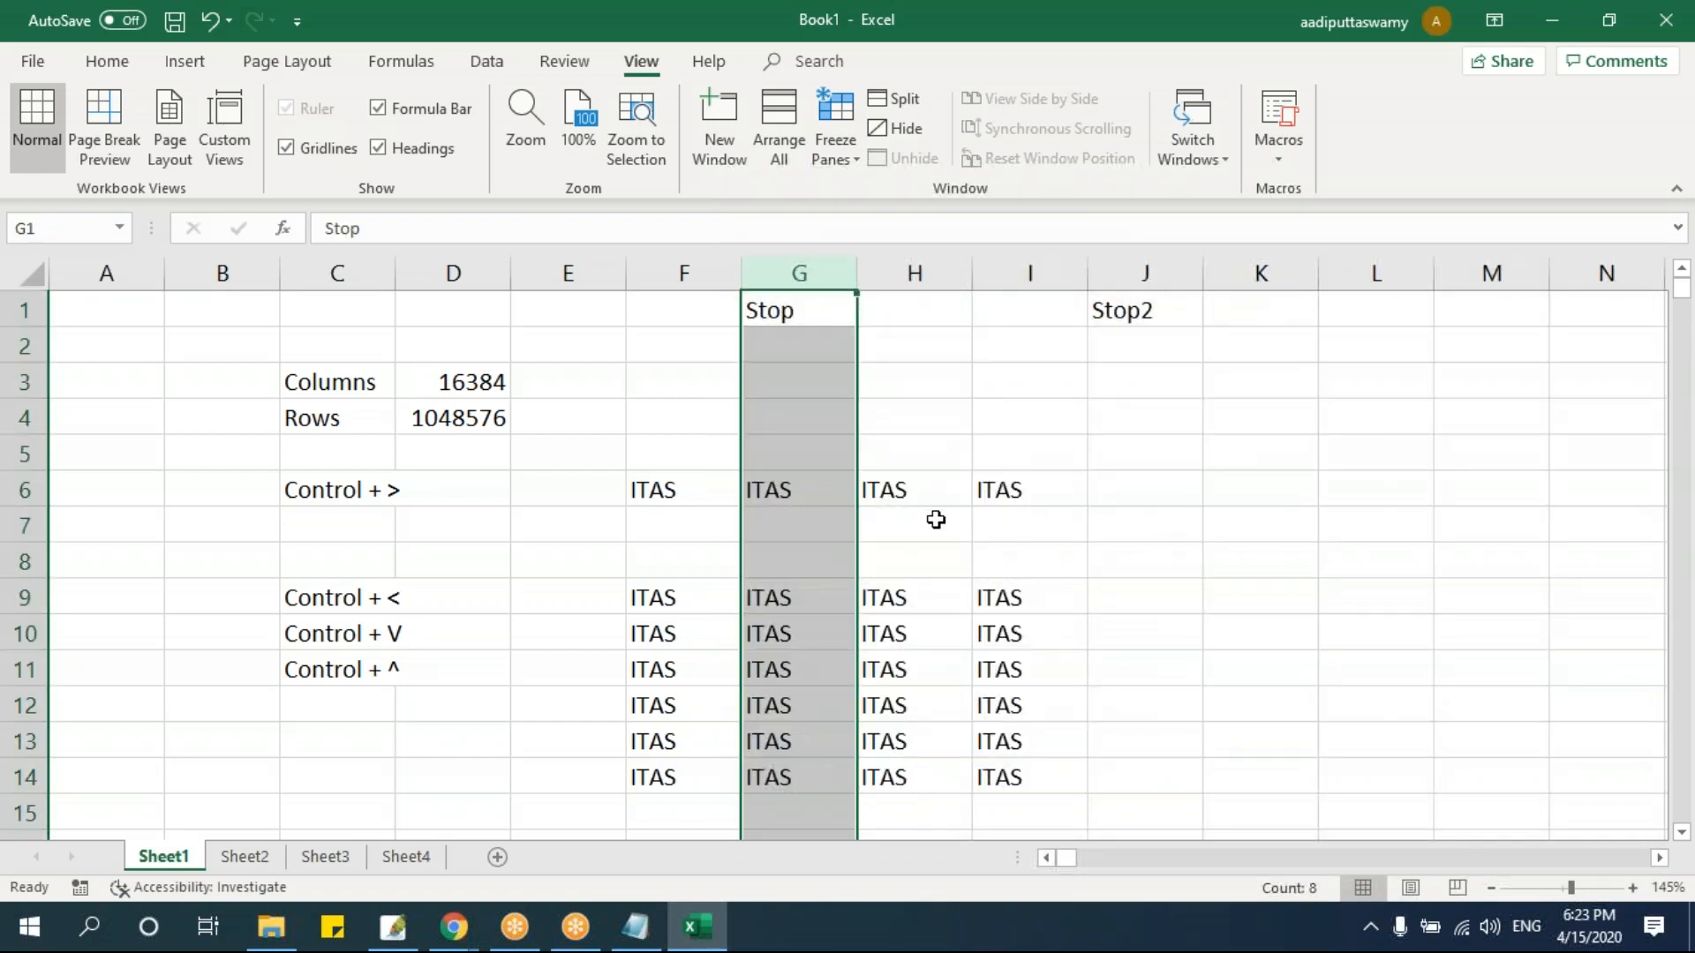
- Delete the two blank rows 7 and 8 from the ITAS data
left_click(31, 526)
right_click(32, 527)
left_click(95, 726)
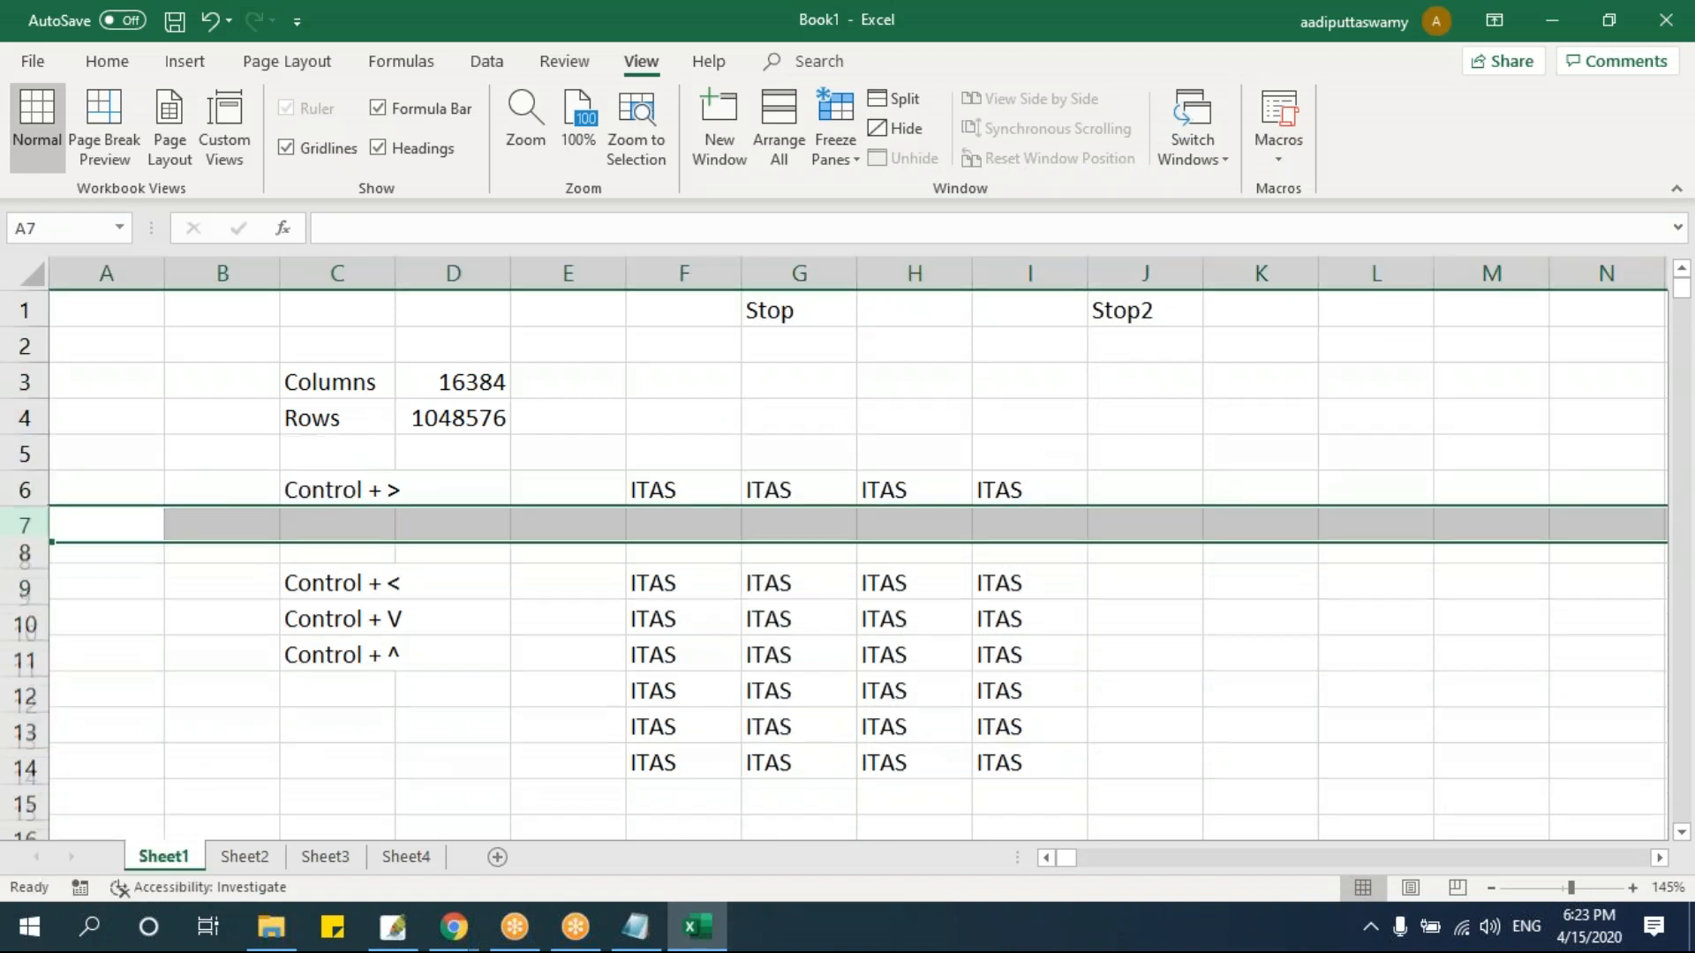
right_click(27, 526)
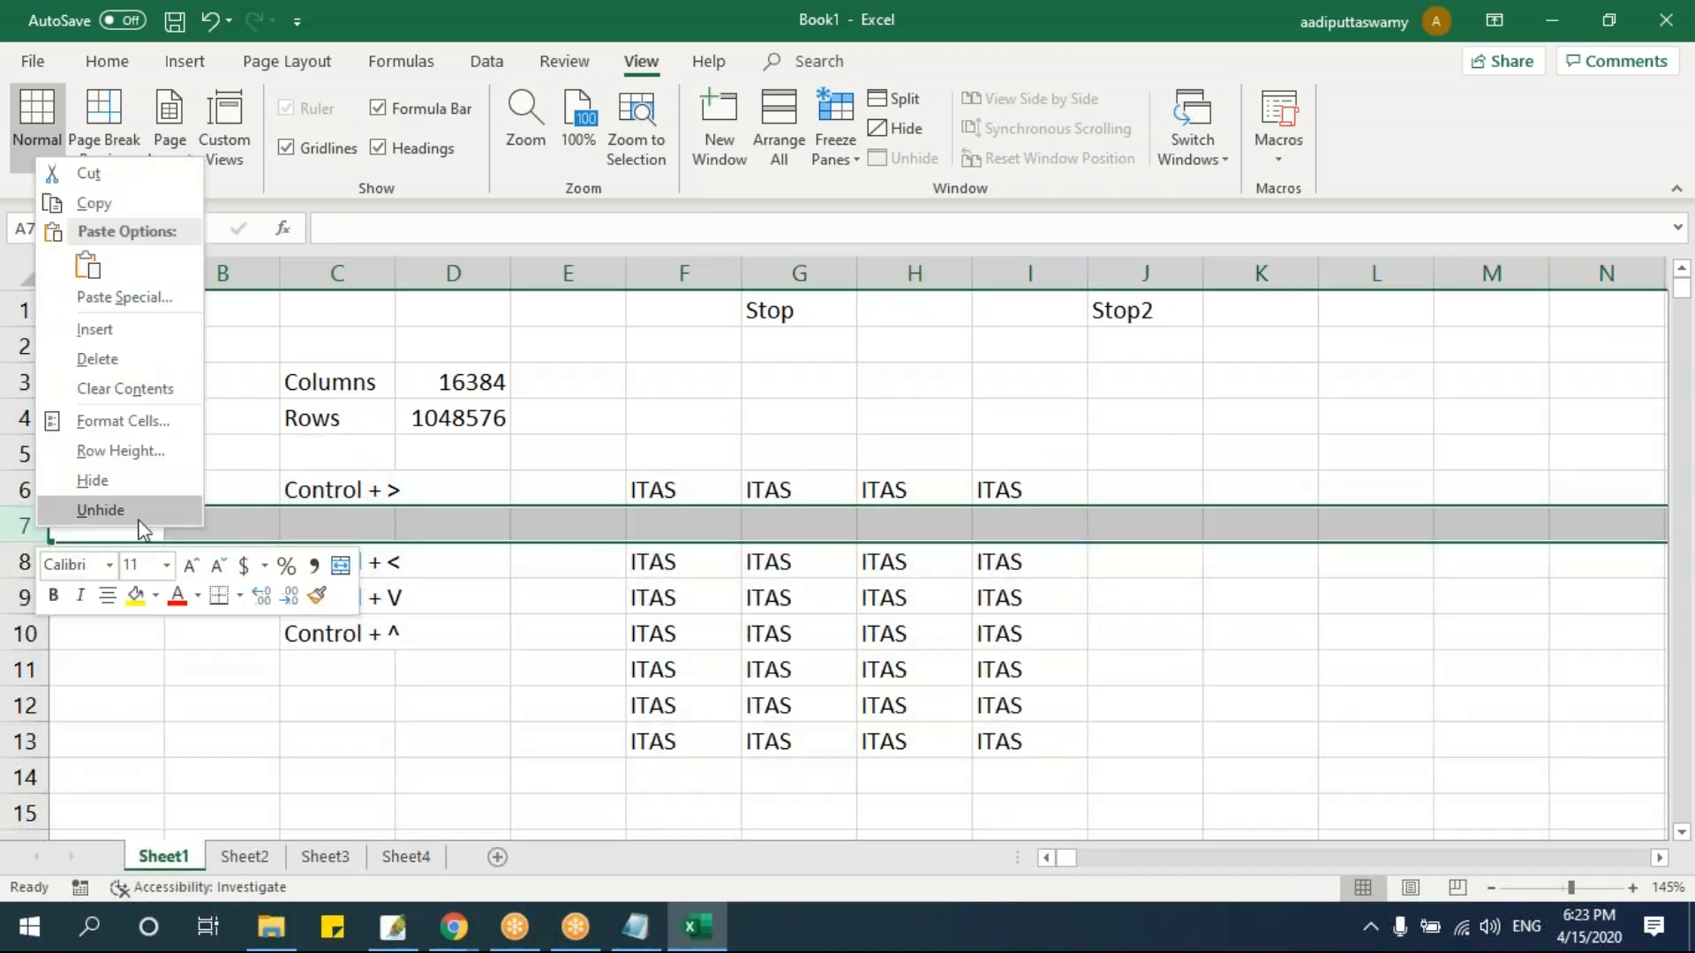
left_click(138, 357)
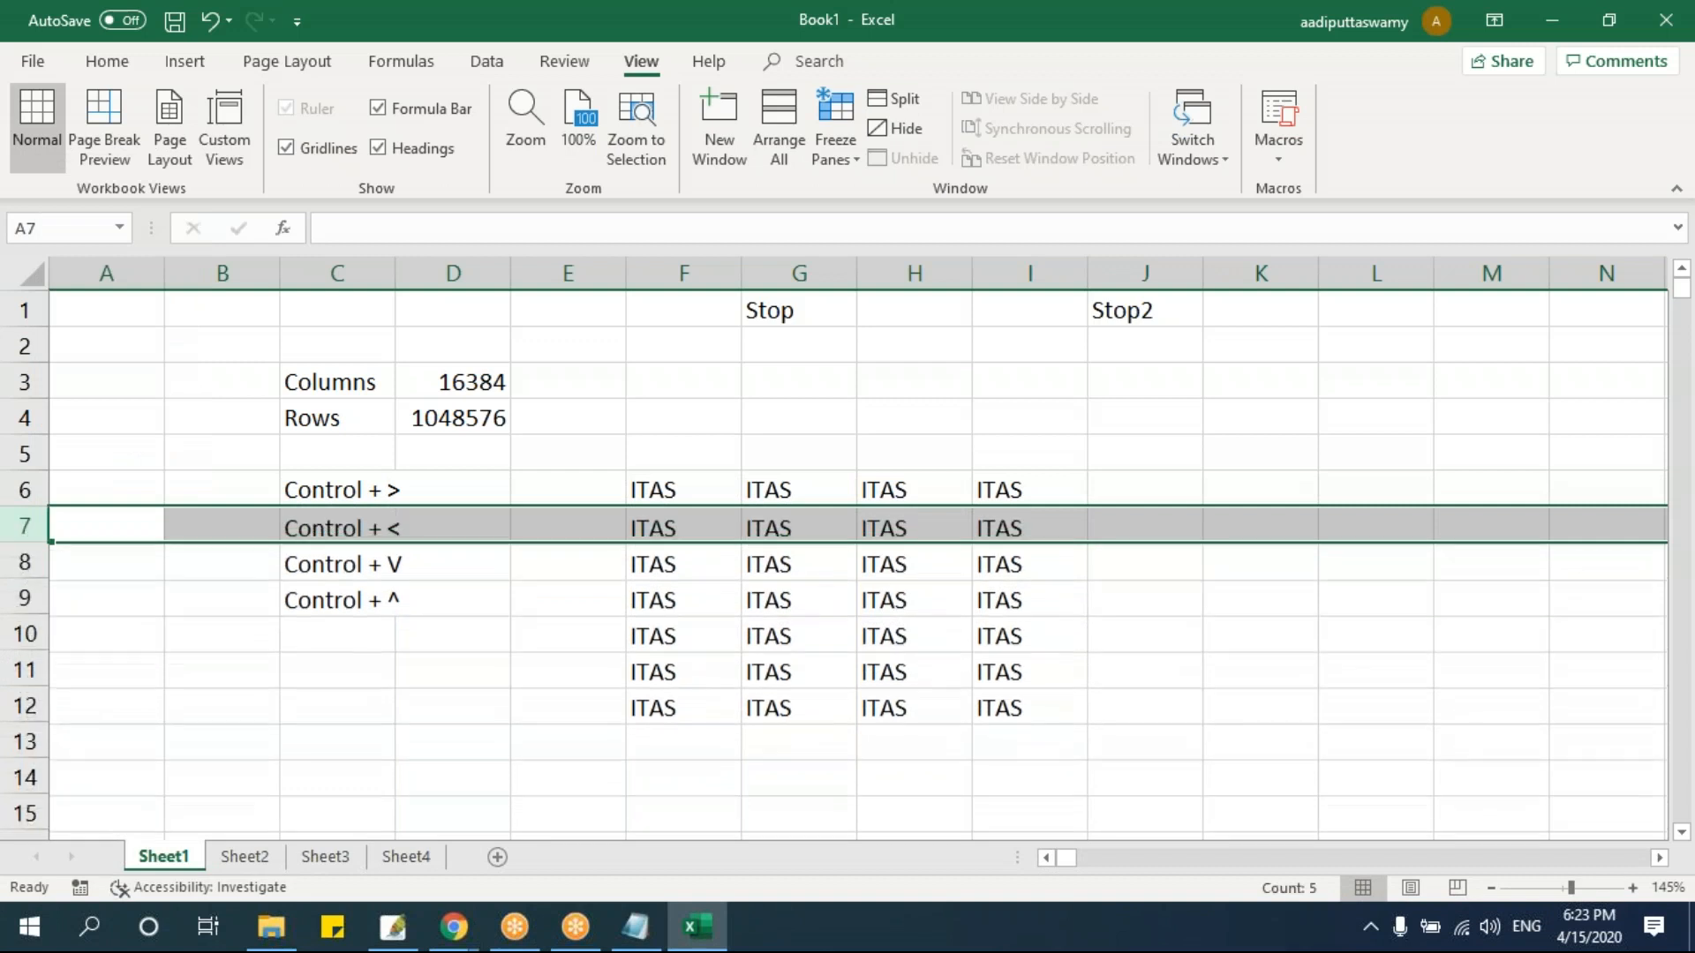
- Review the column and row limits in D3 and D4 alongside the ITAS data in column F
left_click(708, 639)
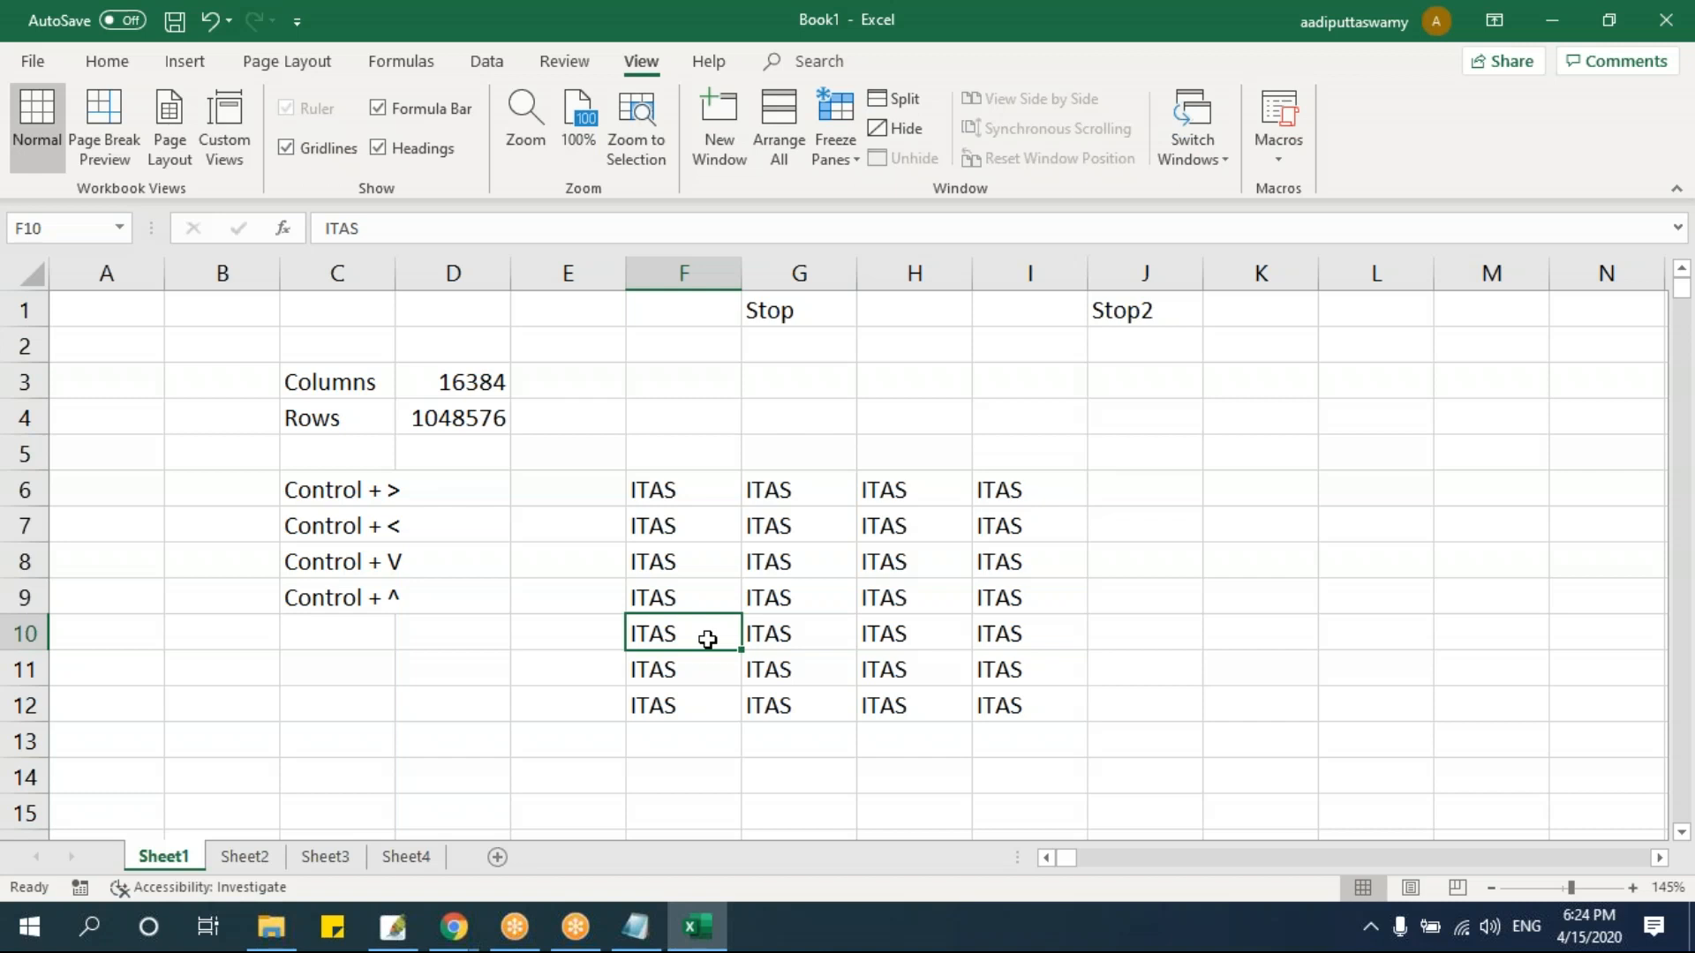
left_click(464, 384)
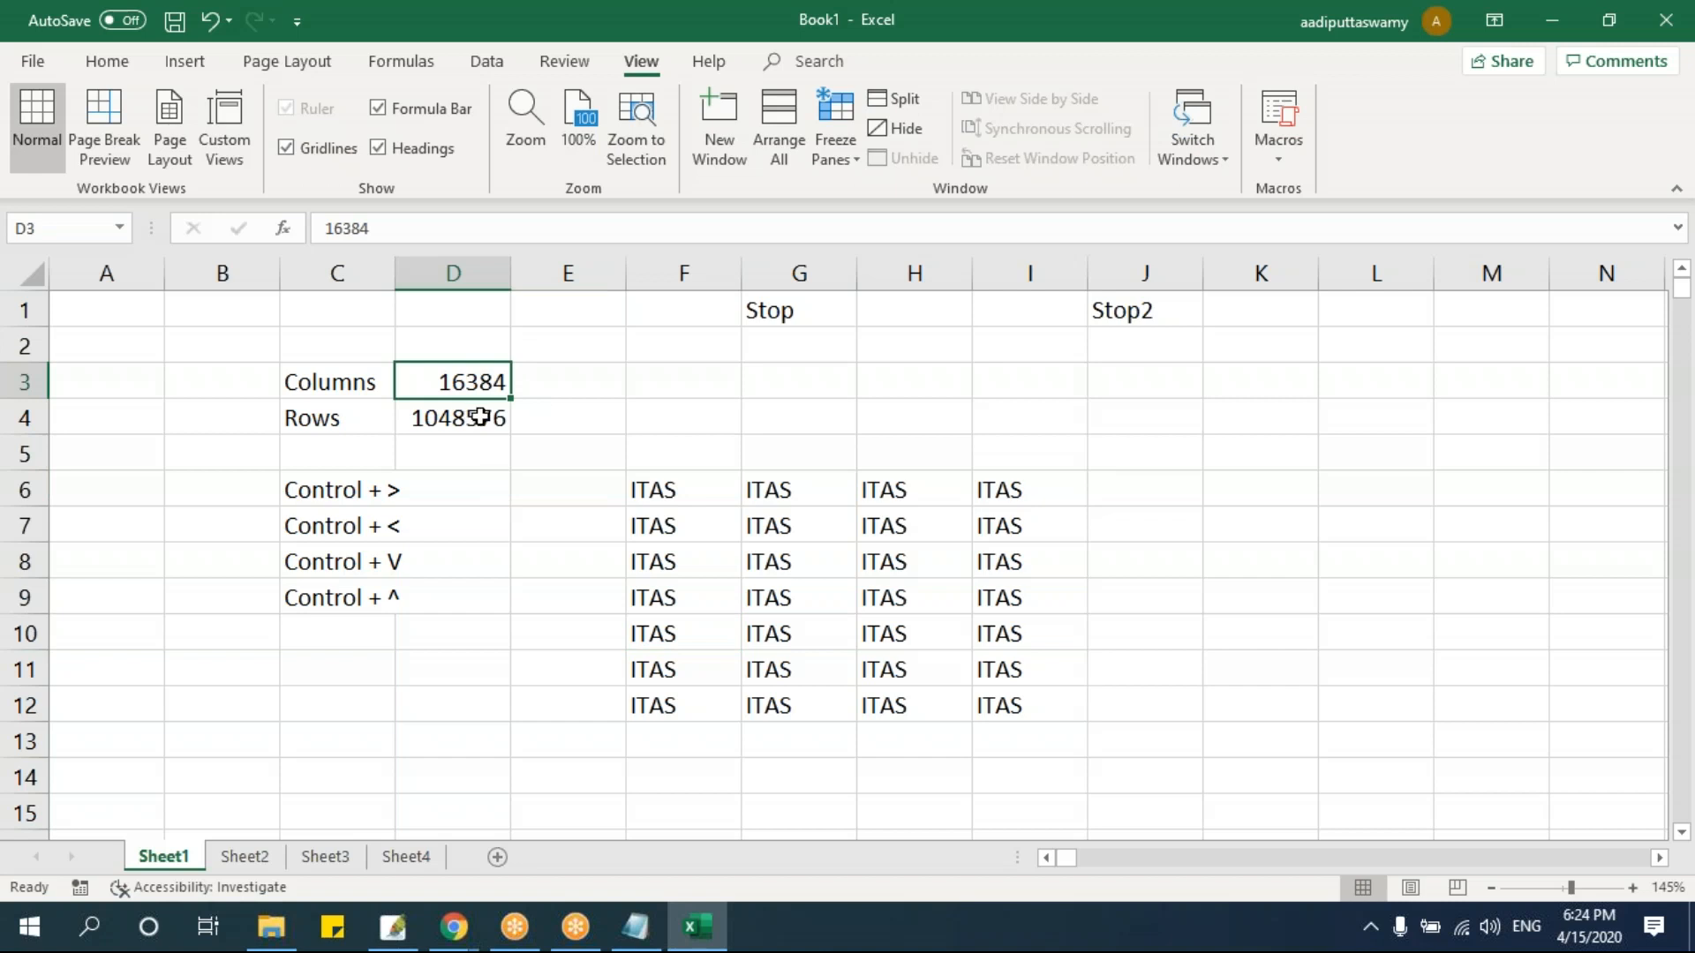
left_click(476, 418)
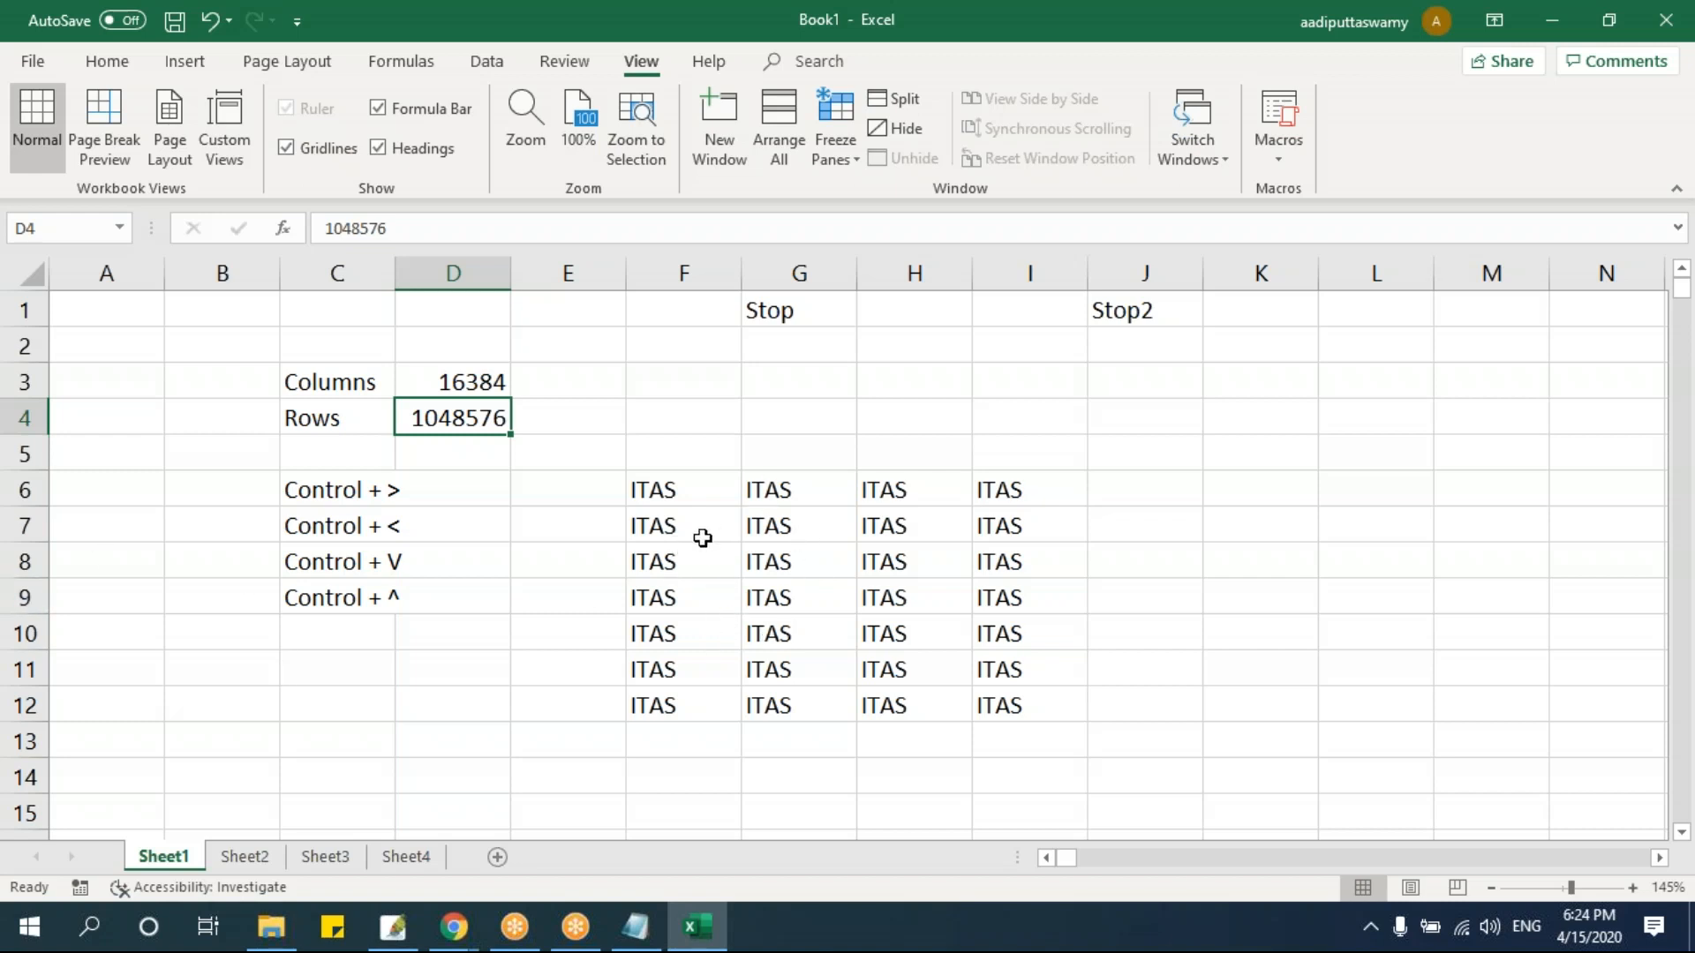
left_click(651, 562)
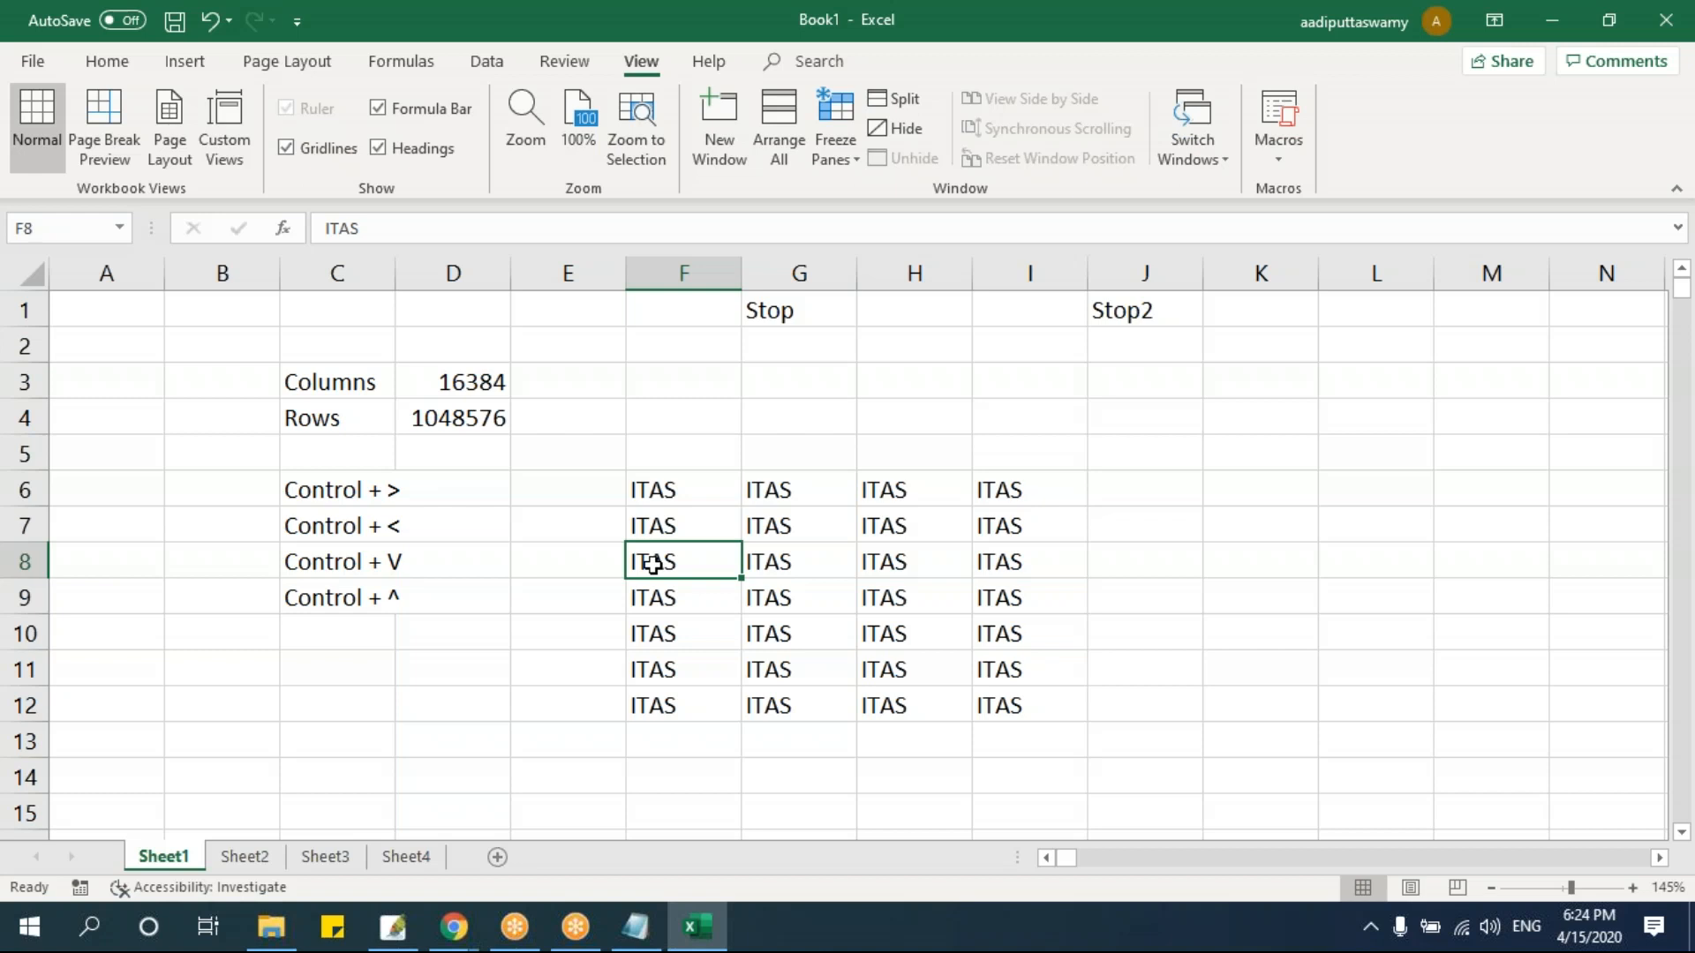
- Insert a blank column before column G, starting from cell G7
left_click(760, 519)
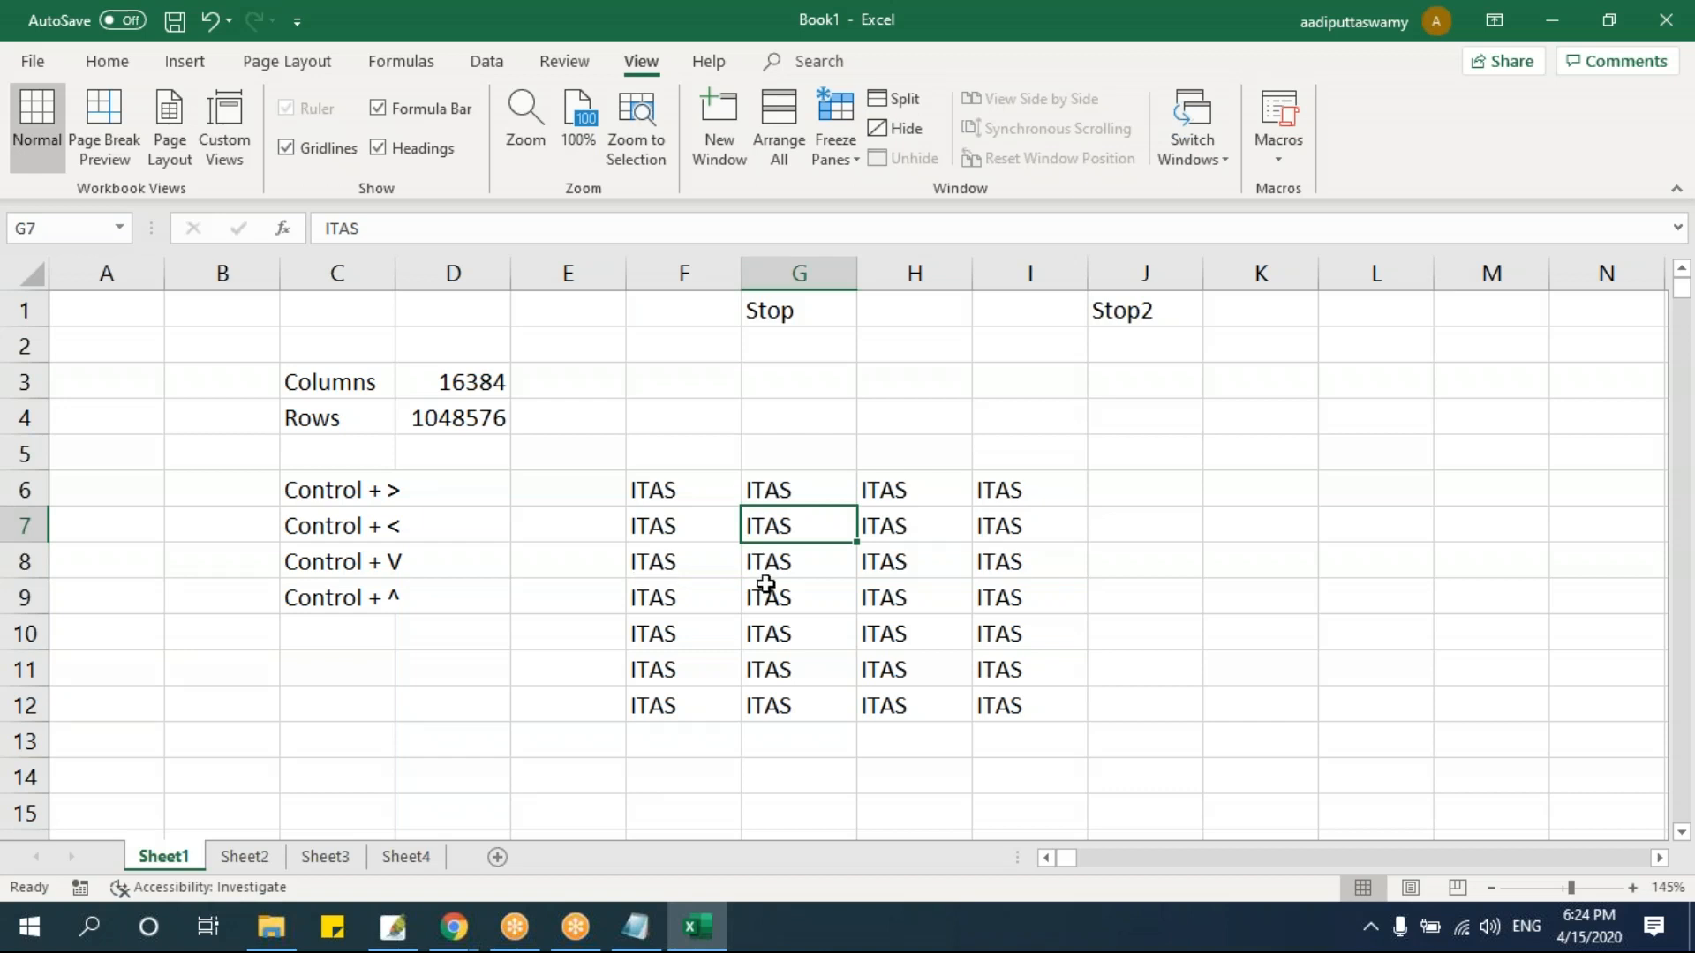
key("alt")
key("i")
key("c")
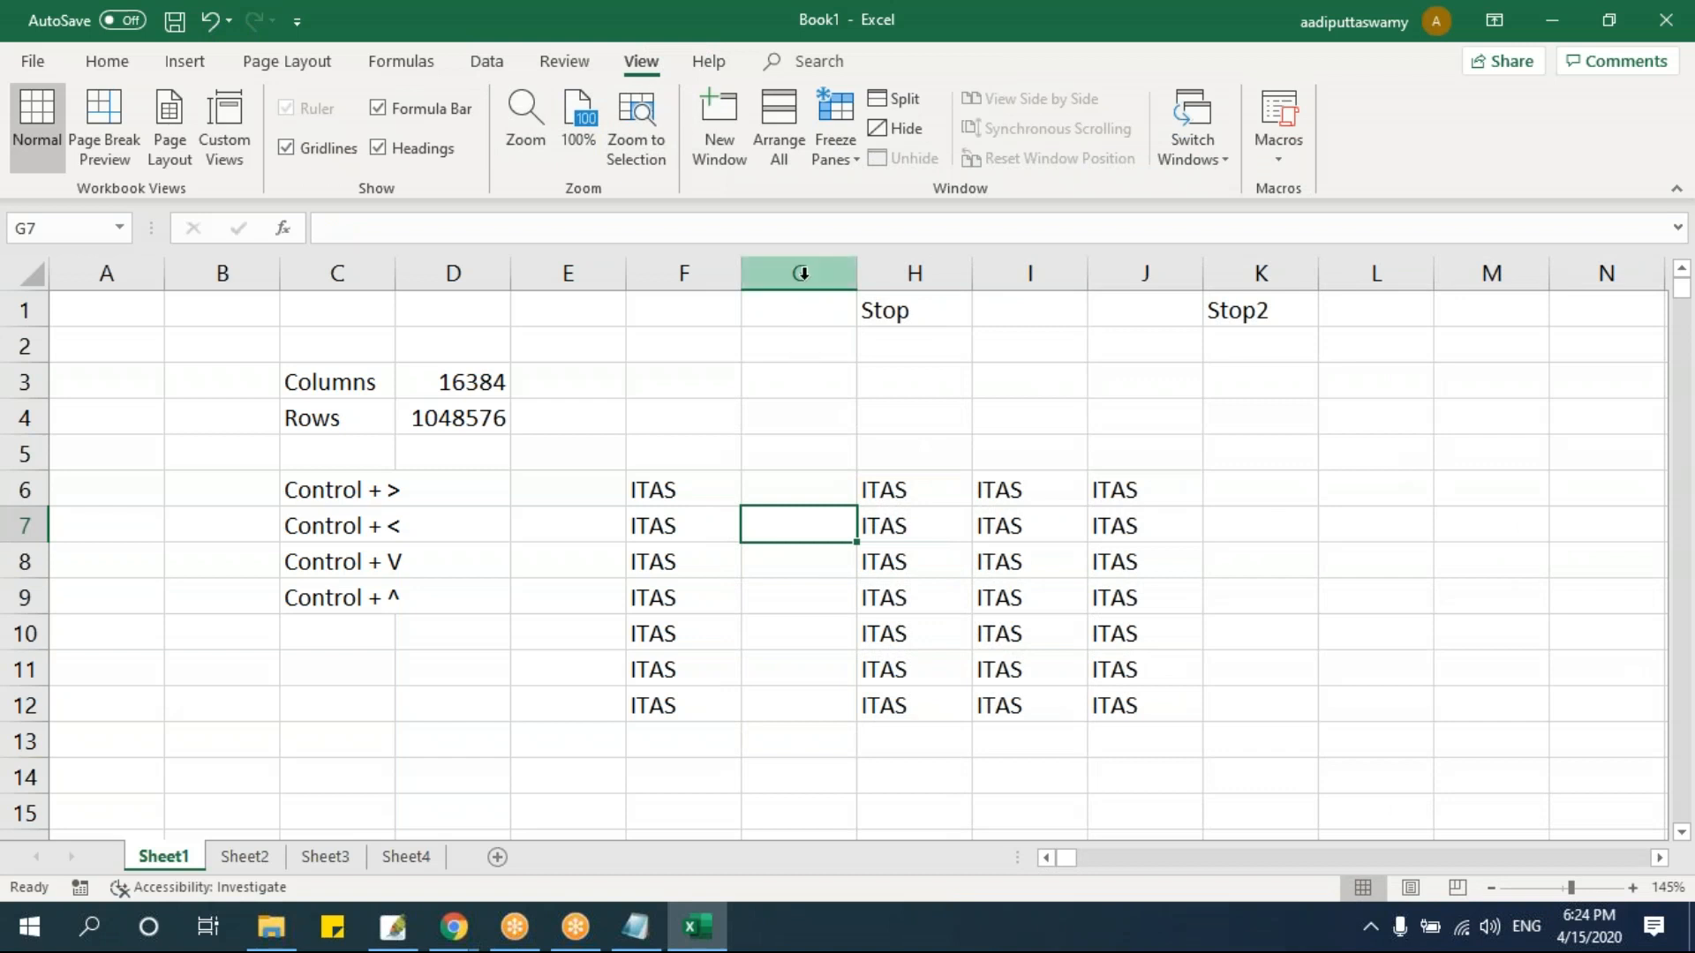
- Enter the column-insert shortcut note "Alt + I + C" in cell C11
left_click(348, 669)
type("Alt + I + C")
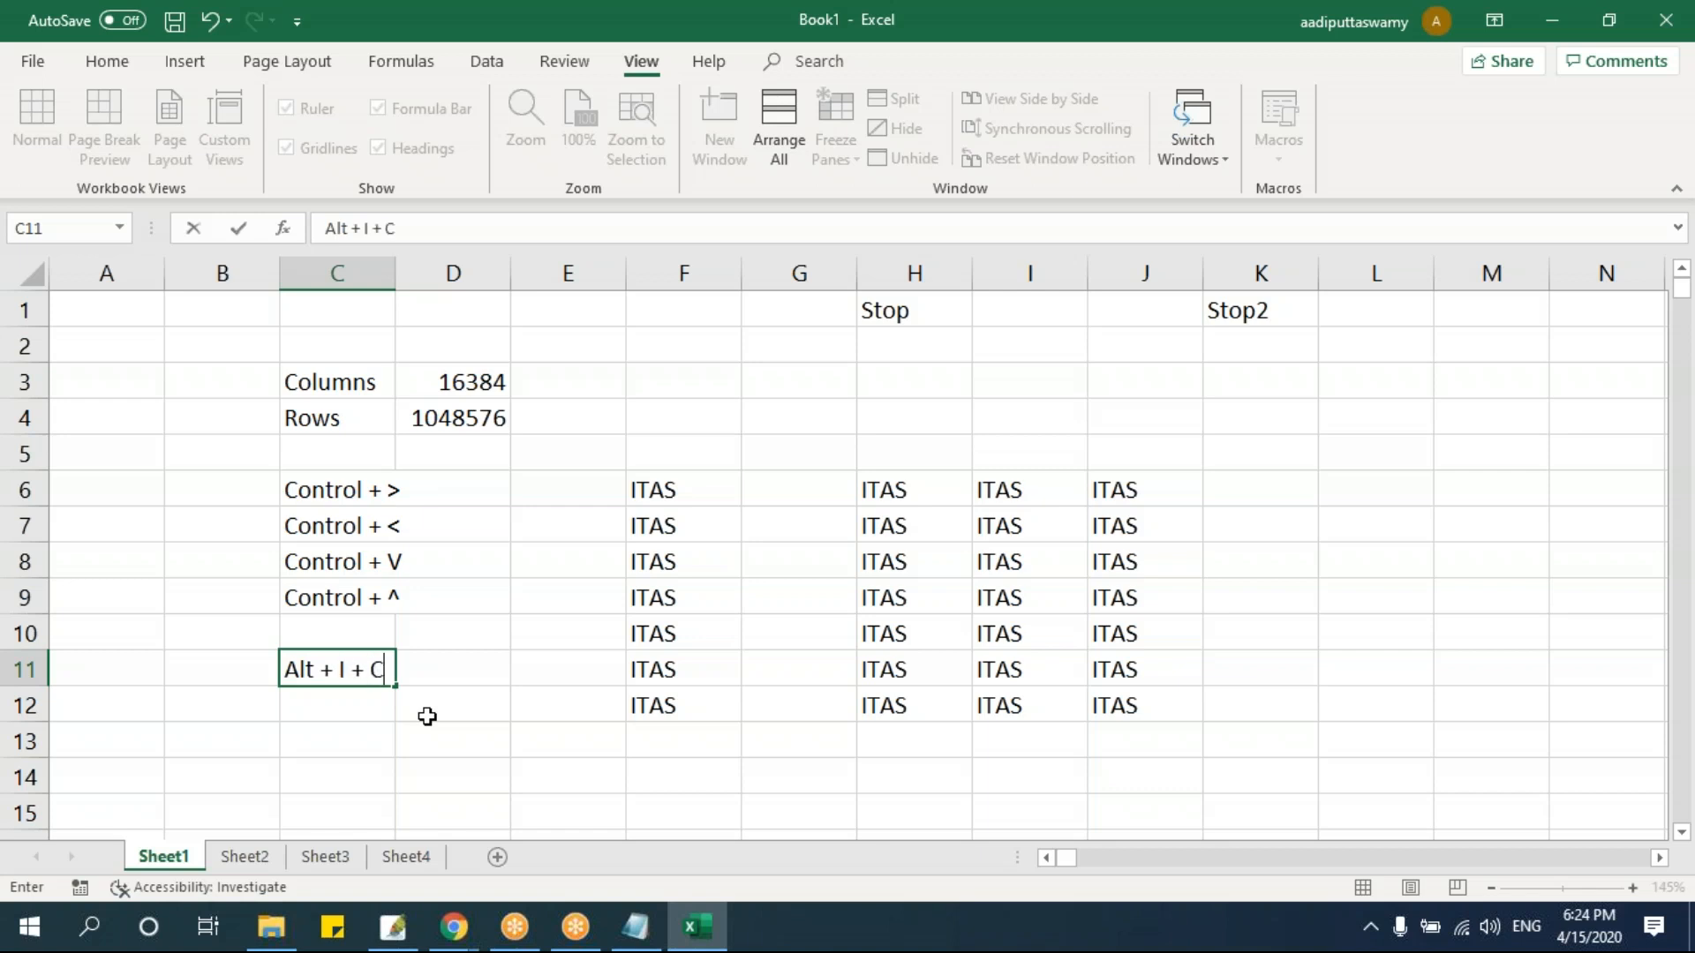
left_click(514, 725)
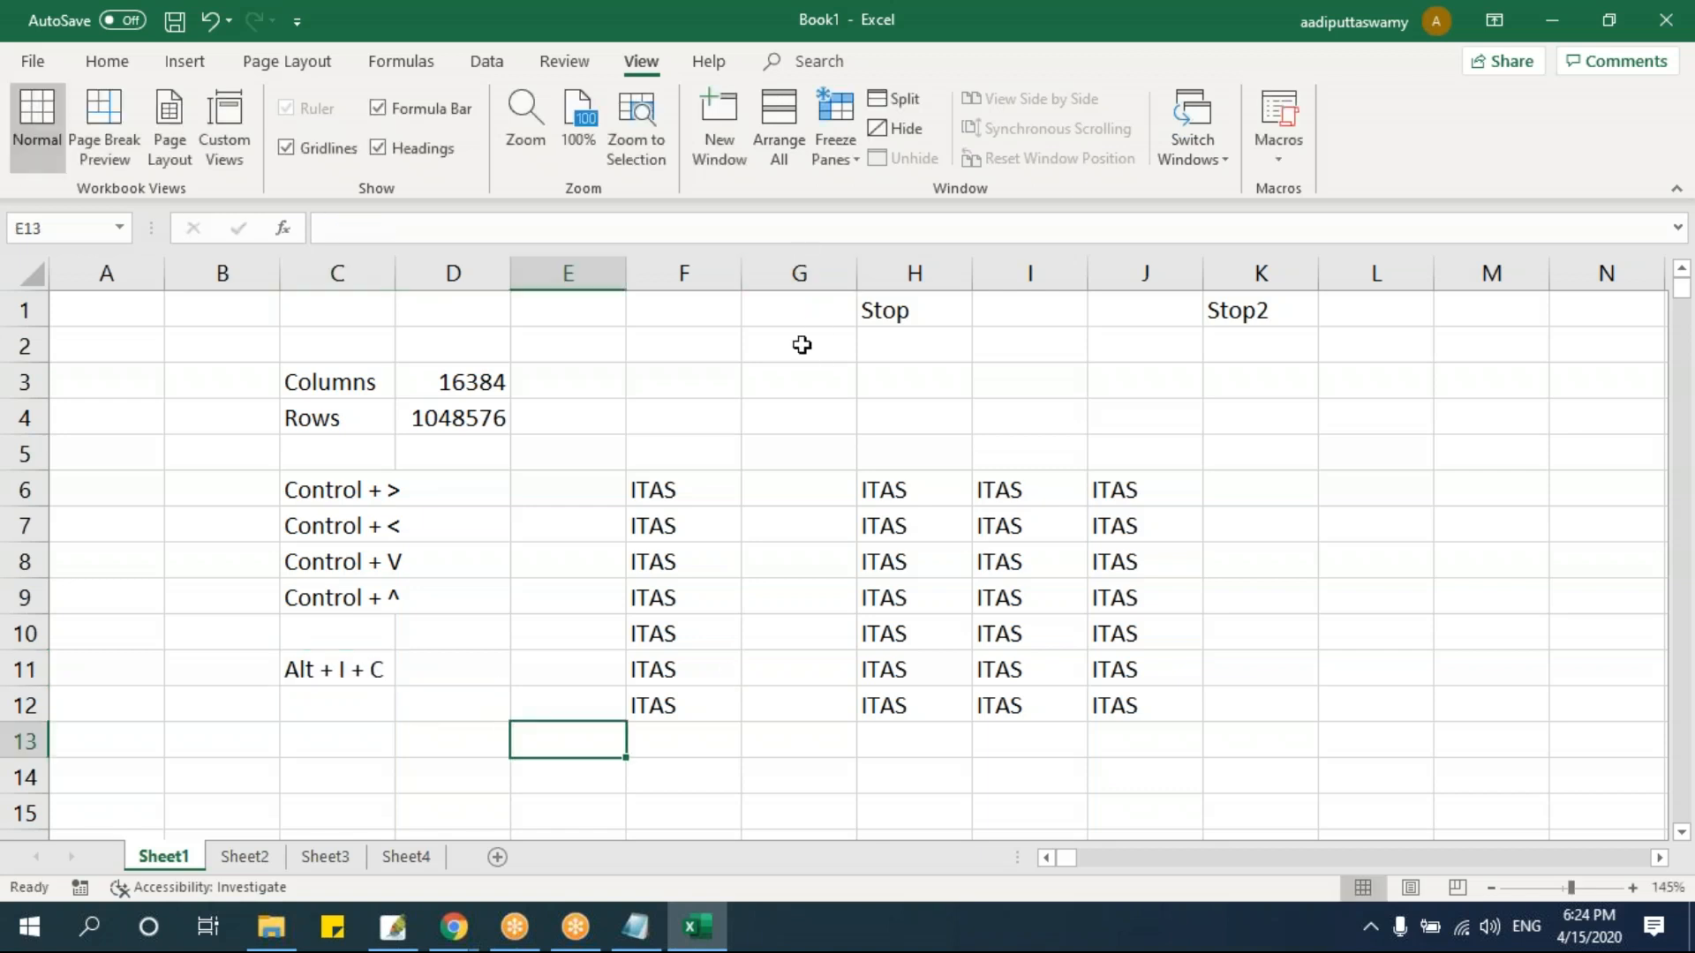
- Enter the row-insert shortcut note "Alt + I + R" in cell C12
left_click(399, 705)
left_click(363, 712)
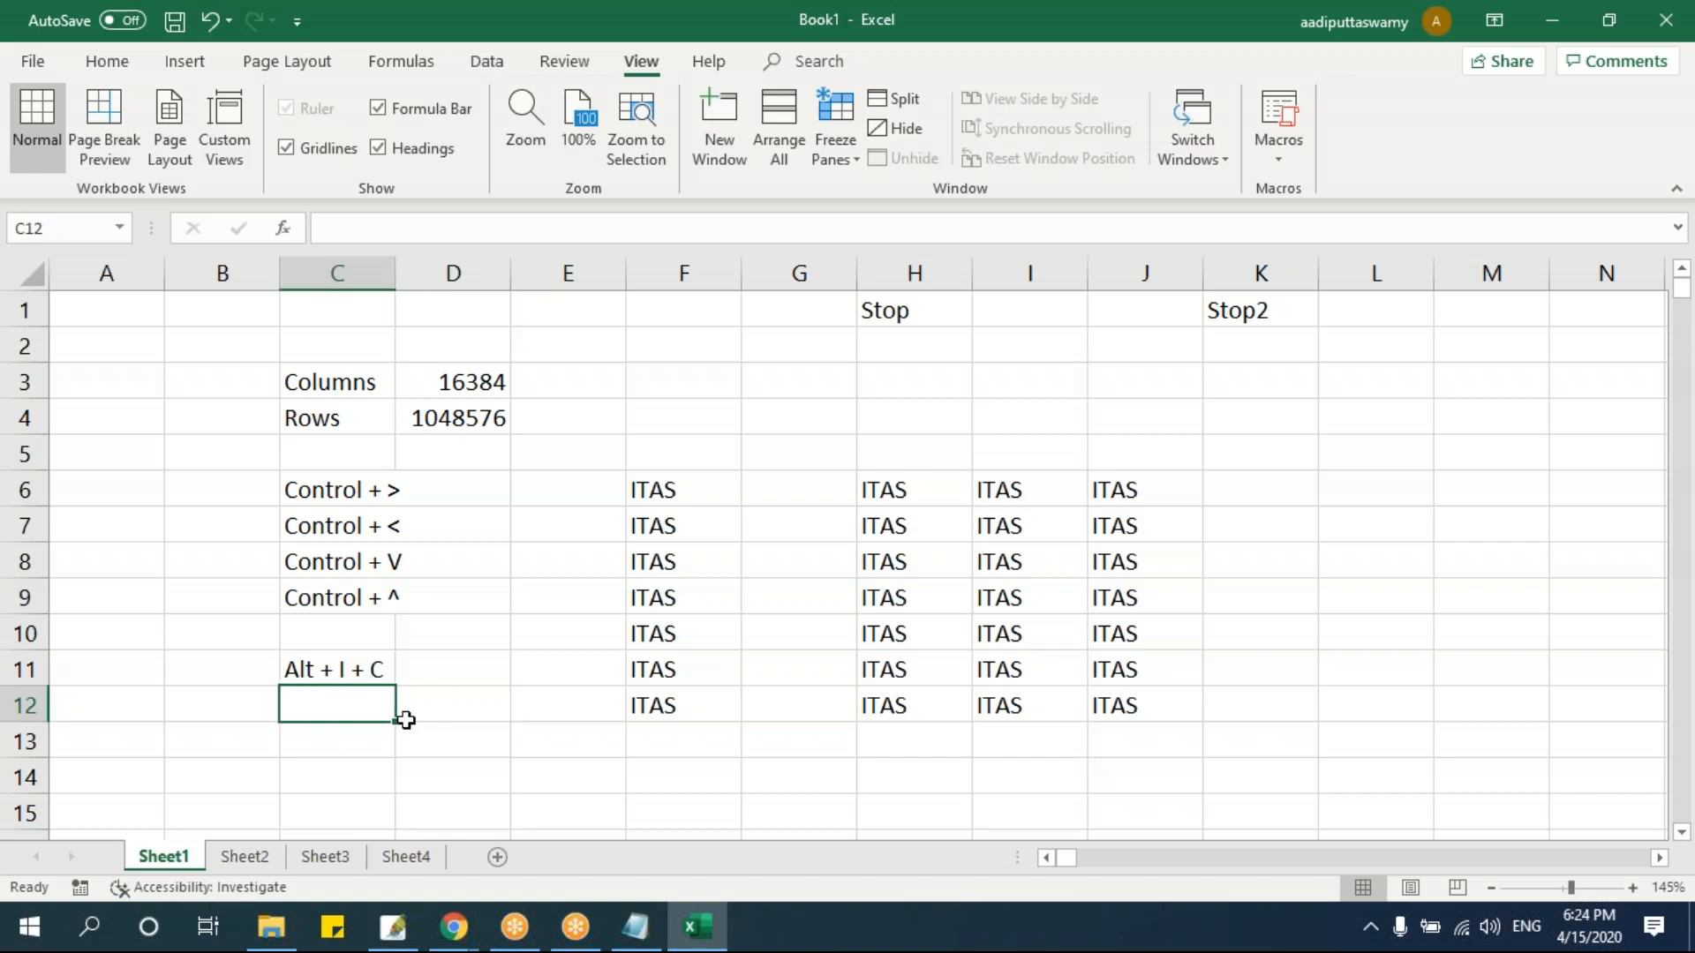
type("Alt")
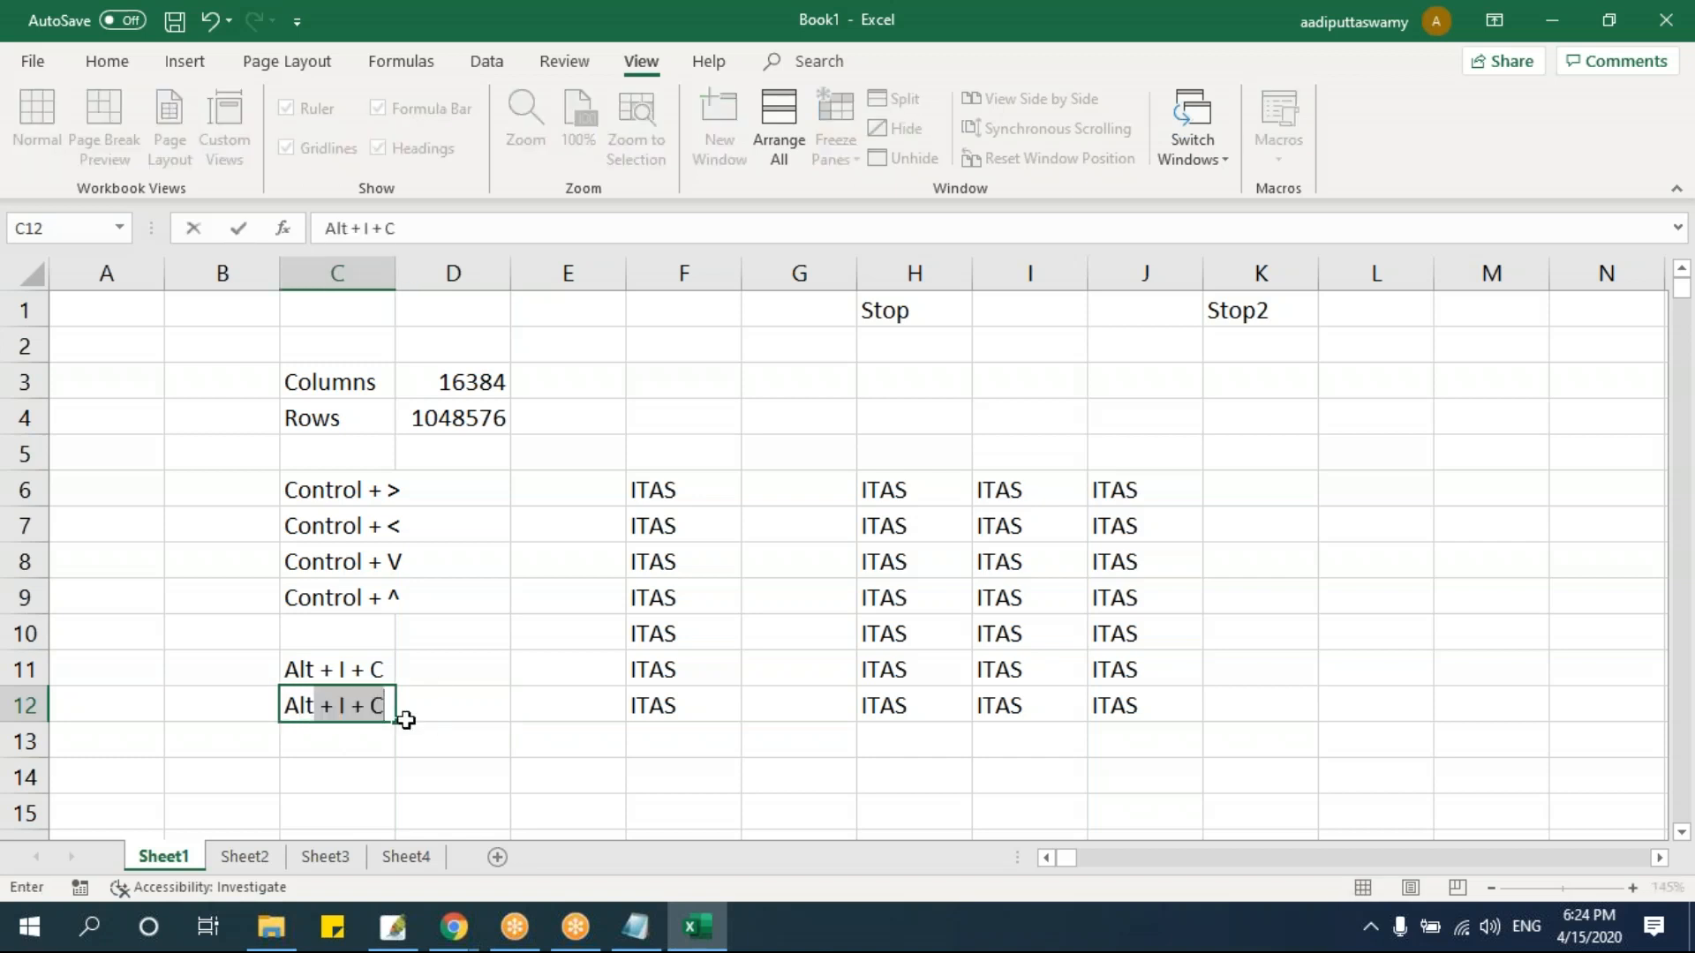
type(" + I + ")
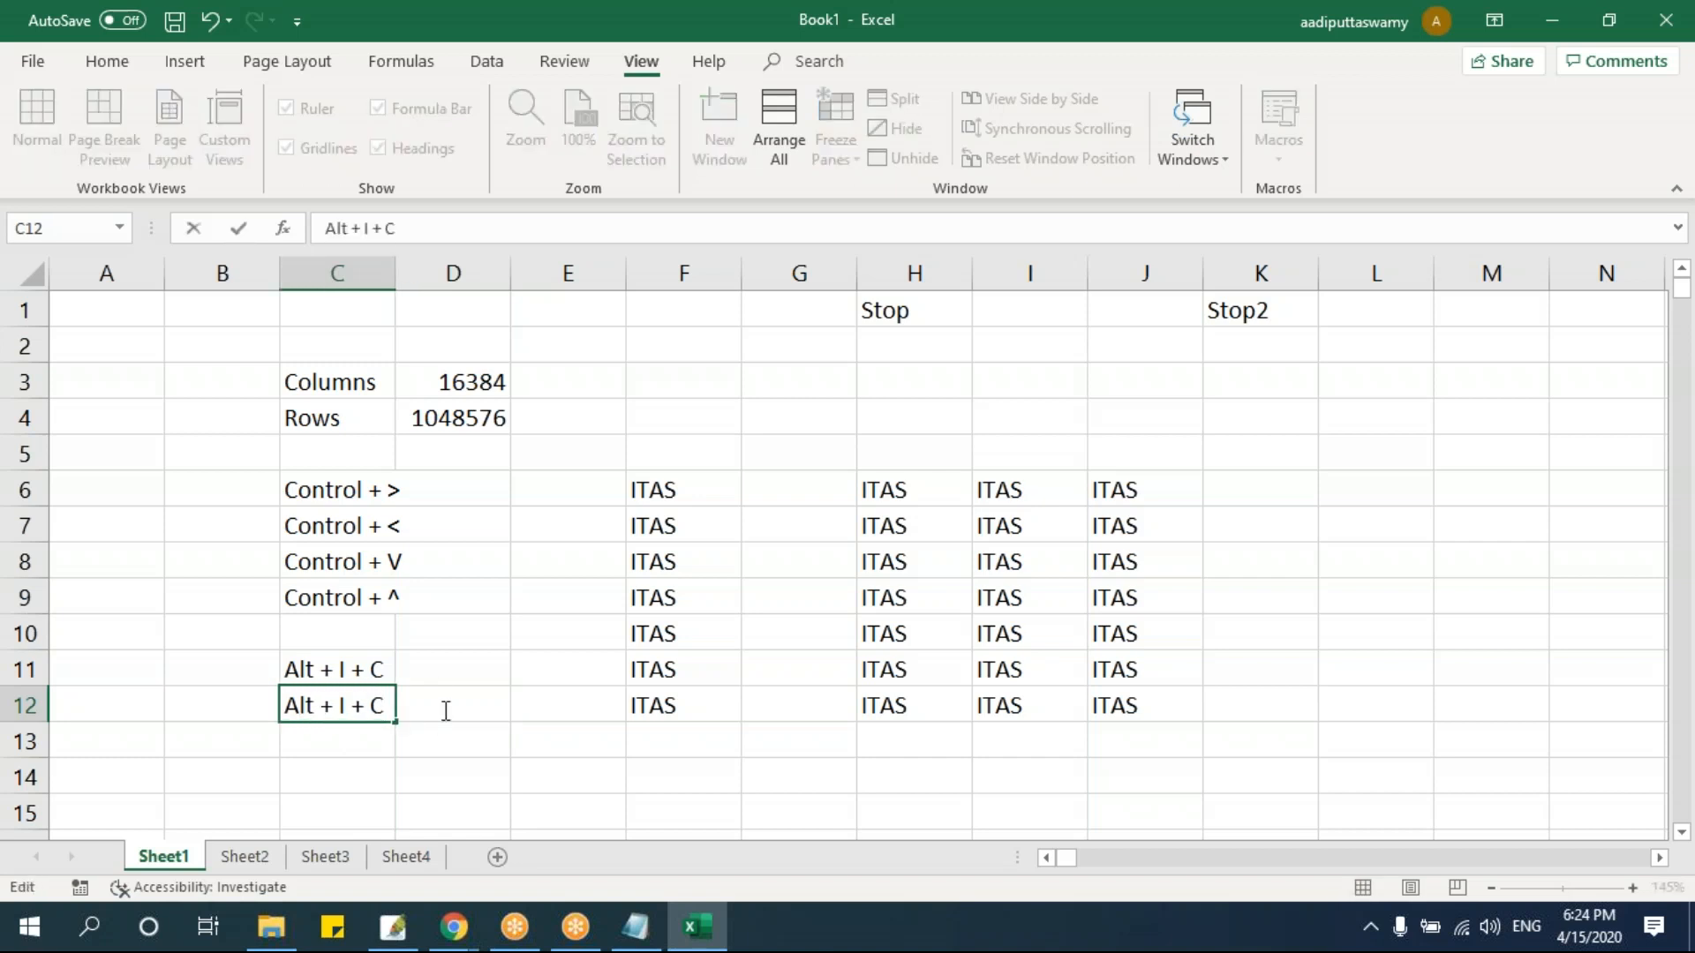
type("R")
left_click(682, 671)
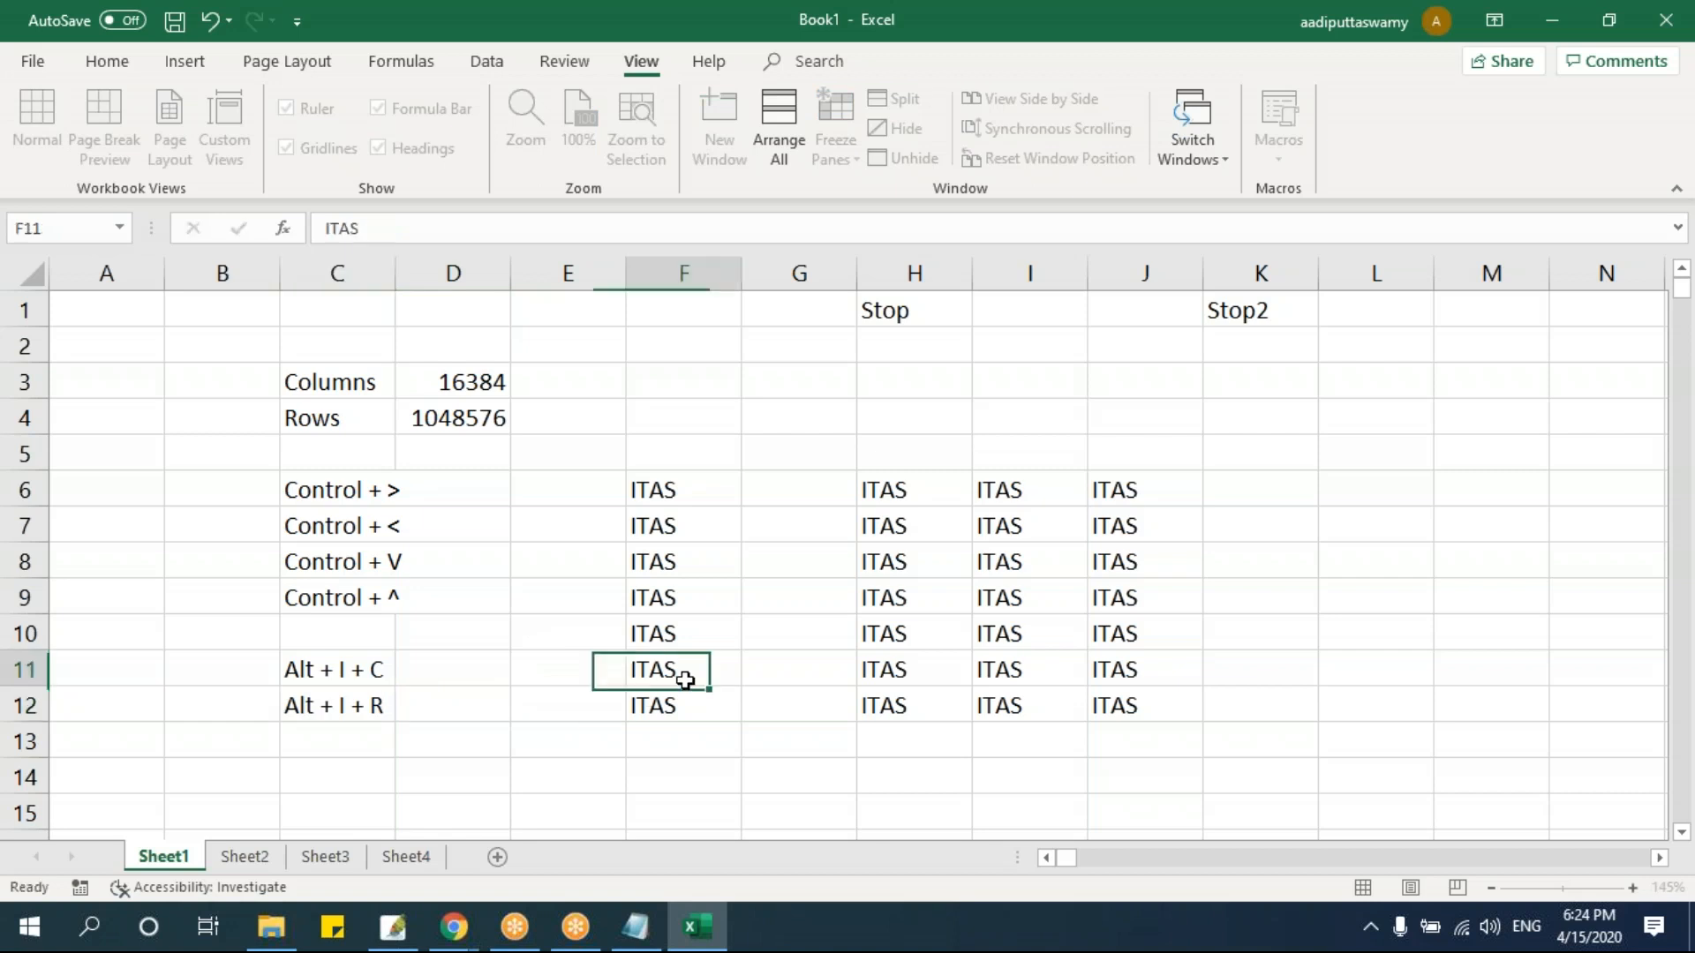
- Insert a blank row above row 8, starting from cell F8
left_click(695, 569)
key("alt")
key("i")
key("r")
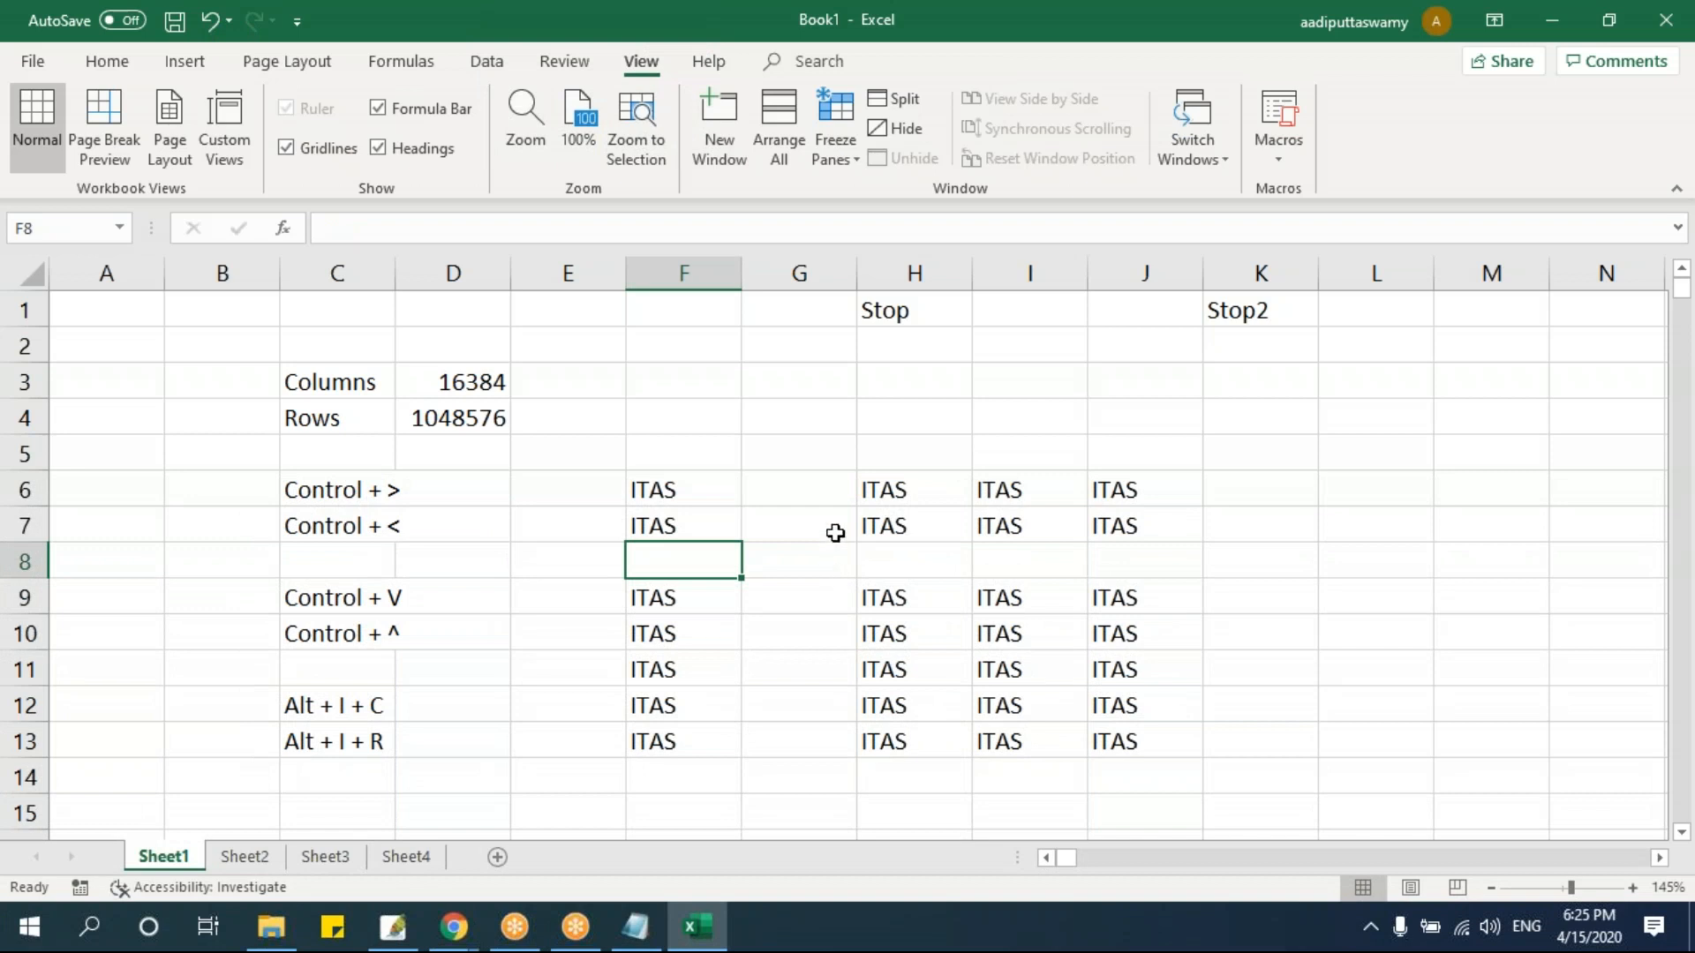
- Select the whole of column G from cell G4 and insert another blank column there
left_click(800, 273)
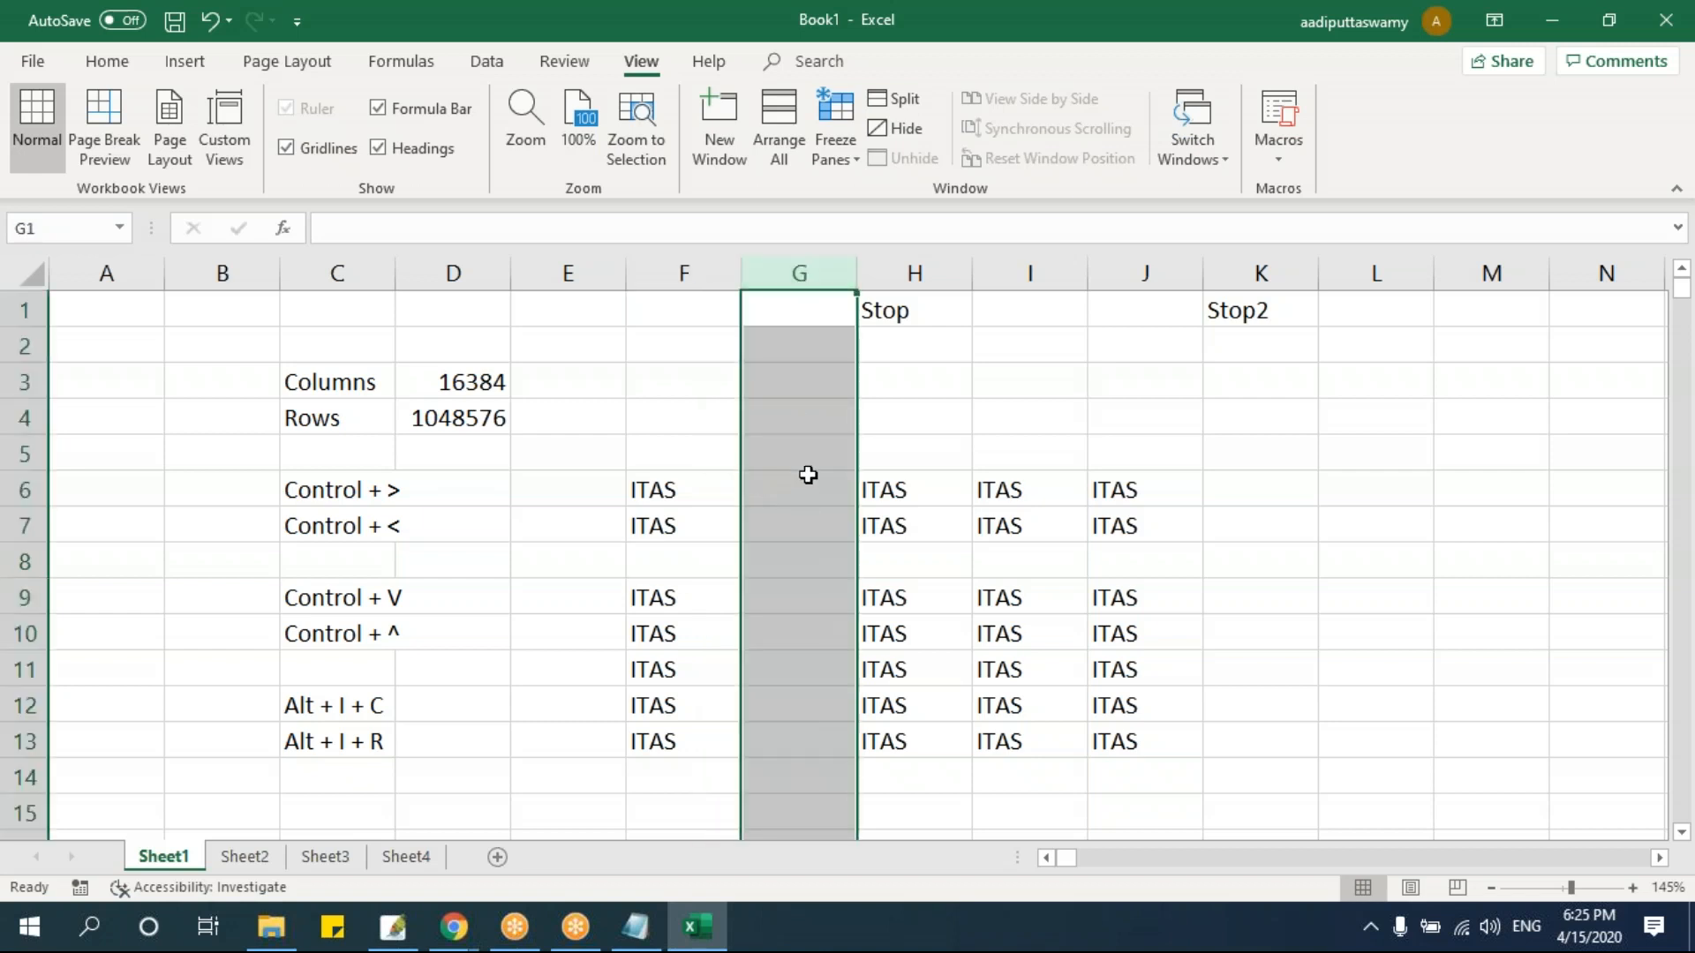
left_click(808, 427)
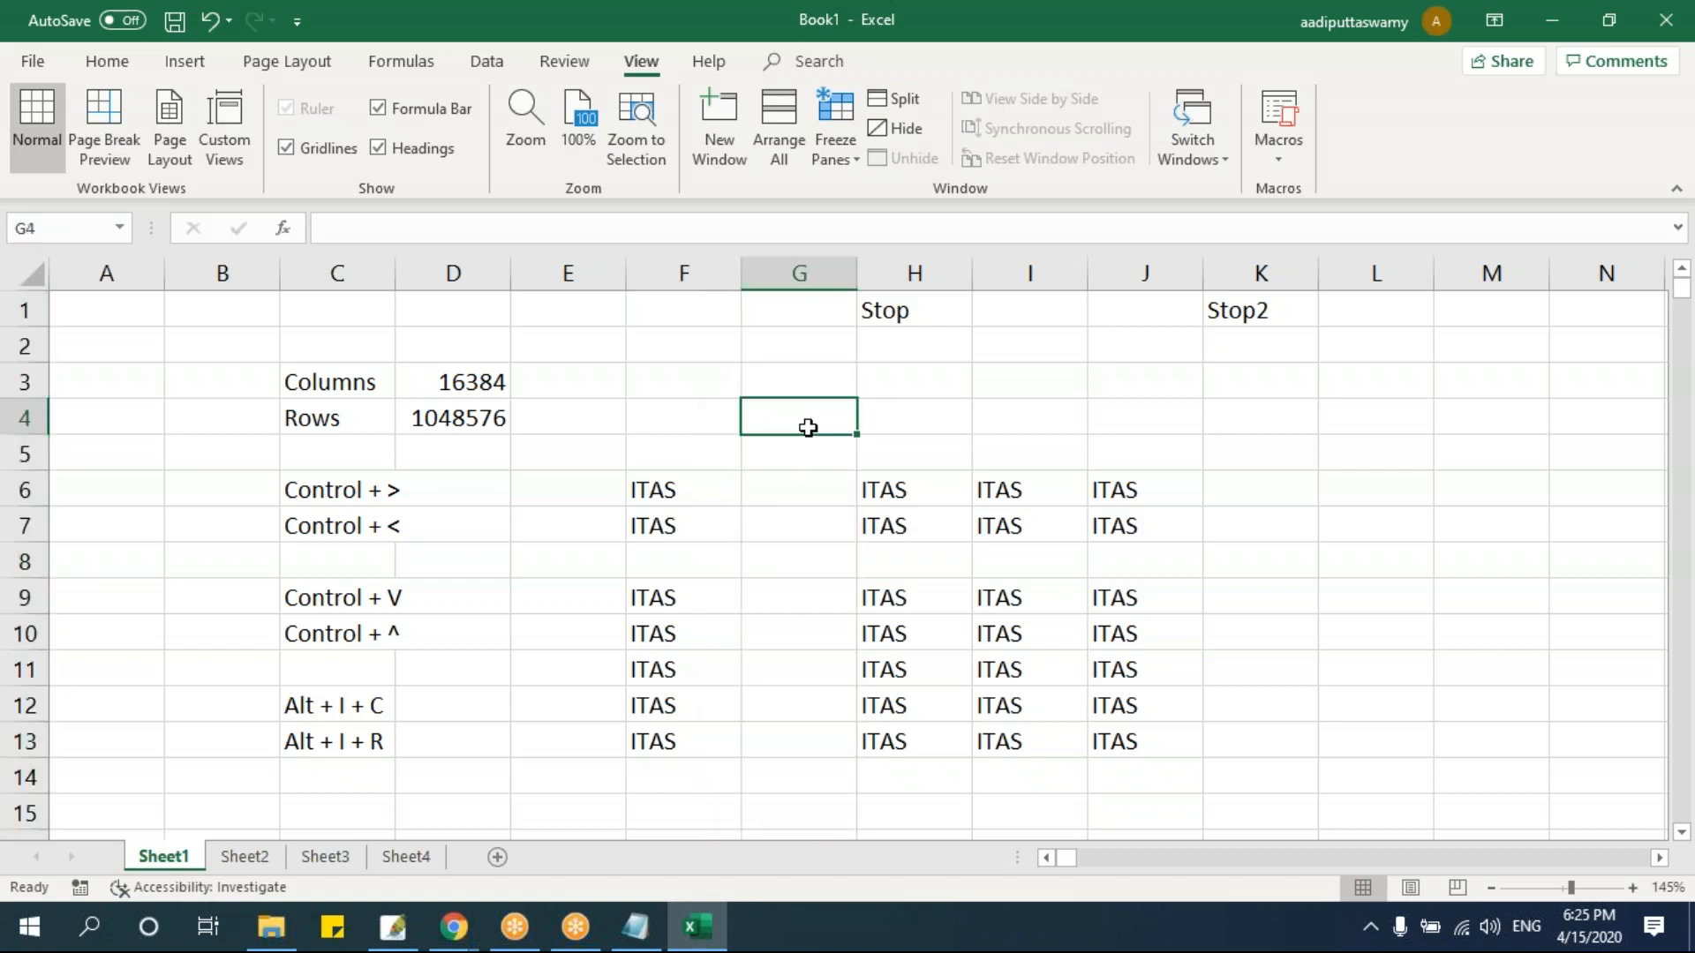
key("ctrl+space")
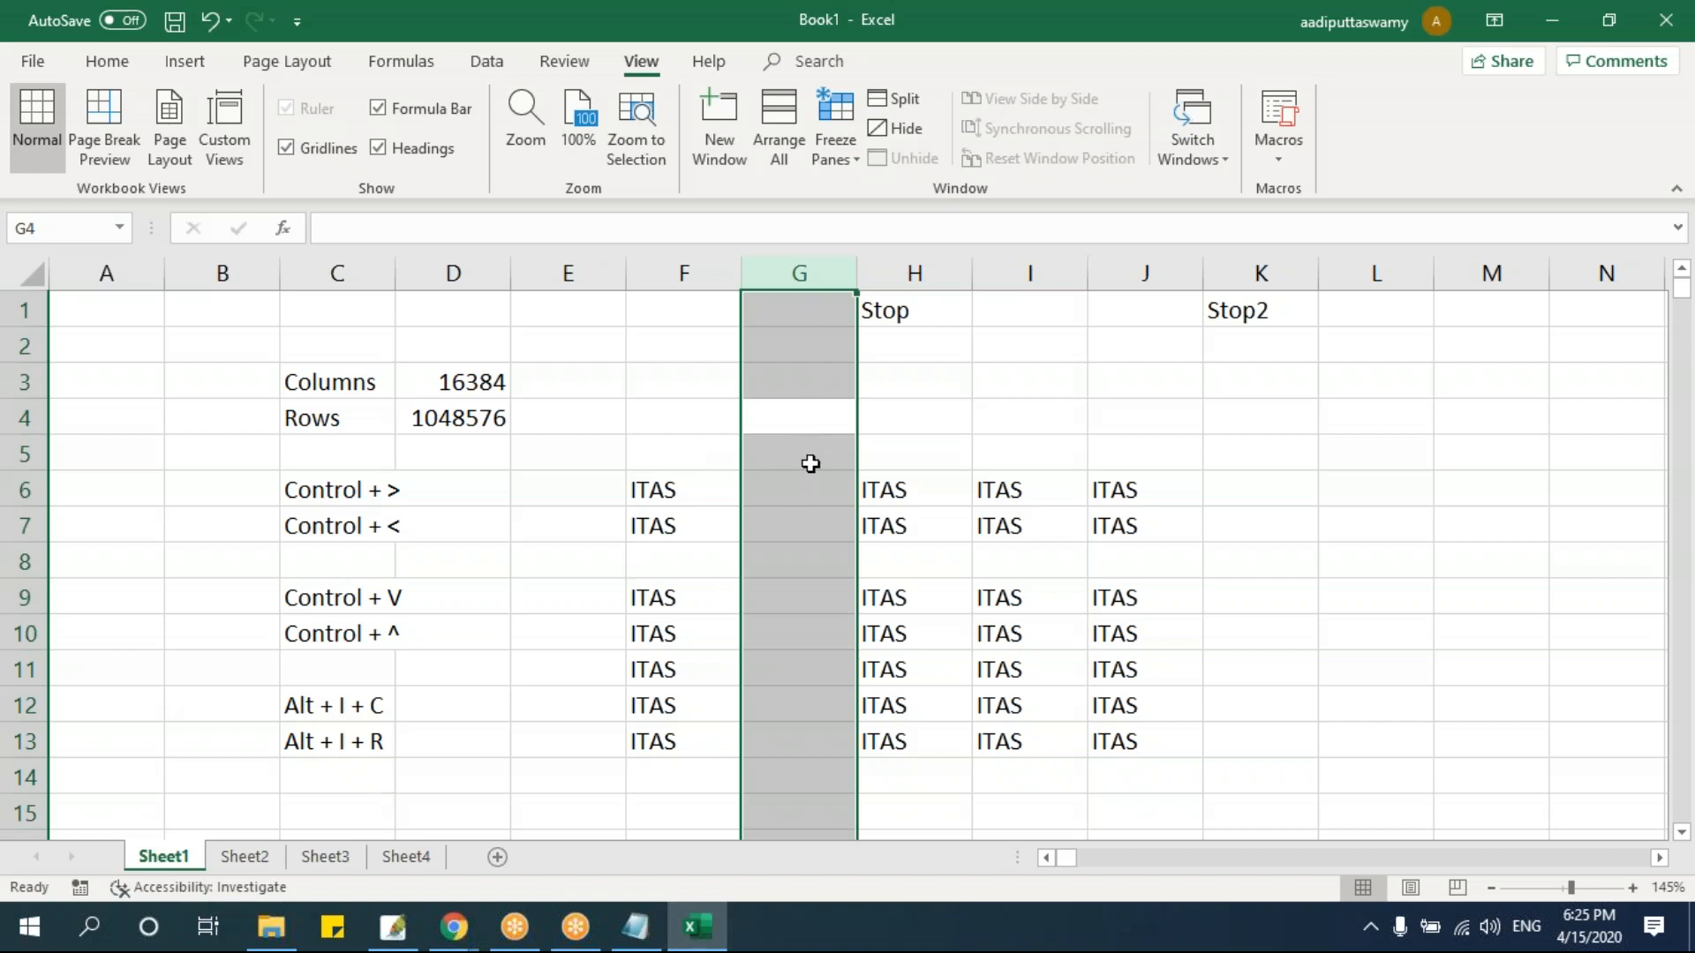
key("ctrl+shift+plus")
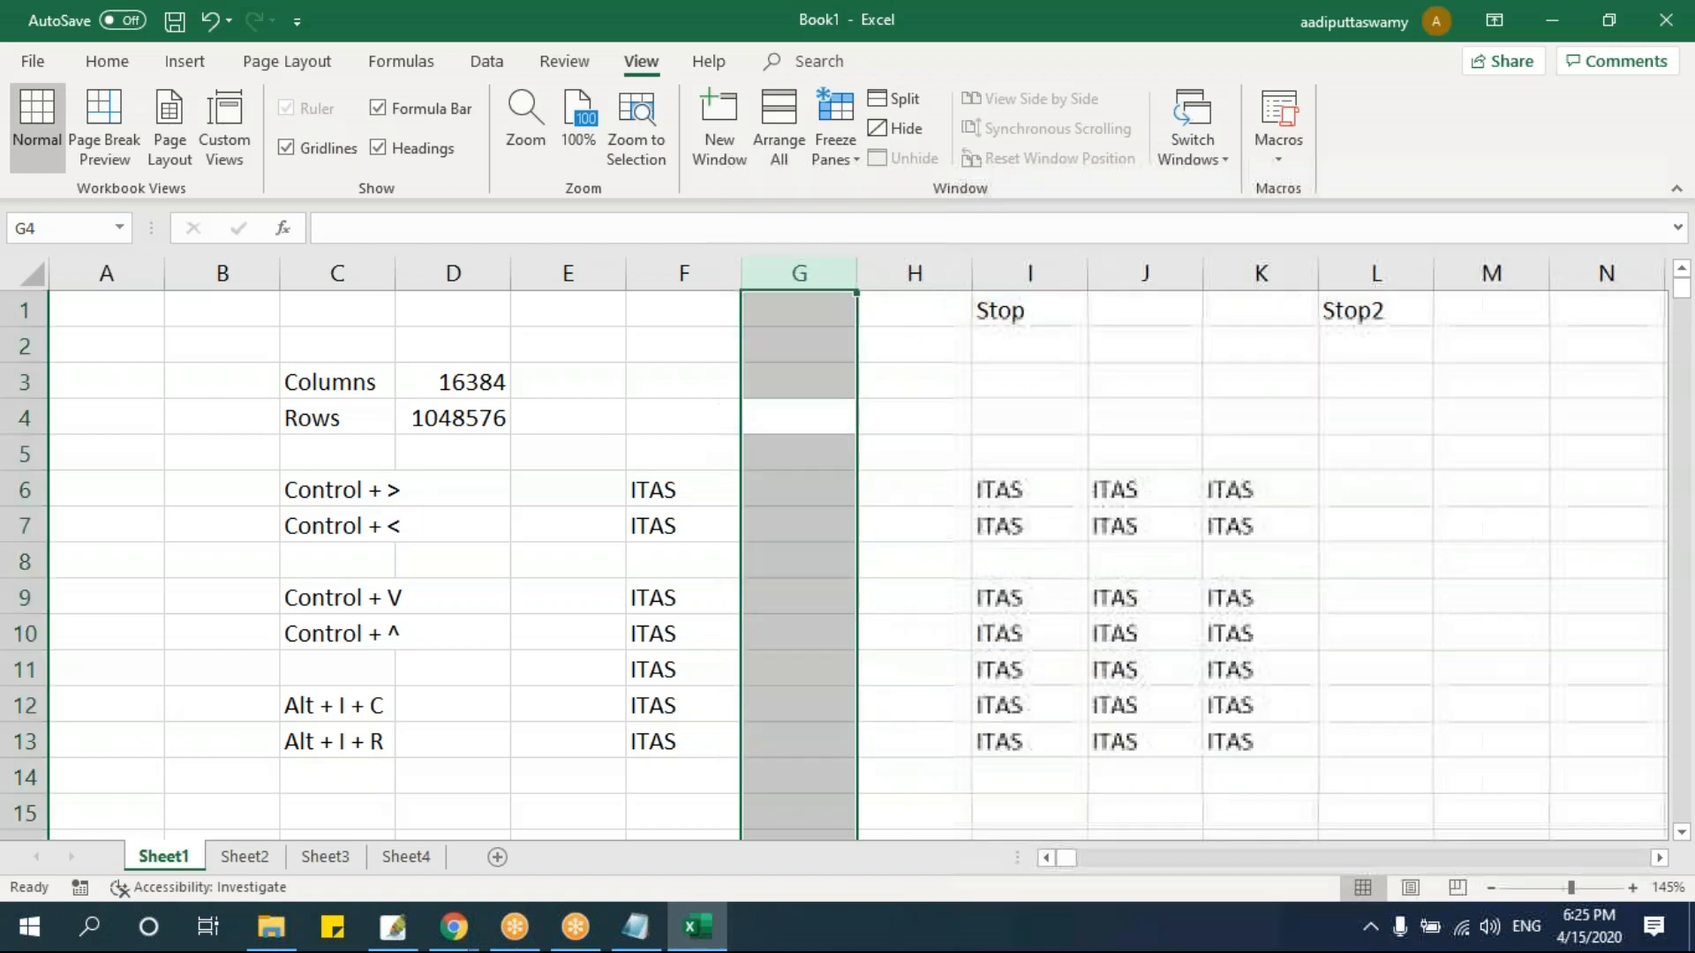
- Select the whole of row 8 from cell G8 and insert another blank row there
left_click(791, 558)
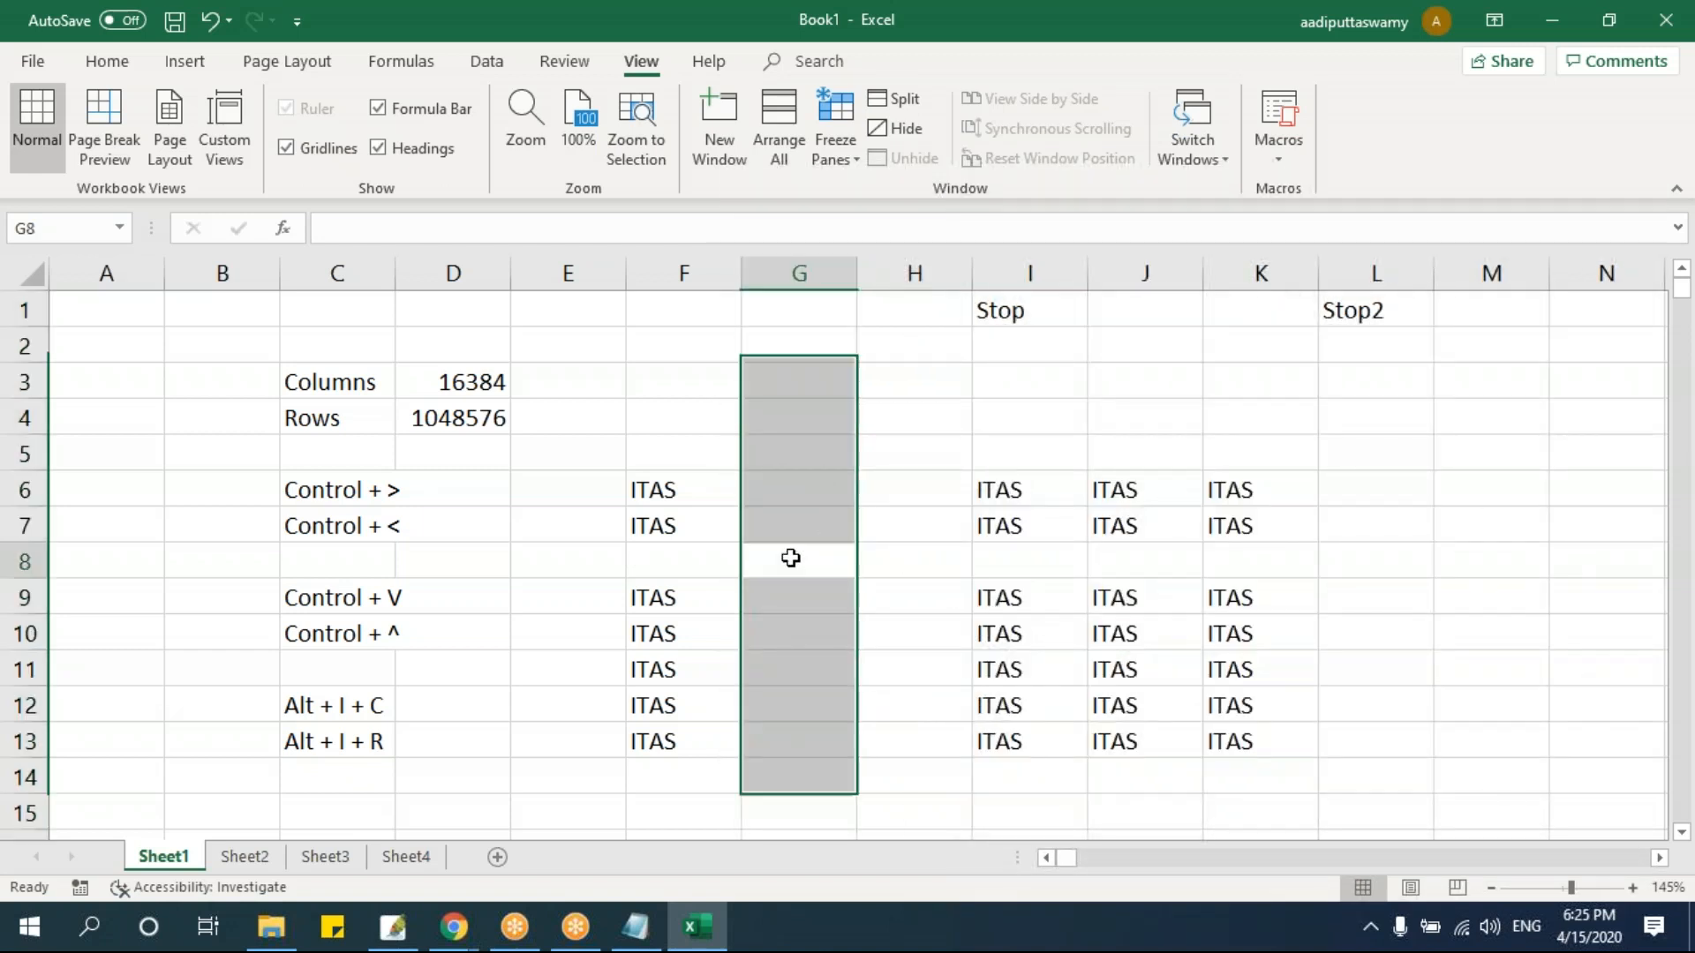
key("shift+space")
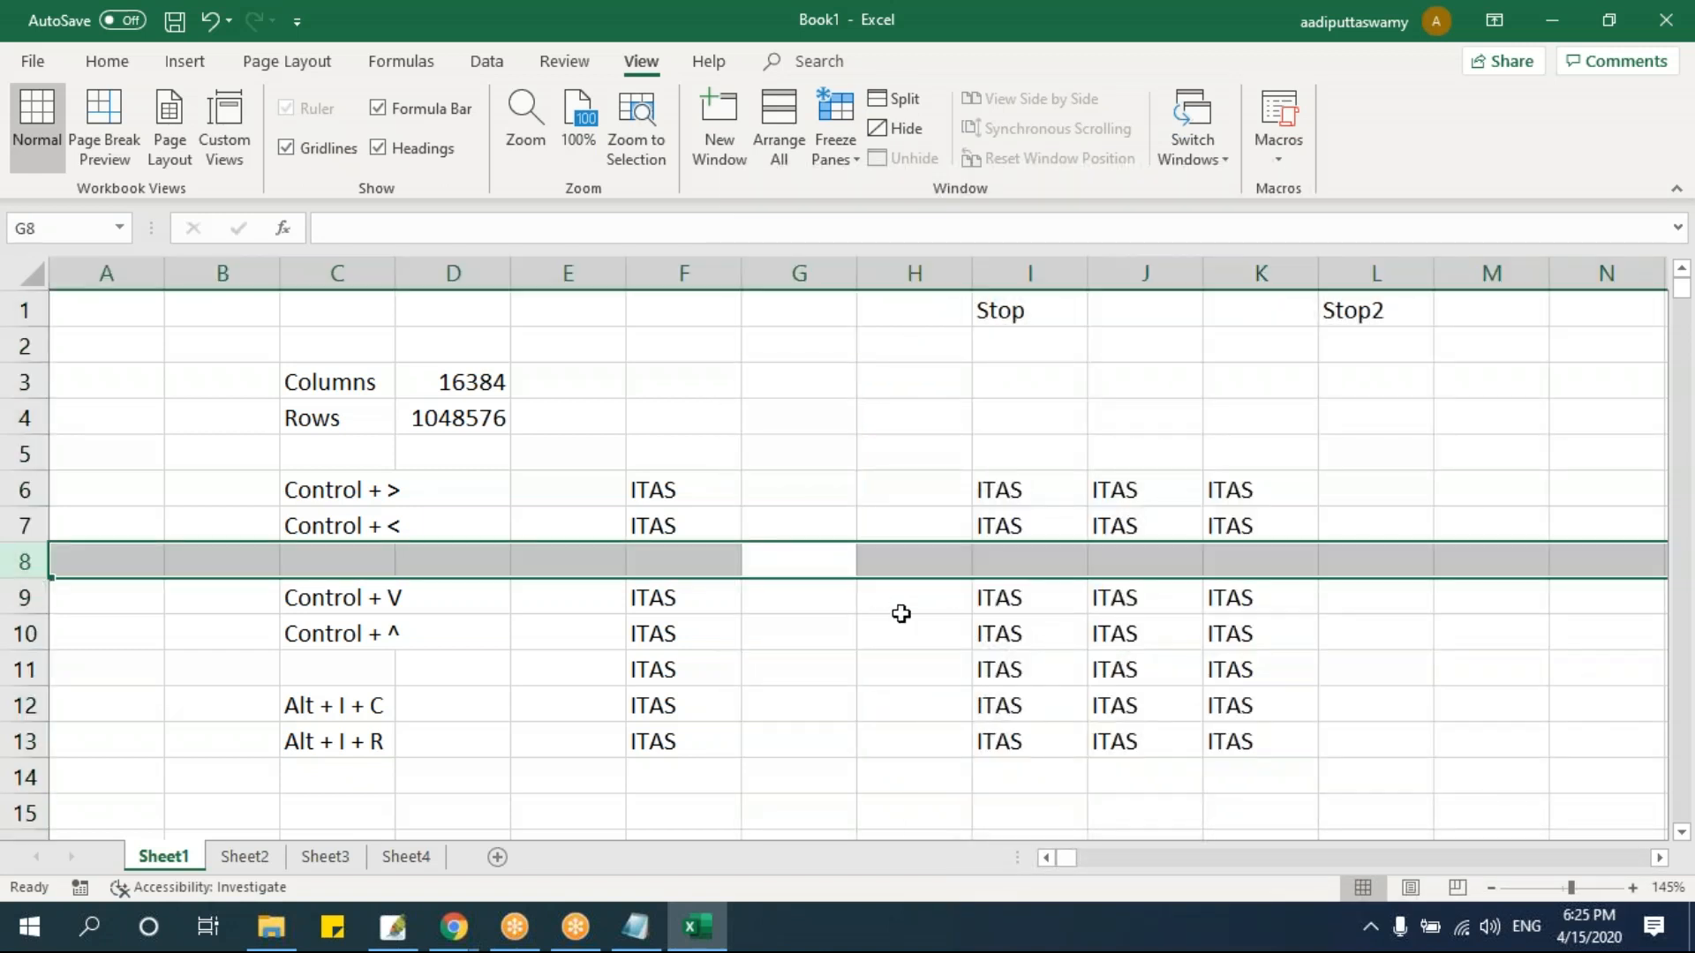
key("ctrl+shift+plus")
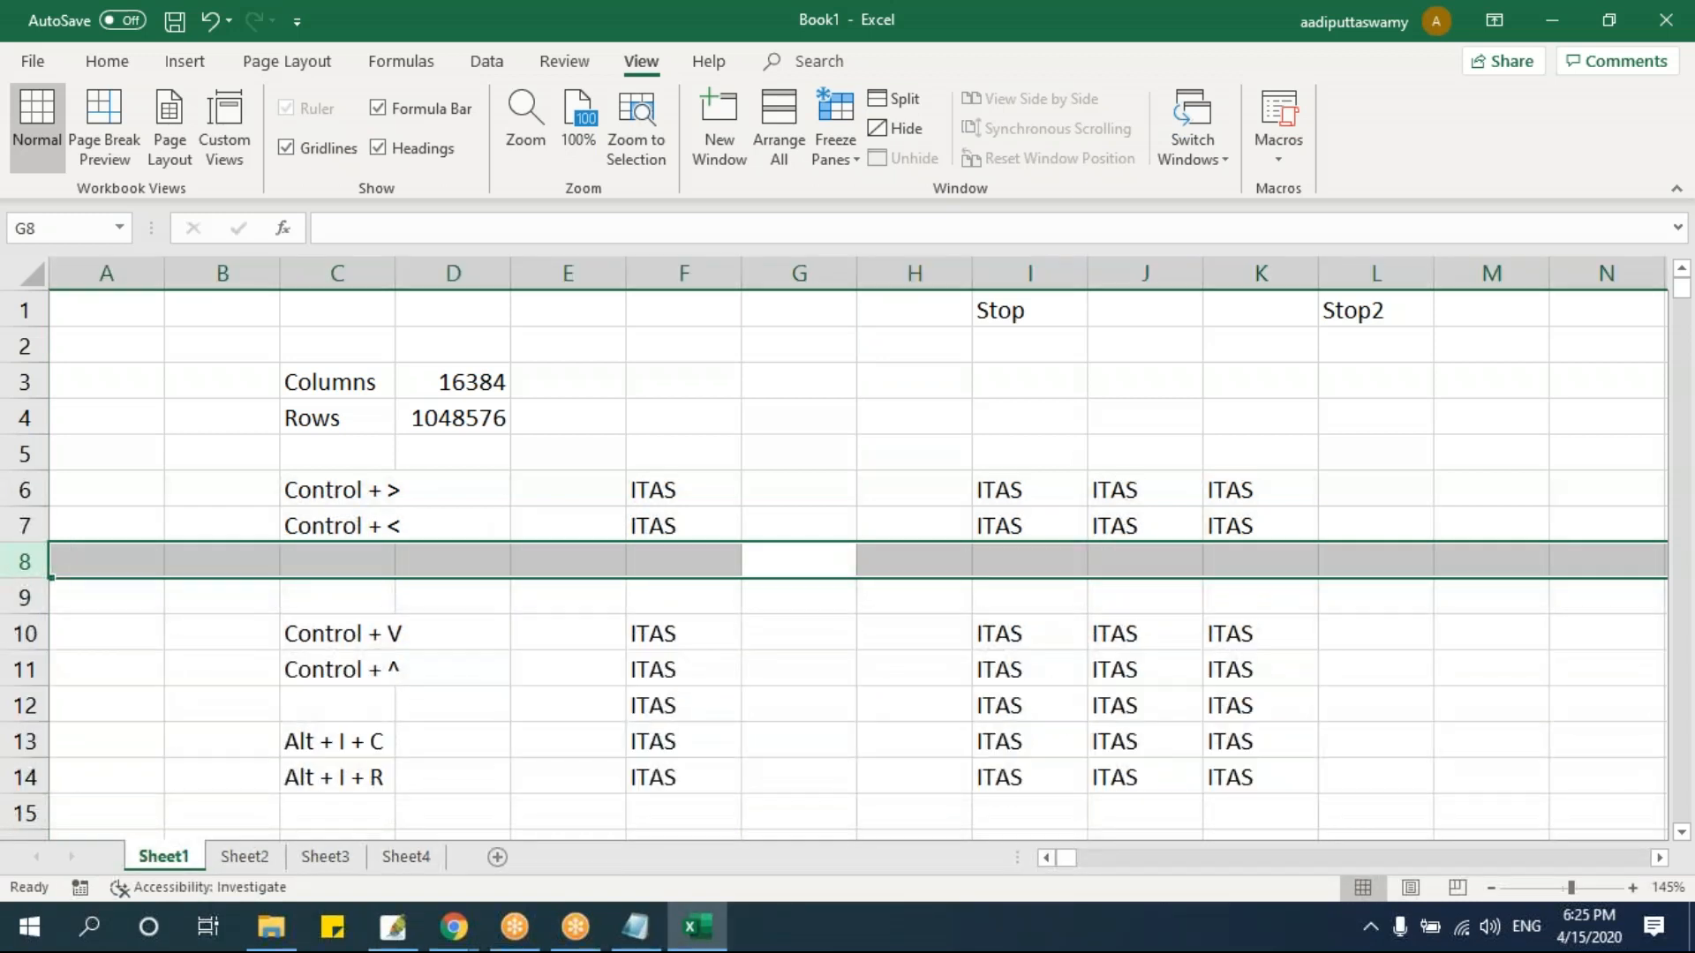
- Select the whole of column G from cell G5 and delete both blank columns between the ITAS columns
left_click(833, 443)
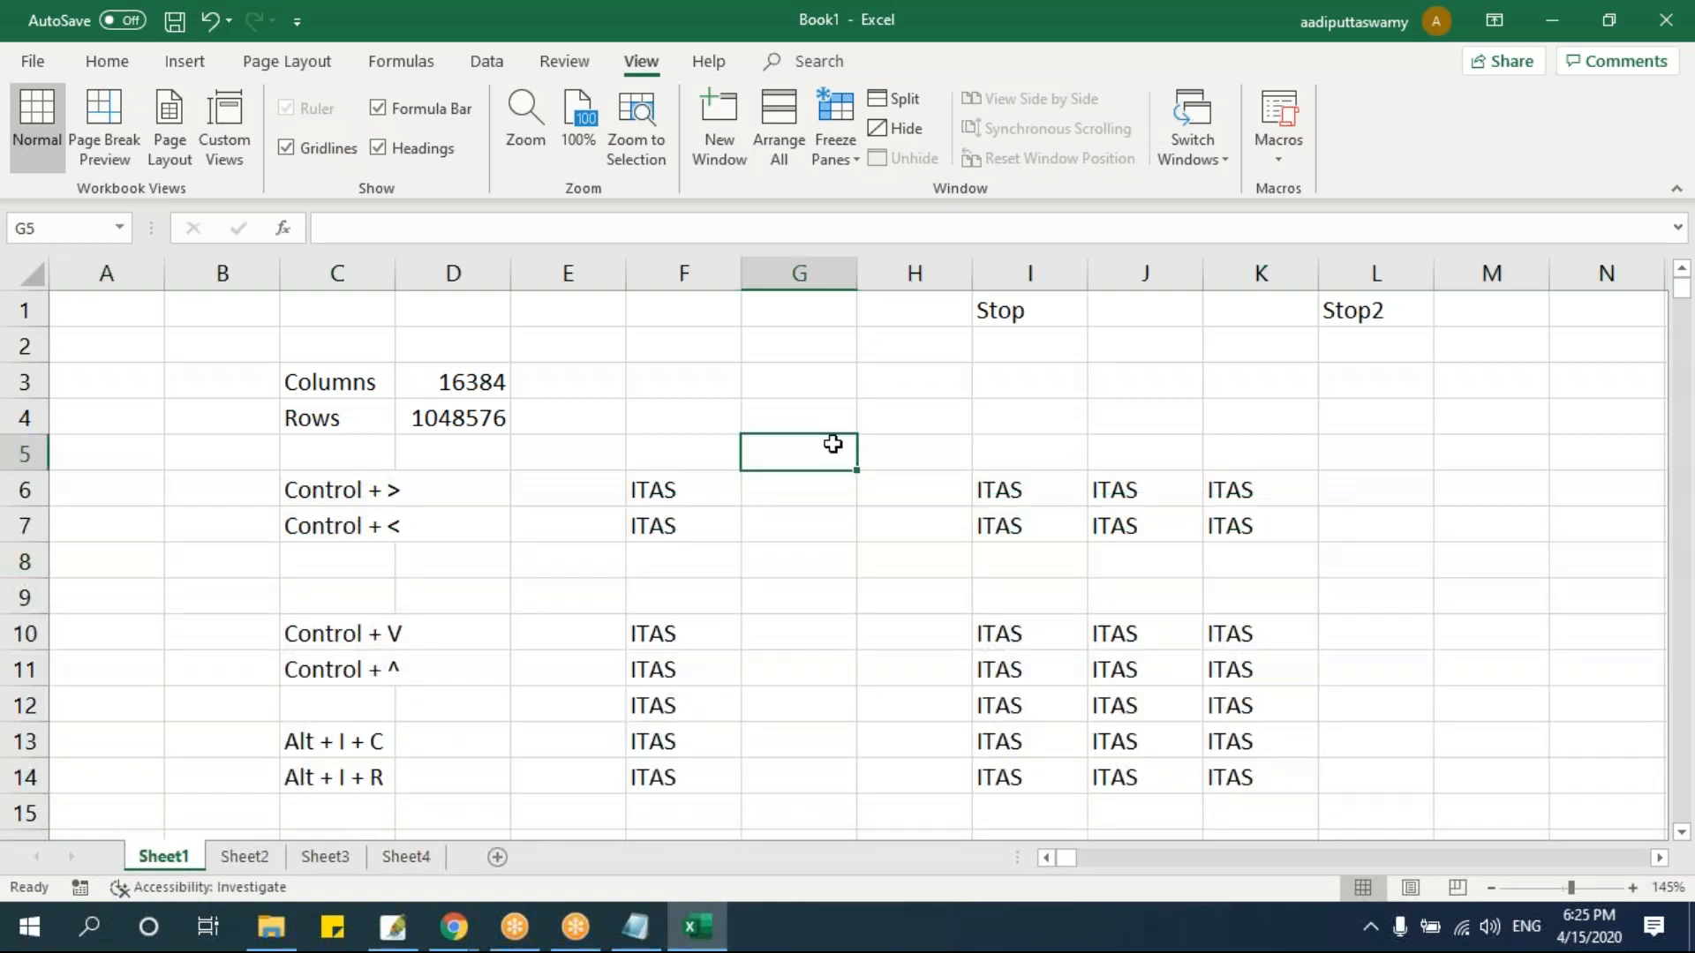
key("ctrl+space")
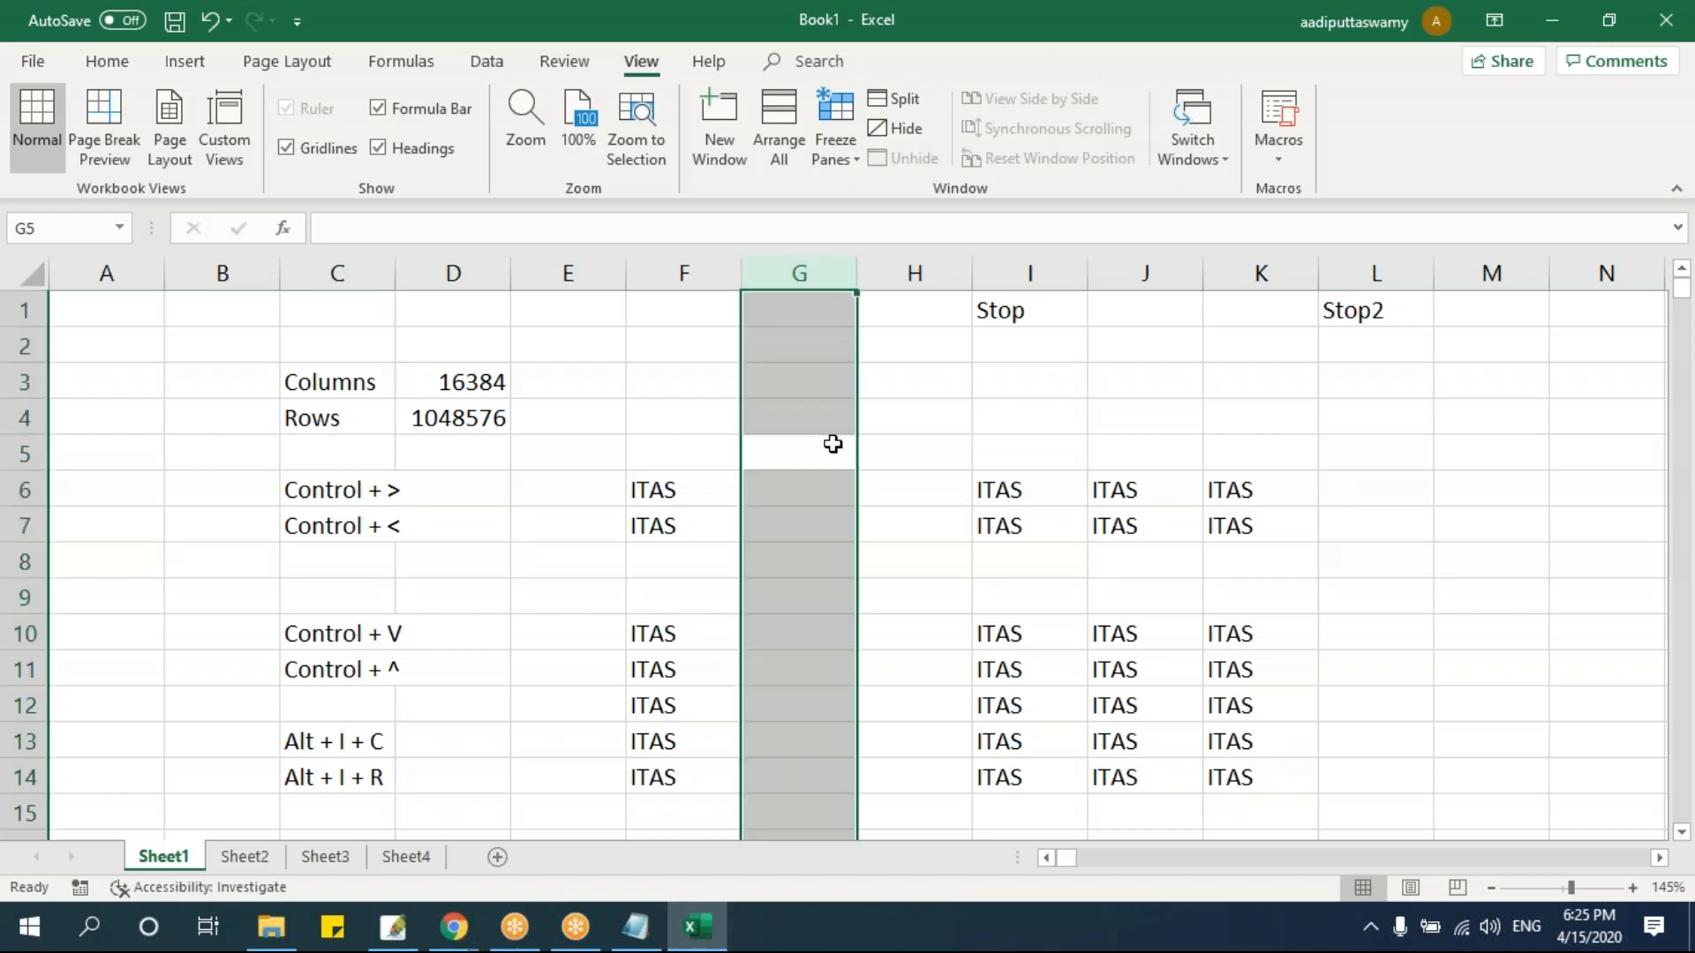
key("ctrl+minus")
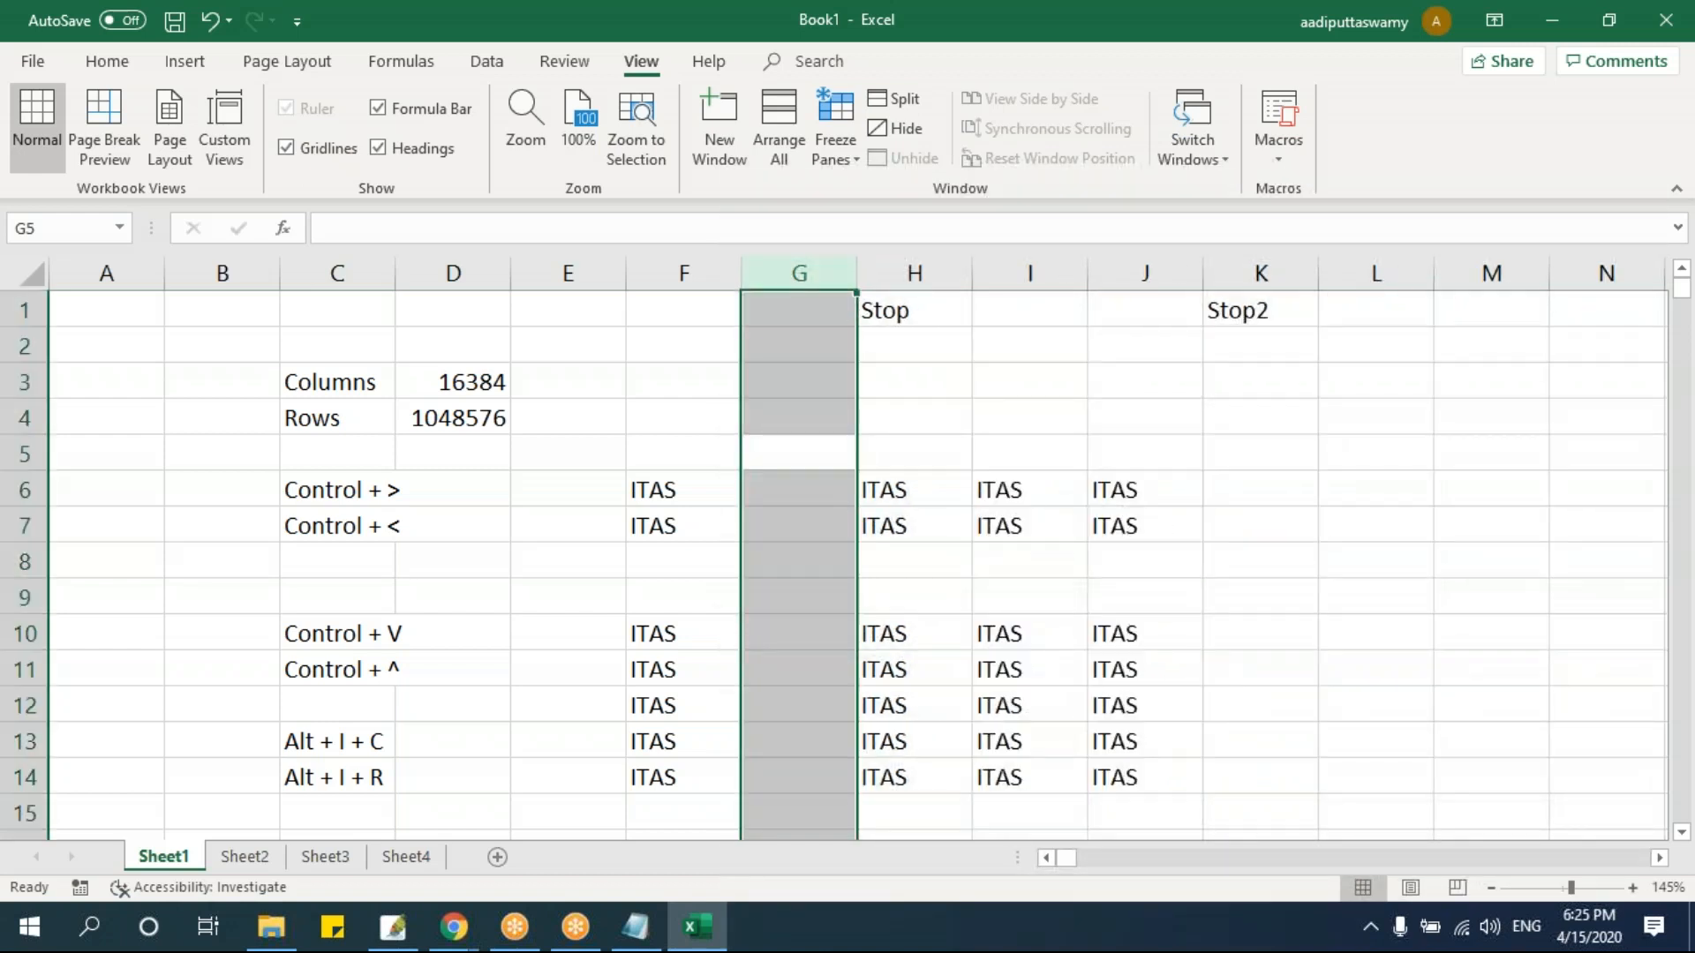
key("ctrl+minus")
- Select the whole of row 8 from cell F8 and delete both blank rows between the ITAS rows
left_click(729, 565)
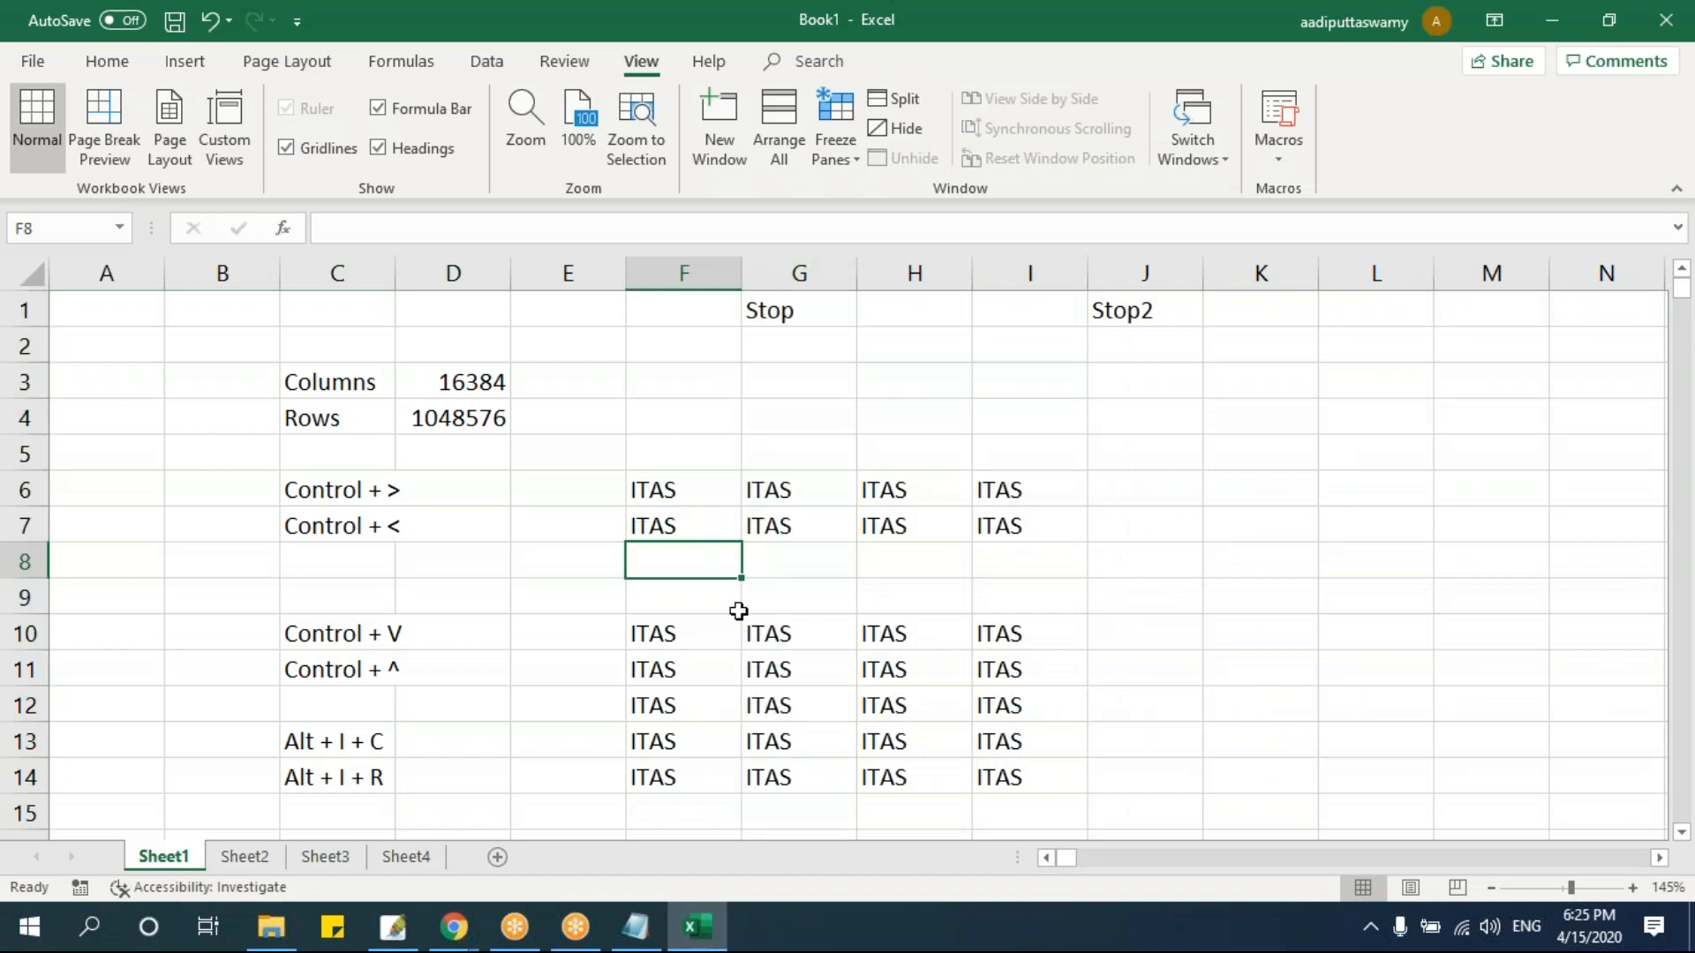
key("shift+space")
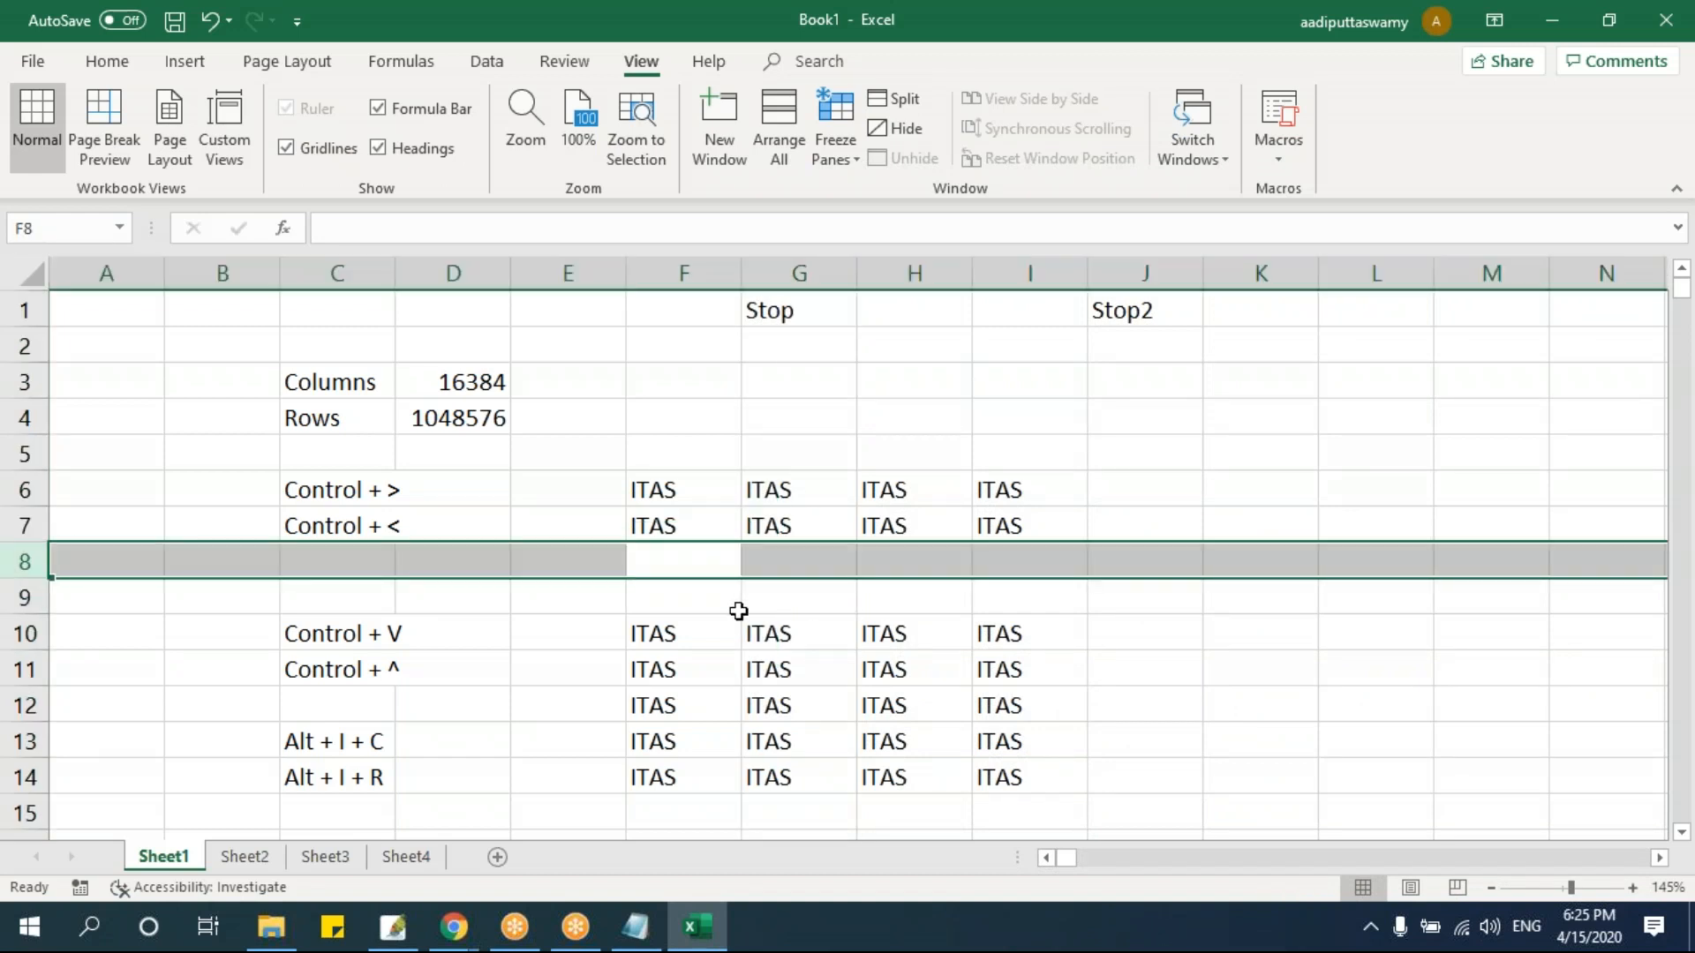
key("ctrl+minus")
key("ctrl+minus")
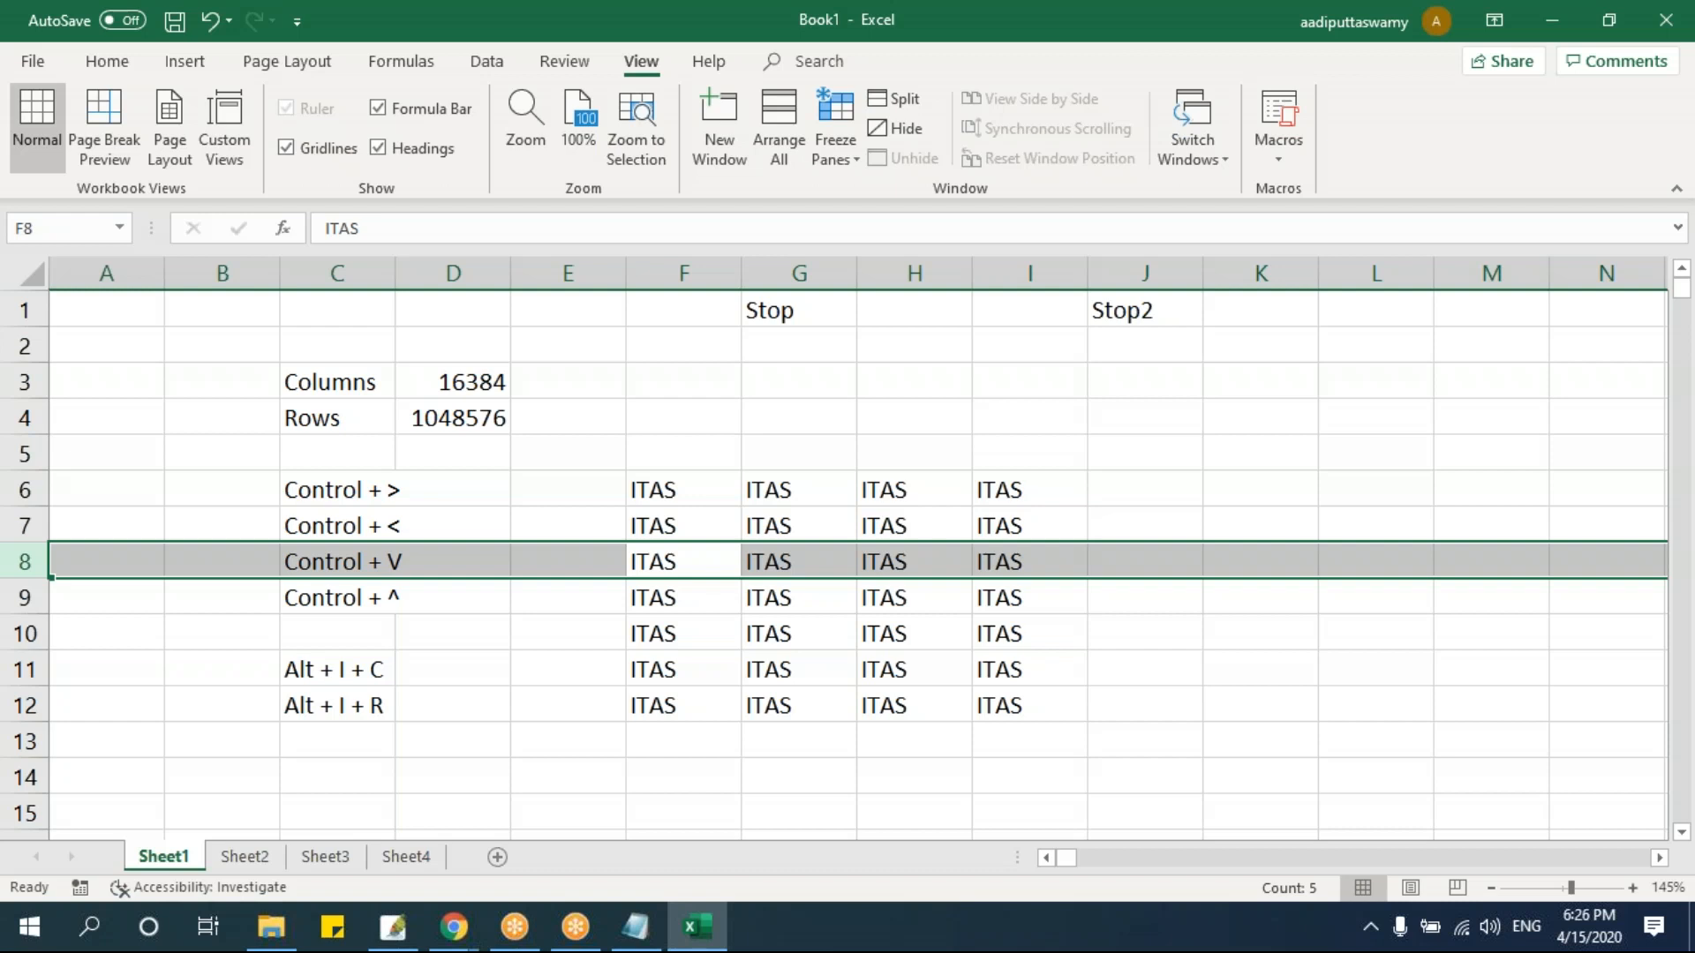
- Examine the cell references of F6, F8, G4 and J4, and of the row 1 cells from A1 to F1
left_click(659, 477)
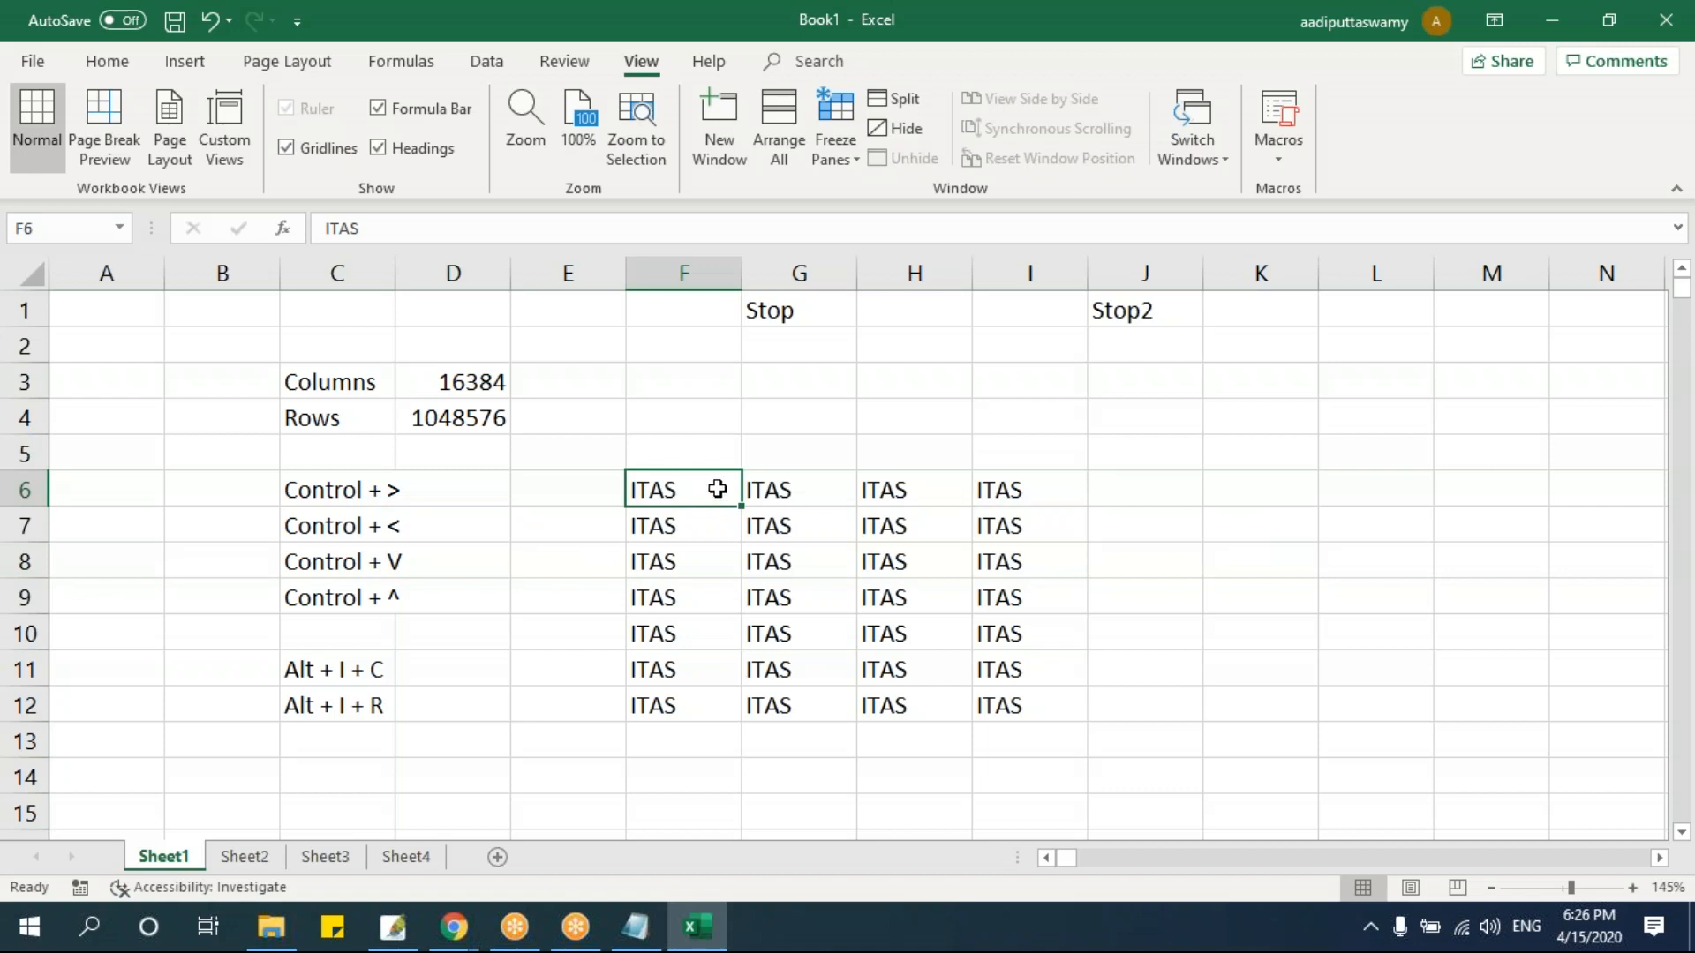
left_click(704, 547)
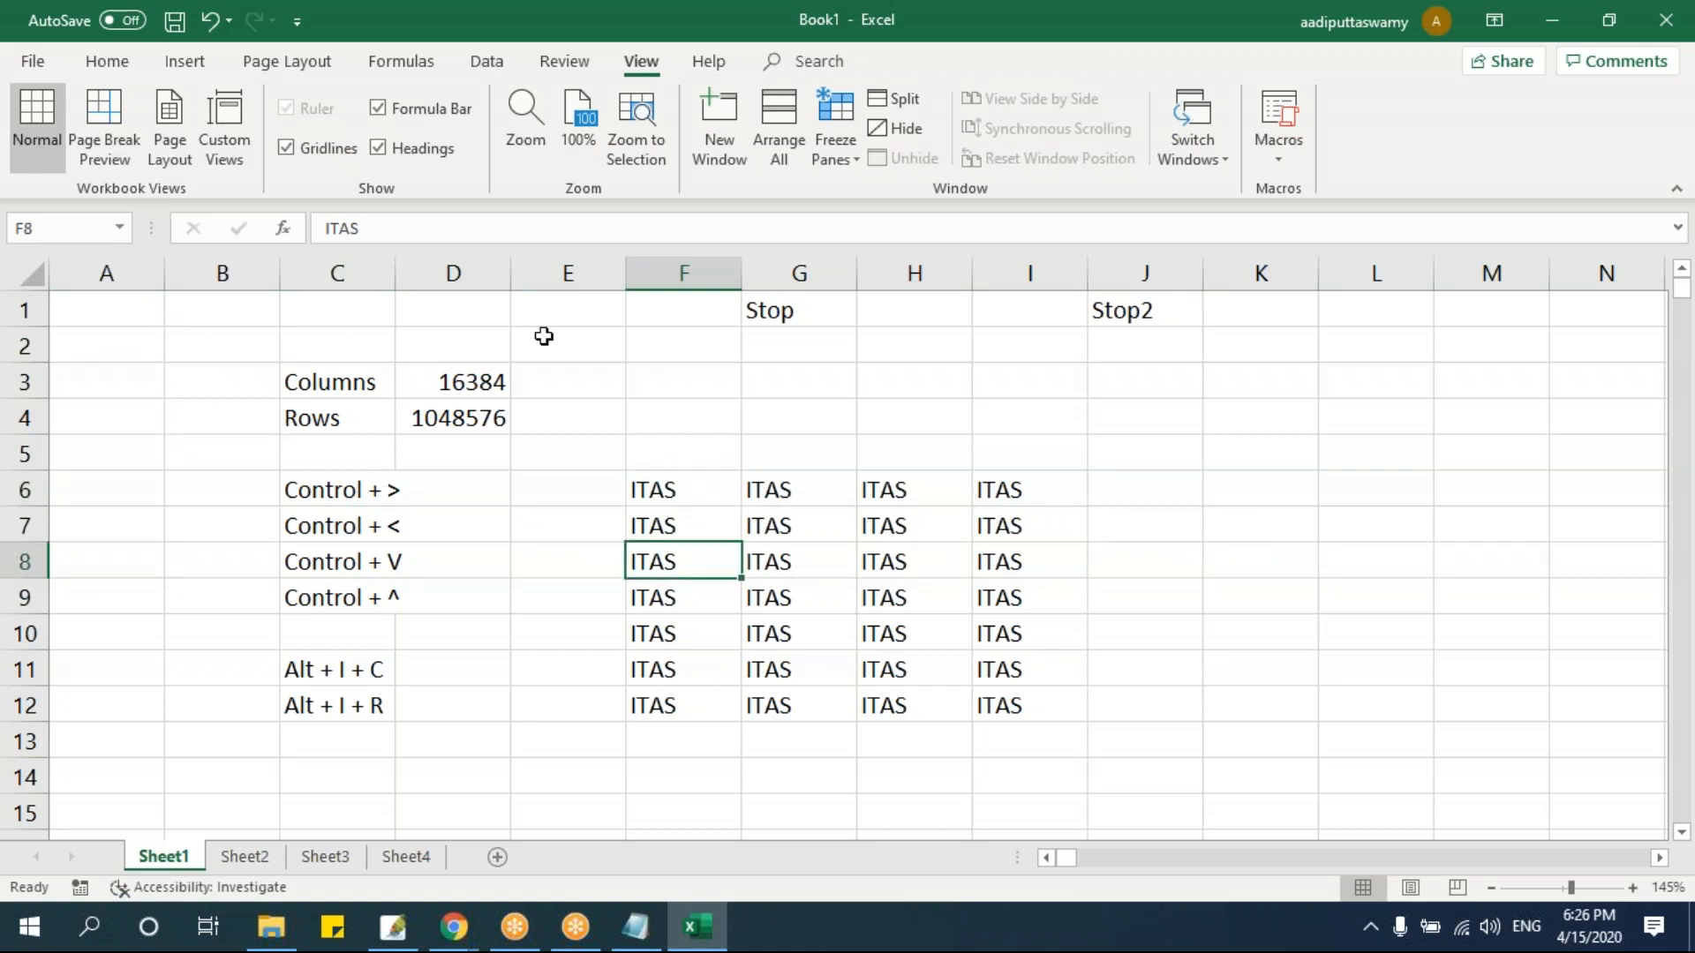
left_click(767, 415)
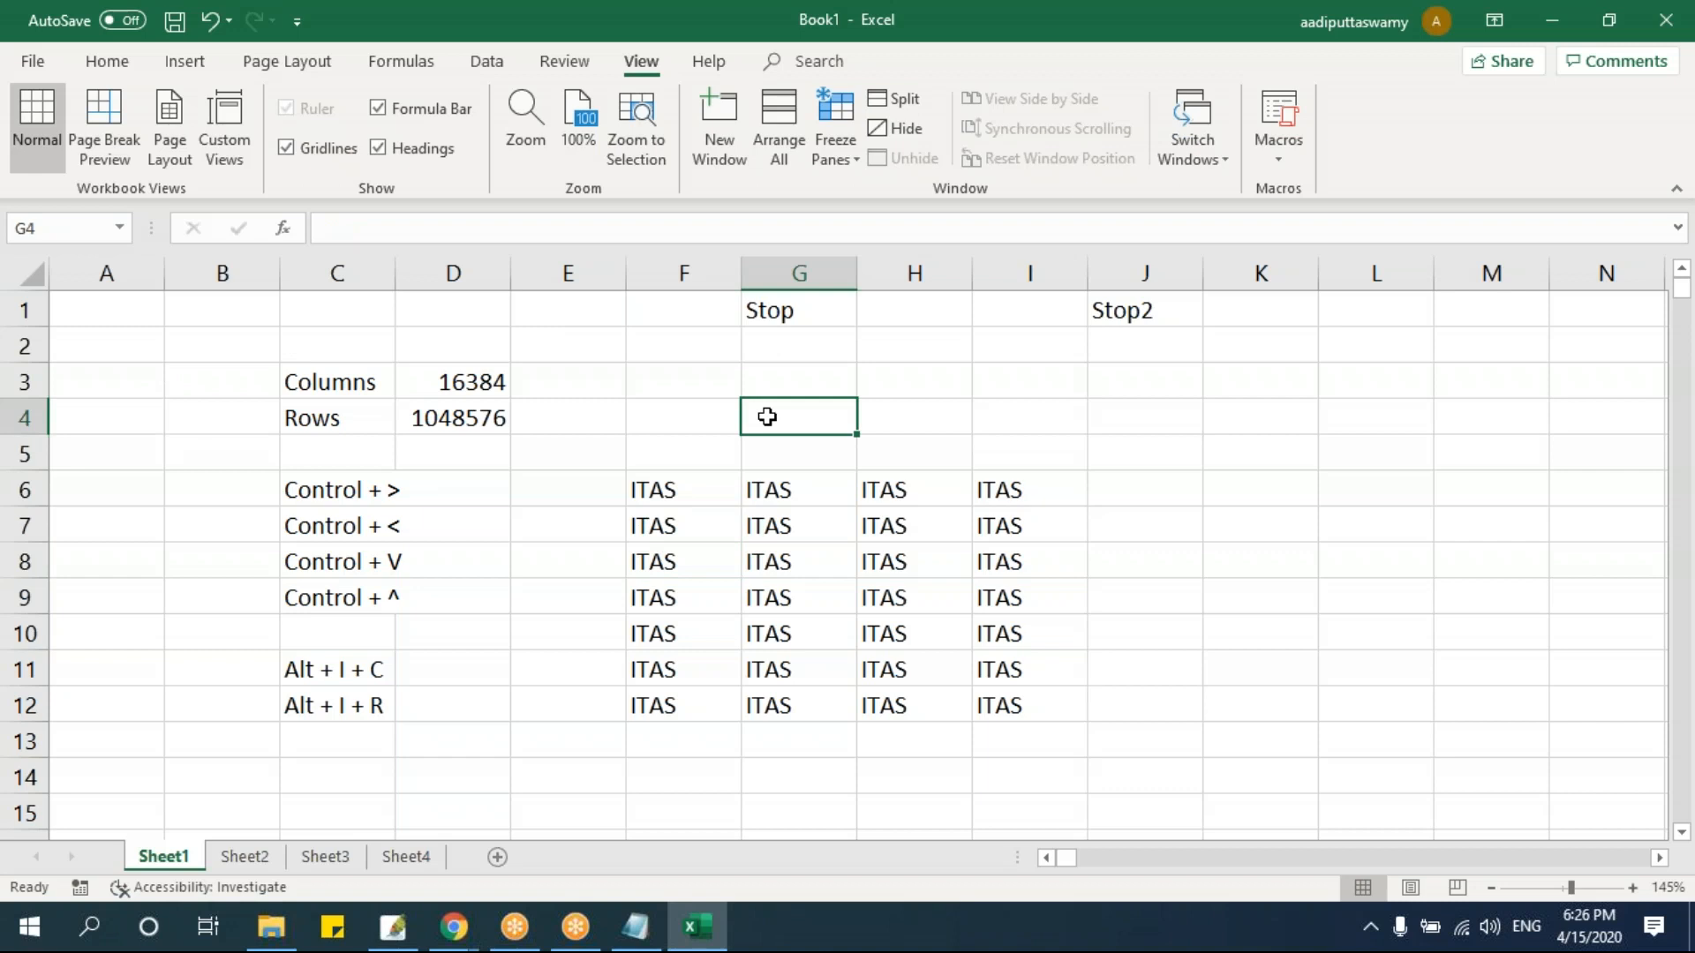
left_click(129, 317)
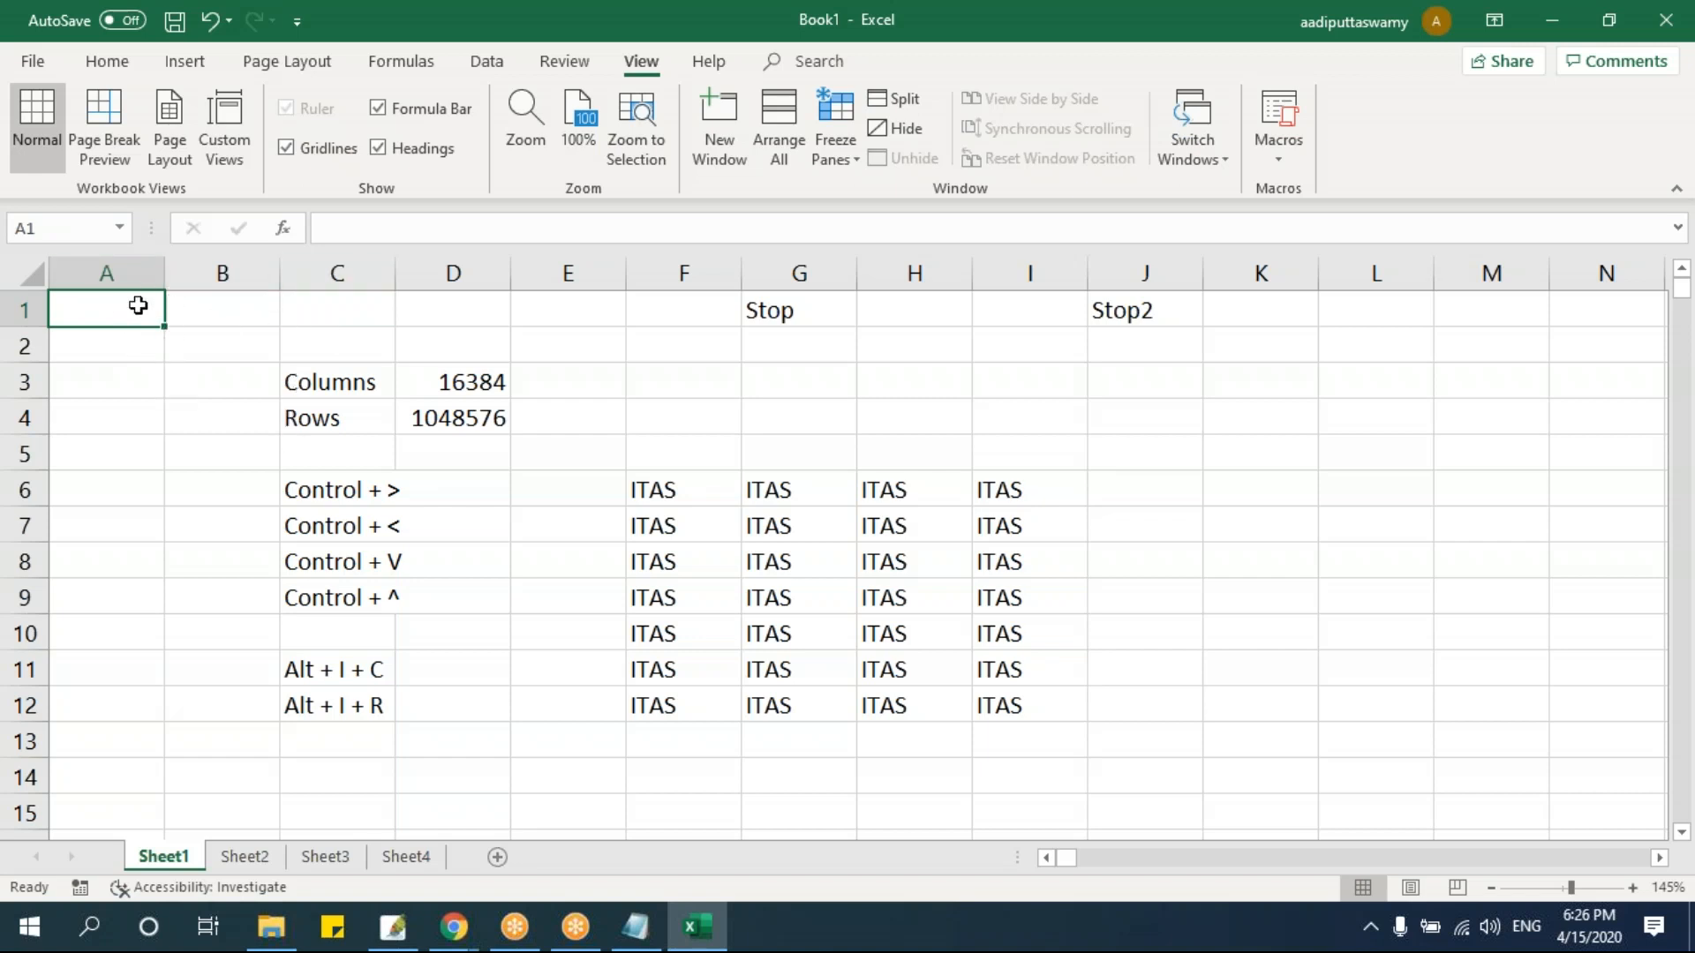
key("Right")
key("Right")
key("Right")
key("Right")
key("Right")
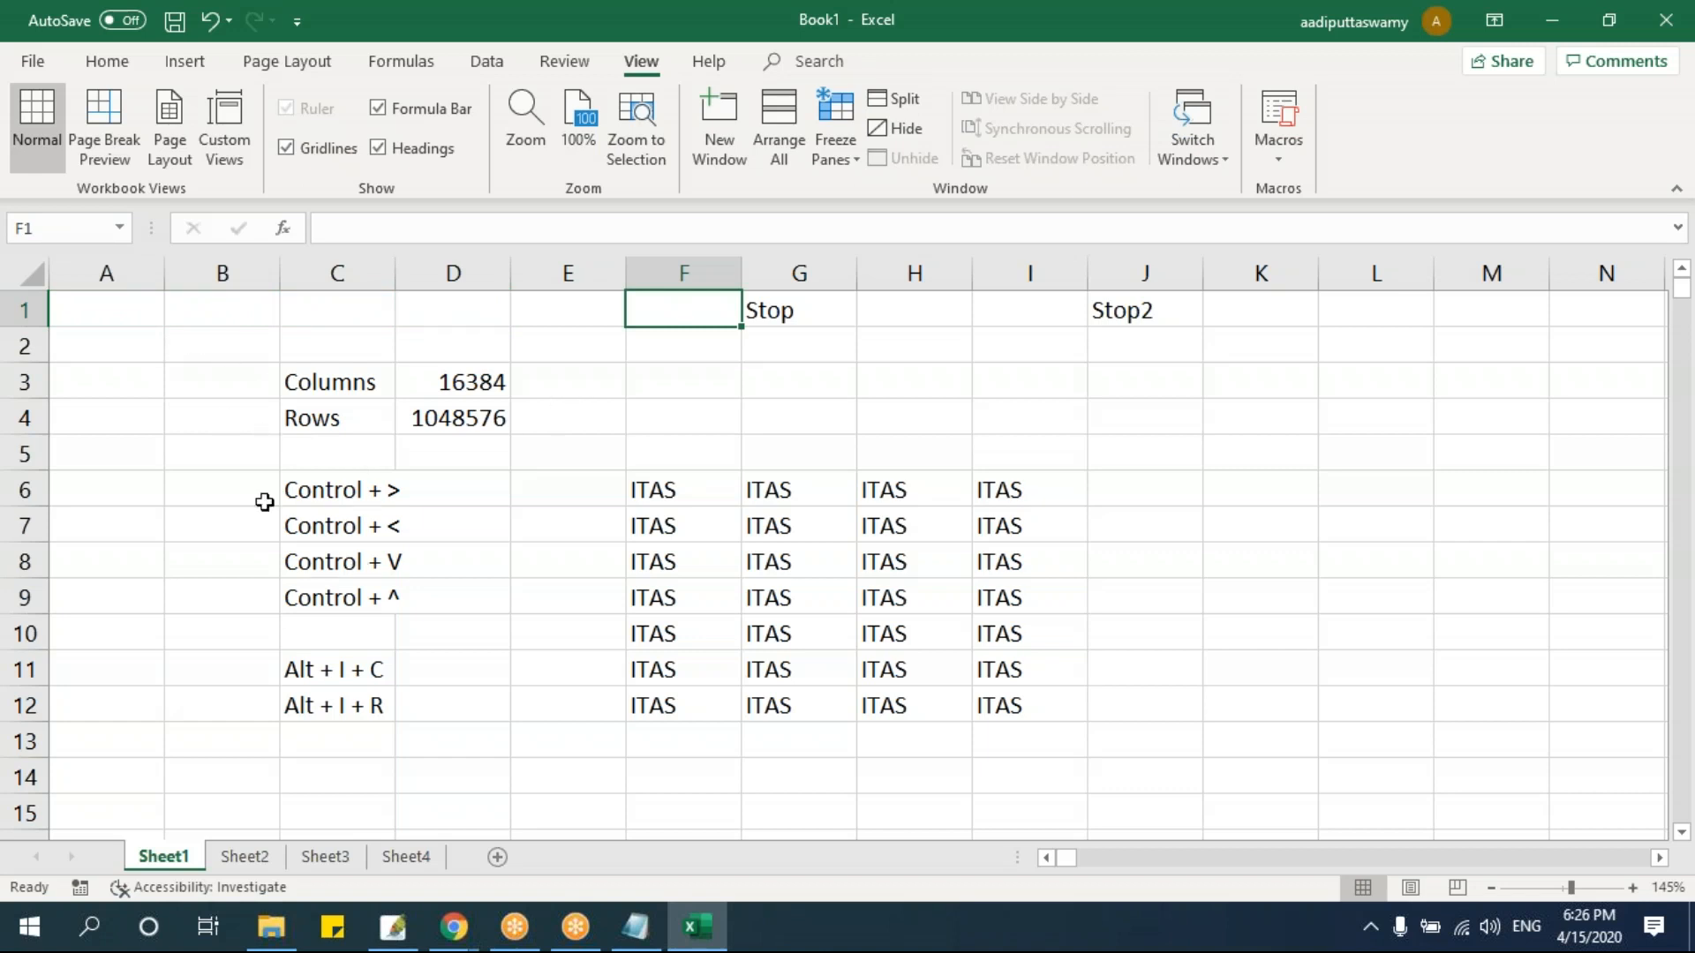
left_click(682, 490)
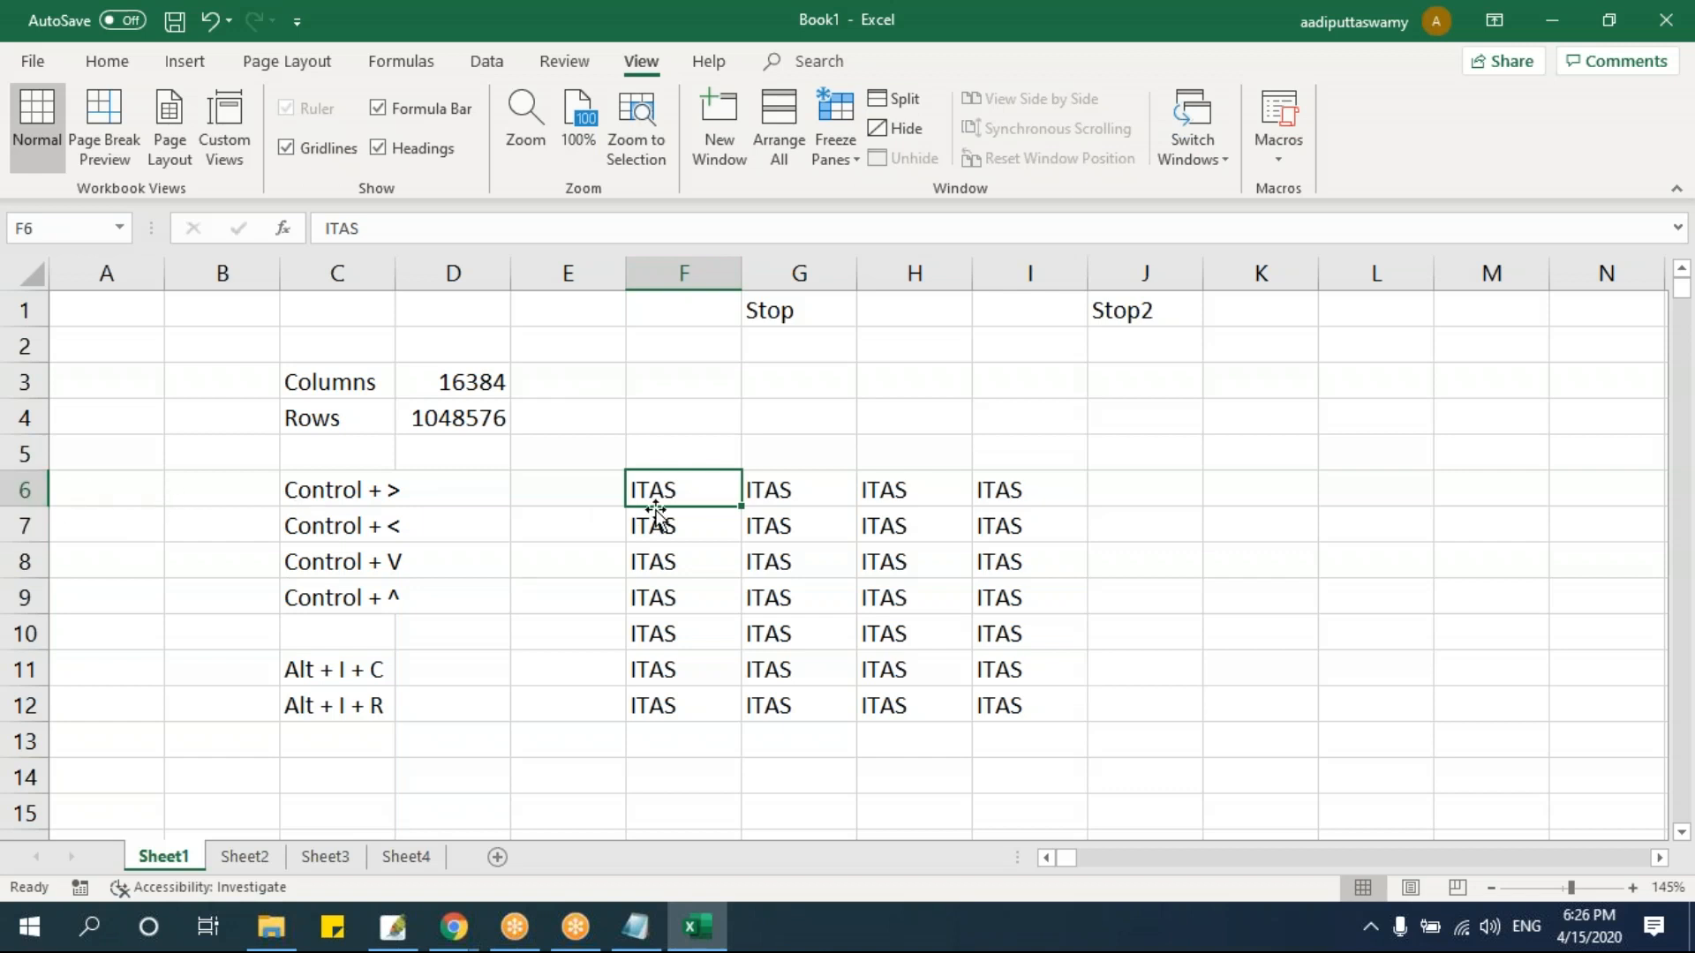
left_click(54, 226)
left_click(1125, 424)
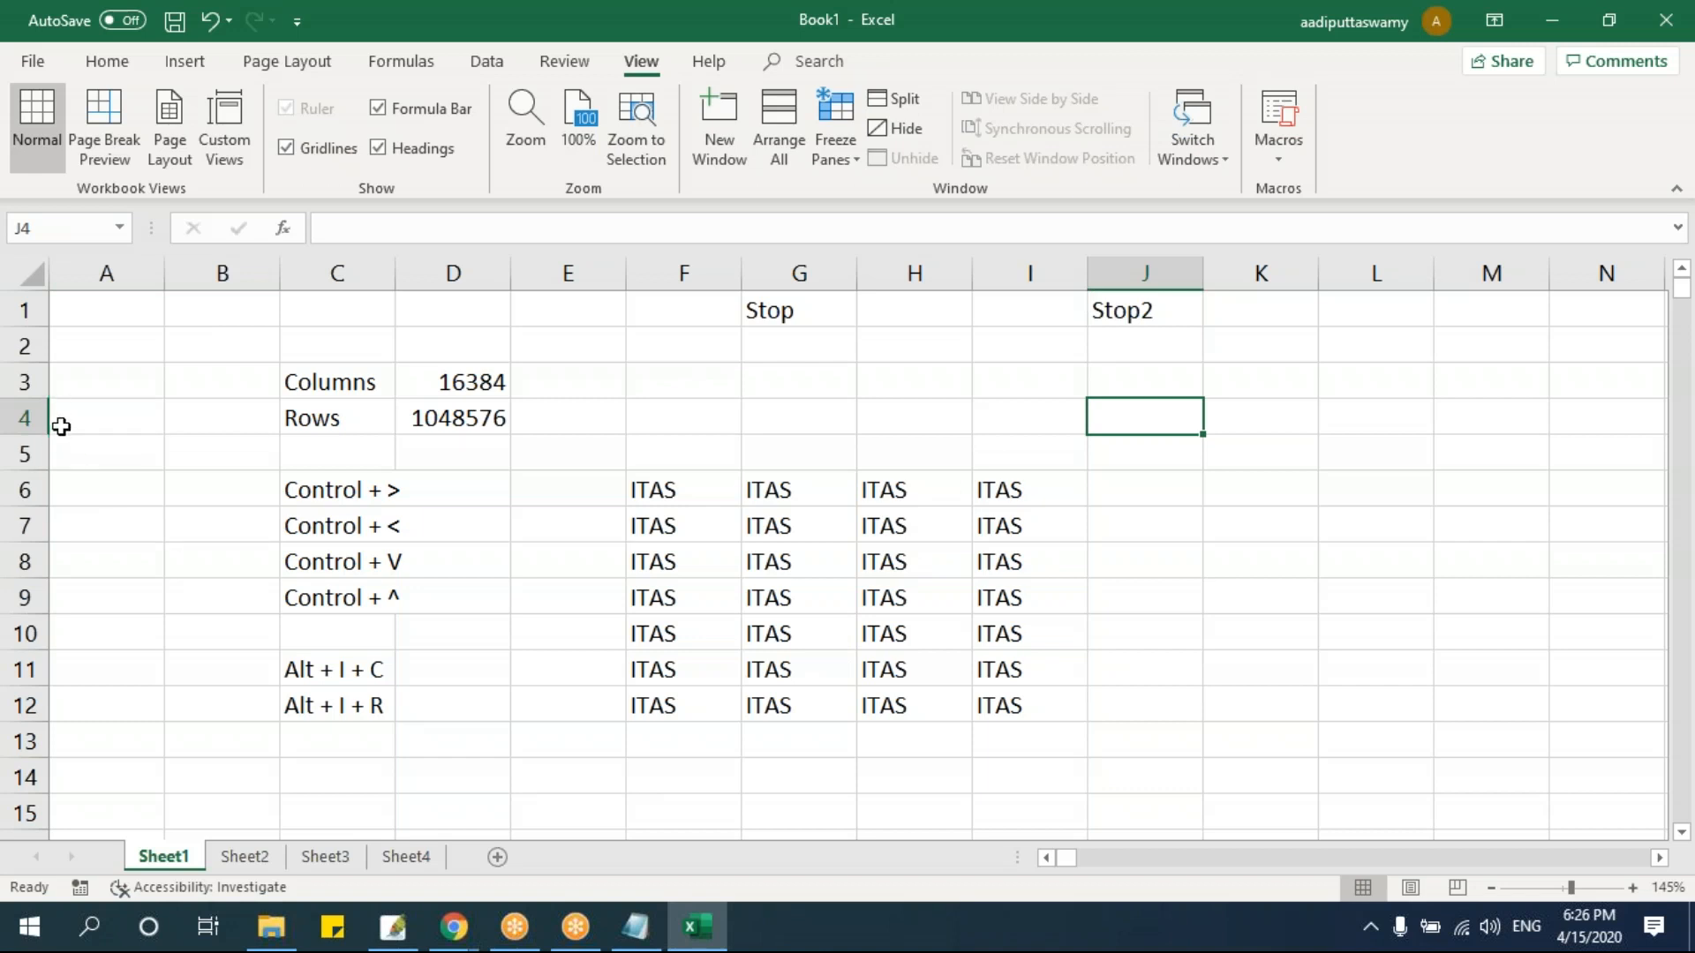
- Compare the cell references of further blank and filled cells across the sheet, including D6, I4, A1 and H6
left_click(764, 344)
left_click(647, 366)
left_click(449, 347)
left_click(181, 343)
left_click(453, 419)
left_click(455, 488)
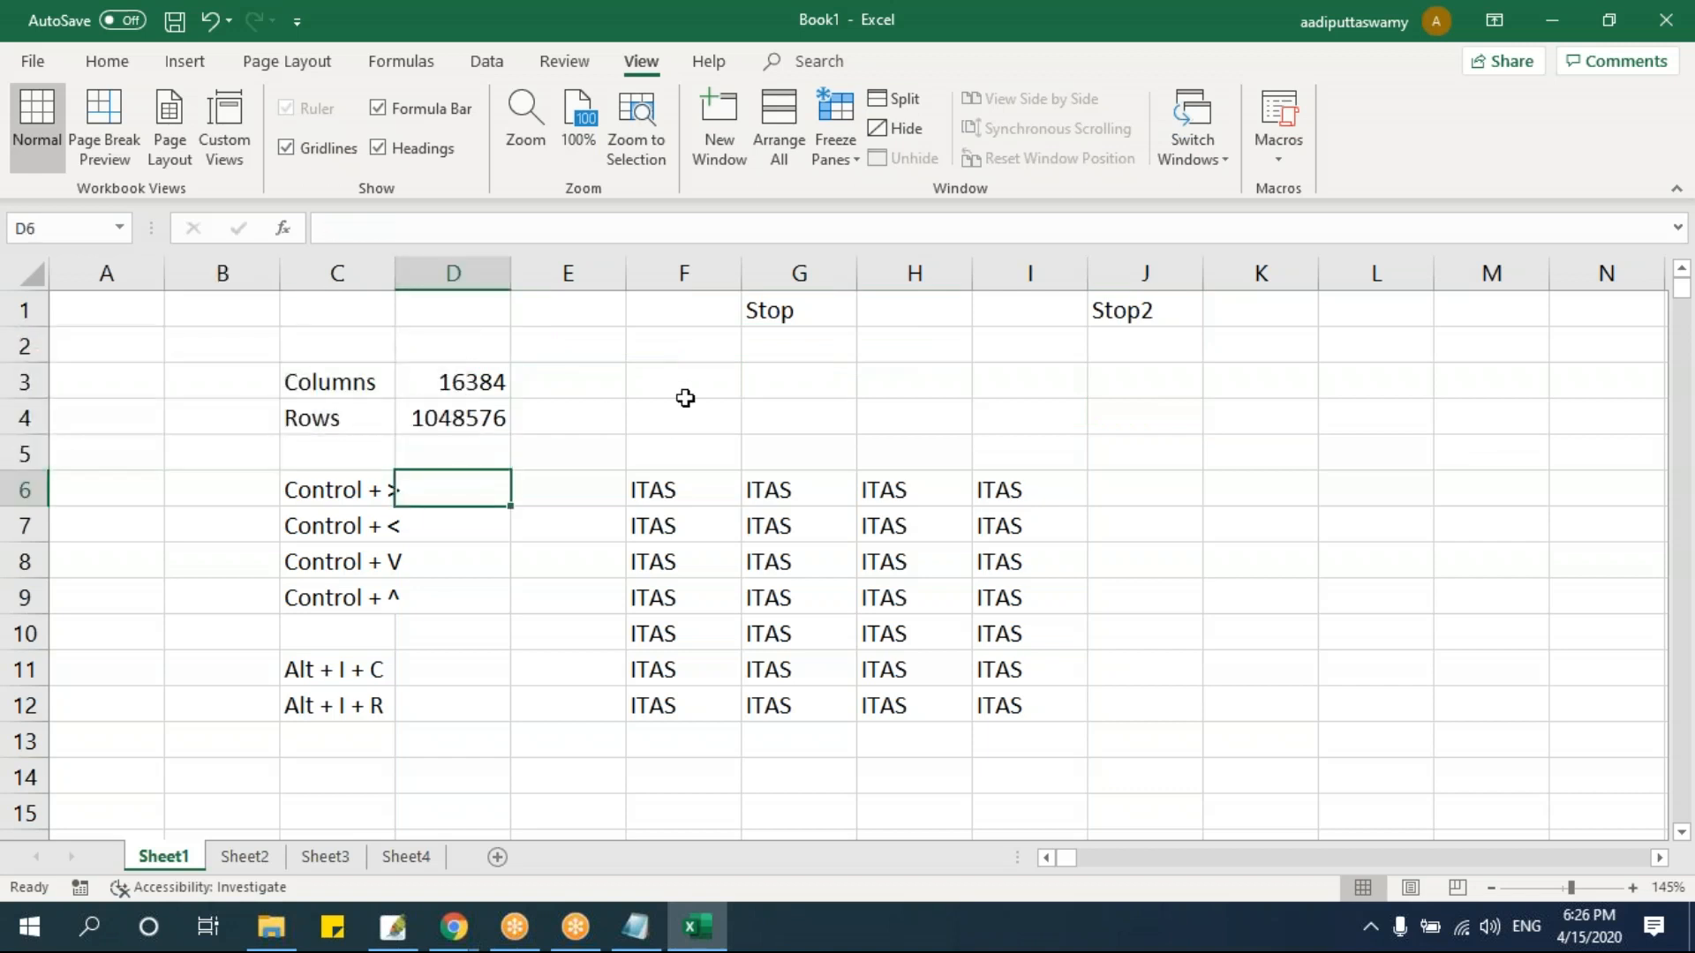
left_click(684, 398)
left_click(987, 424)
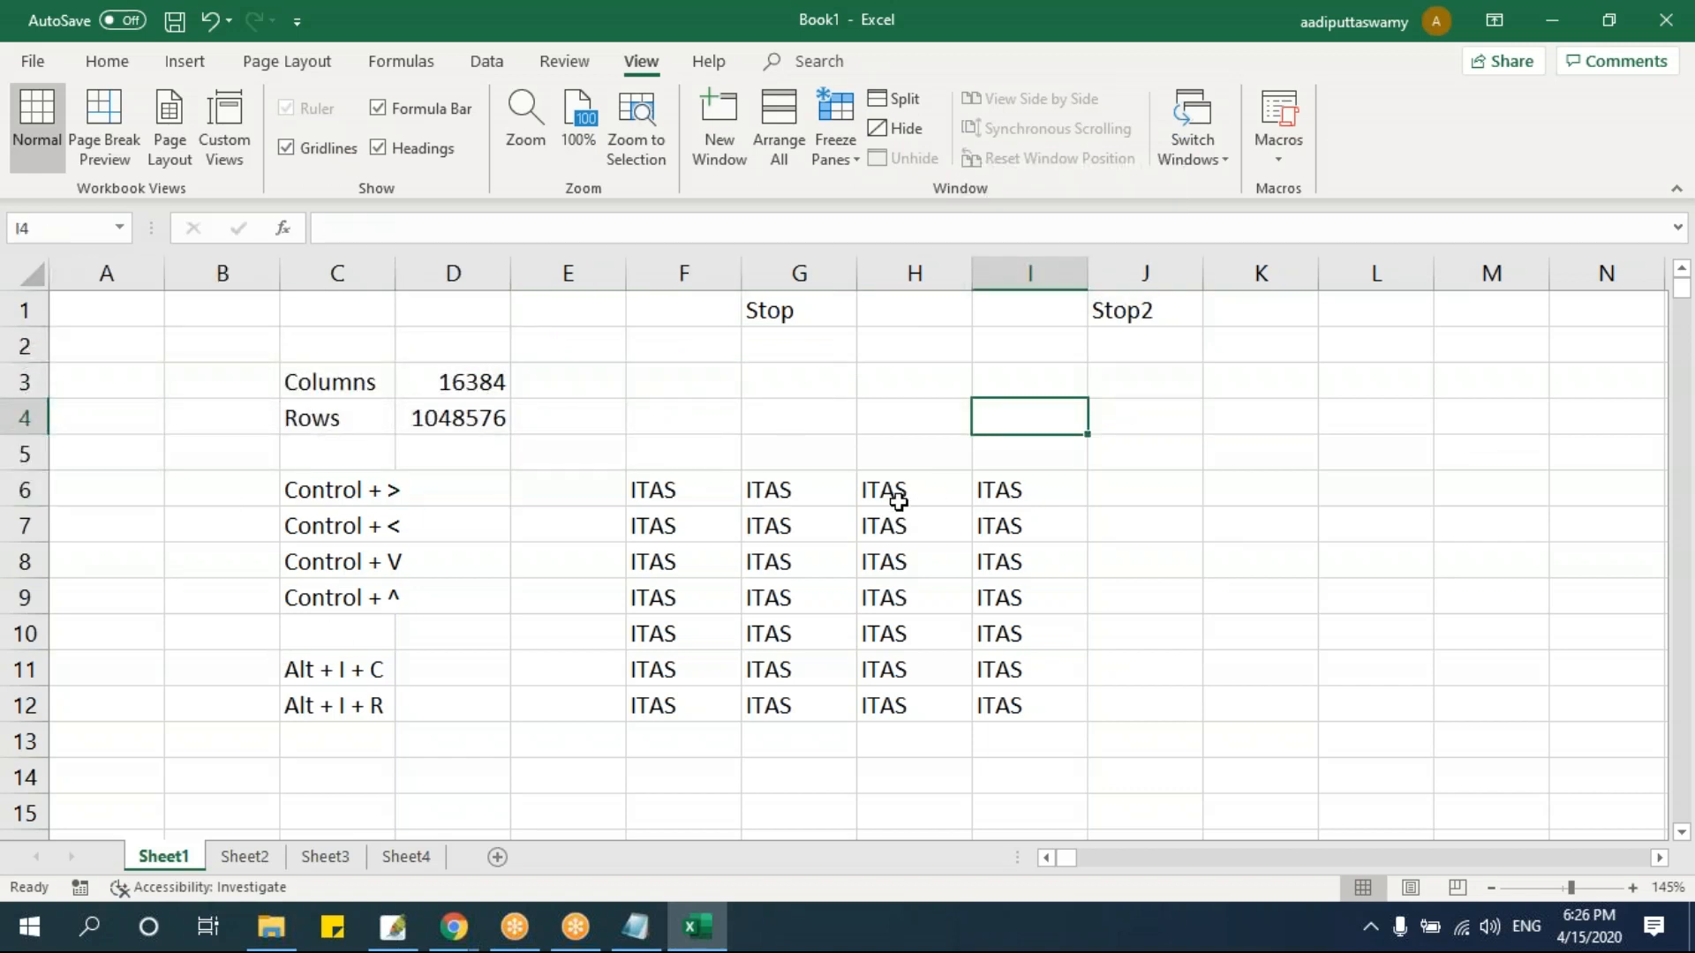
left_click(124, 310)
left_click(376, 314)
left_click(693, 351)
left_click(679, 488)
left_click(574, 535)
left_click(908, 487)
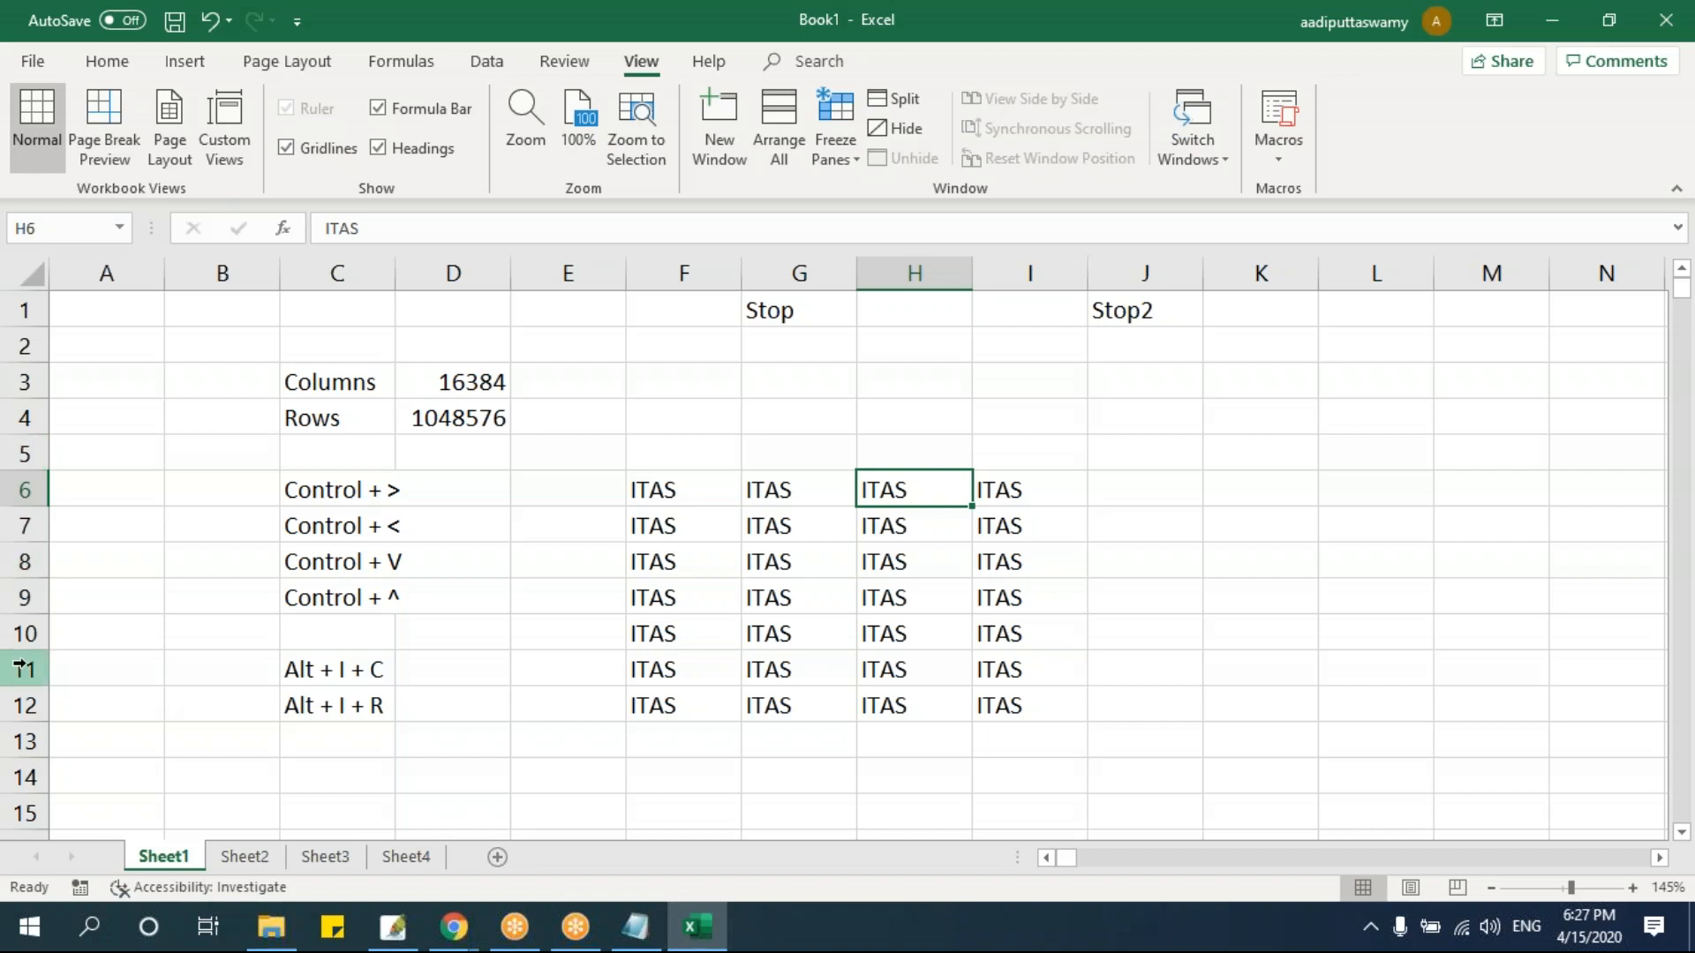
left_click(212, 381)
- Move along row 1 from A1 past column Z and examine how the column letters continue from Z to AA
left_click(111, 308)
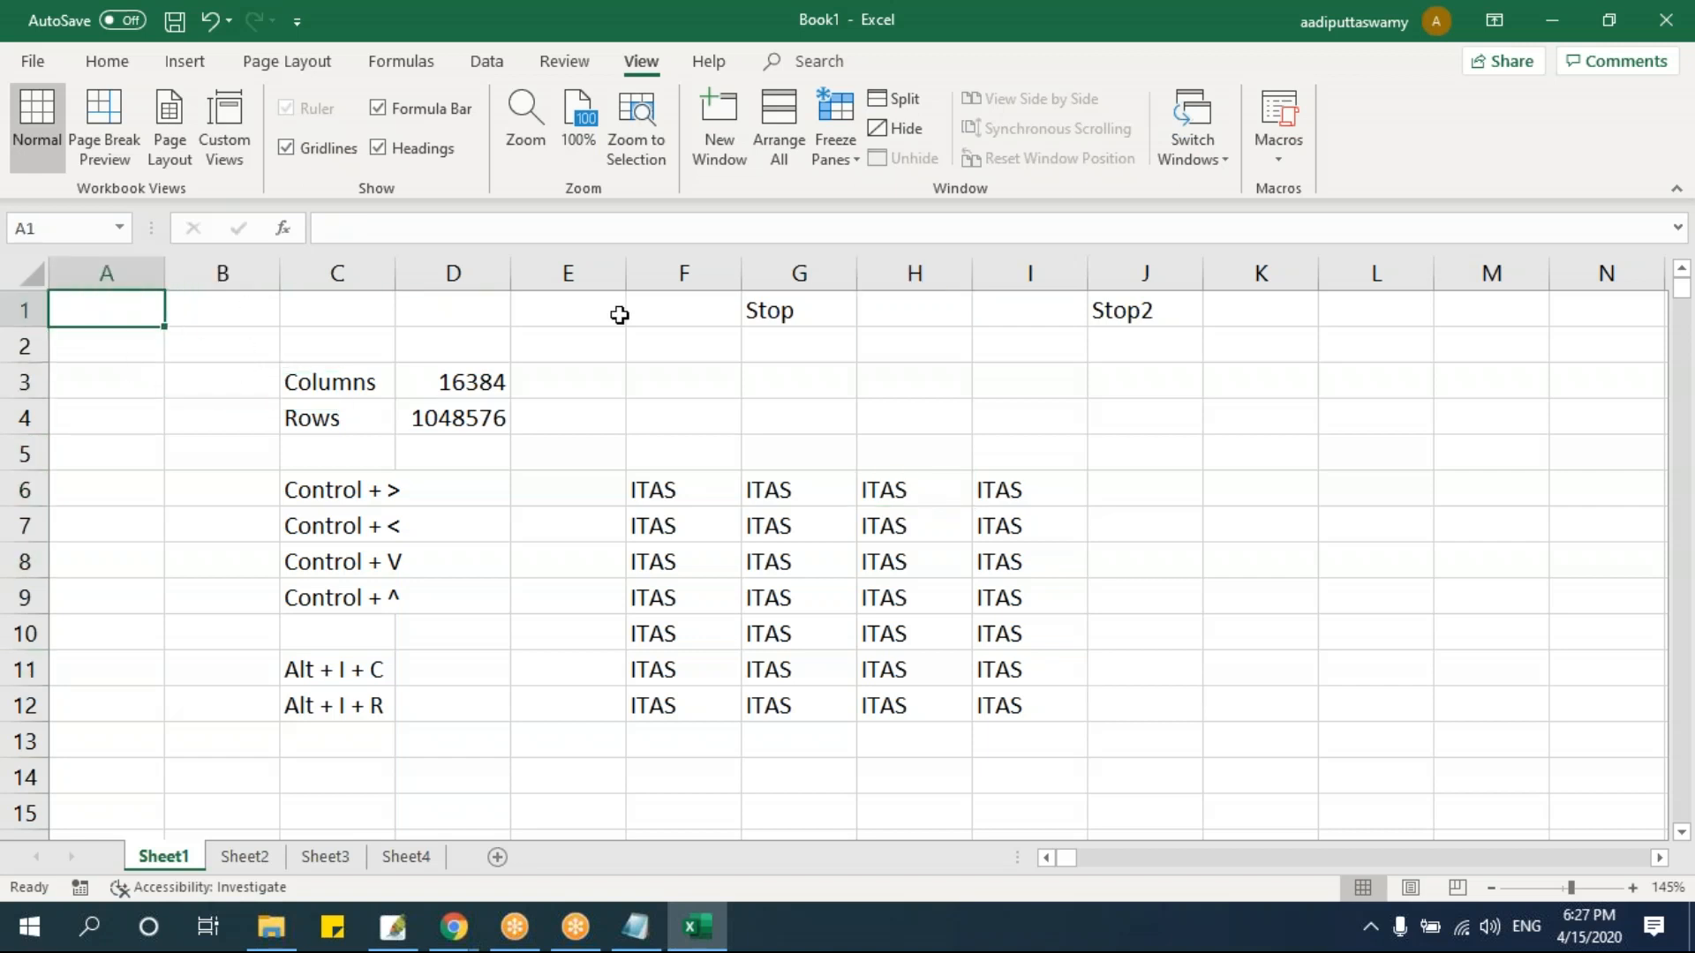
key("Right")
key("Right")
key("Right")
key("Right")
key("Right")
key("Right")
key("Right")
key("Right")
key("Right")
key("Right")
key("Right")
key("Right")
key("Right")
key("Right")
key("Right")
key("Right")
key("Right")
key("Right")
key("Right")
key("Right")
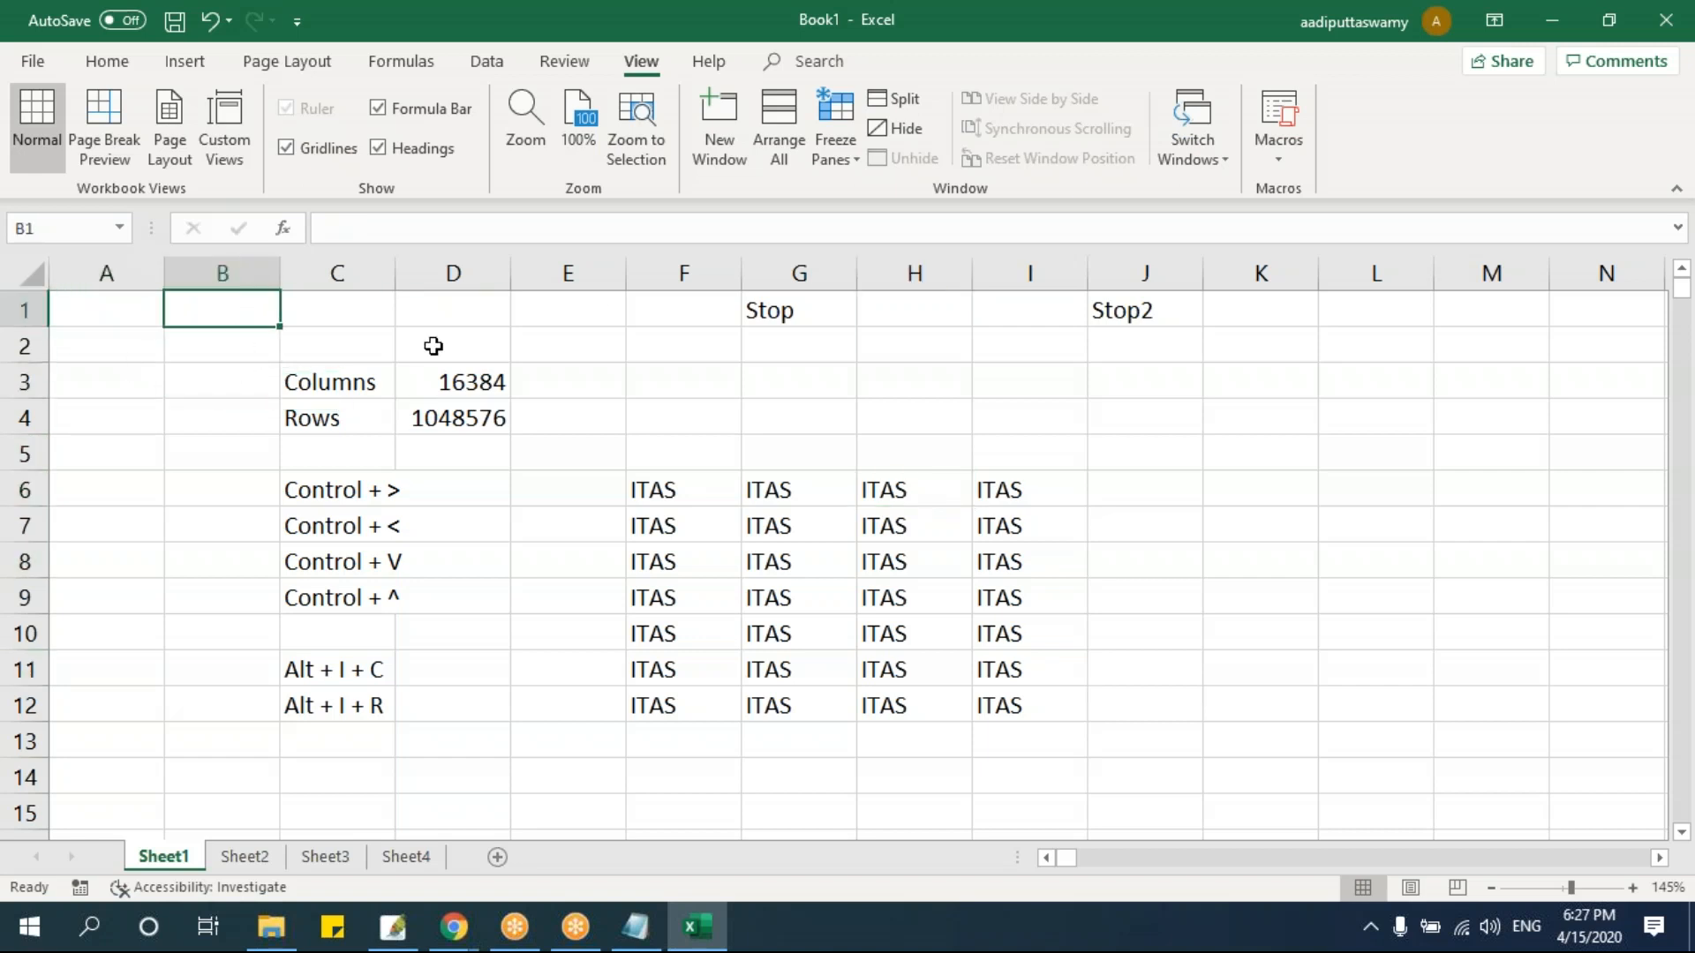
key("Right")
key("Right")
key("Right")
key("Right")
key("Right")
key("Right")
key("Right")
key("Right")
key("Right")
key("Right")
key("Right")
key("Right")
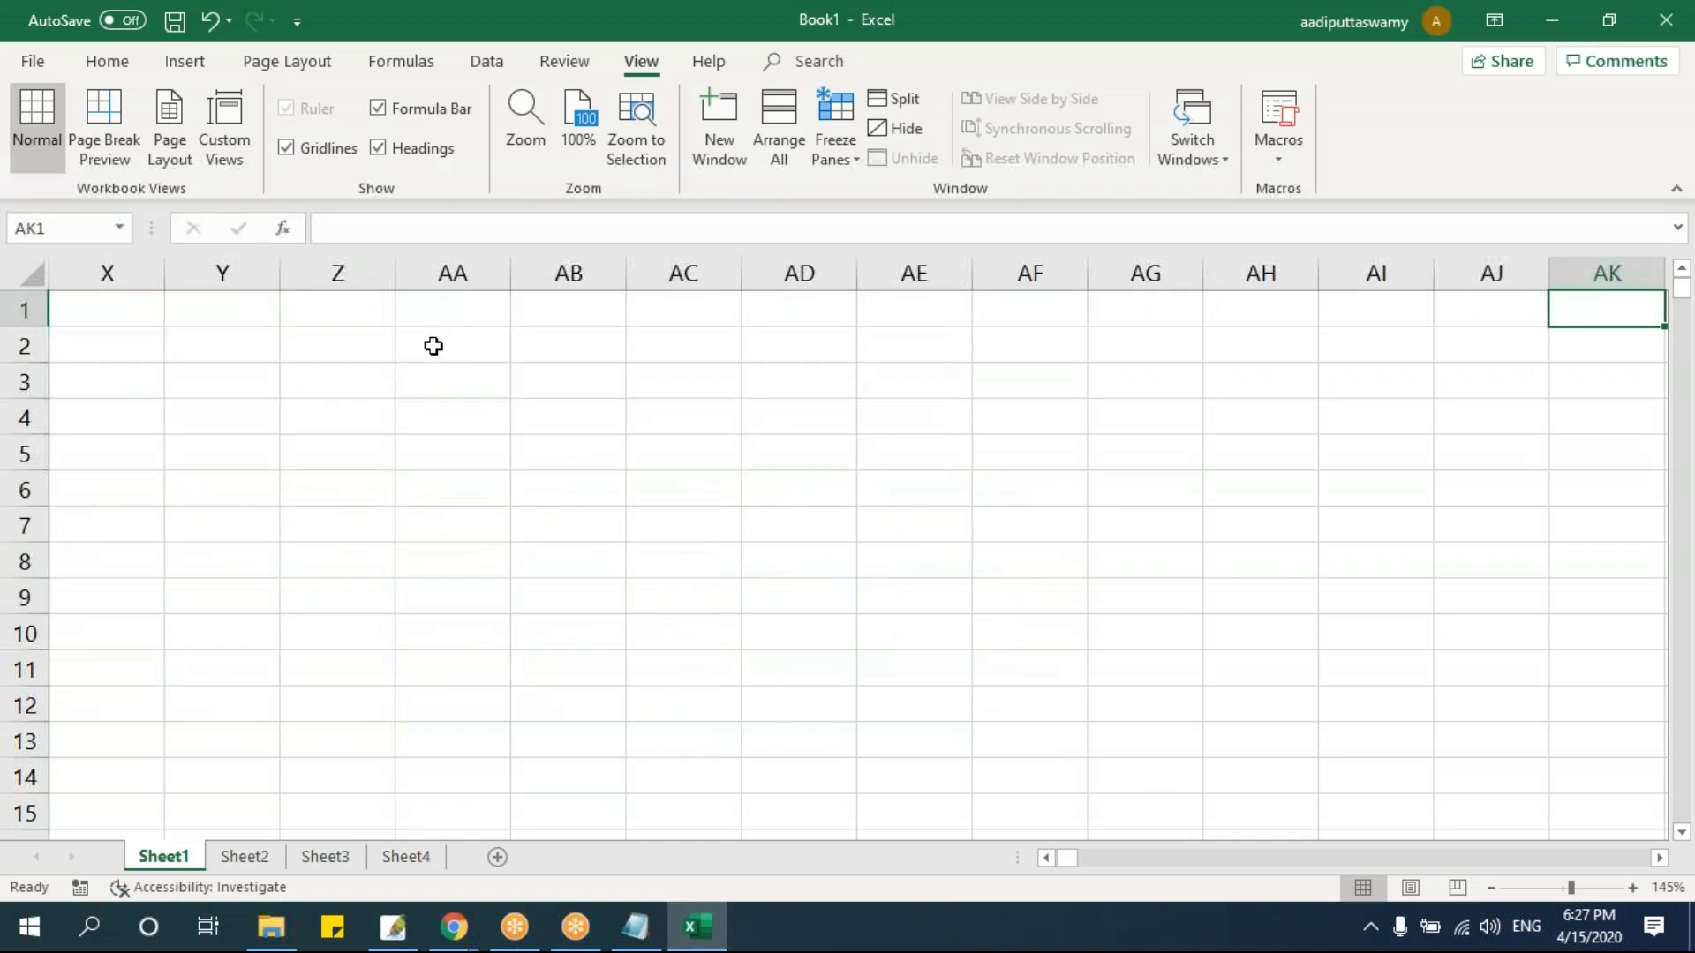
left_click(363, 323)
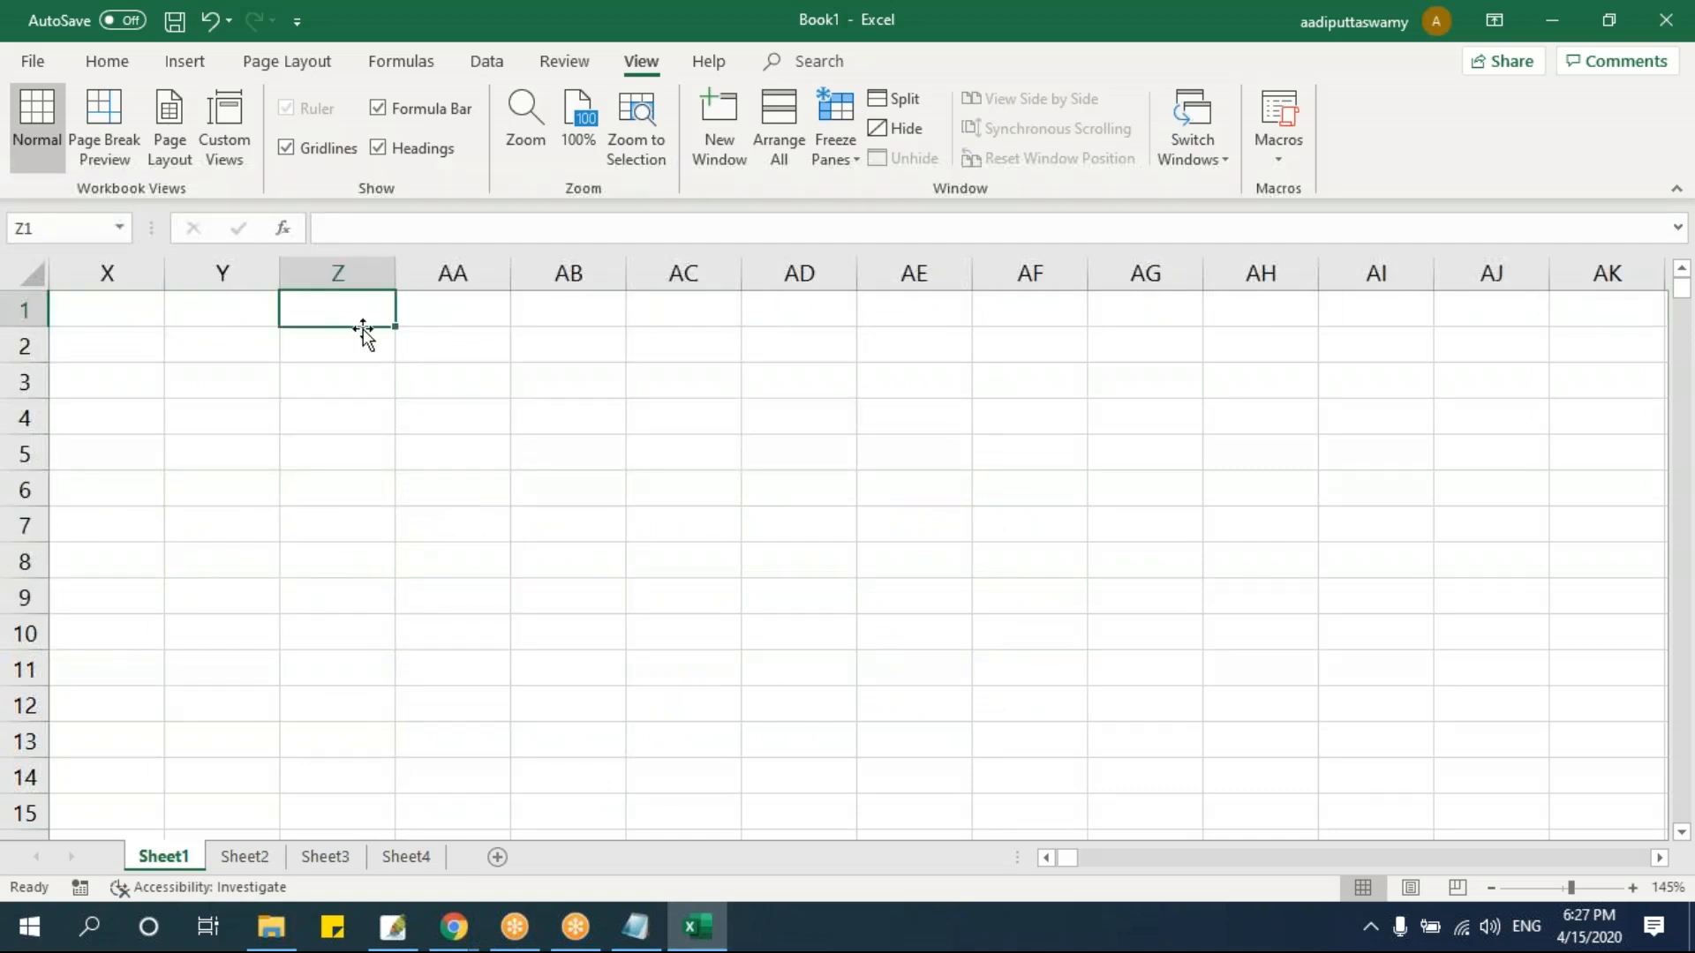
left_click(469, 314)
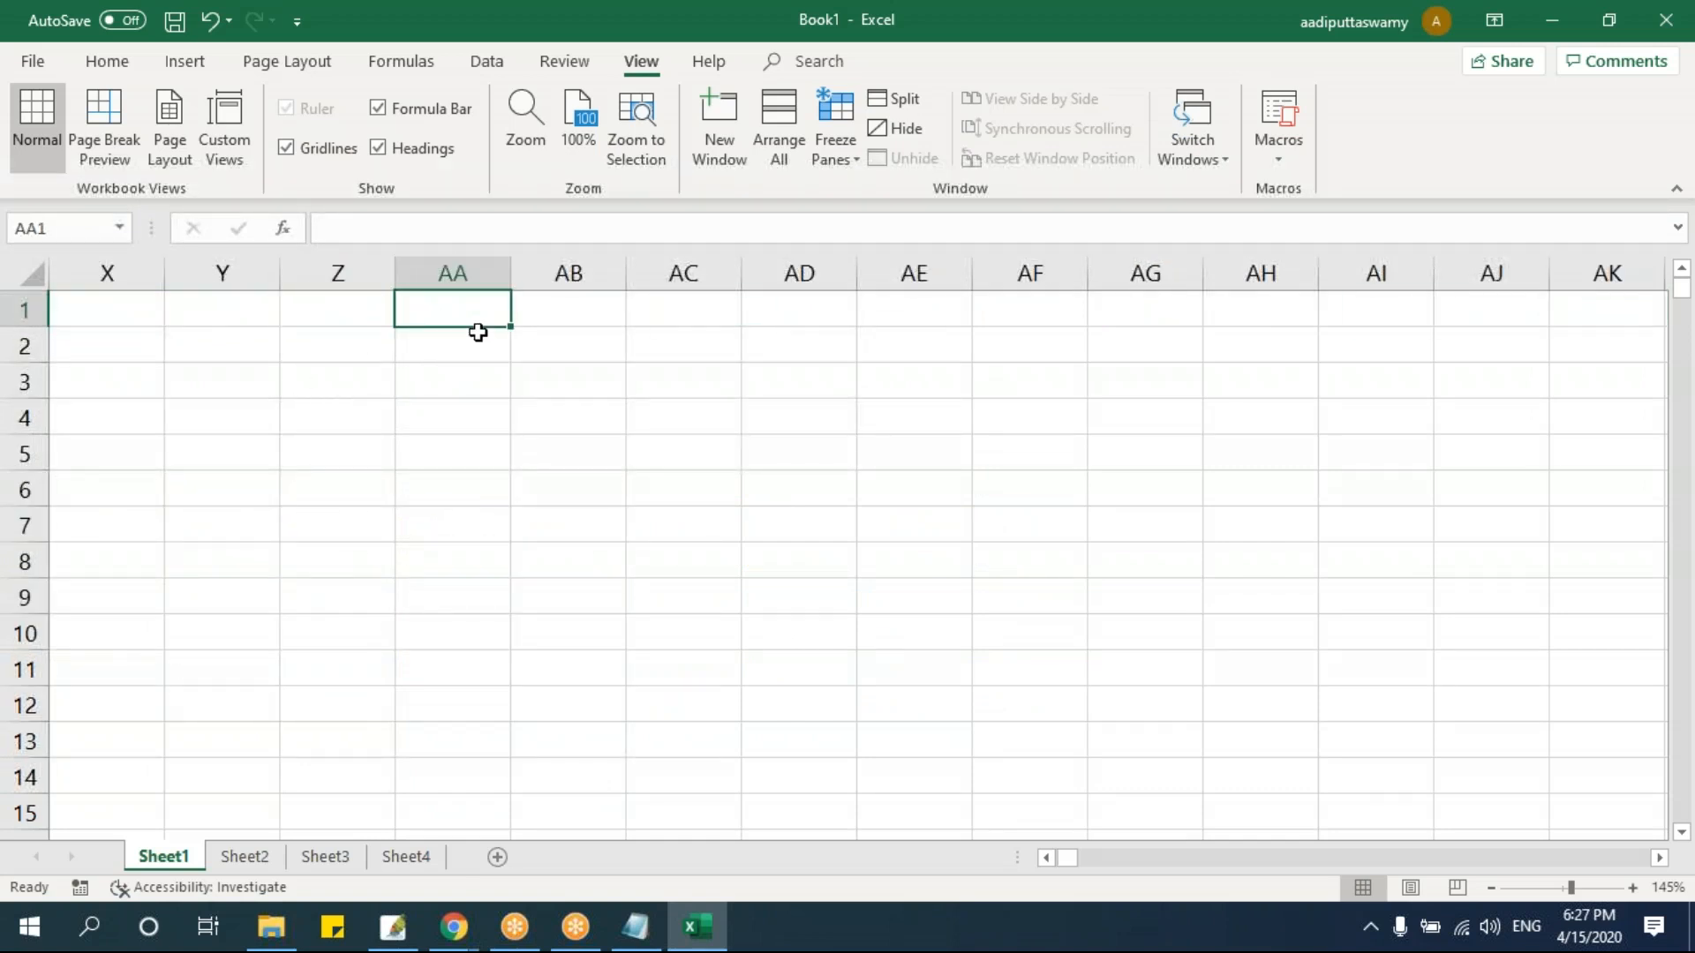
- Go to column AAA in row 1 and examine how the column letters continue after ZZ
left_click(87, 228)
type("aaa")
key("Return")
key("Right")
key("Right")
key("Right")
key("Right")
key("Right")
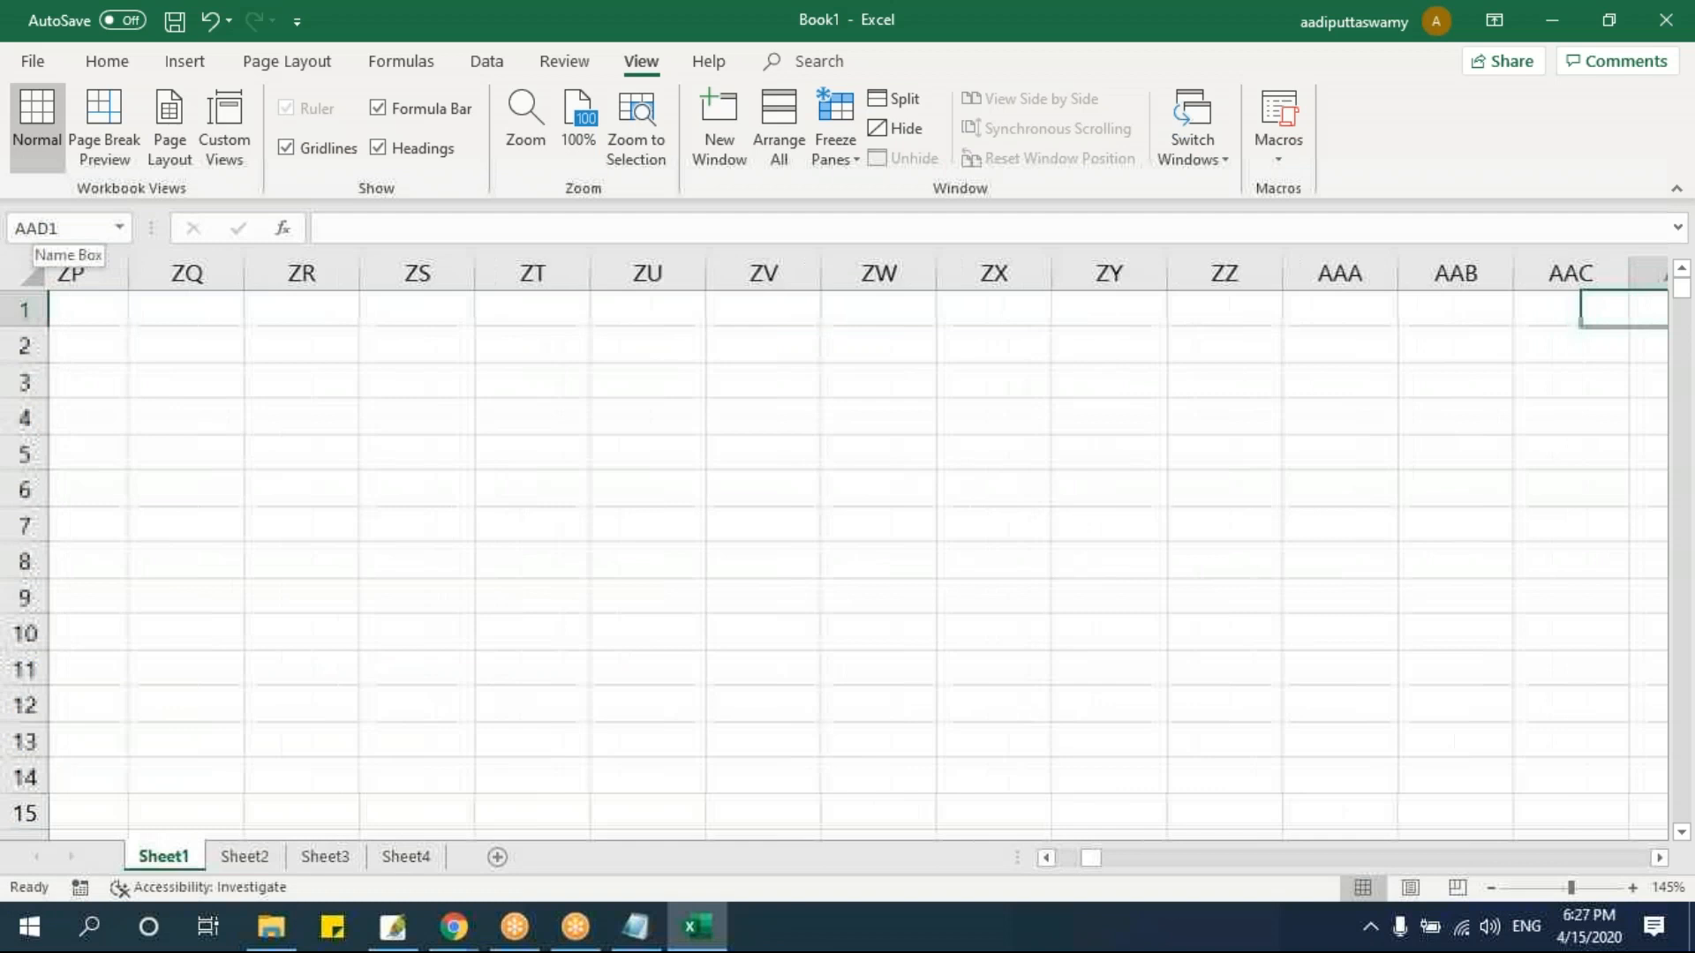
key("Right")
key("Right")
key("Right")
key("Right")
key("Right")
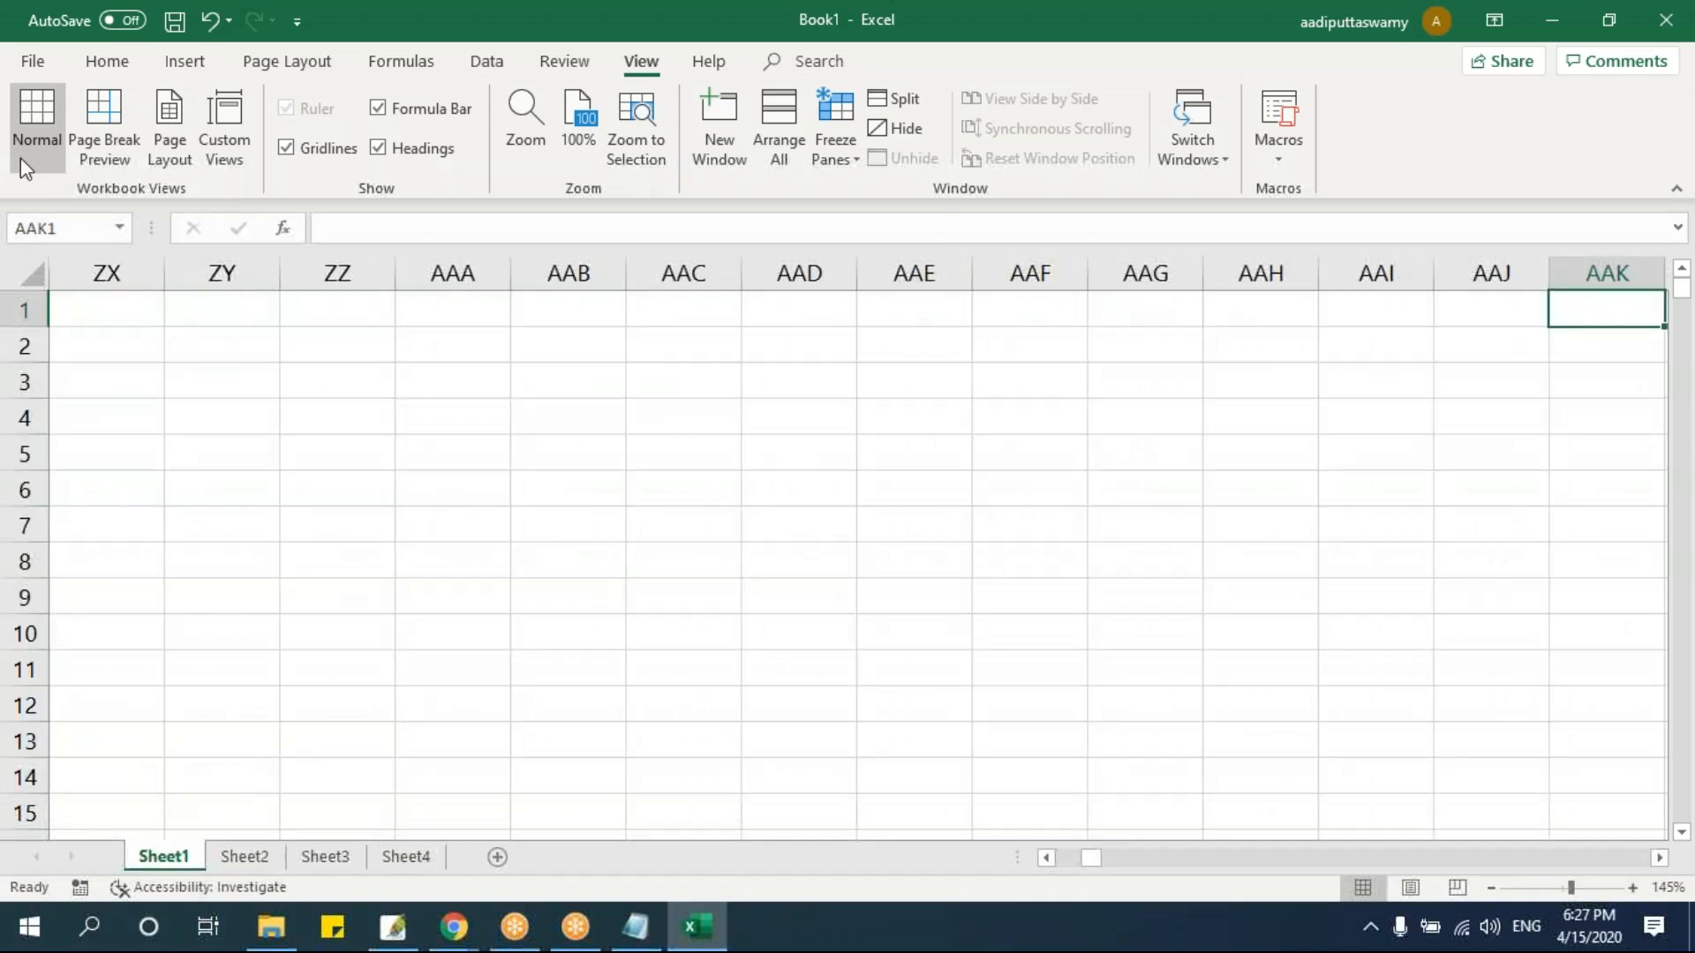
left_click(422, 304)
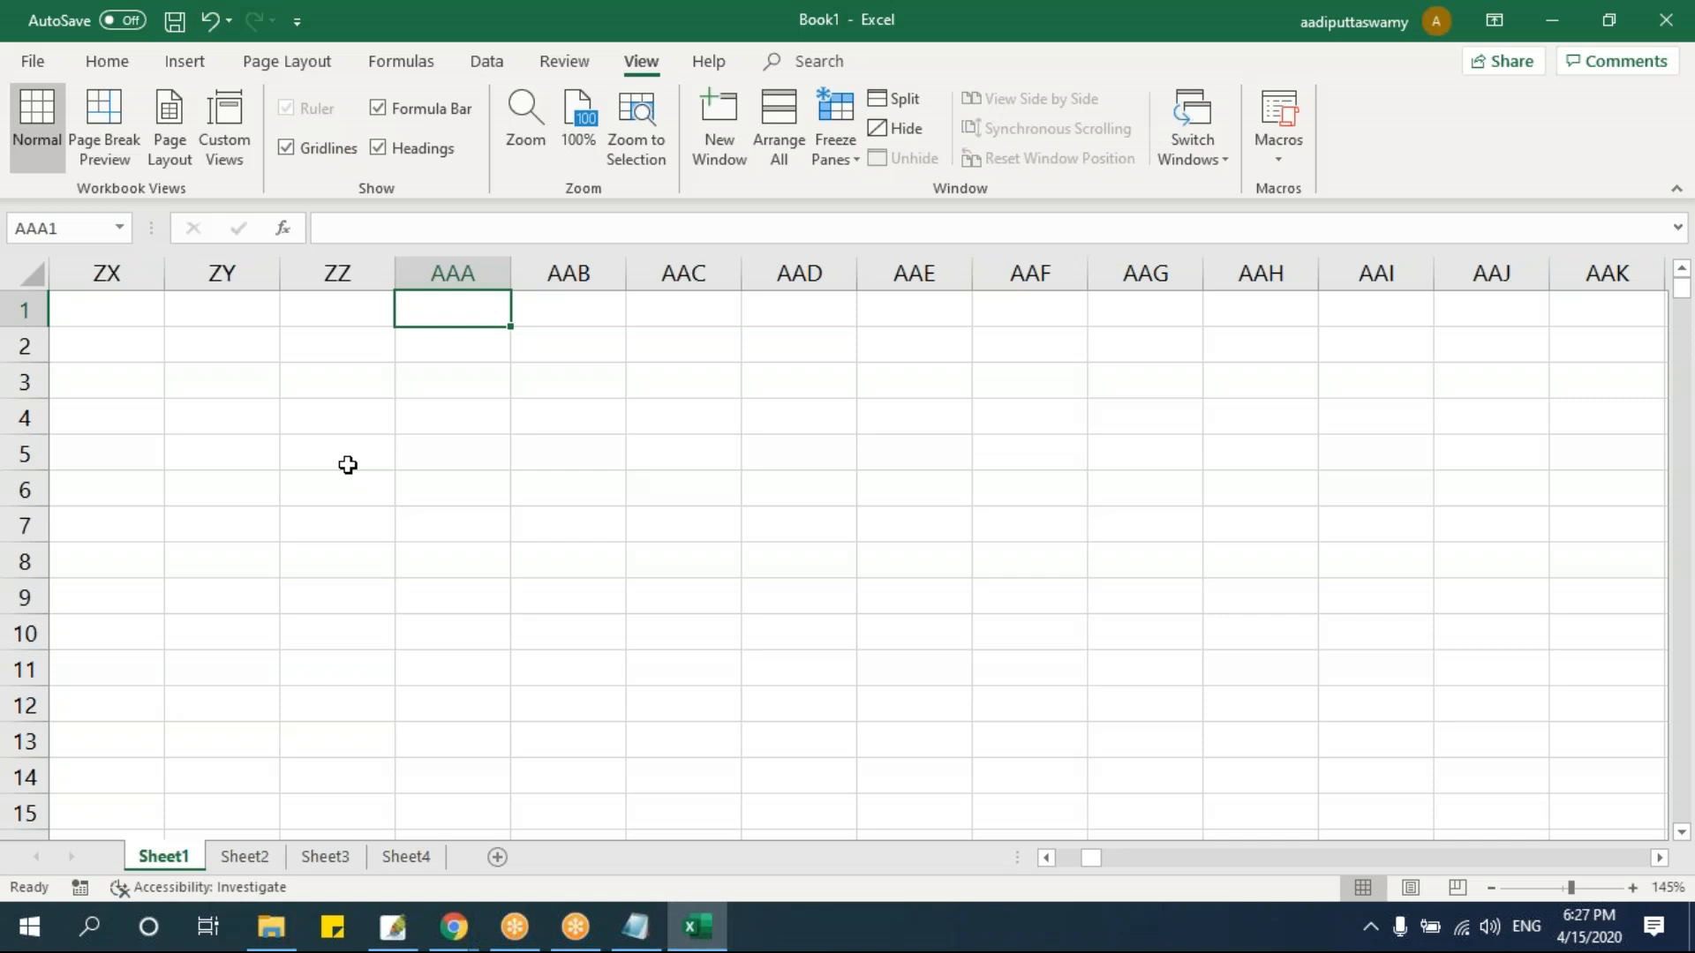
- Jump from AAA1 to the next filled cell at the far end of row 1 and return to A1
key("ctrl+Right")
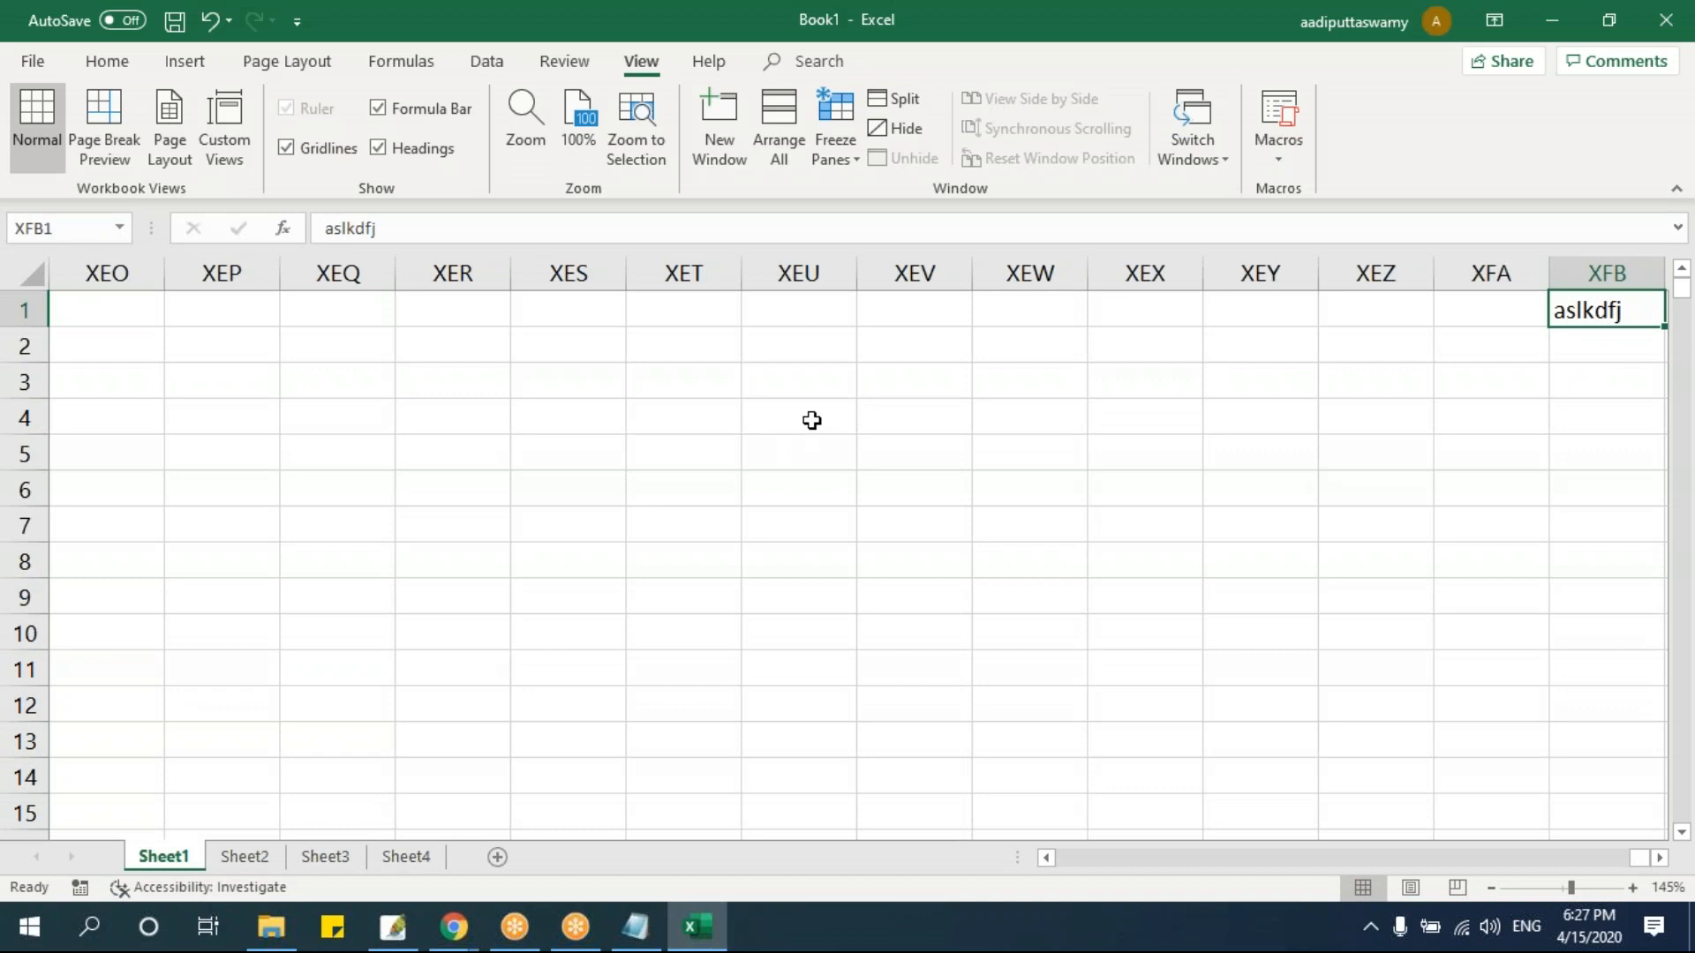
key("ctrl+Left")
key("ctrl+Left")
key("ctrl+Left")
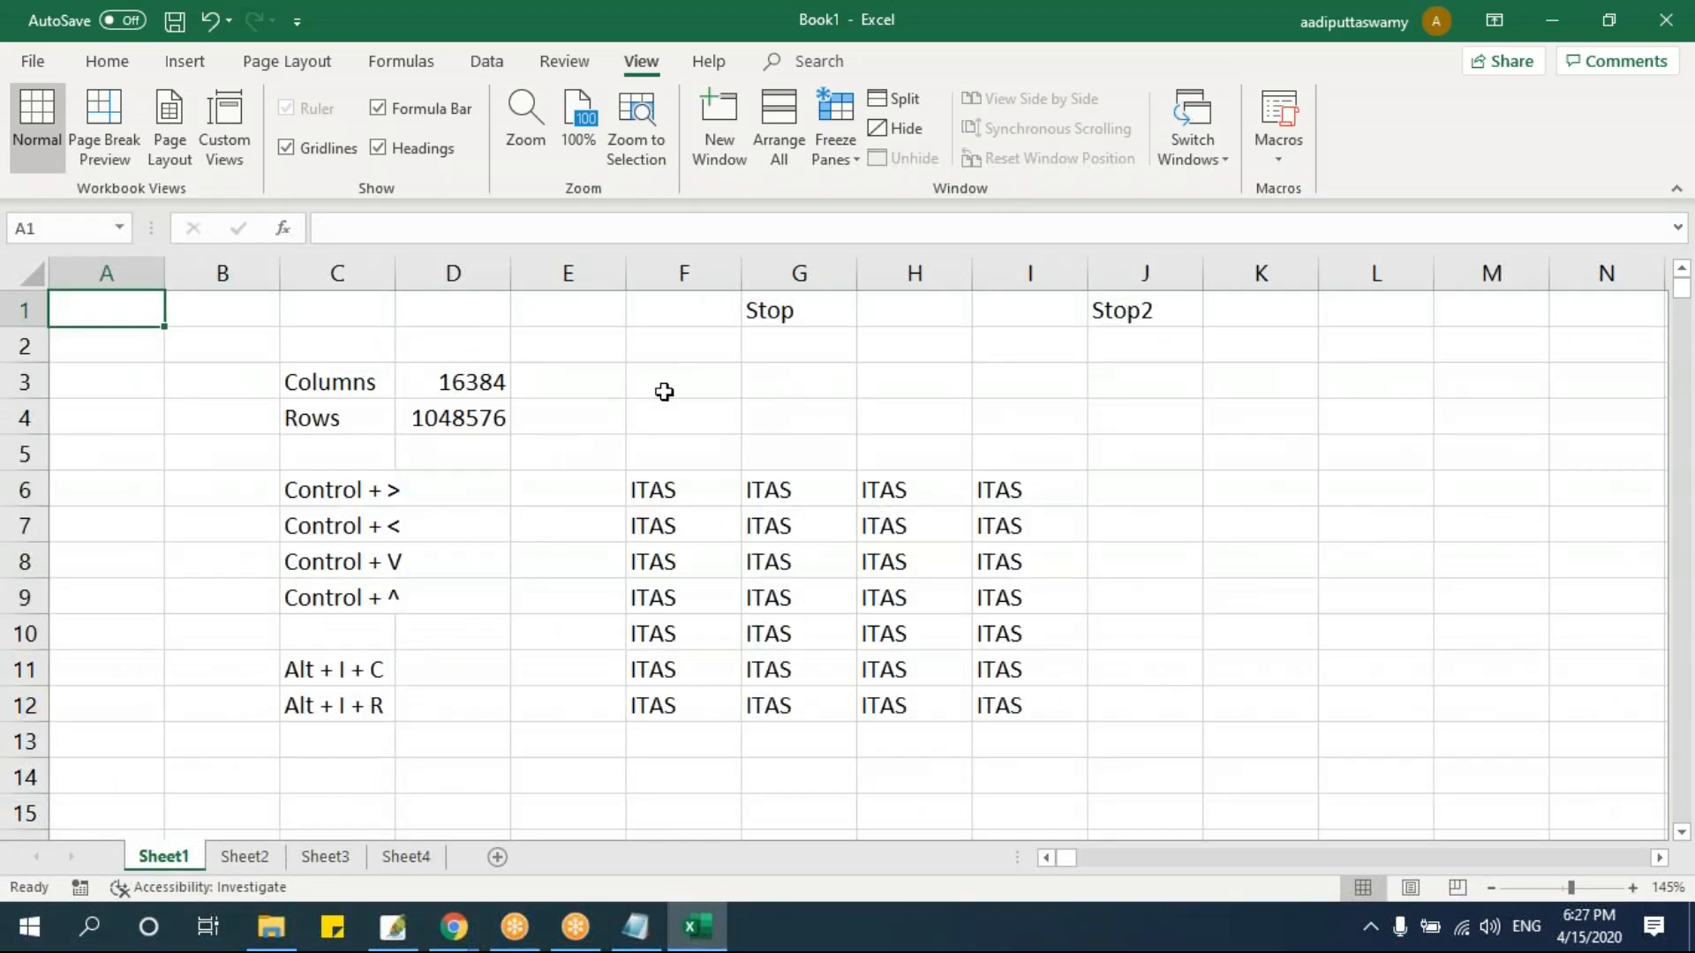
- Hide the gridlines on Sheet1 and show them again
left_click(598, 496)
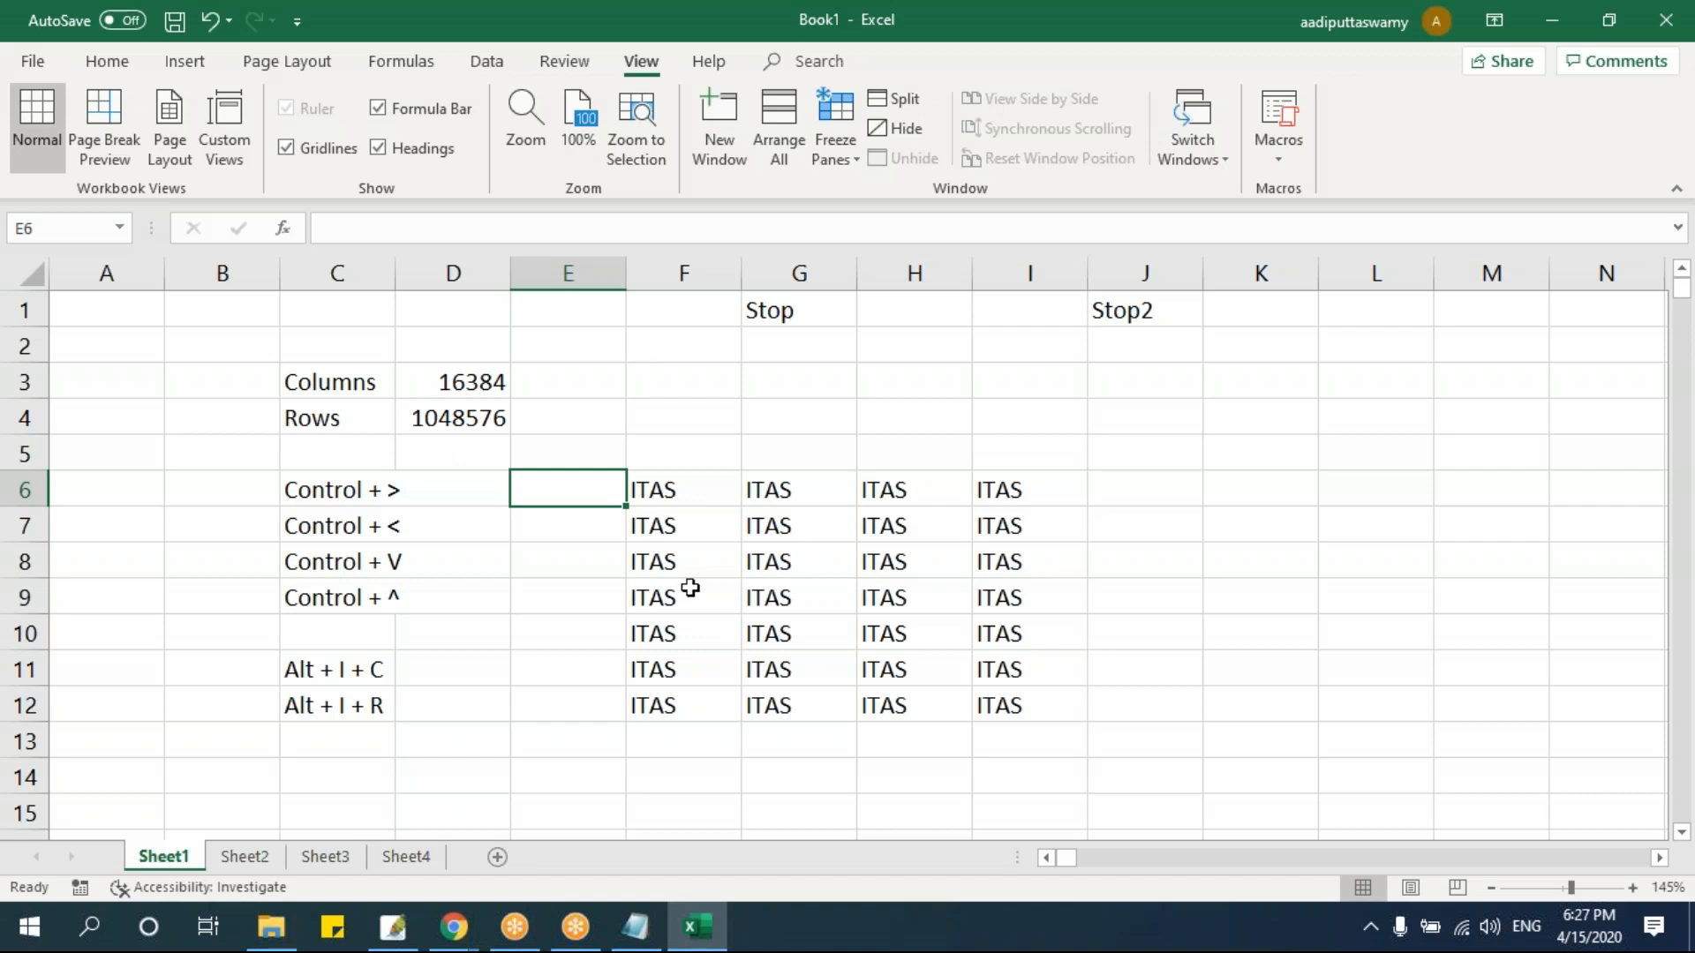
left_click(620, 403)
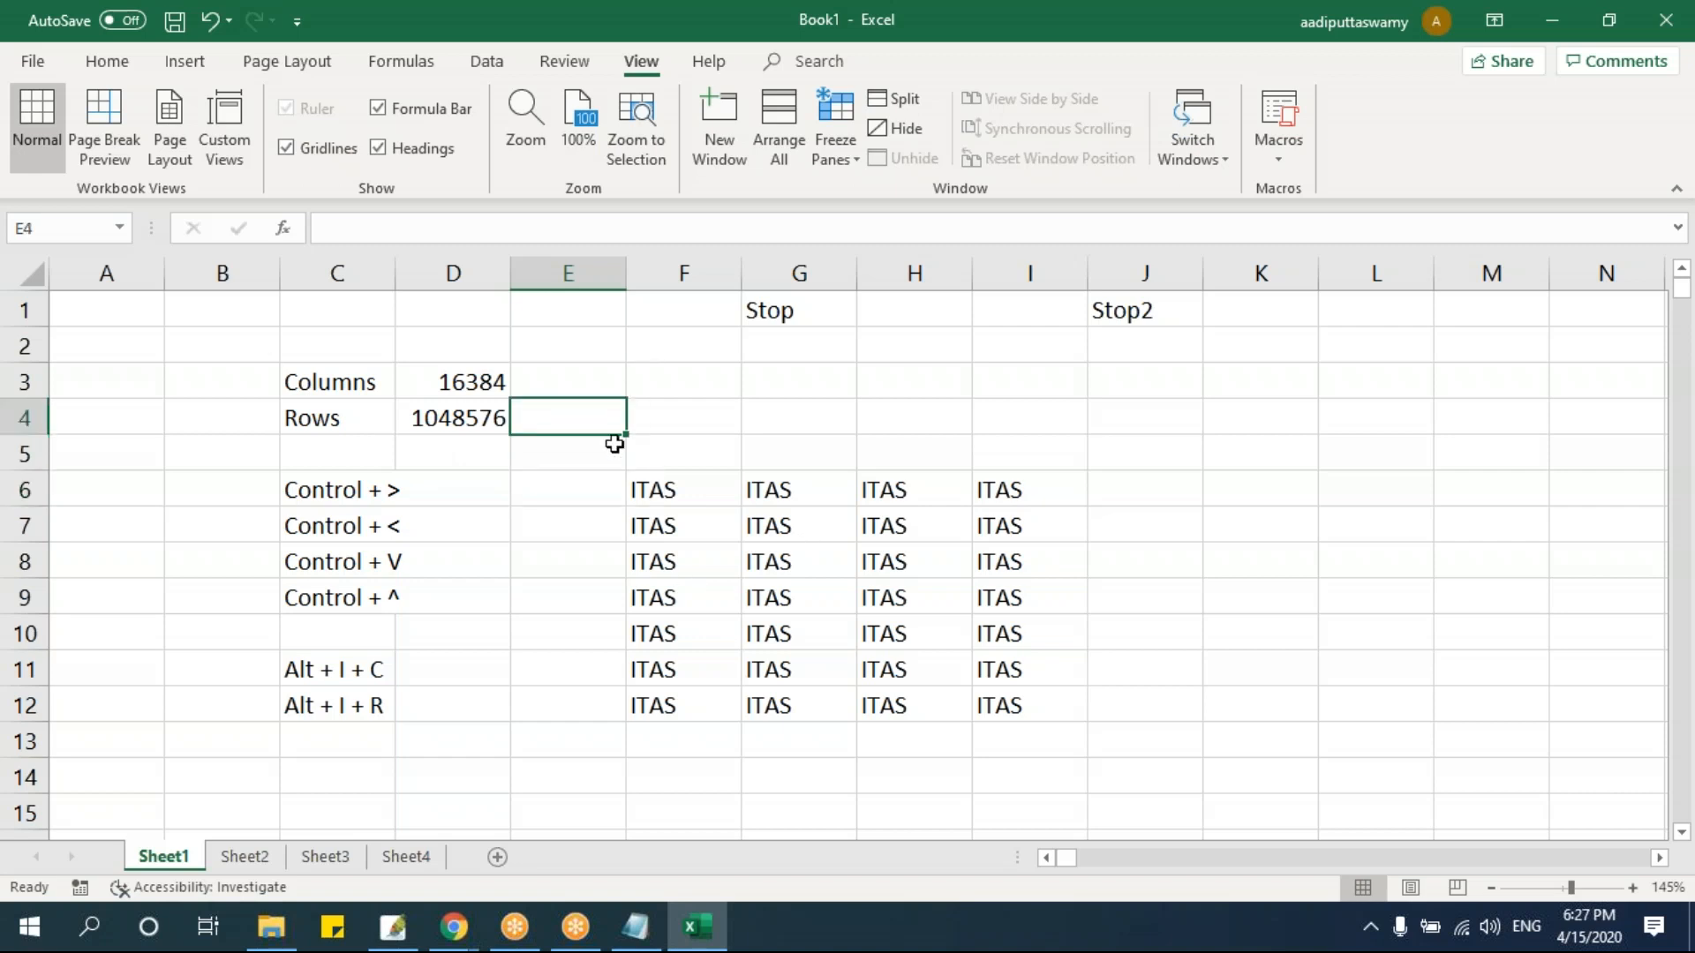
left_click(106, 61)
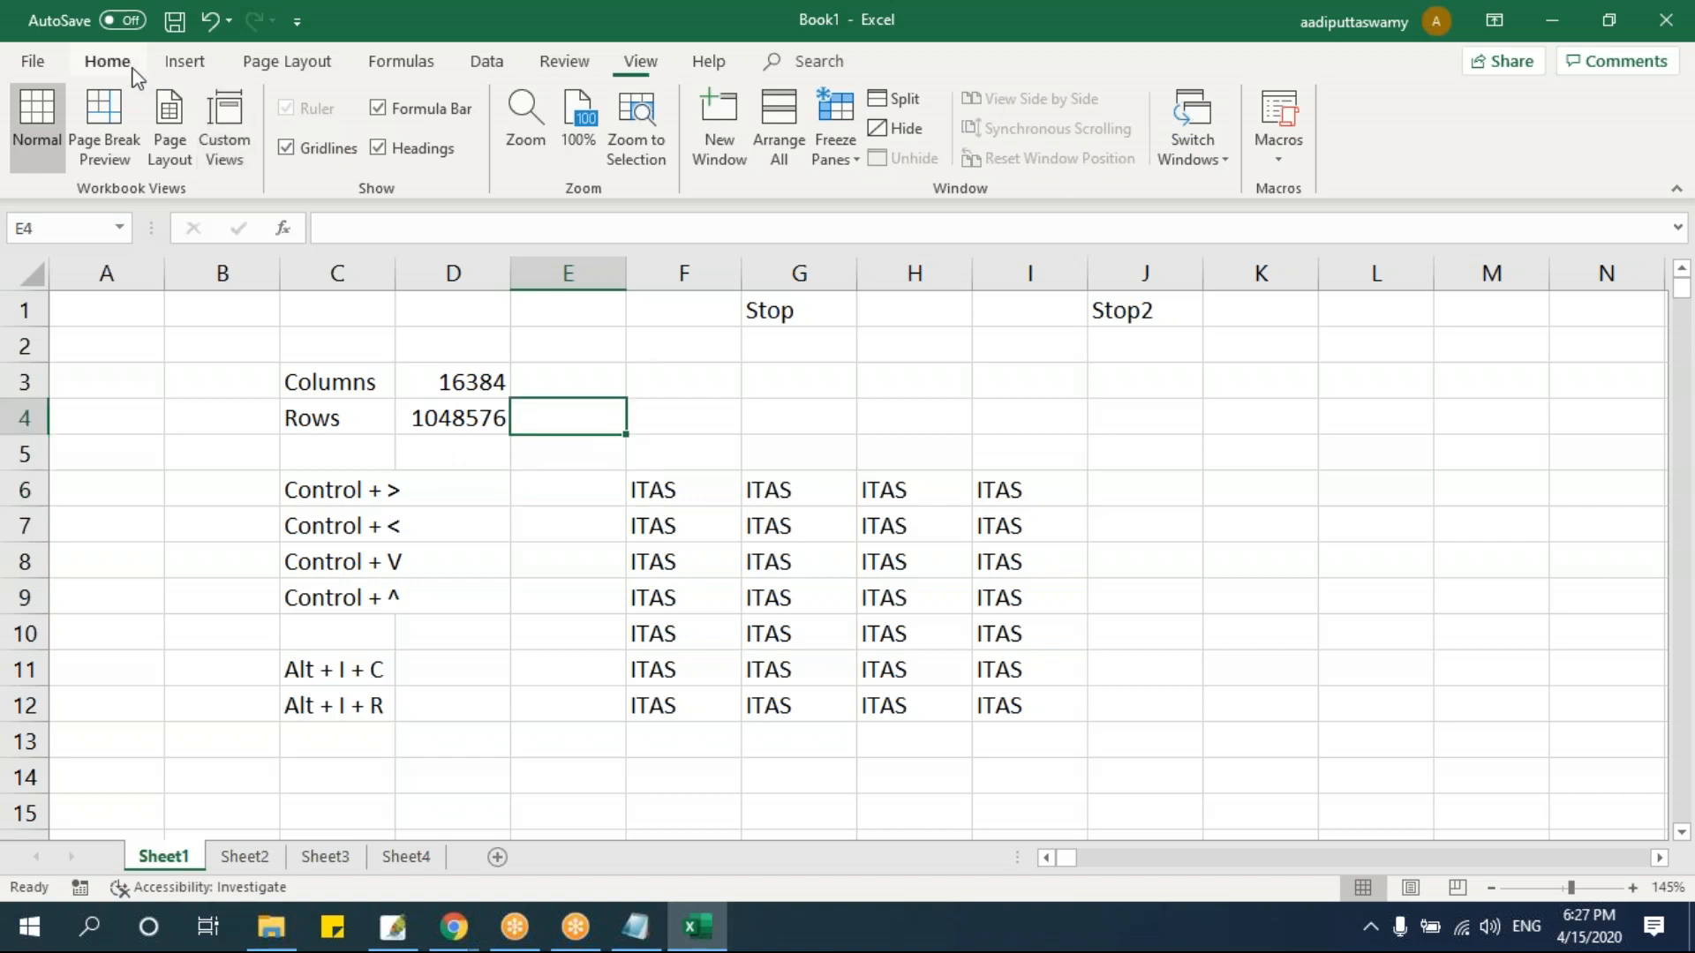
left_click(642, 64)
left_click(287, 148)
left_click(689, 374)
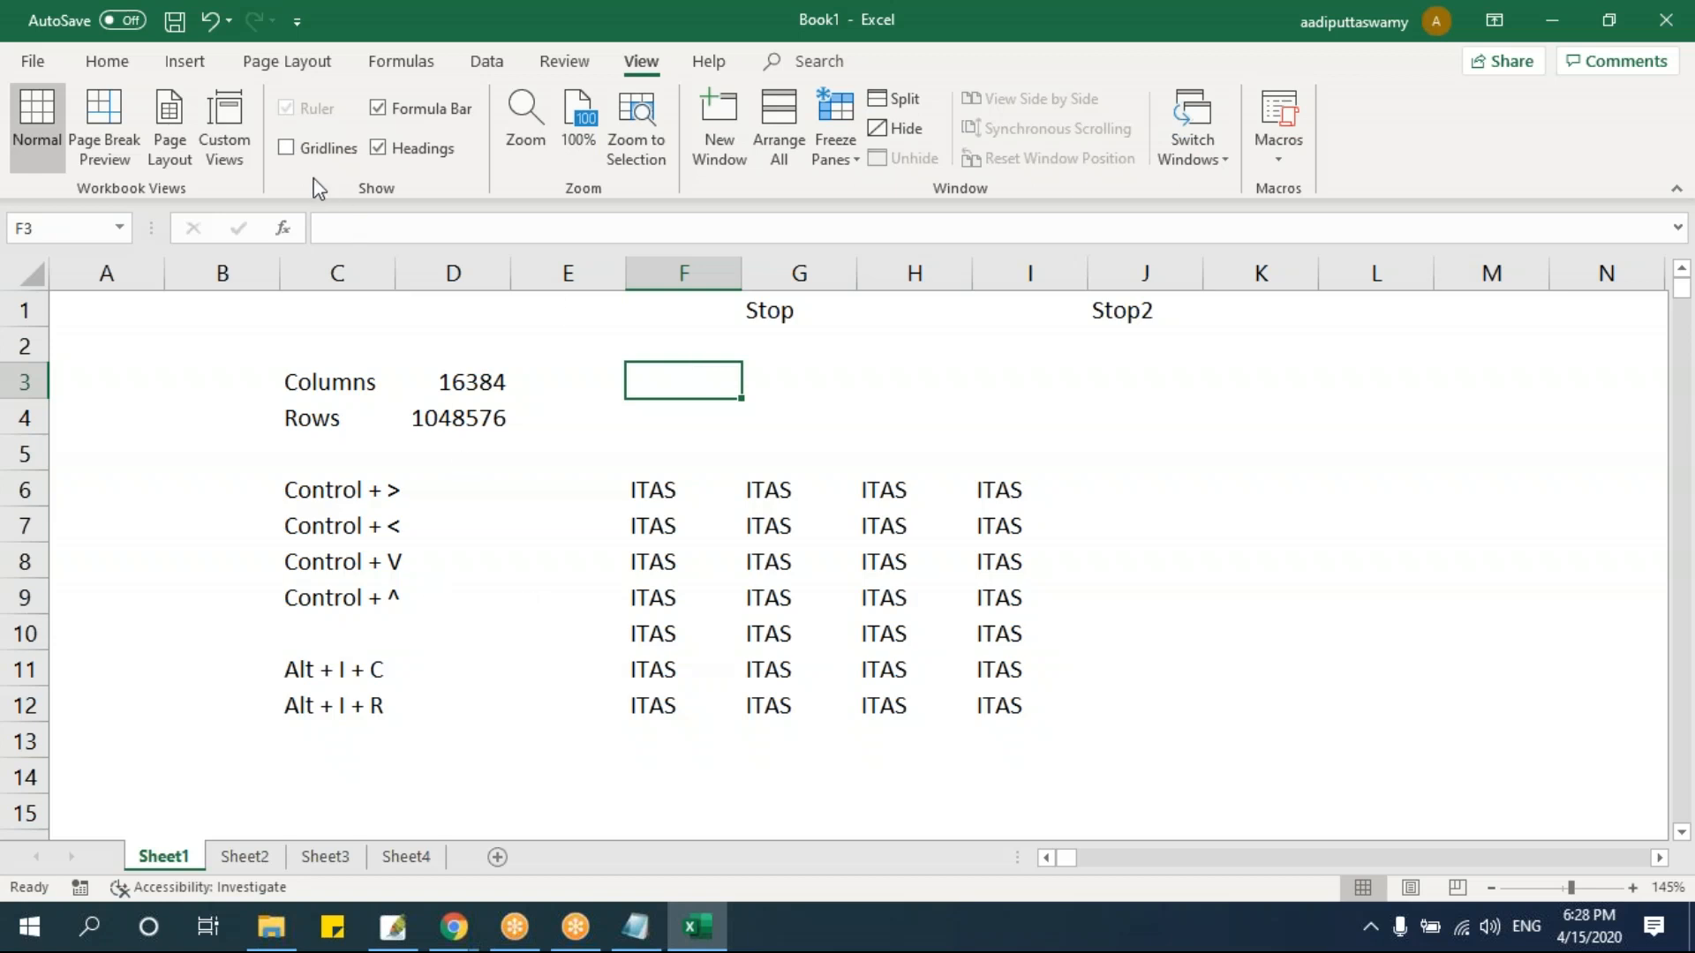
left_click(288, 149)
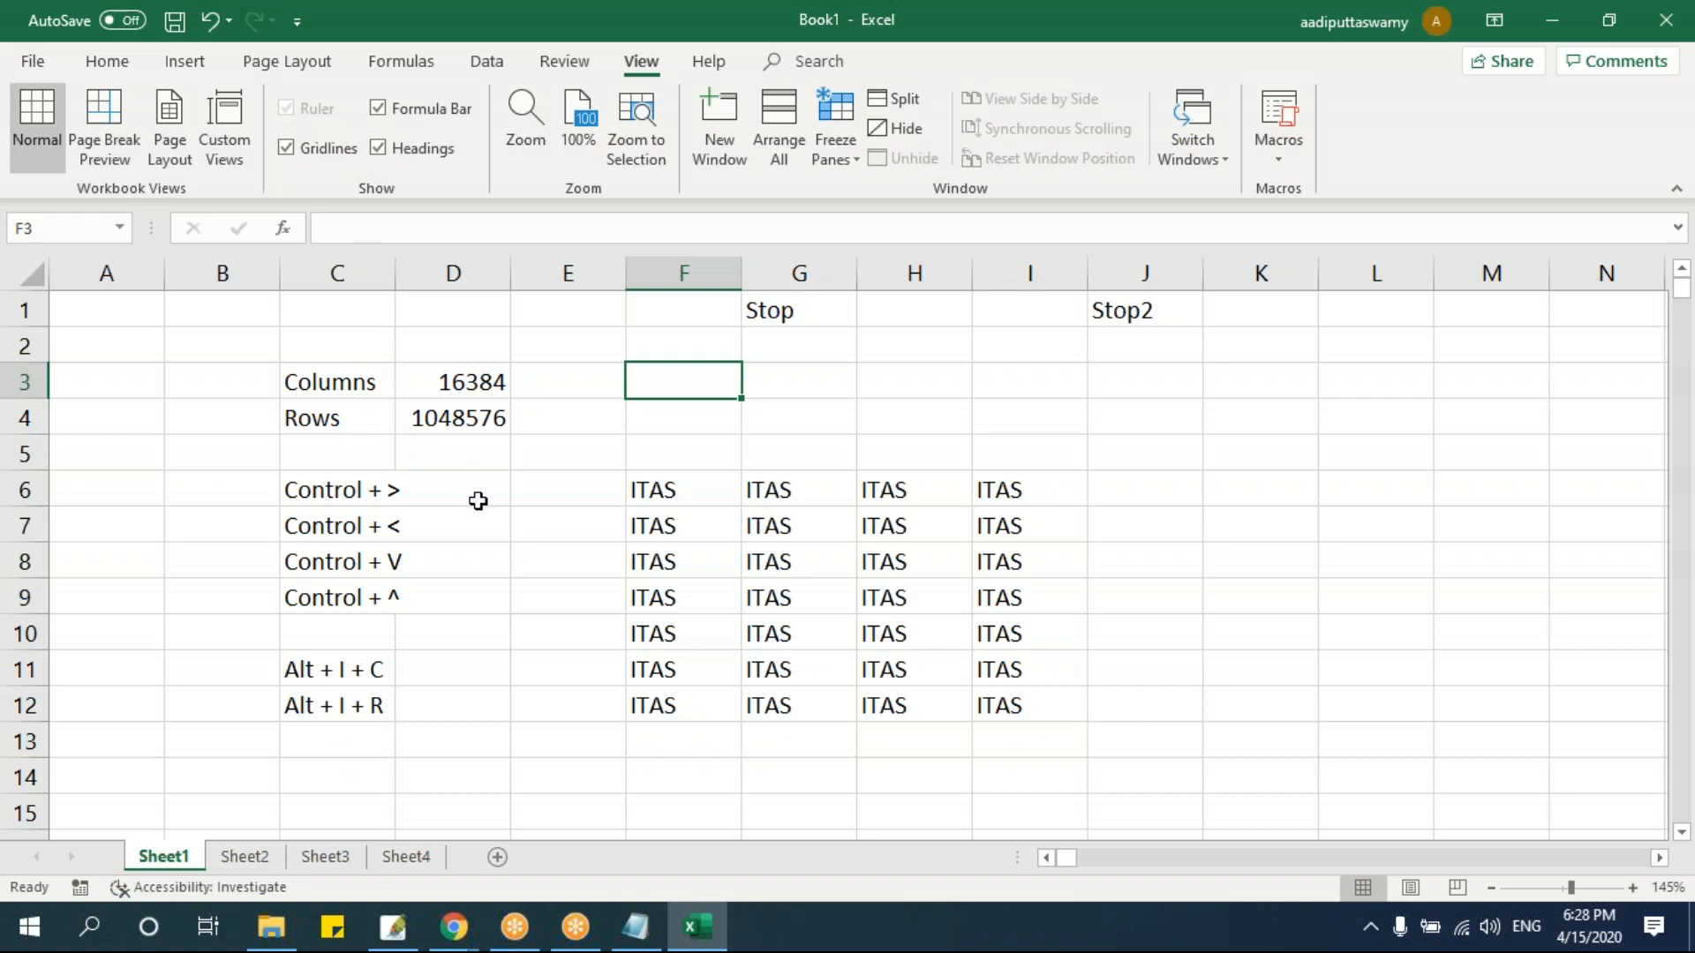
left_click(234, 353)
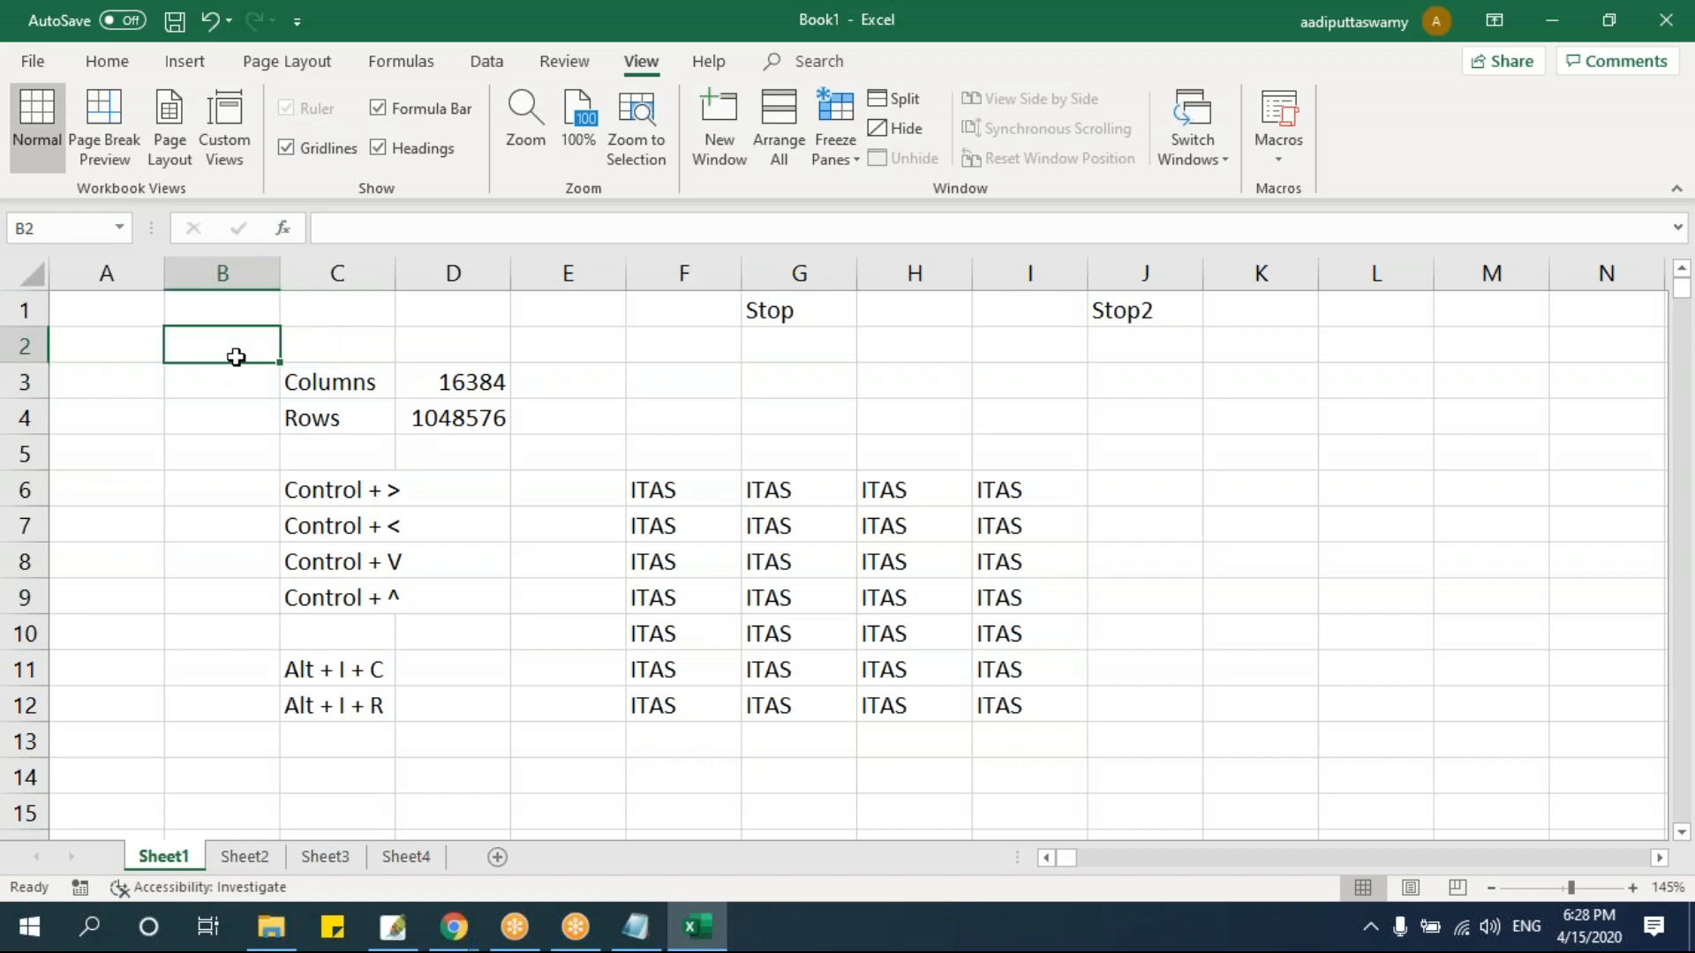
left_click_drag(102, 307, 1163, 669)
left_click(696, 407)
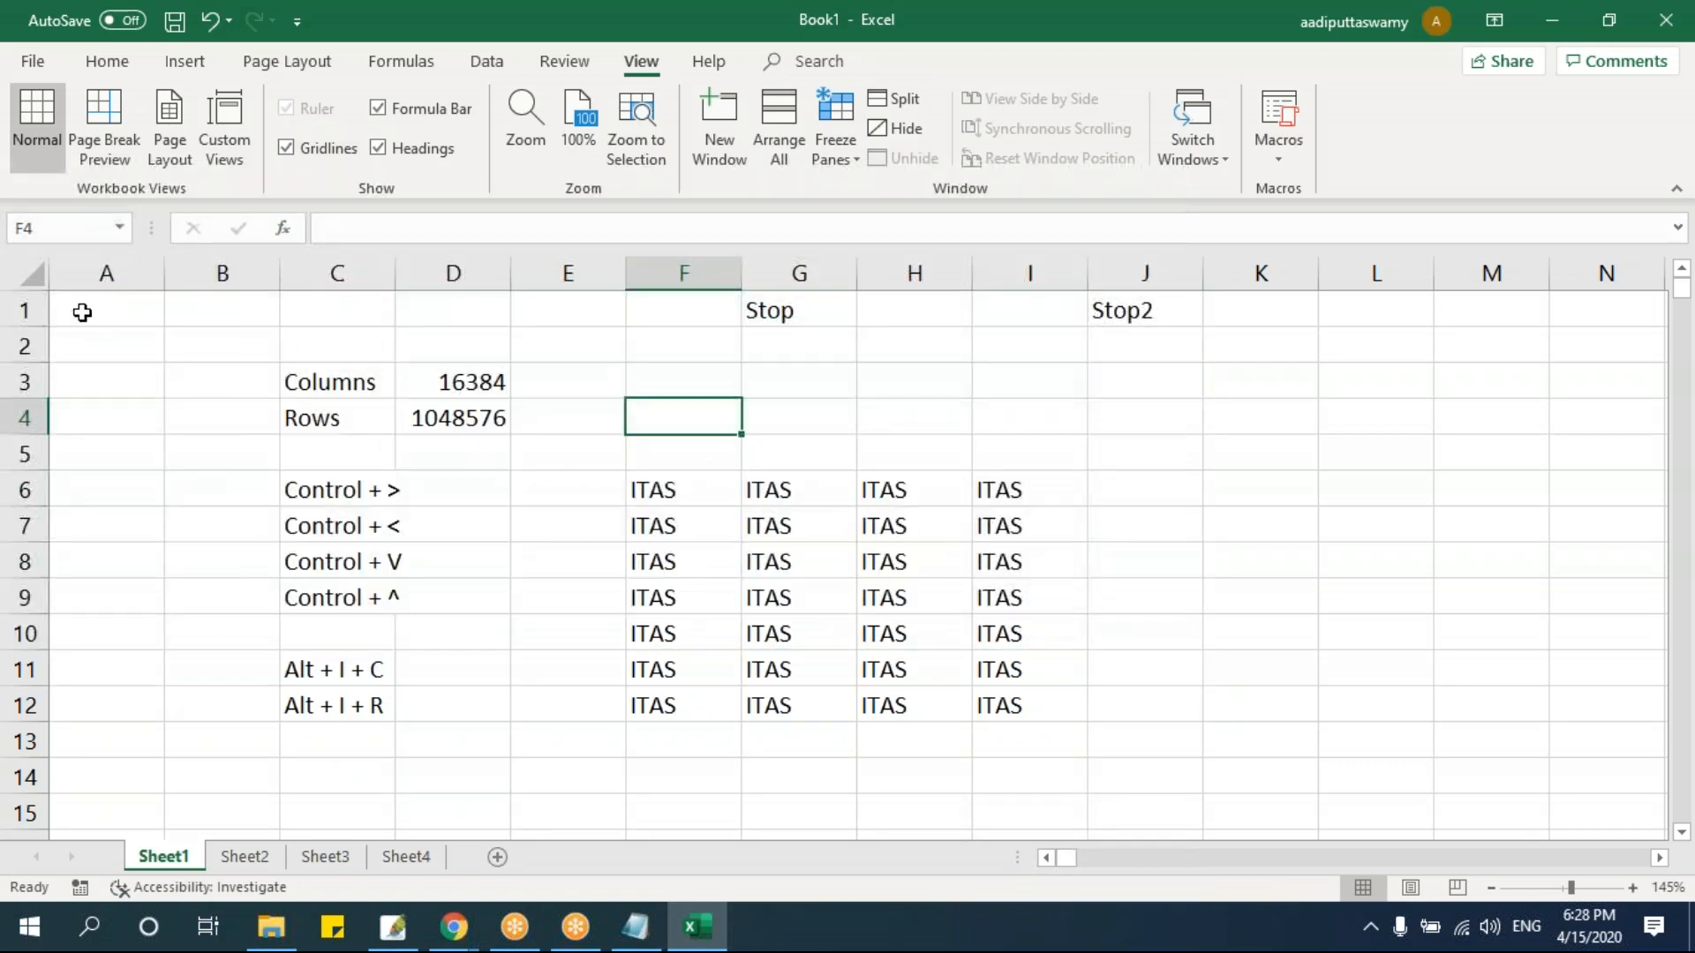
- Select the entire sheet and fill all its cells with white from the theme colors
left_click(30, 274)
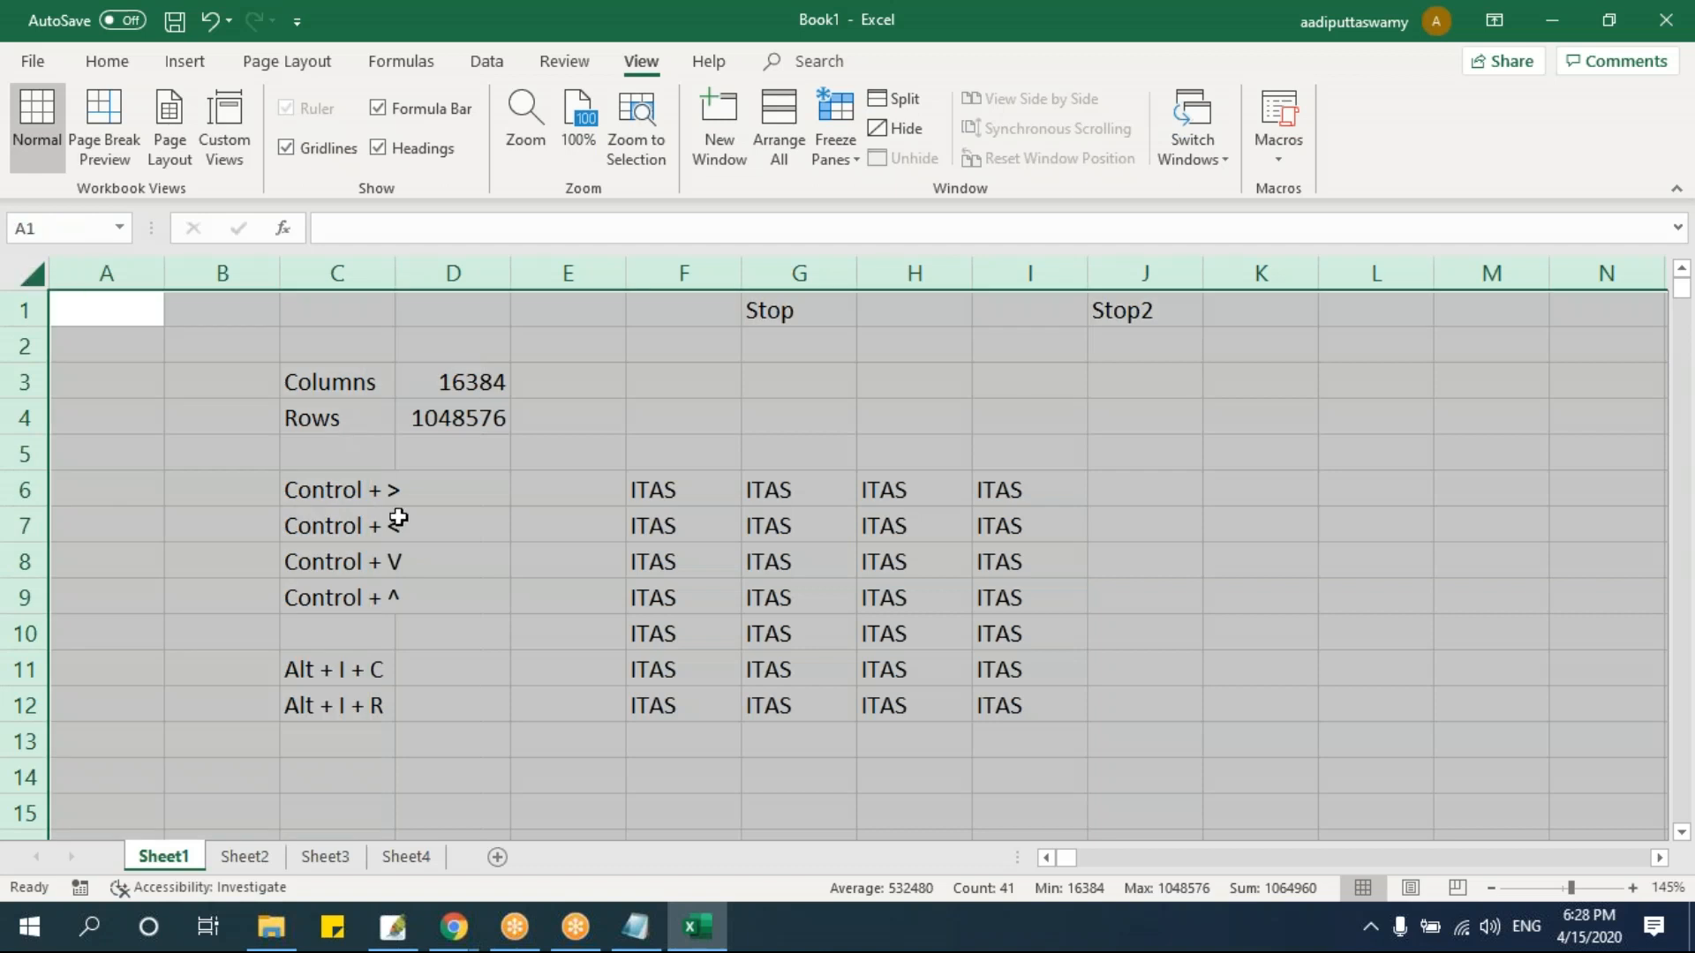
left_click(107, 61)
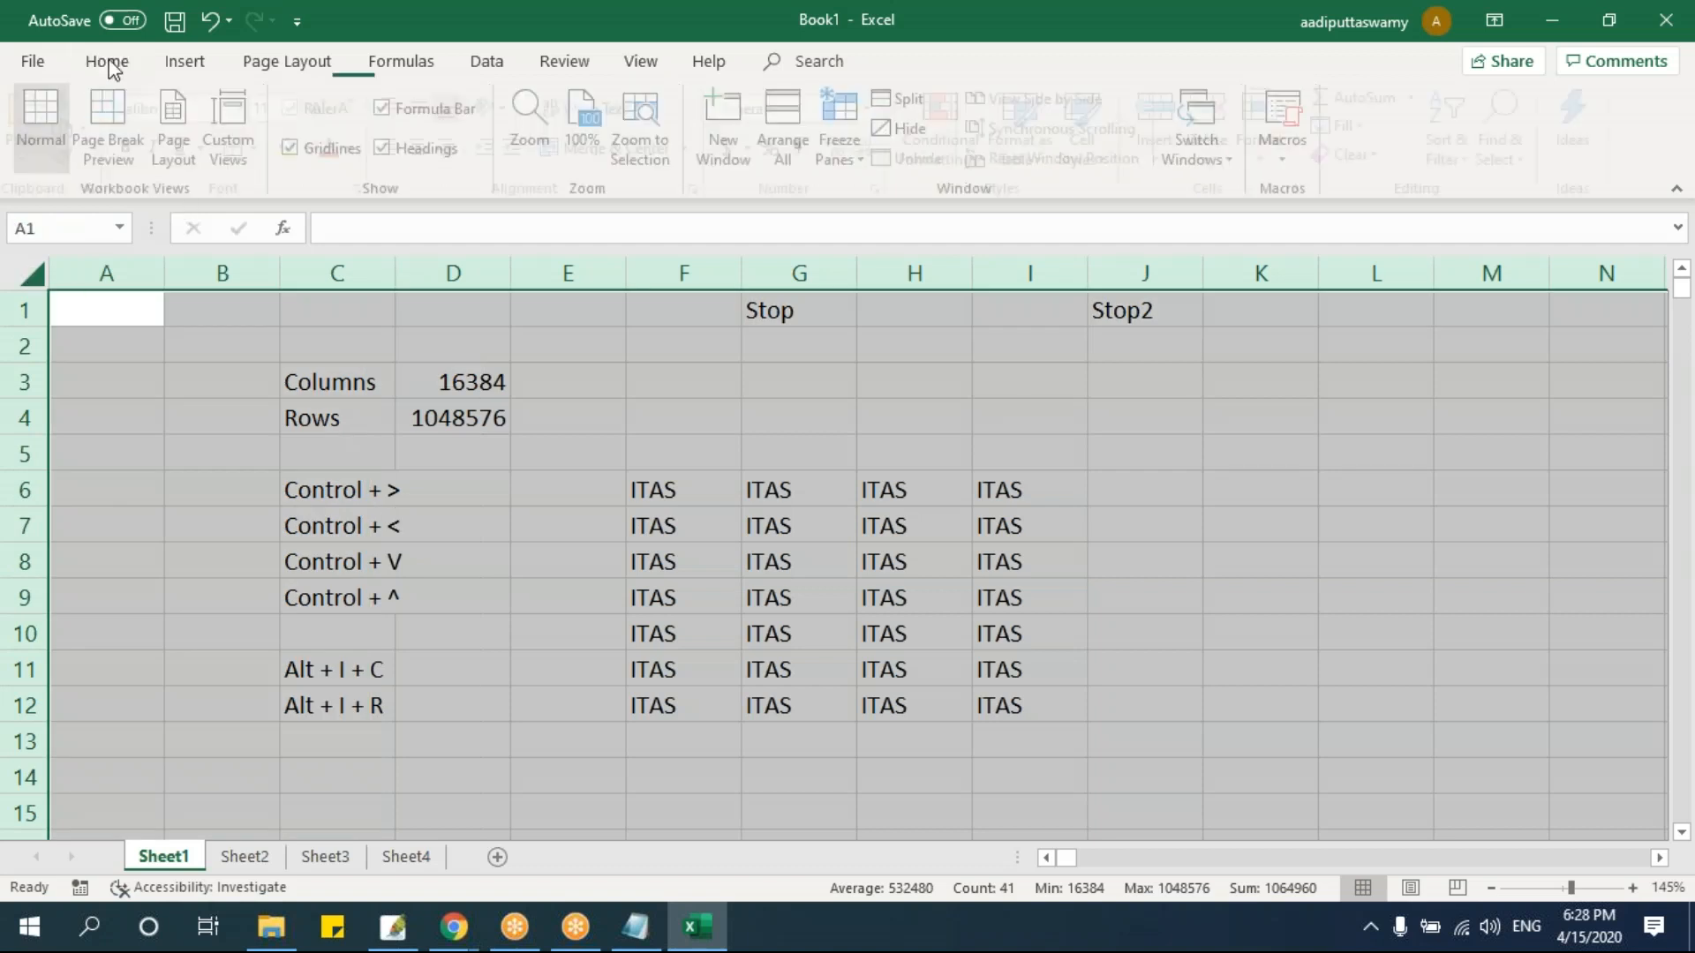
left_click(321, 155)
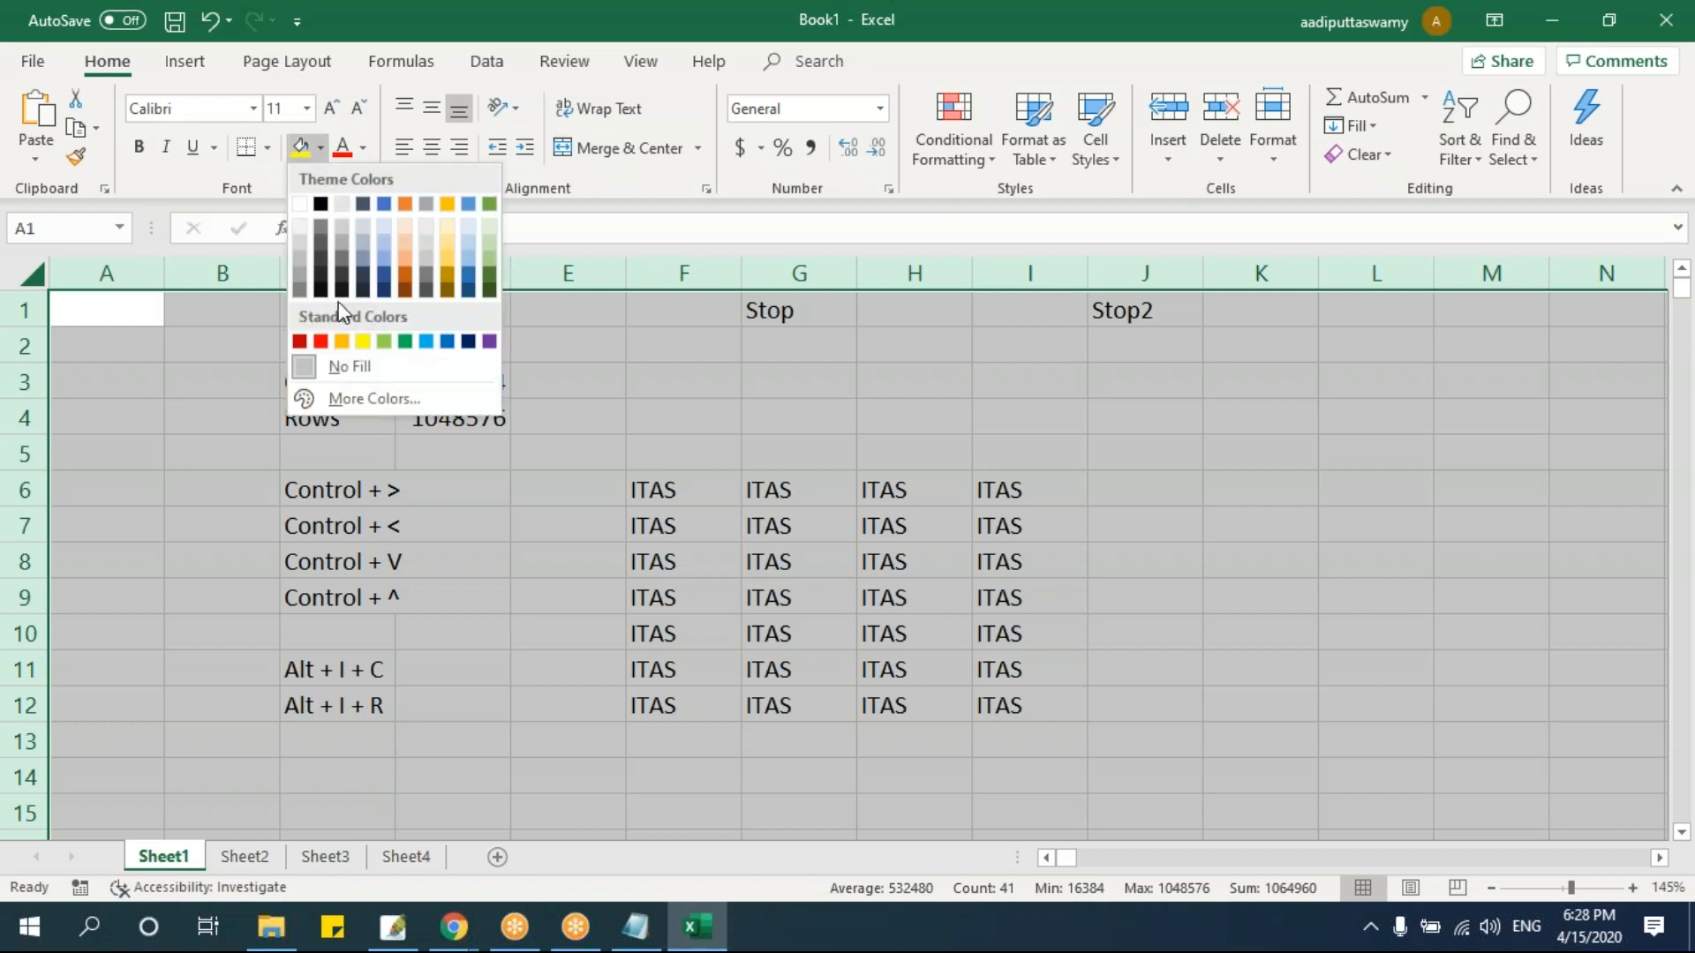
left_click(303, 204)
left_click(530, 511)
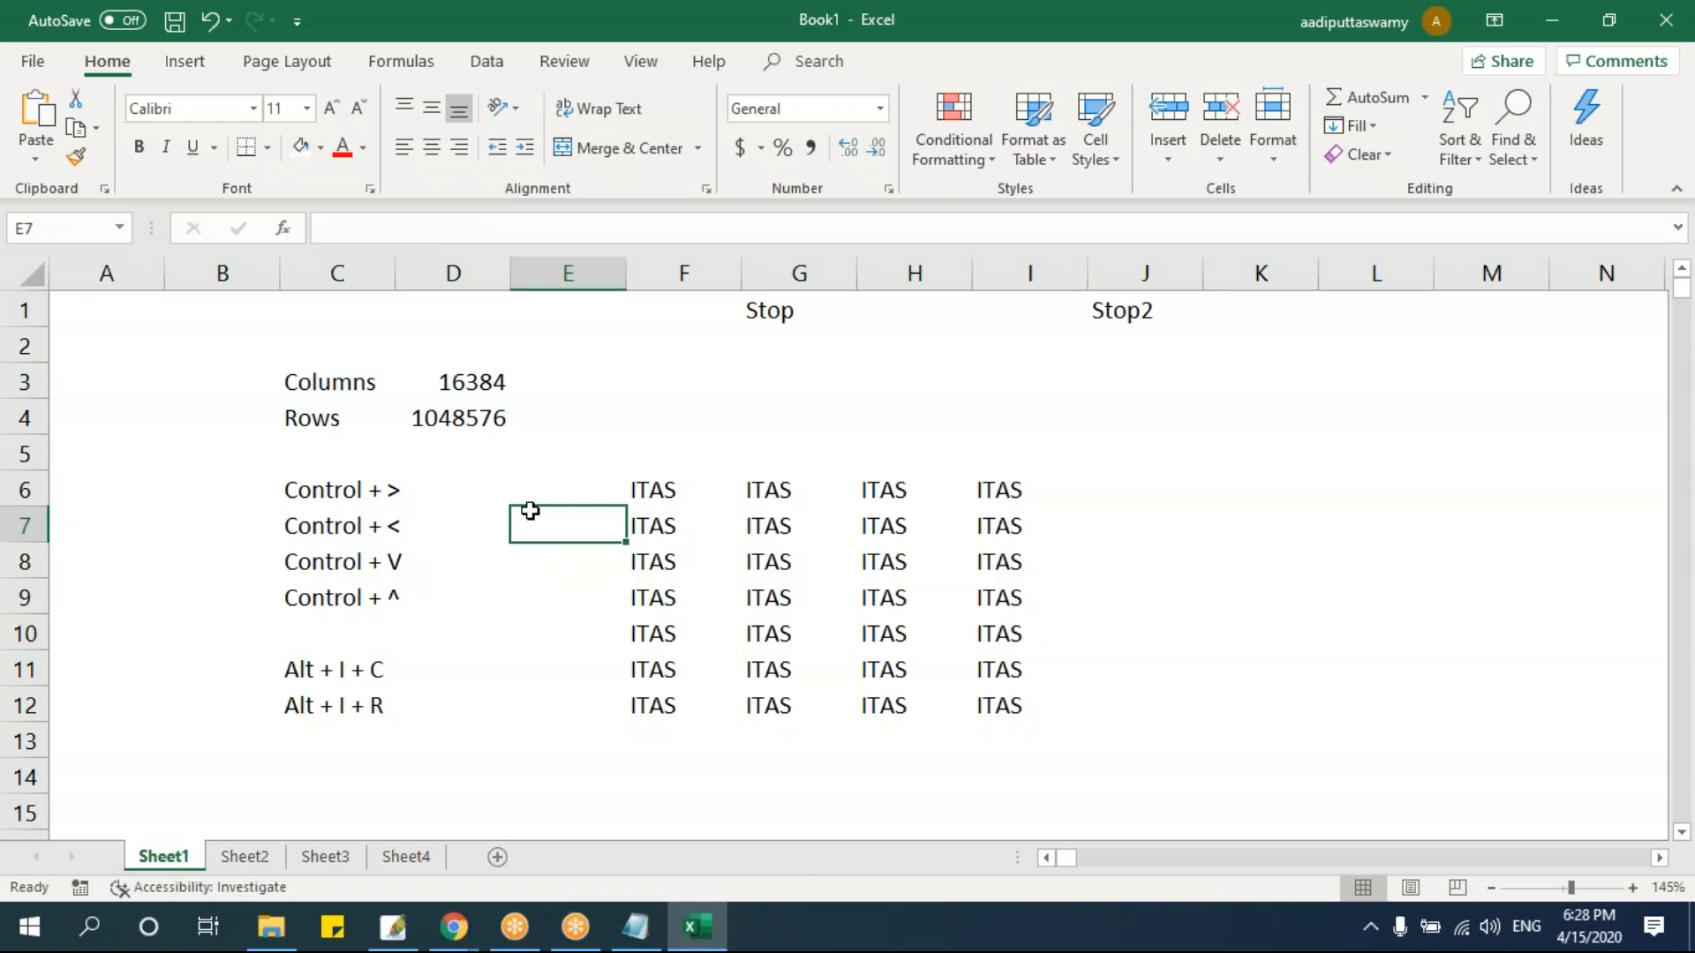
left_click(116, 316)
left_click(212, 313)
left_click(344, 318)
left_click(503, 325)
left_click(572, 370)
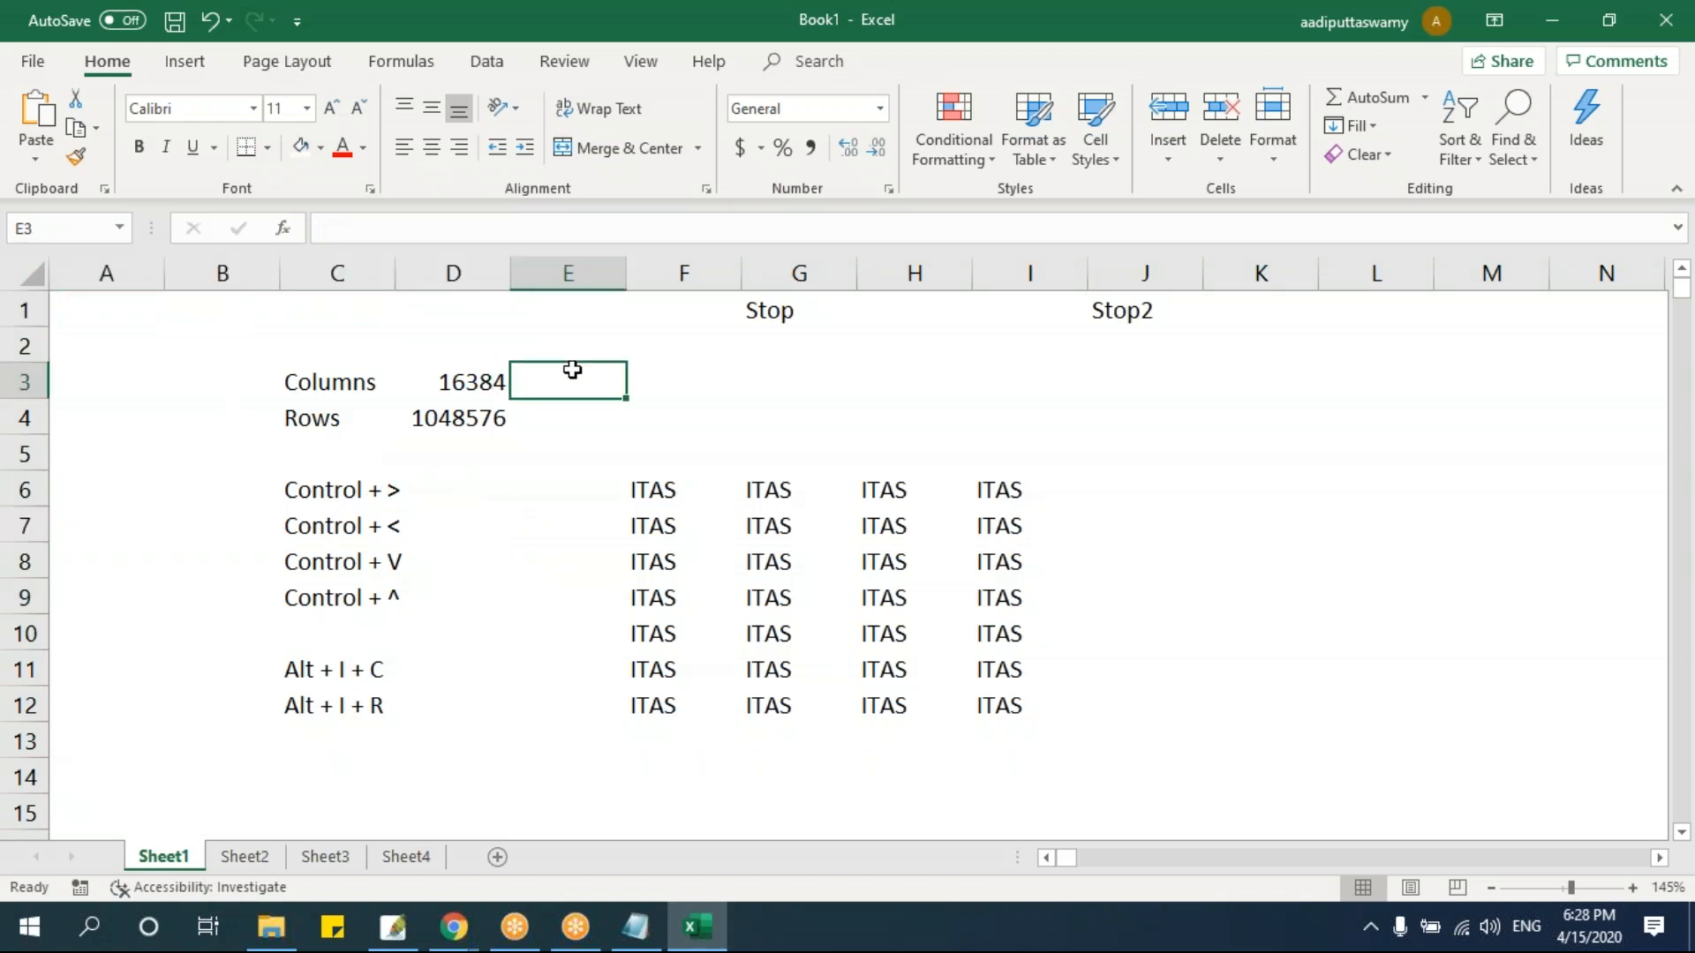
- Remove the white fill from all cells of Sheet1 by setting the entire sheet to No Fill
scroll(639, 439, "down", 4)
scroll(639, 439, "down", 3)
scroll(639, 439, "up", 7)
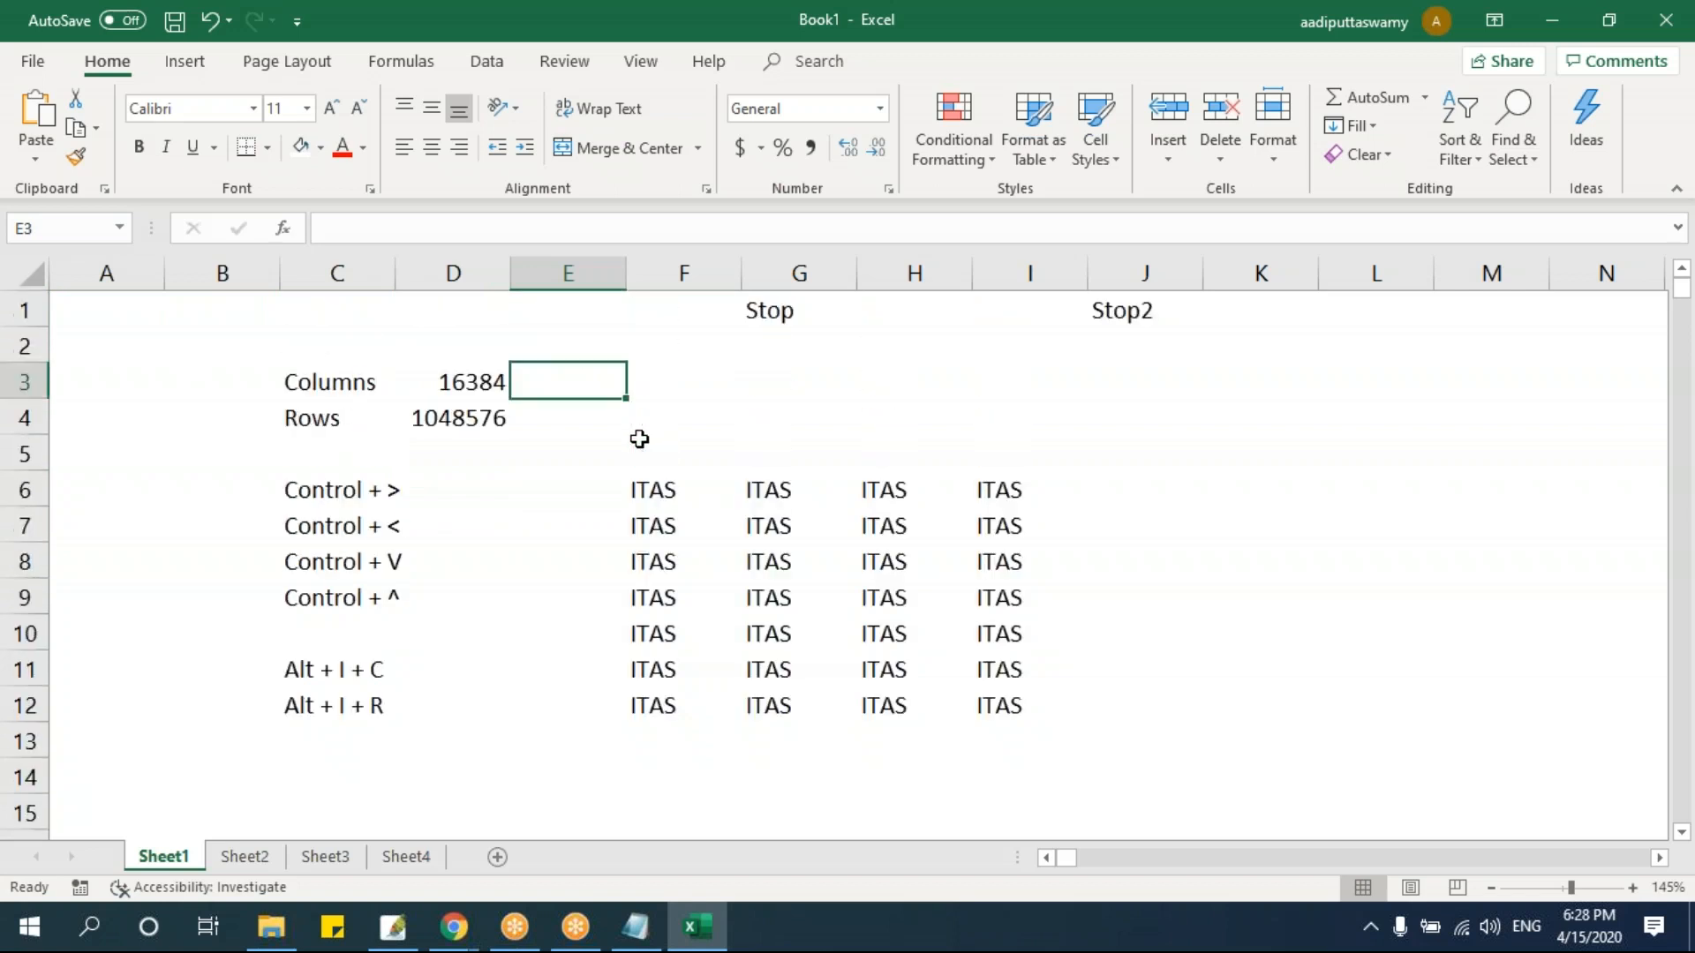
left_click(590, 310)
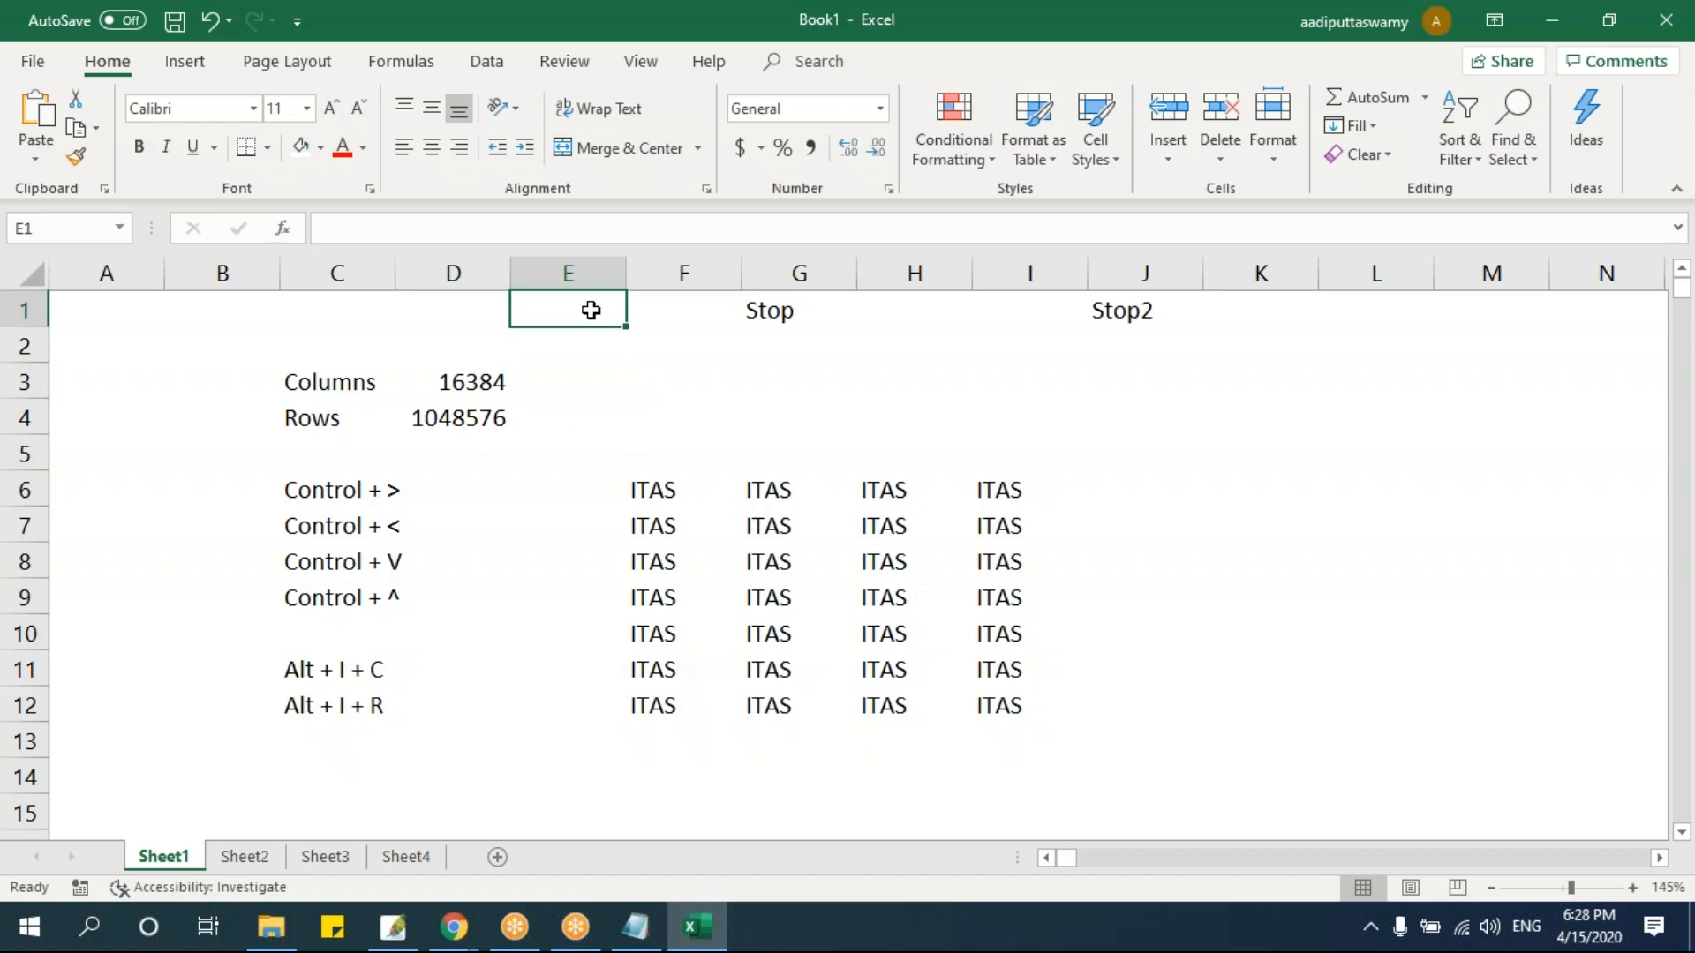
left_click(89, 300)
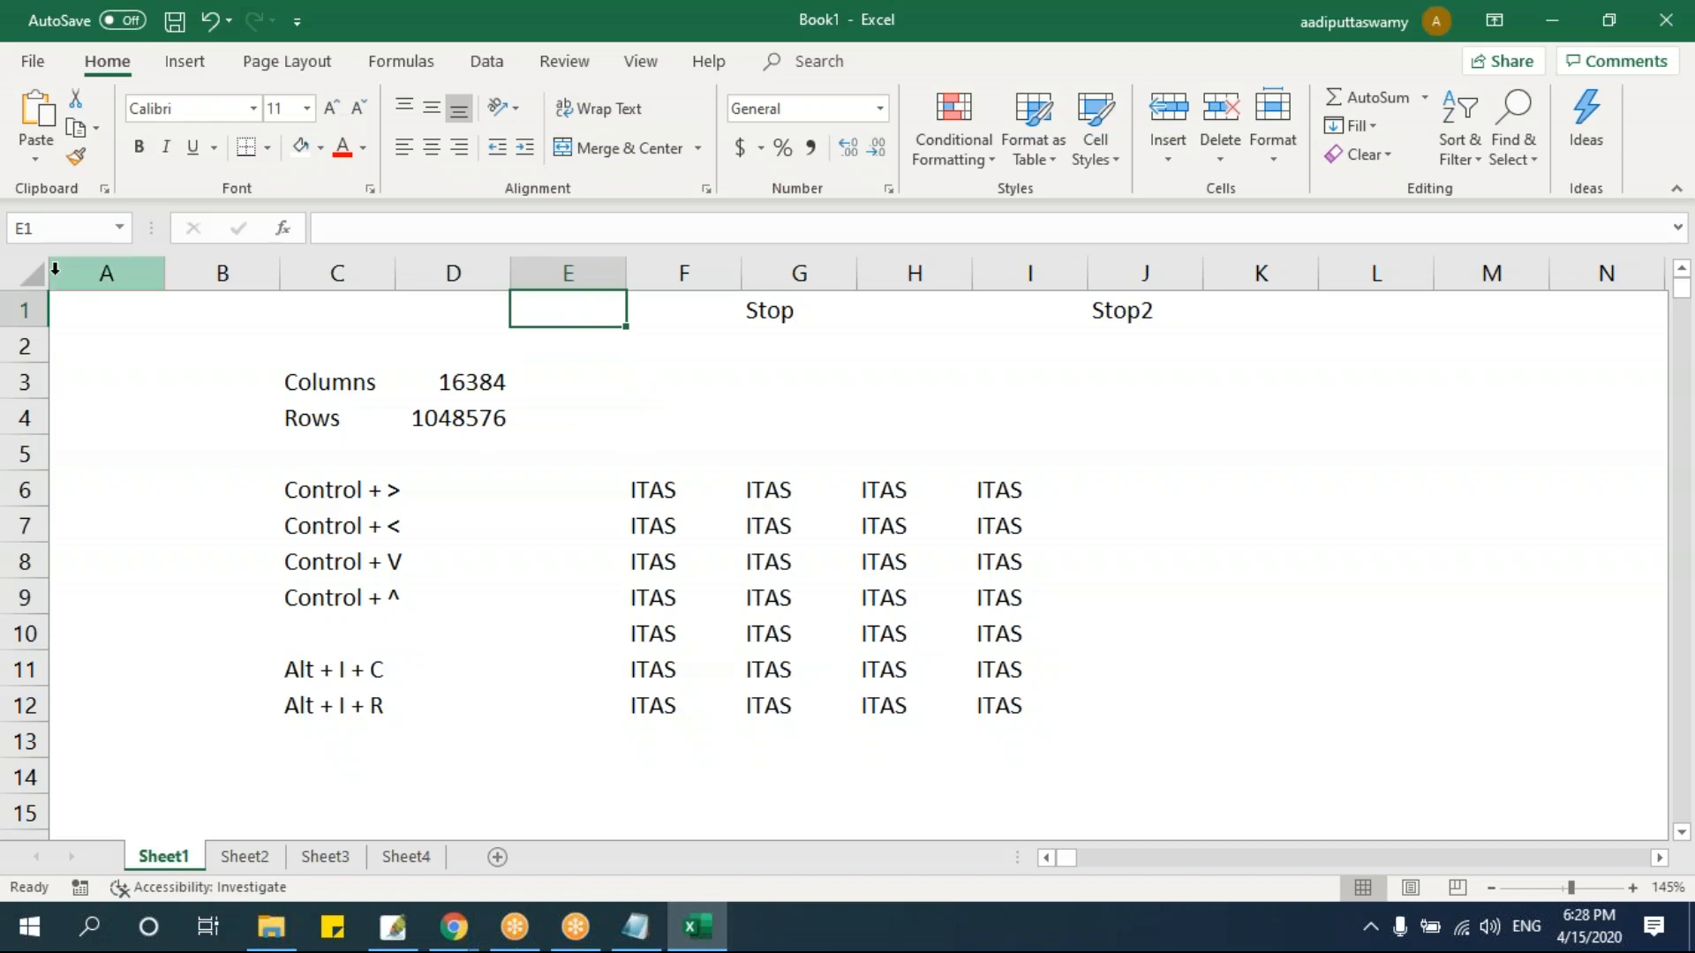
key("ctrl+a")
left_click(321, 150)
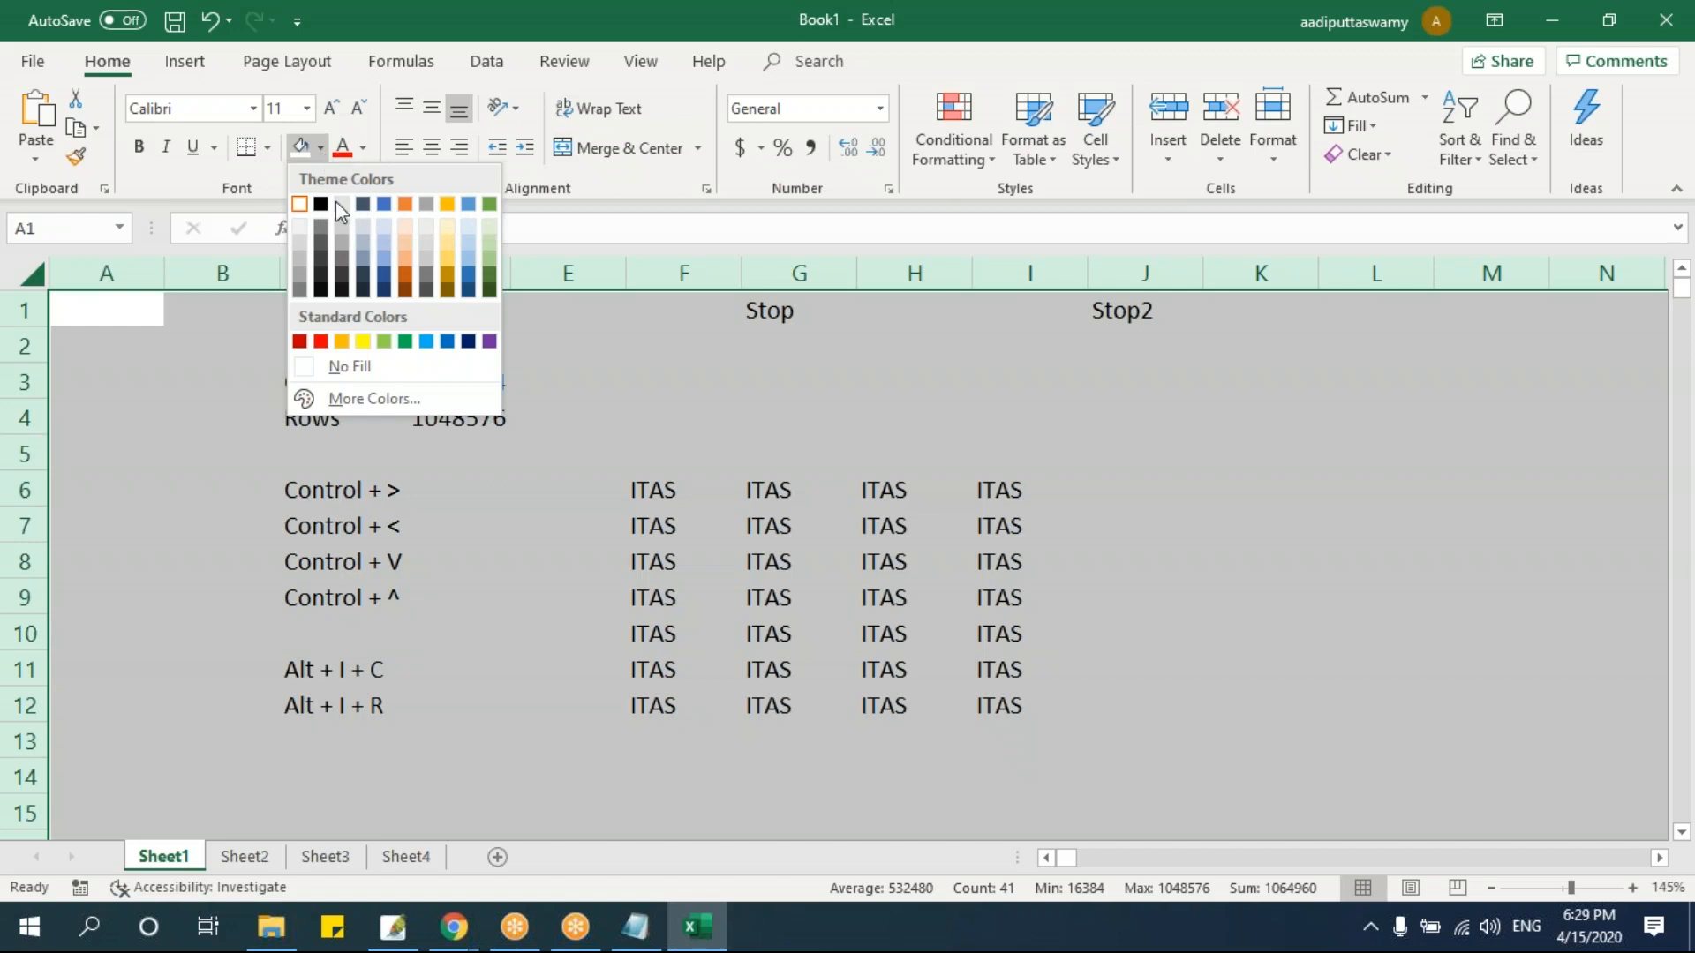
left_click(377, 369)
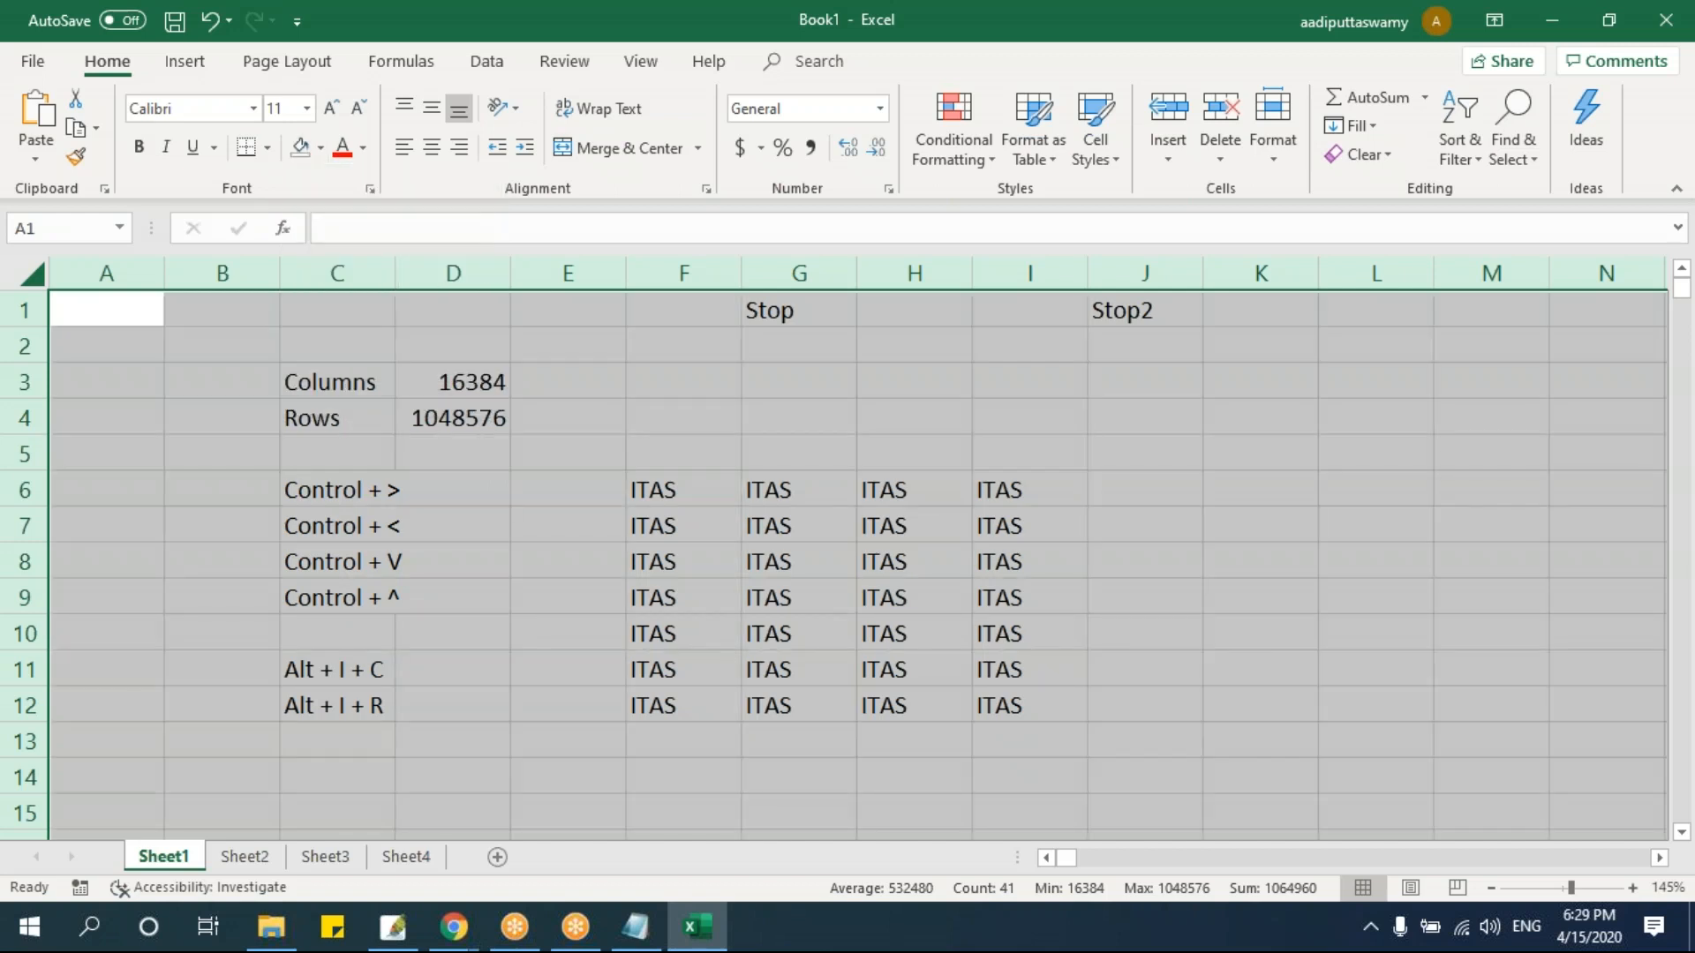
left_click(540, 368)
- Turn off the gridlines of Sheet1 through the view settings instead of a cell fill
left_click(642, 60)
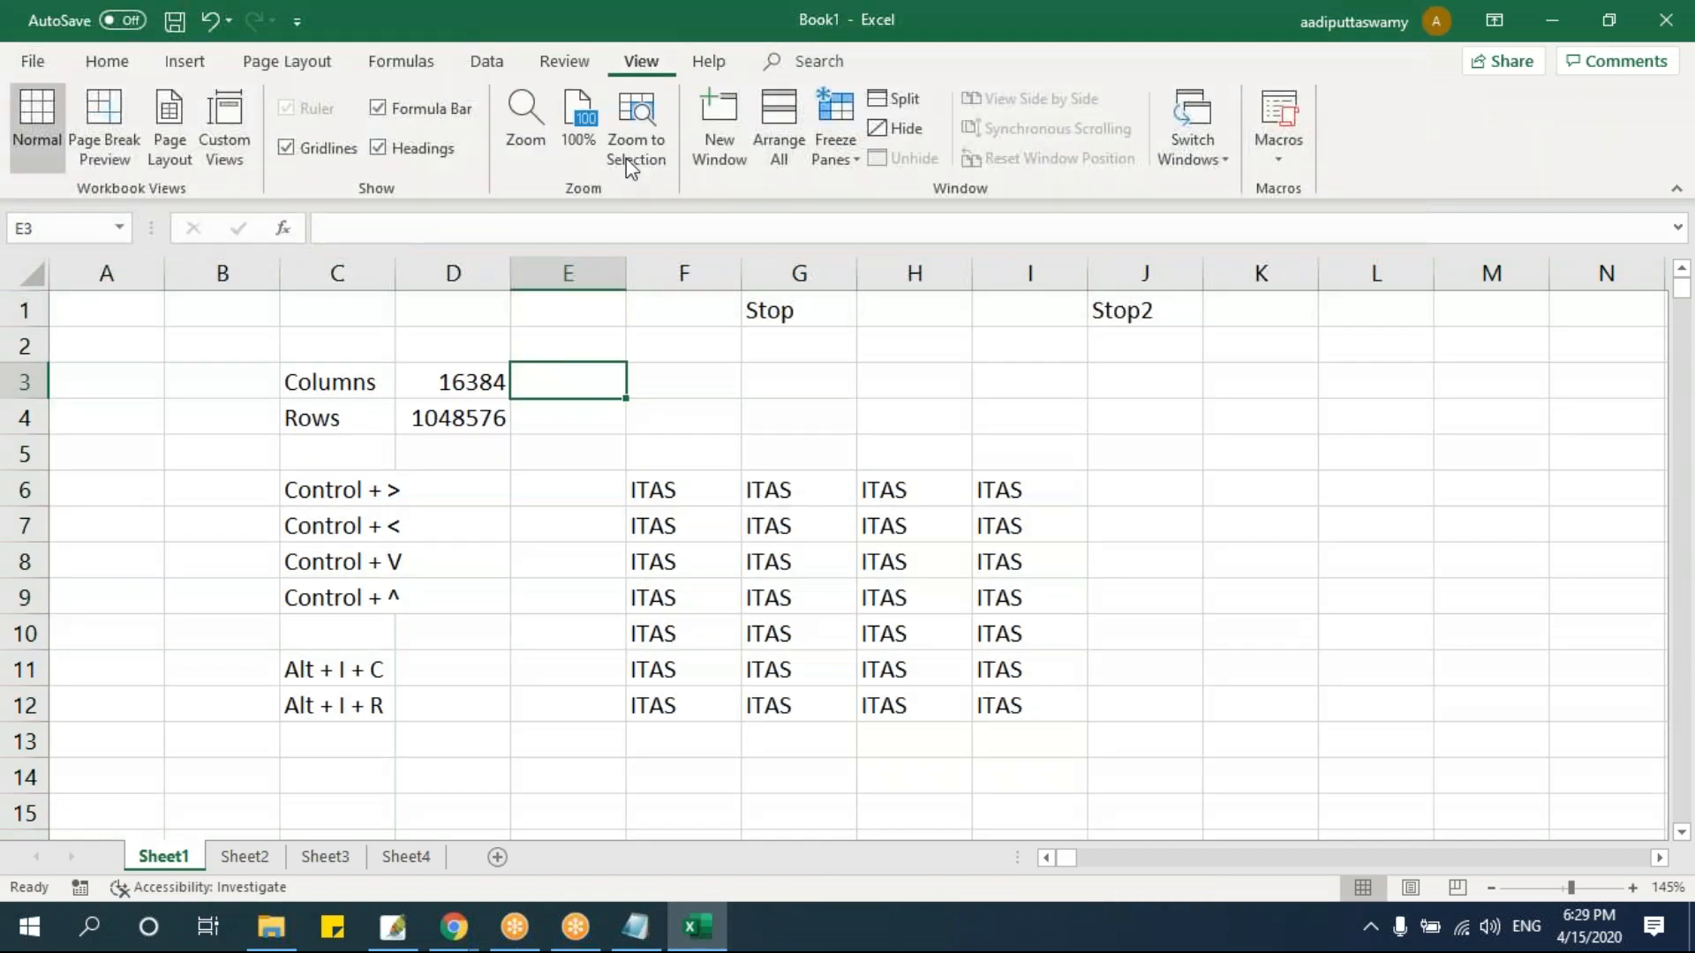
left_click(287, 145)
left_click(601, 450)
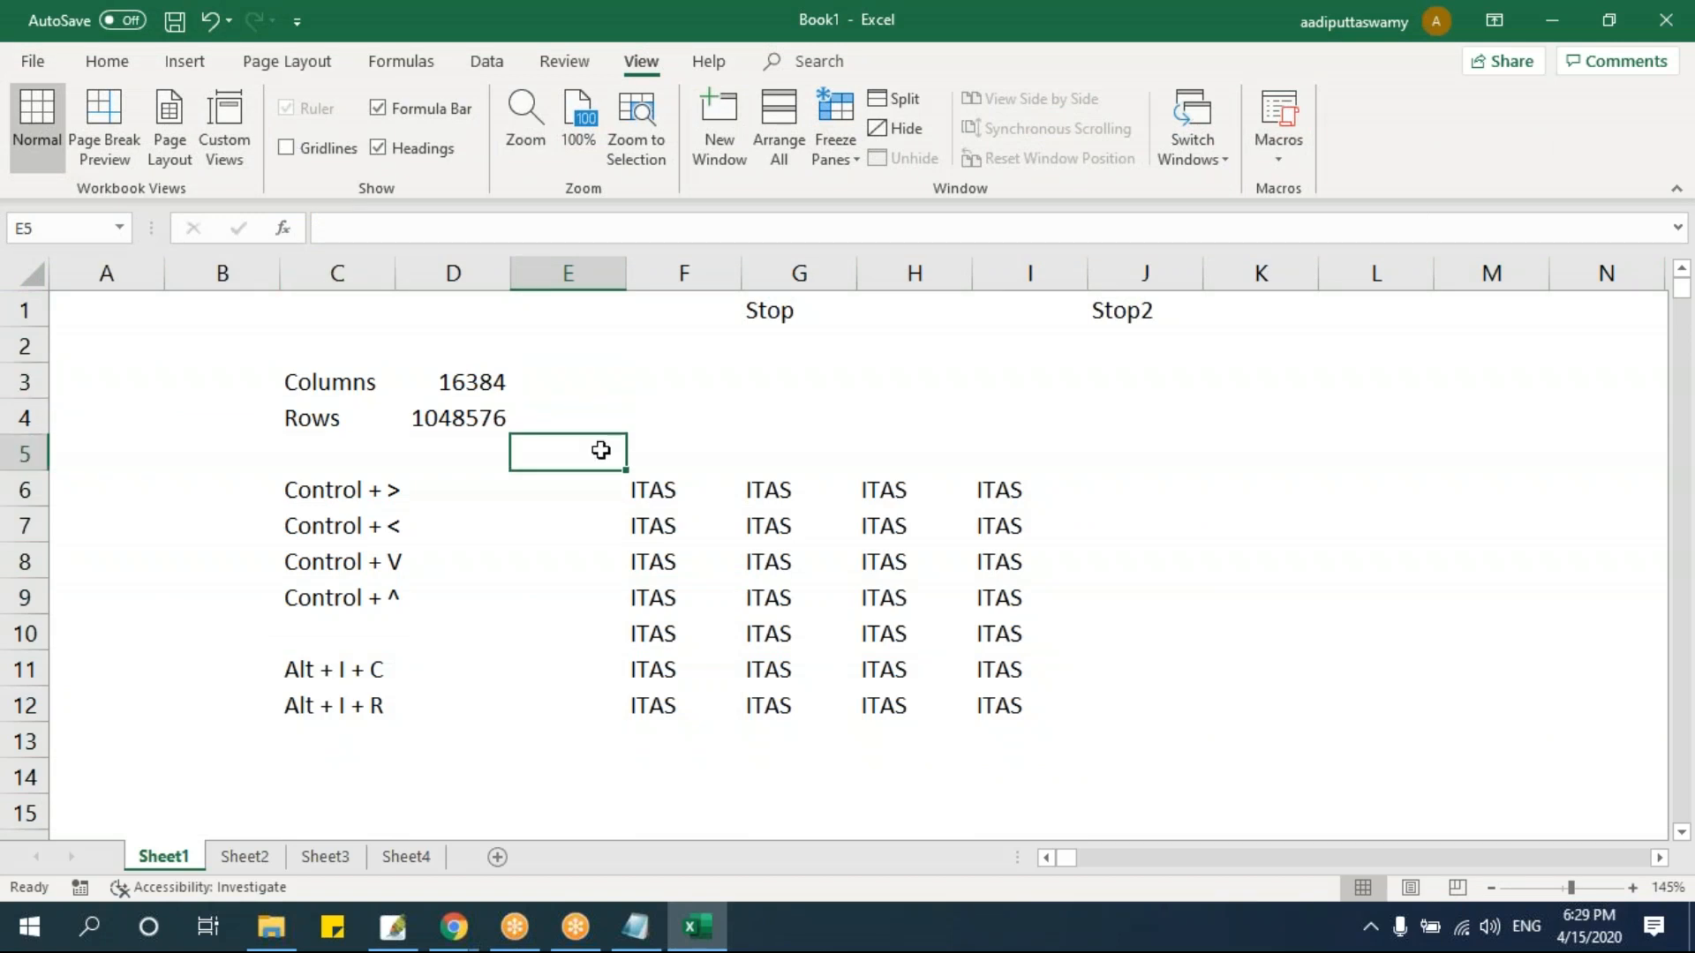
left_click(636, 393)
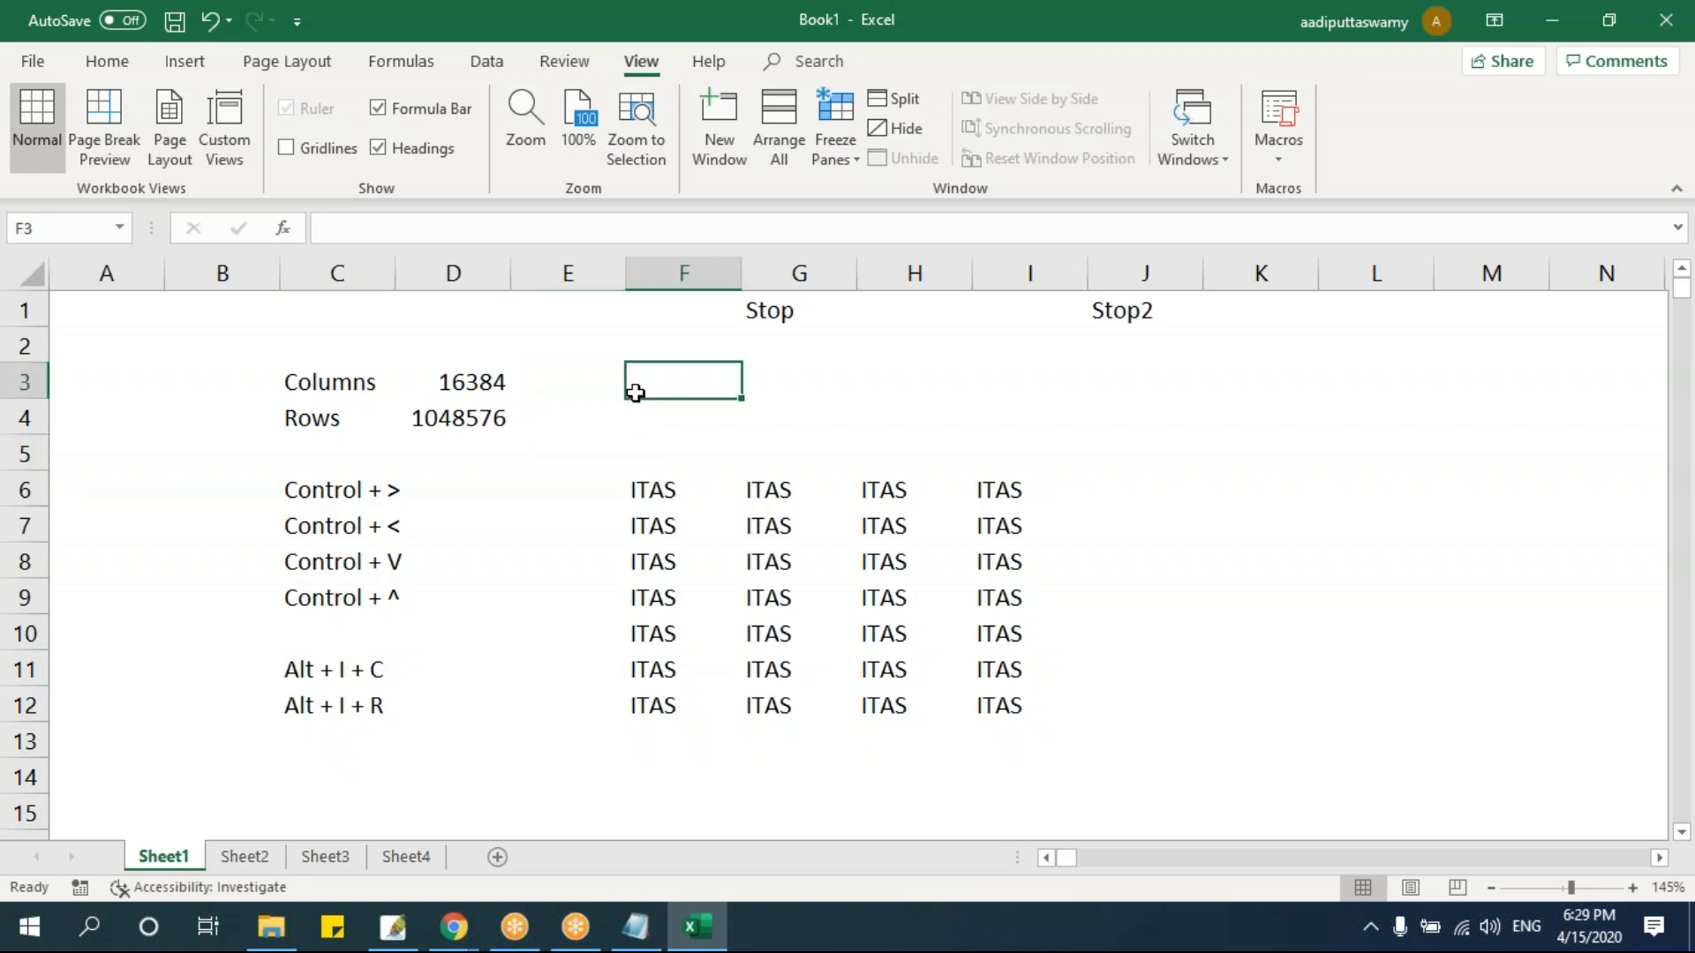
- Hide the formula bar and show it again, and do the same with the row and column headings
left_click(387, 110)
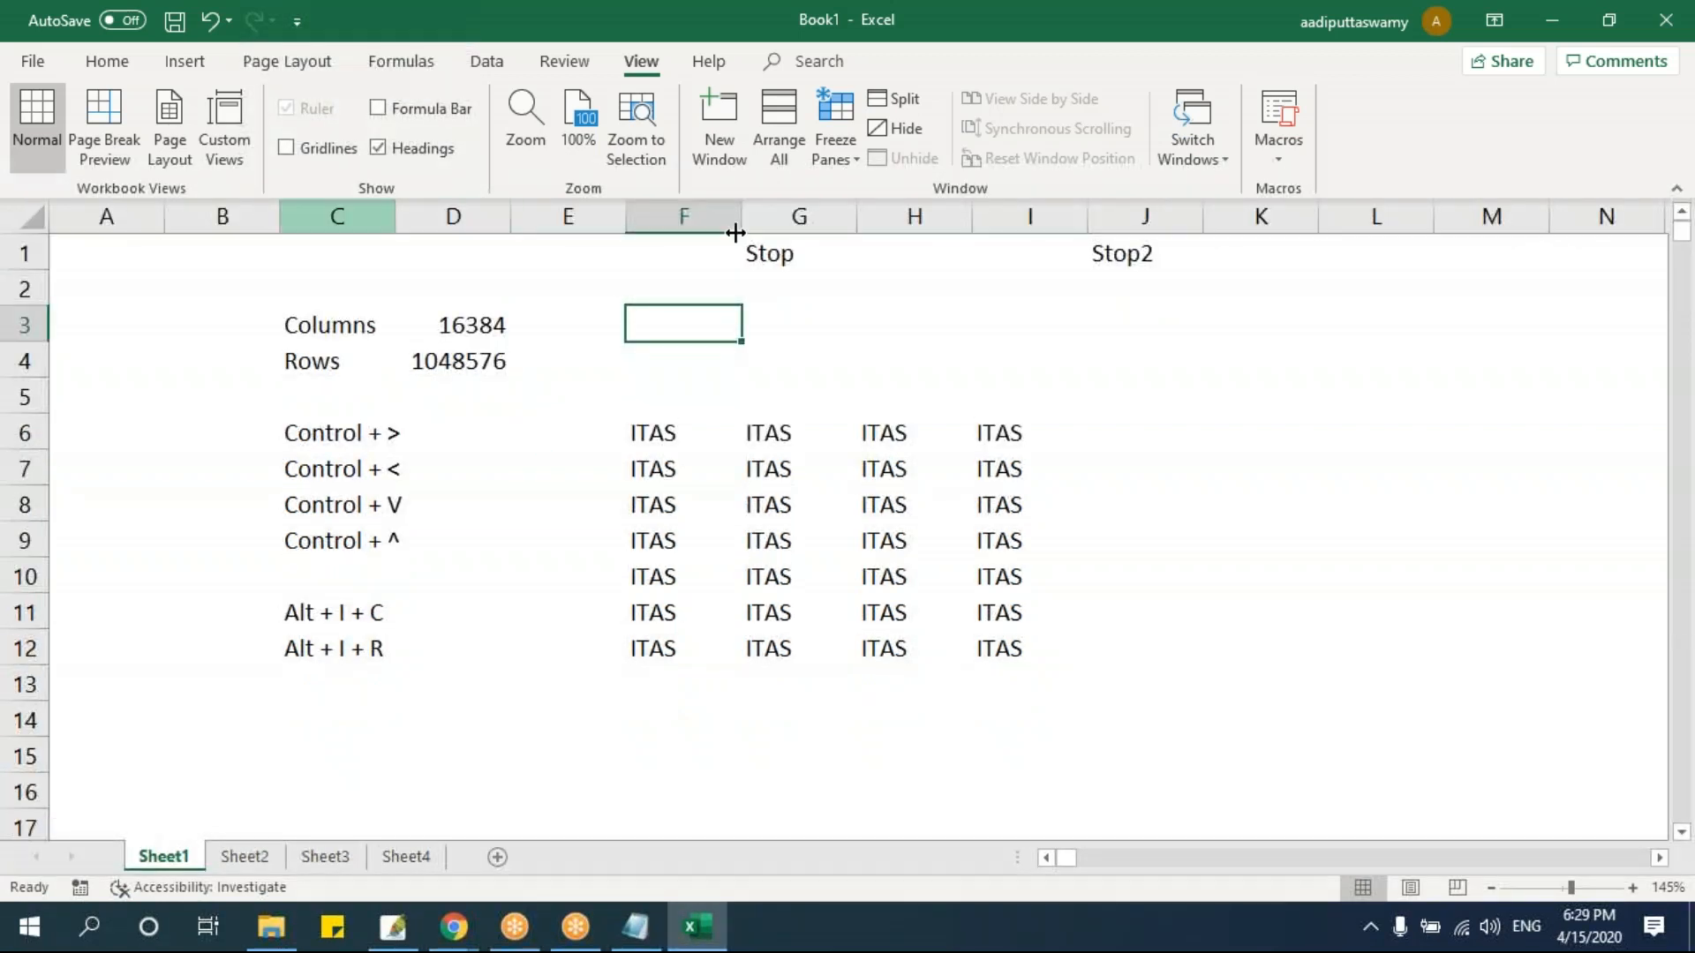
left_click(675, 514)
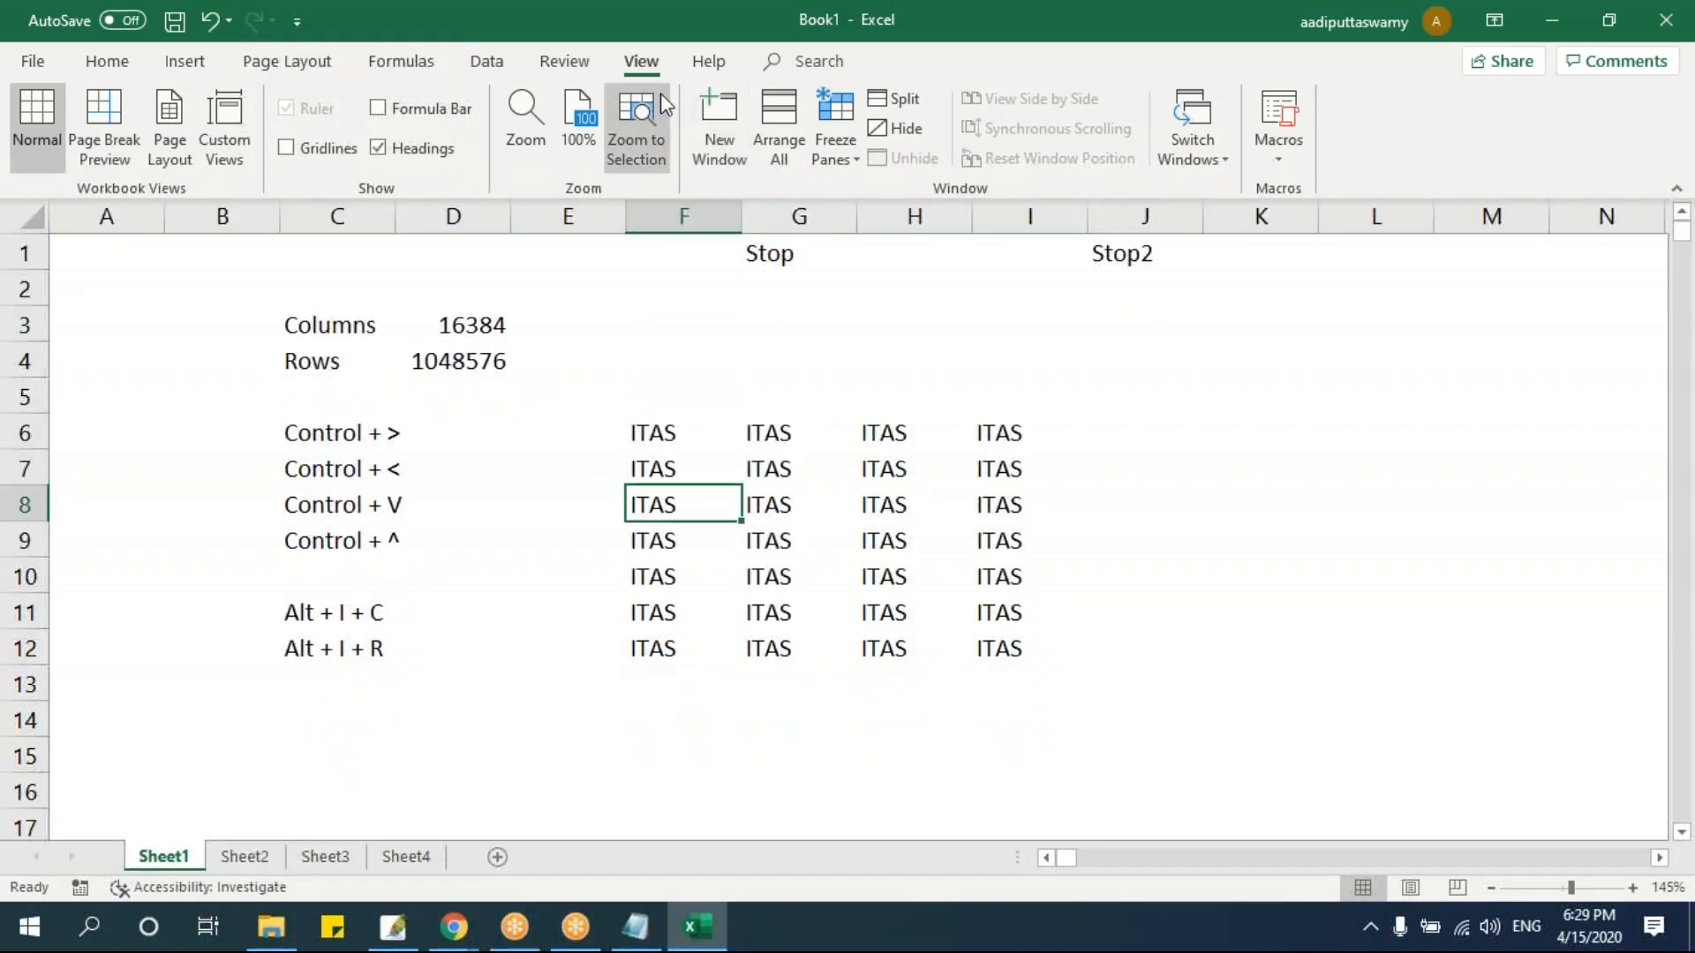
left_click(378, 108)
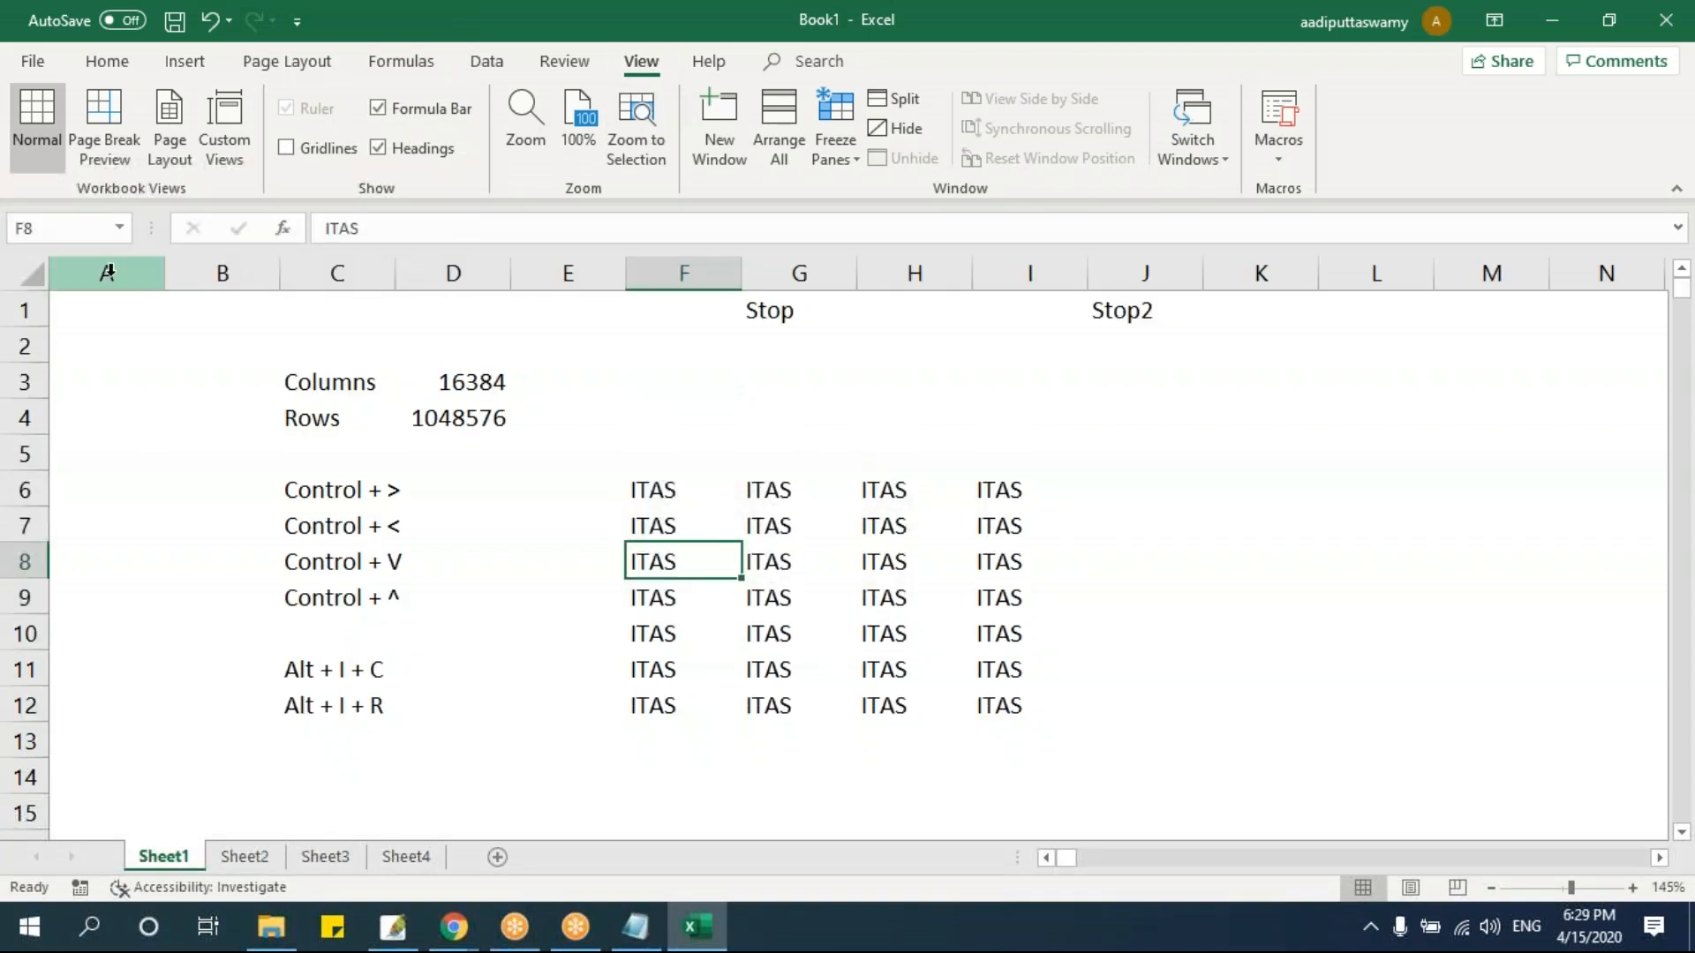
left_click(380, 148)
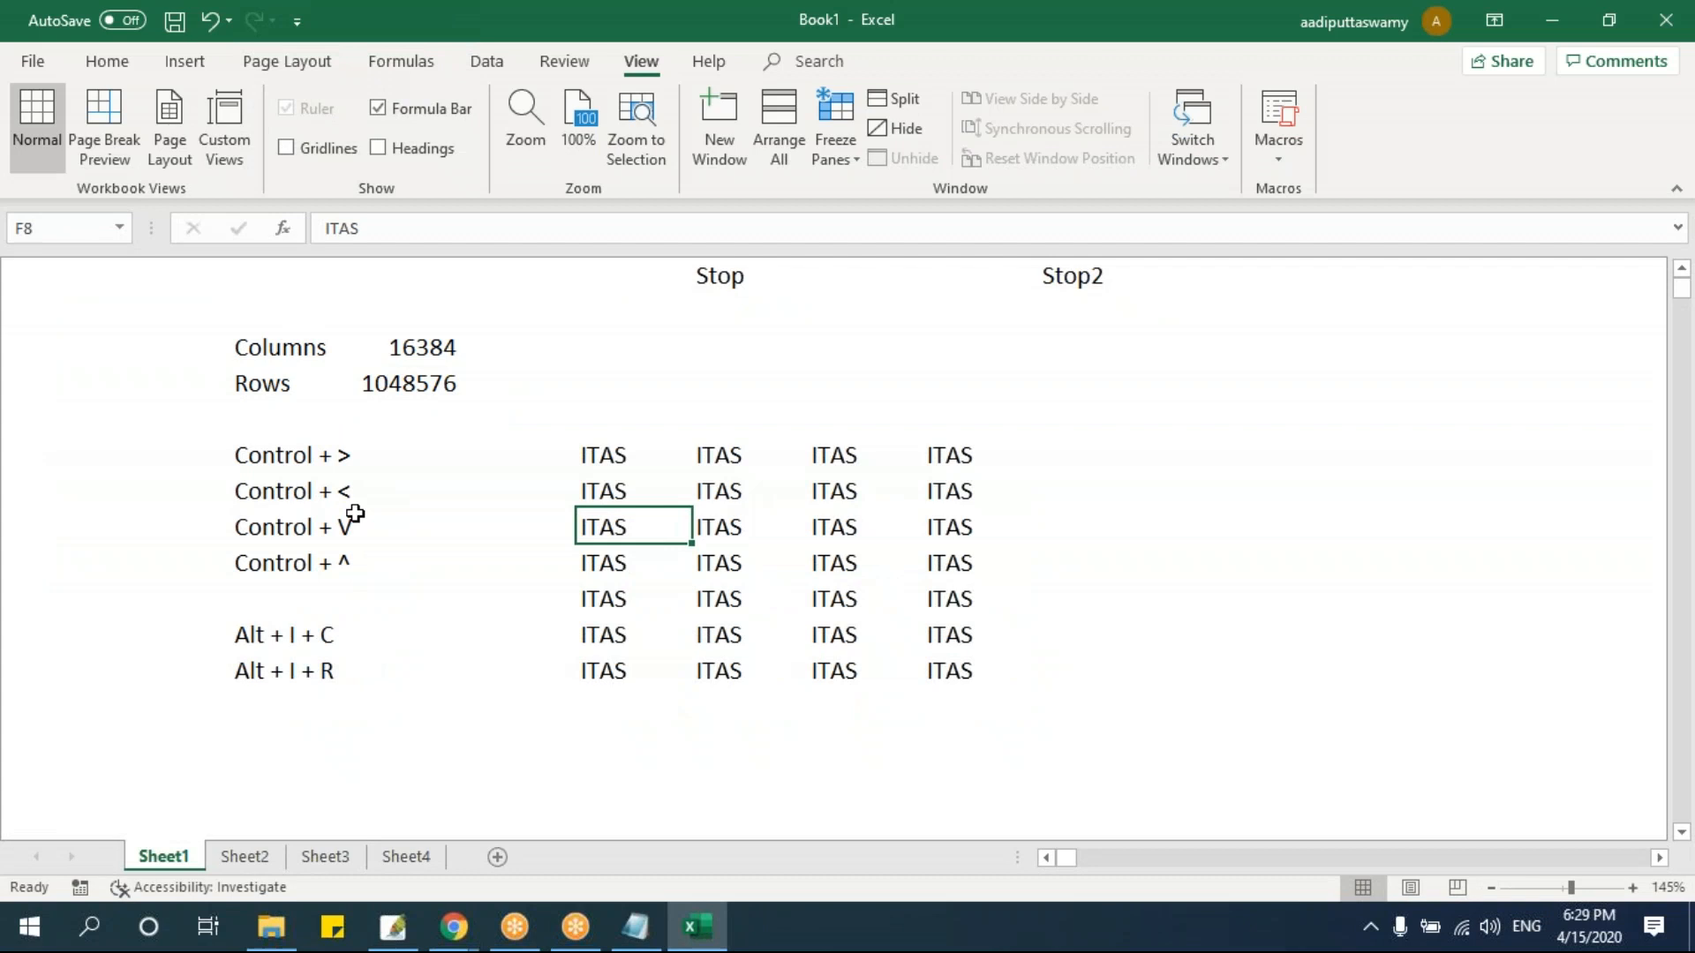
left_click(379, 148)
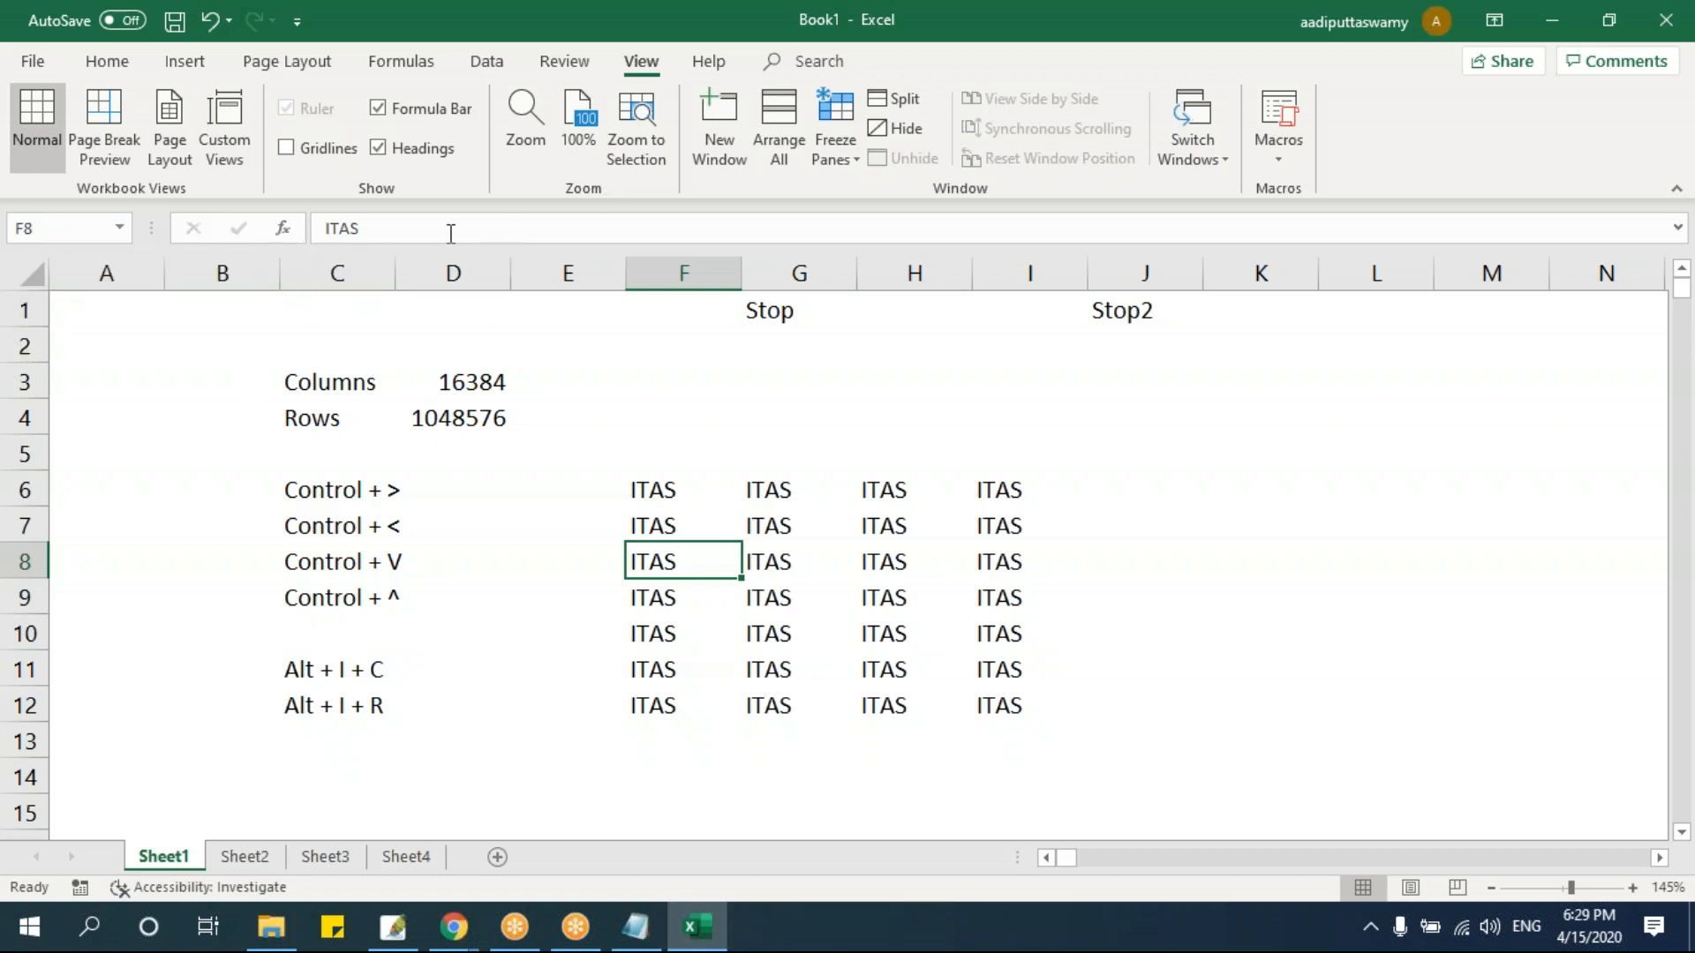
- Hide the headings together with the formula bar, and restore both
left_click(396, 150)
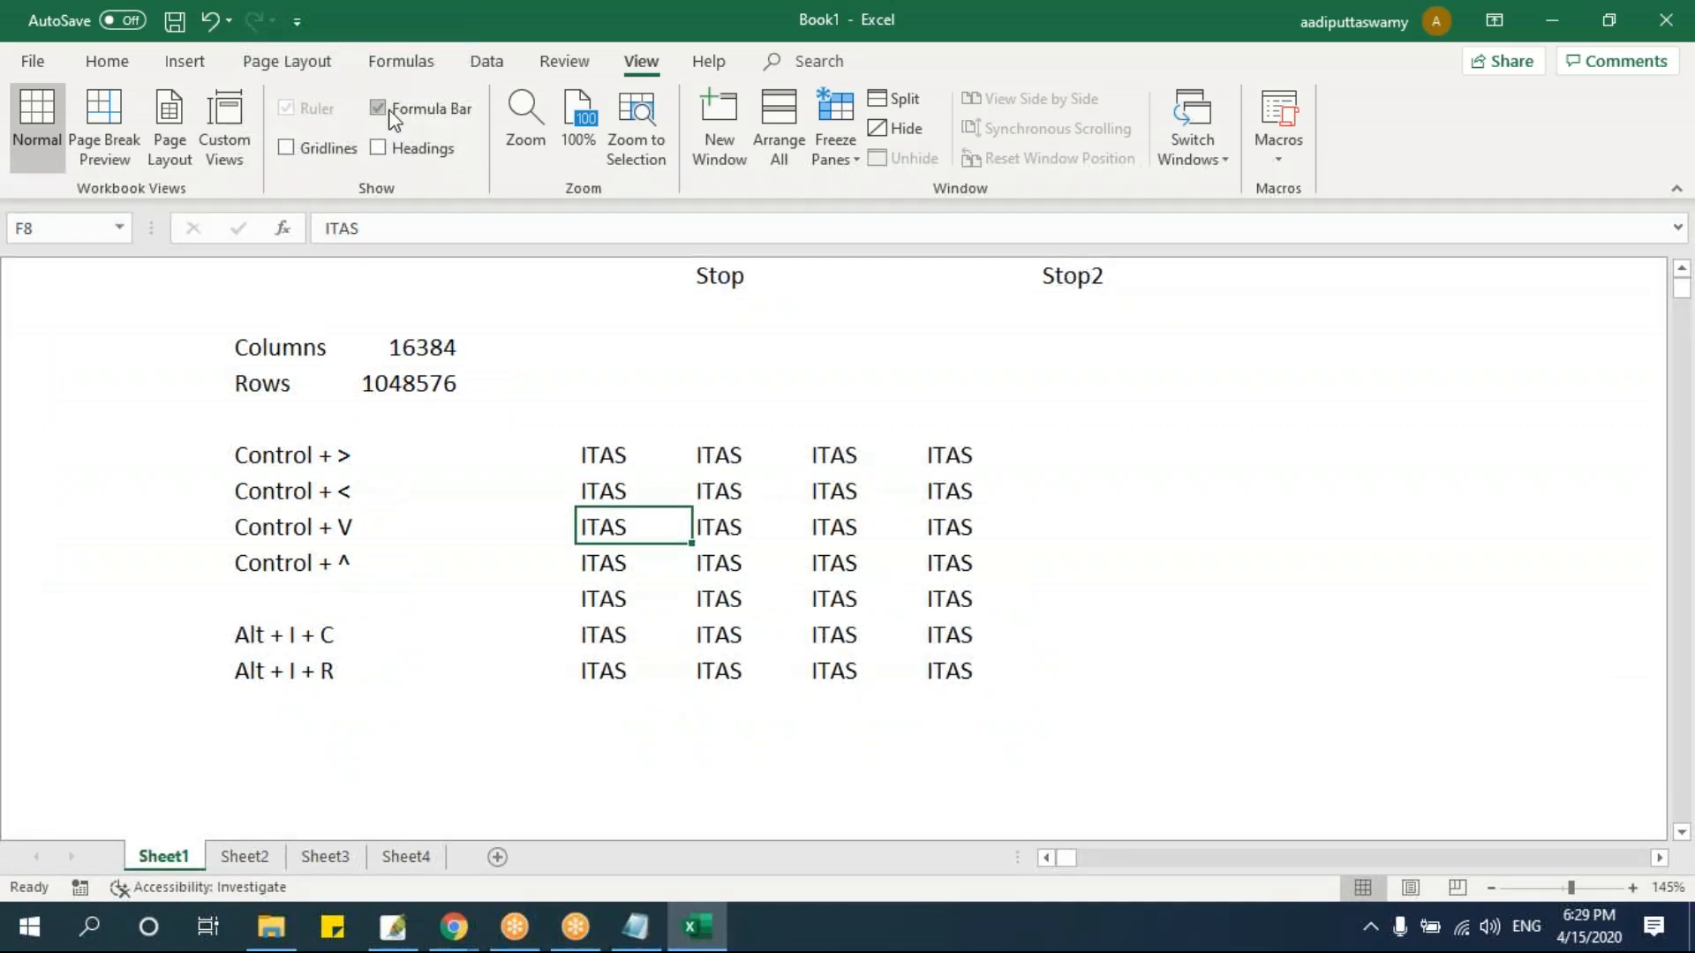
left_click(386, 107)
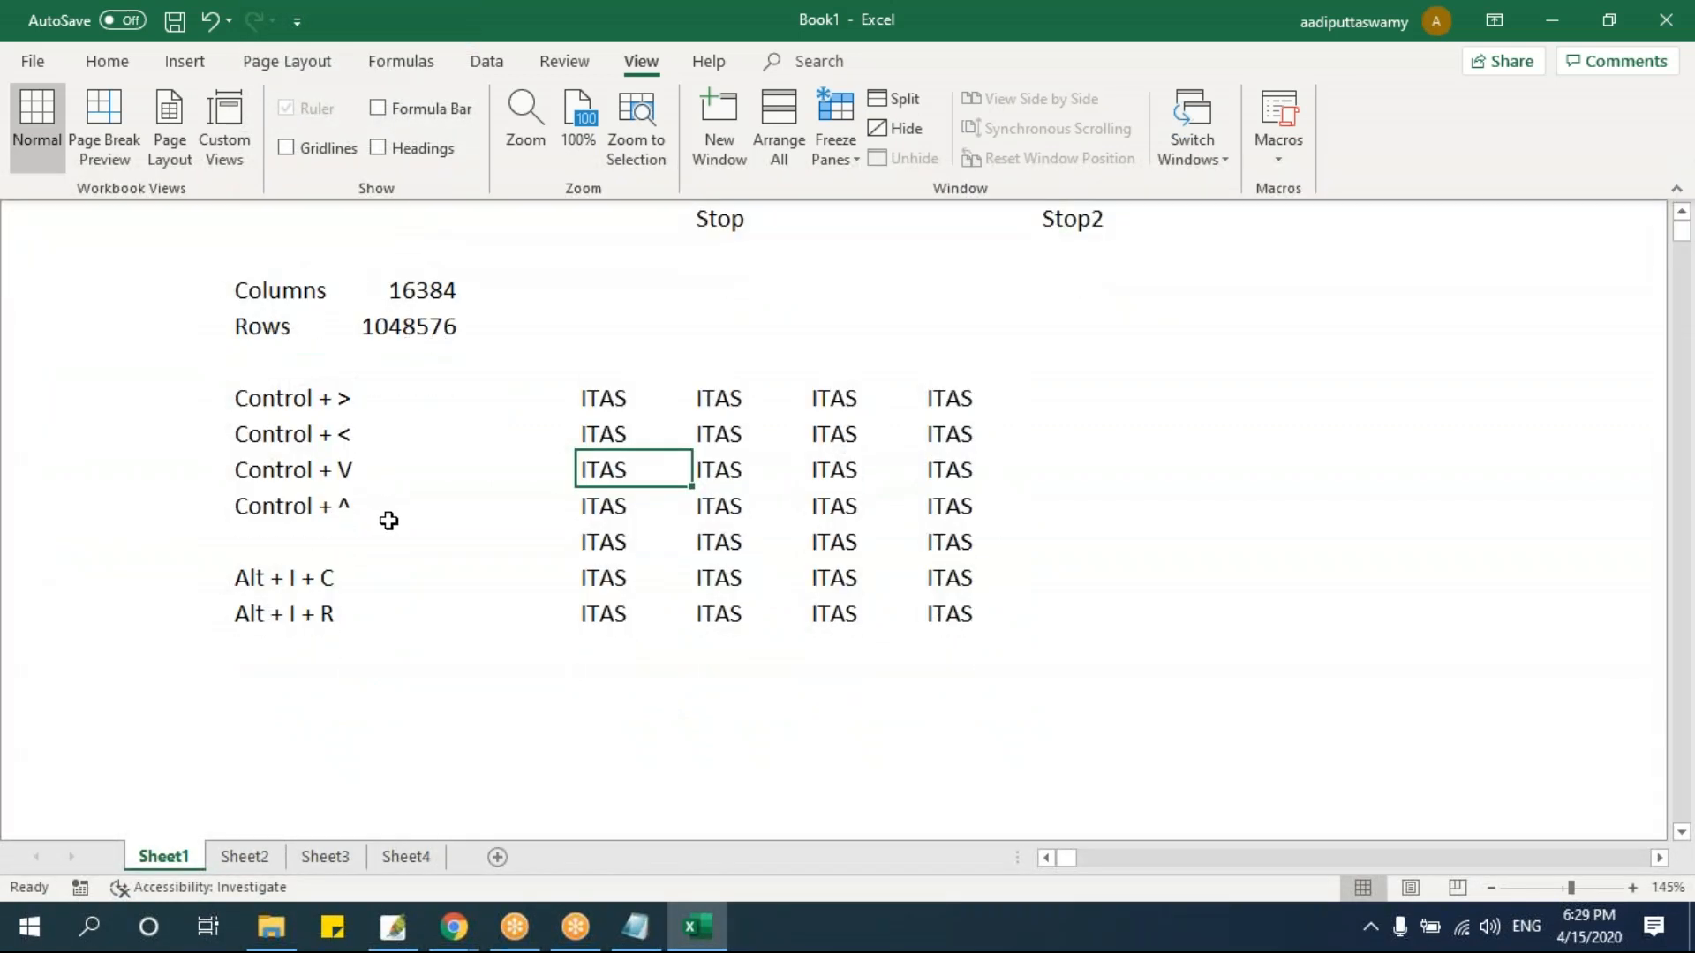
left_click(378, 108)
left_click(378, 147)
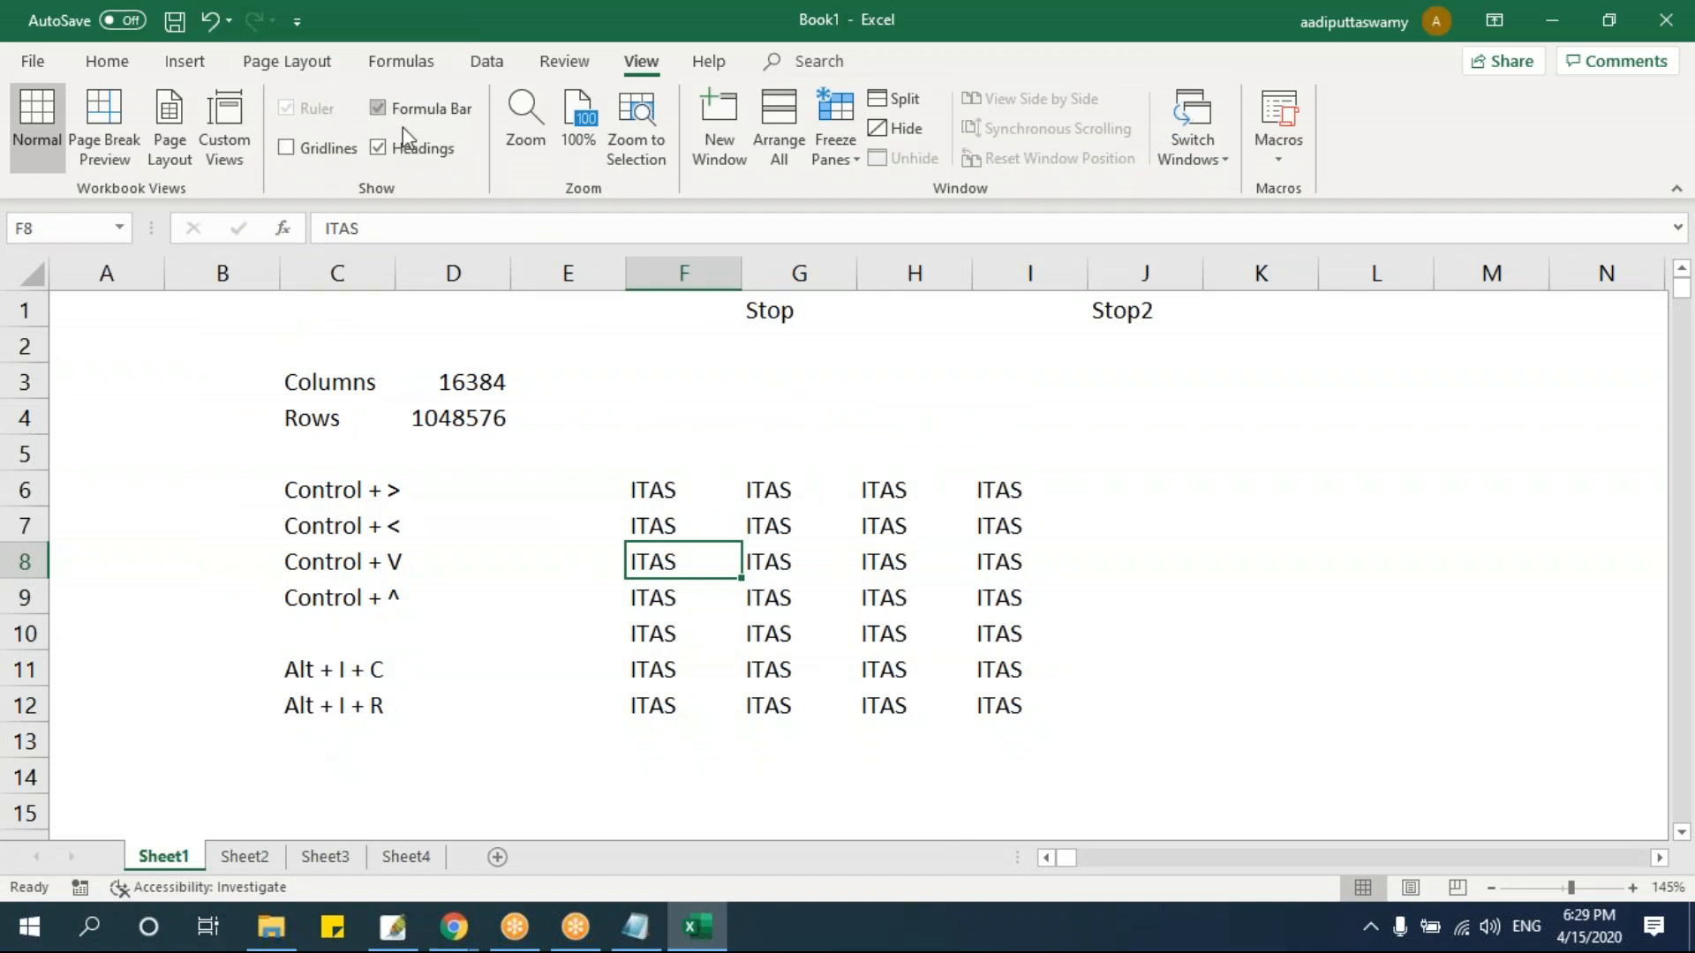
- Hide the formula bar and headings once more, and turn the formula bar, headings and gridlines all back on
left_click(388, 107)
left_click(388, 148)
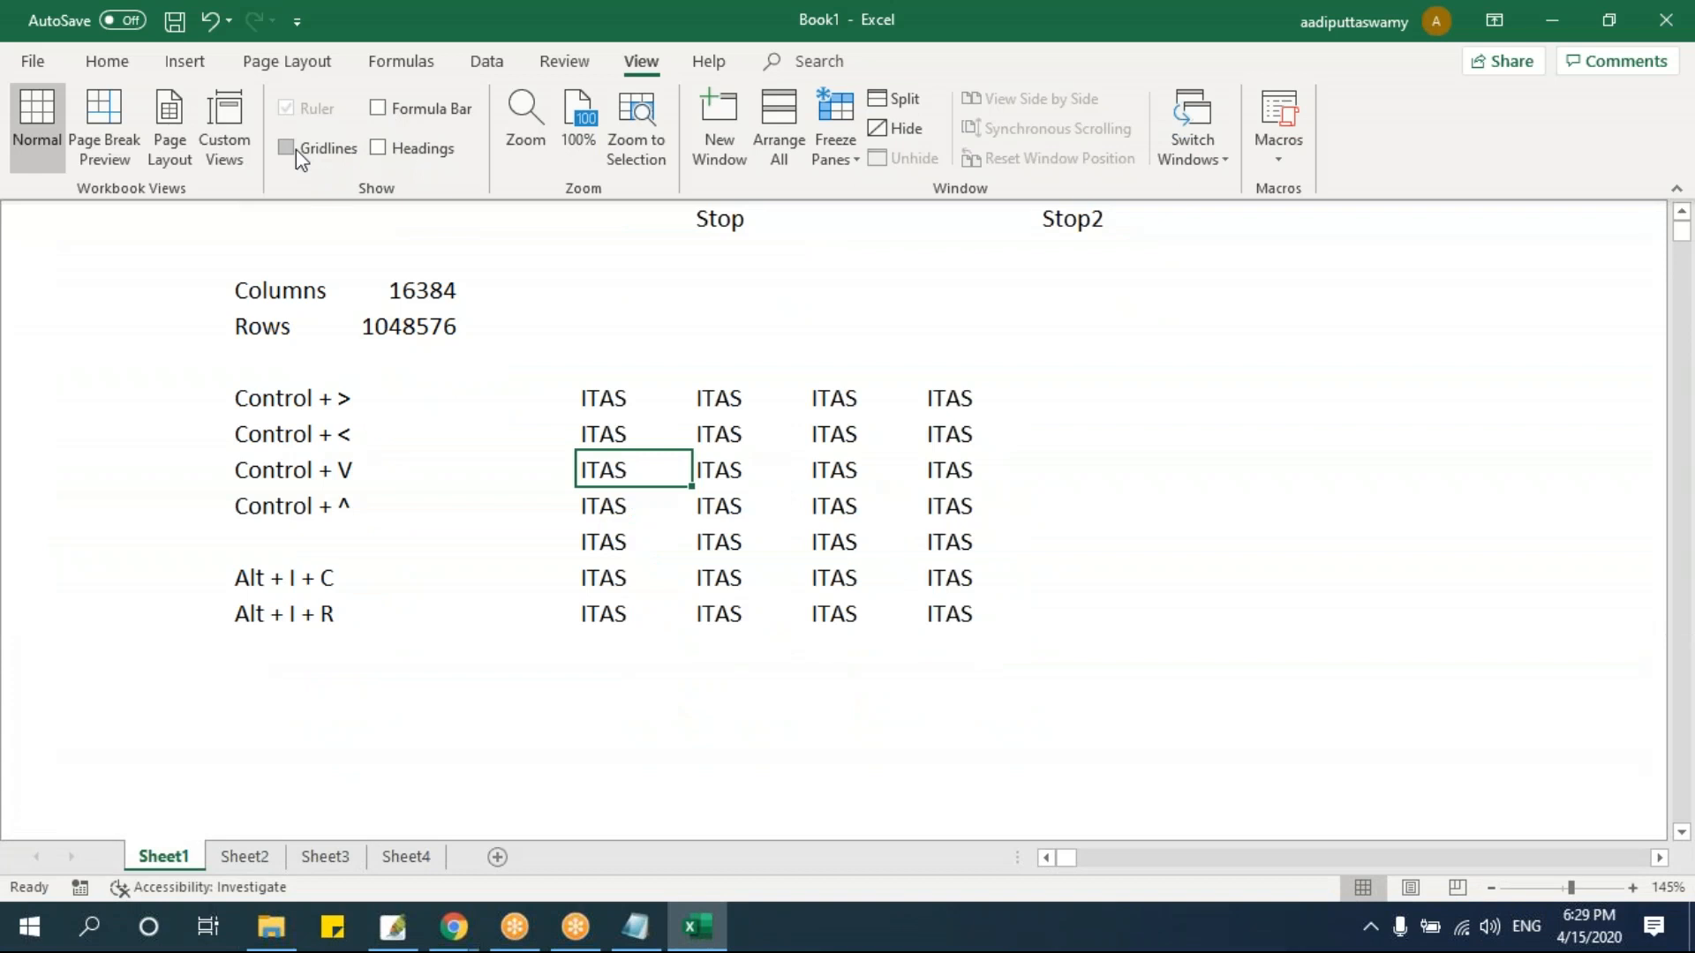
left_click(734, 454)
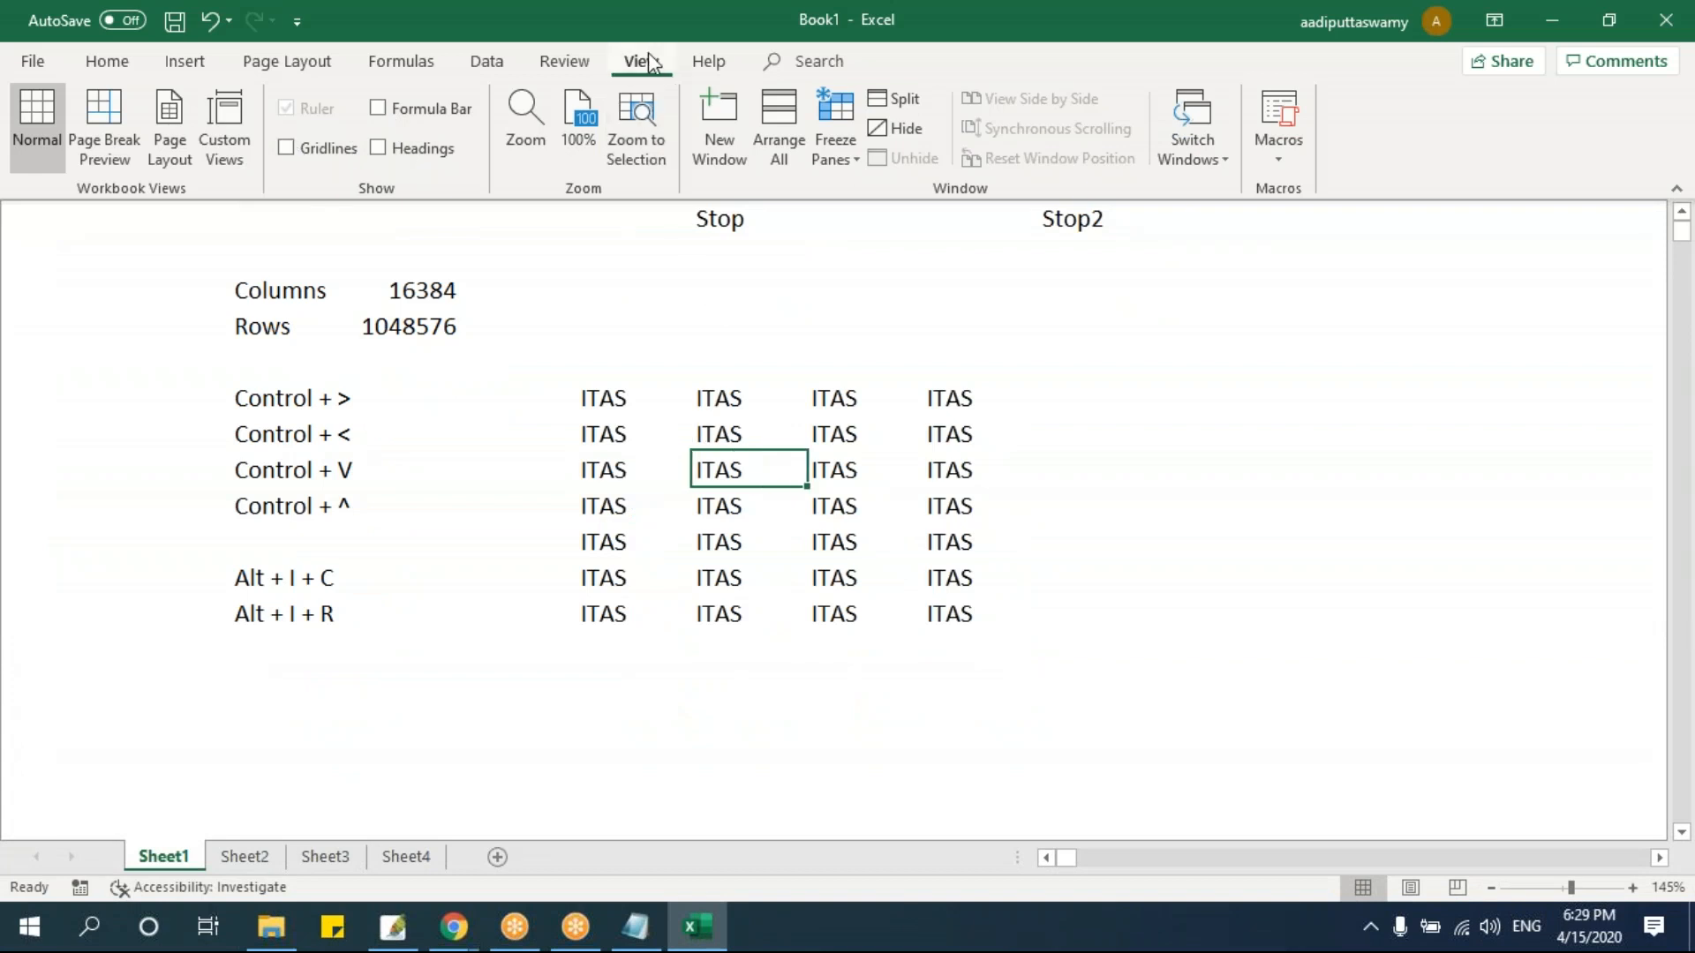
left_click(380, 110)
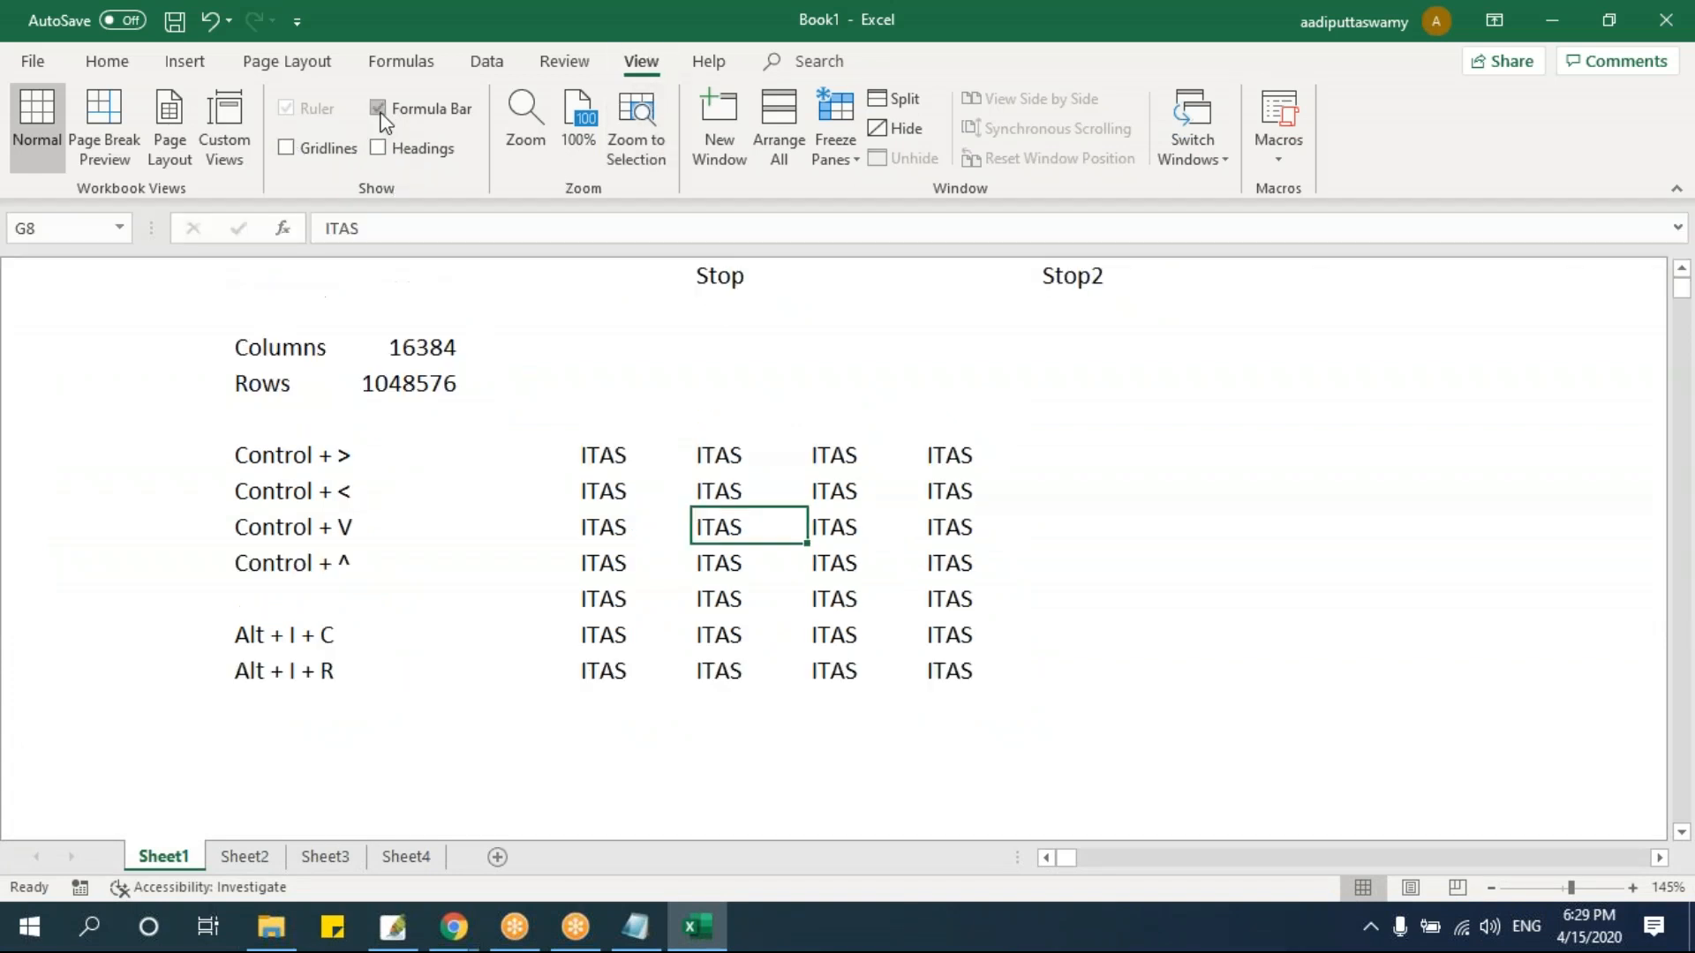
left_click(379, 149)
left_click(287, 148)
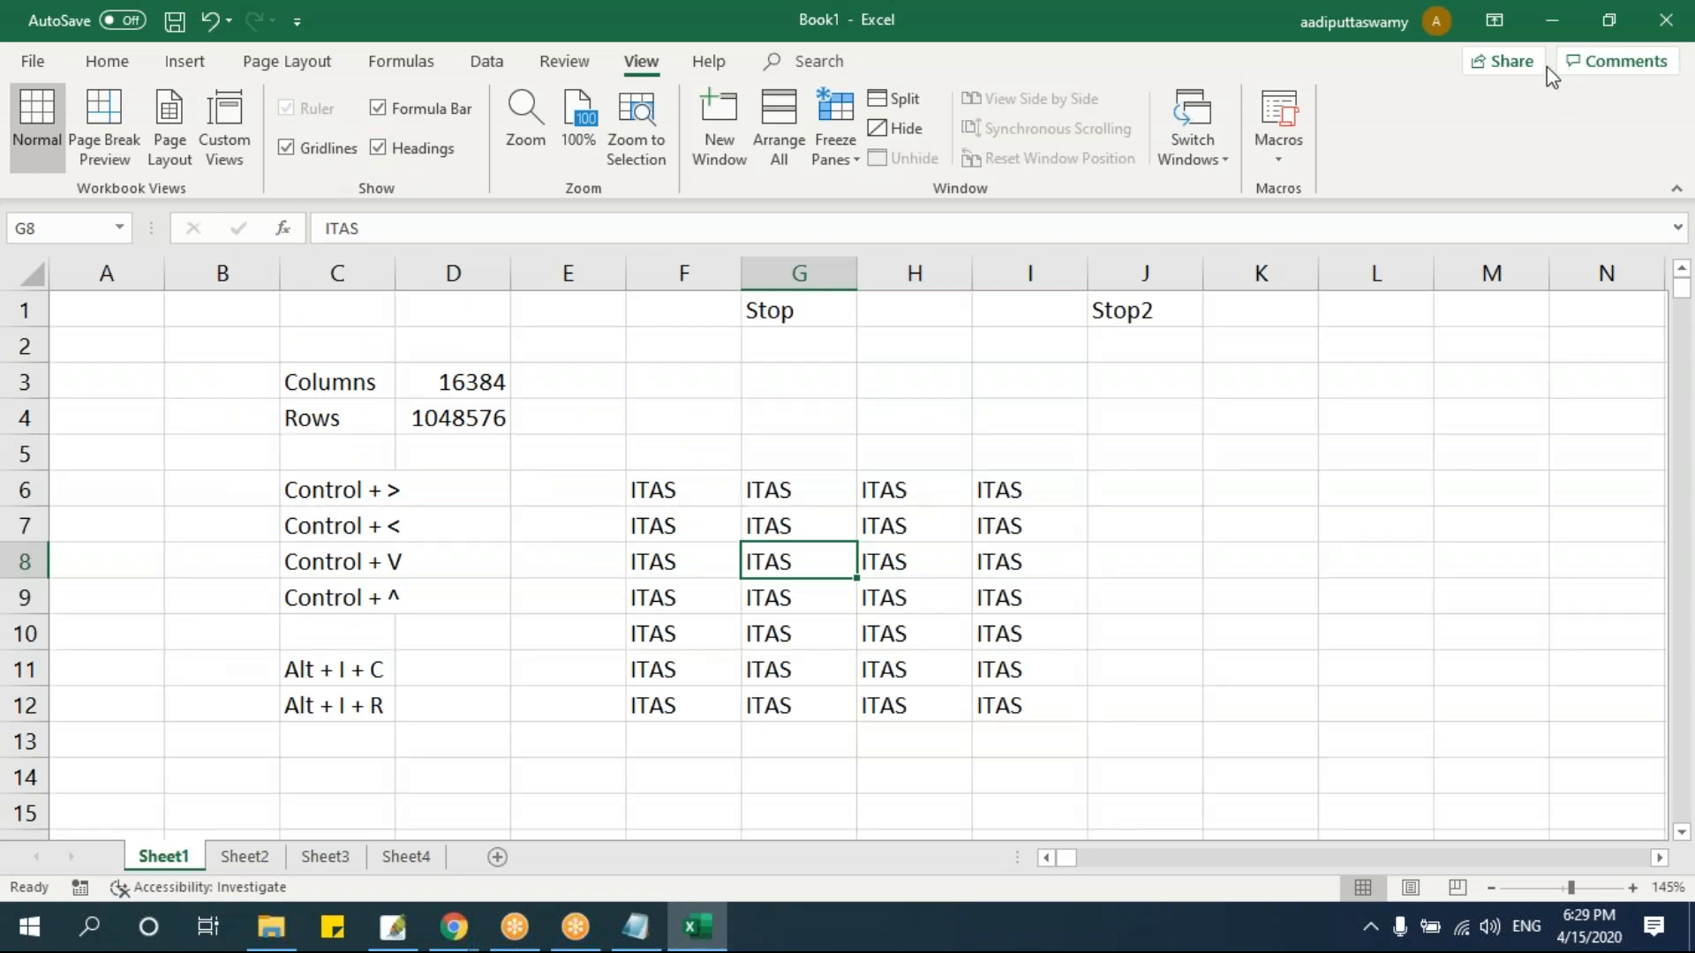
- Review the ribbon display options and set the ribbon to Auto-hide Ribbon
left_click(1501, 242)
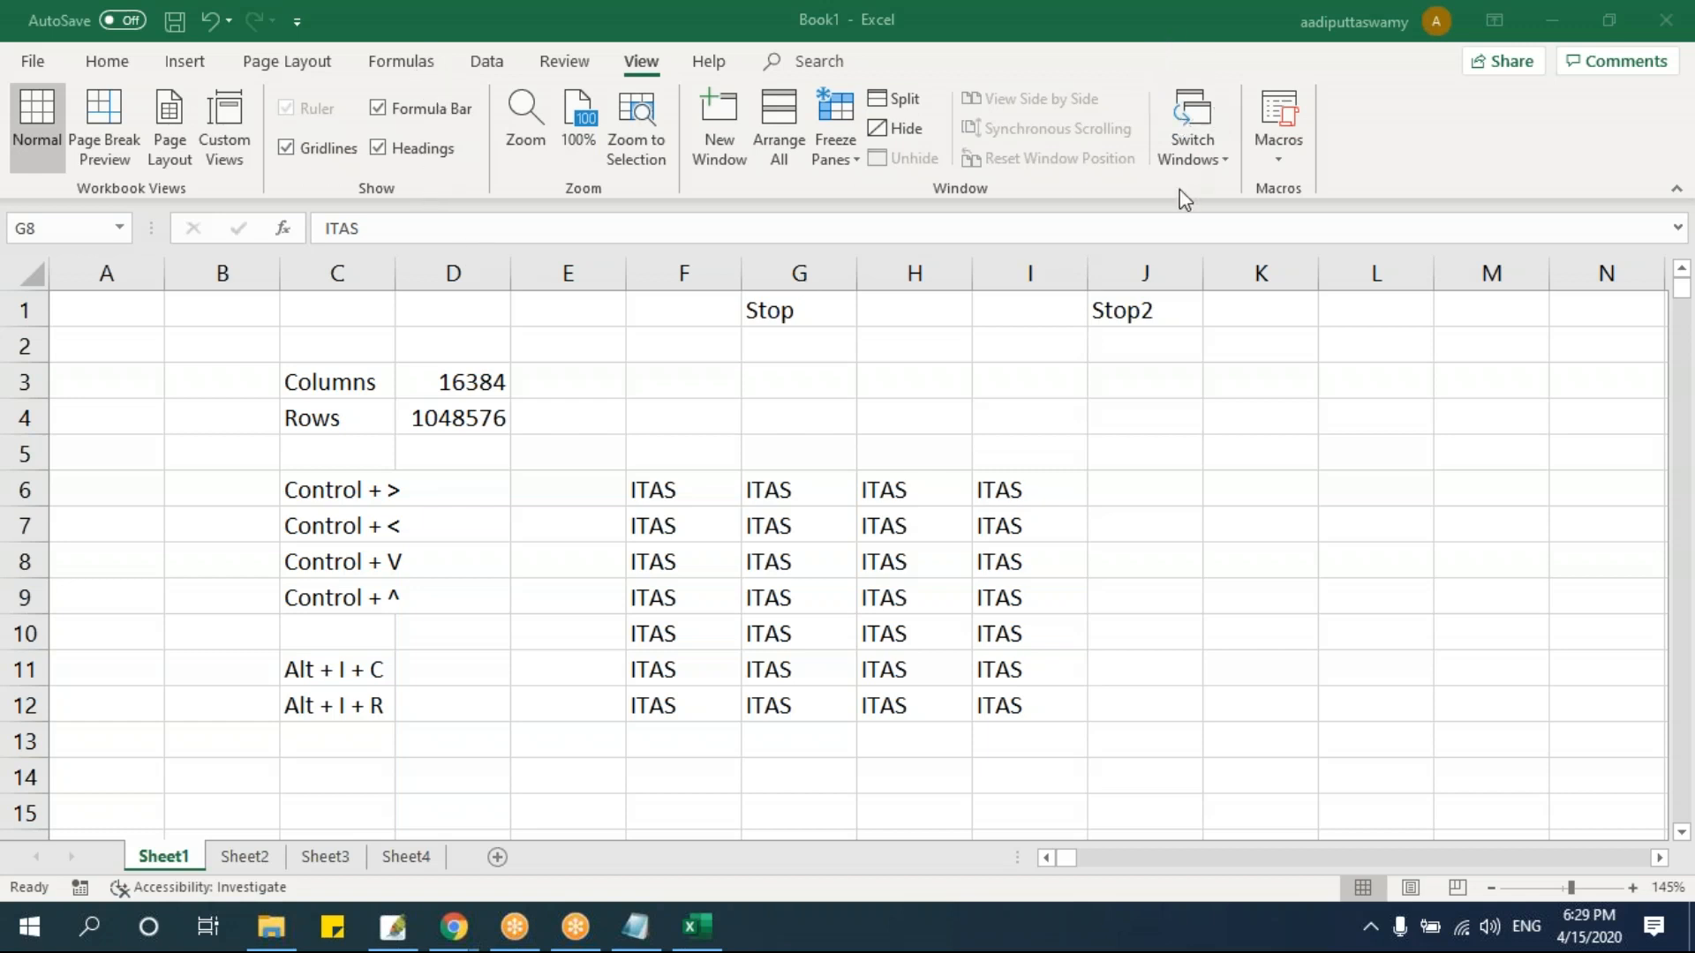
left_click(1095, 63)
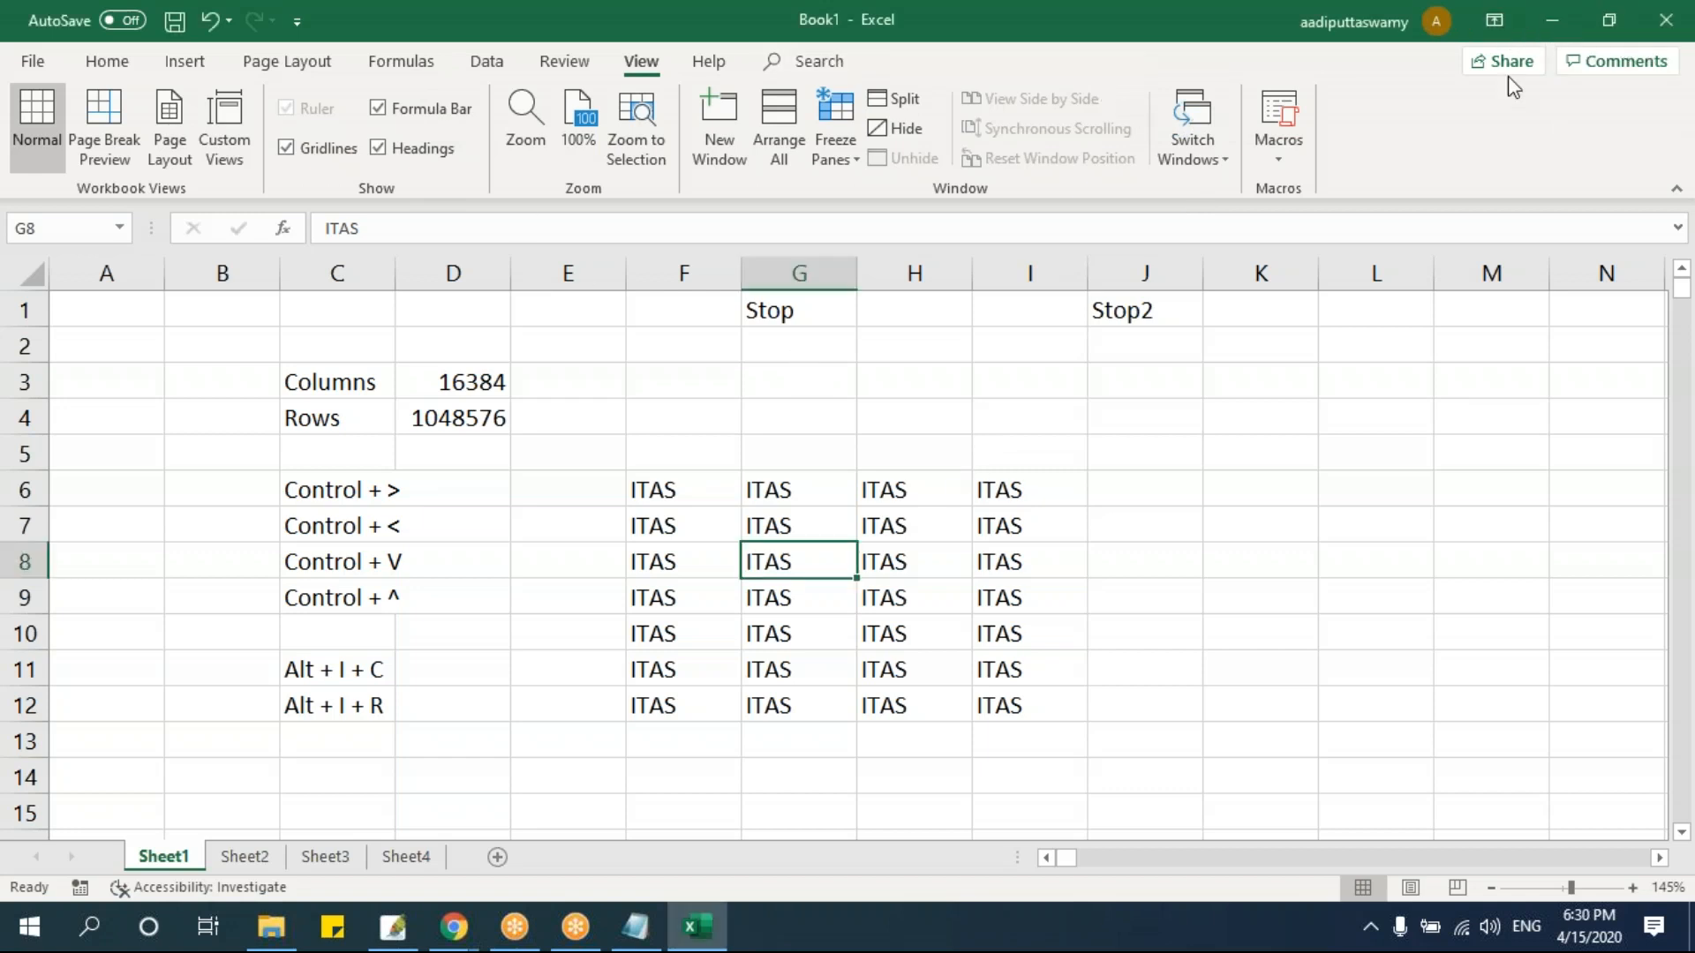
left_click(1494, 24)
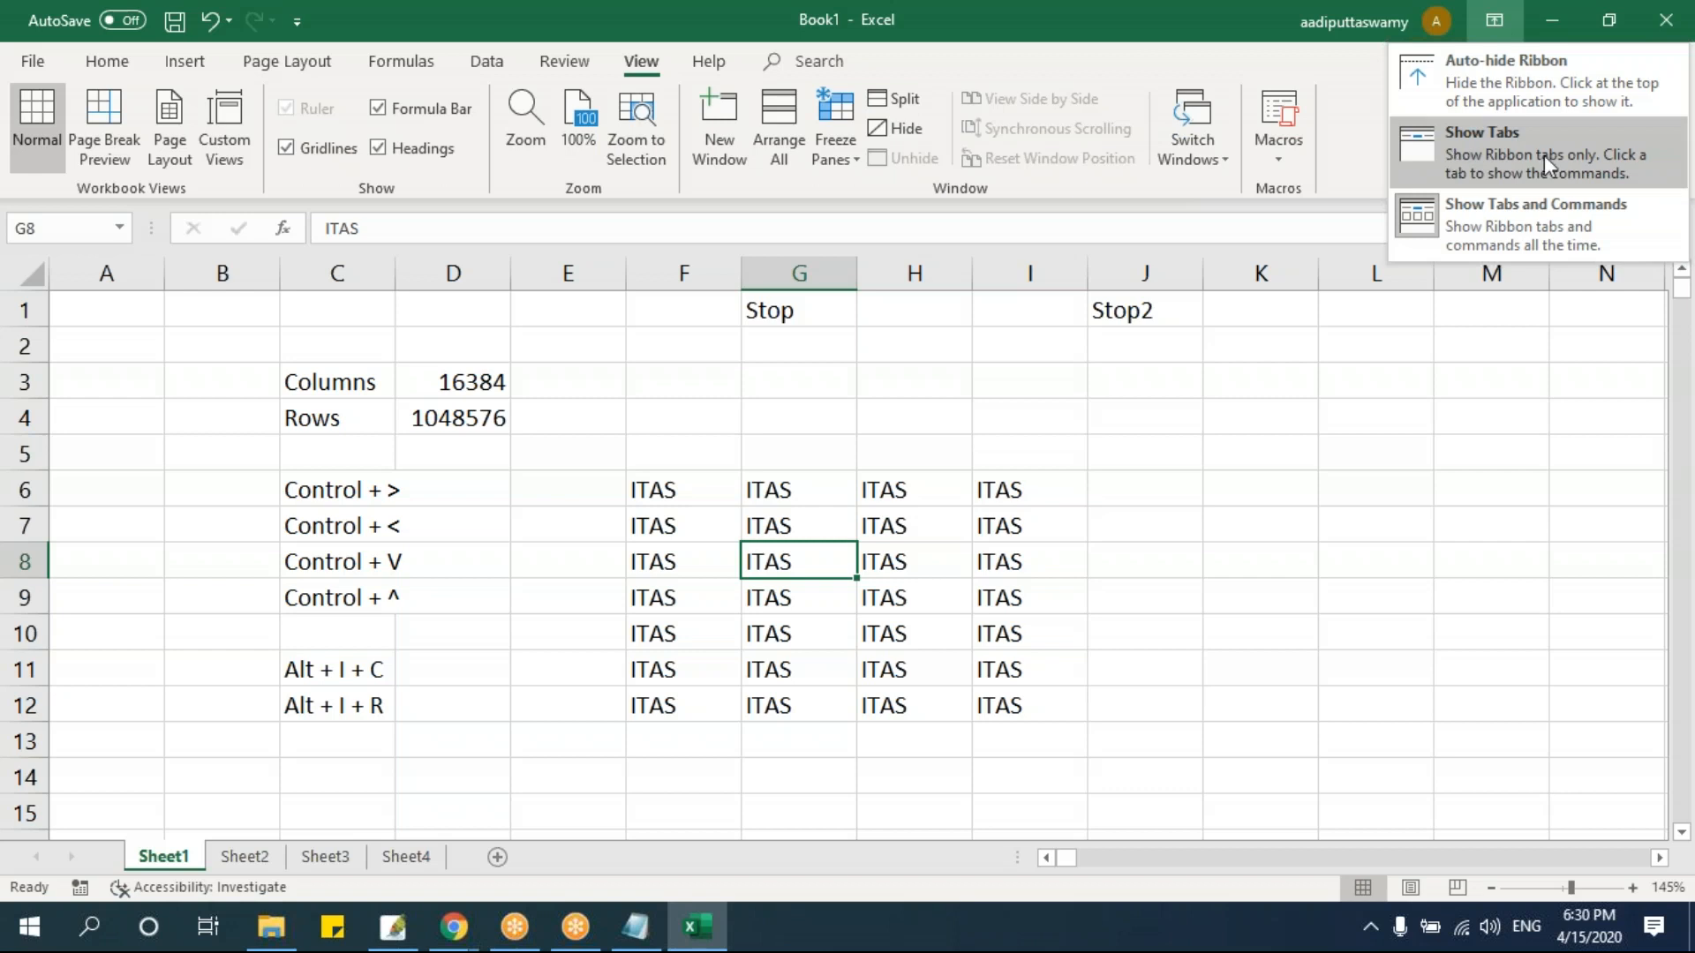
left_click(1576, 224)
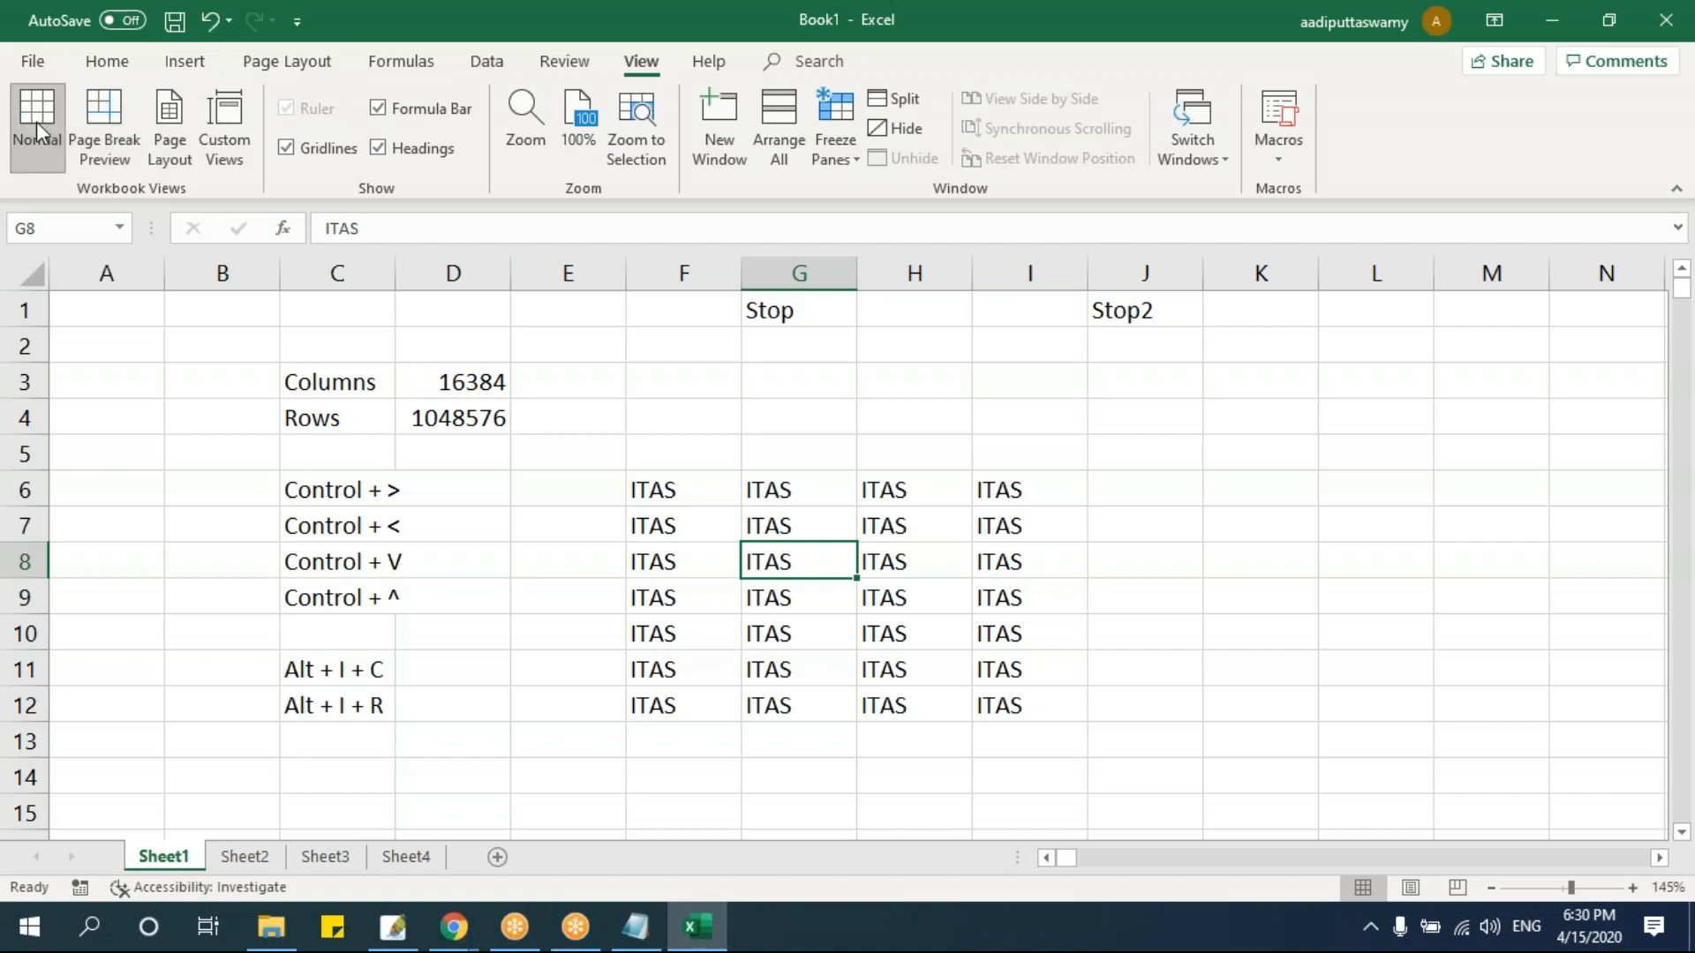
left_click(1497, 21)
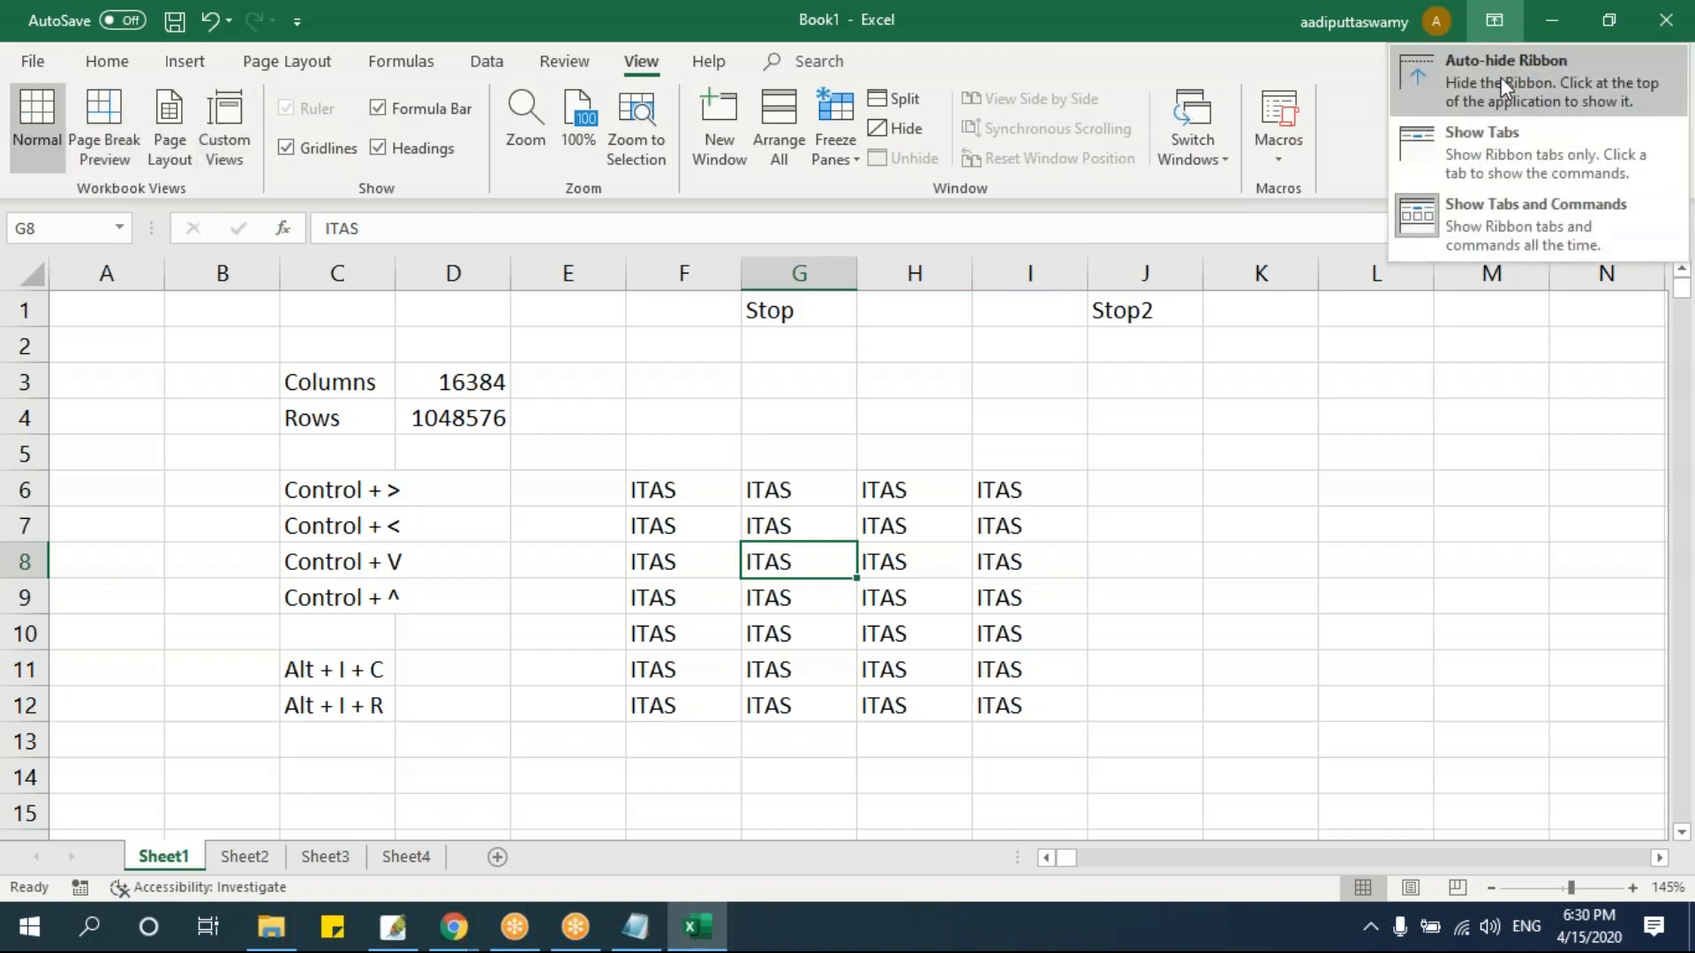
left_click(1501, 77)
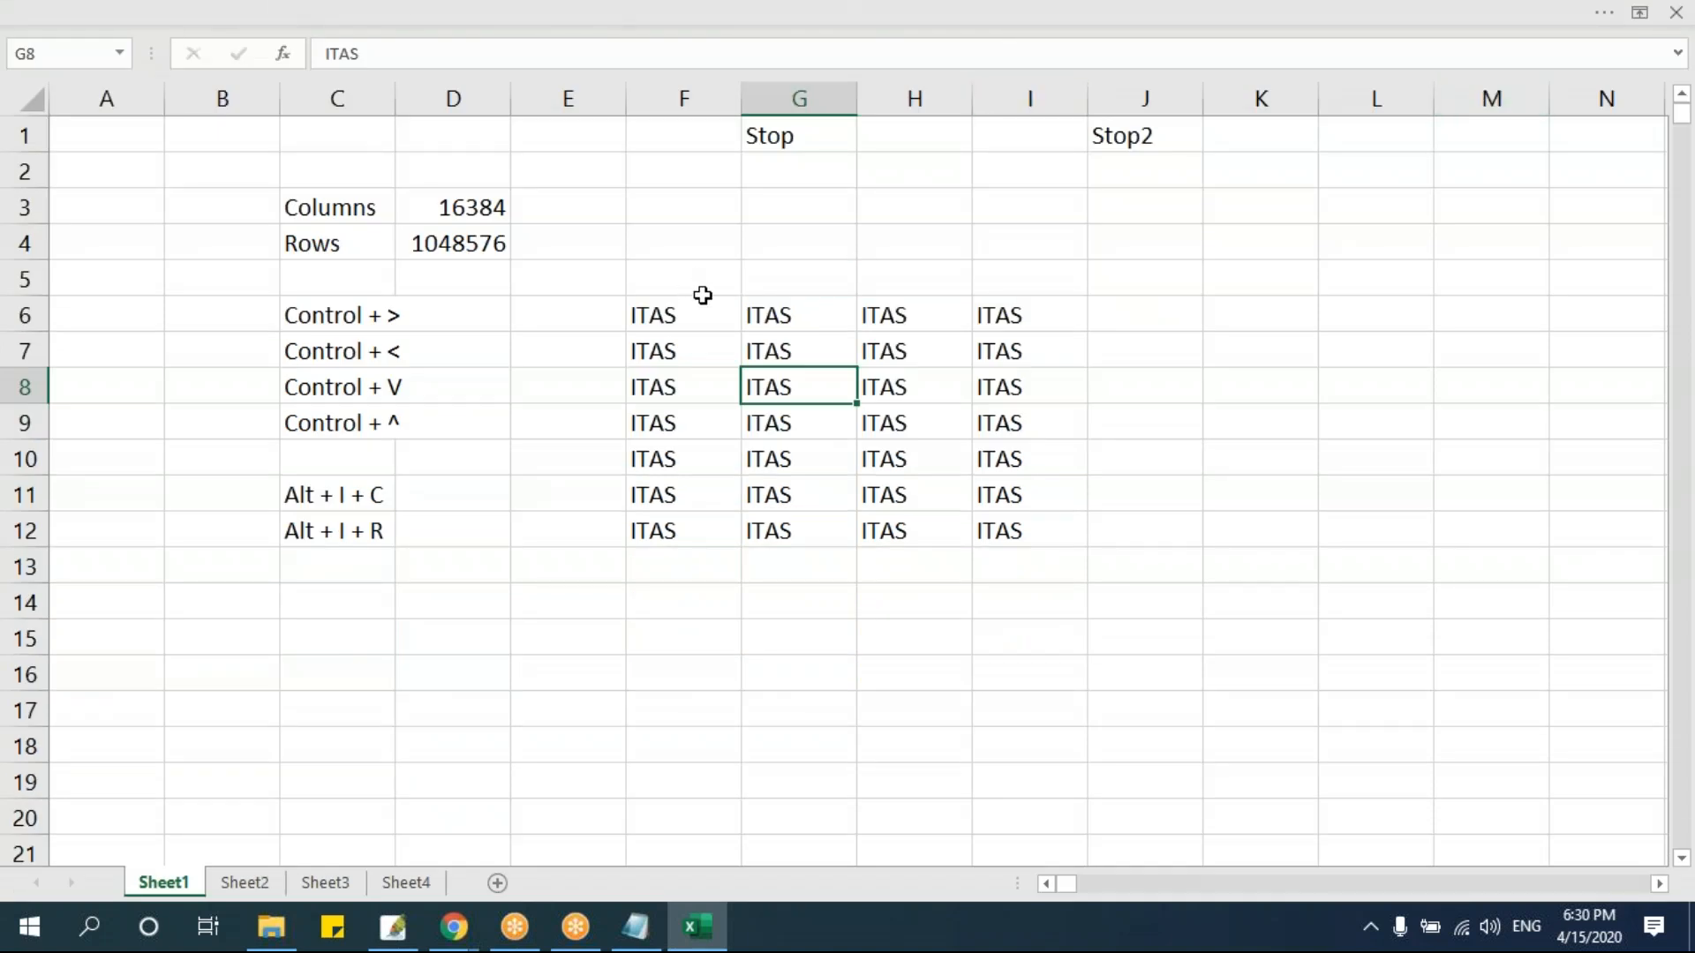
- Switch the ribbon display to Show Tabs and back to Show Tabs and Commands
left_click(1642, 14)
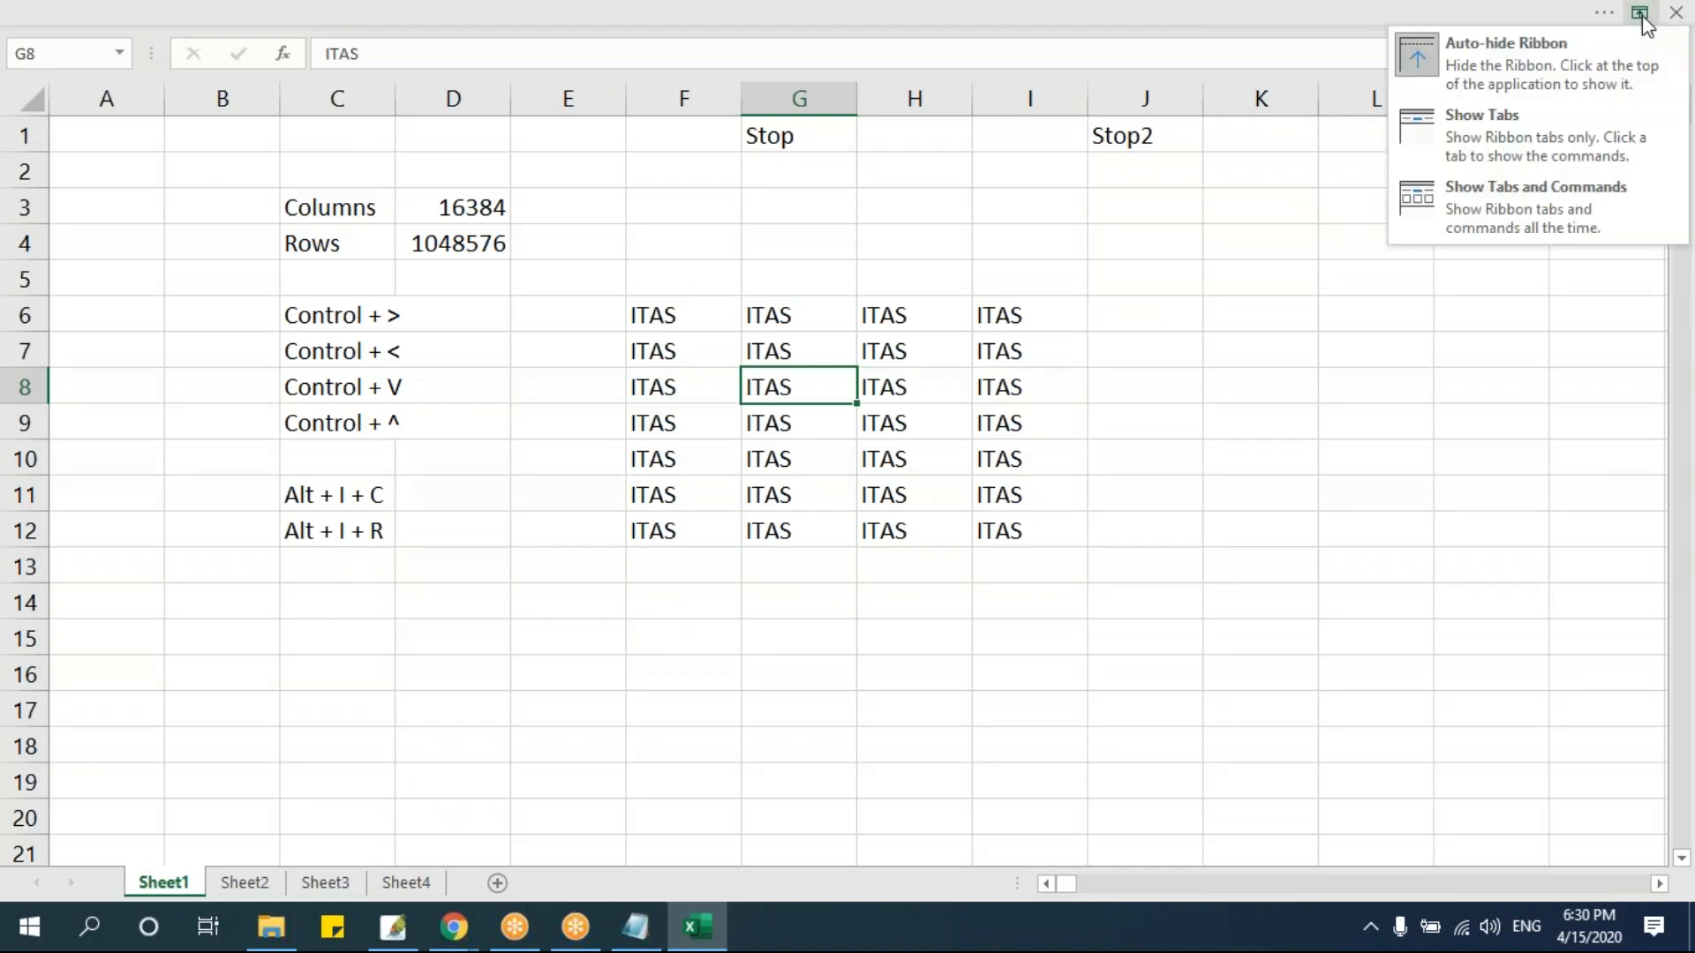
left_click(1520, 134)
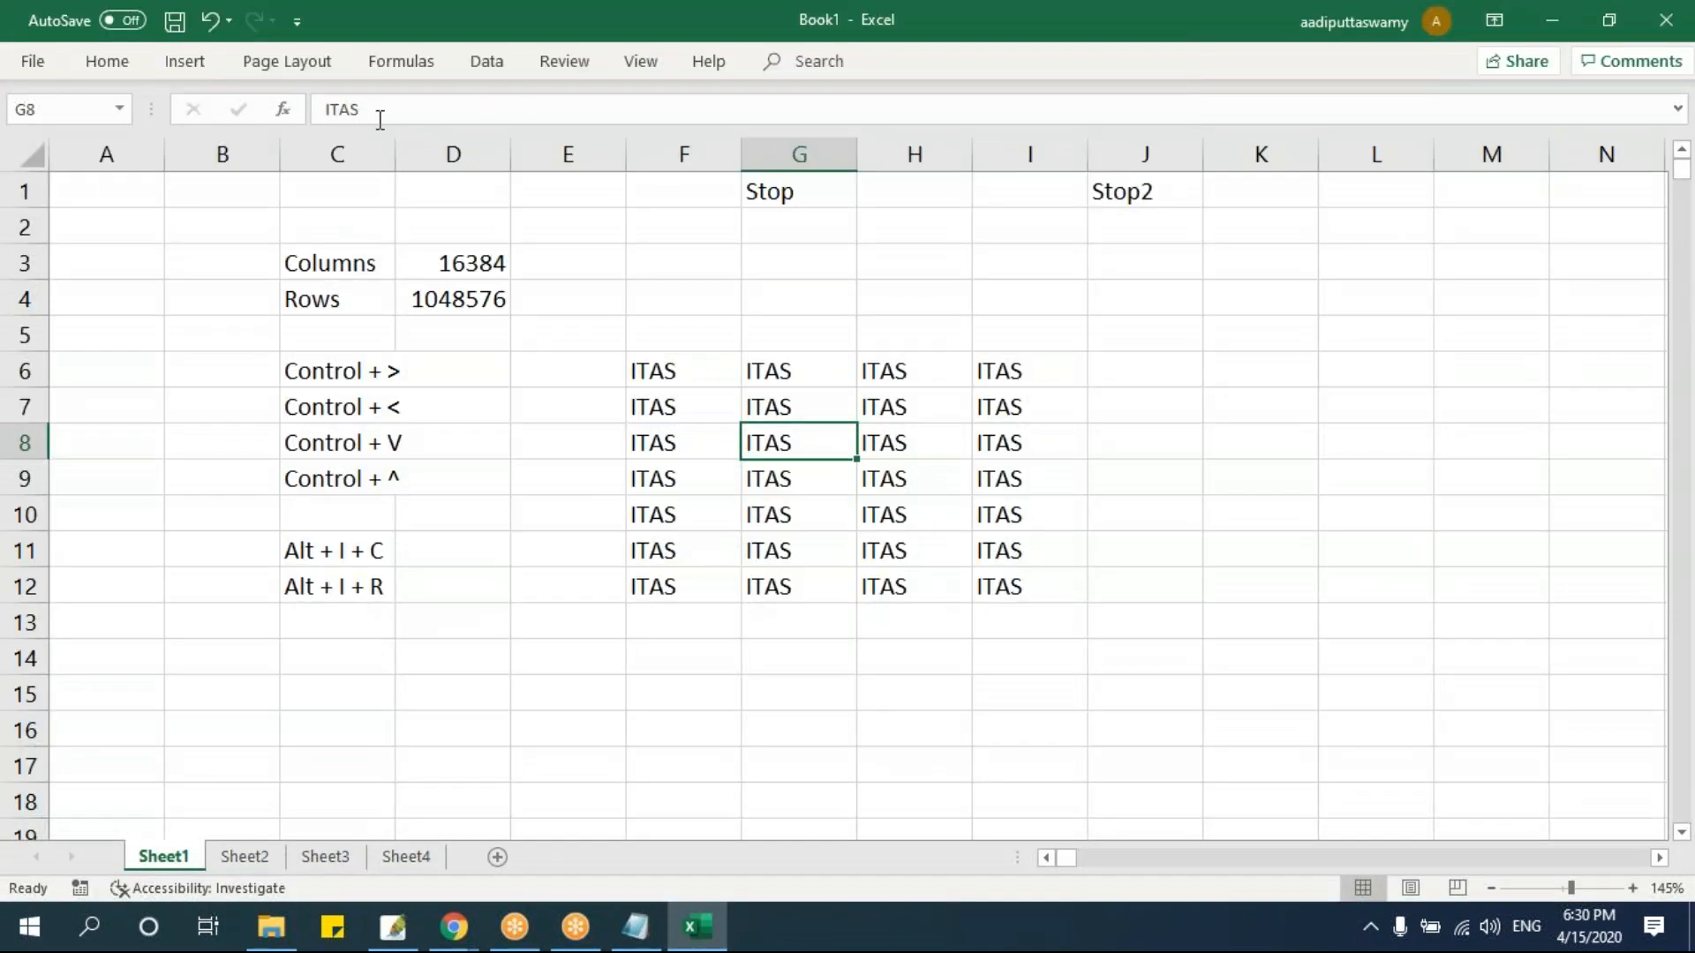
left_click(1508, 30)
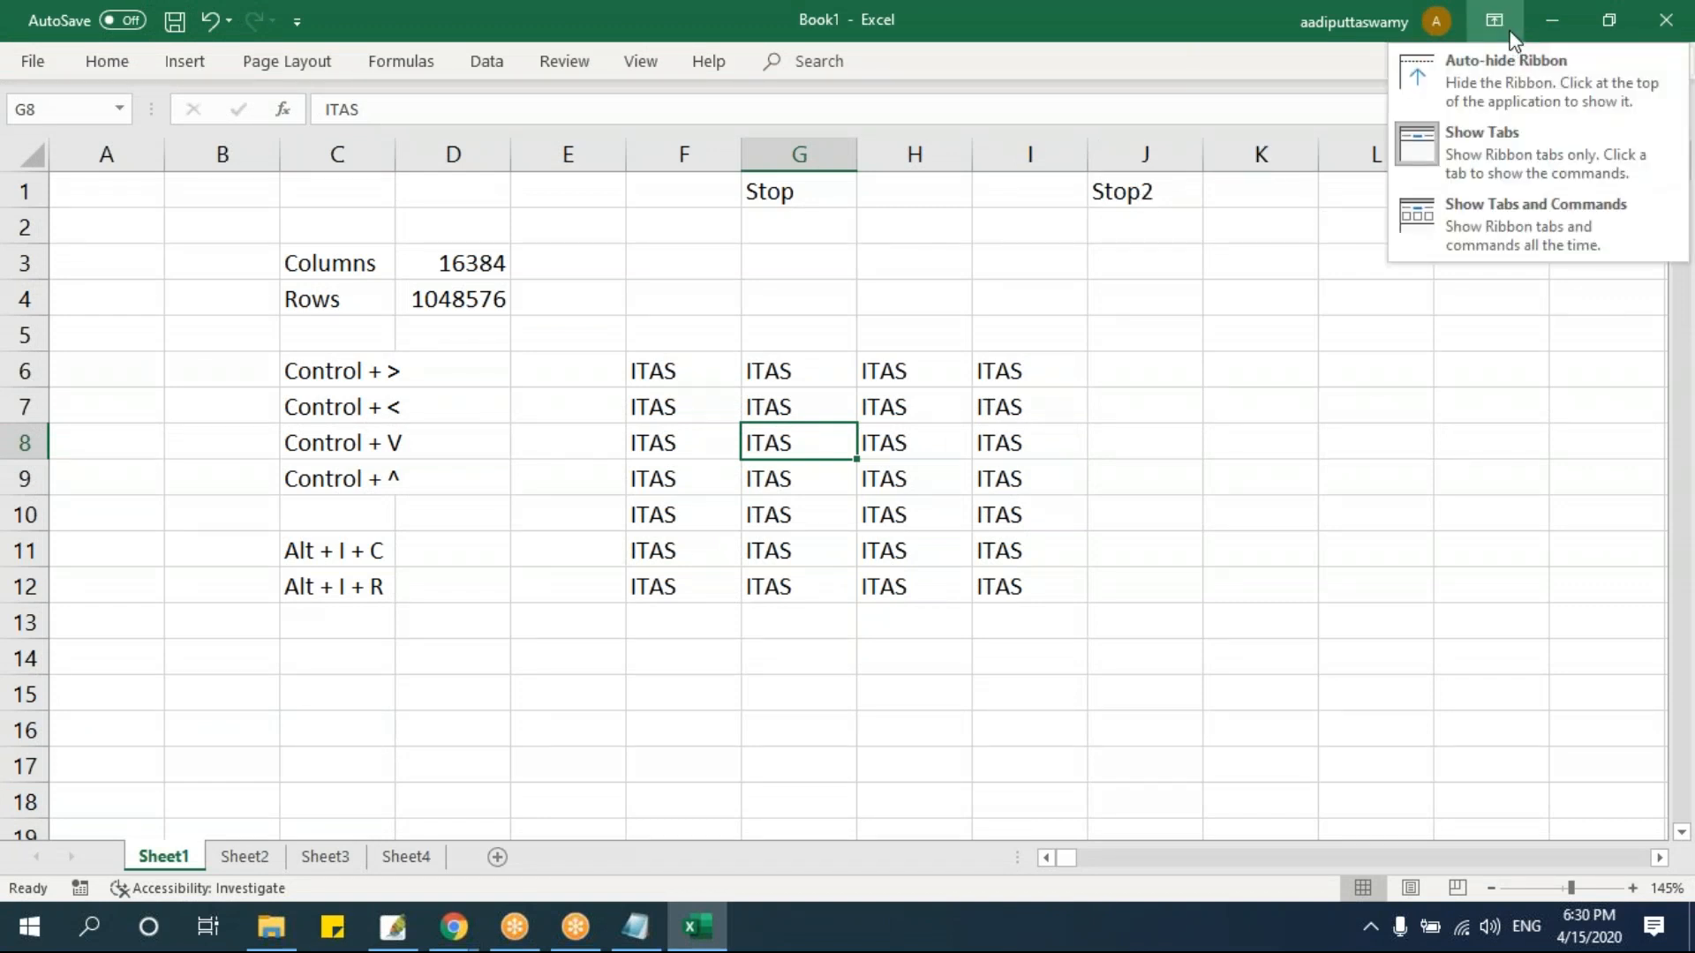
left_click(1529, 219)
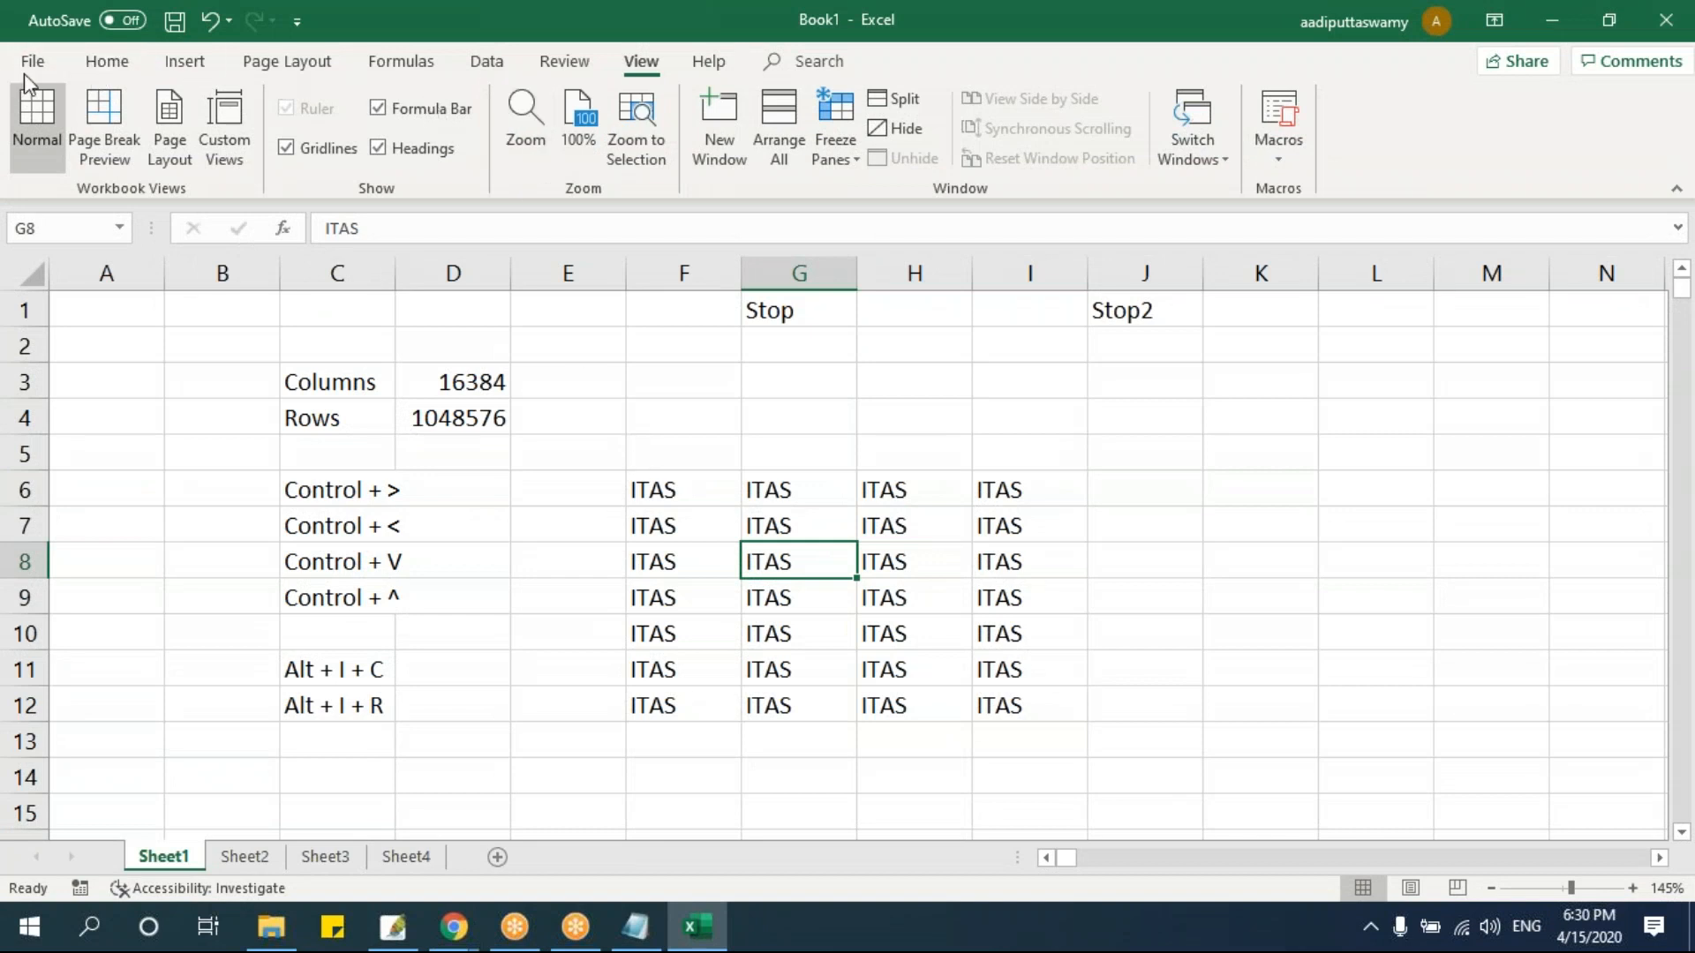
- Collapse the ribbon to its tab names and expand it again permanently with the Formulas commands shown
left_click(413, 65)
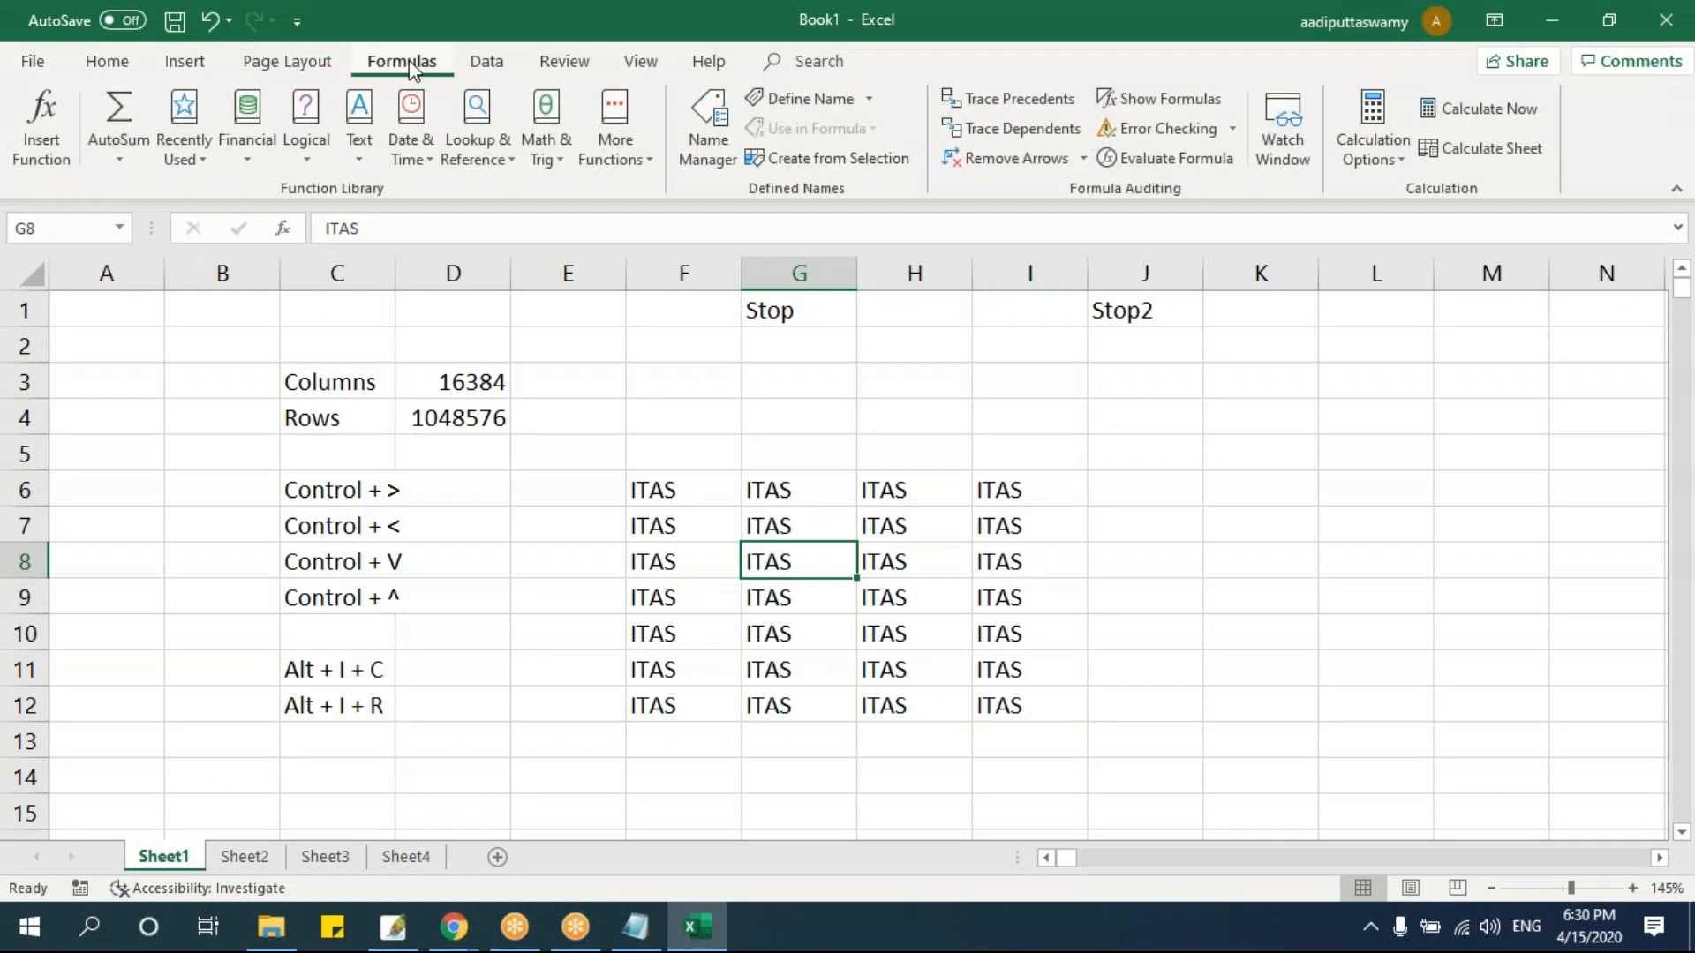
double_click(410, 64)
left_click(494, 401)
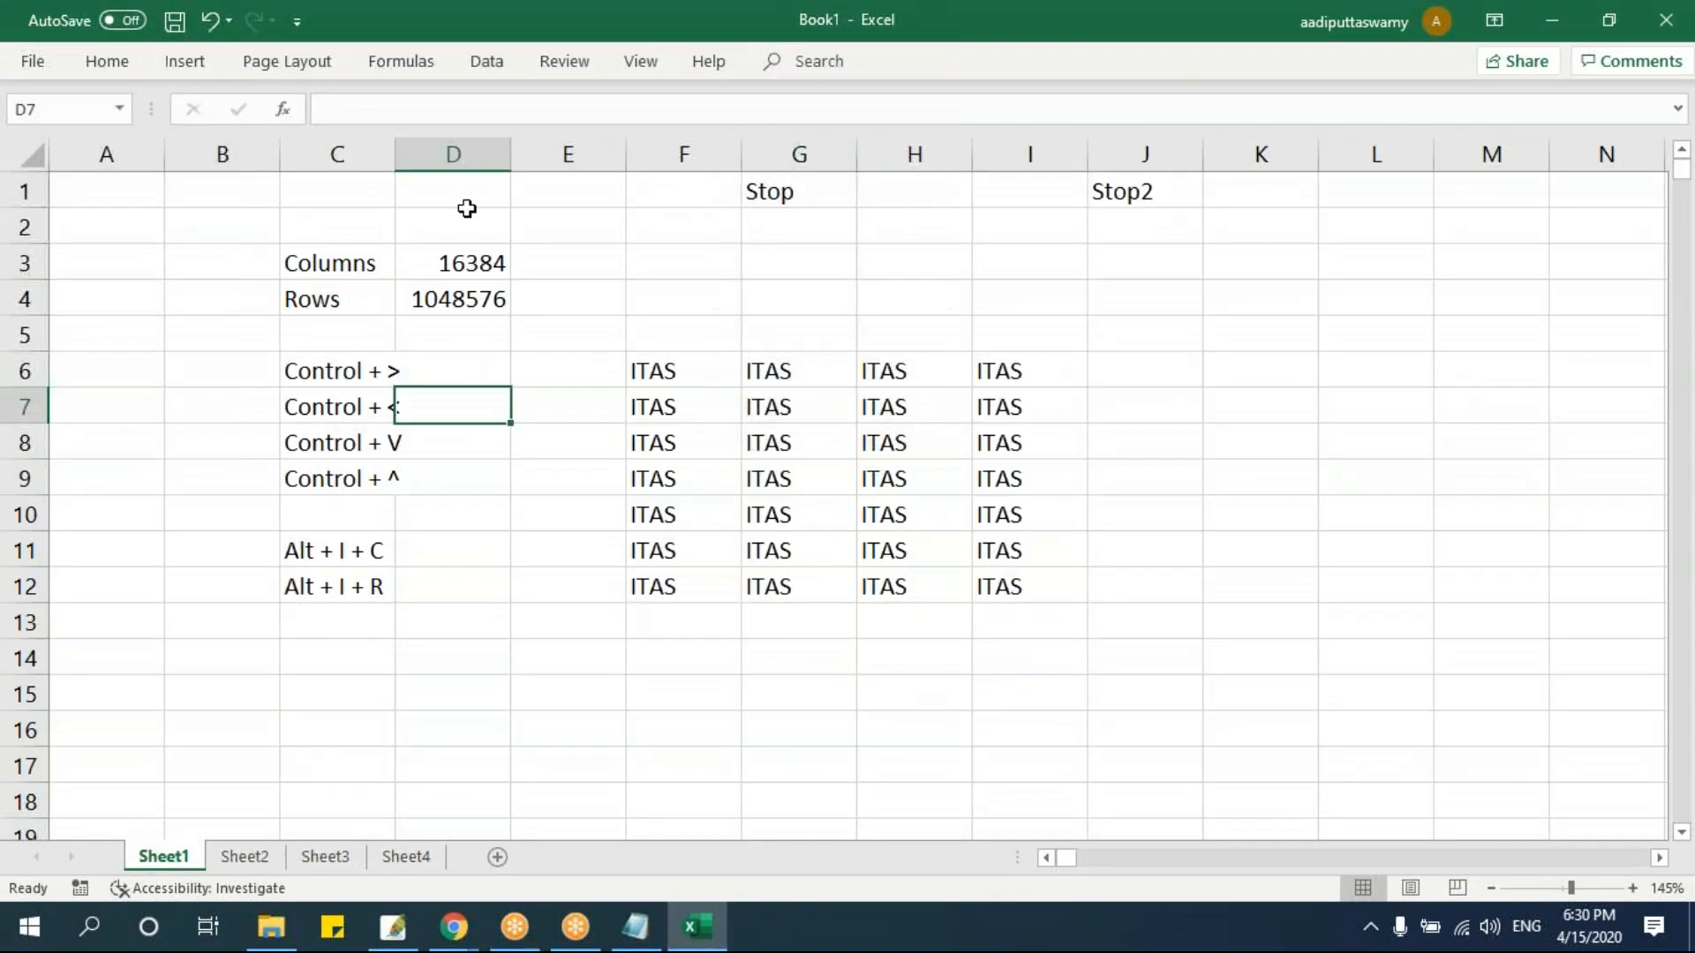
left_click(416, 65)
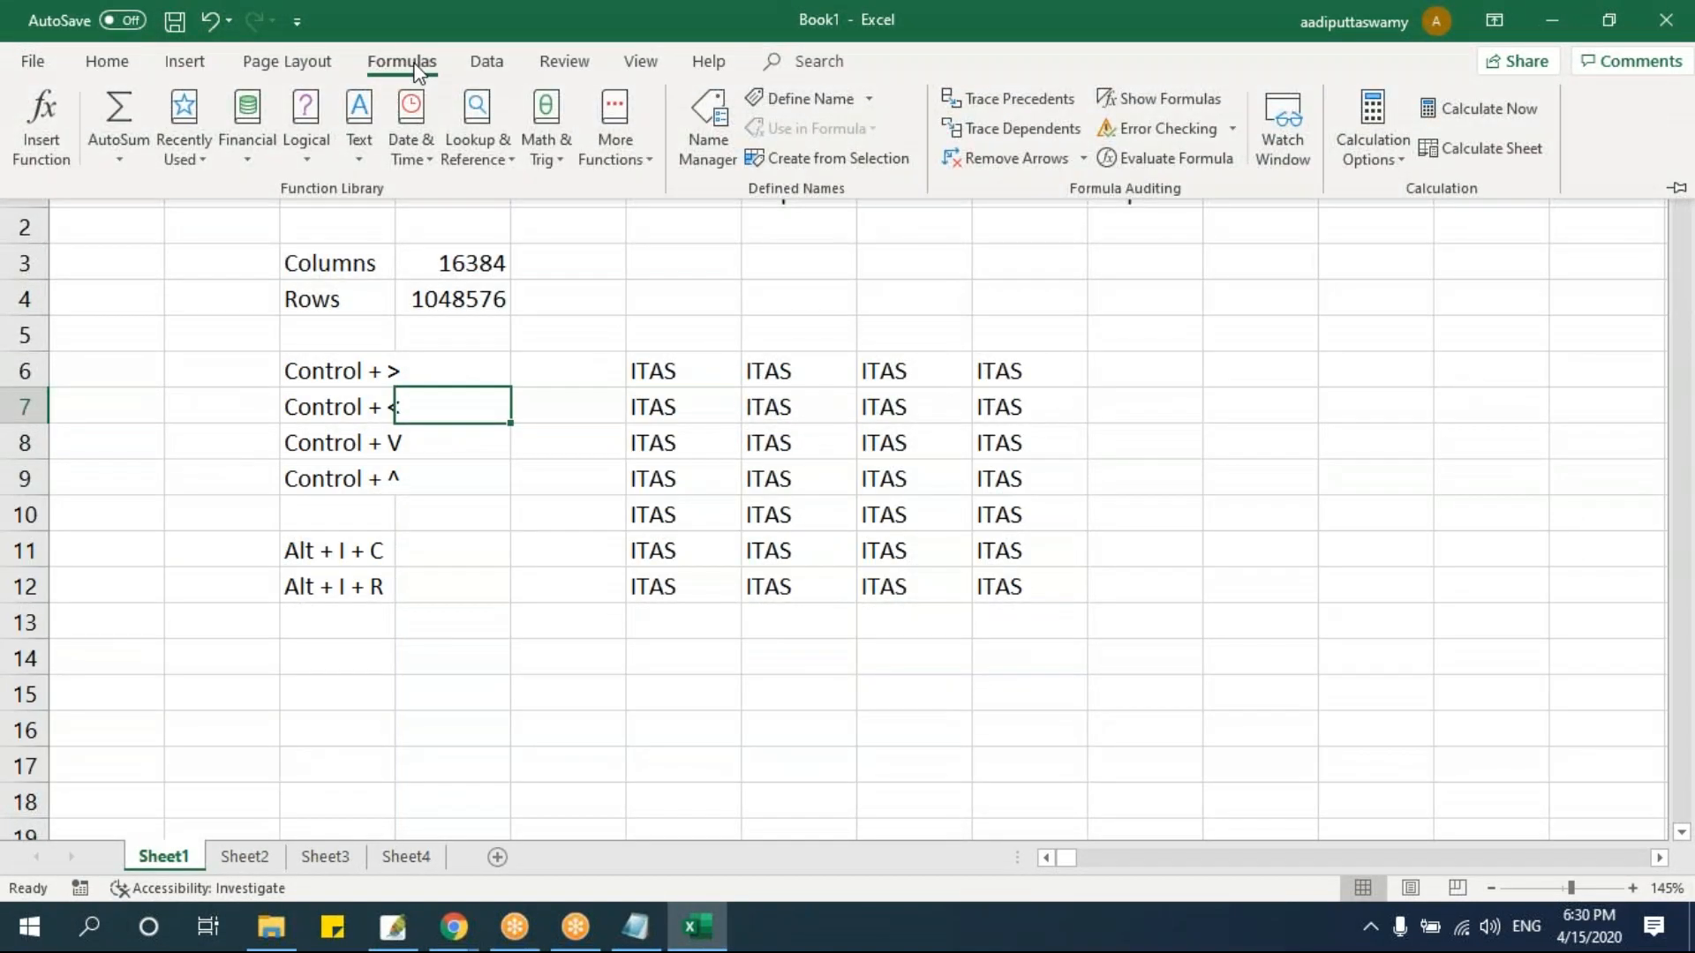
left_click(416, 67)
double_click(418, 67)
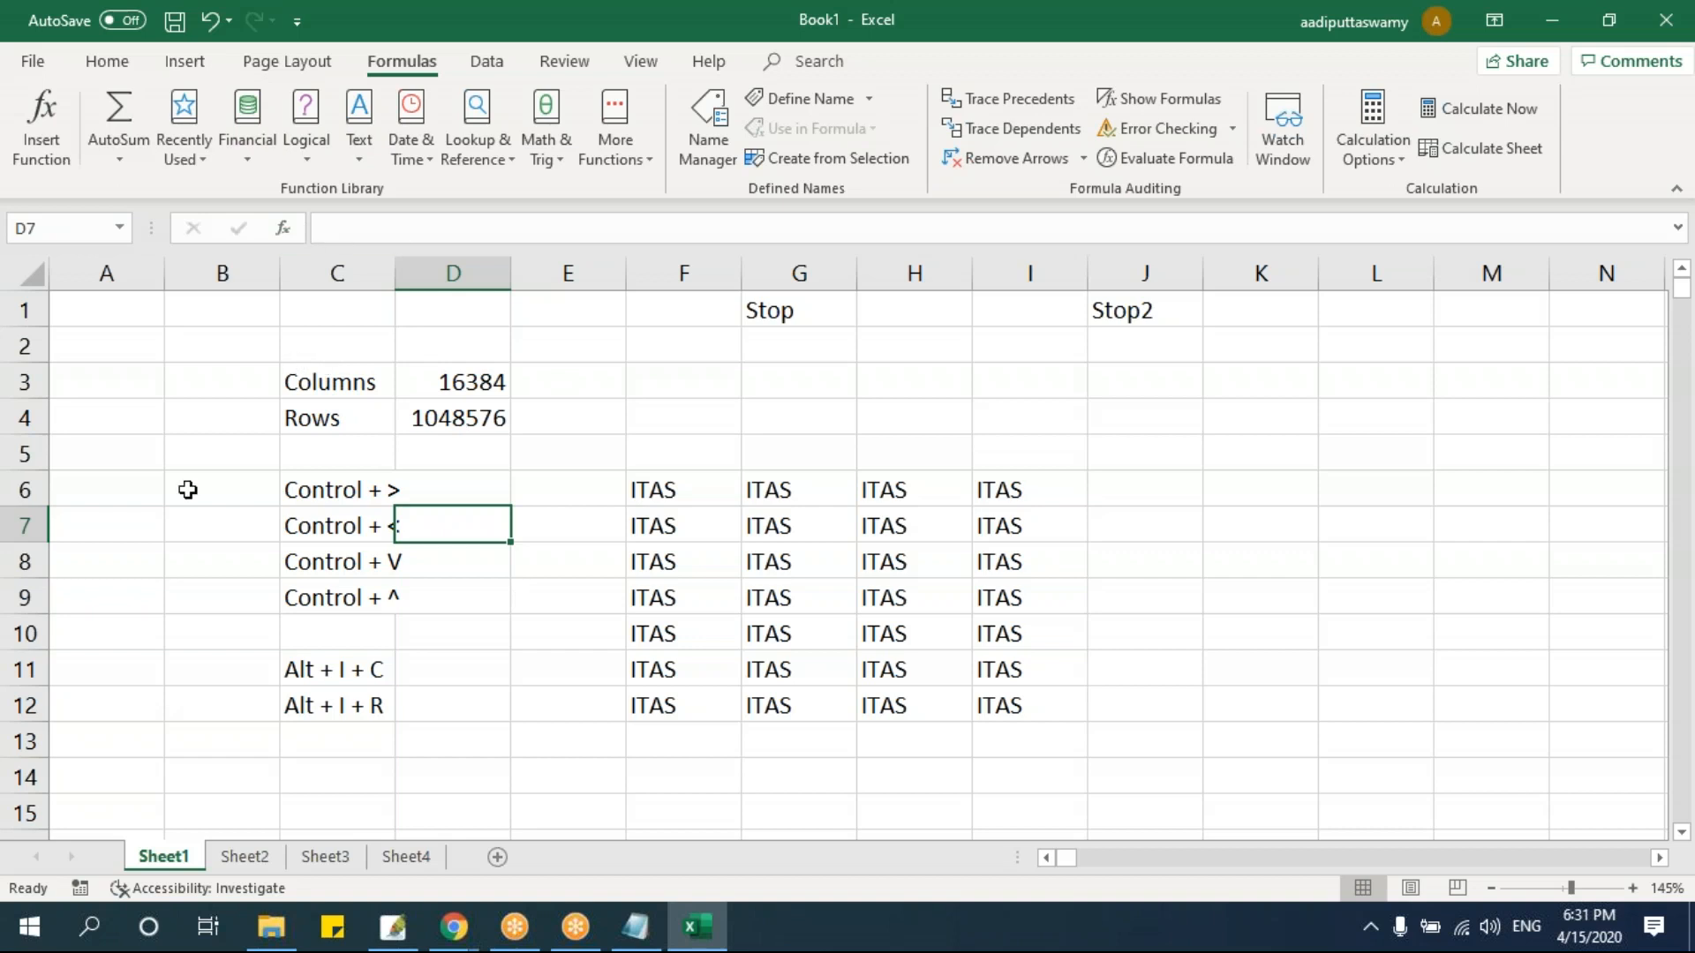
- Set the ribbon to Show Tabs and hide the formula bar and the headings
left_click(1494, 22)
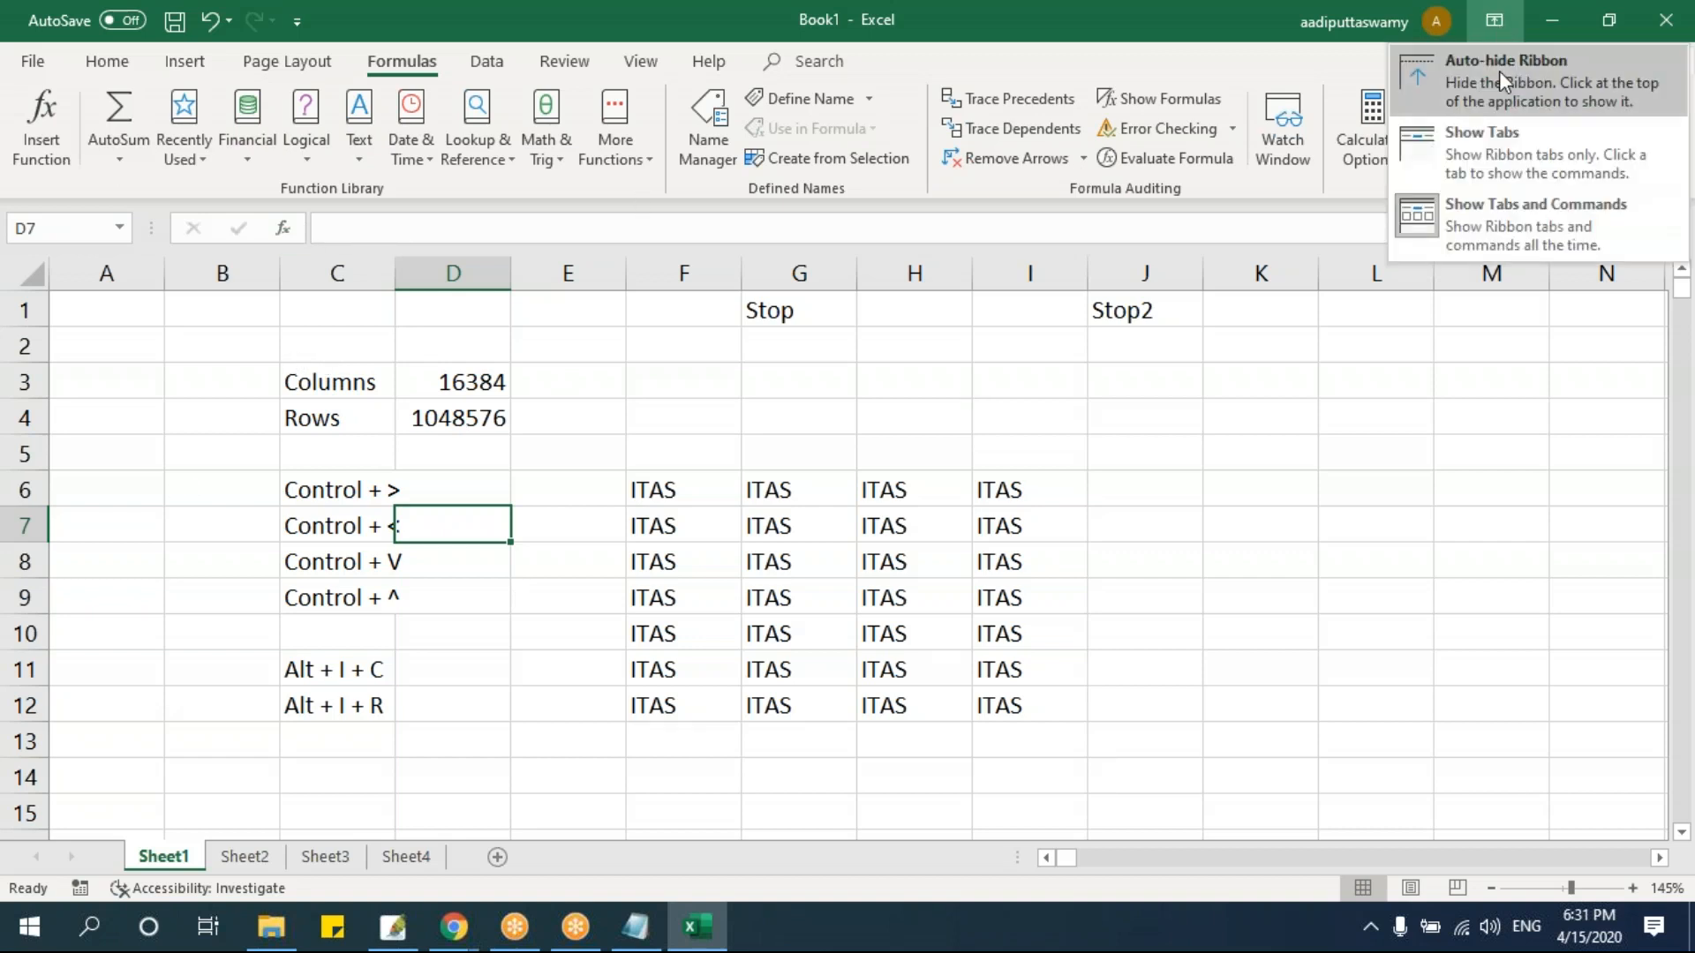
left_click(1500, 146)
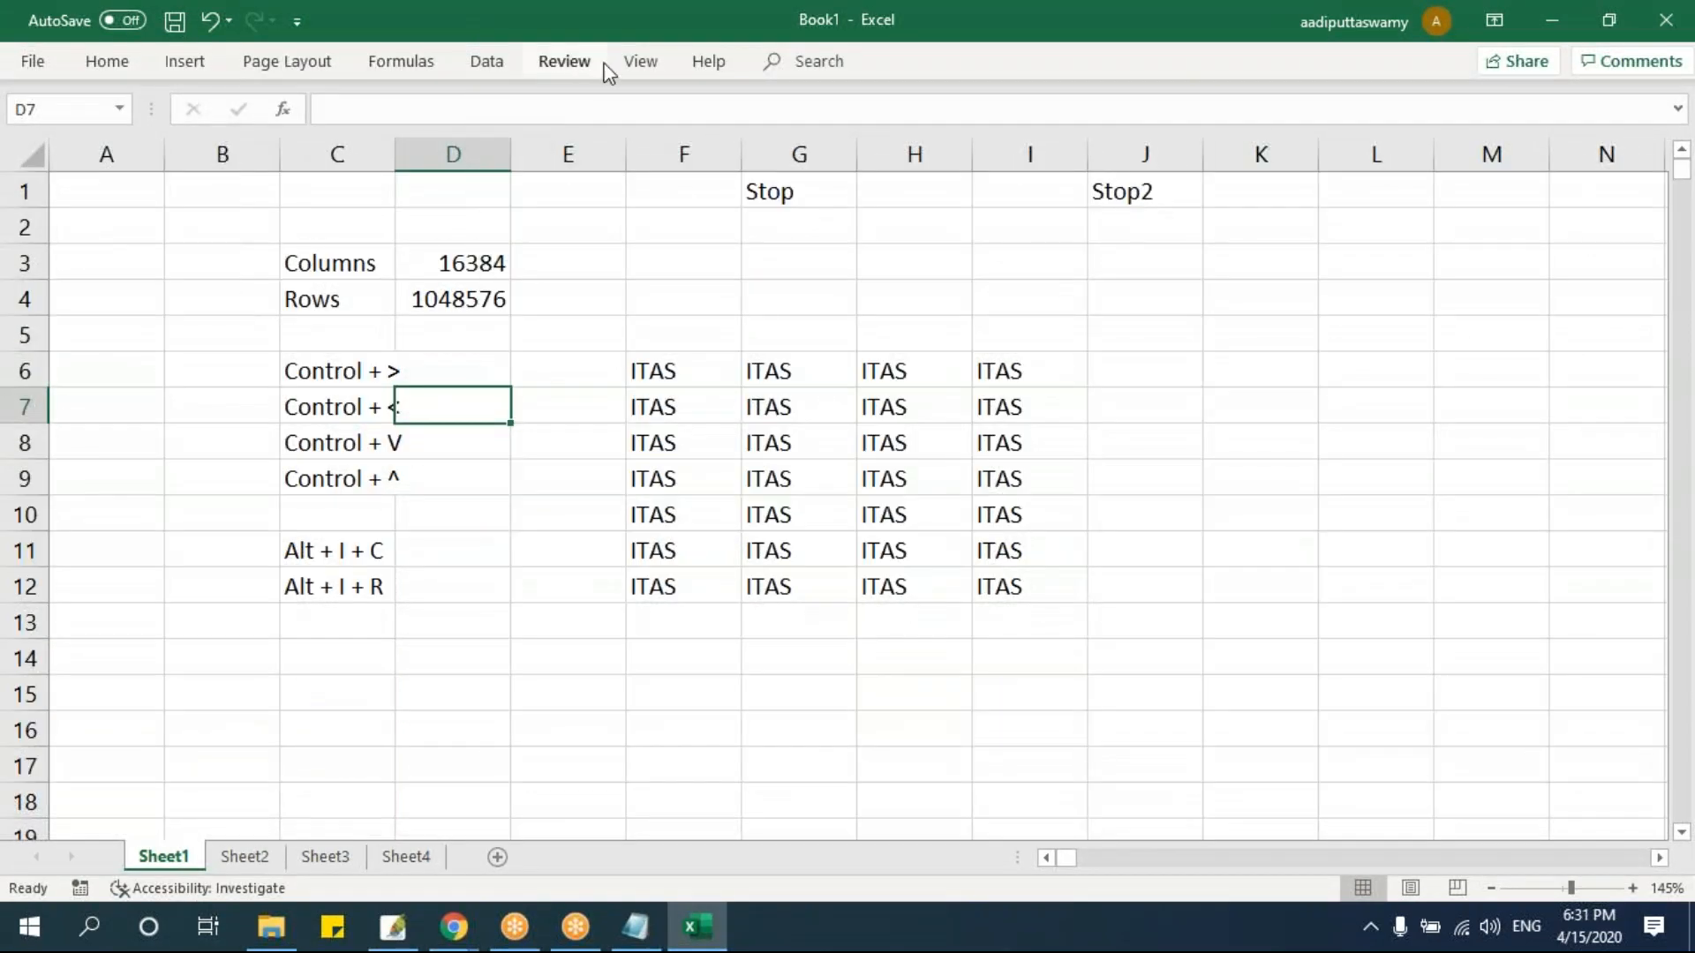
left_click(641, 60)
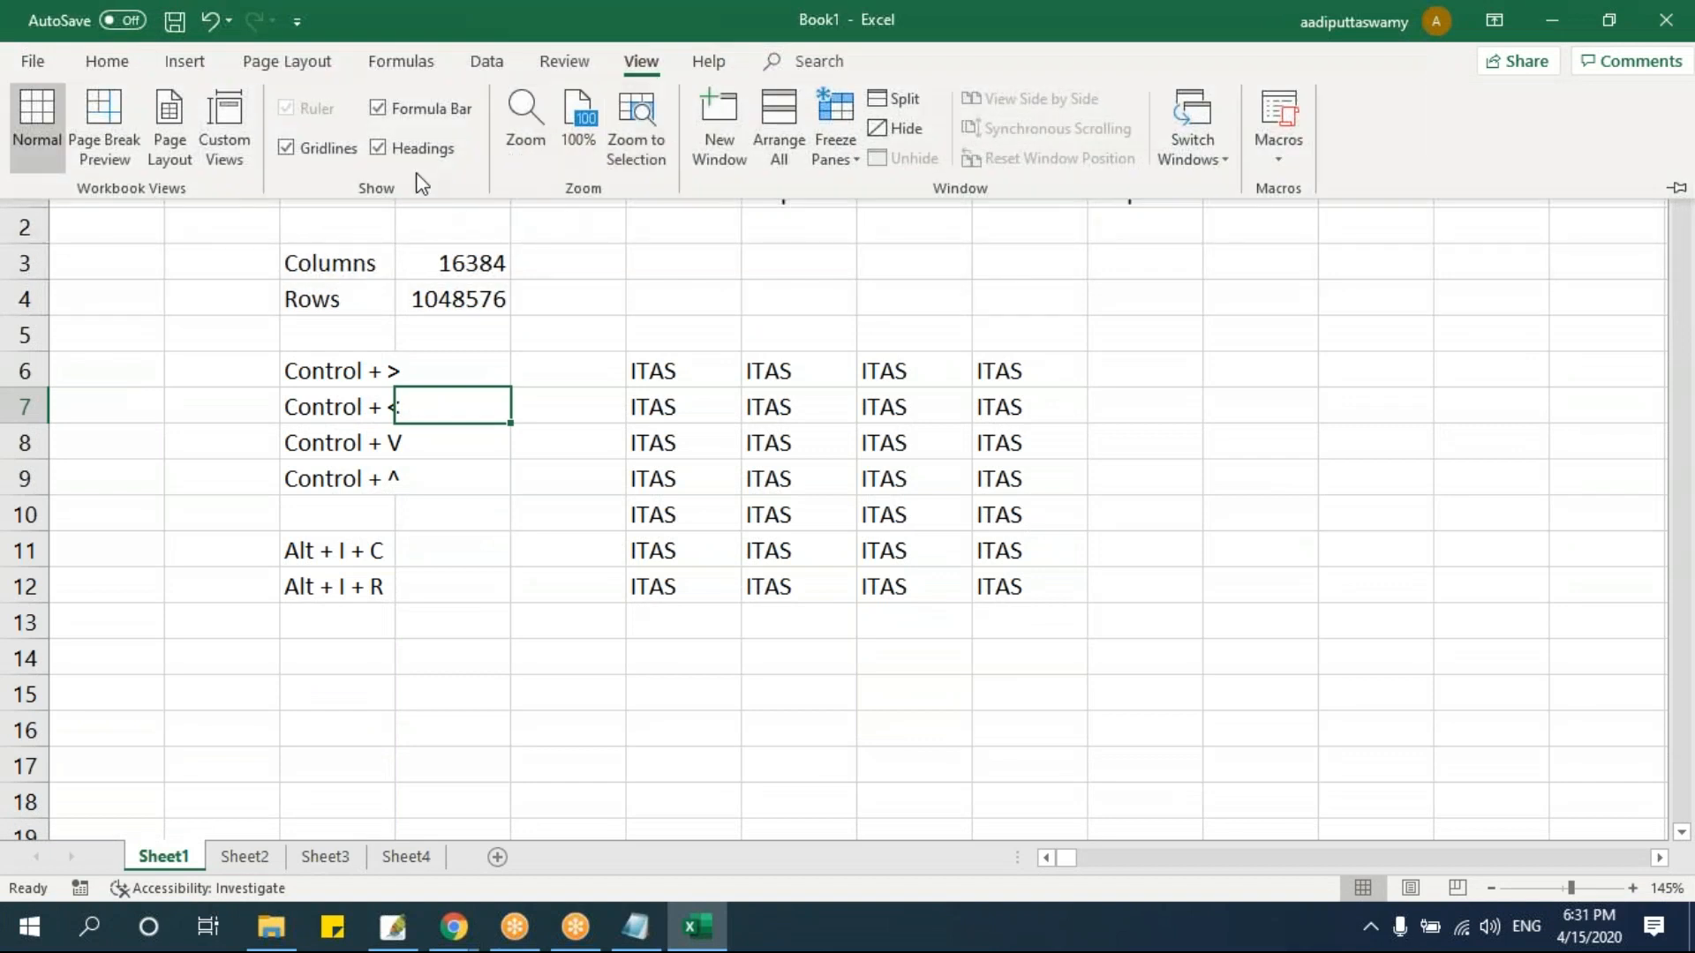
left_click(378, 107)
left_click(377, 148)
left_click(621, 522)
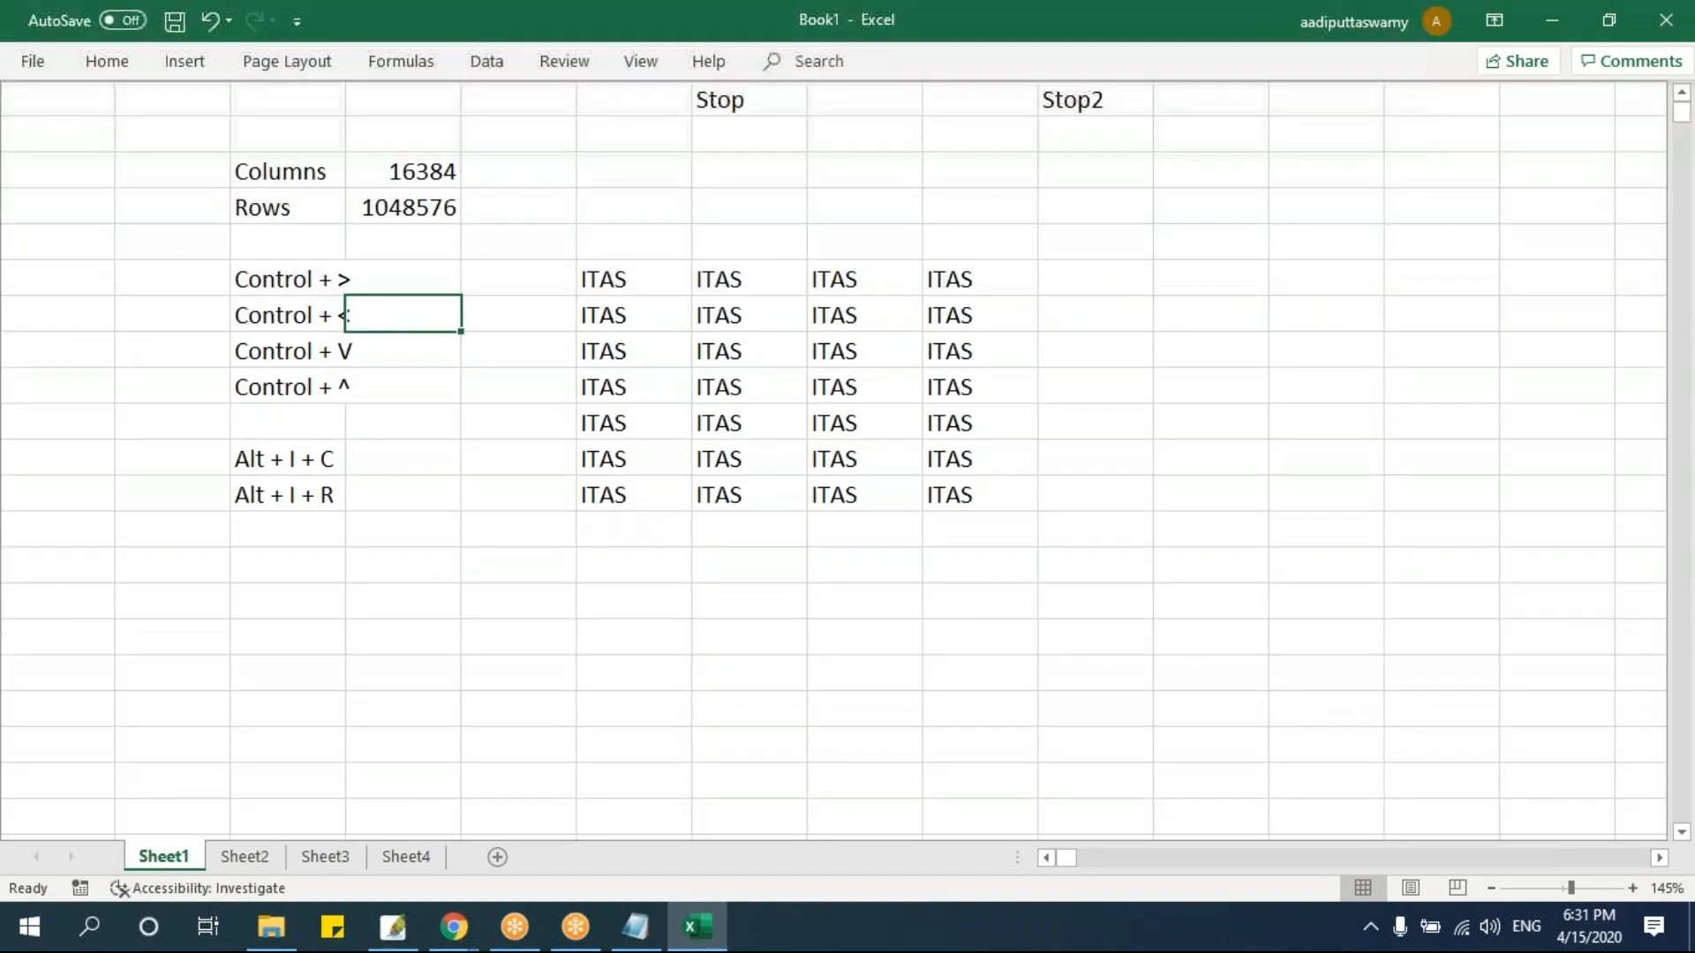
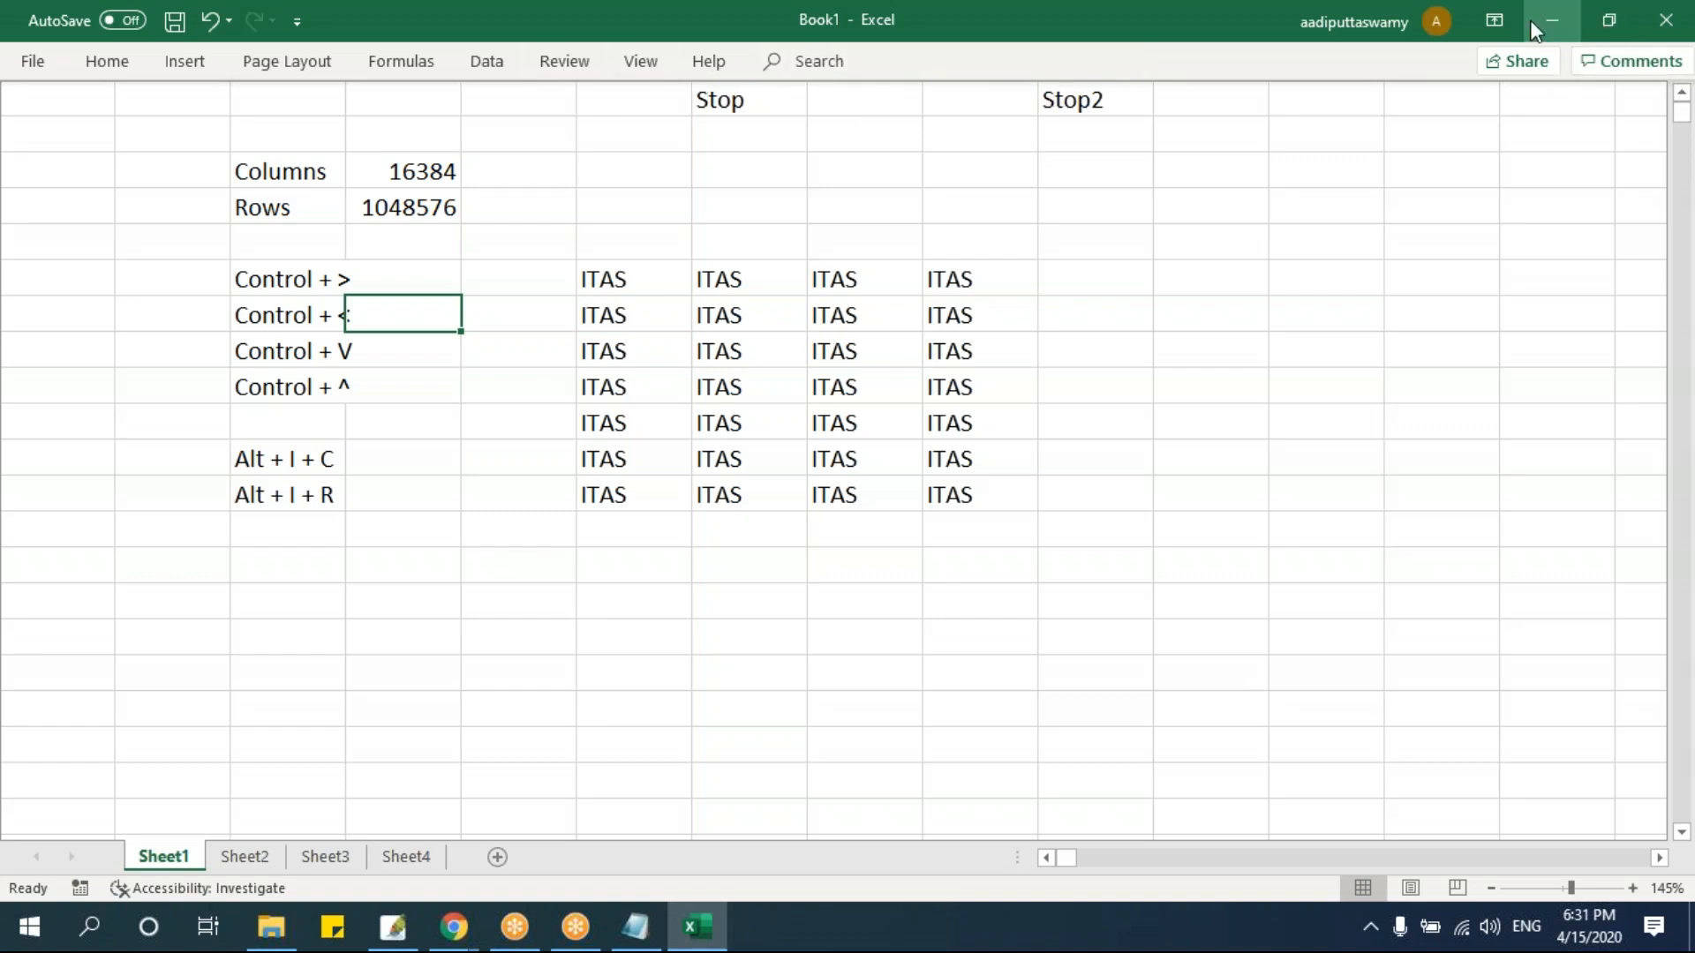
- Set the ribbon to Auto-hide Ribbon and switch it back to Show Tabs and Commands
left_click(1501, 20)
left_click(1501, 65)
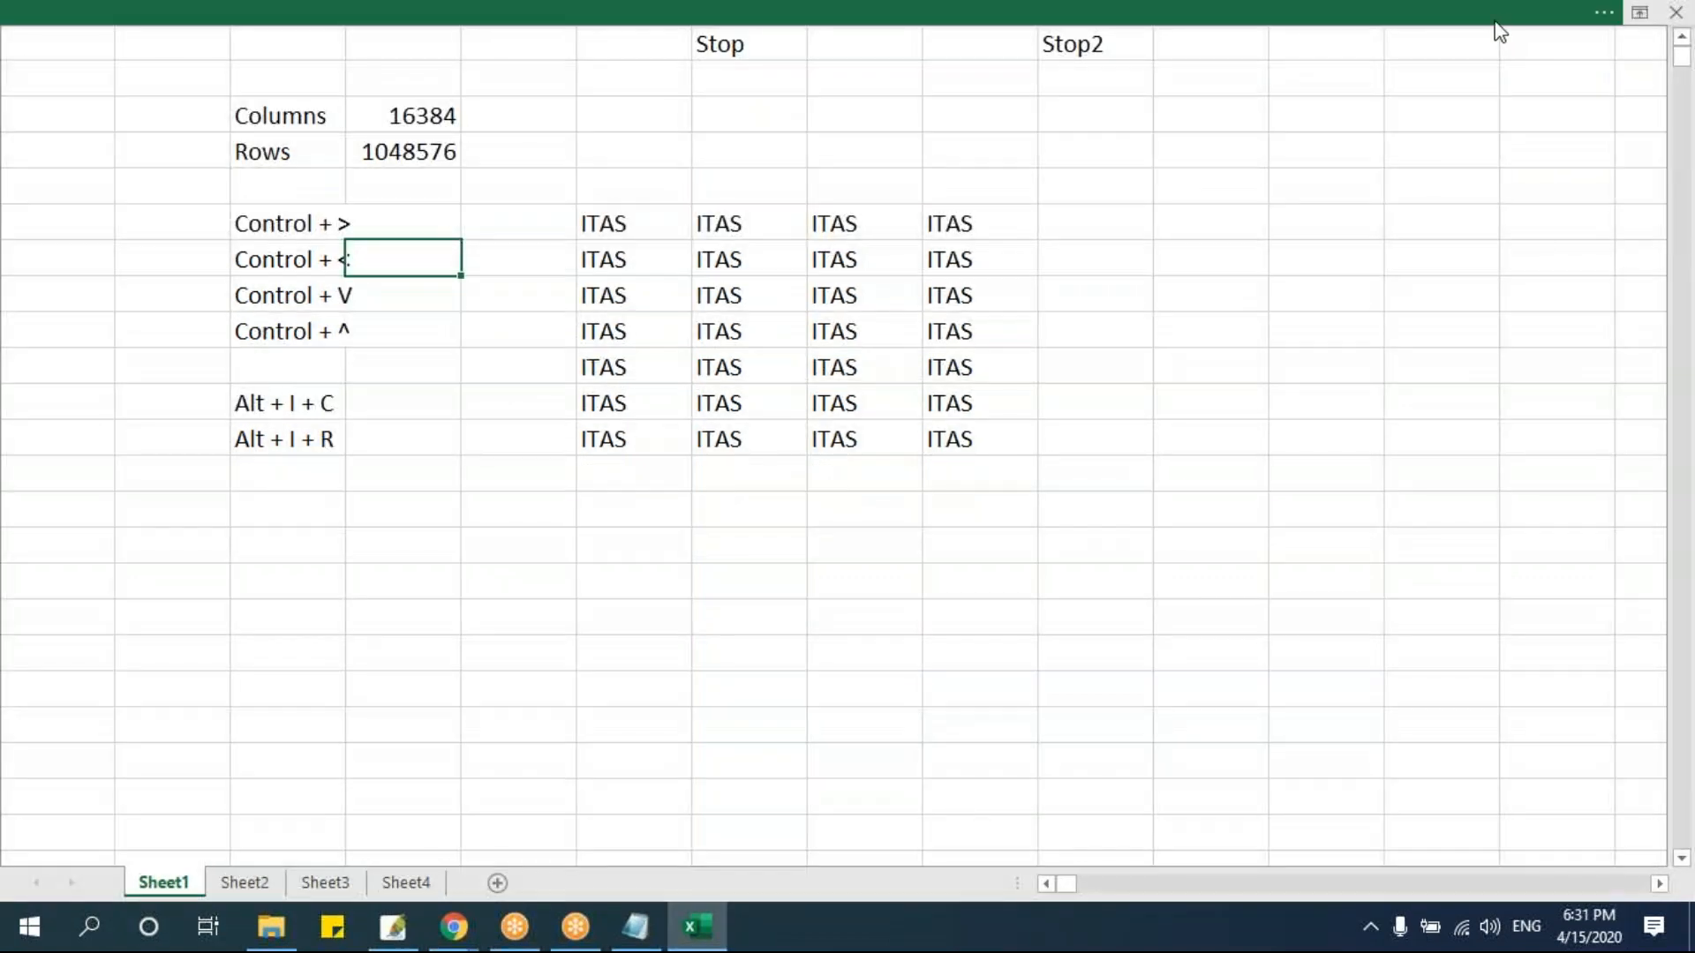
left_click(1639, 13)
left_click(1526, 212)
left_click(667, 399)
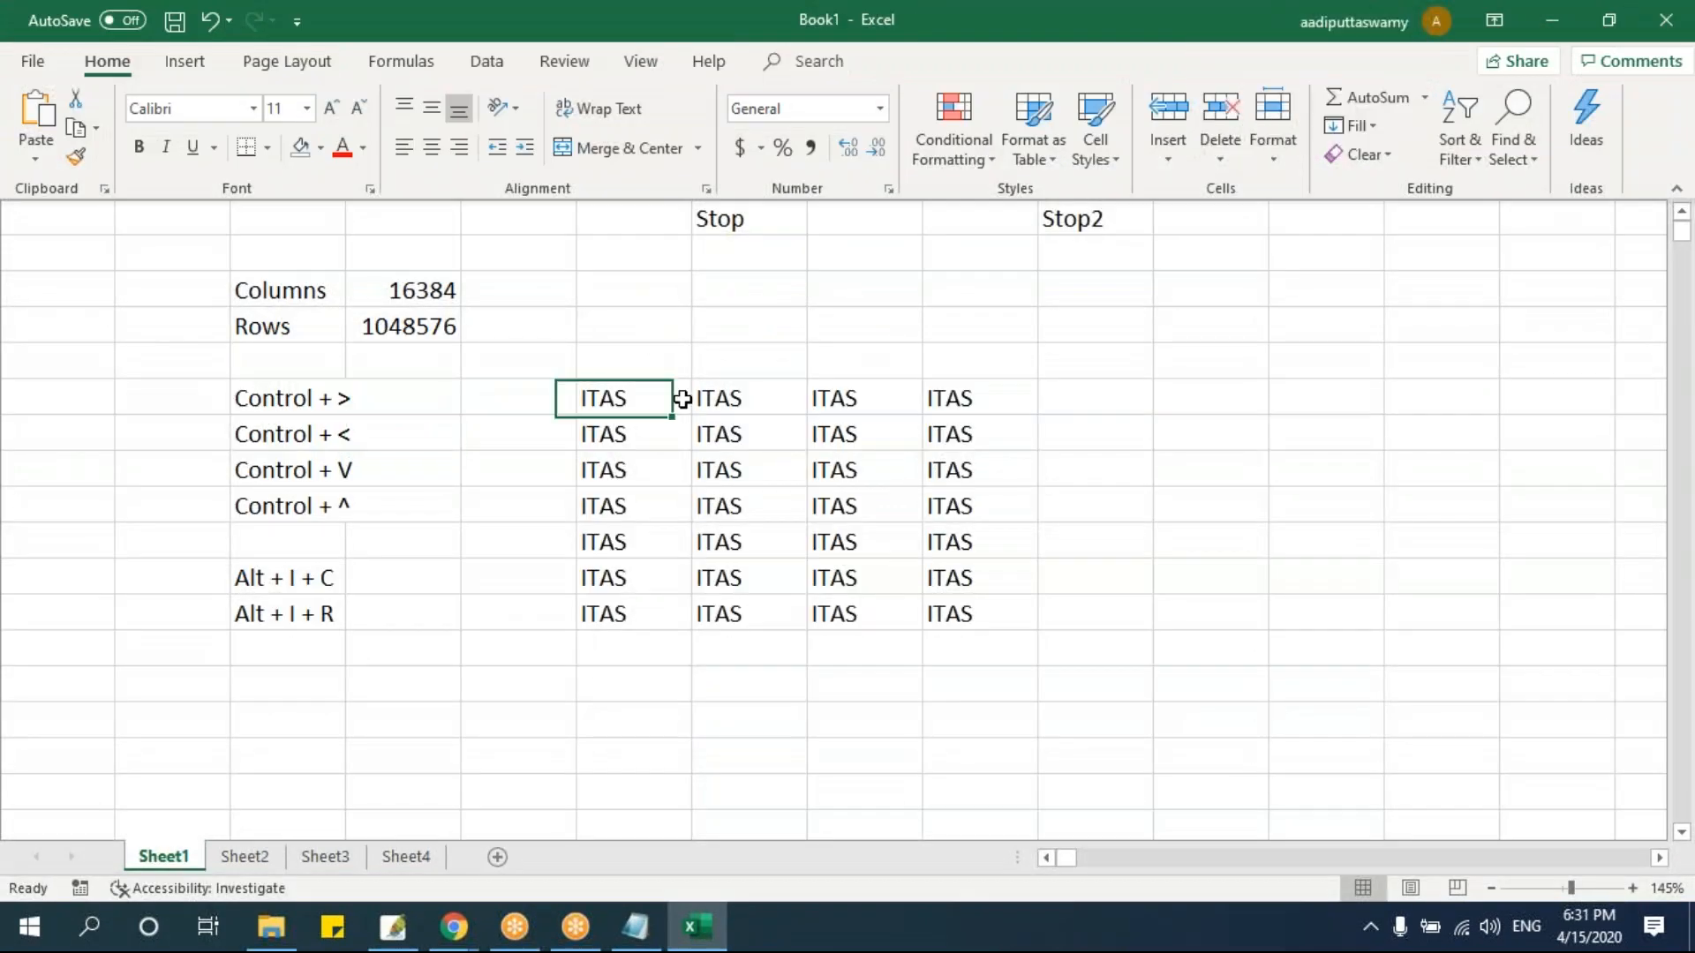
- Turn the headings and the formula bar back on
left_click(655, 67)
left_click(421, 143)
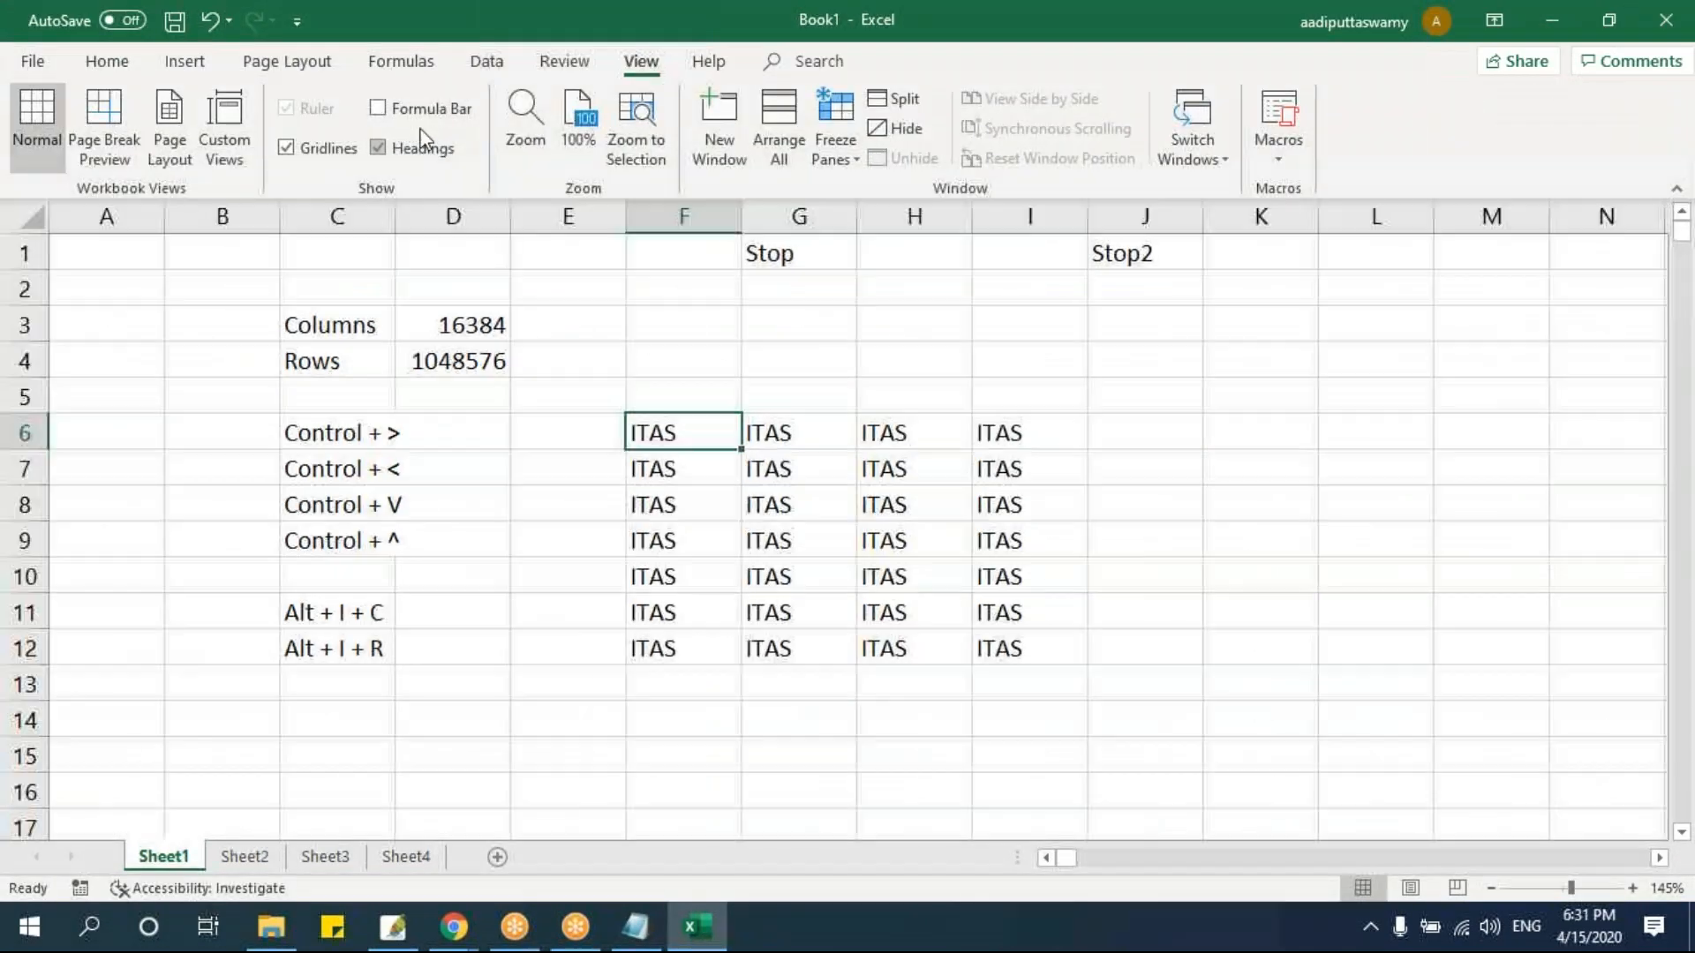
left_click(423, 113)
left_click(567, 380)
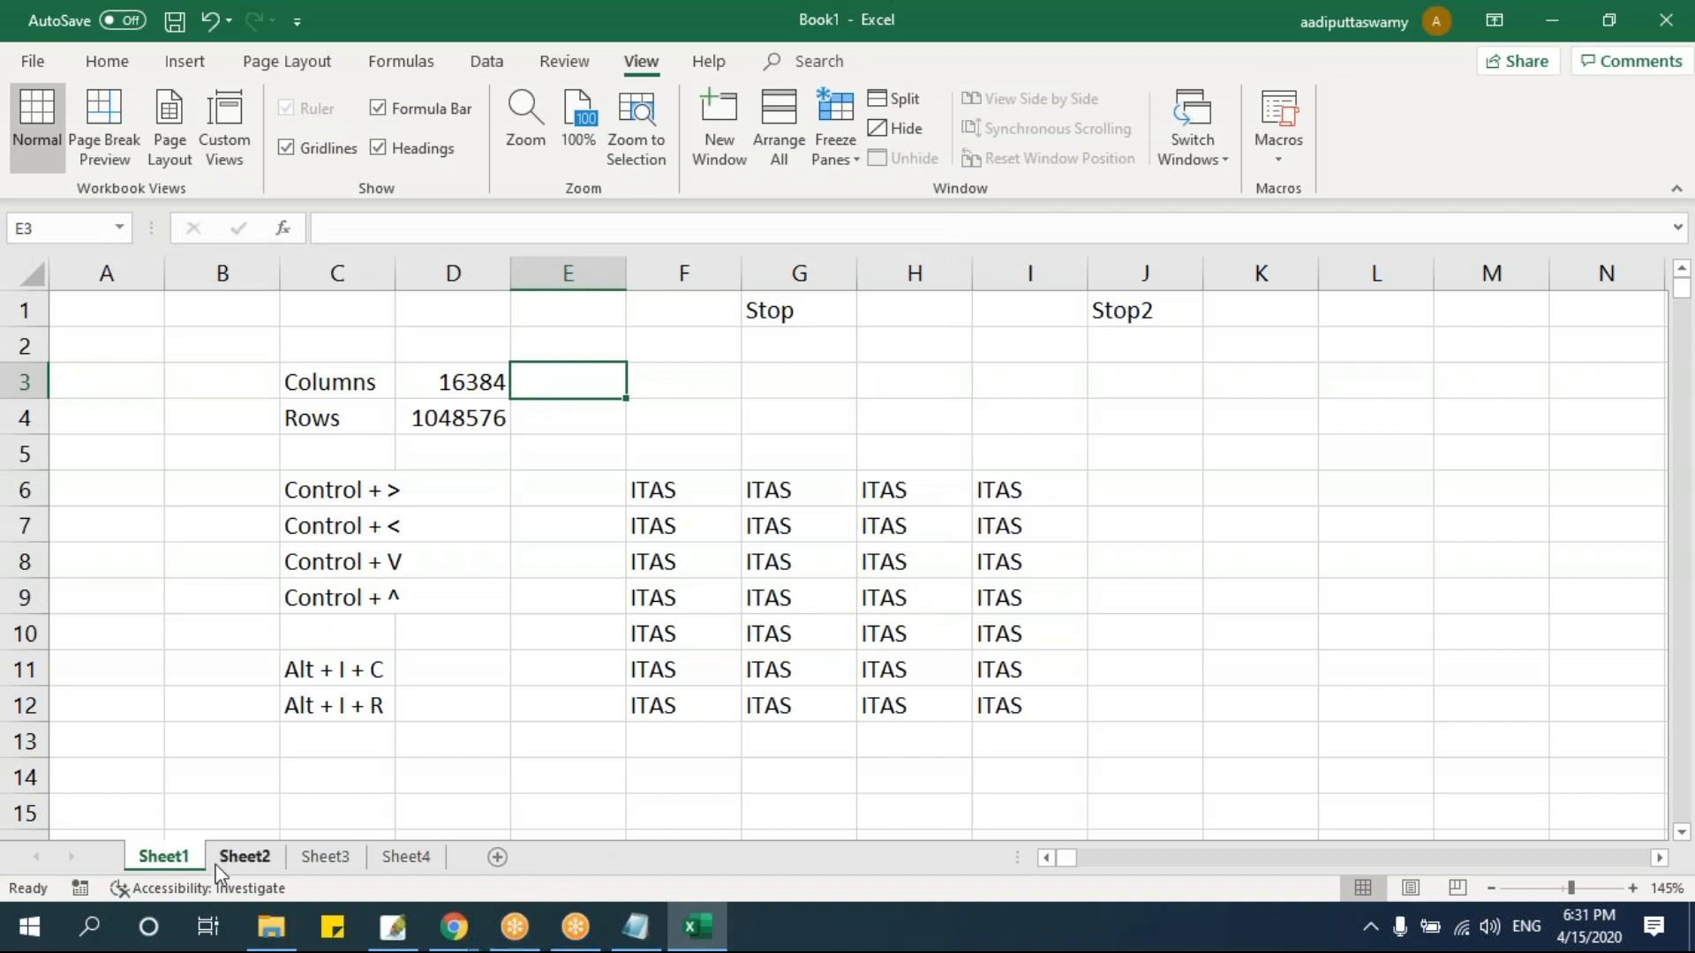
left_click(368, 729)
left_click_drag(106, 313, 1021, 632)
left_click(799, 489)
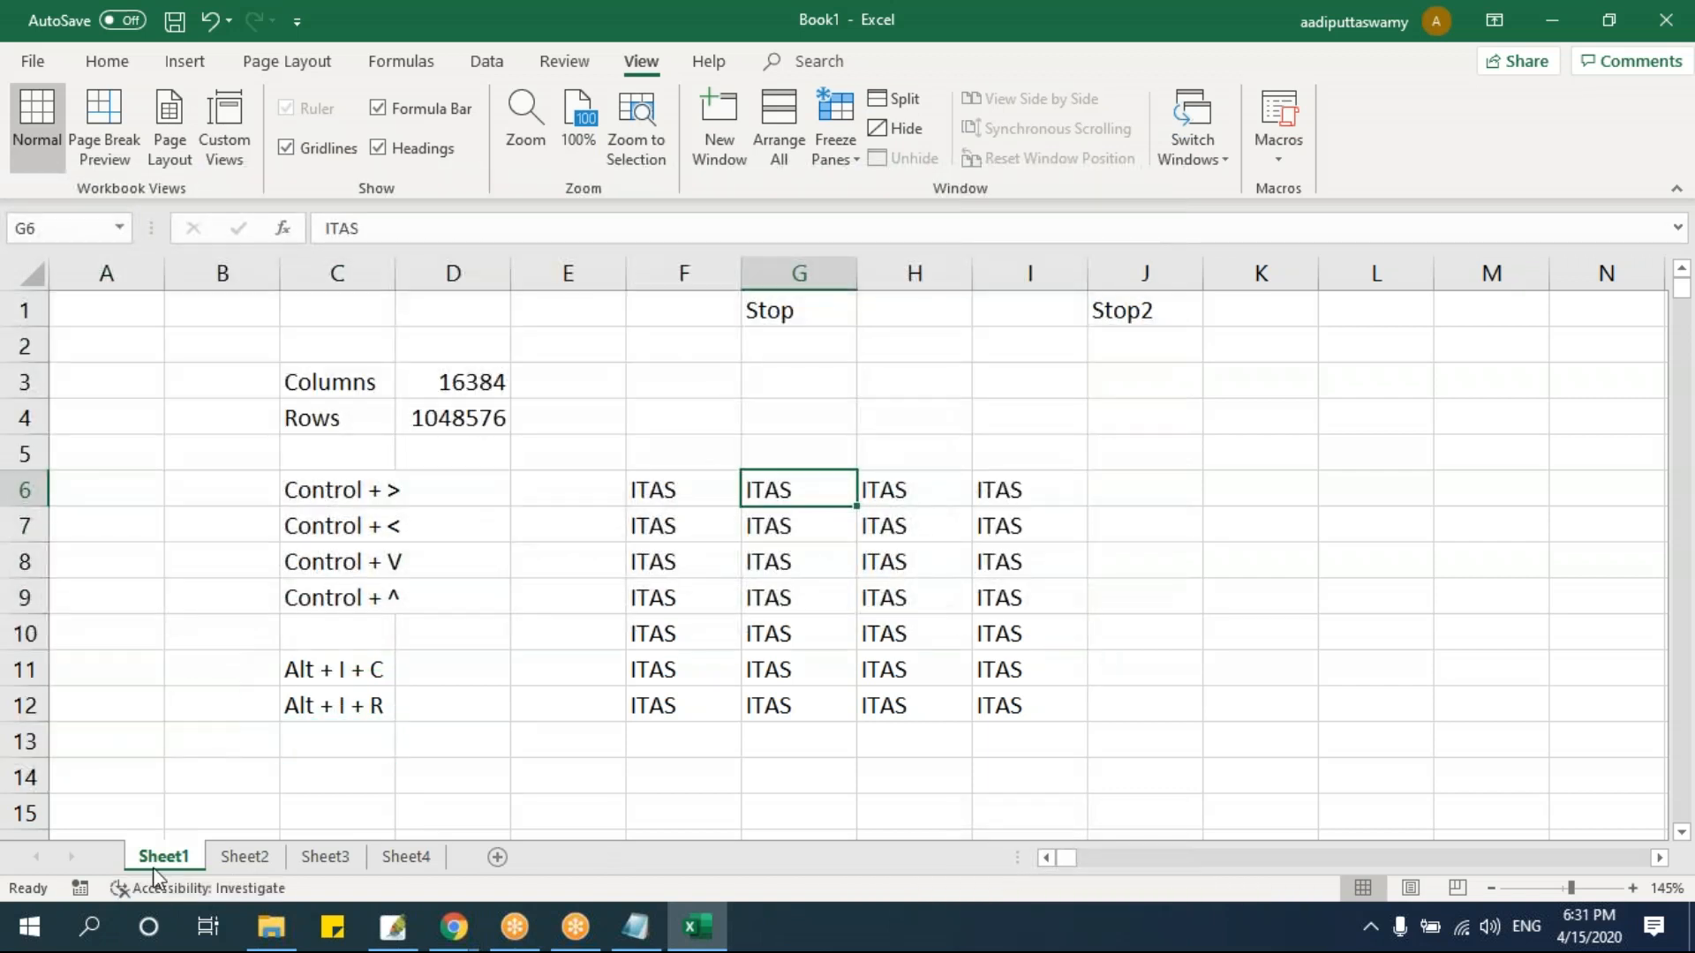
left_click(362, 635)
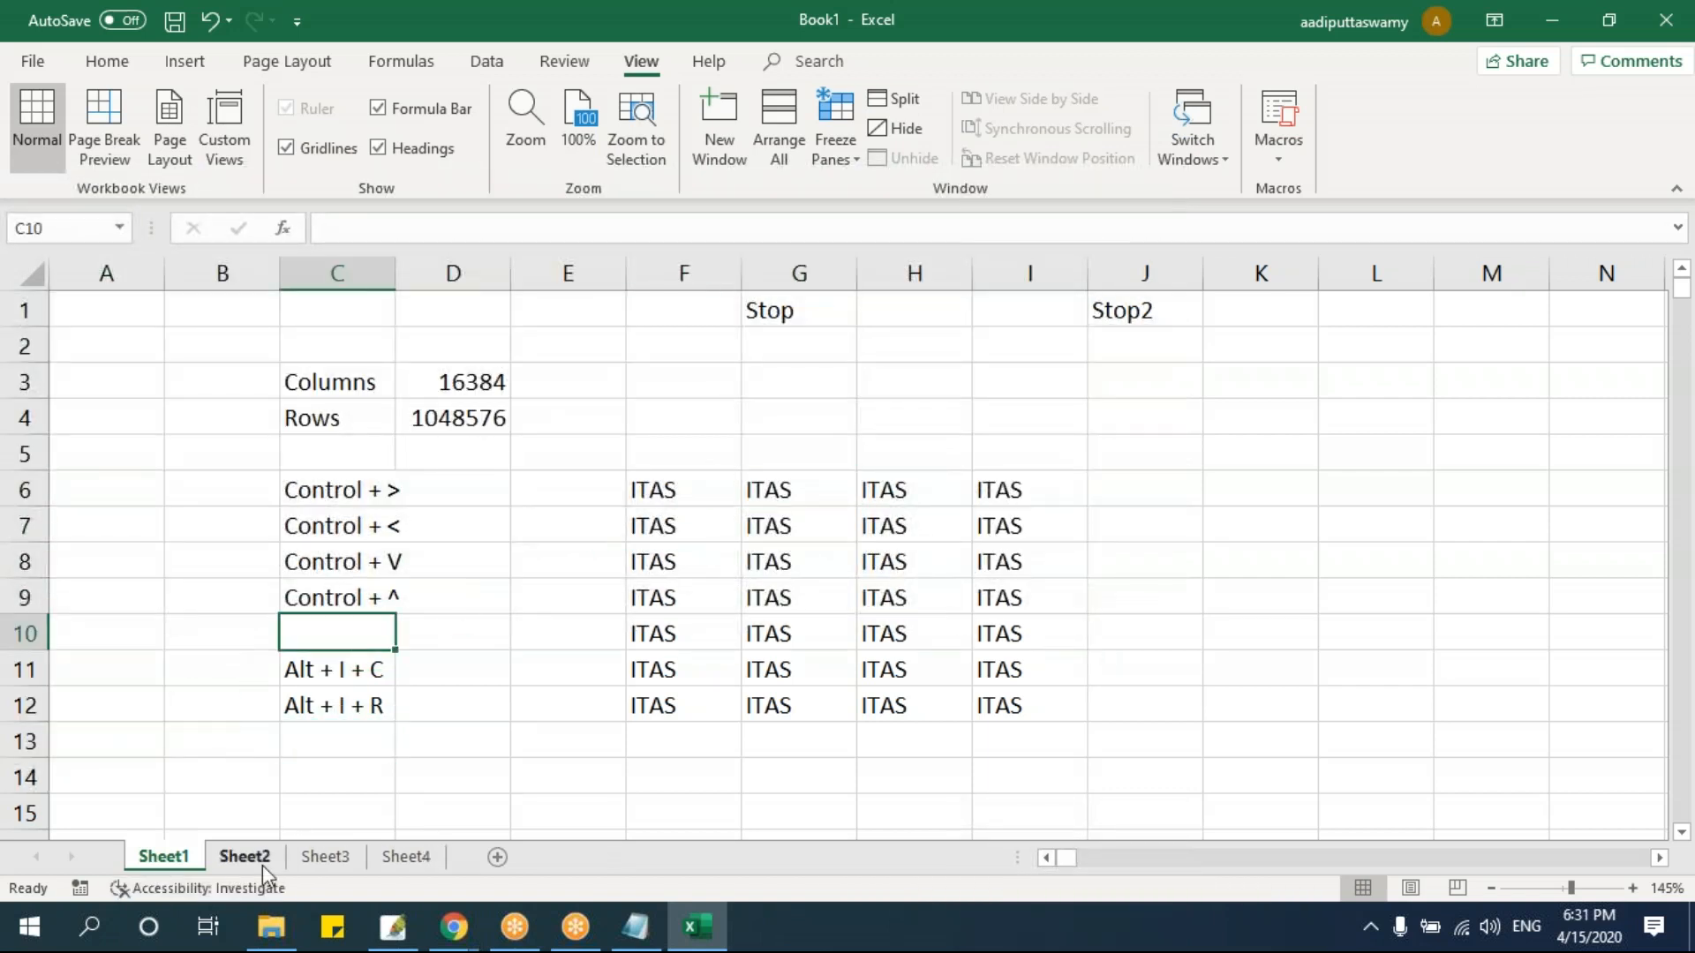
- View Sheet2, Sheet3 and Sheet4 in turn and add a new worksheet after Sheet4
left_click(262, 861)
left_click(356, 860)
left_click(406, 857)
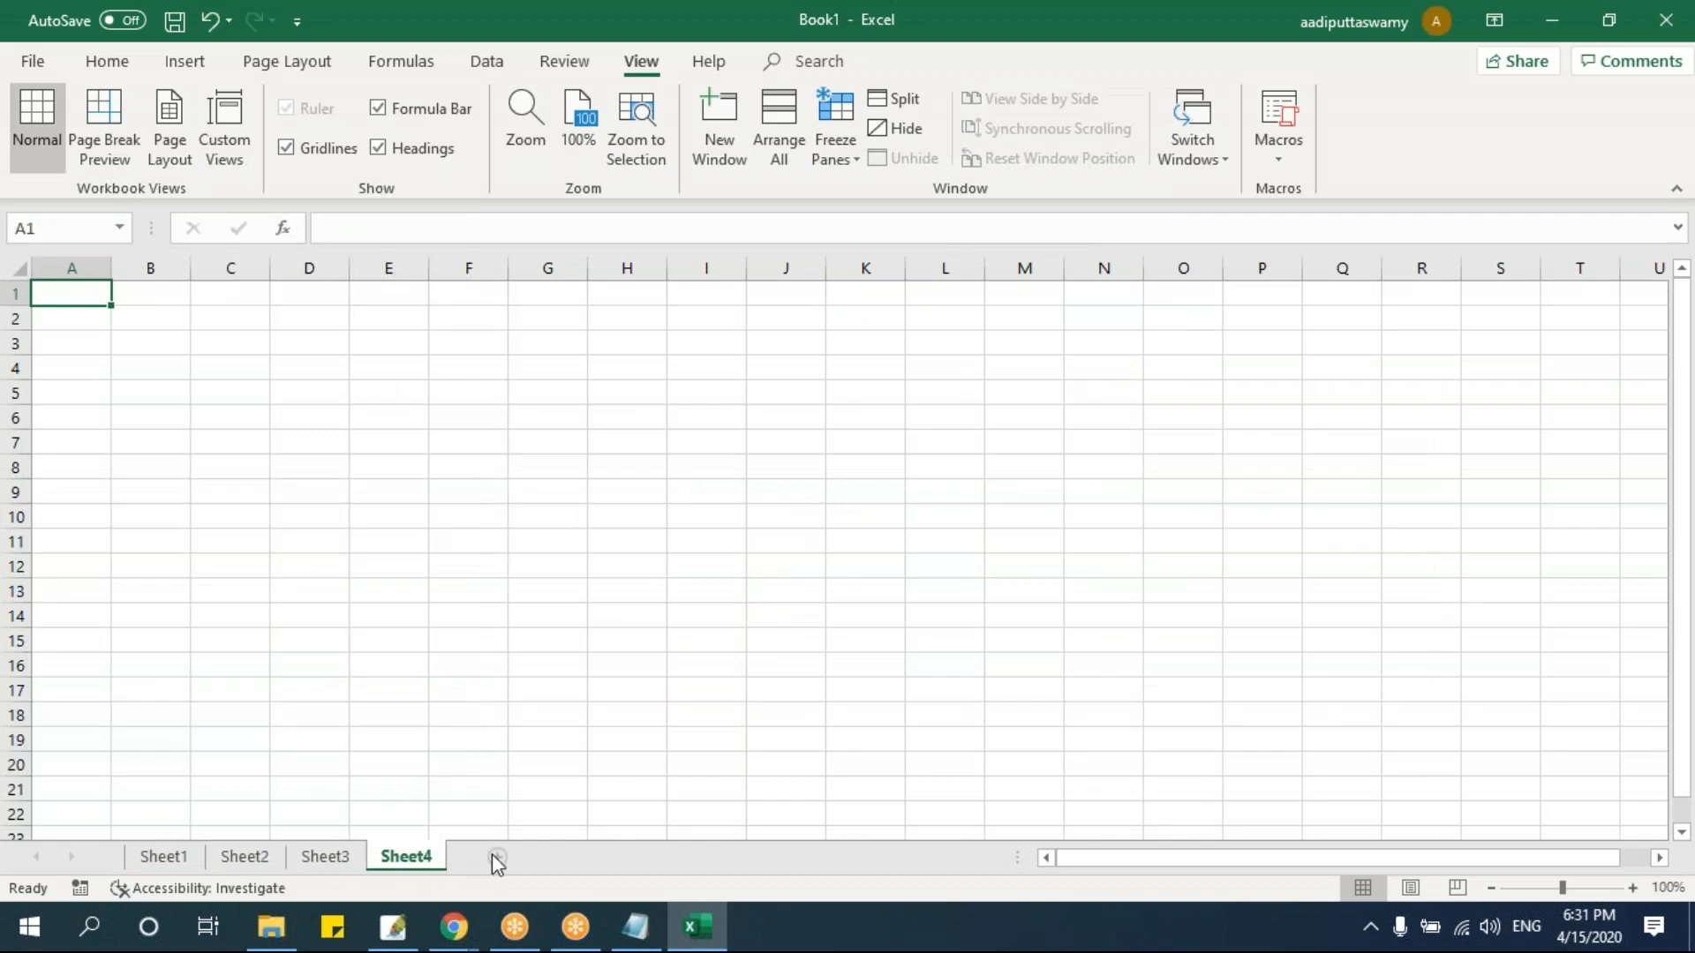
left_click(497, 857)
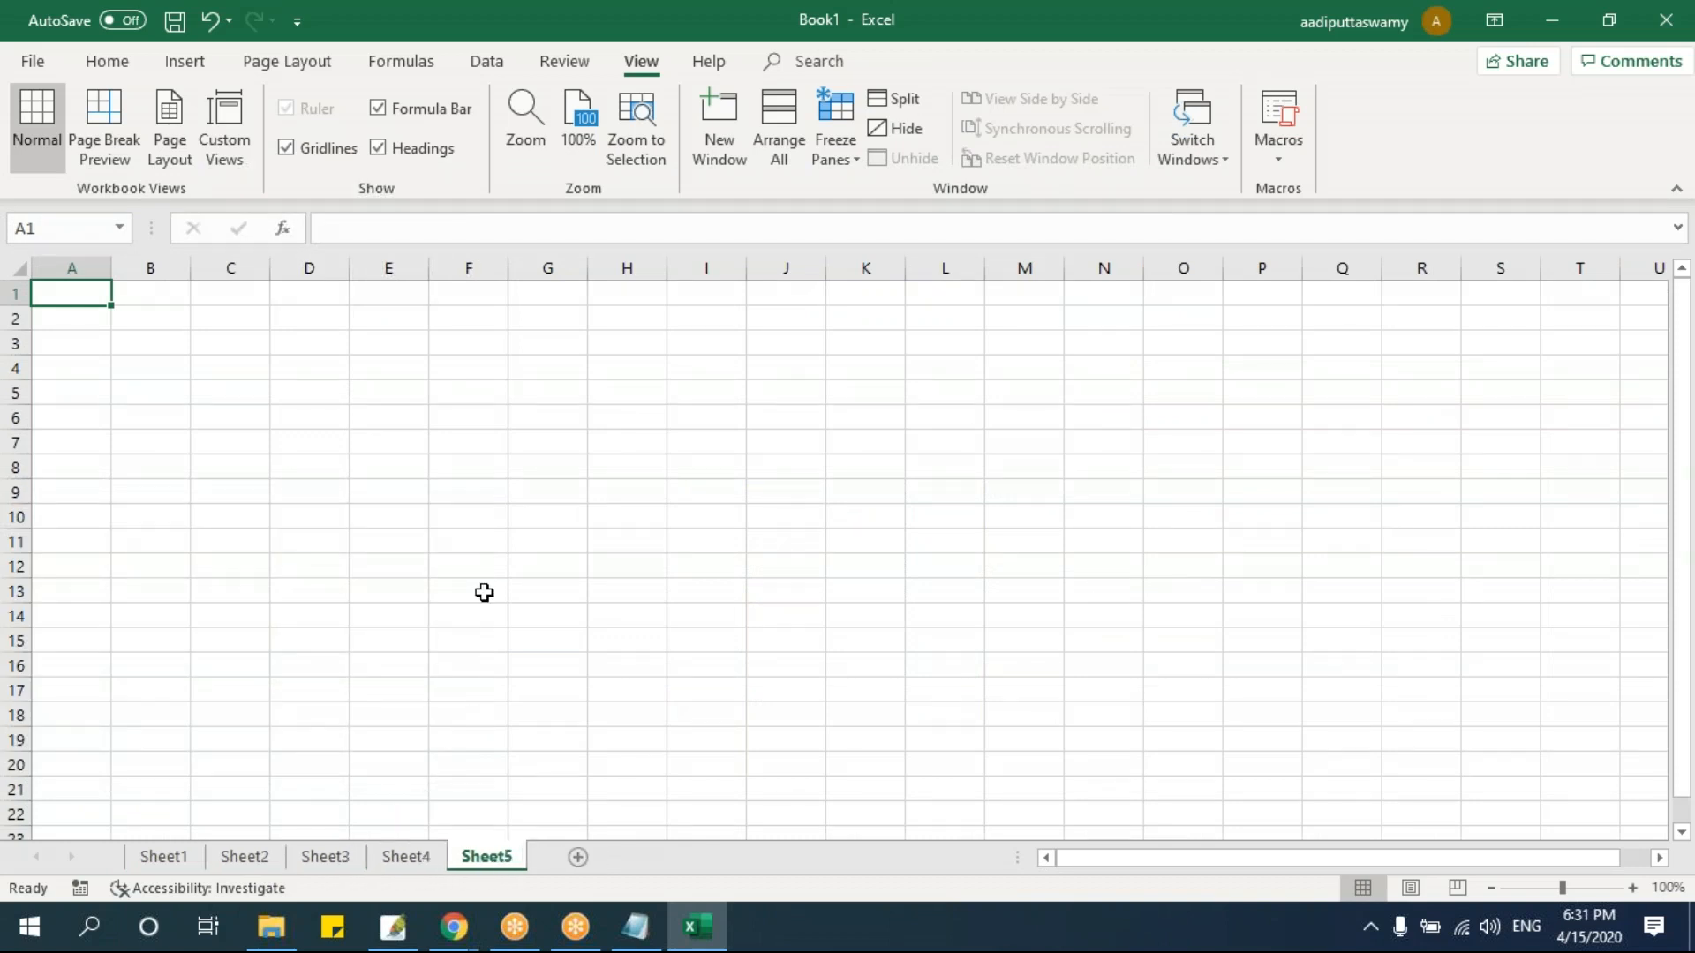
- Go through the worksheets from Sheet1 to Sheet5 and return to Sheet1
left_click(168, 858)
left_click(244, 858)
left_click(336, 854)
left_click(406, 857)
left_click(508, 857)
left_click(180, 864)
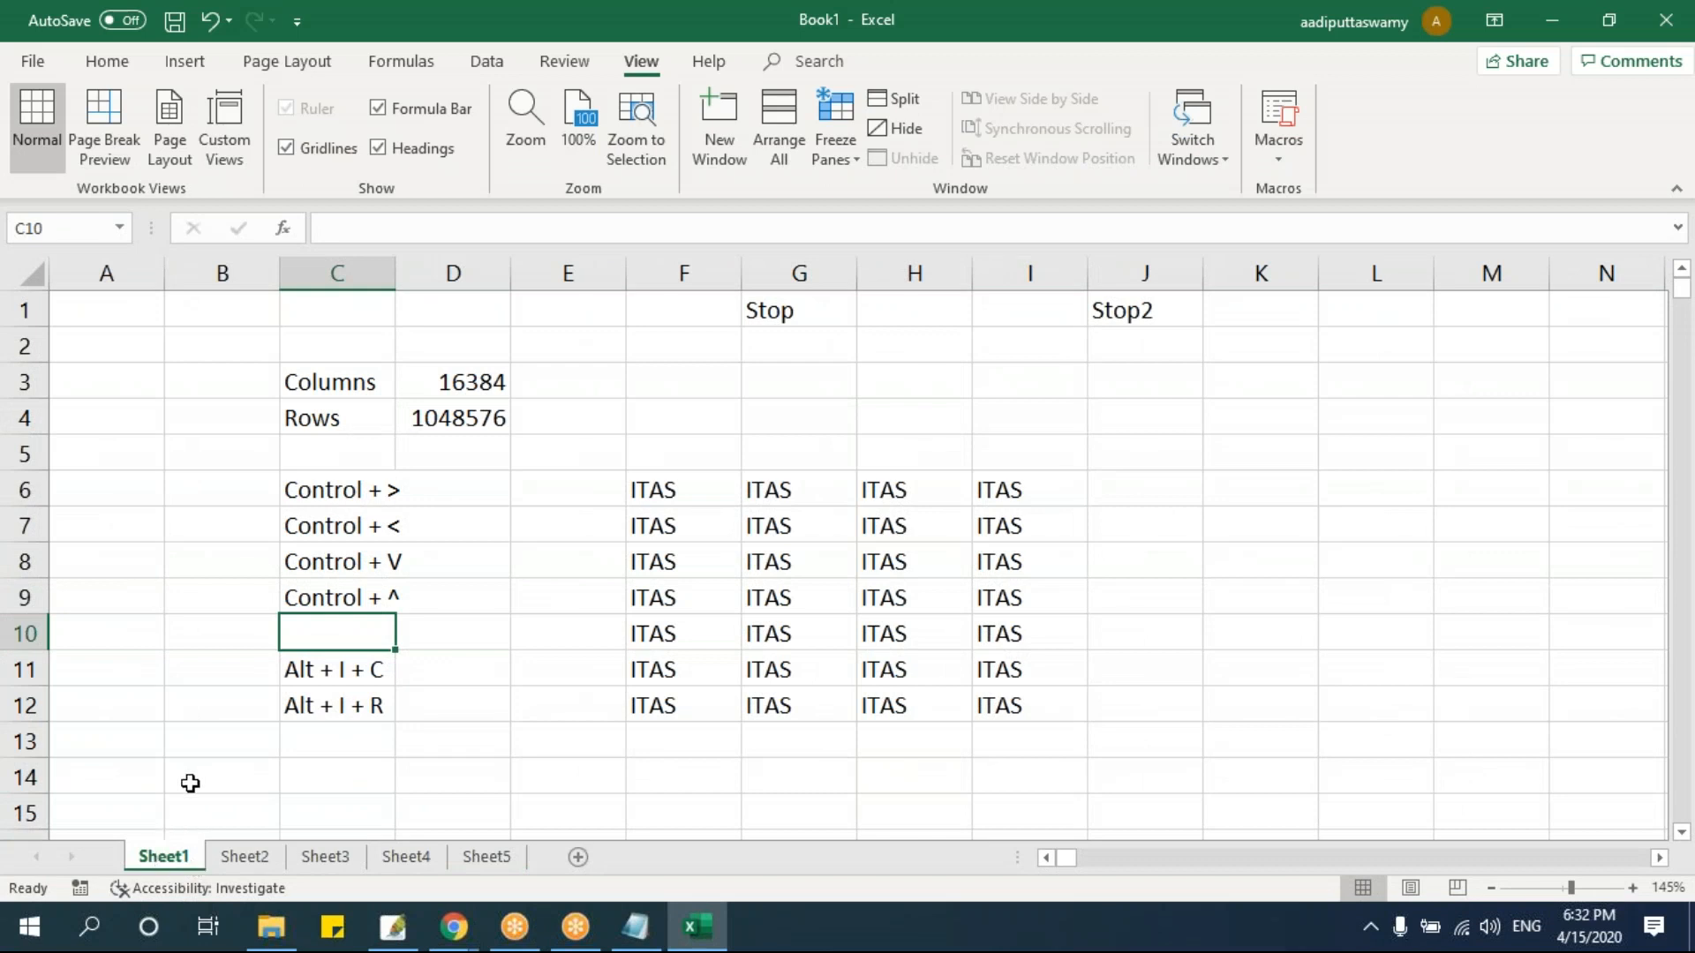
- Rename Sheet1 as Region1
double_click(186, 862)
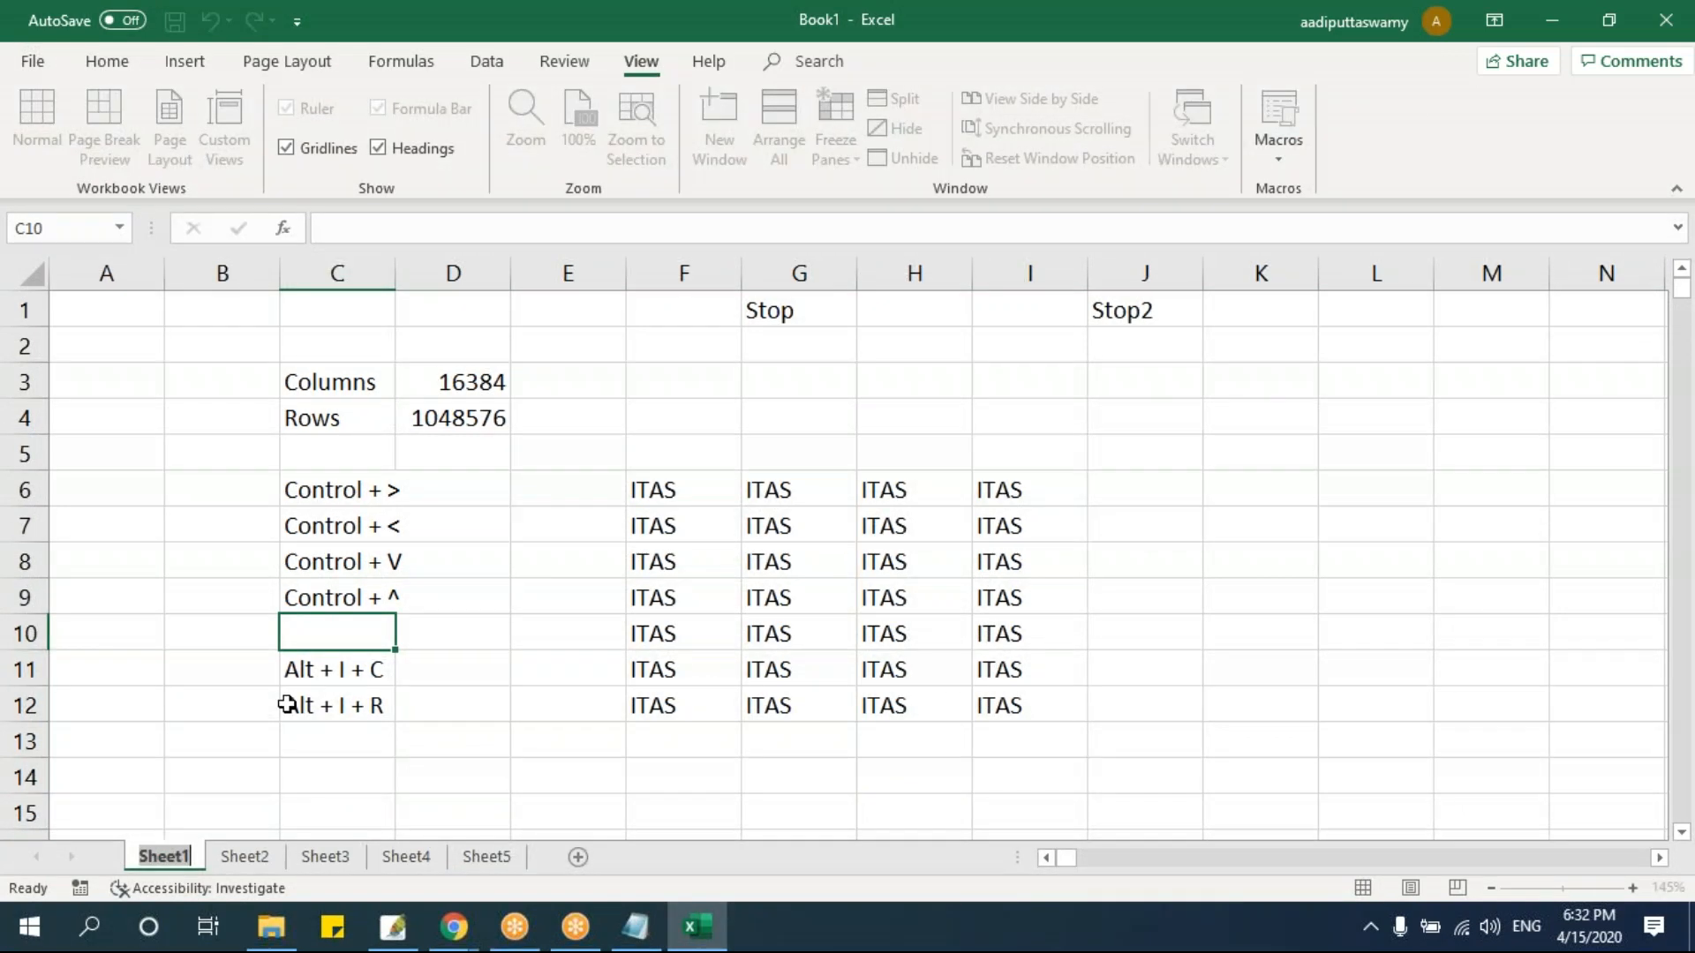
type("Region1")
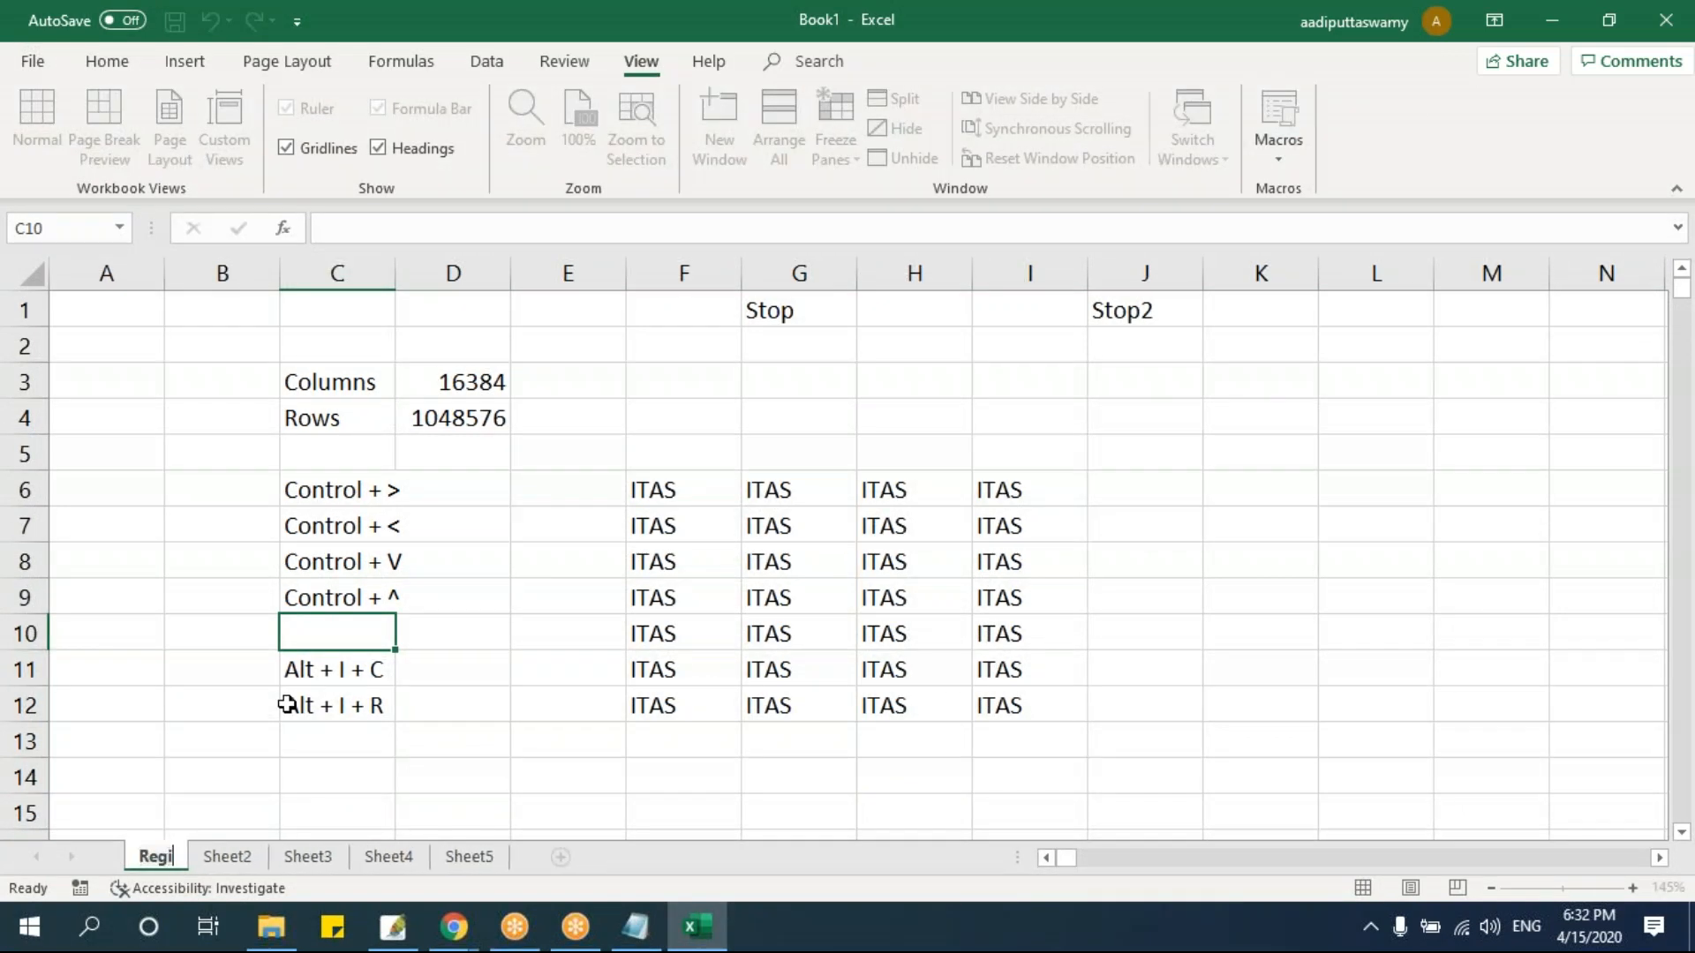
left_click(219, 780)
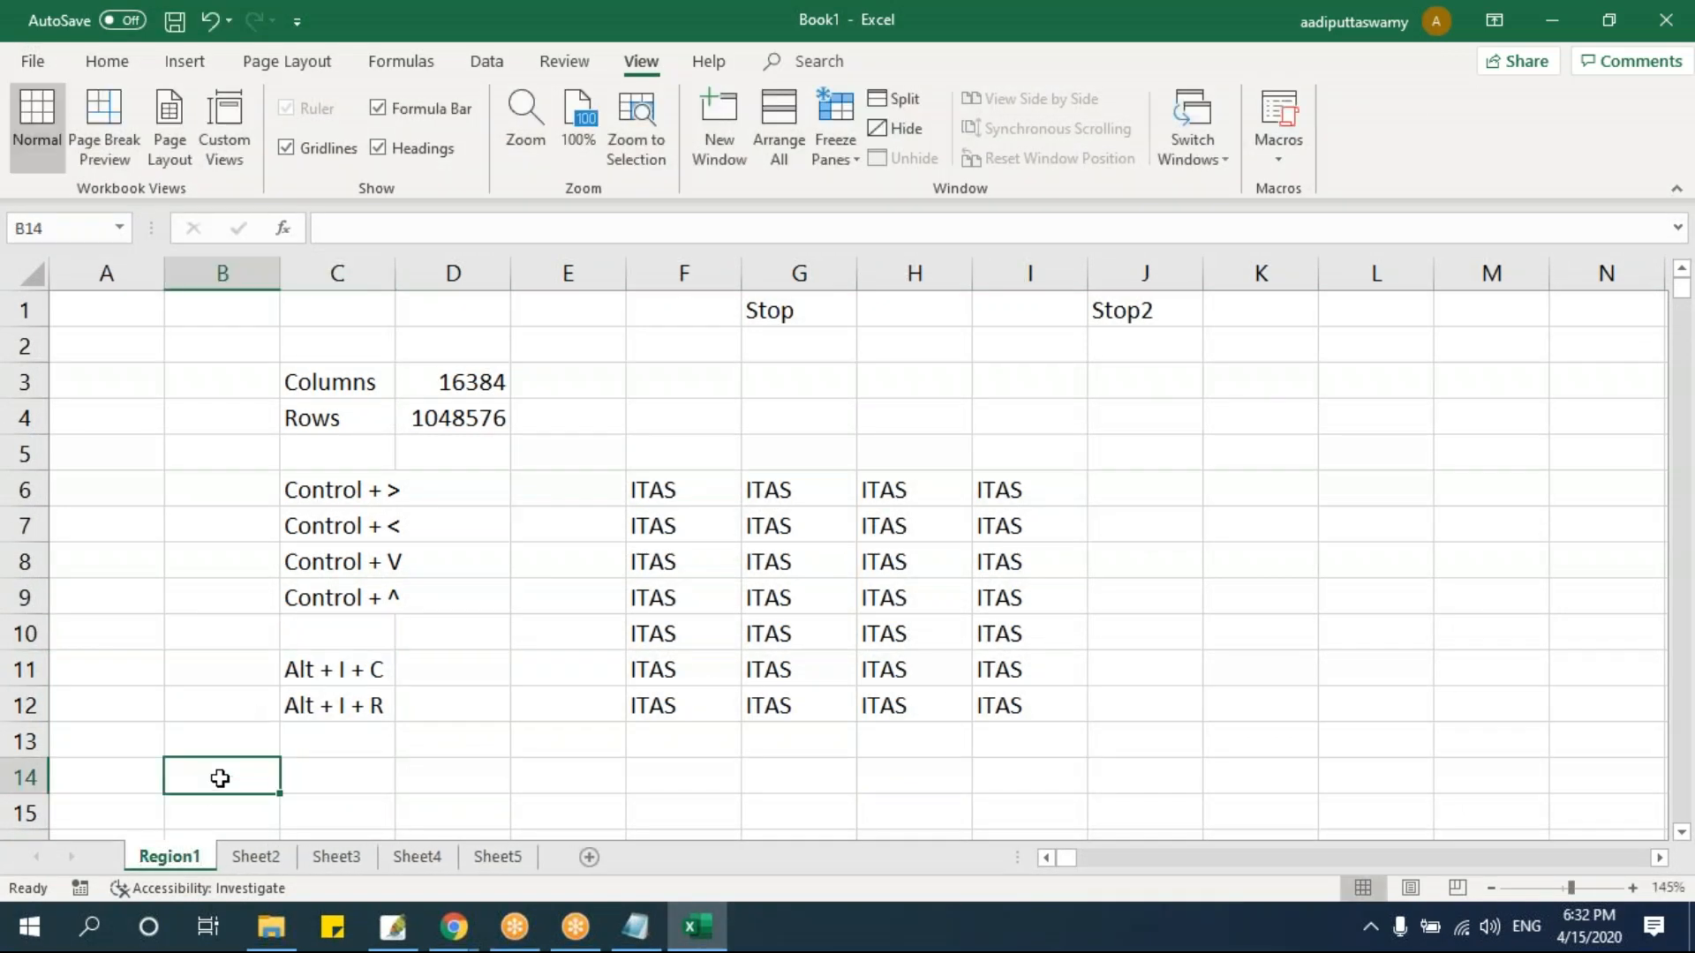
- Rename Sheet2 as Region2
left_click(265, 856)
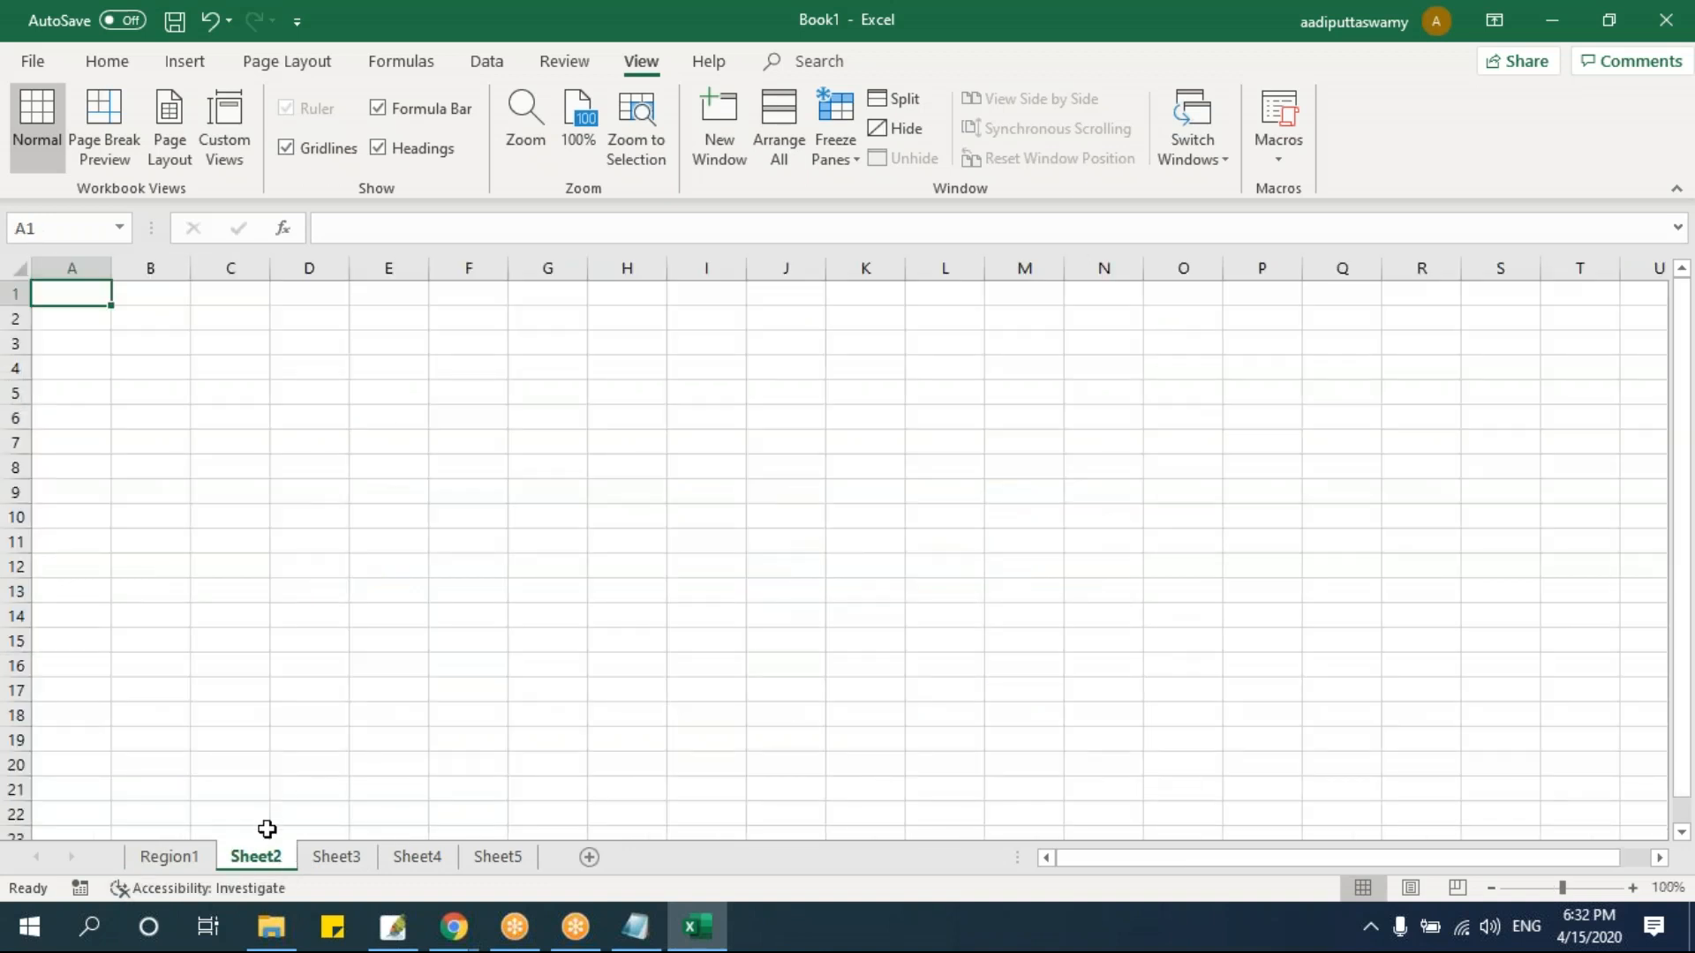
double_click(268, 856)
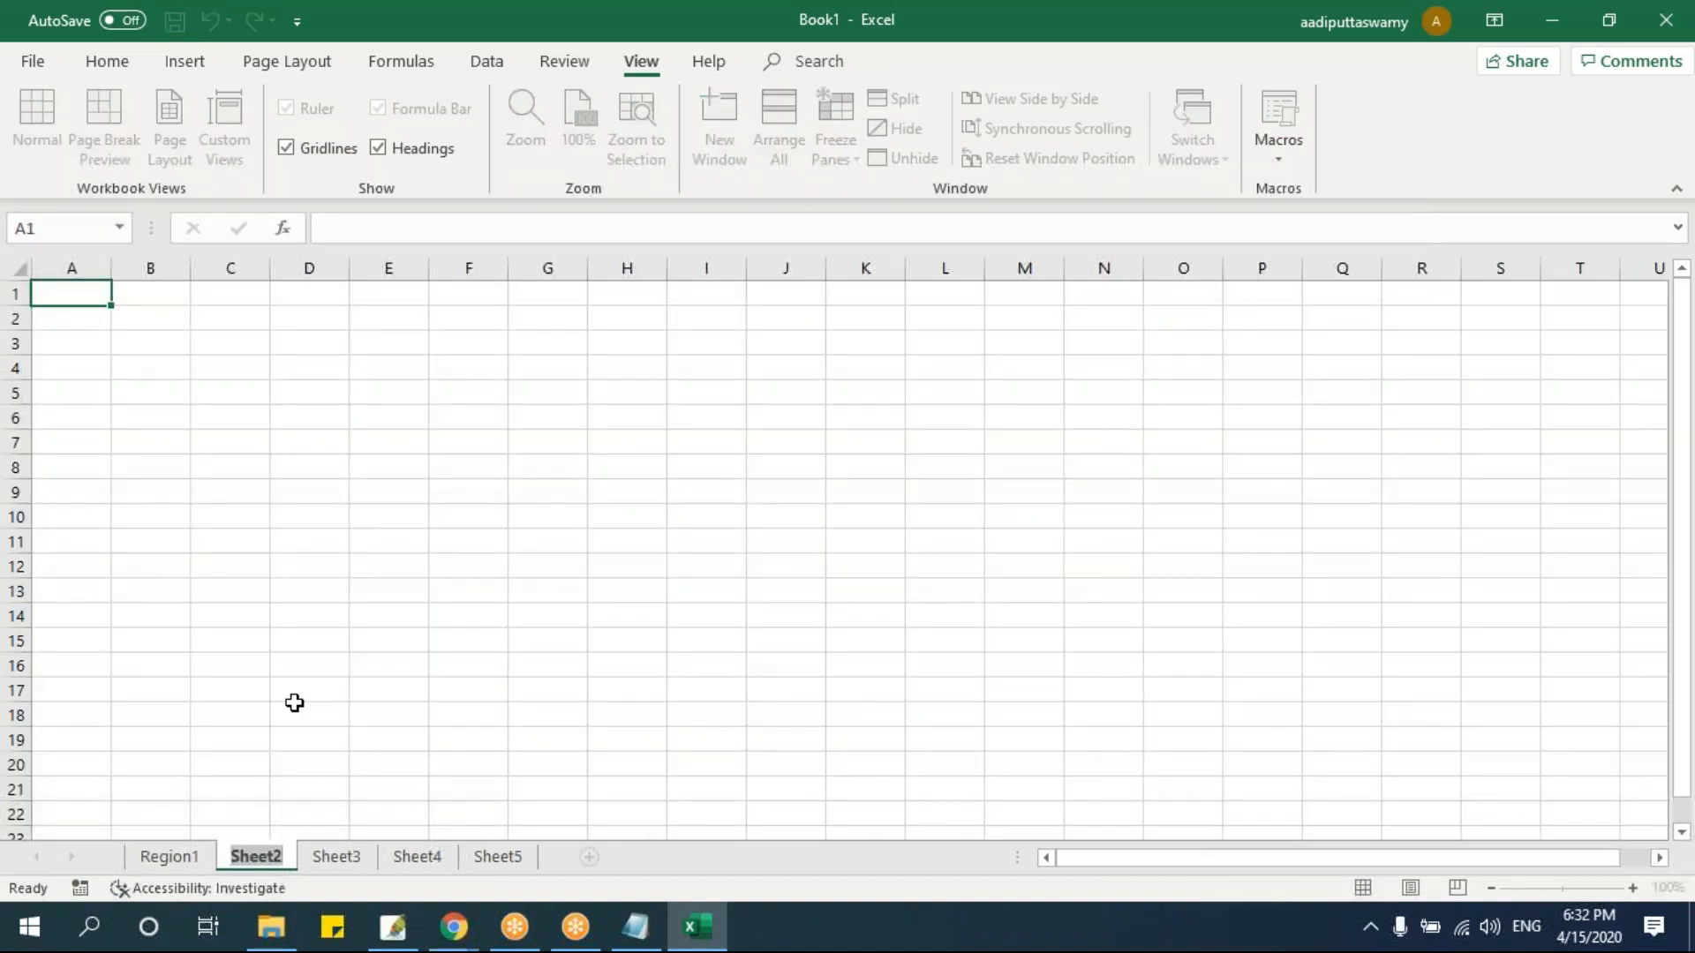
type("Region")
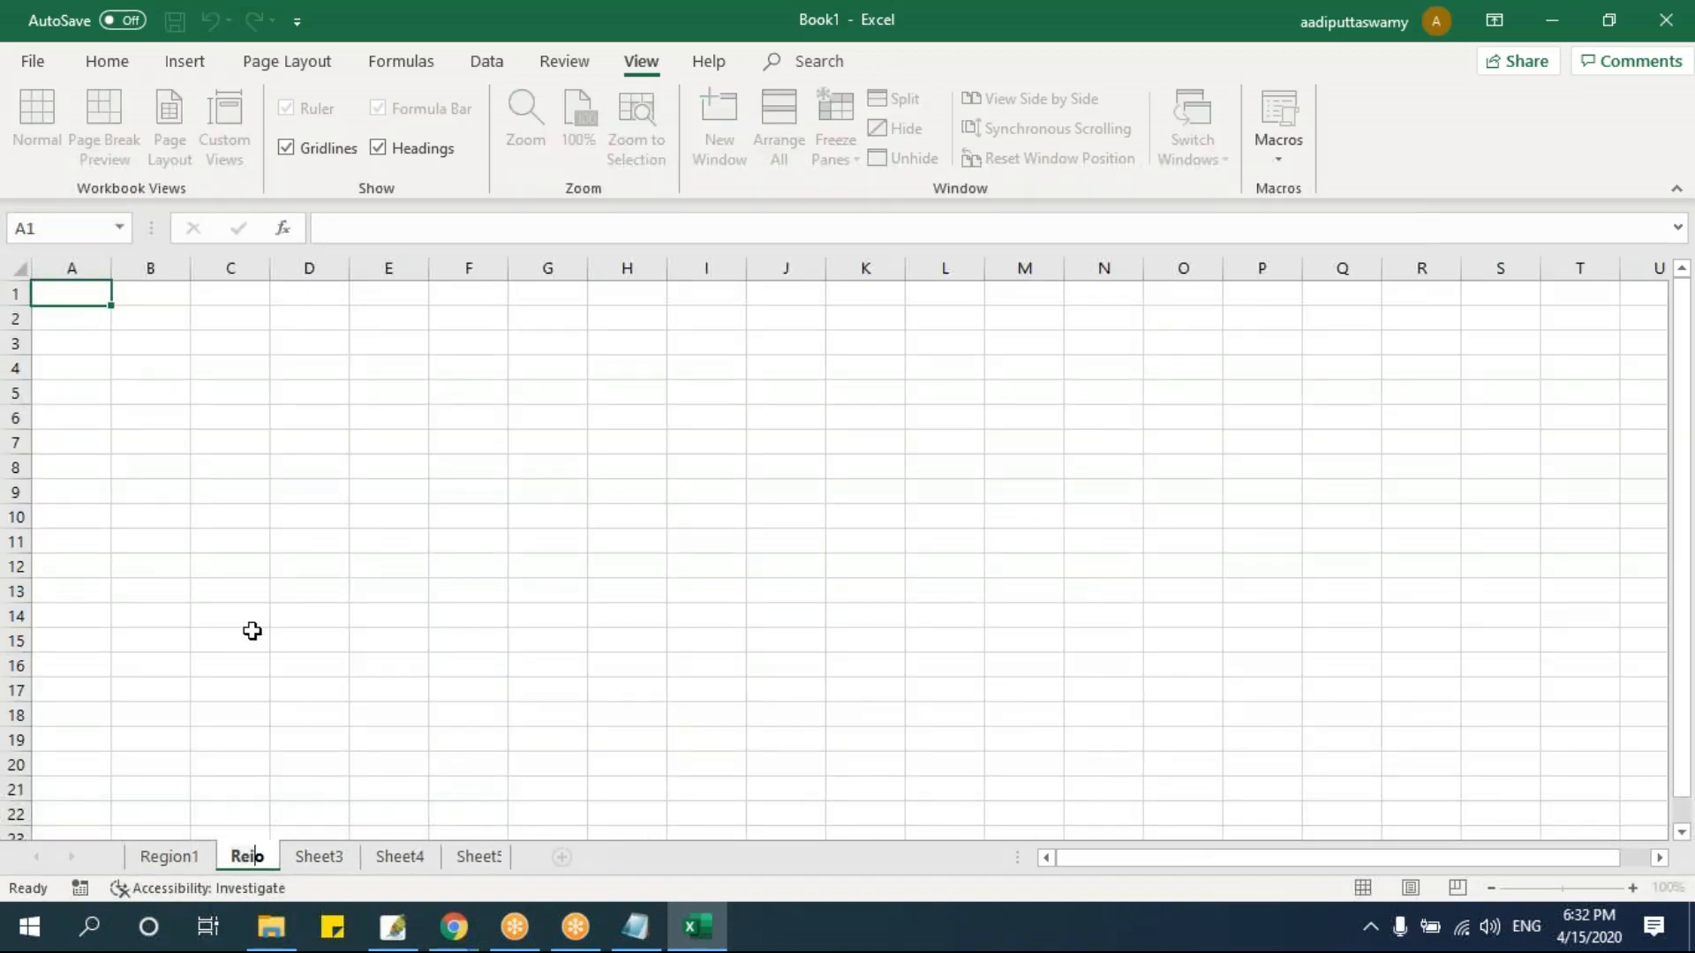
type("2")
left_click(252, 630)
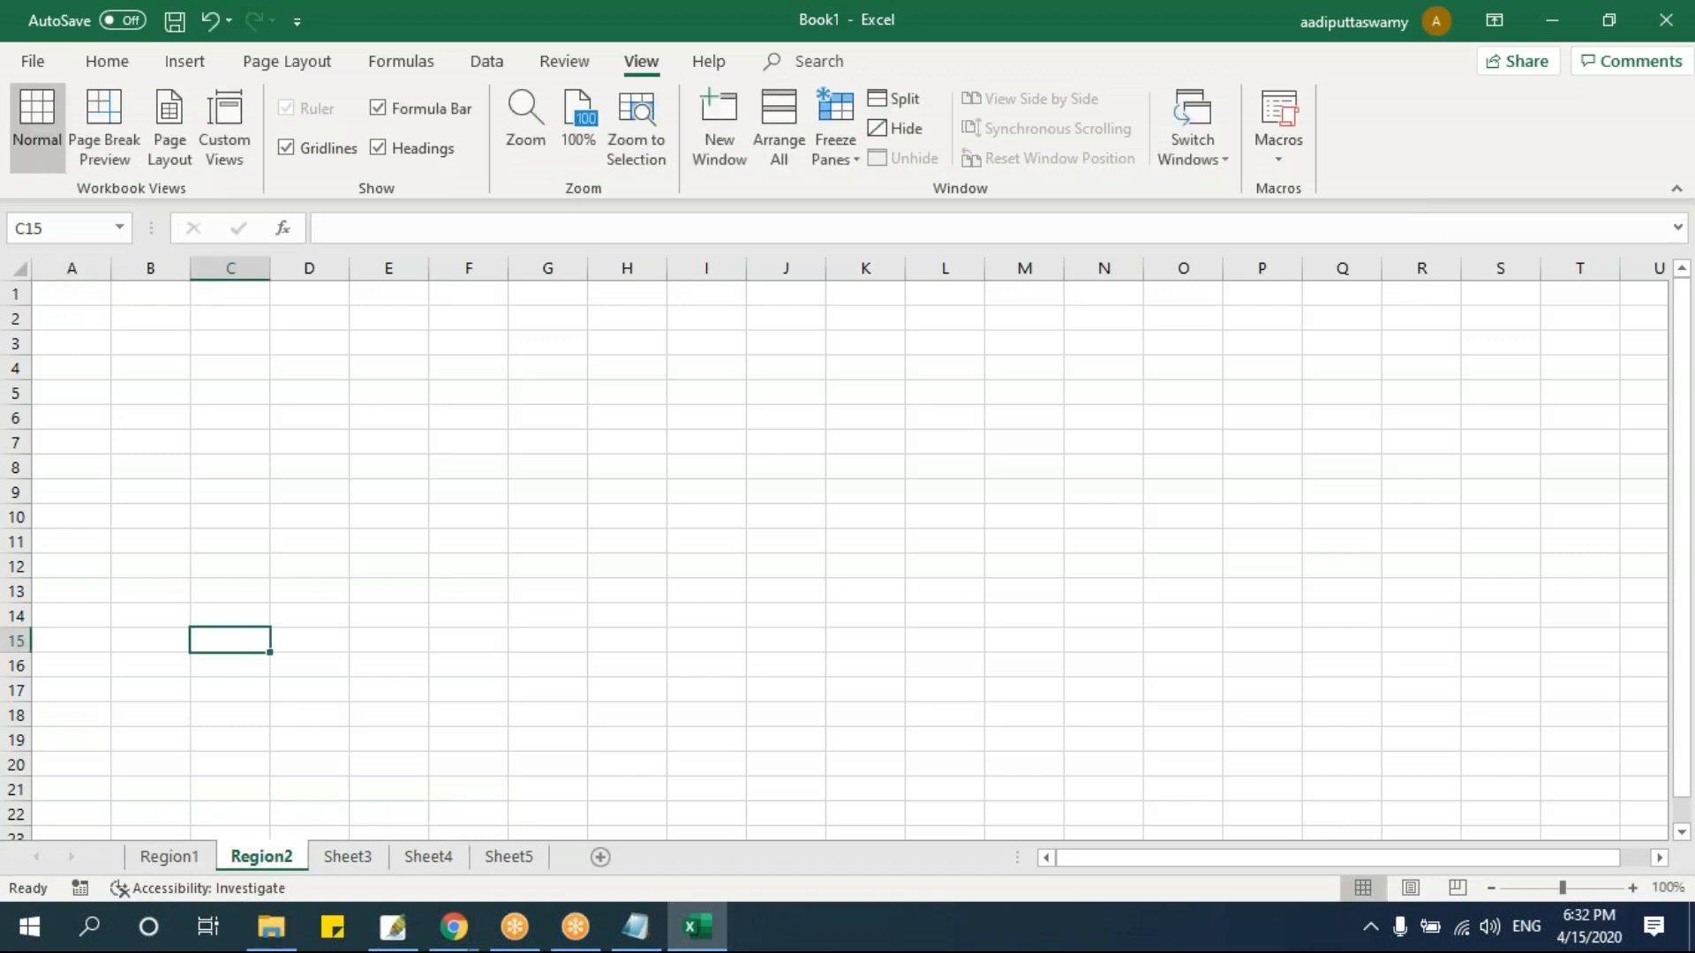
- View the Region1 and Region2 sheets and rename Sheet3 as Region3
left_click(180, 861)
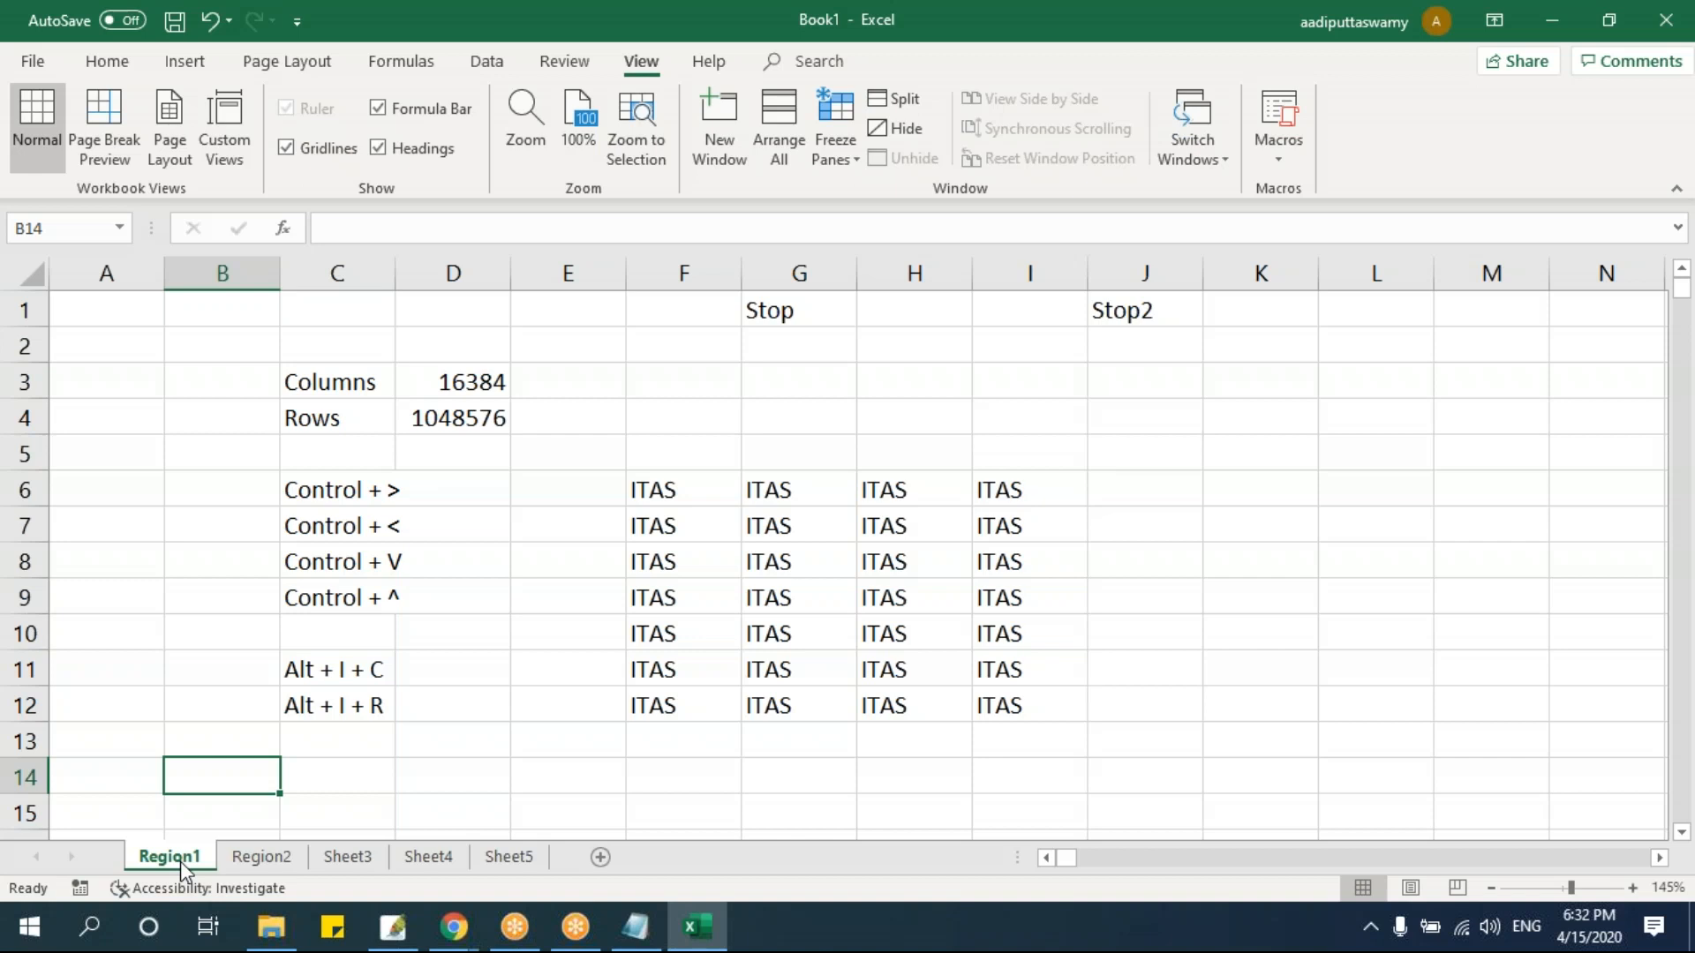
left_click(261, 857)
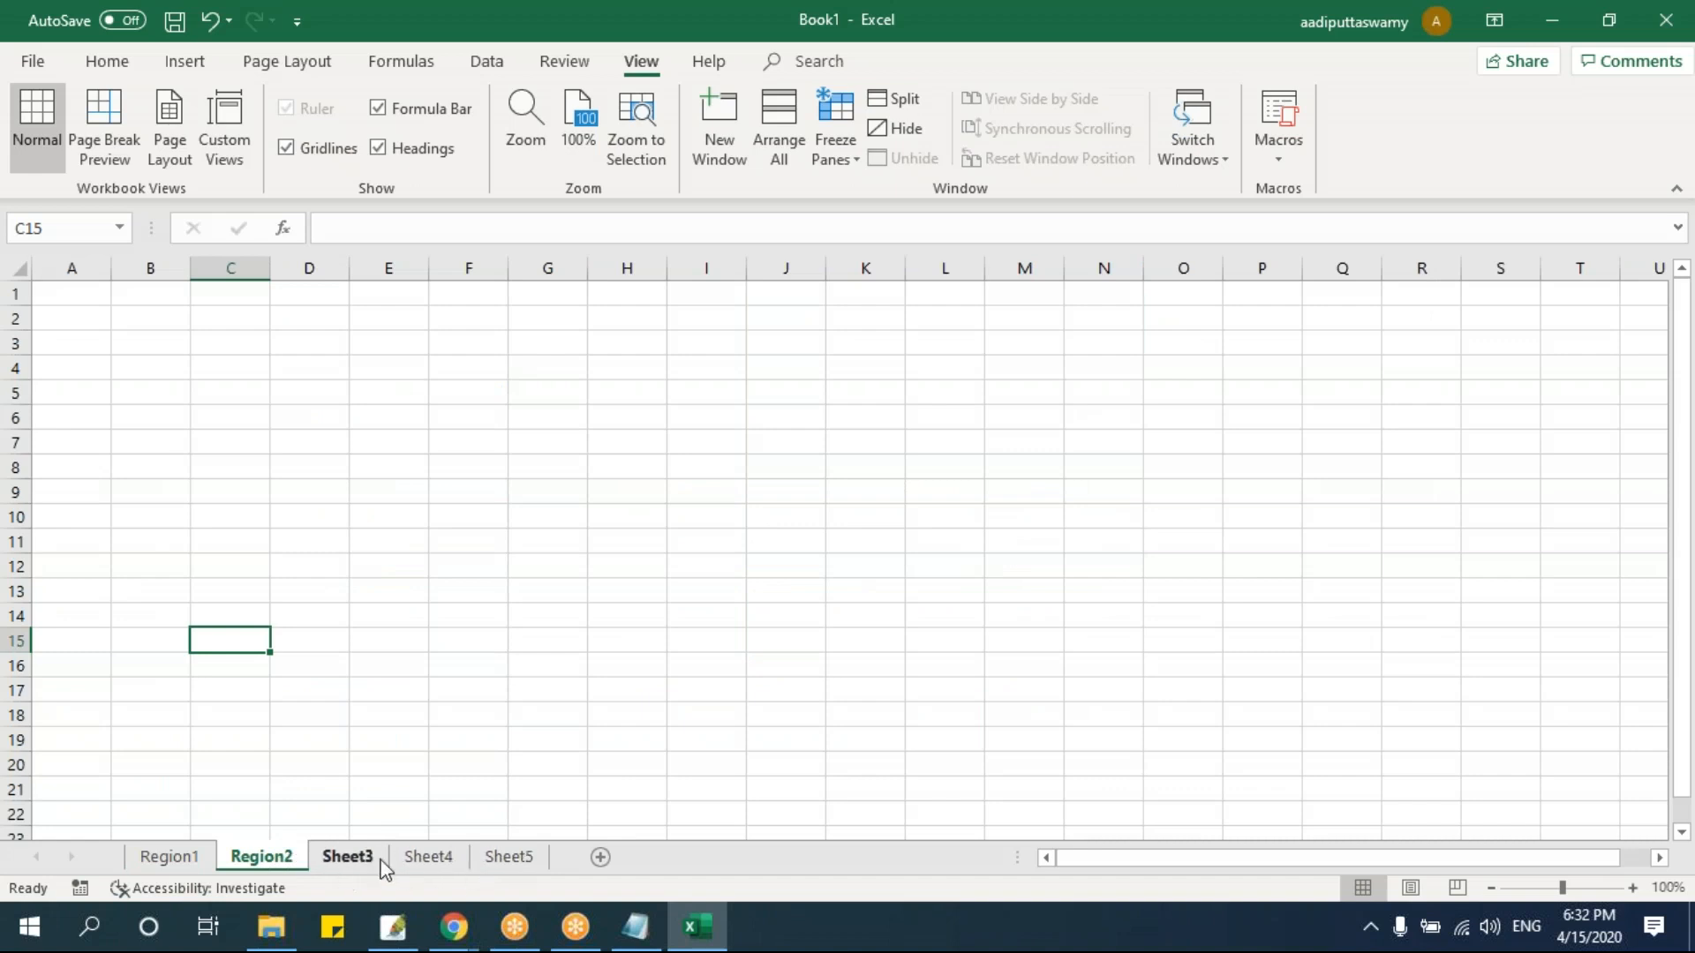
double_click(347, 857)
type("Region3")
left_click(428, 728)
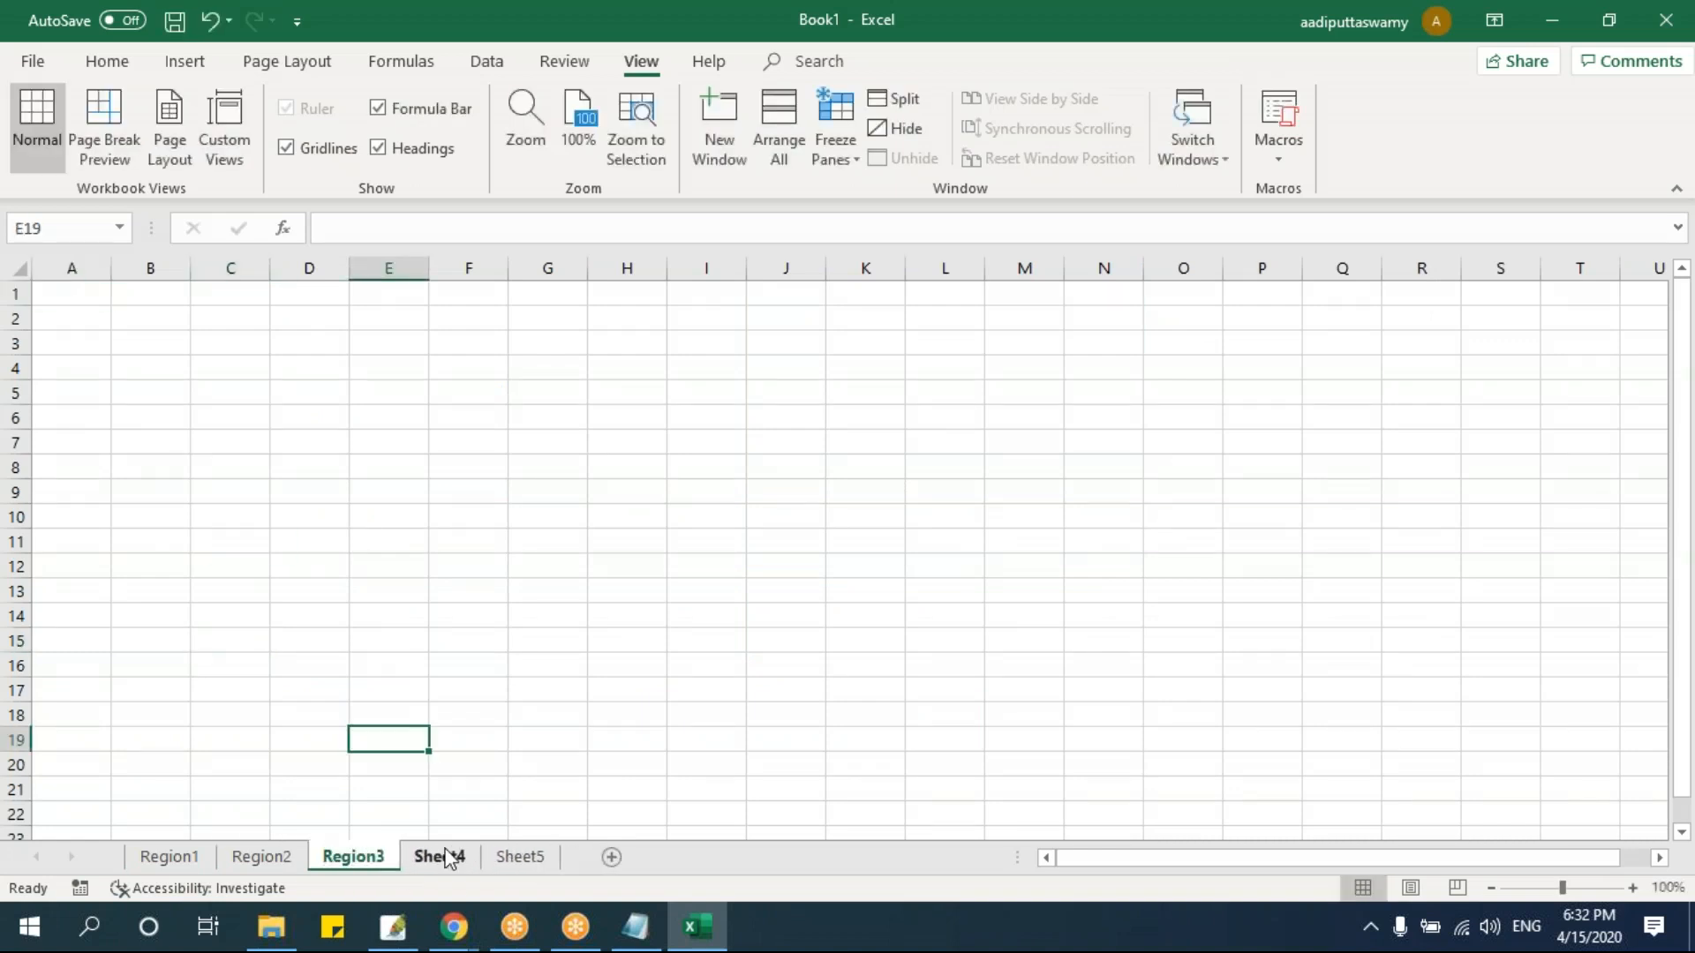
- Delete the unneeded worksheets Sheet4 and Sheet5
left_click(441, 858)
left_click(544, 862)
left_click(454, 865)
left_click(519, 864)
left_click(464, 859)
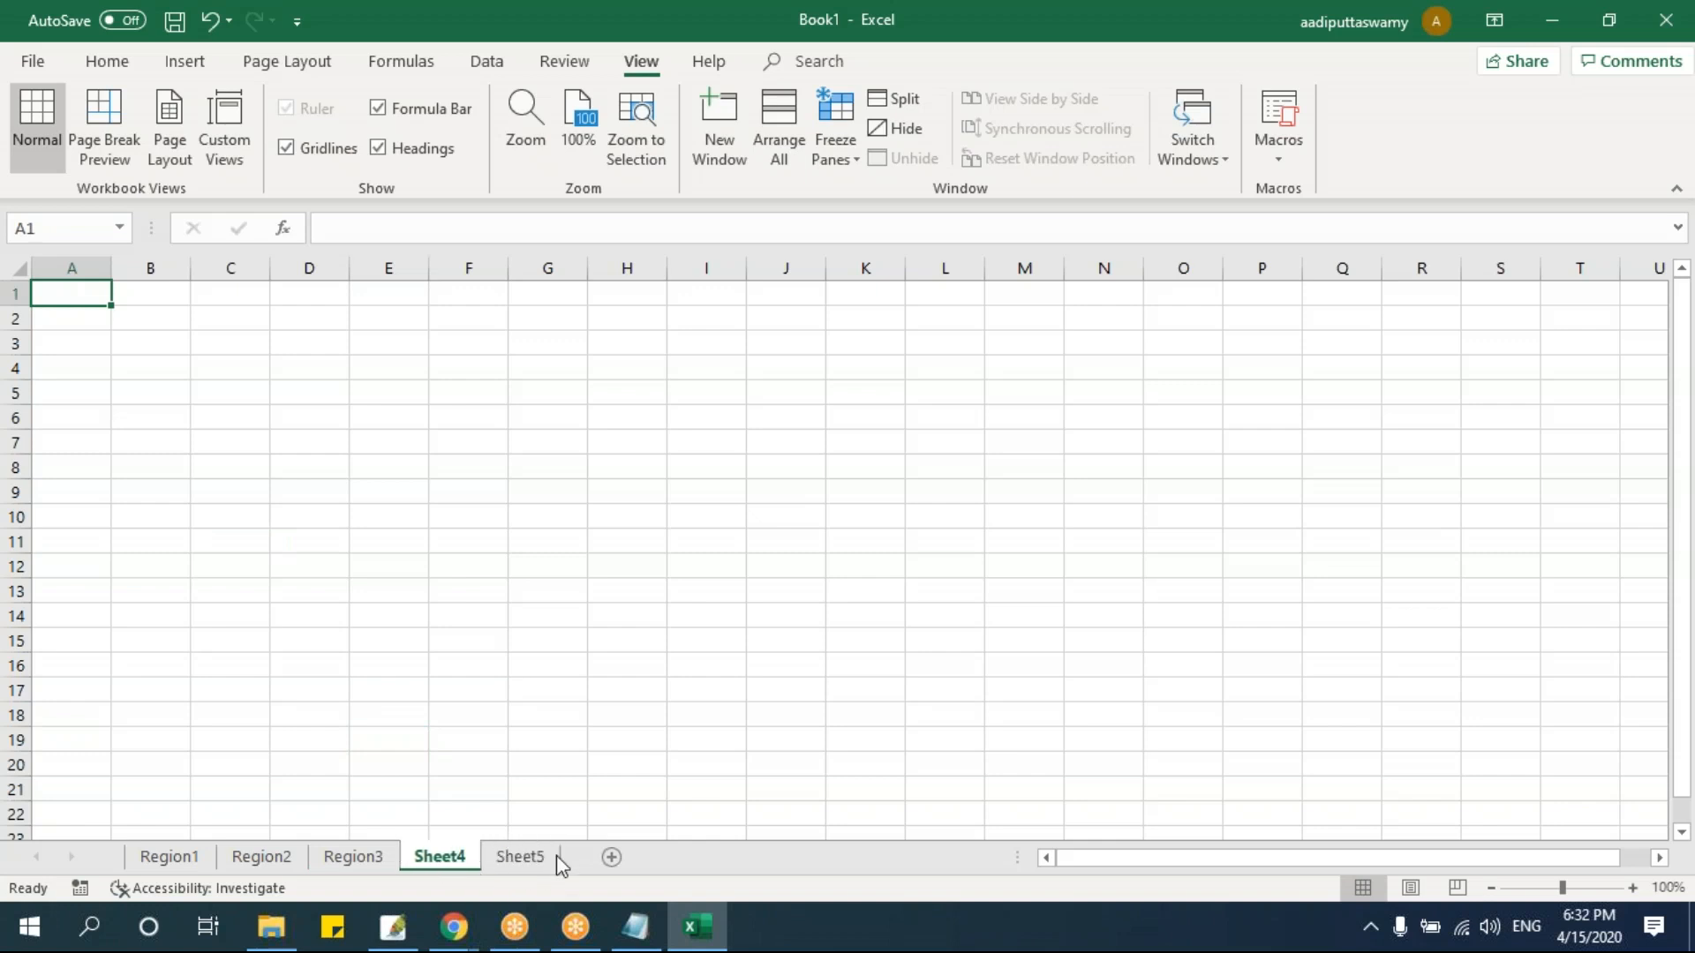
right_click(450, 863)
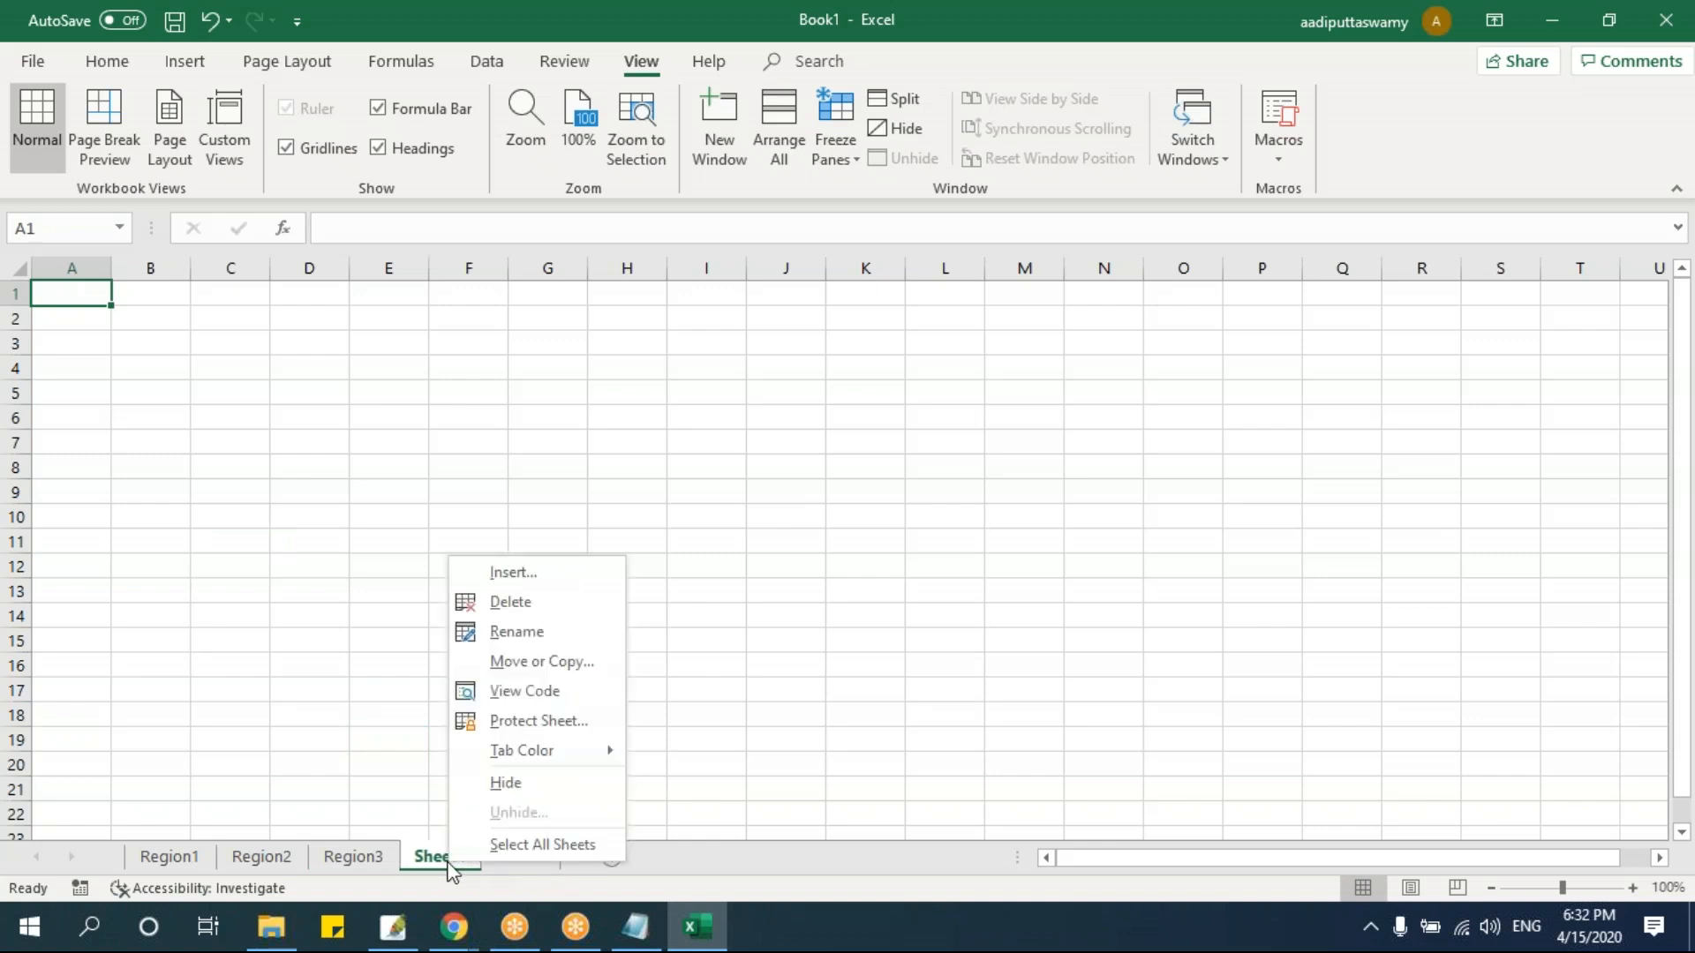
left_click(512, 602)
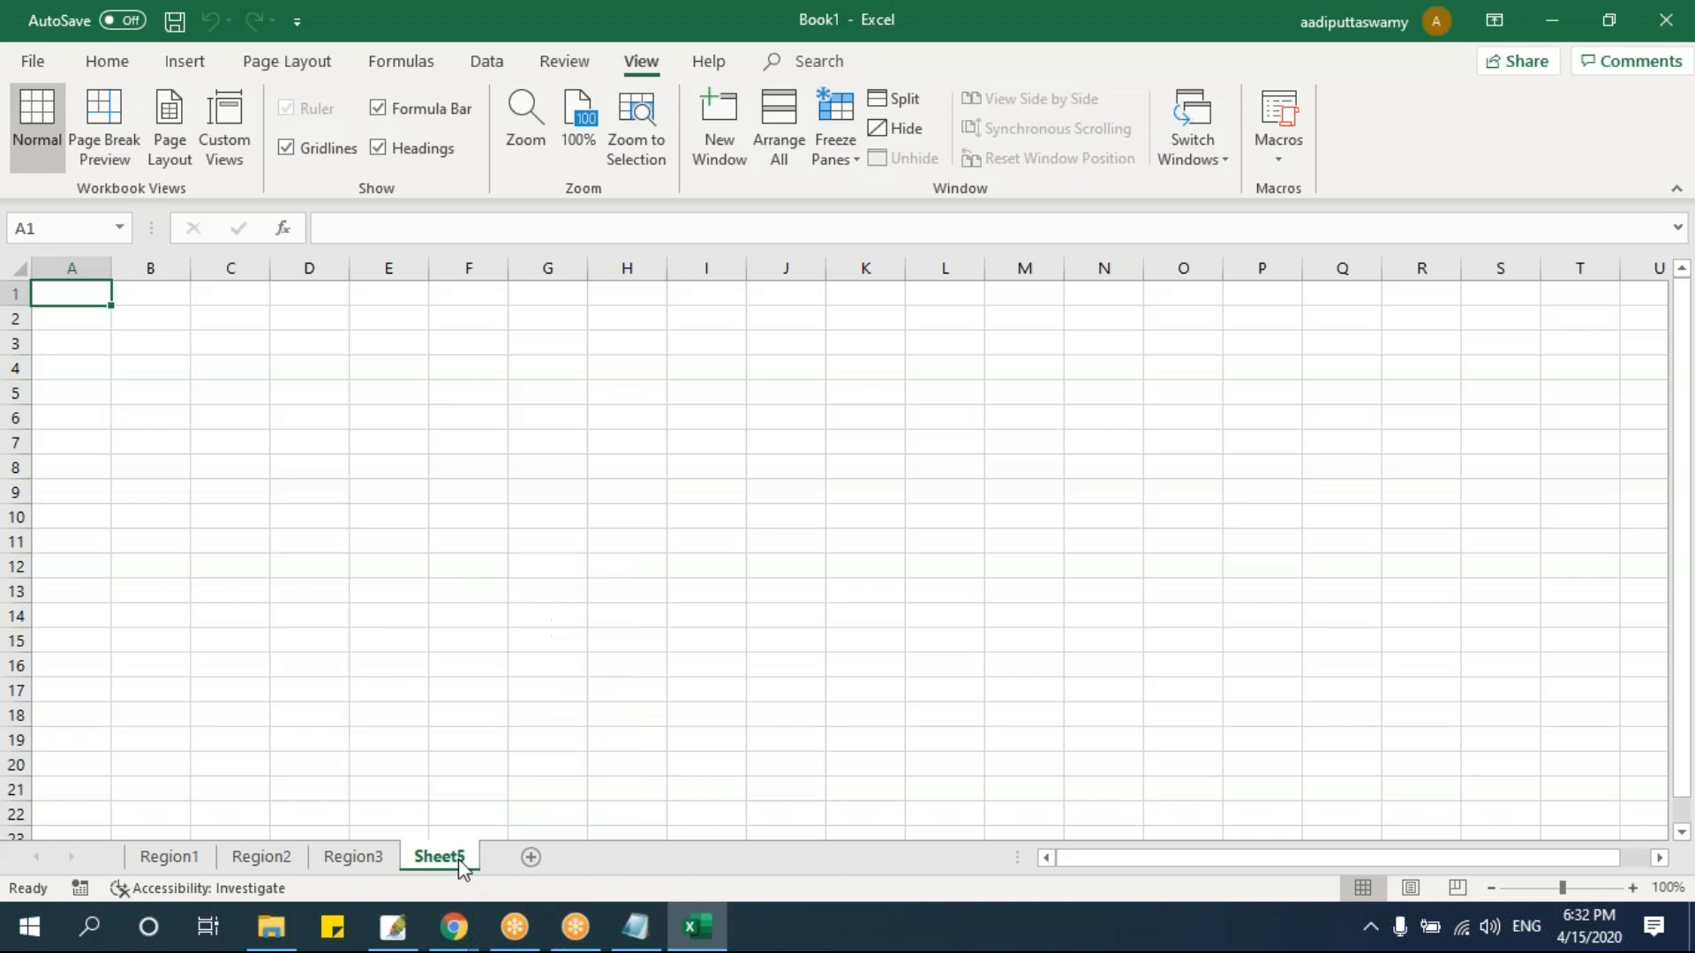
right_click(455, 861)
left_click(514, 599)
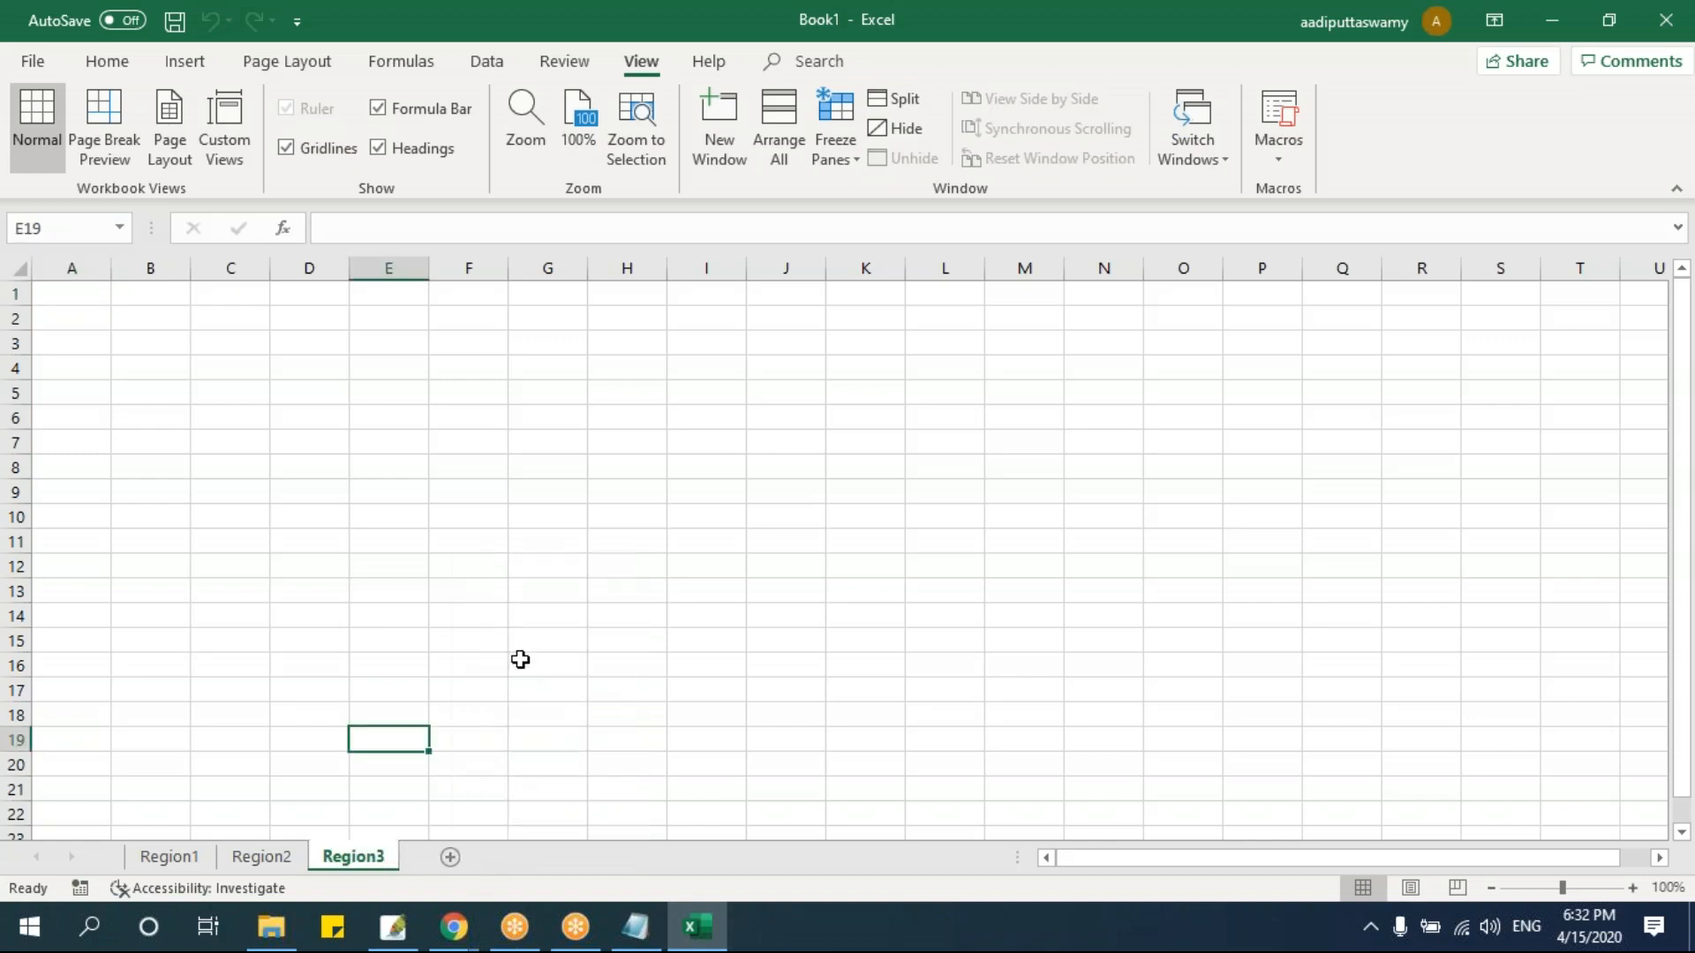
left_click(609, 591)
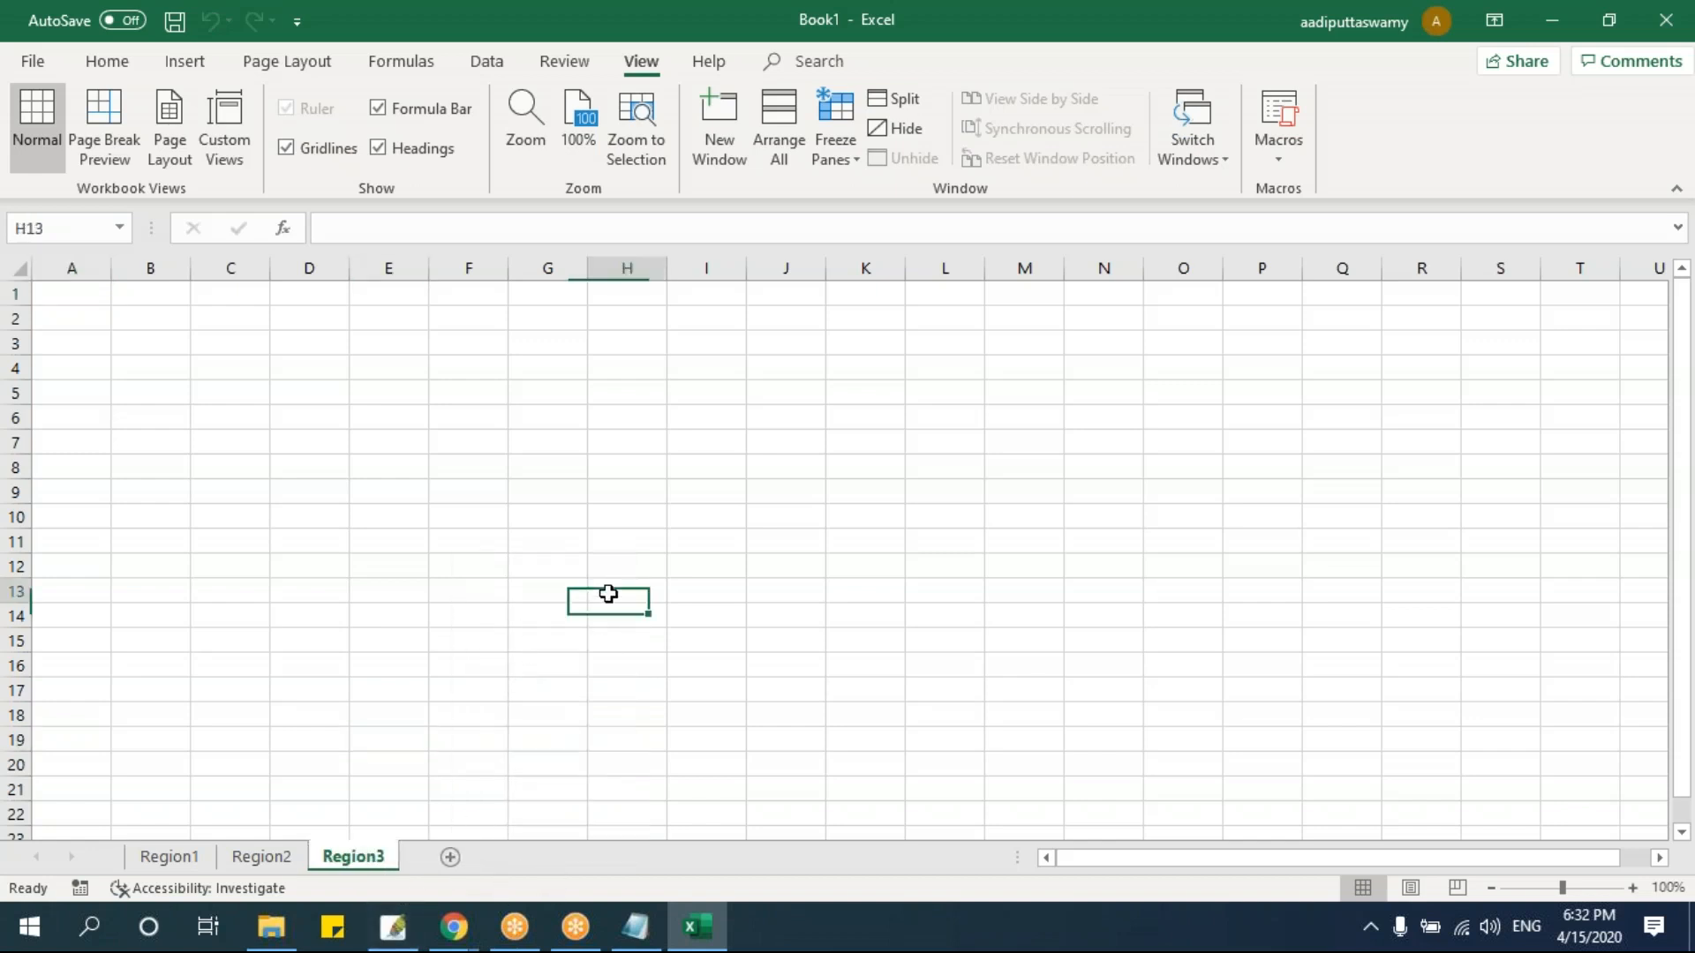
- Go through the Region1, Region2 and Region3 sheets twice
left_click(192, 860)
left_click(260, 856)
left_click(325, 852)
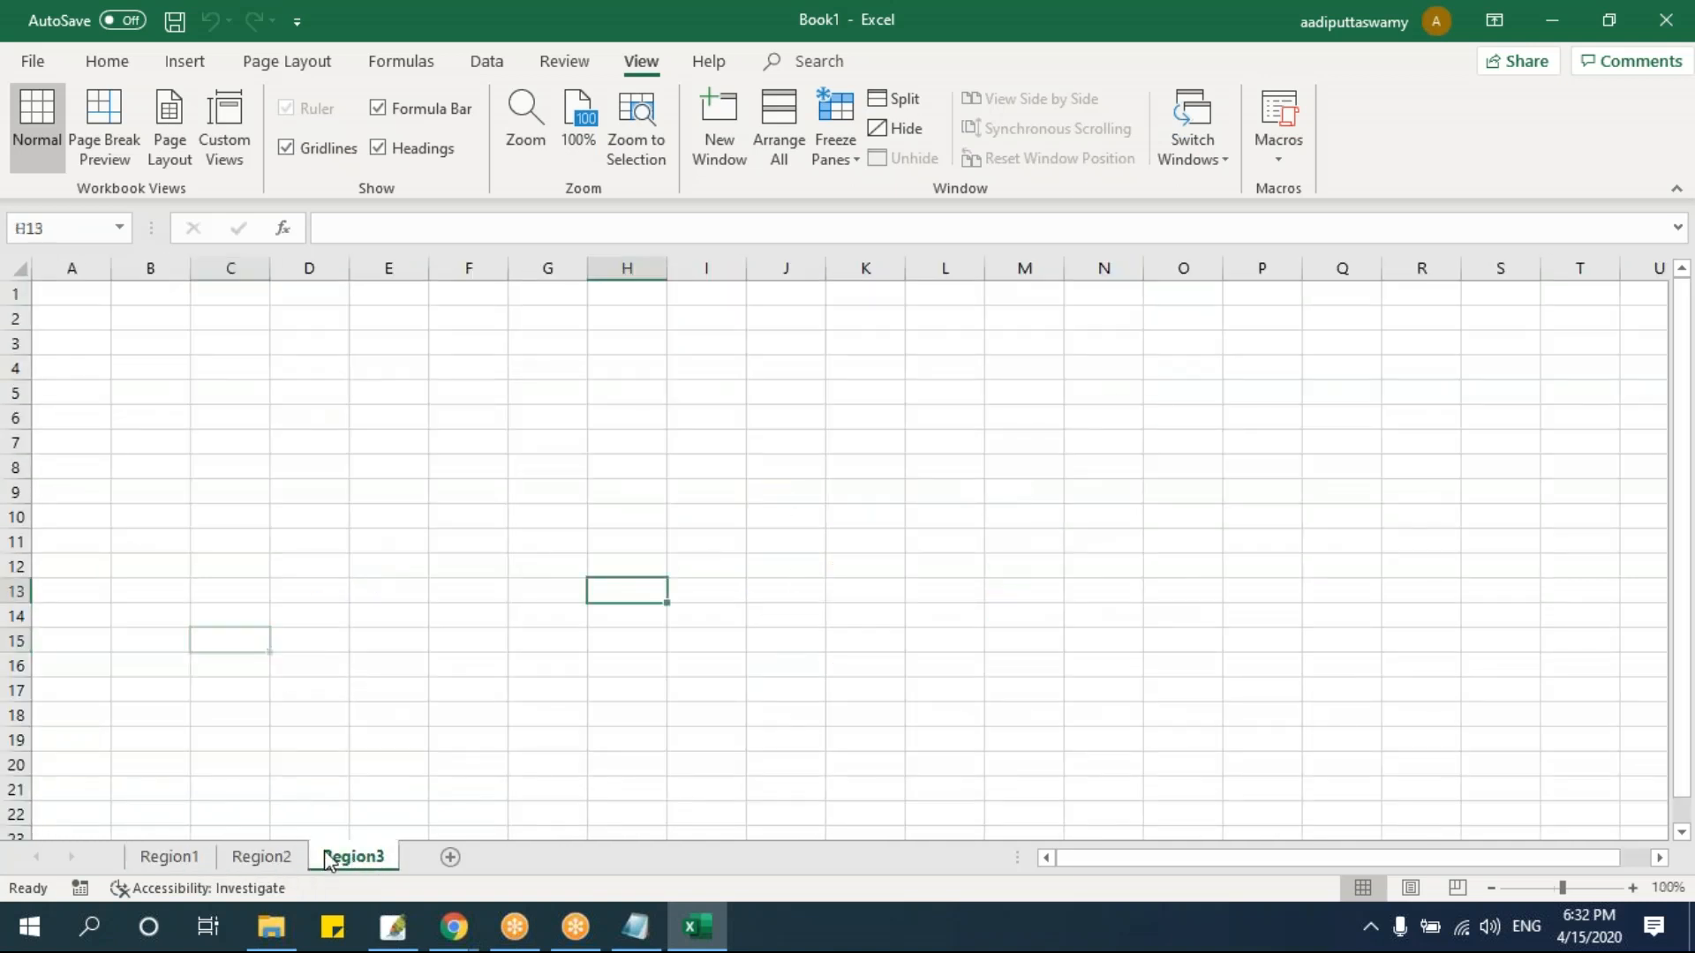
left_click(201, 855)
left_click(265, 854)
left_click(367, 854)
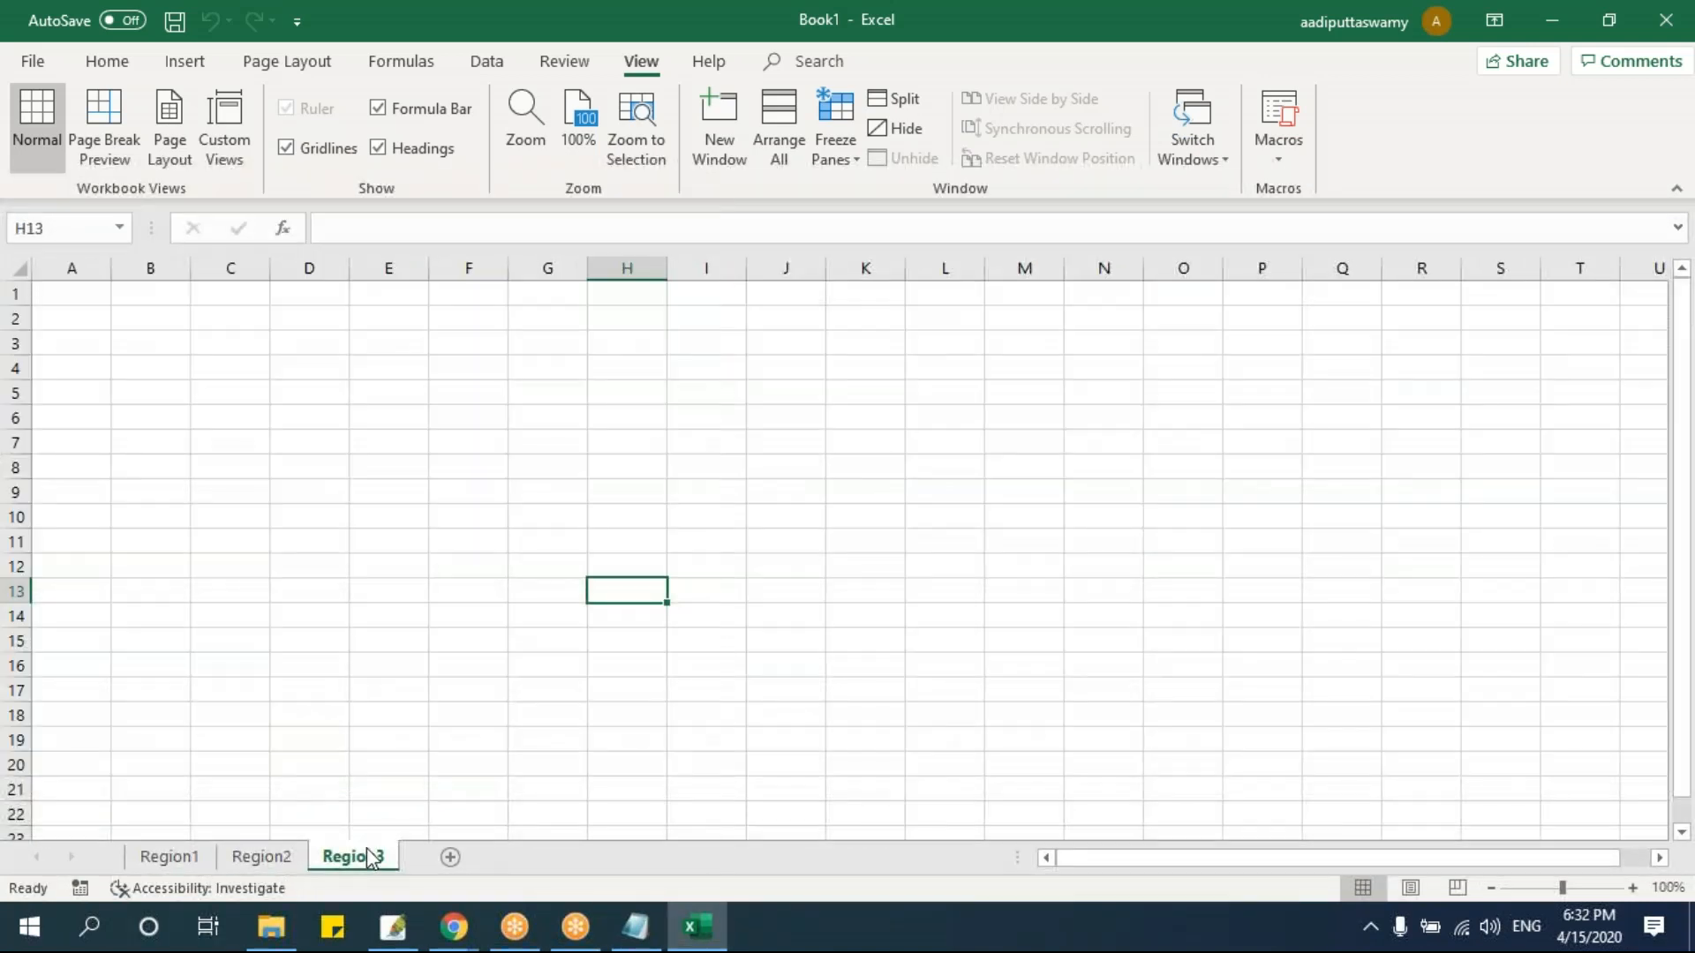
- Group the Region1 and Region2 sheets, and ungroup them by switching to Region3 and back to Region1
left_click(185, 860)
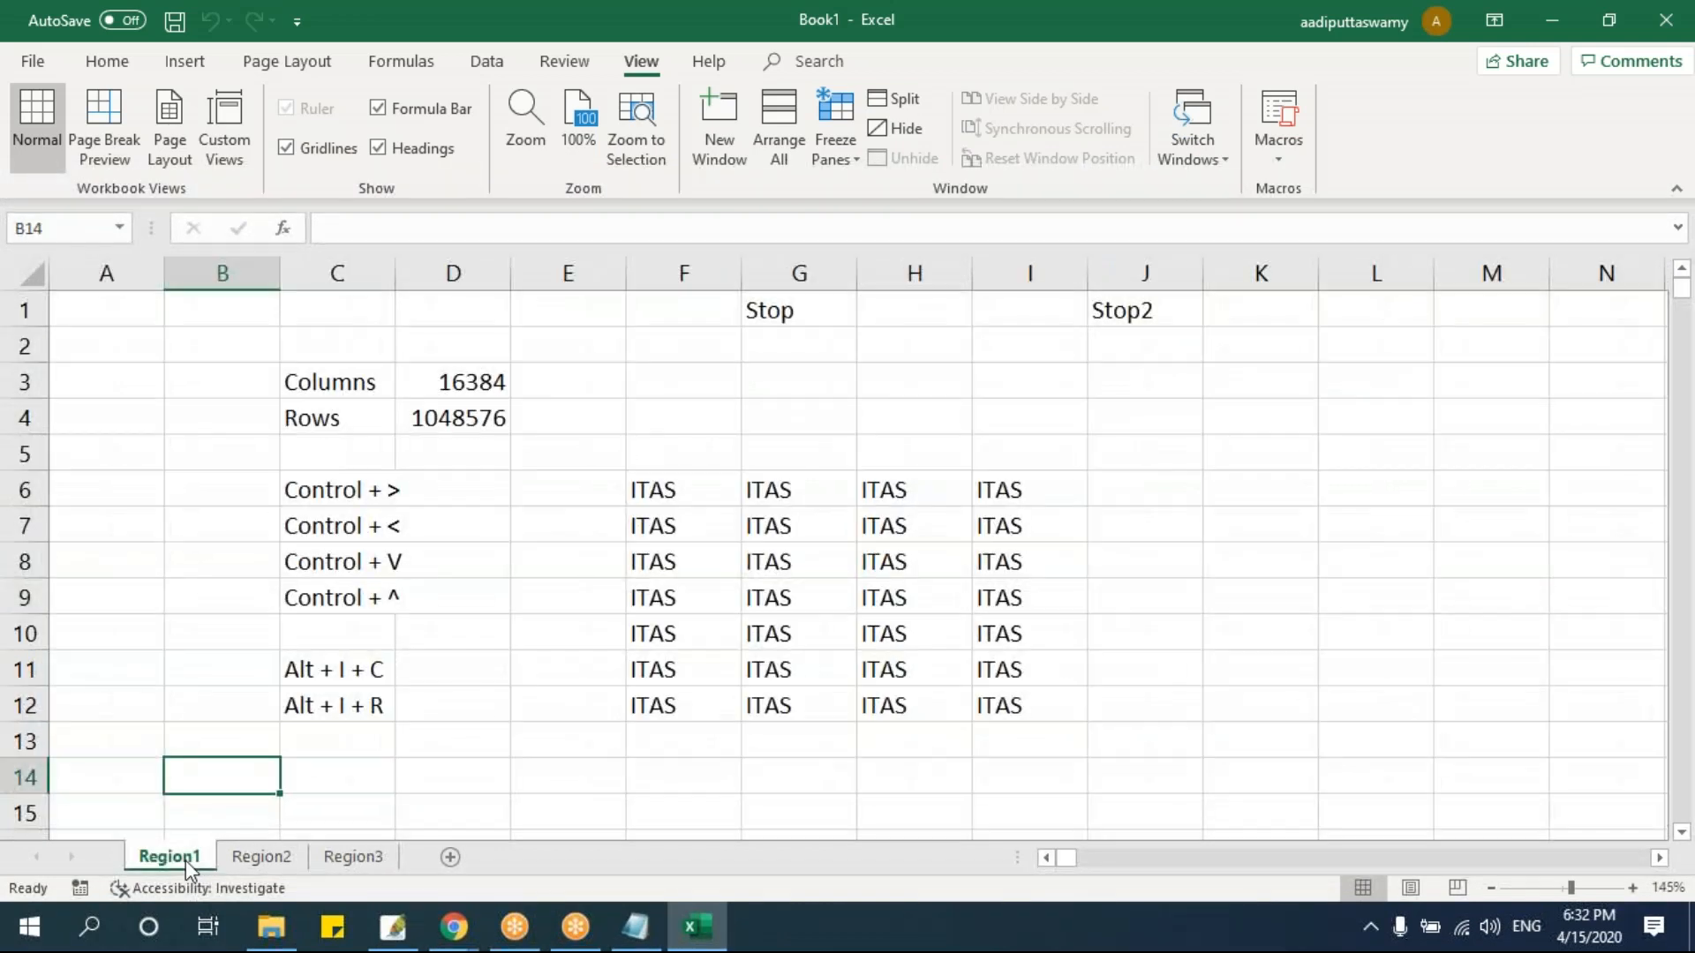
left_click(243, 859, "ctrl")
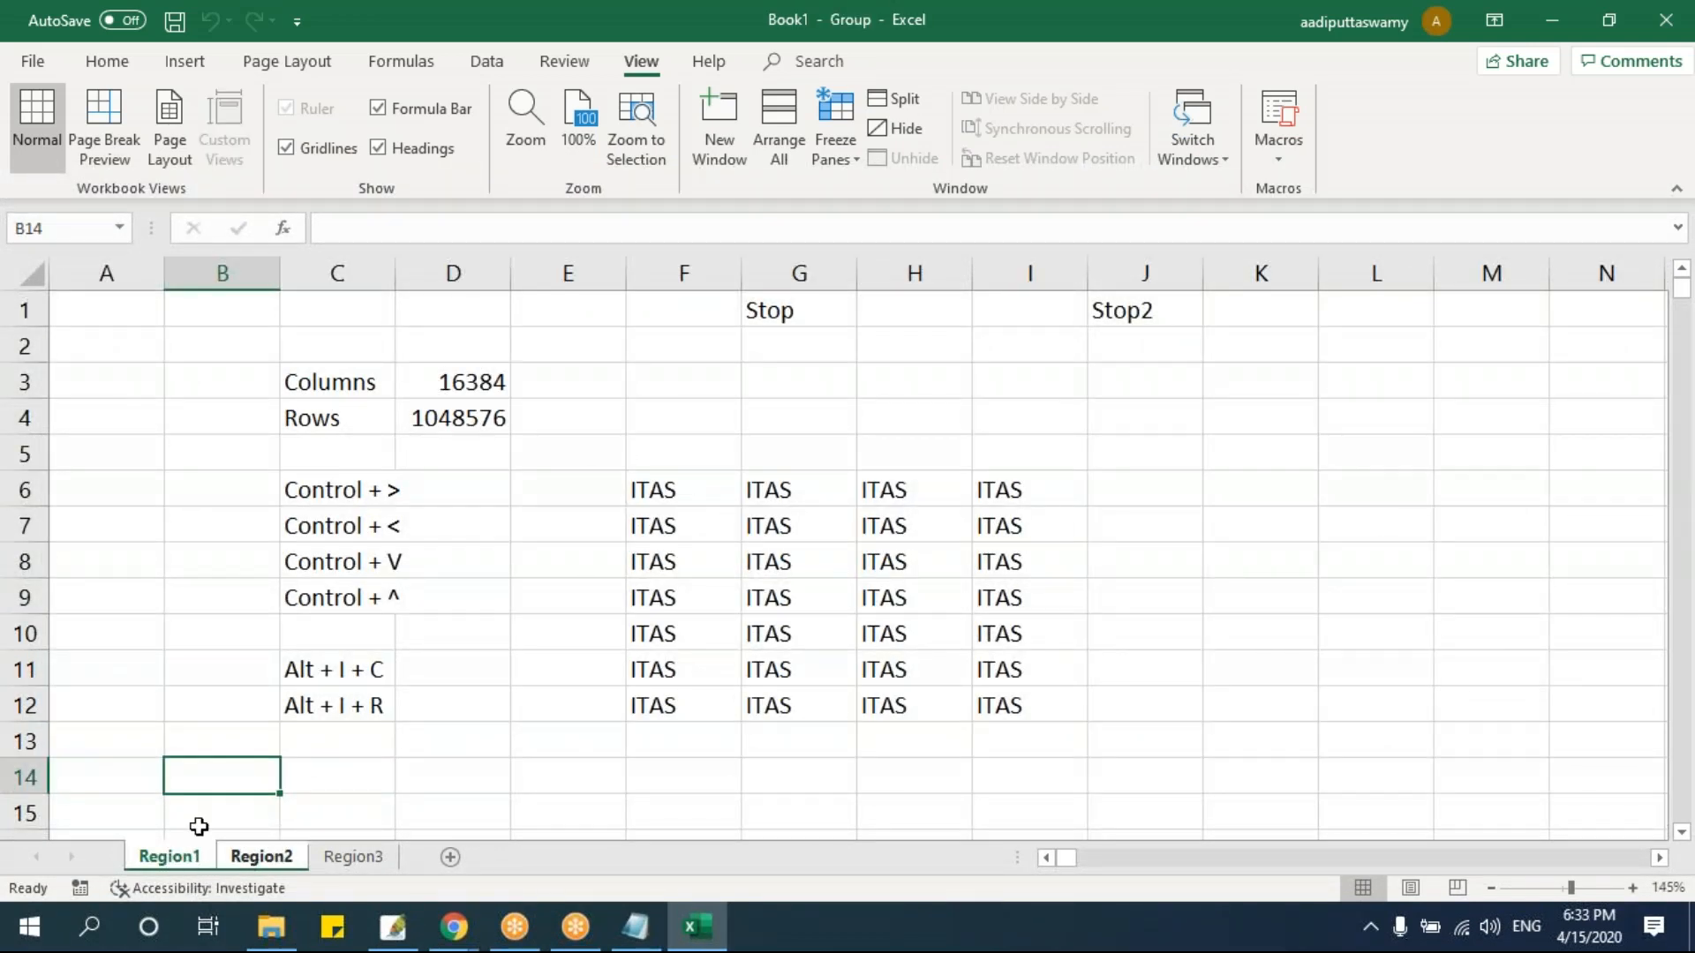
left_click(355, 856)
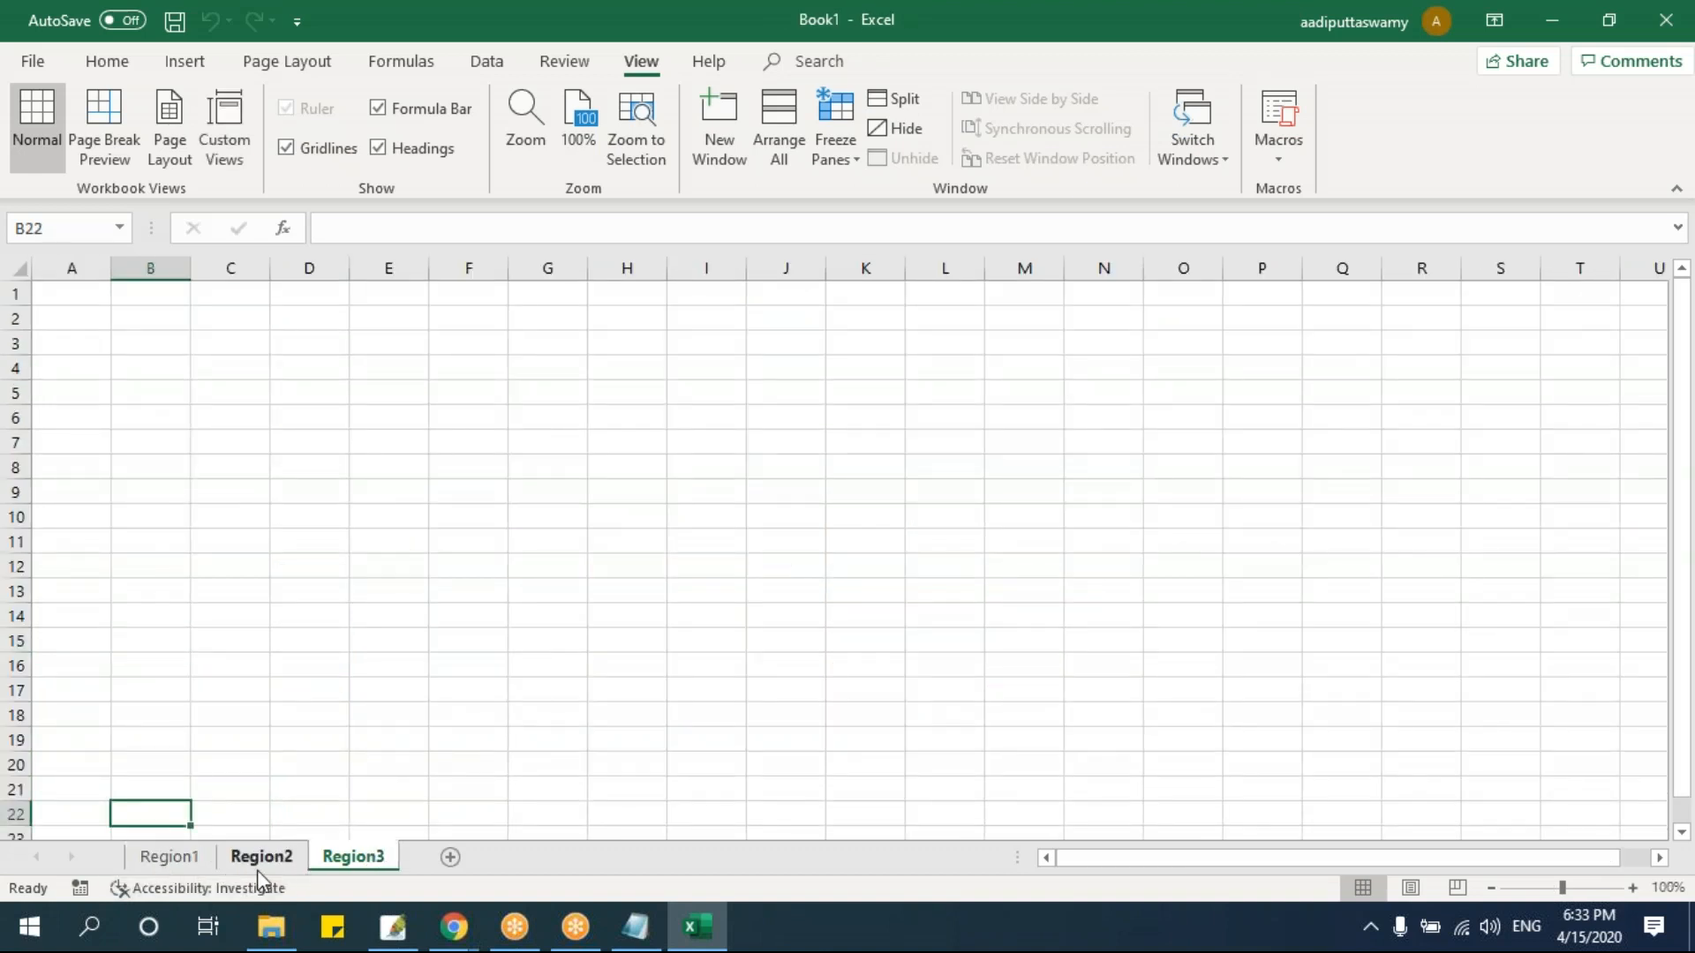
left_click(185, 858)
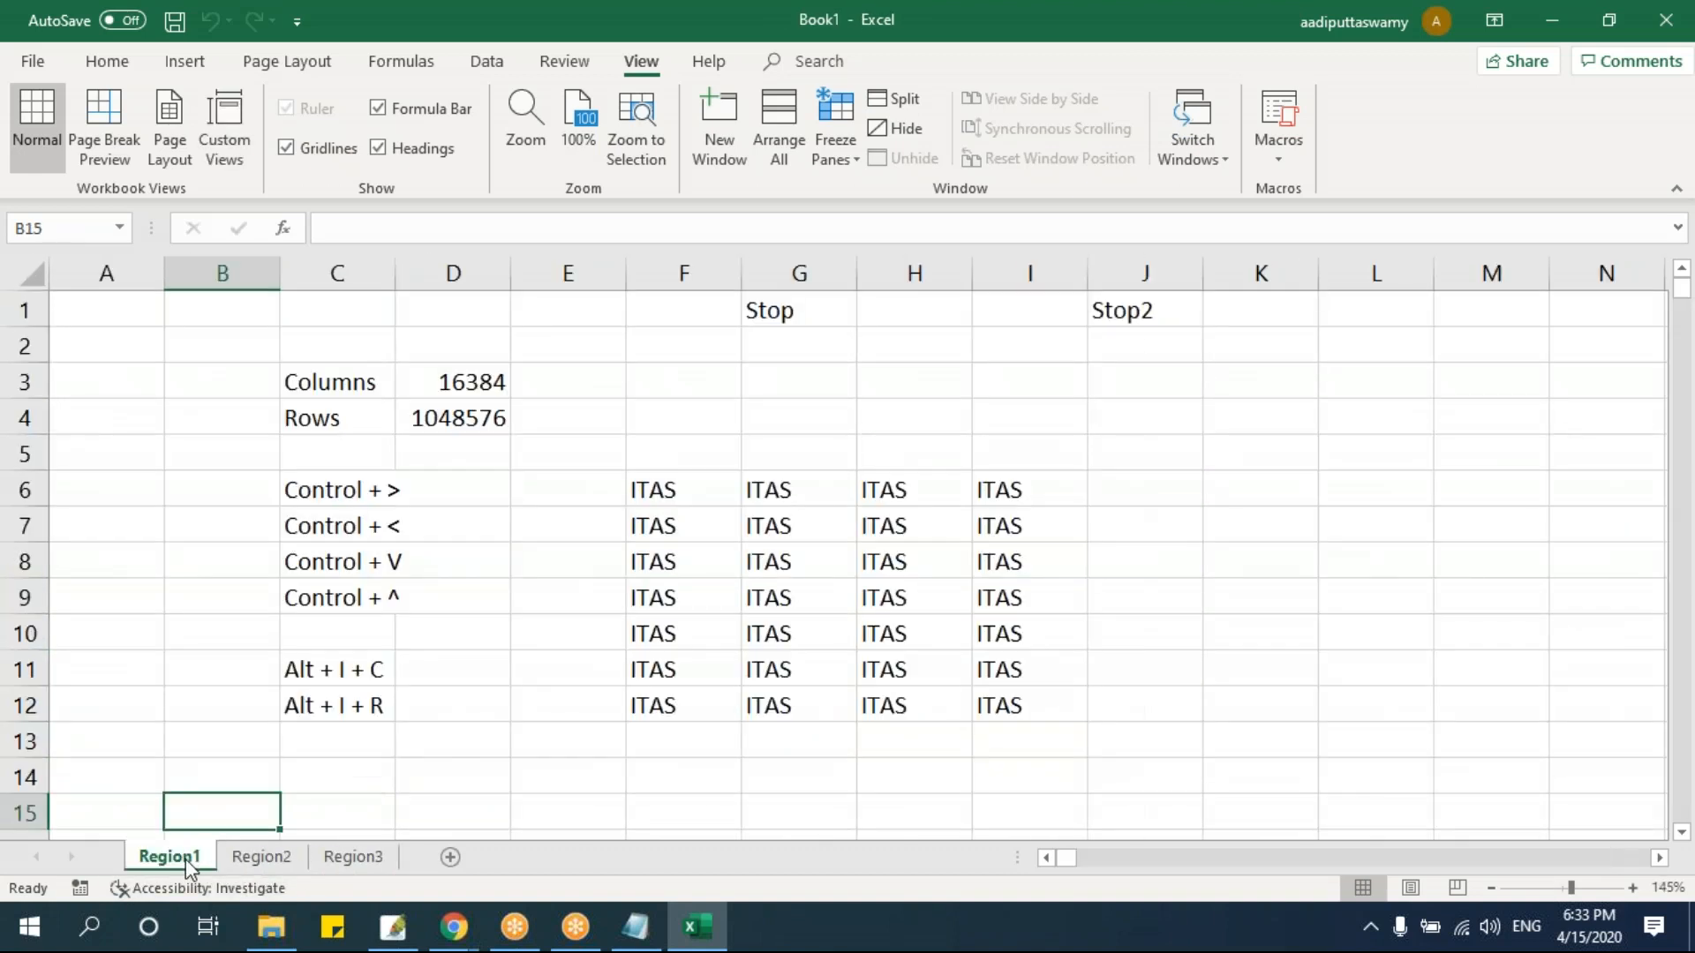
- Set the Region1 sheet tab color to the standard dark red
right_click(185, 860)
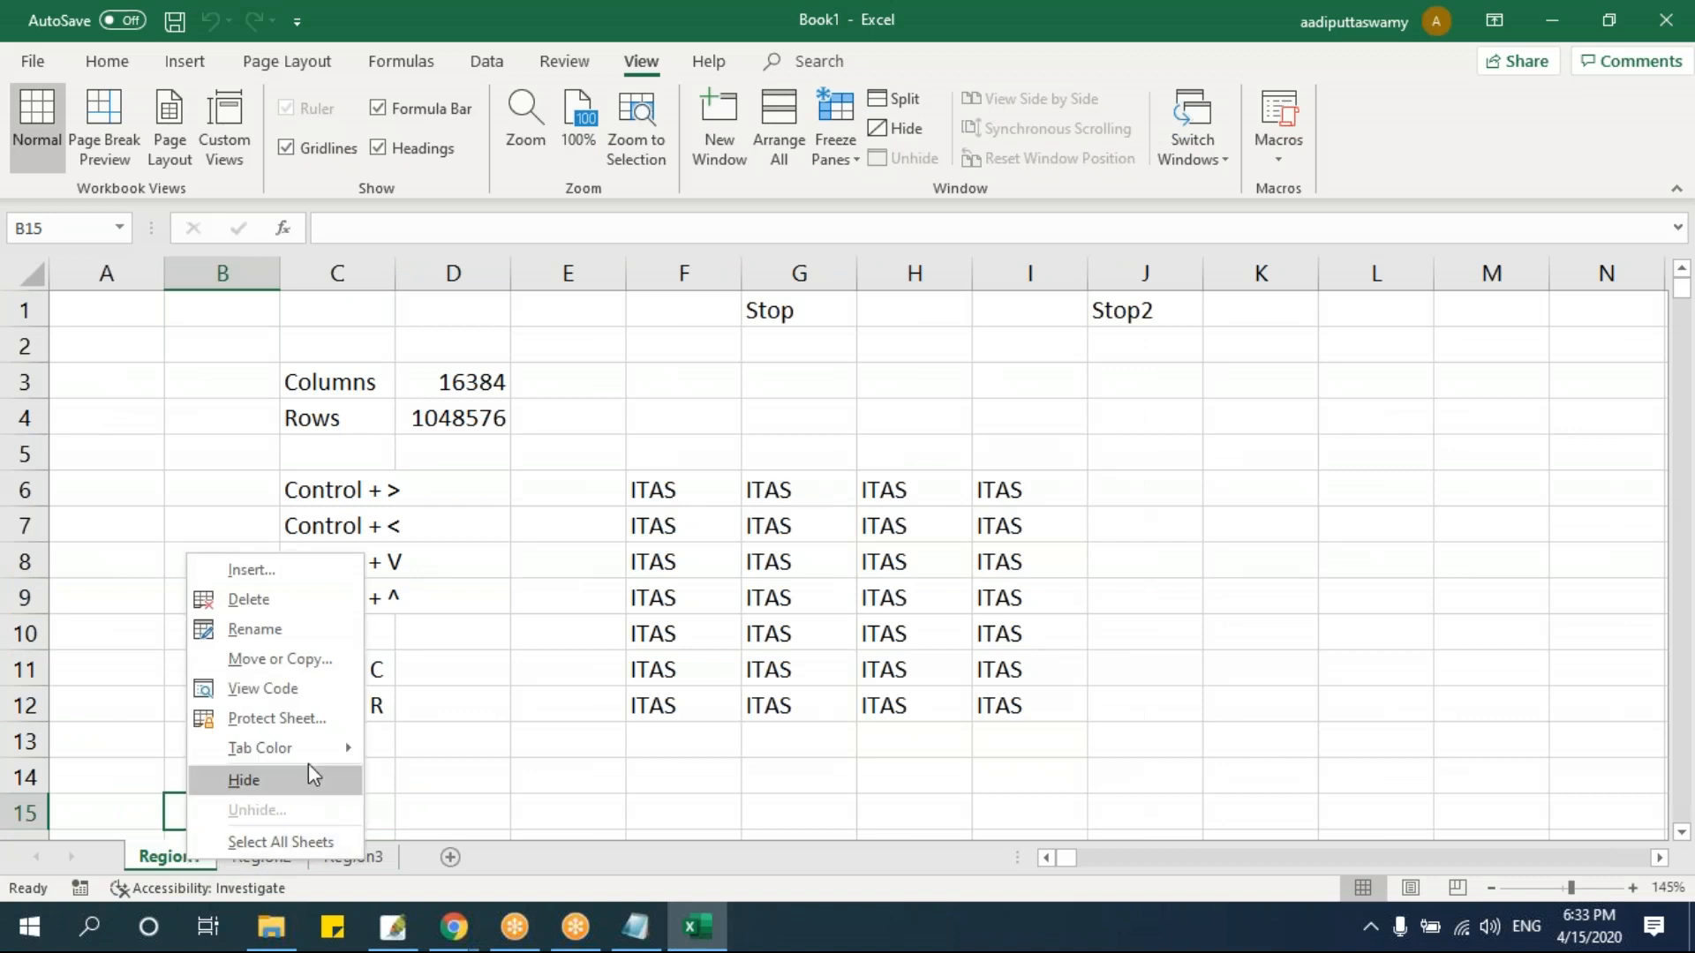
mouse_move(311, 746)
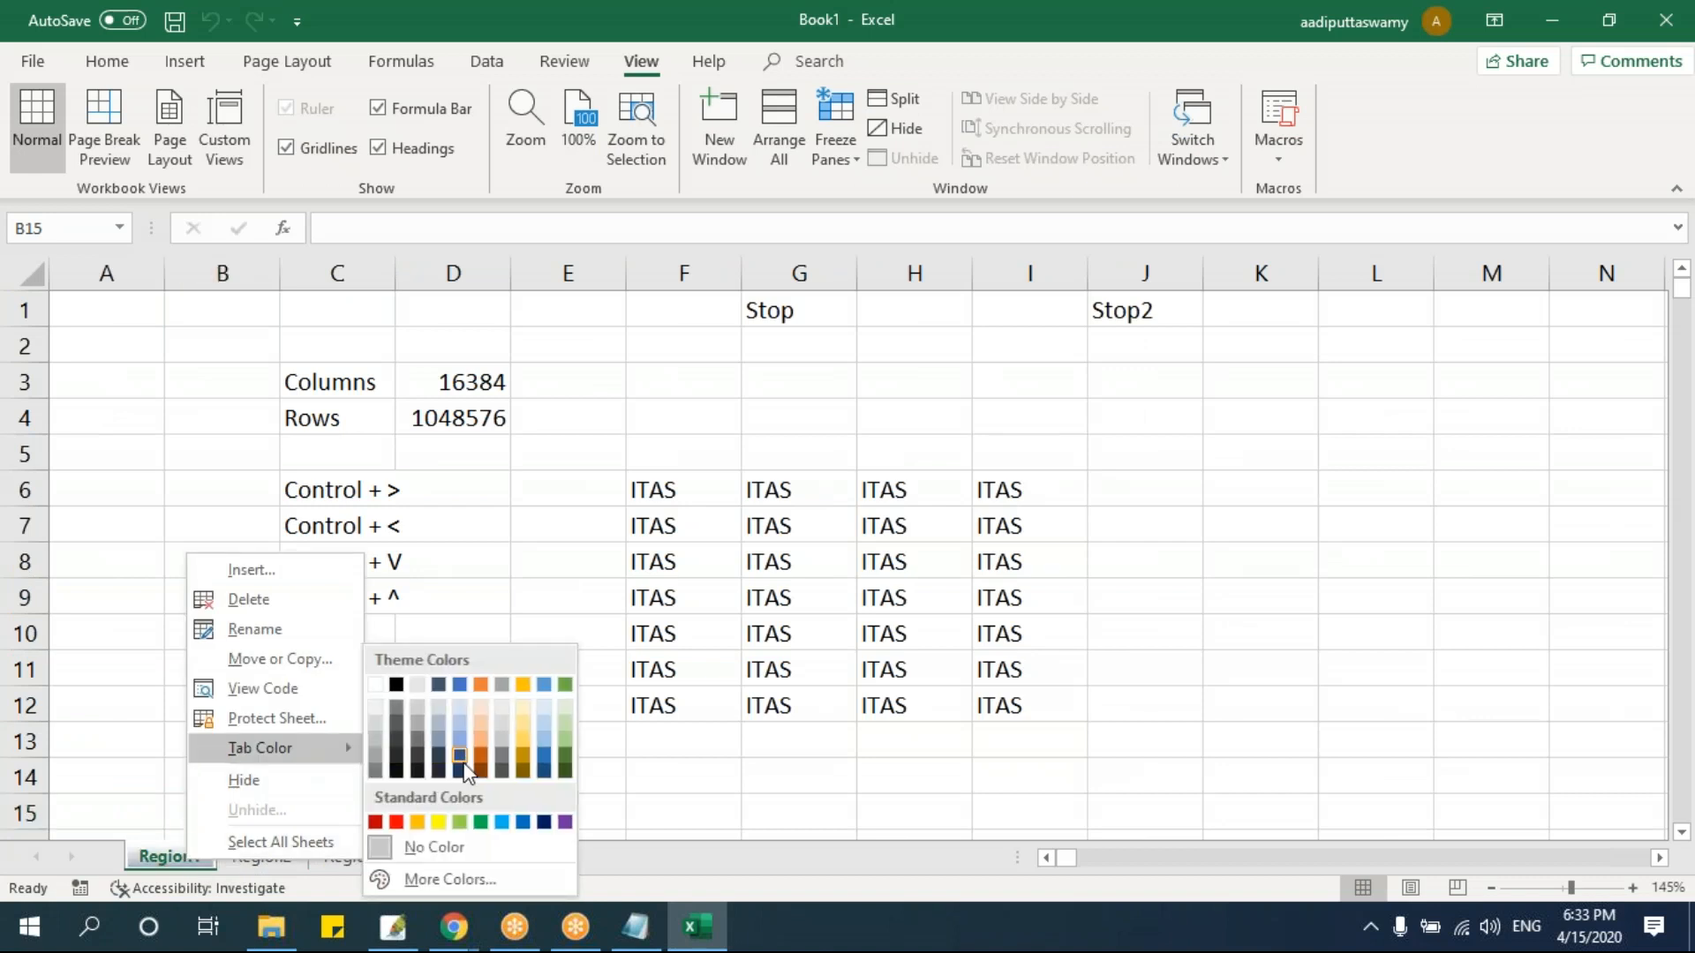
left_click(376, 821)
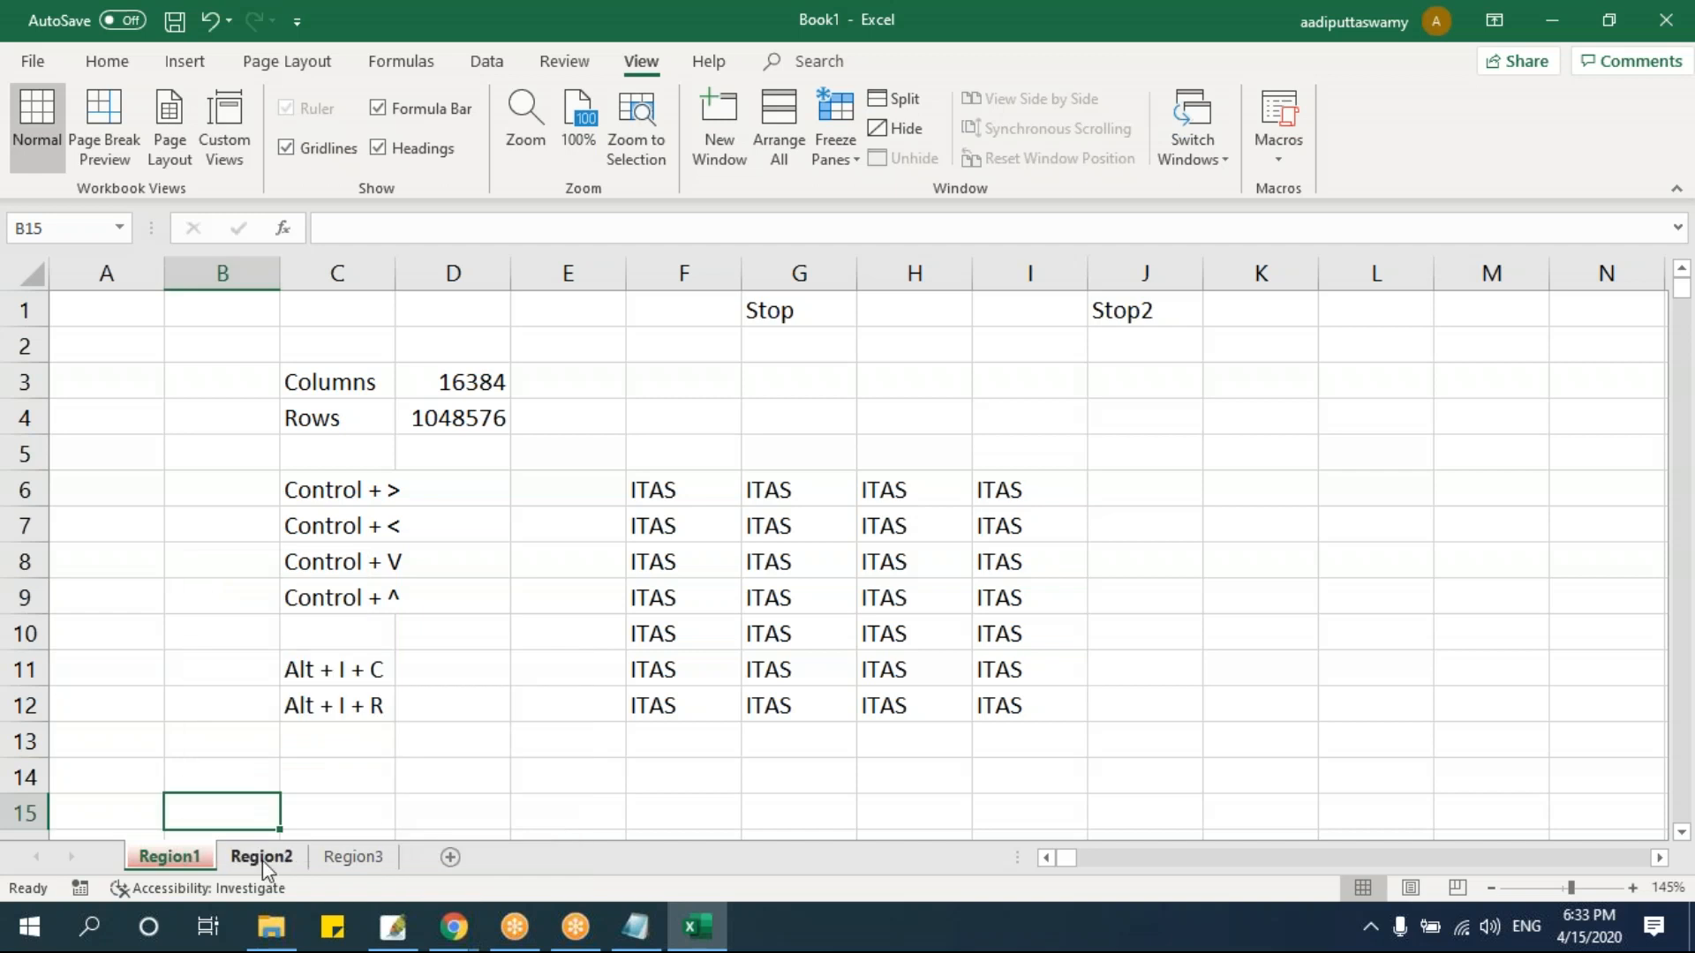
- Color the Region1 and Region2 sheet tabs blue, using the same darker blue theme shade for both
right_click(183, 853)
mouse_move(273, 745)
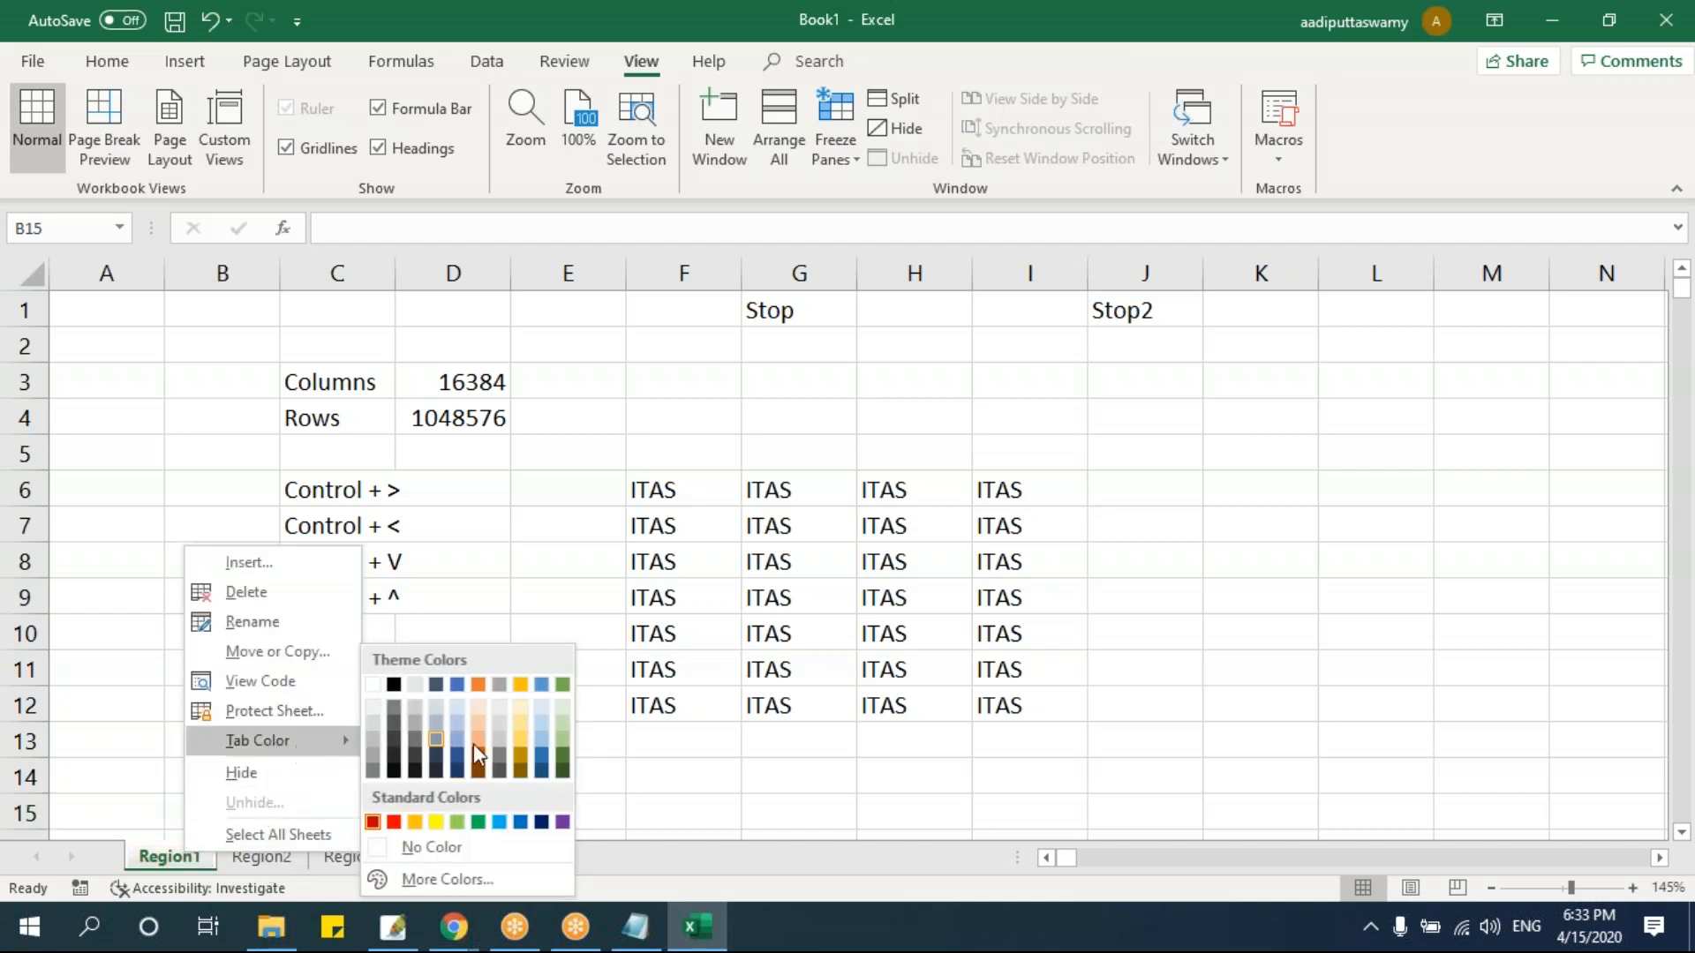
left_click(541, 759)
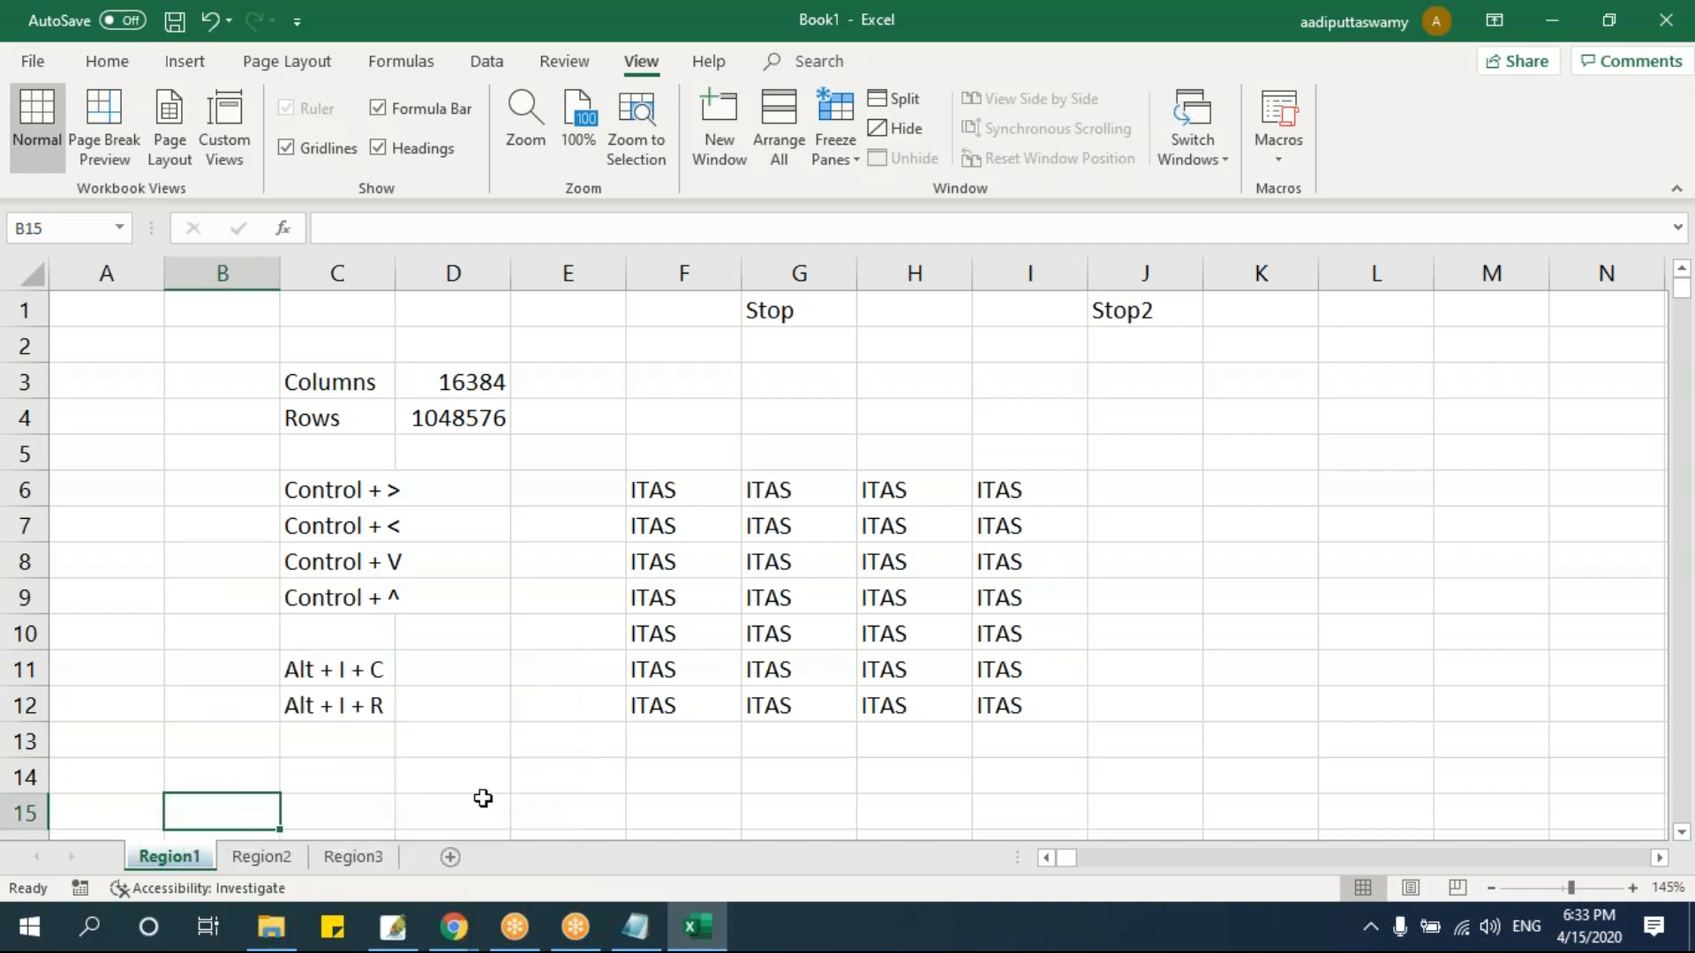
left_click(252, 858)
right_click(252, 859)
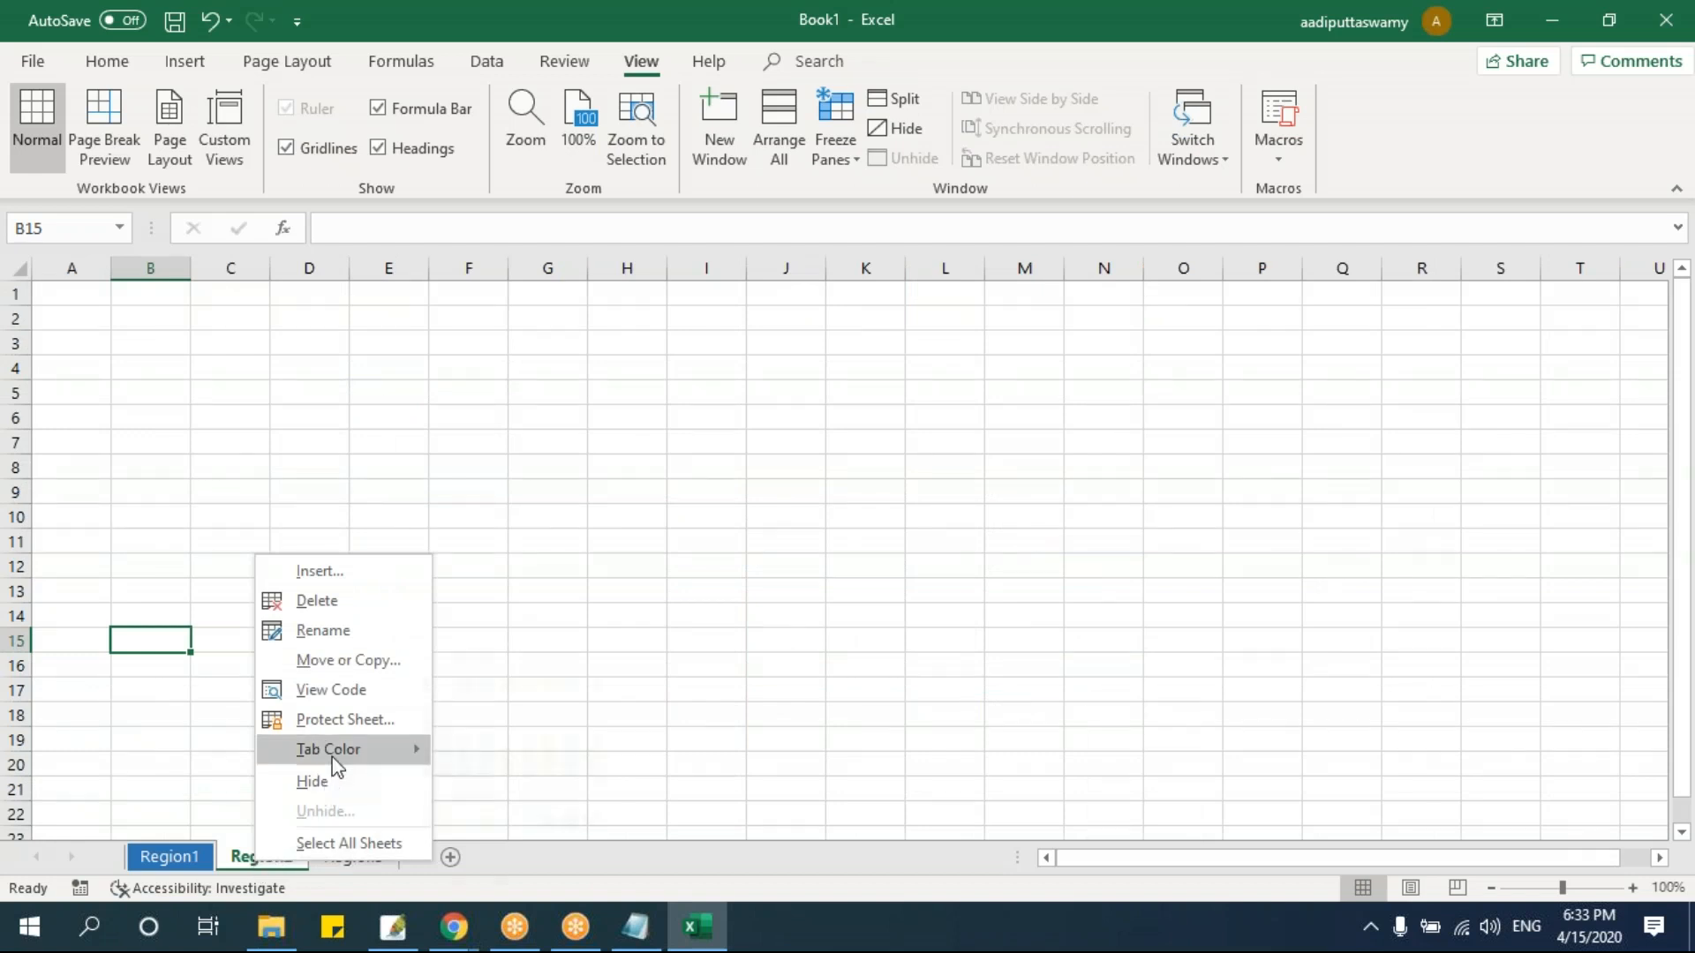
mouse_move(339, 757)
left_click(612, 757)
left_click(468, 715)
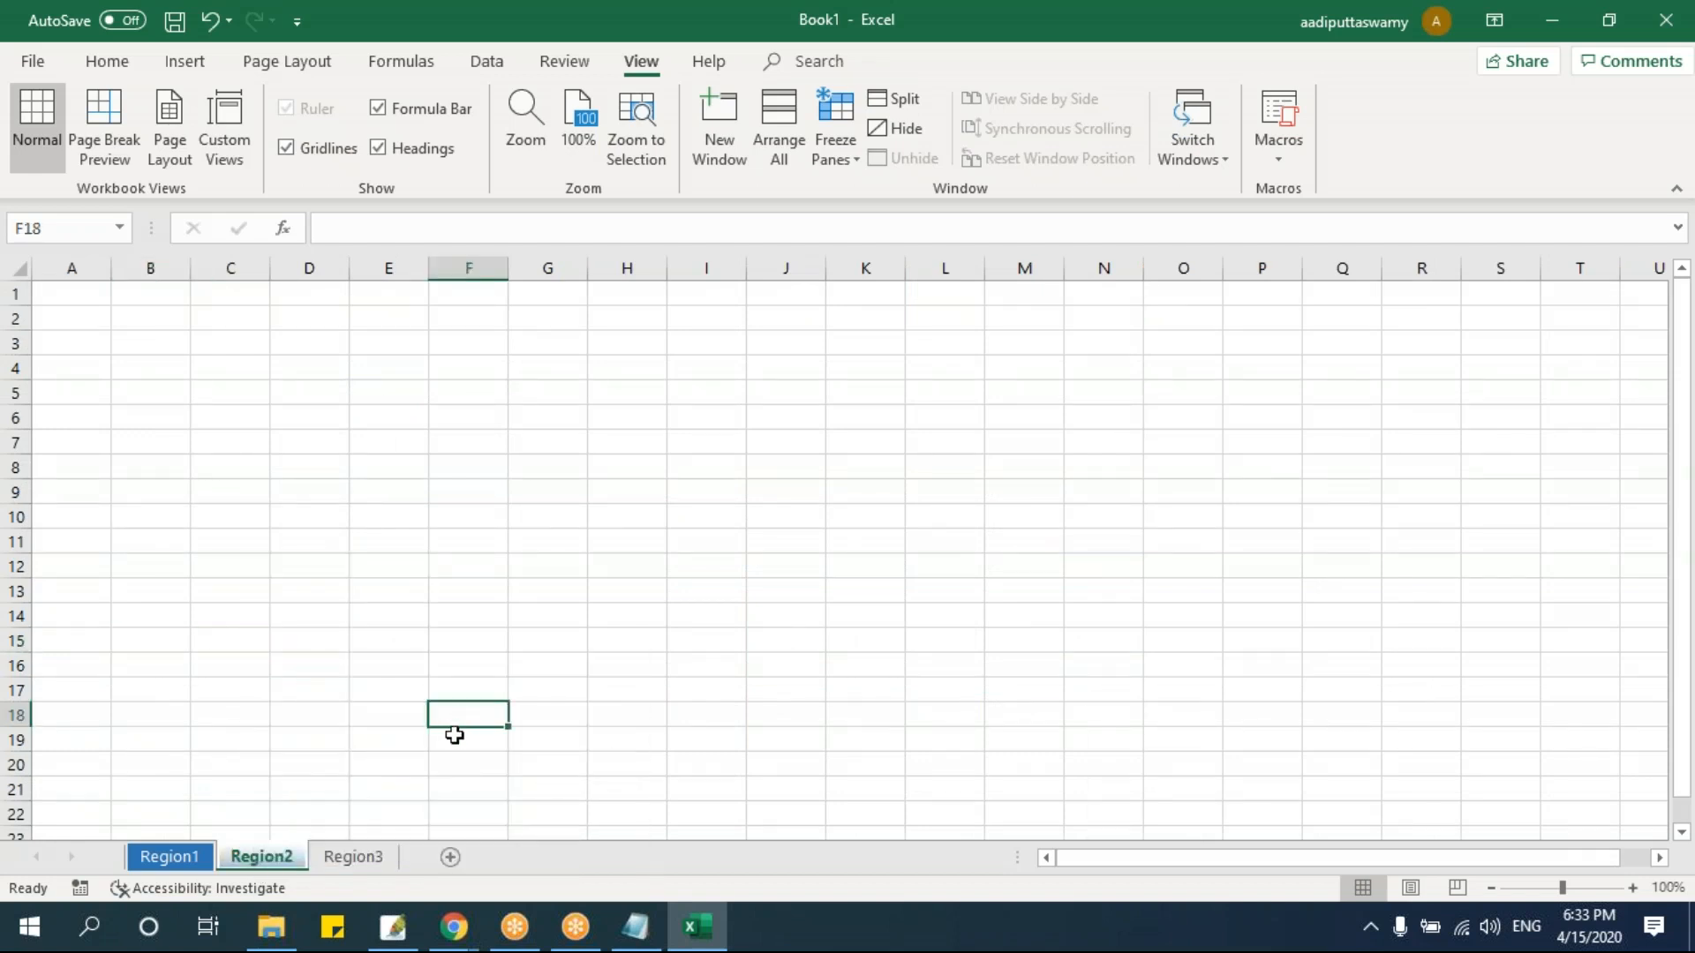
- Color the Region3 sheet tab with the darkest green theme shade
left_click(356, 858)
right_click(356, 863)
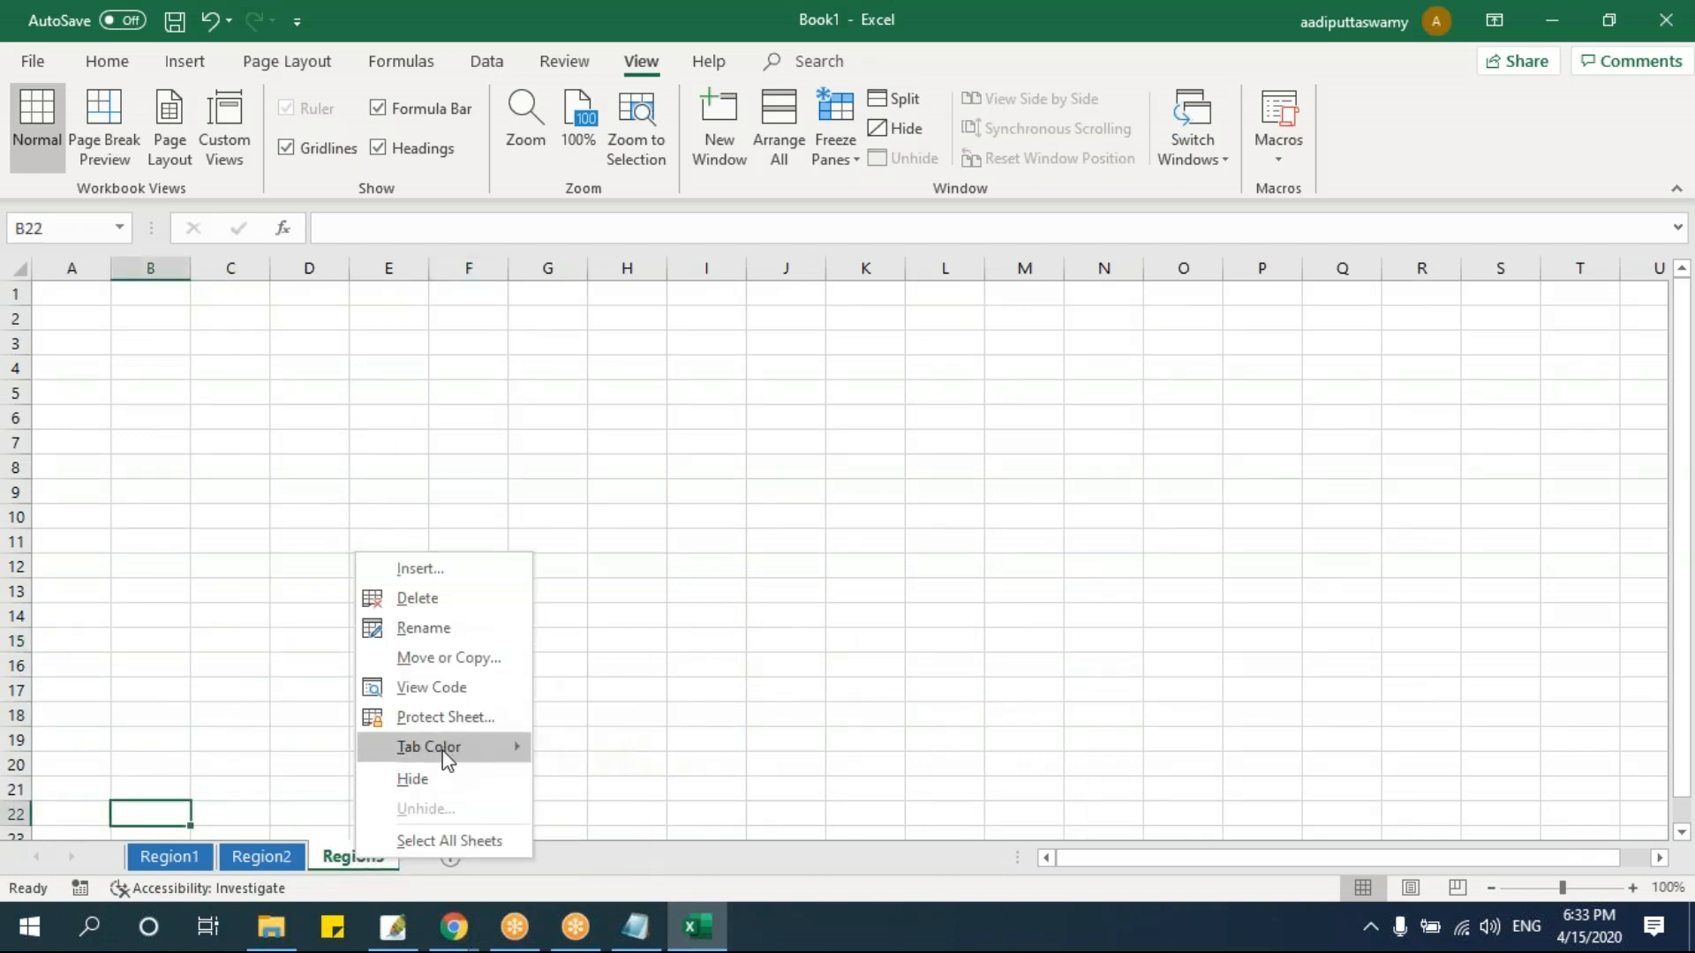
mouse_move(446, 748)
left_click(714, 772)
left_click(548, 764)
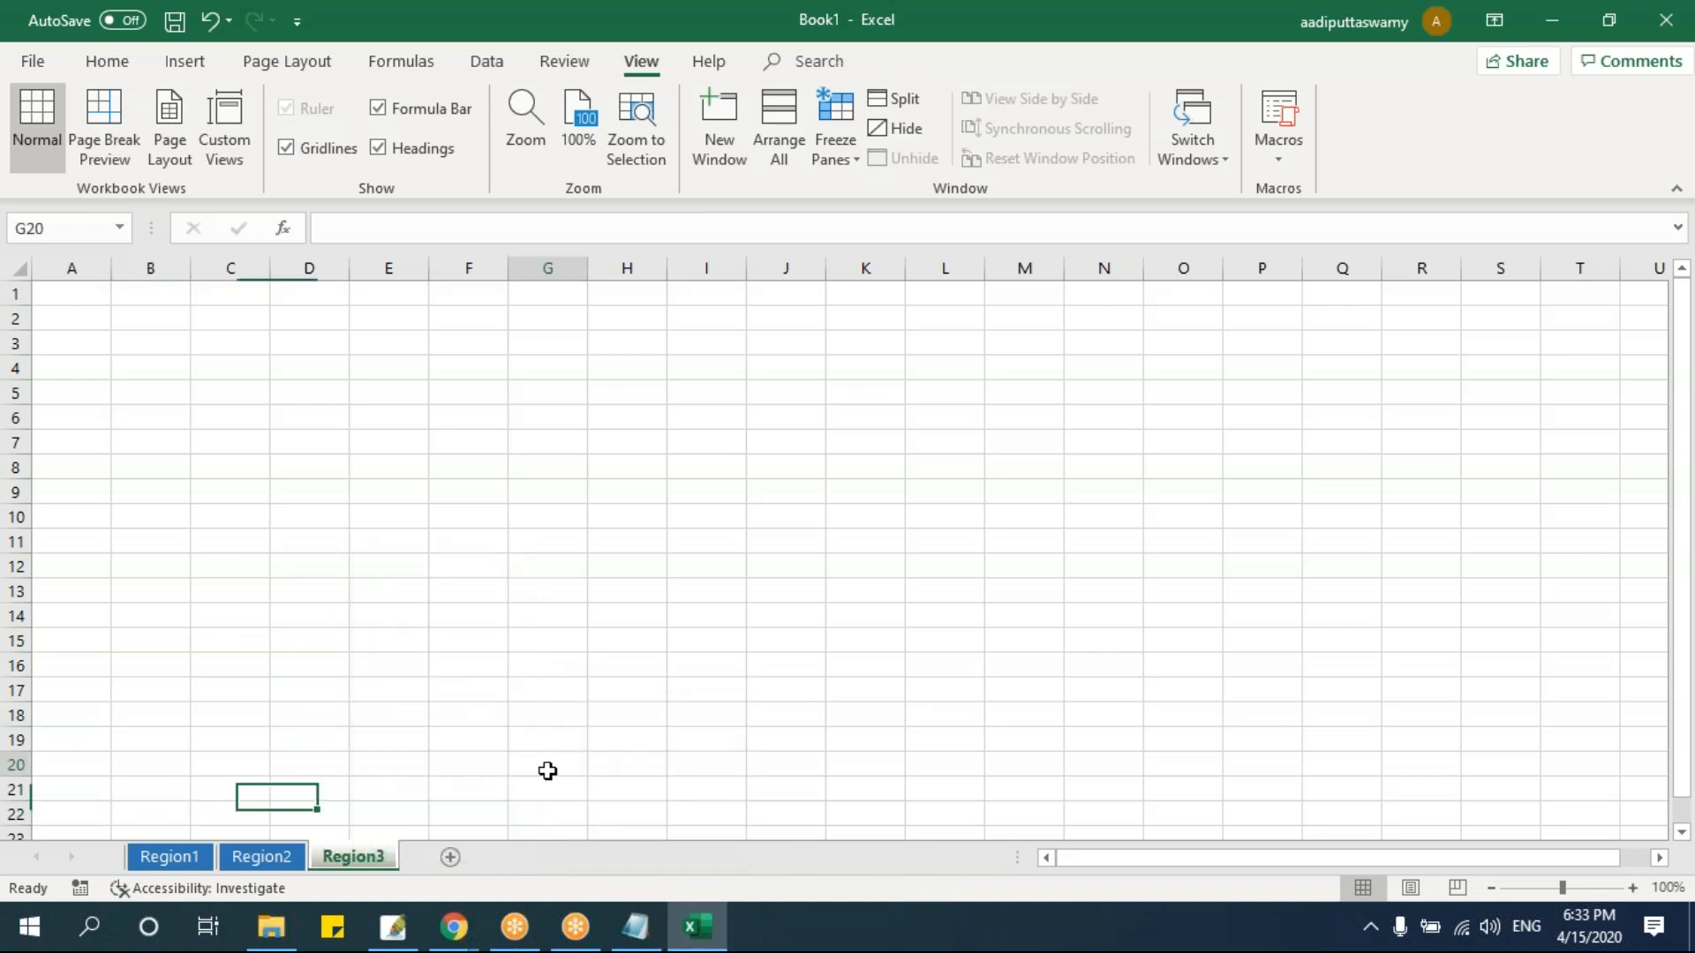
- Insert a new worksheet directly after Region2 and name it Raw Data
left_click(265, 861)
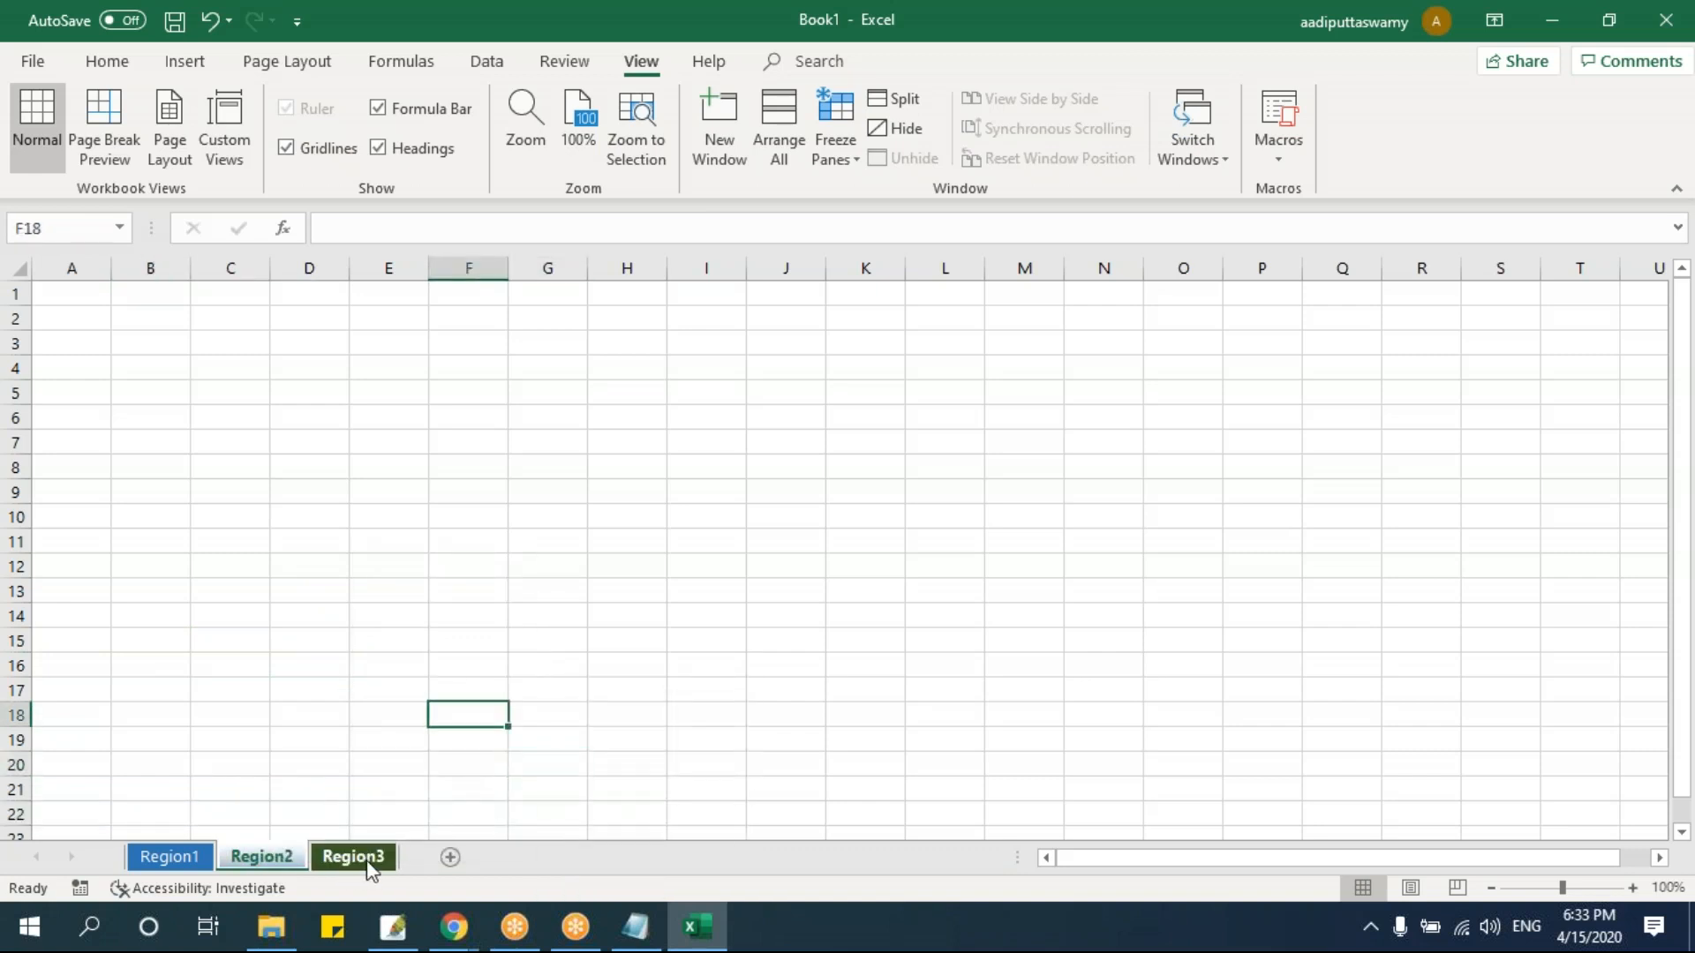
left_click(451, 857)
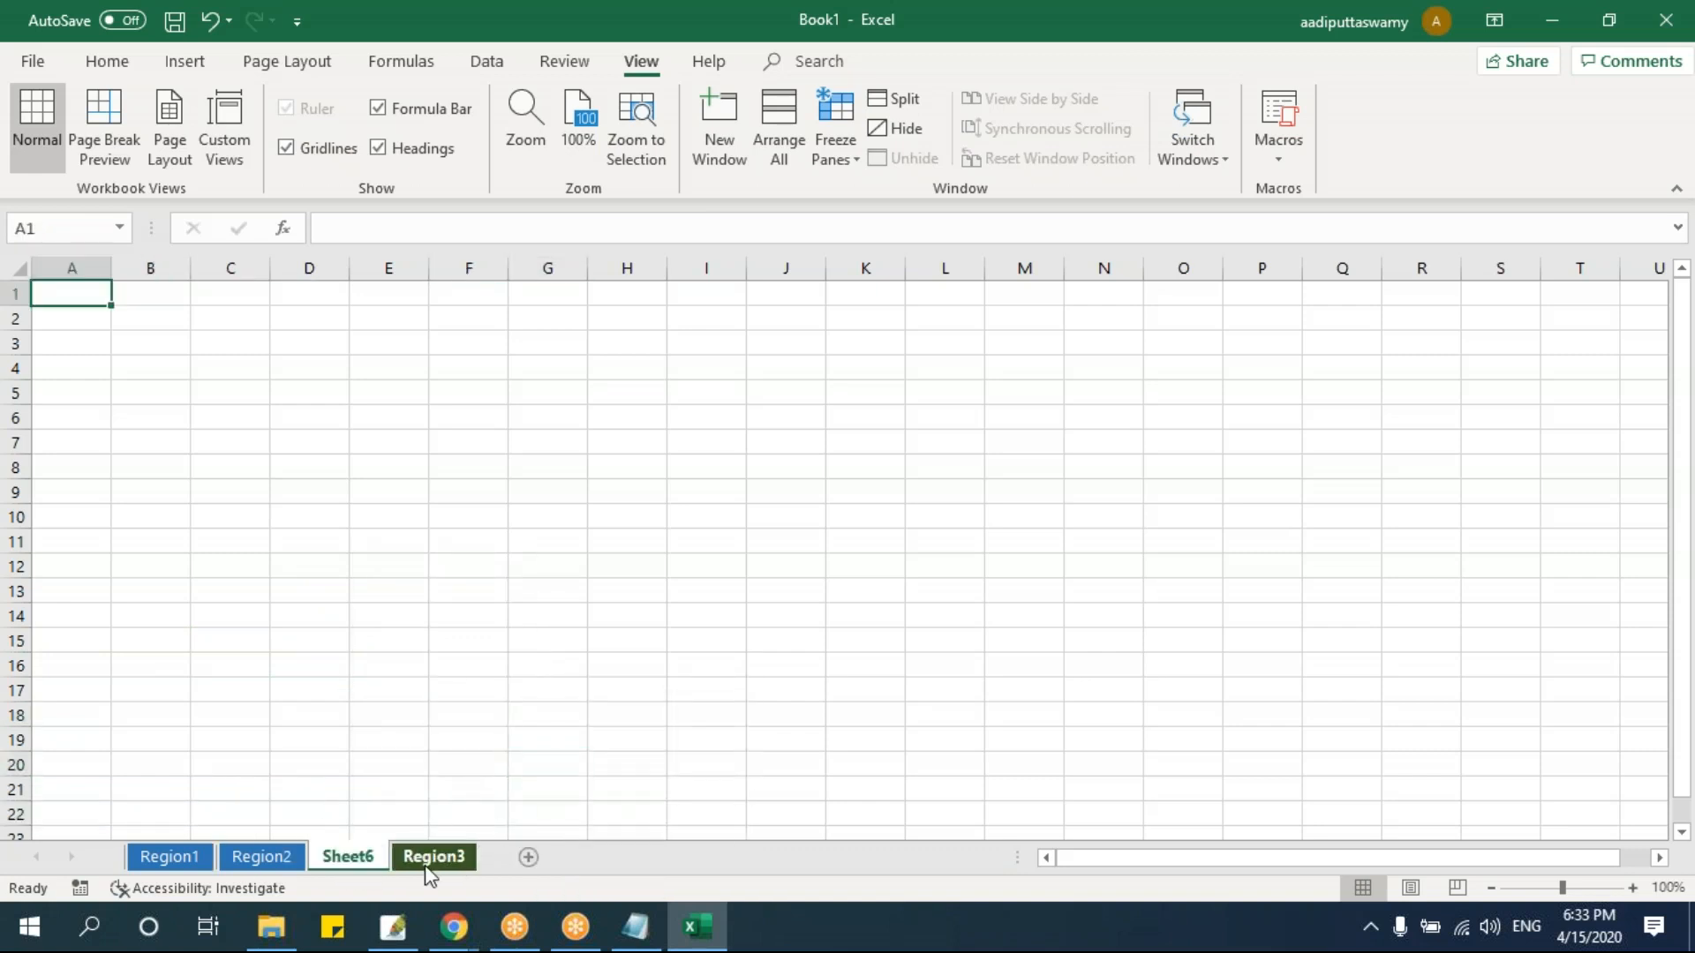
double_click(344, 856)
type("Raw Data")
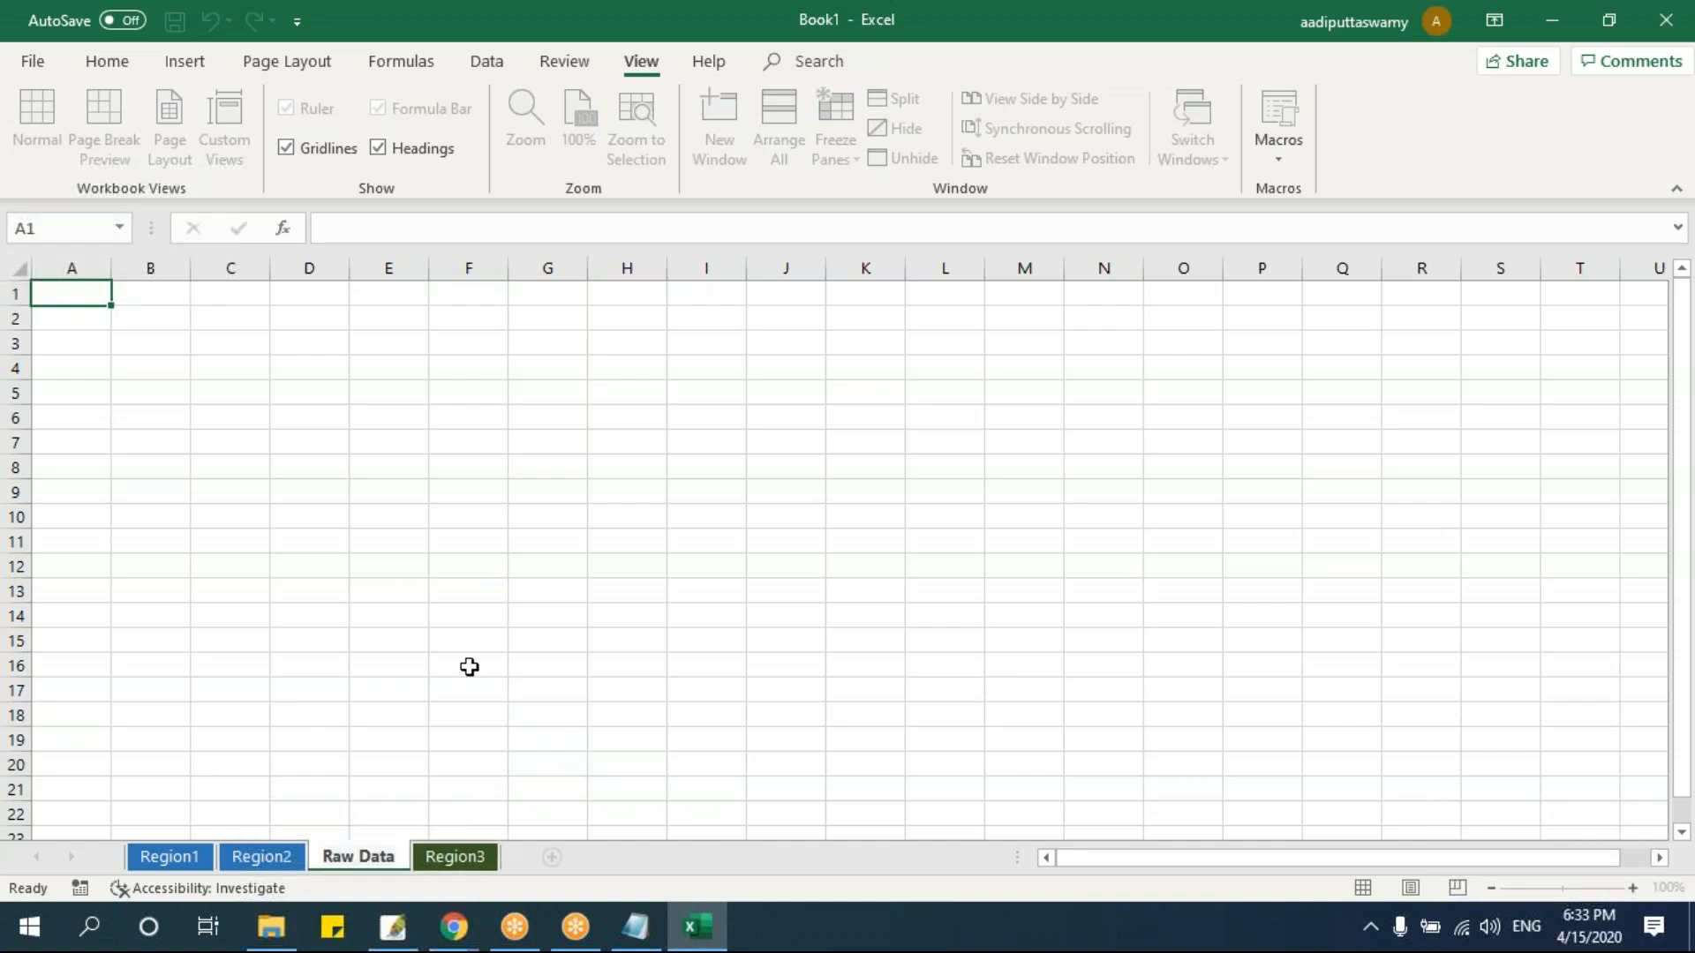
left_click(468, 666)
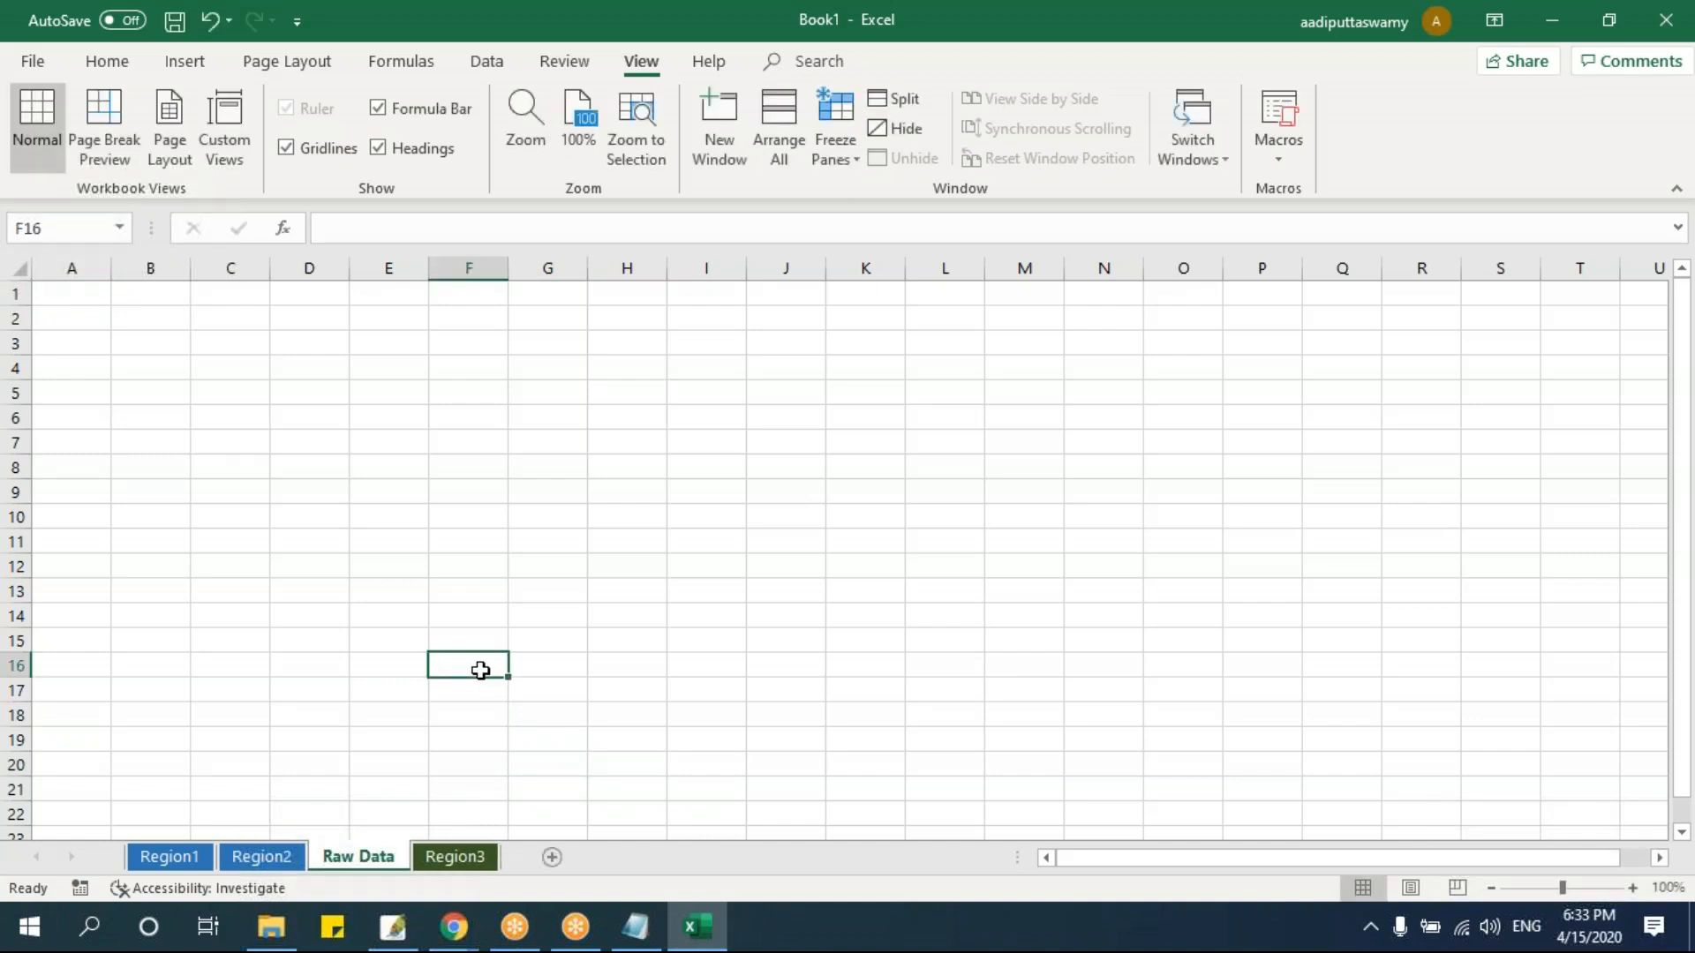
- Set the Raw Data sheet tab color to the standard dark red
right_click(349, 861)
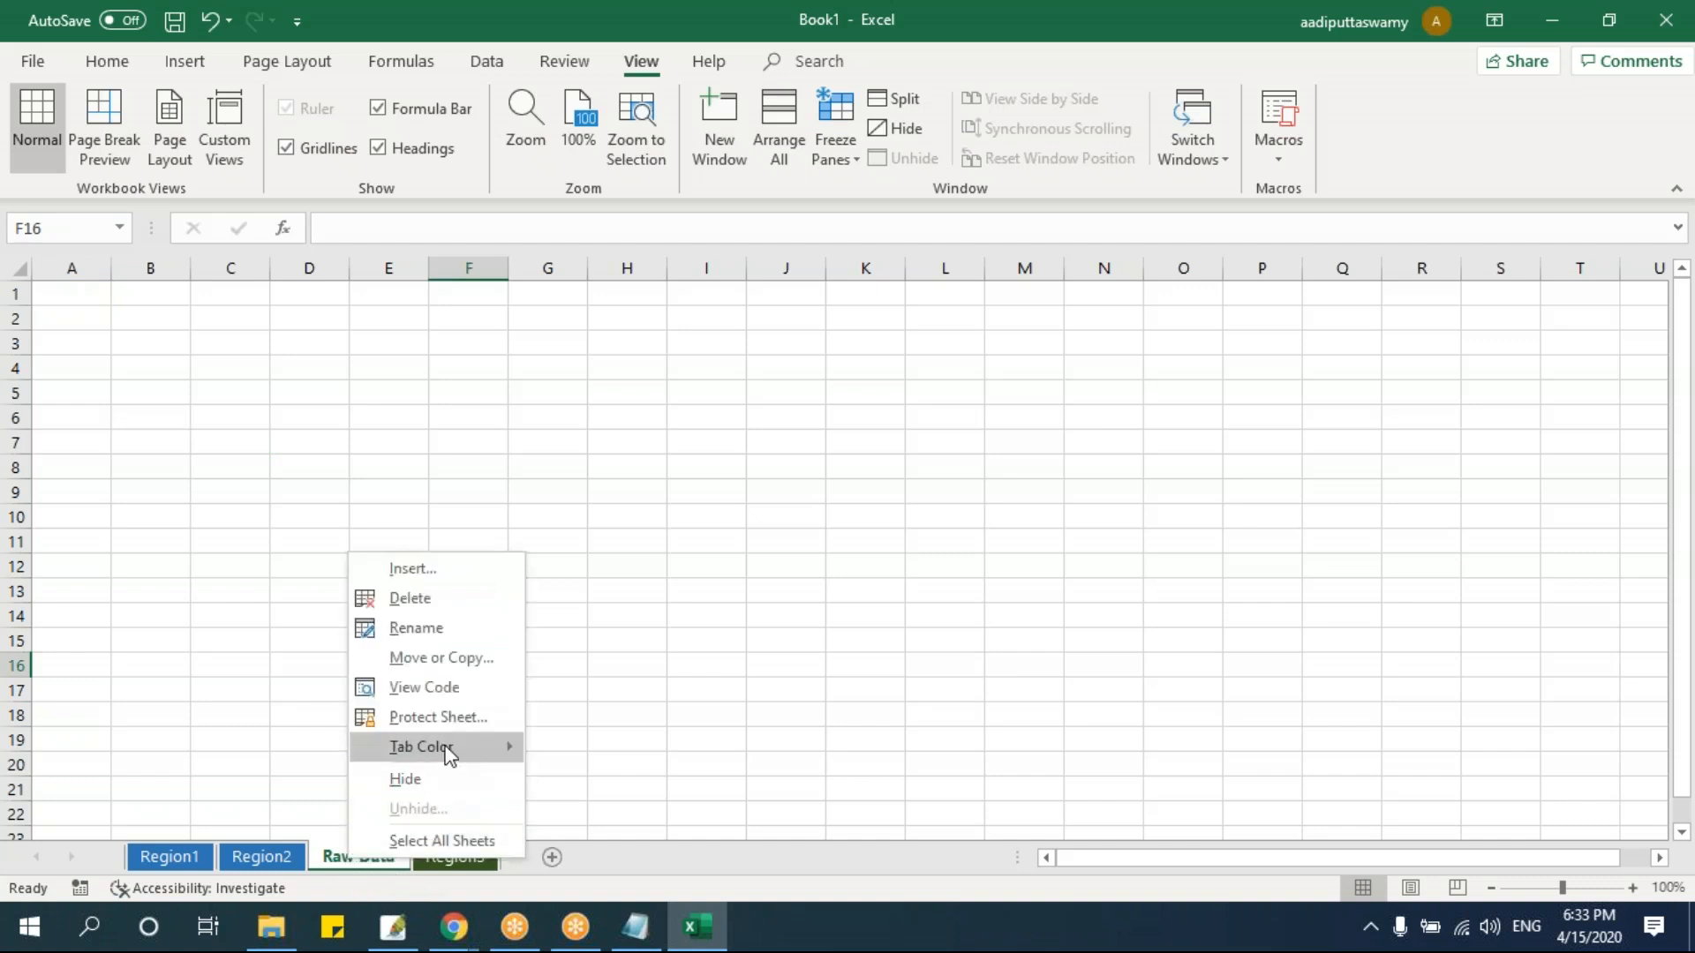
mouse_move(447, 746)
left_click(537, 821)
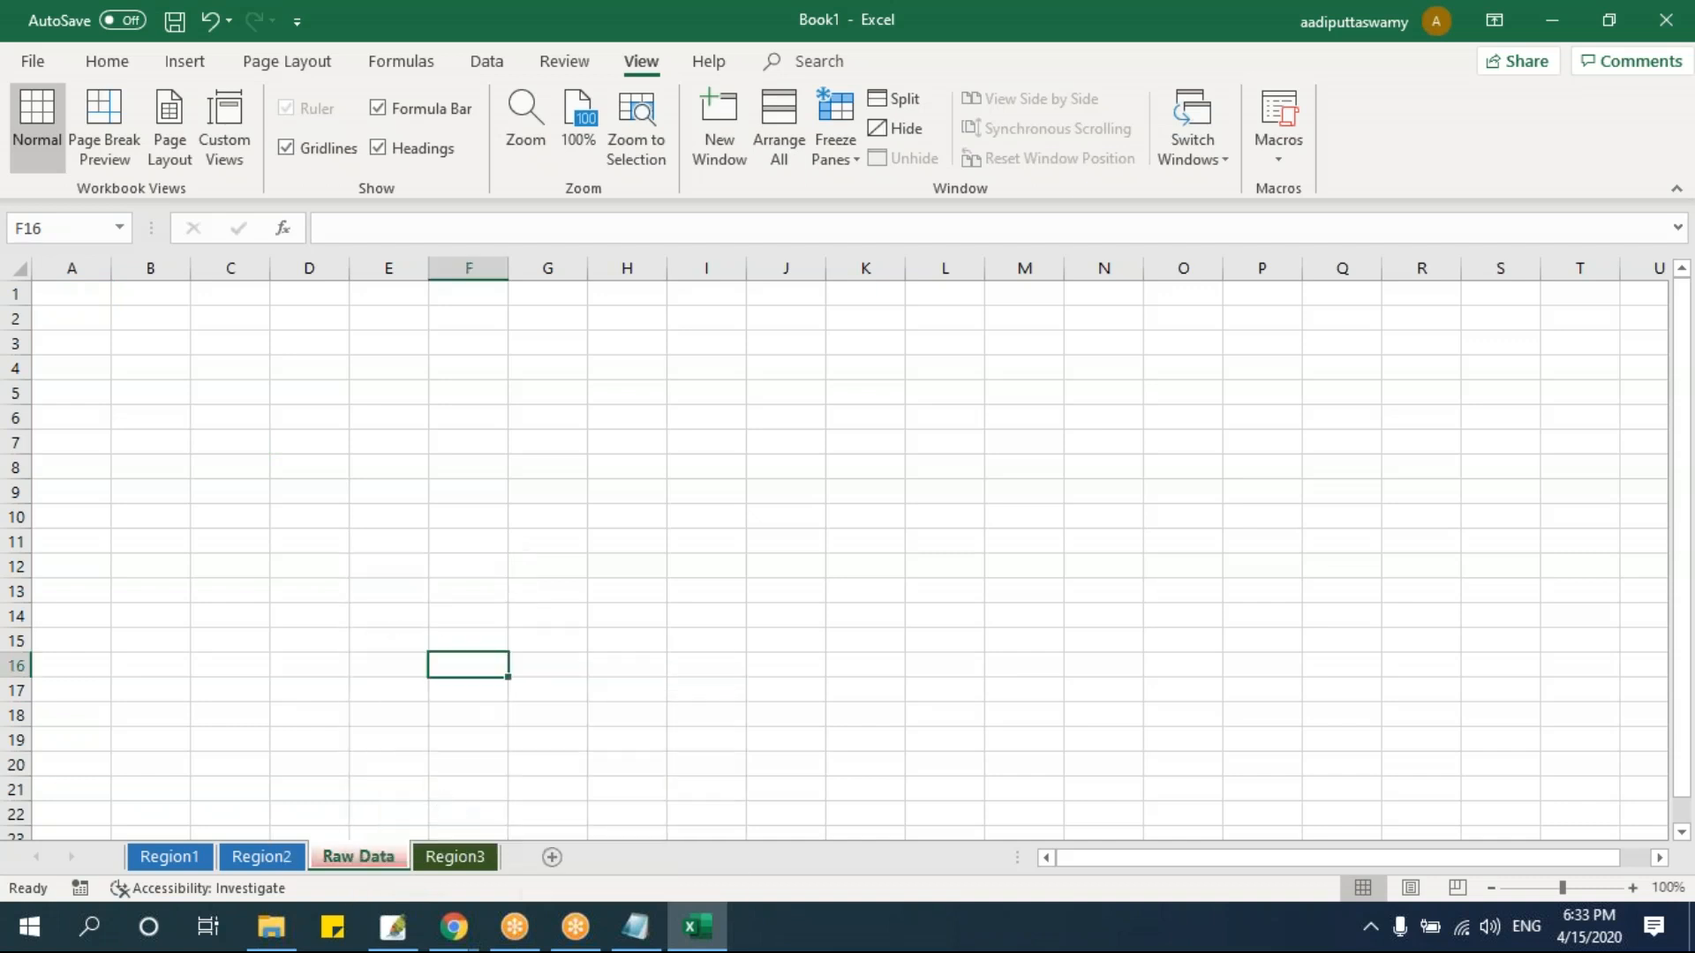
- Switch back and forth between the Region2 and Raw Data sheets, ending on Raw Data
left_click(265, 856)
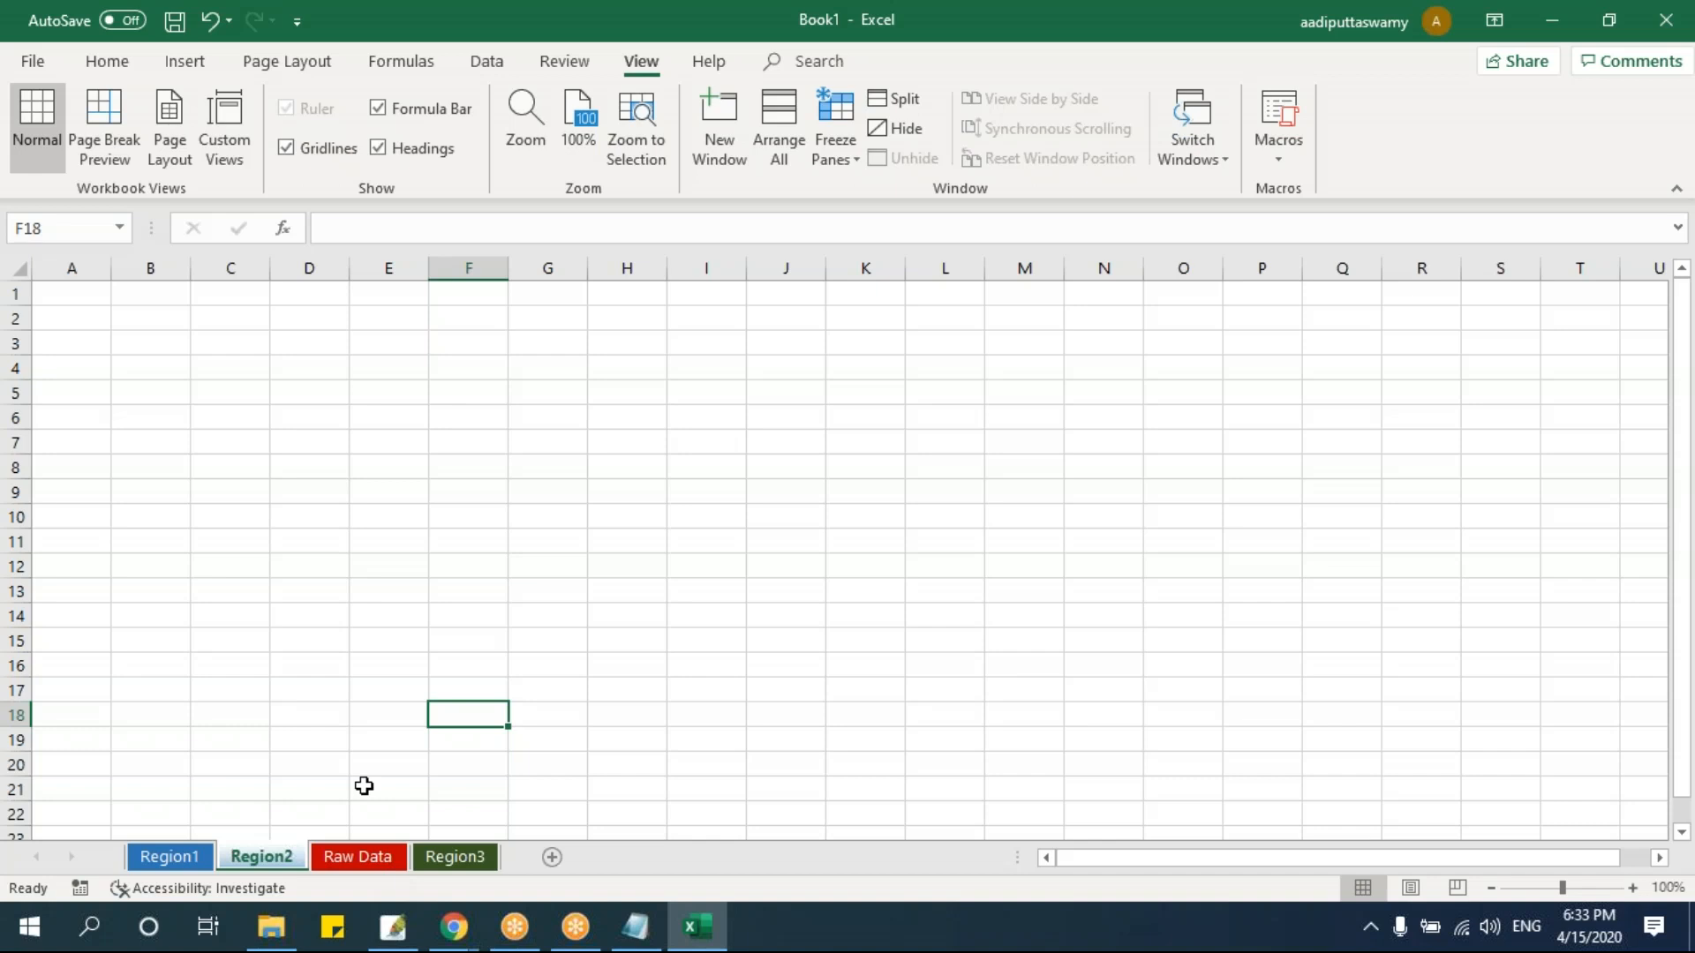
left_click(370, 859)
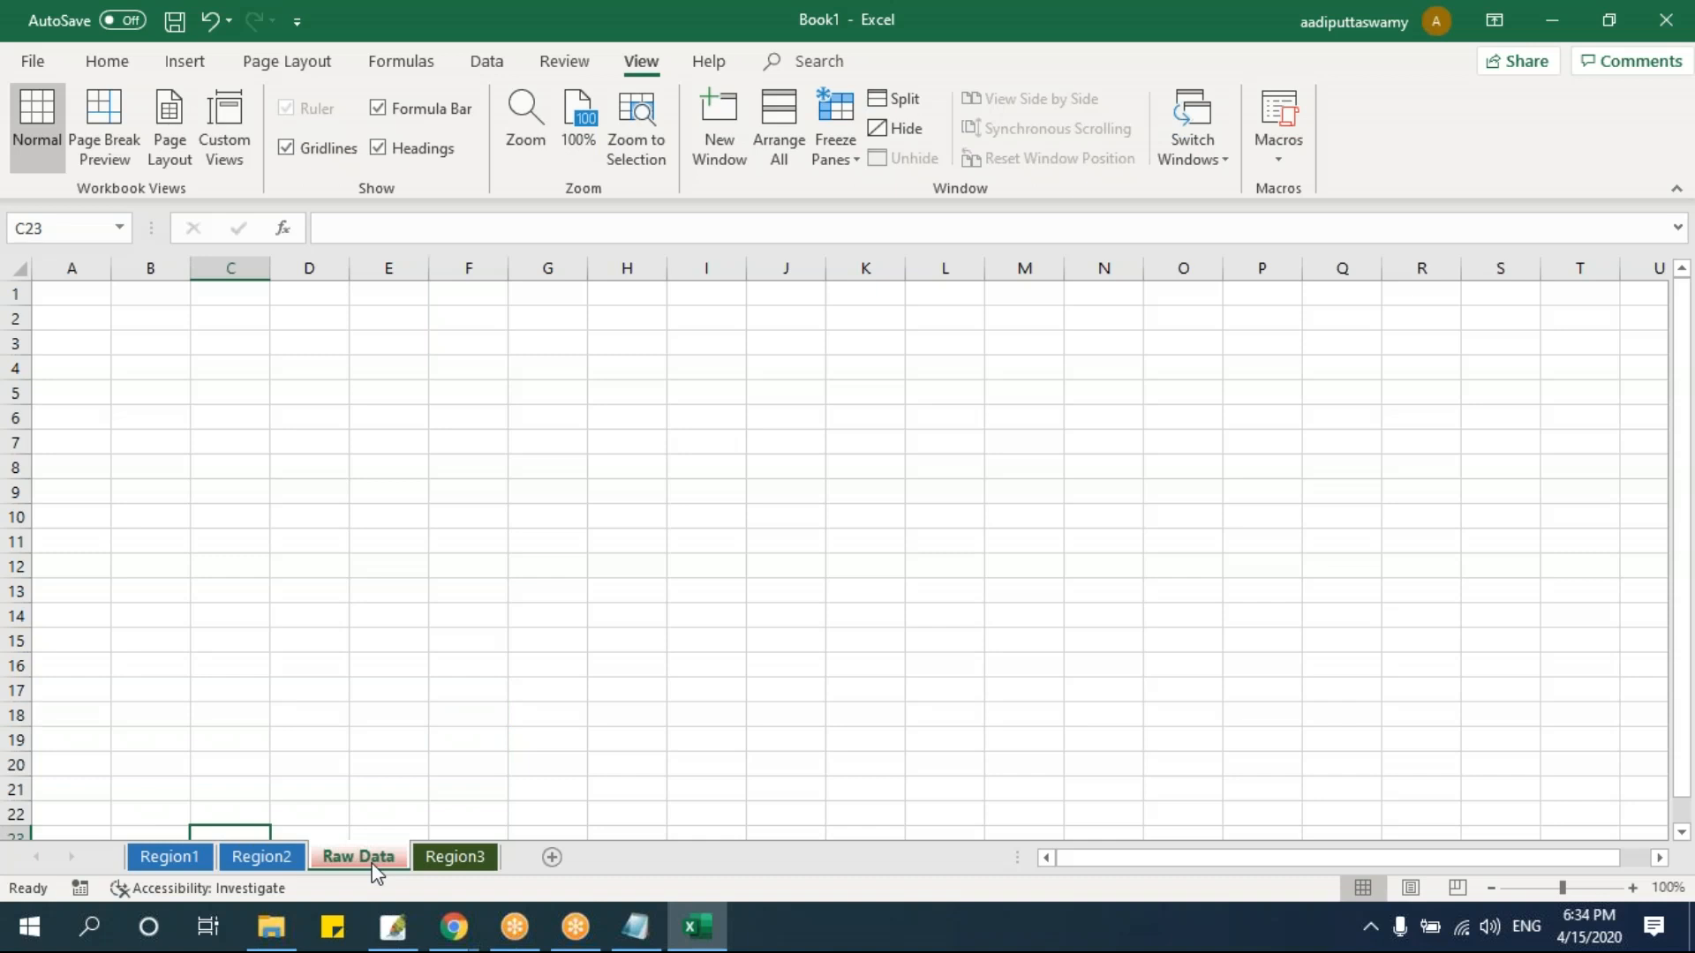
left_click(259, 858)
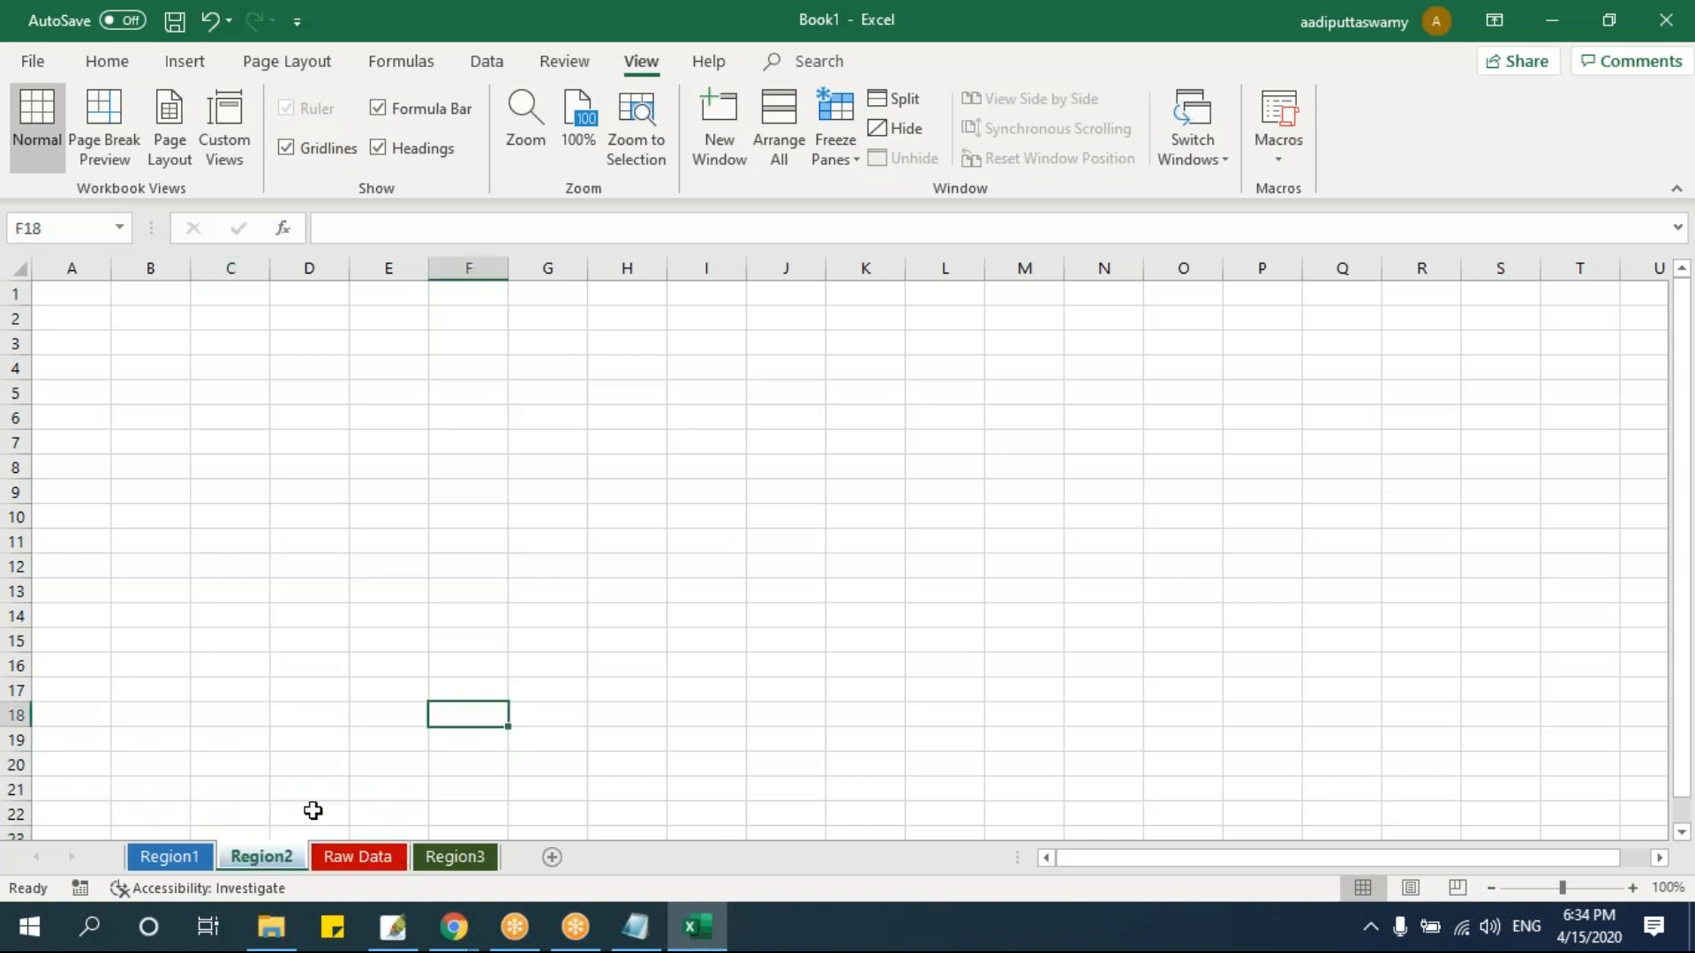
left_click(362, 861)
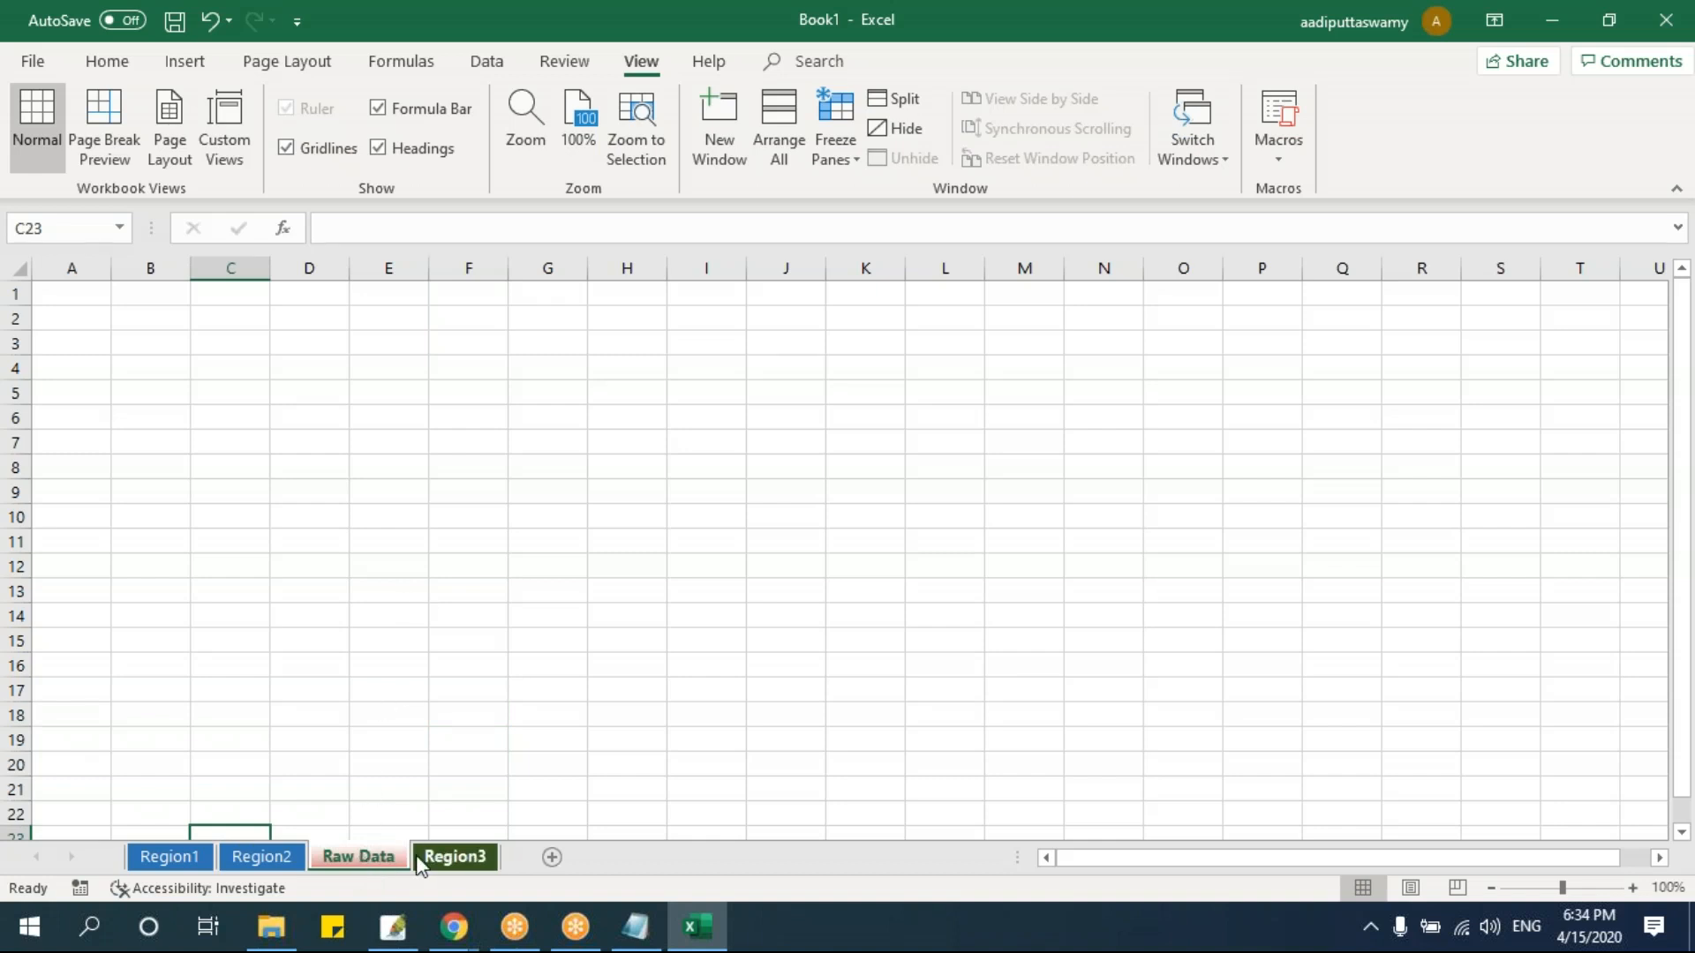
key("ctrl+Page_Up")
left_click(344, 856)
- Select the range D4:I15 on the Raw Data sheet, and clear the selection by picking cell H9
left_click(401, 542)
left_click_drag(329, 368, 723, 643)
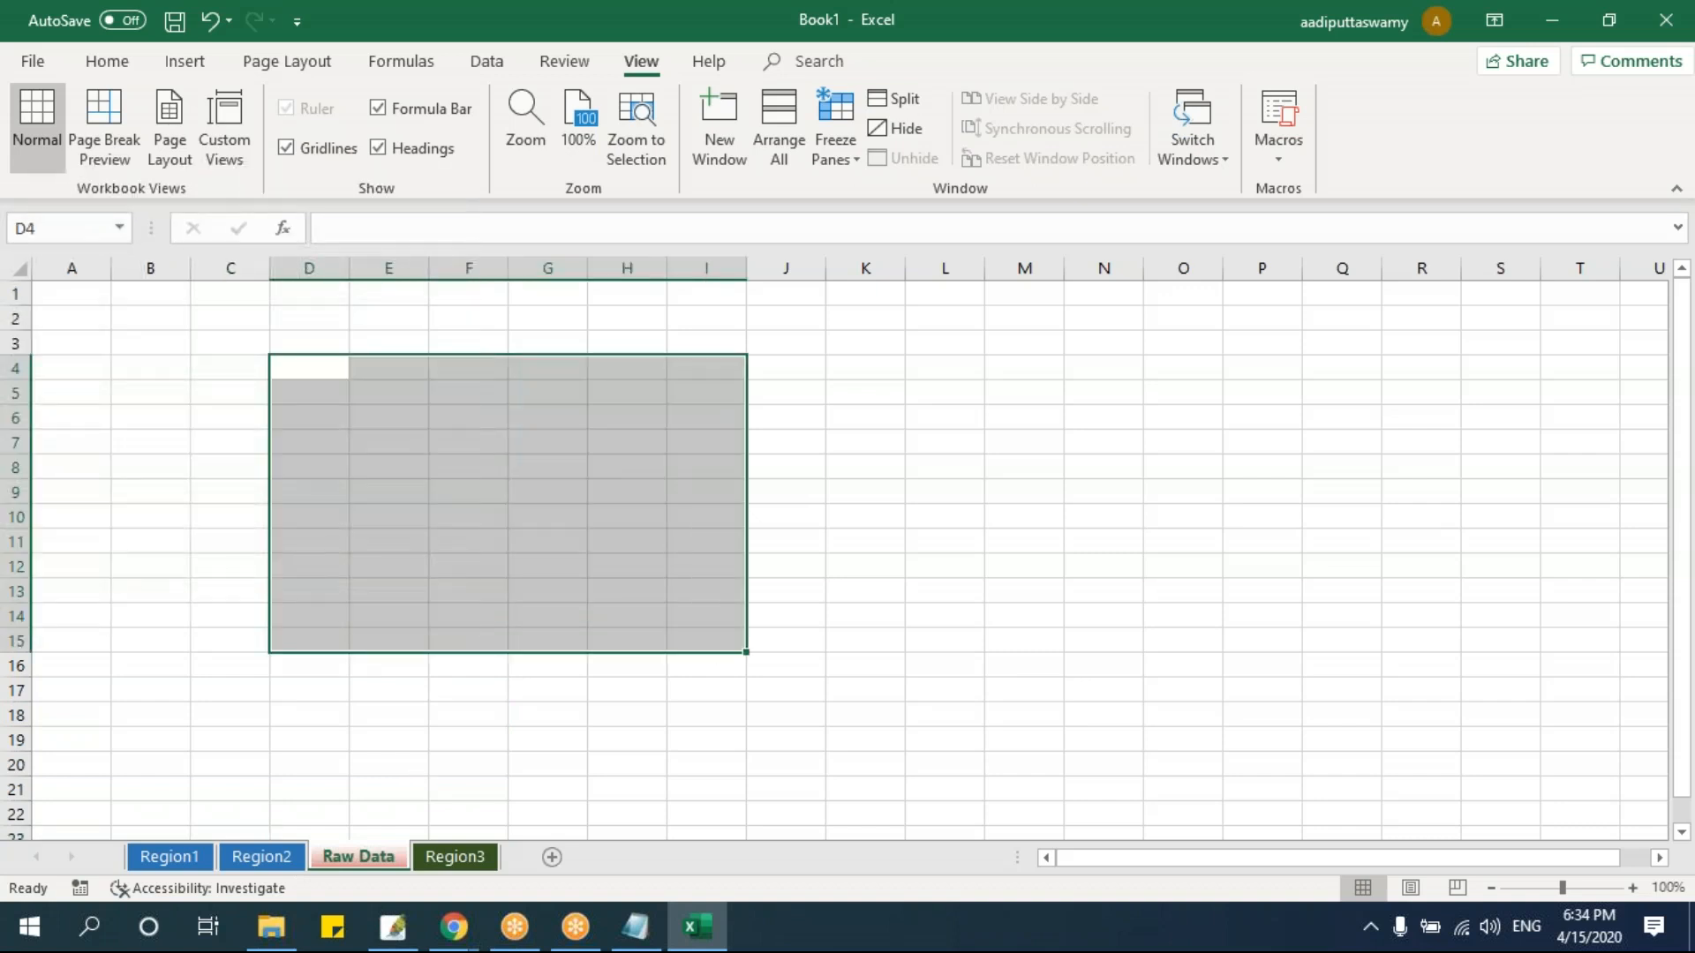
left_click(628, 505)
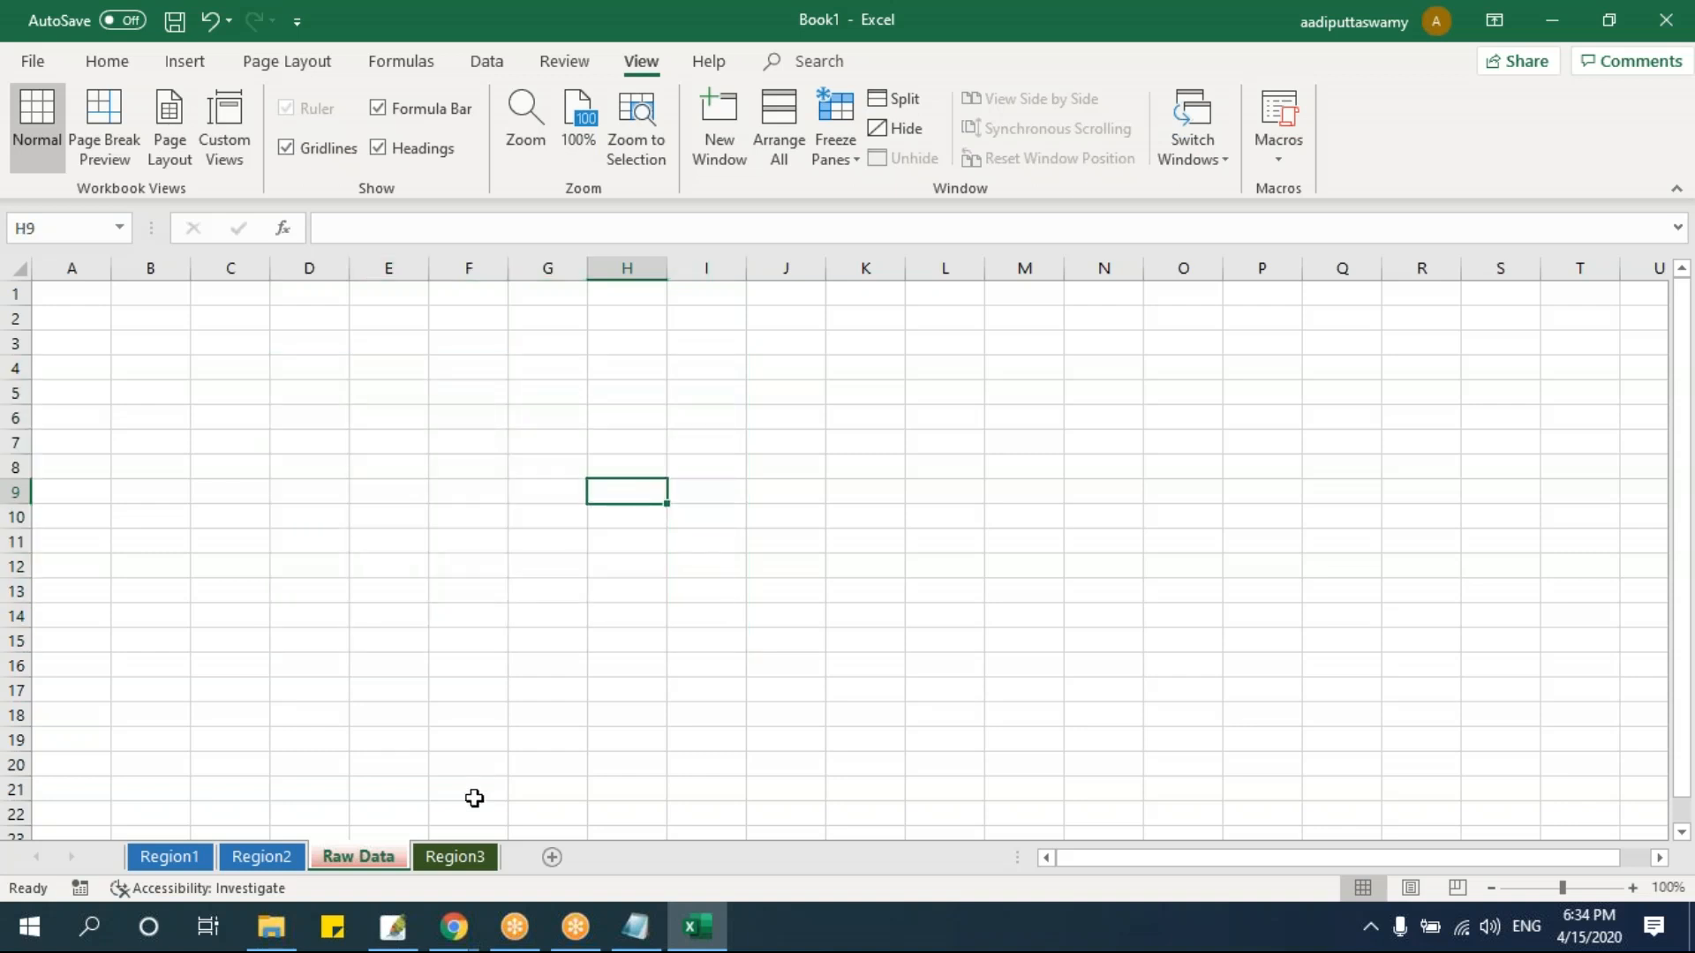
- Hide the Raw Data sheet and look through the Region1 and Region3 sheets
right_click(372, 860)
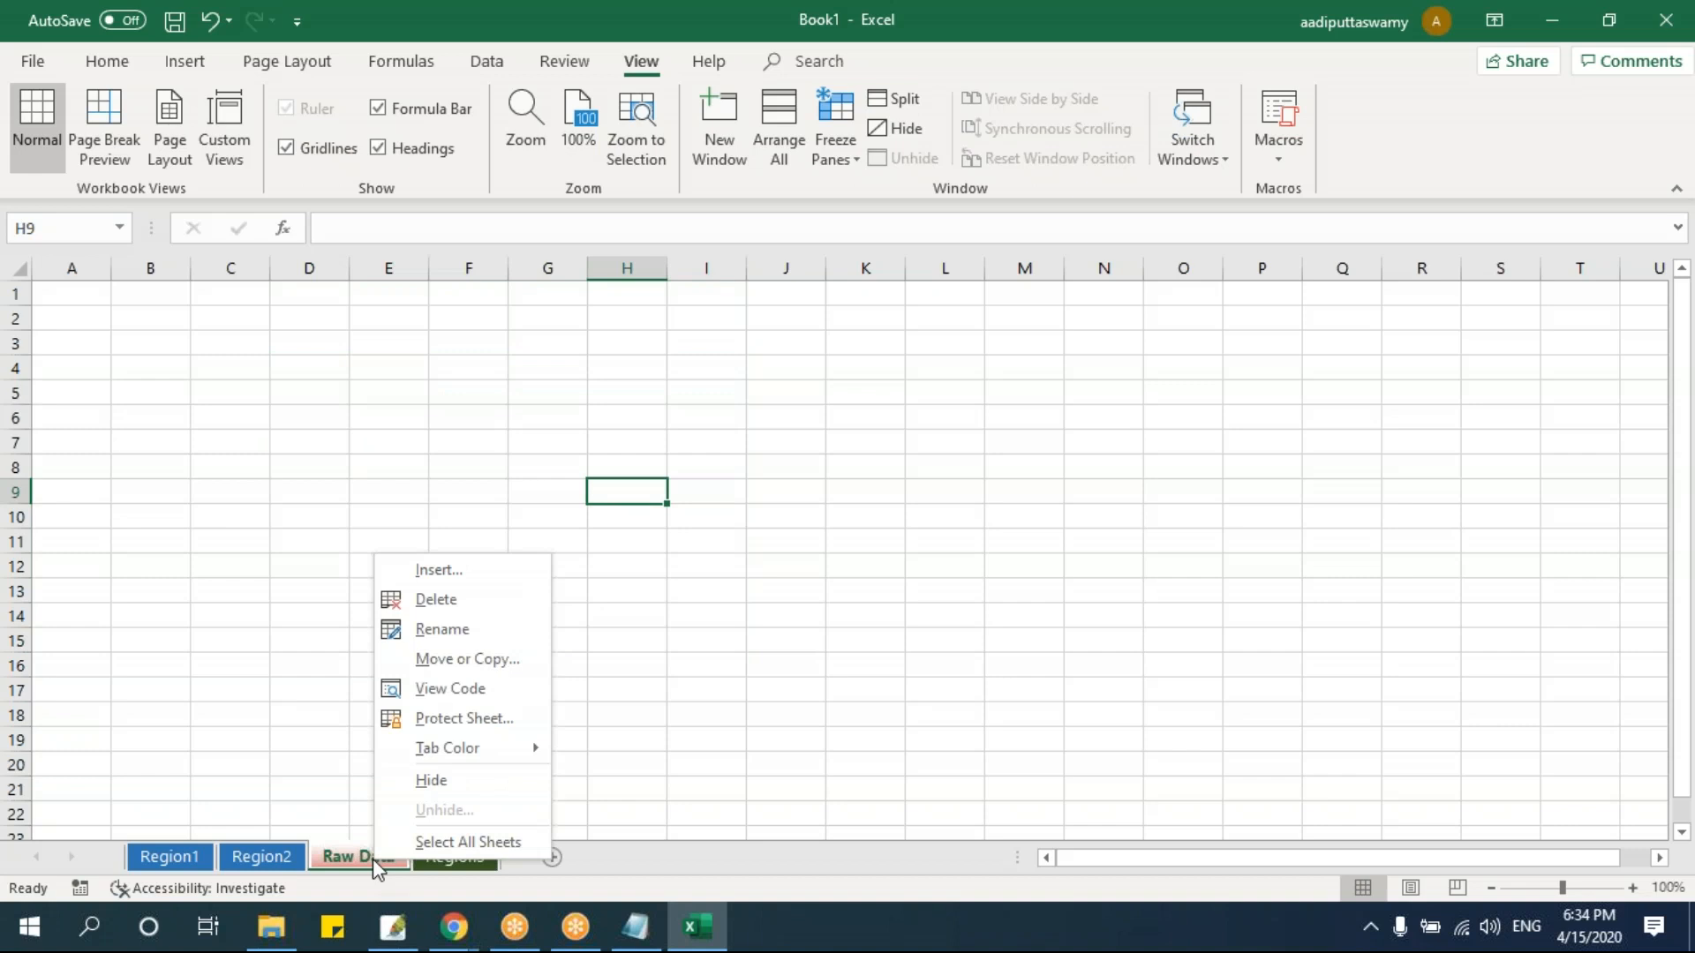
left_click(456, 785)
left_click(178, 865)
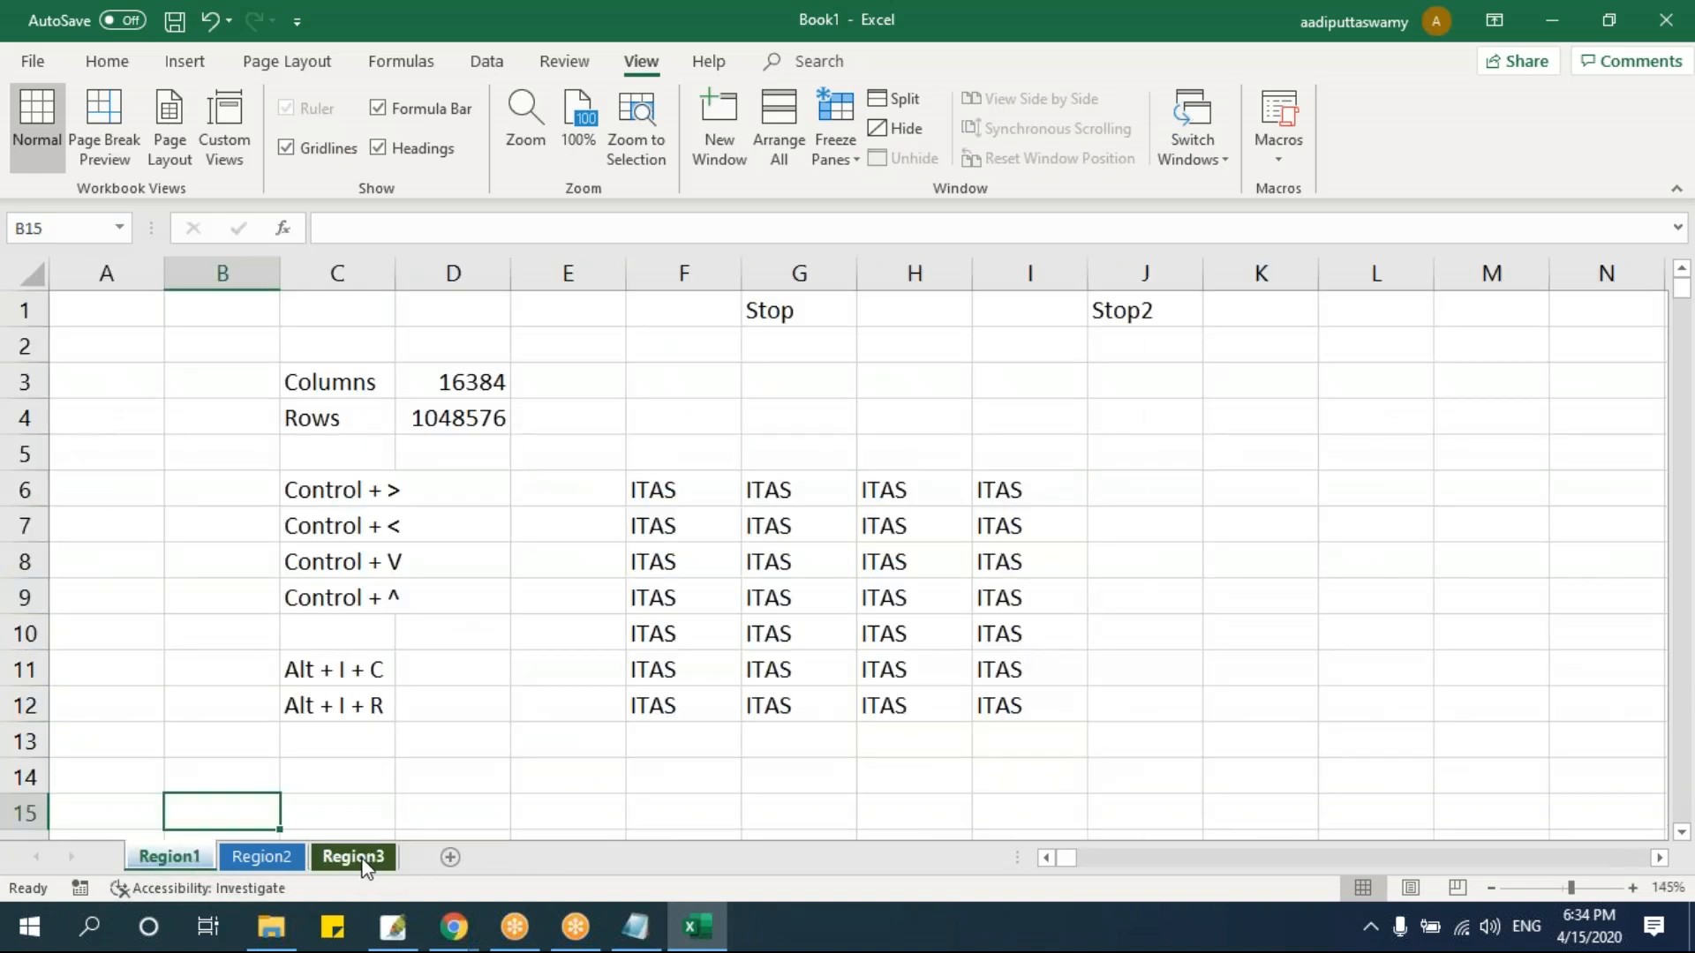
left_click(356, 857)
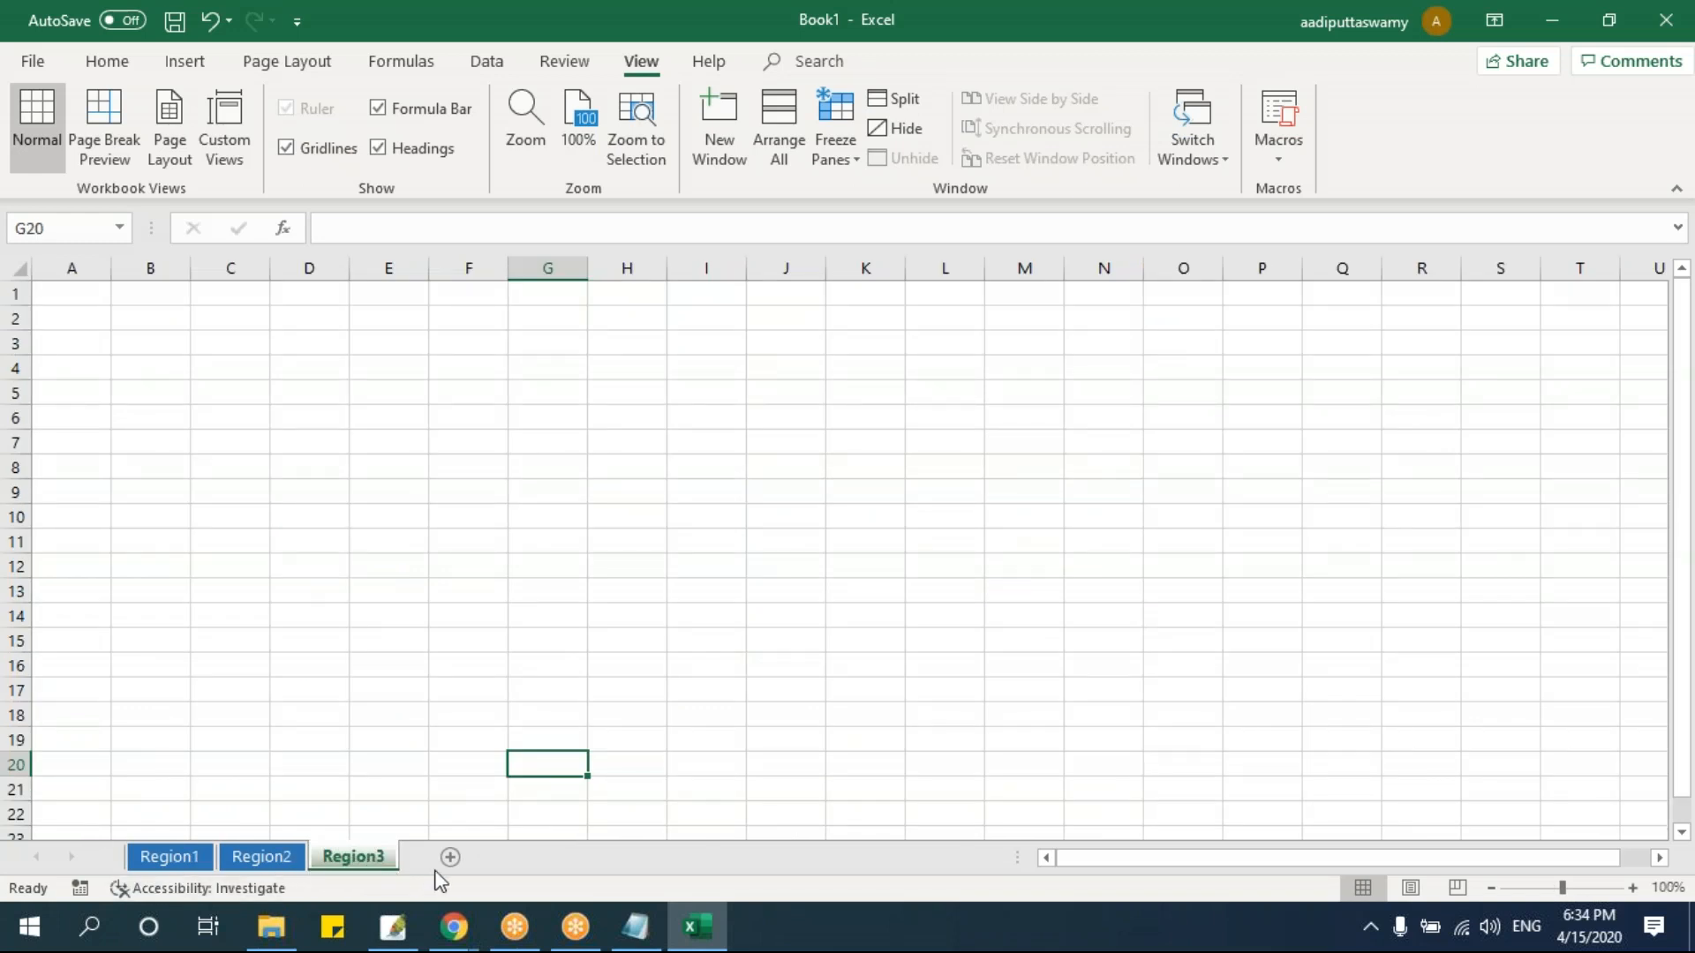
left_click(432, 663)
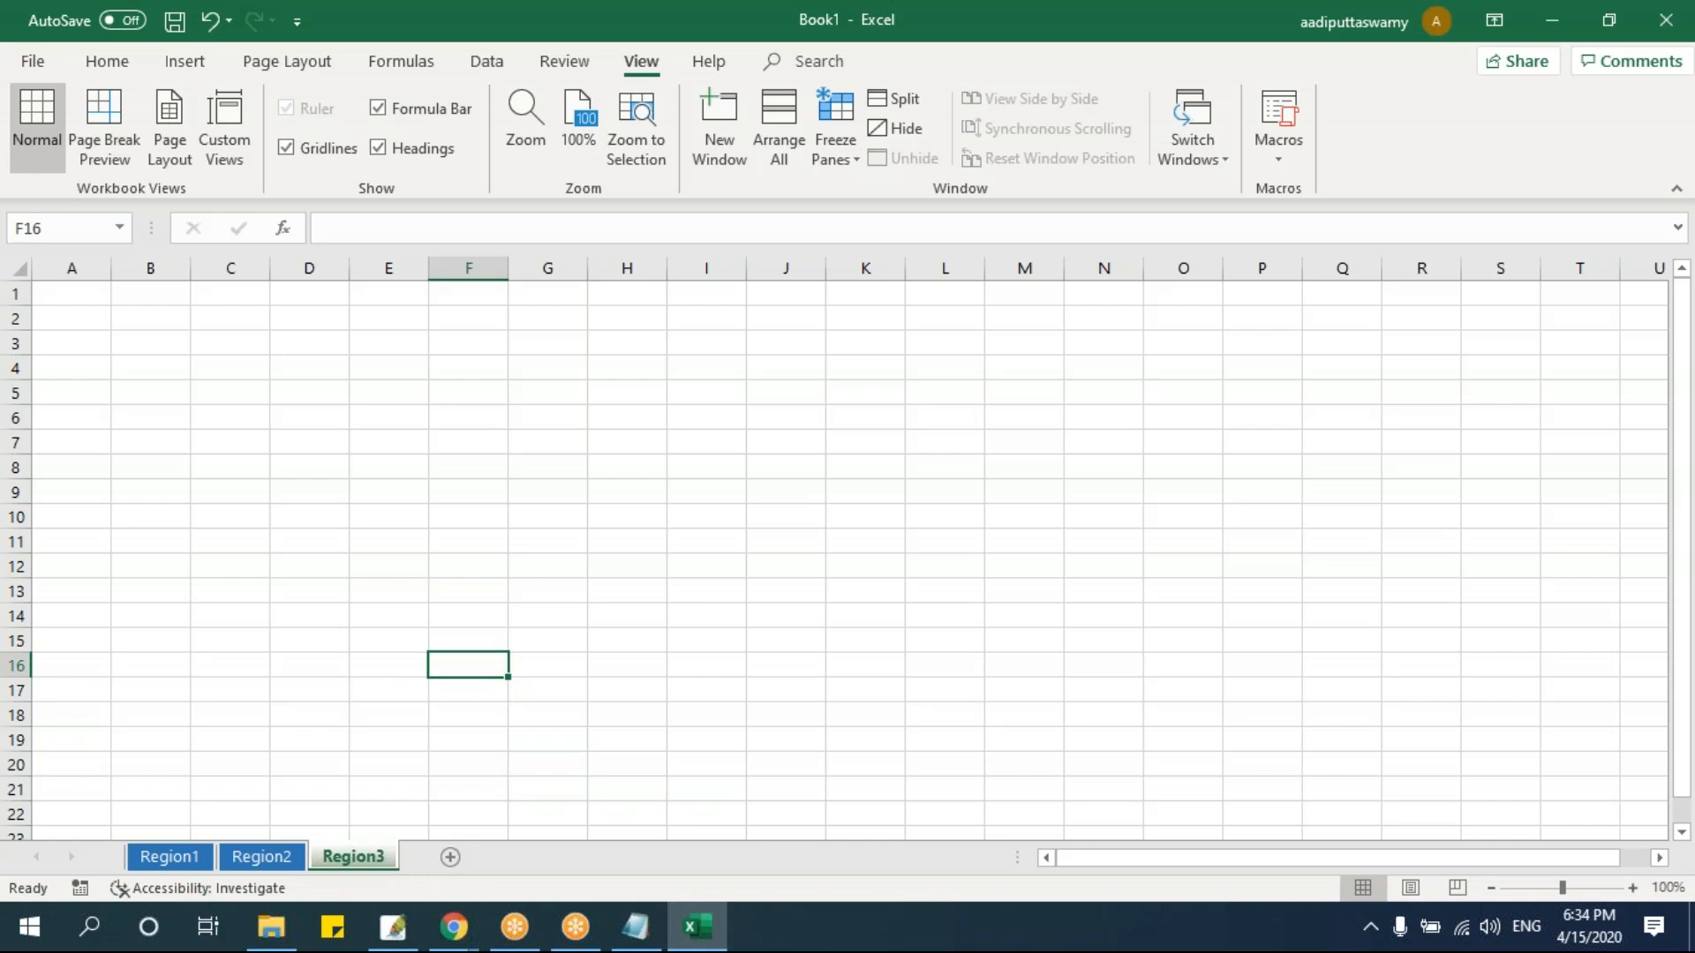
left_click(417, 663)
- Unhide the Raw Data sheet
right_click(363, 854)
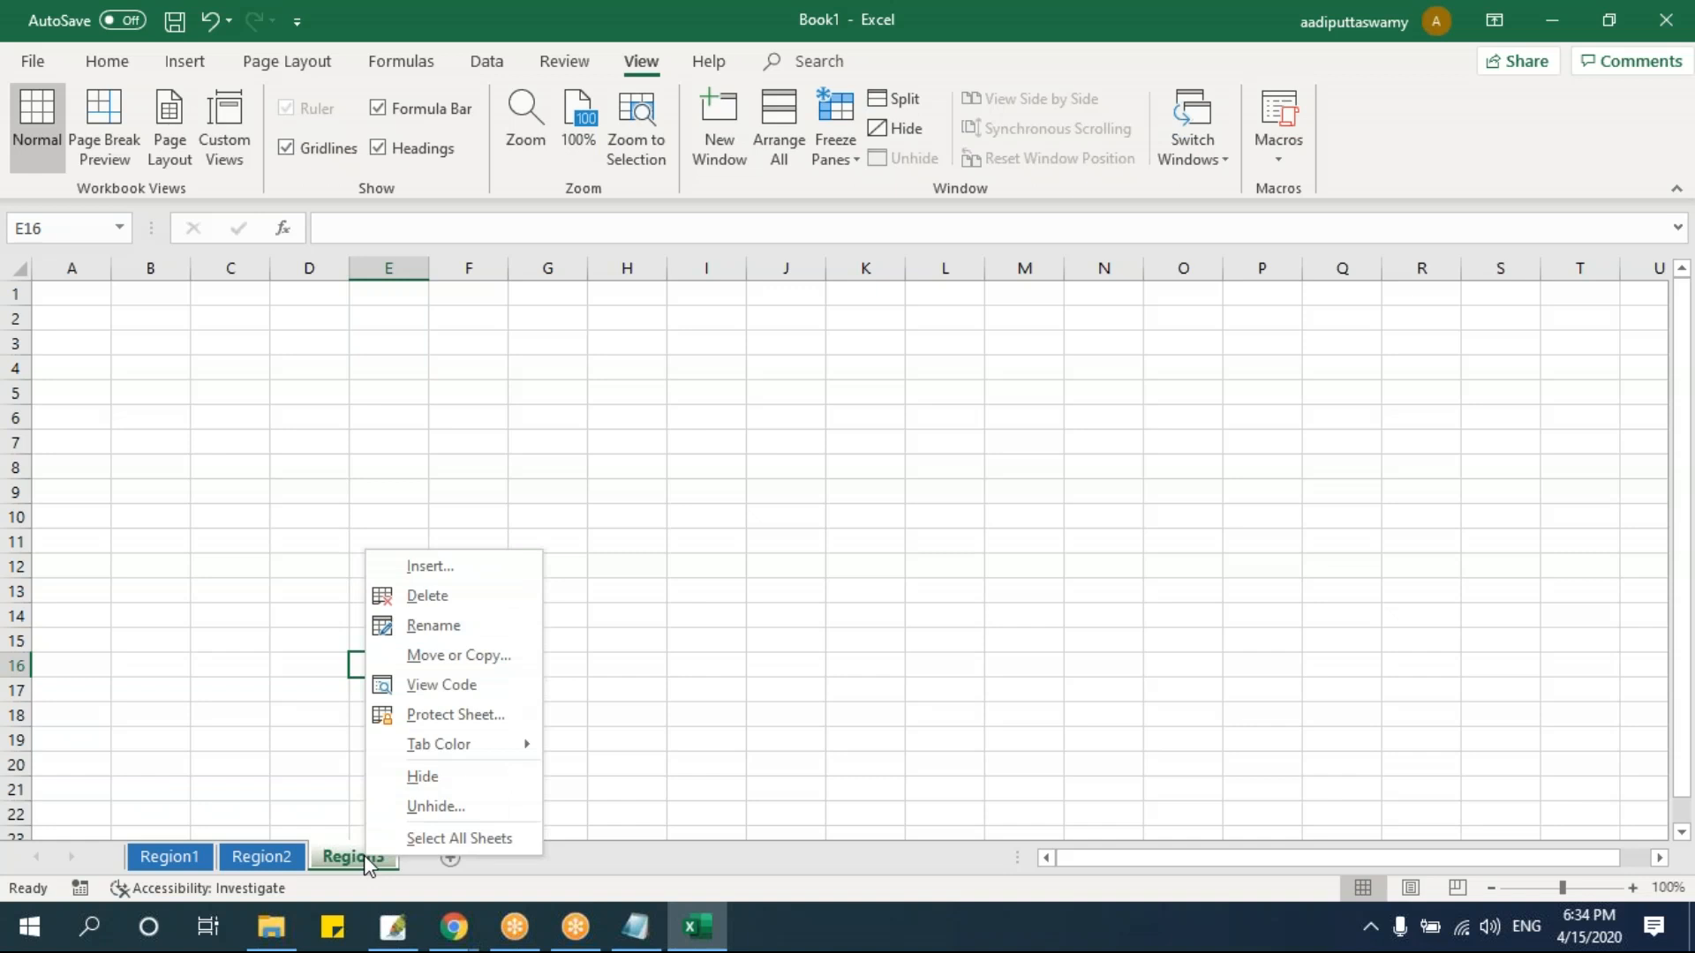
left_click(413, 807)
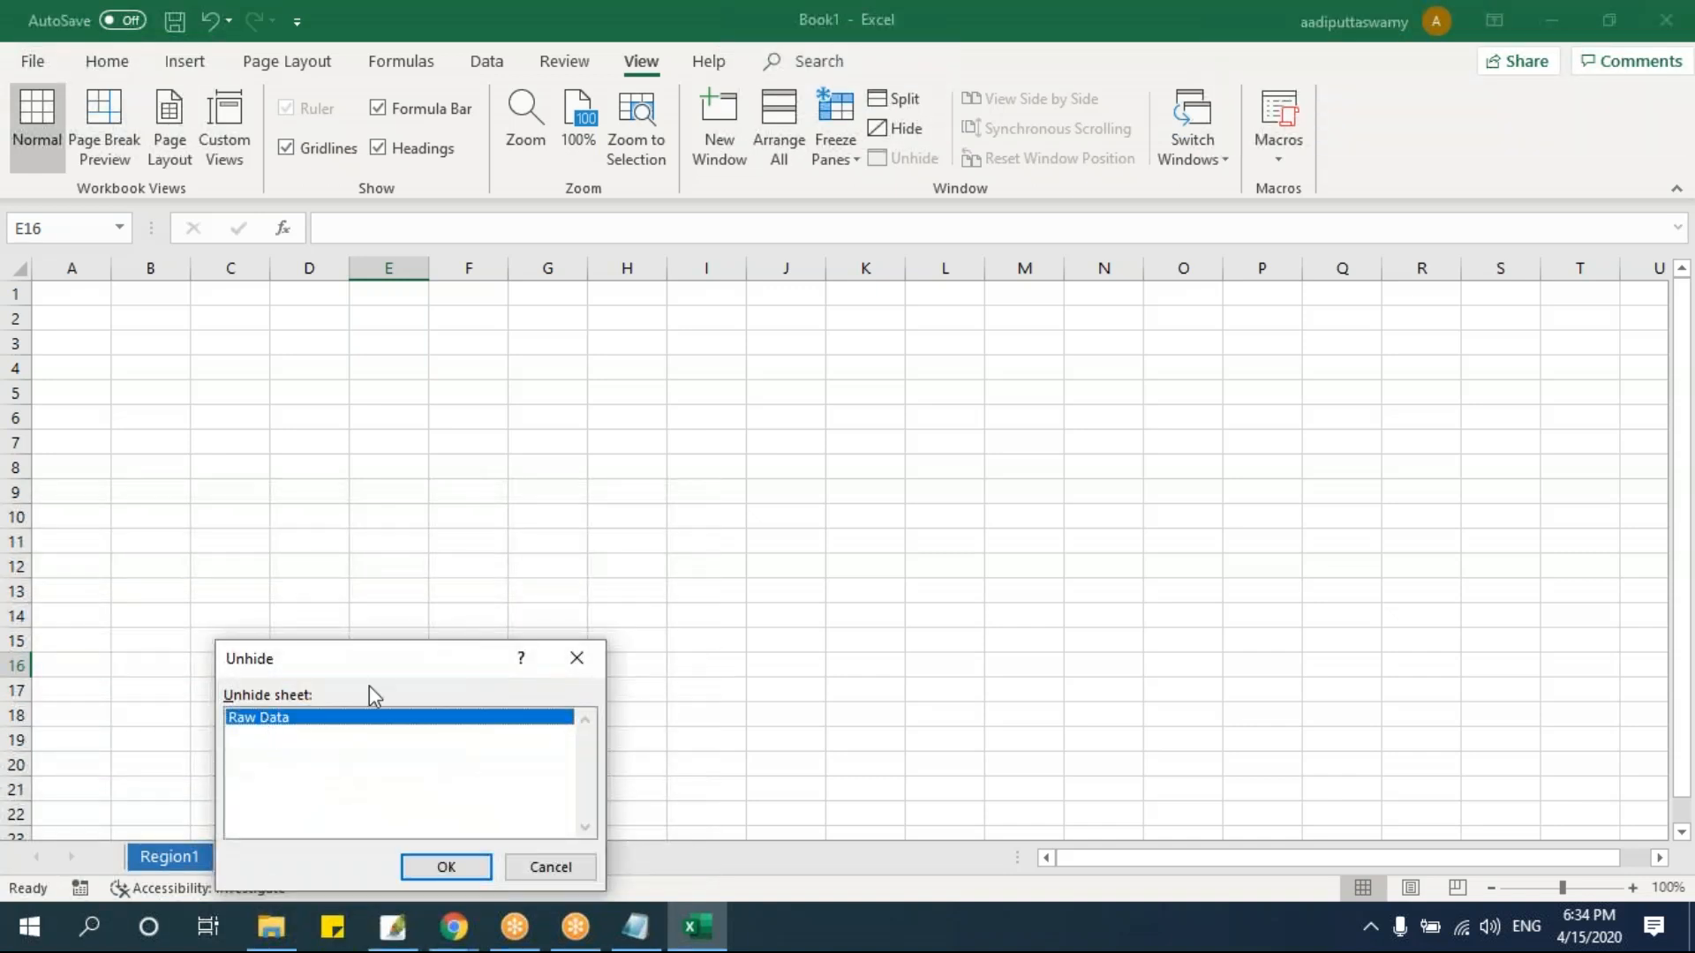
left_click_drag(369, 671, 411, 476)
left_click(477, 675)
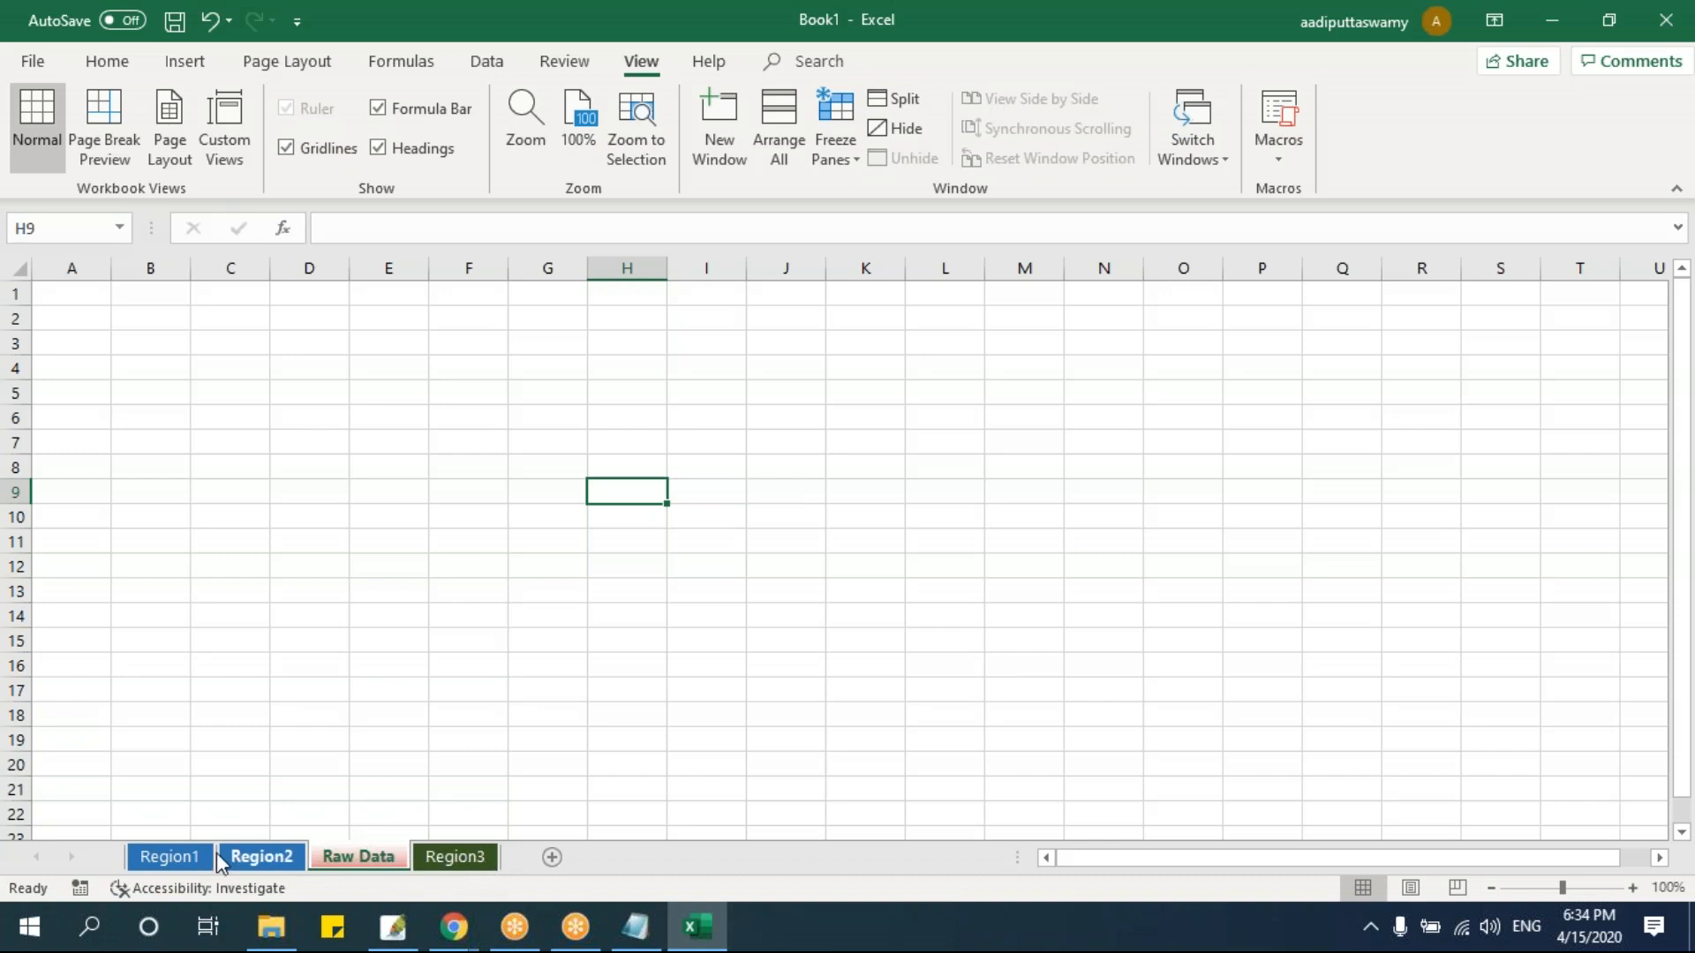
- Hide the Region3, Raw Data and Region2 sheets one after another
right_click(450, 857)
left_click(495, 772)
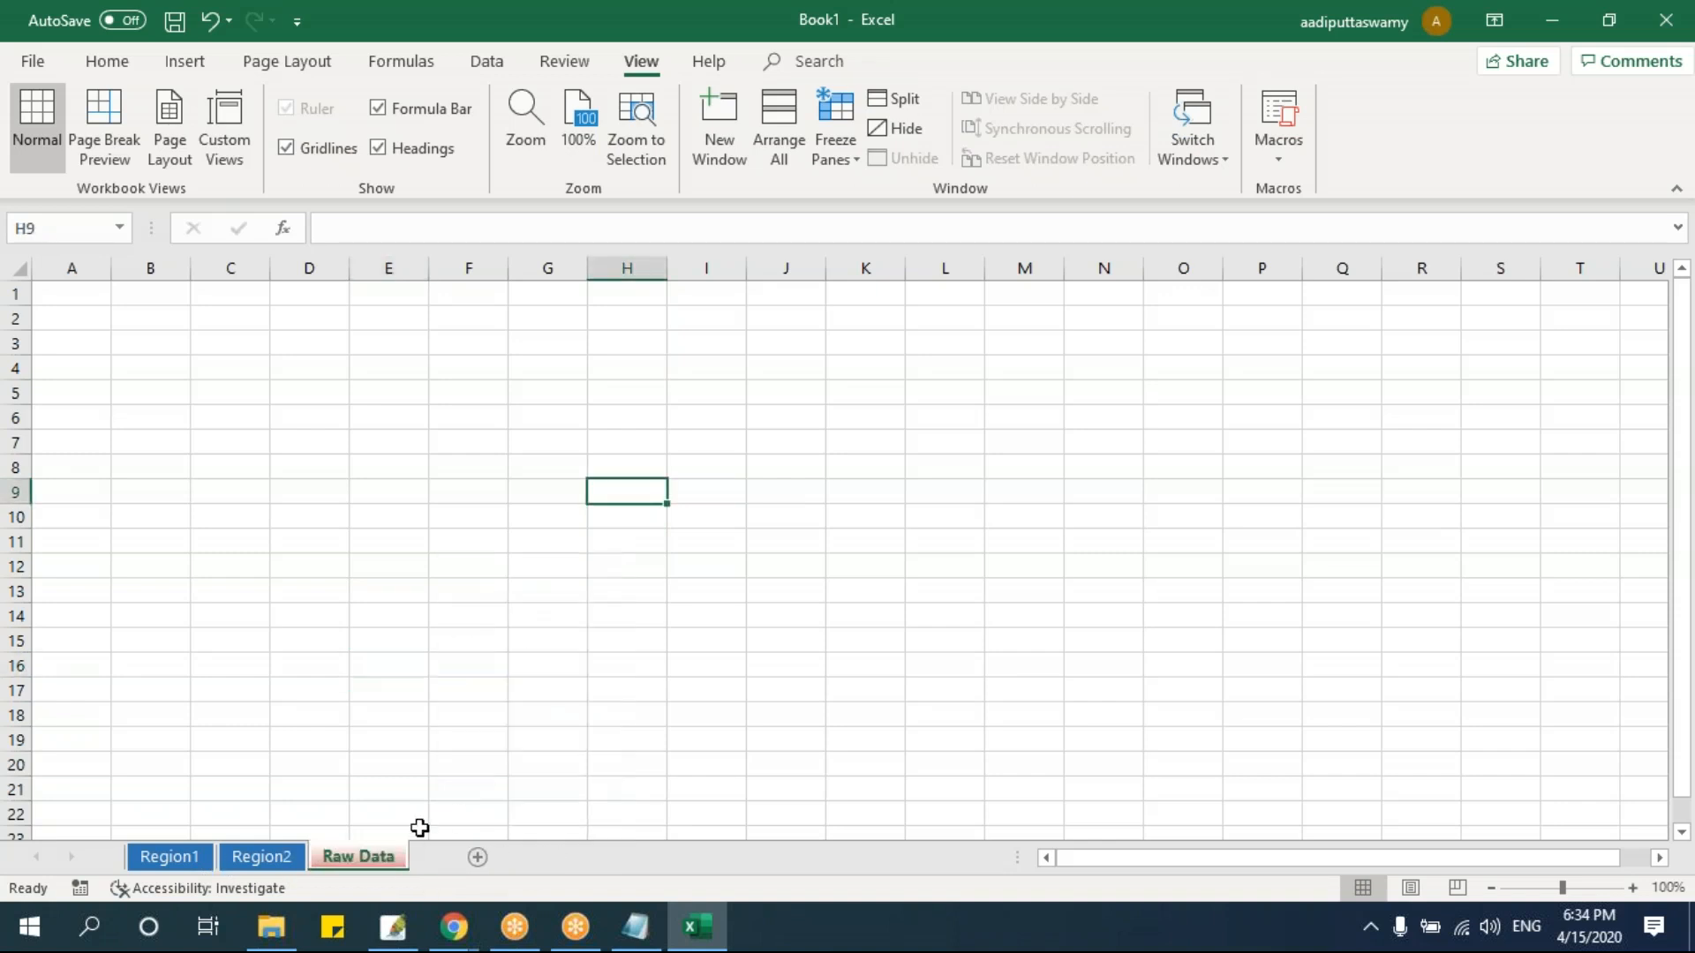
right_click(349, 863)
left_click(404, 784)
right_click(263, 858)
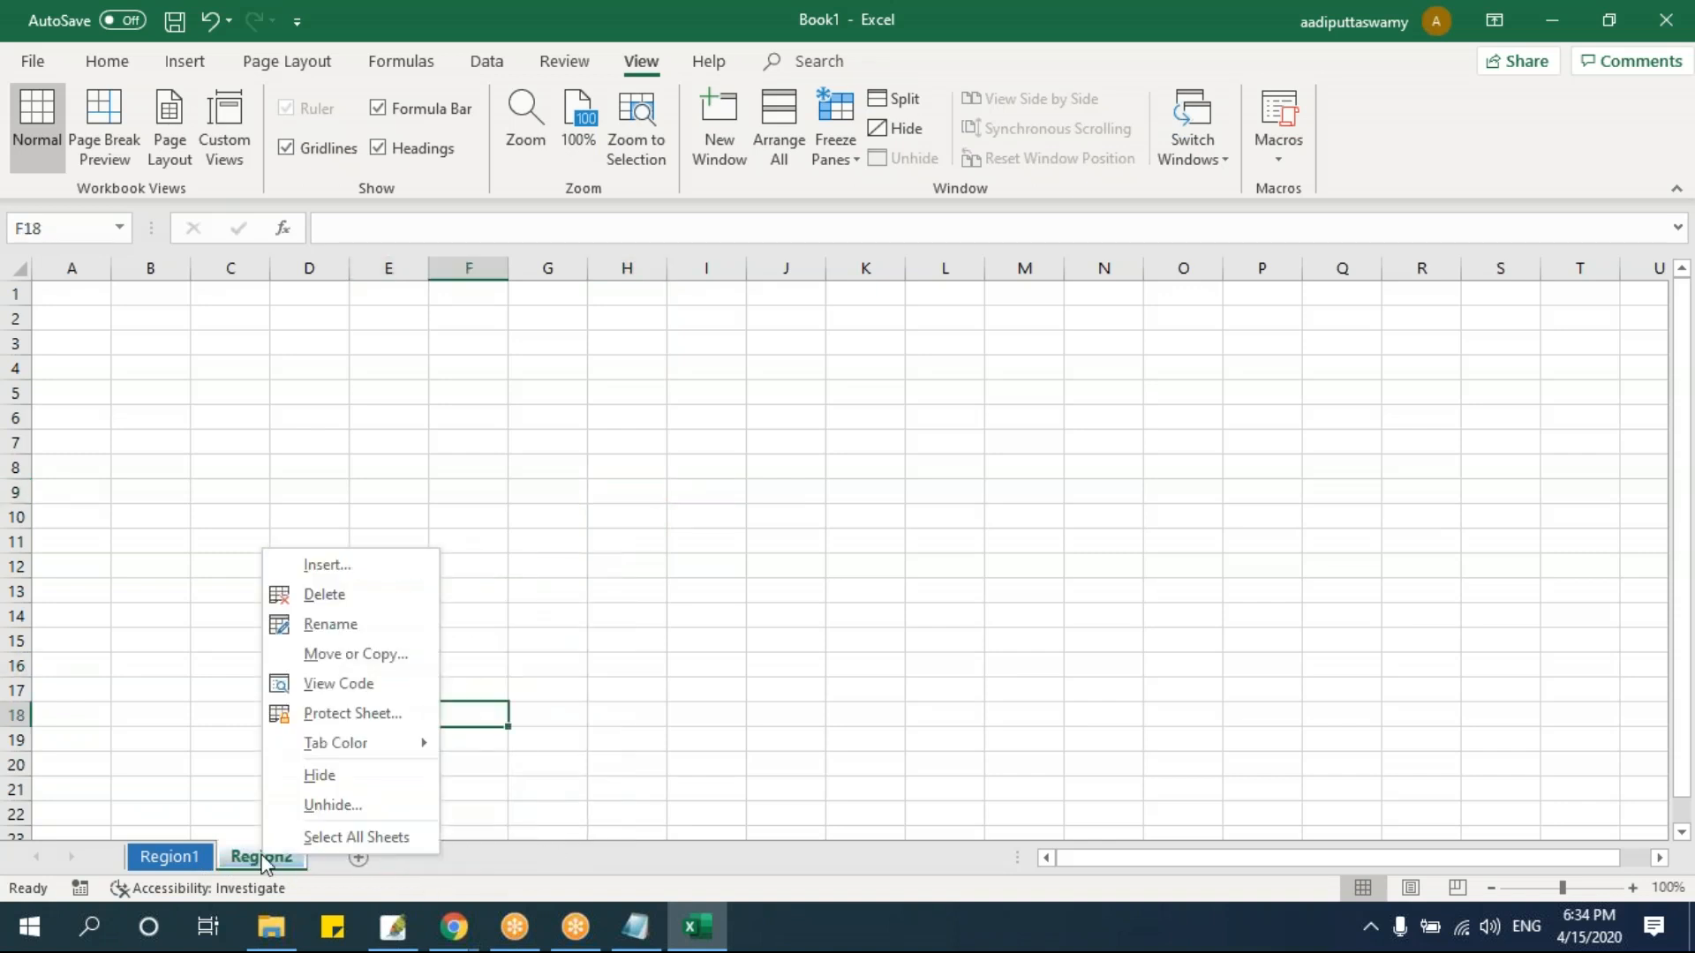
left_click(322, 785)
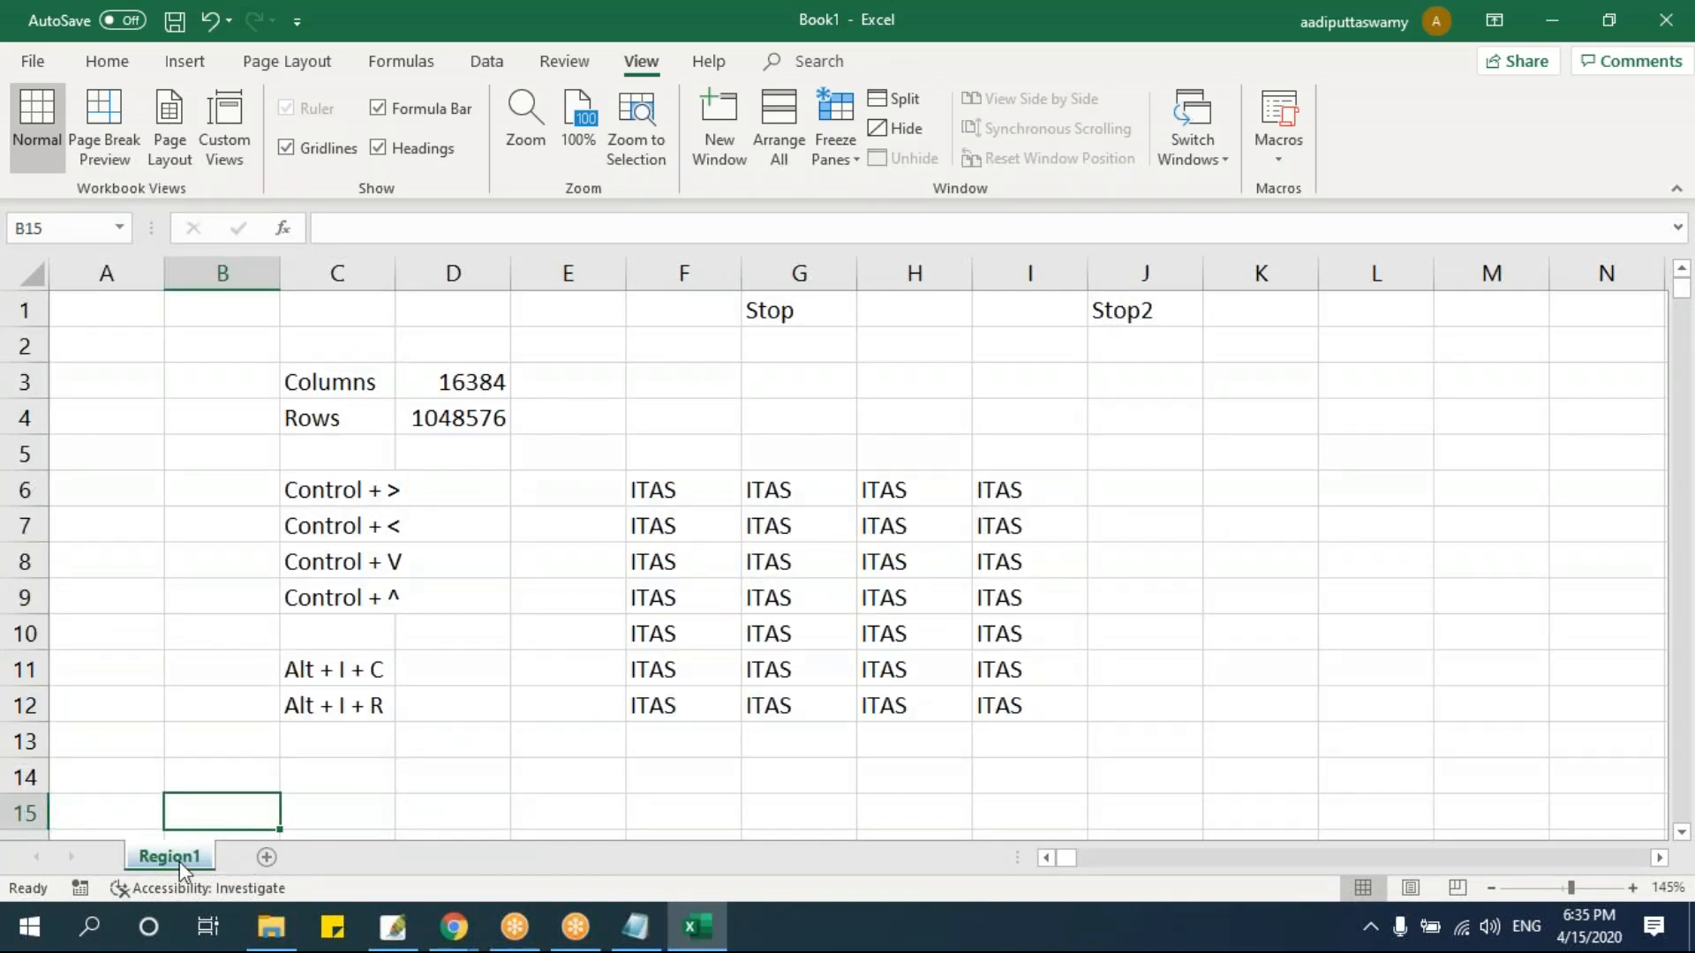
- Try to hide Region1, the only sheet still visible, and dismiss the message
right_click(179, 860)
left_click(237, 786)
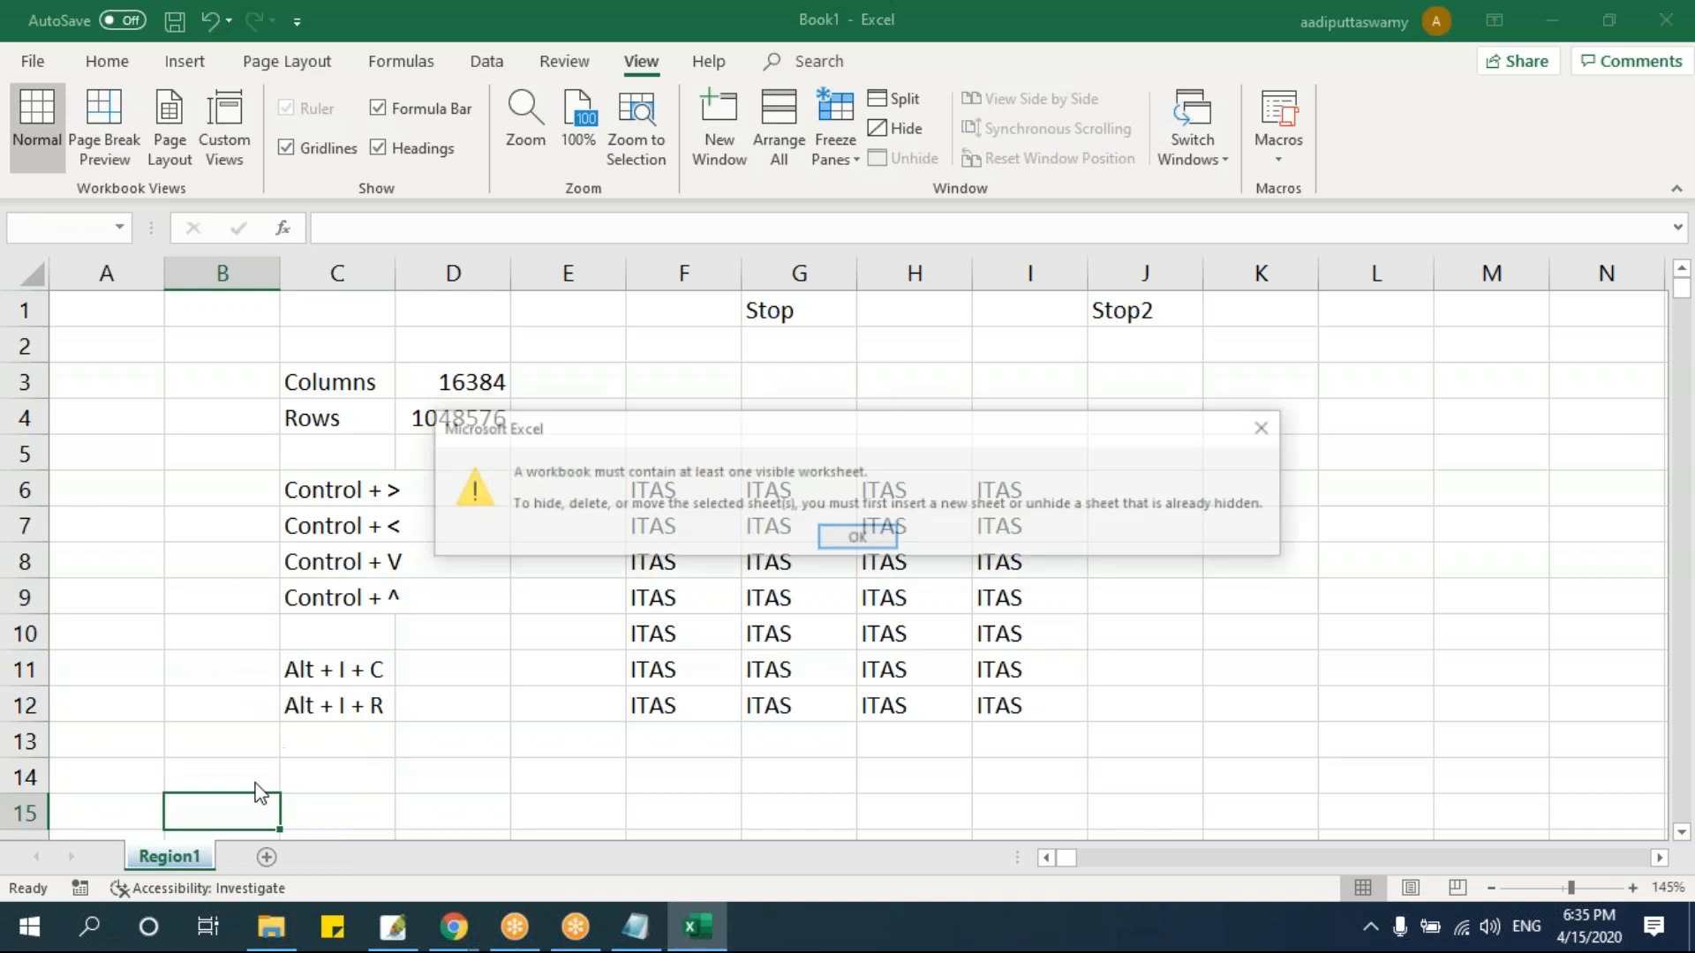
left_click_drag(839, 438, 625, 406)
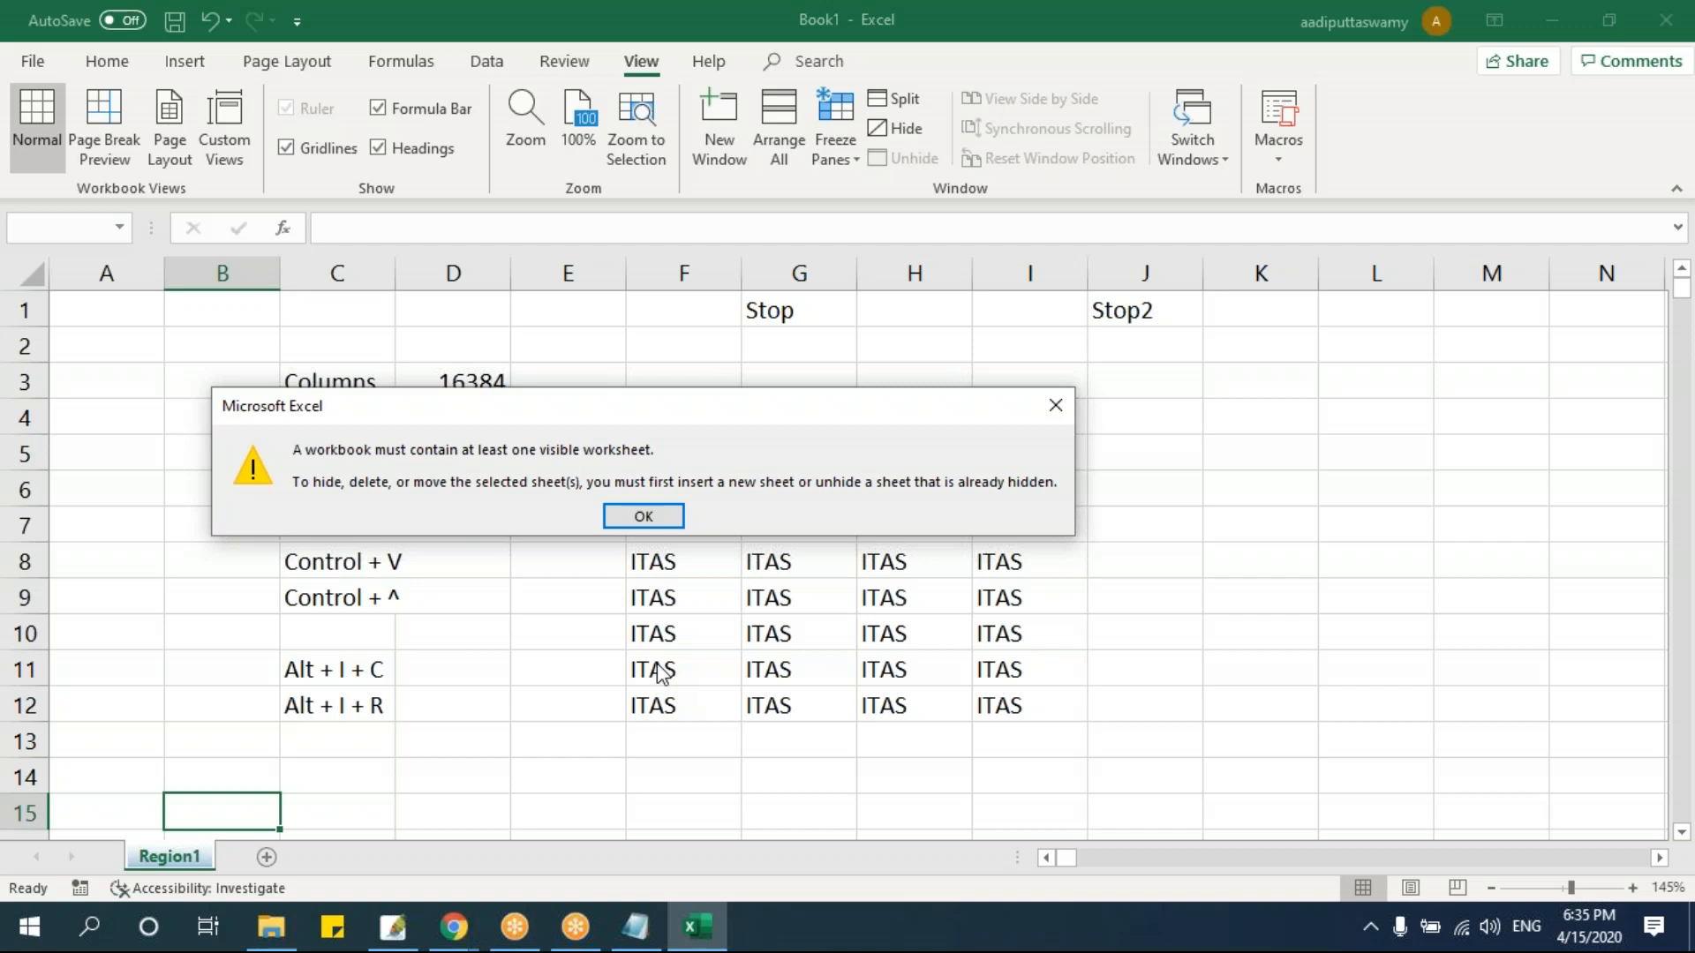
left_click(663, 518)
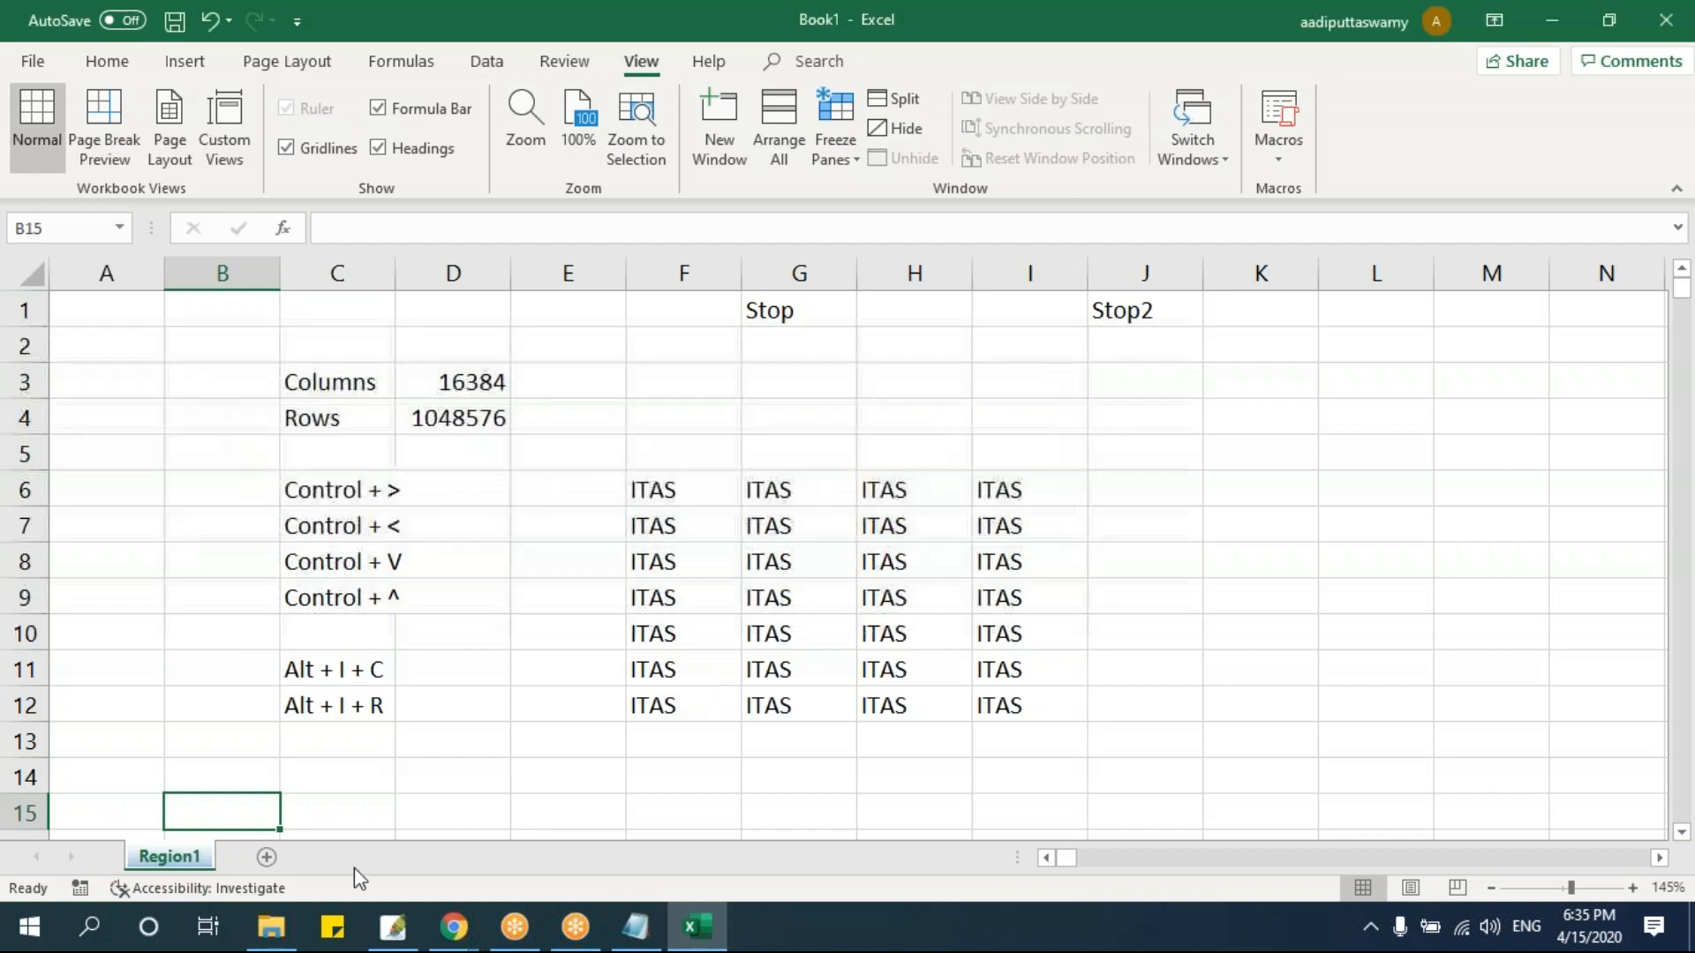
- Unhide the Region2, Raw Data and Region3 sheets one after another
right_click(202, 860)
left_click(269, 805)
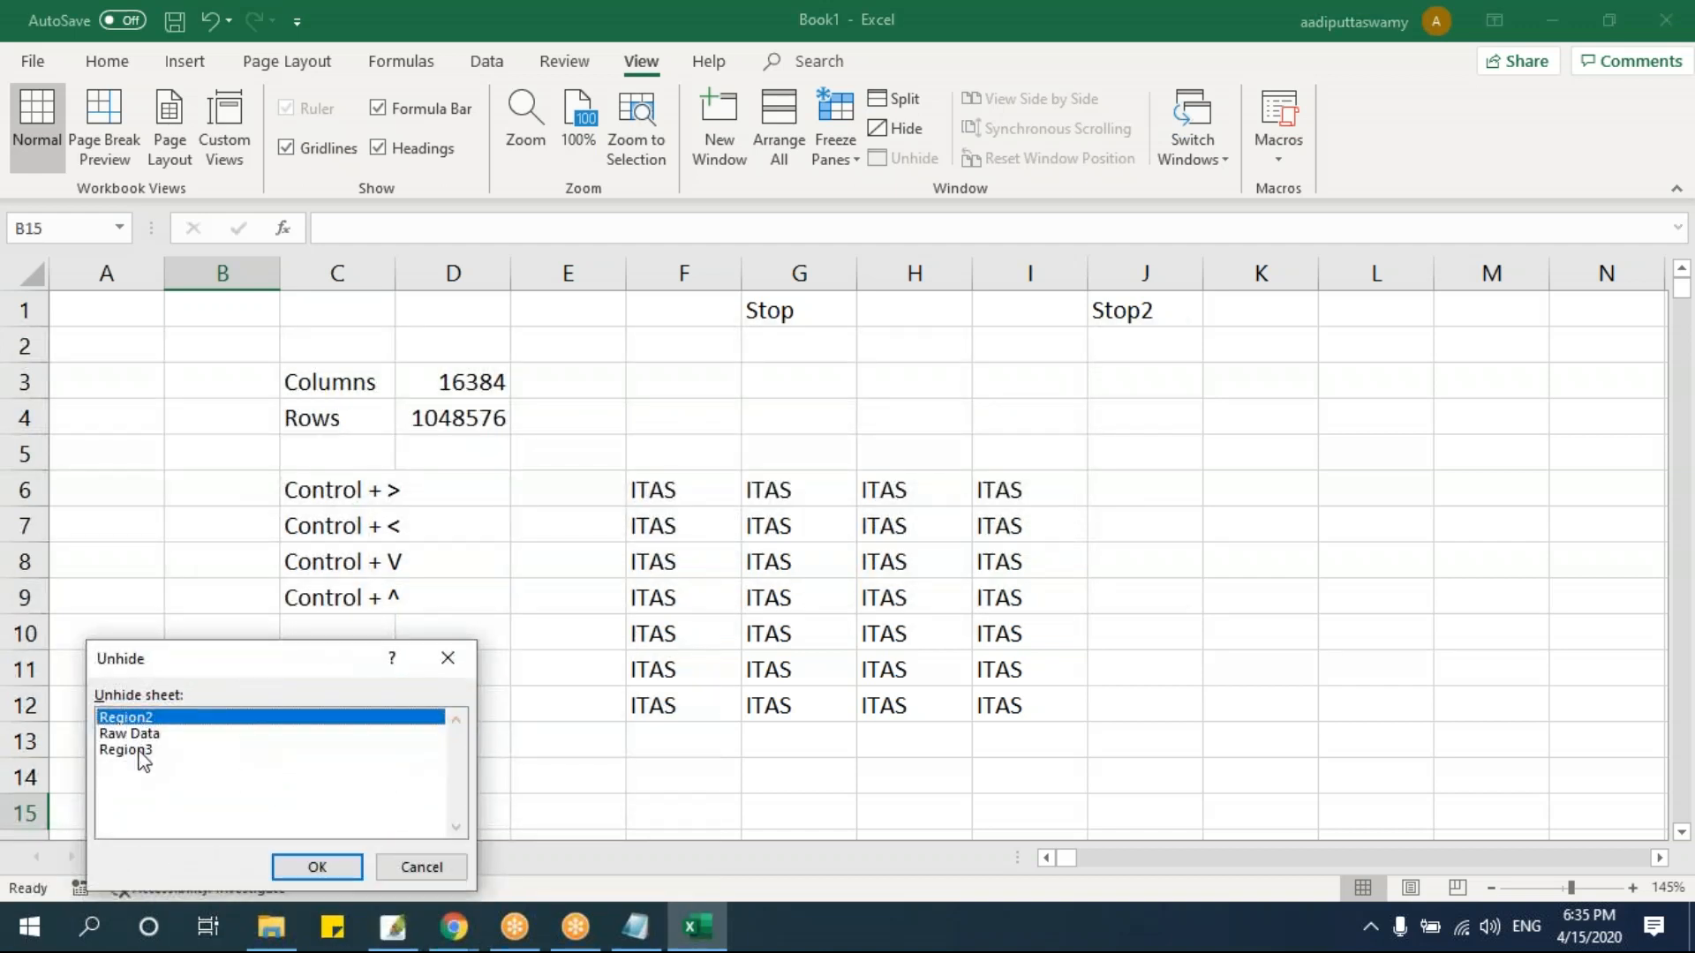
left_click(317, 867)
right_click(279, 860)
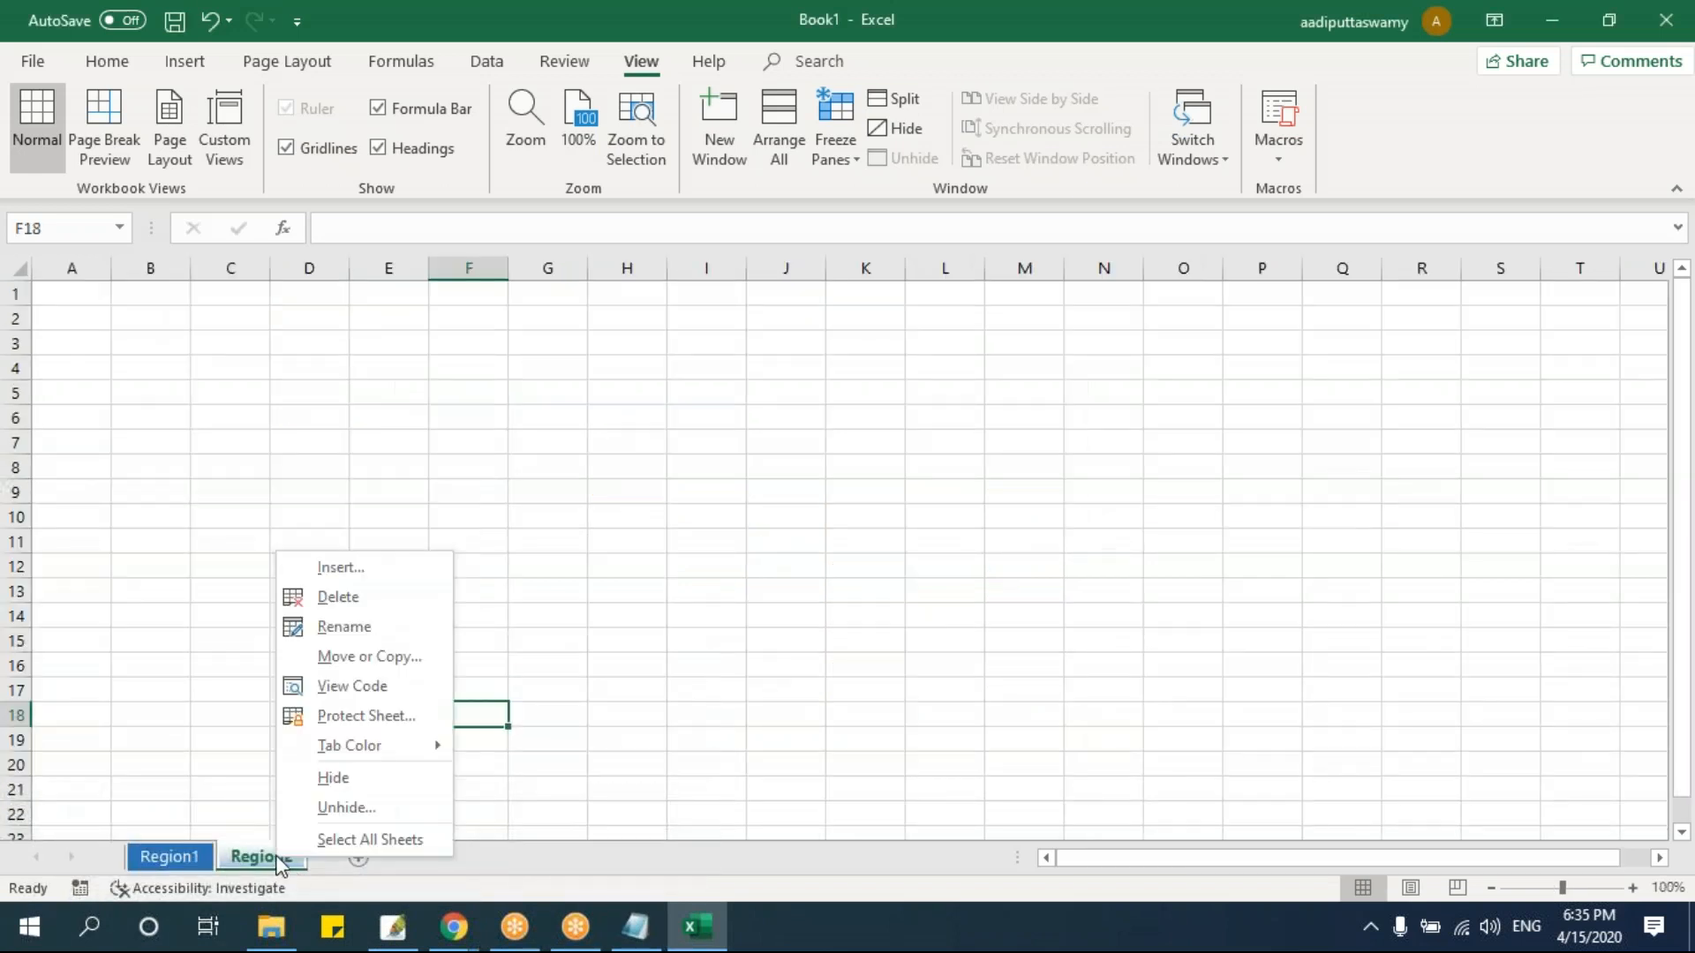
left_click(345, 807)
left_click(394, 865)
right_click(394, 860)
left_click(455, 806)
left_click(485, 867)
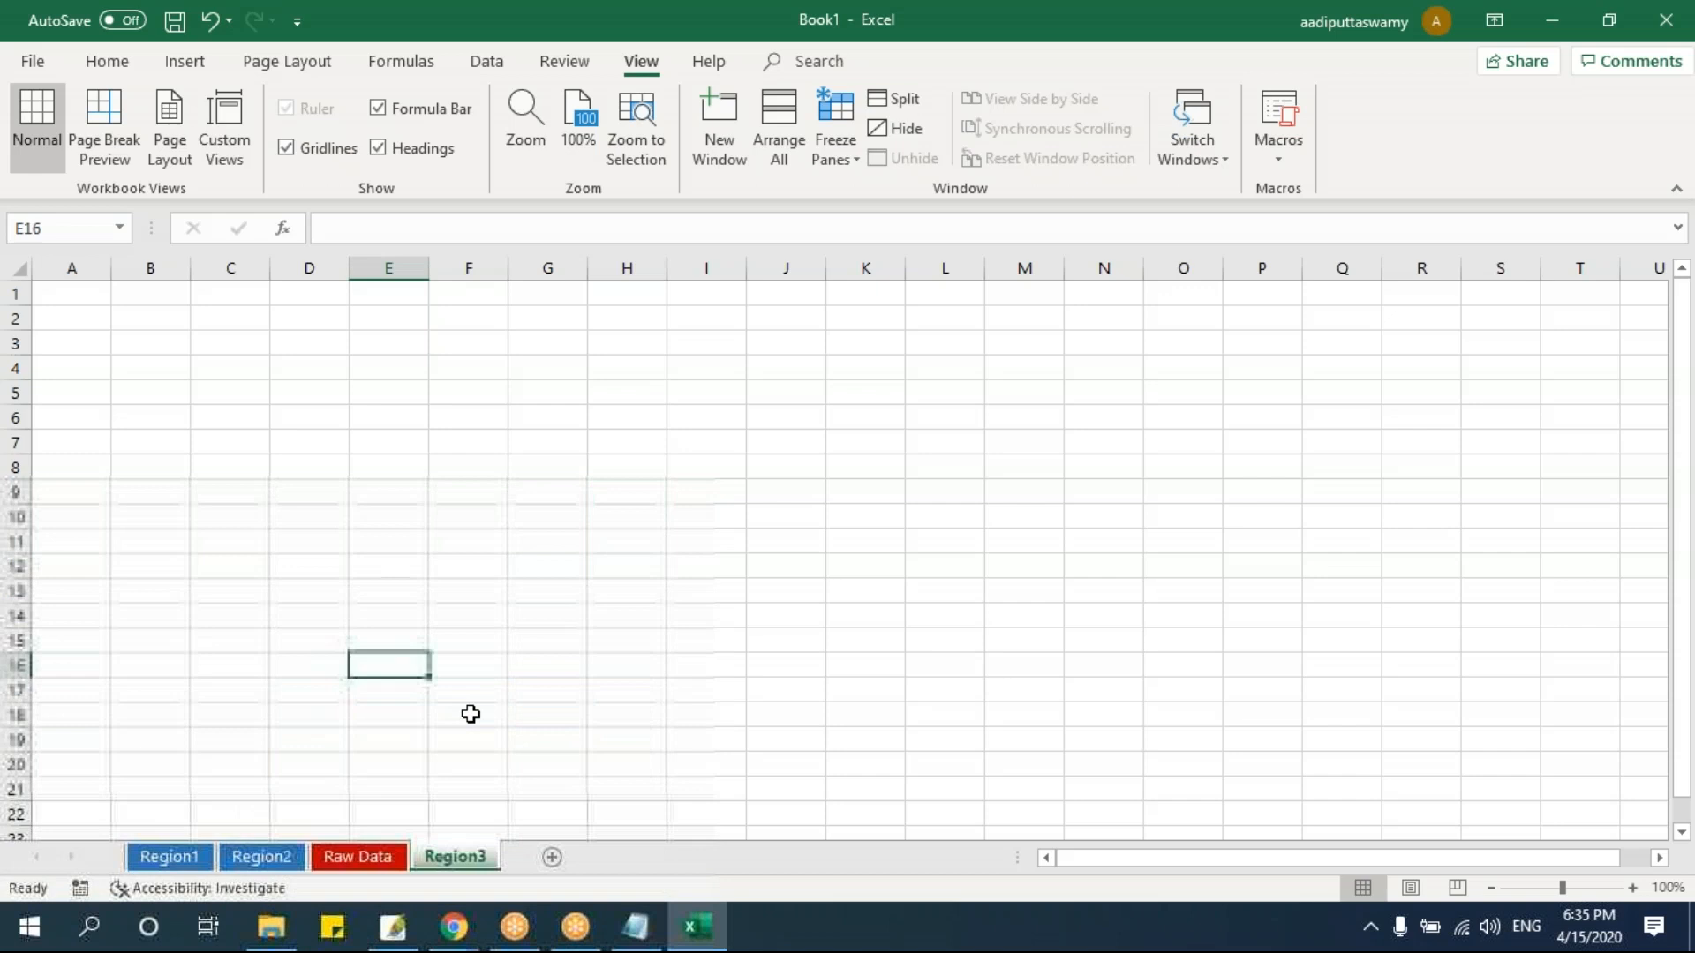
- Delete the Region3, Raw Data and Region2 sheets, leaving Region1 in the workbook
right_click(442, 857)
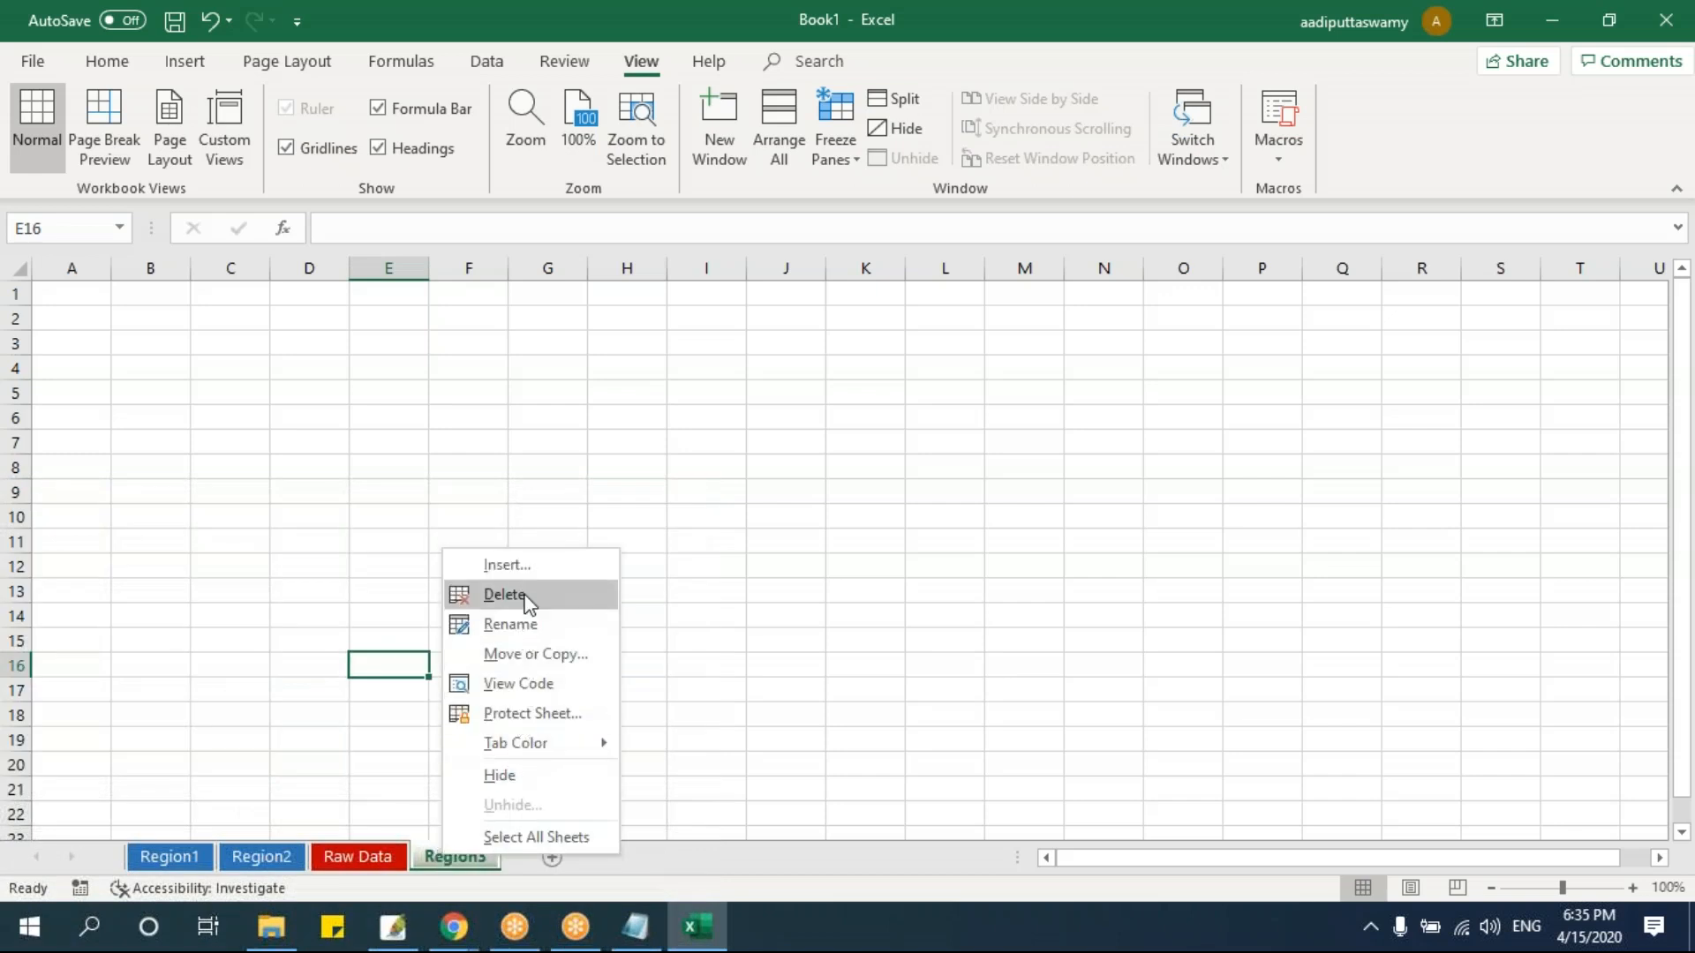
right_click(429, 868)
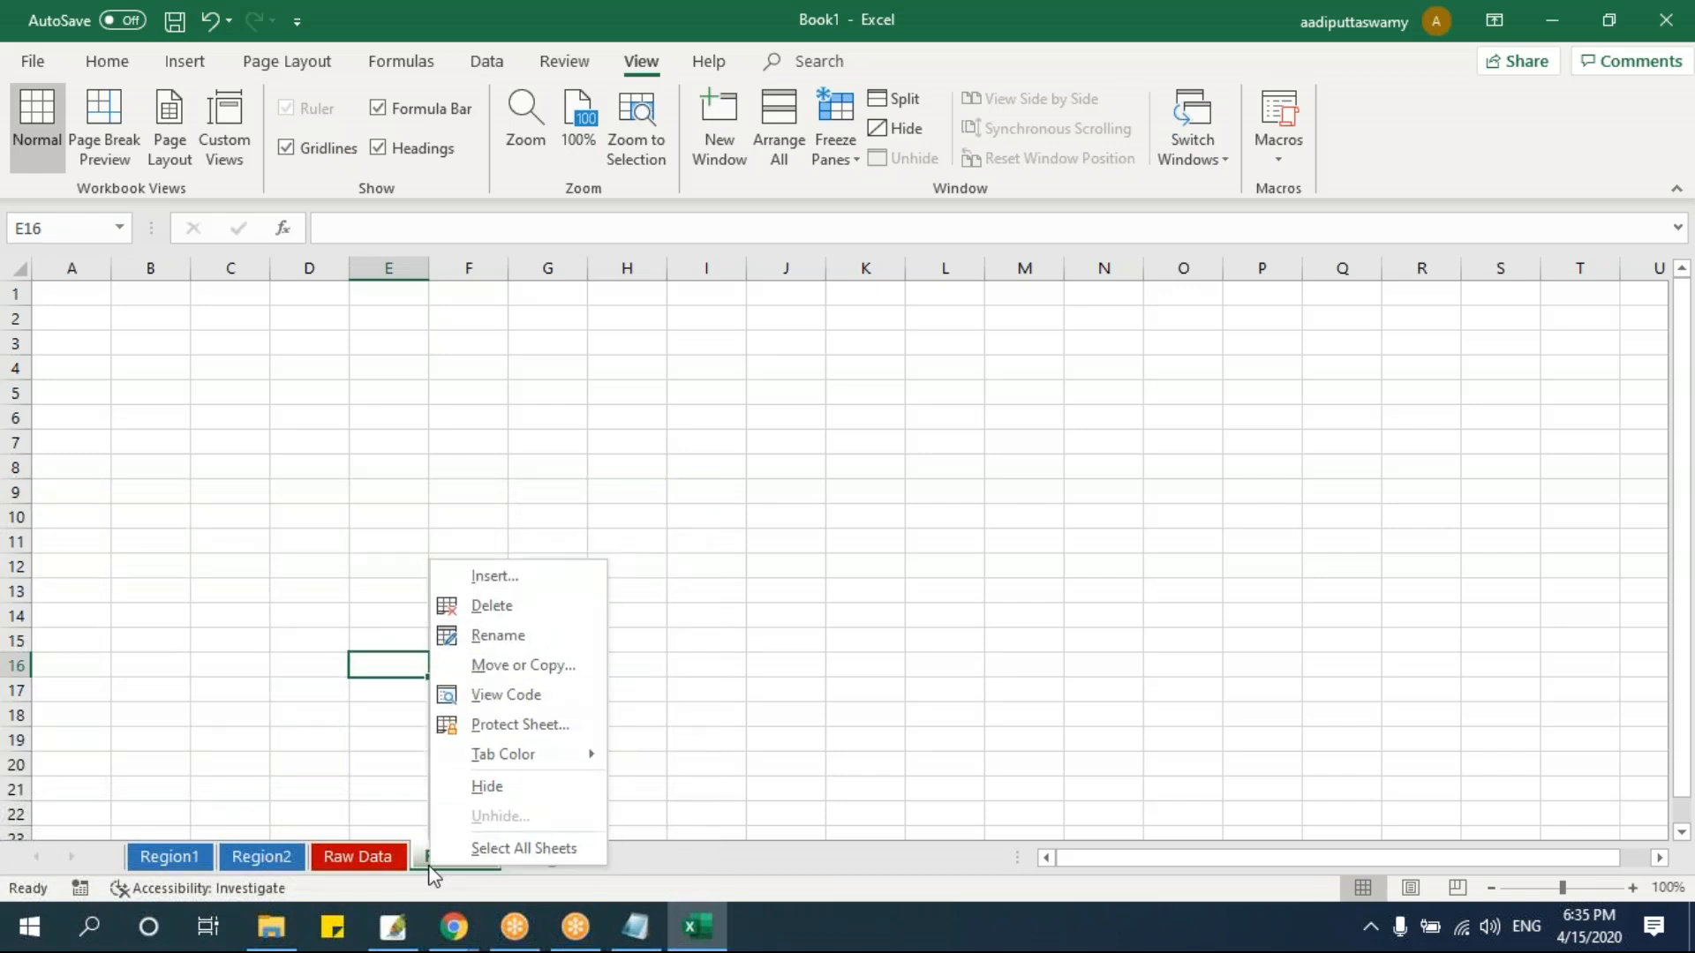
left_click(508, 607)
right_click(376, 856)
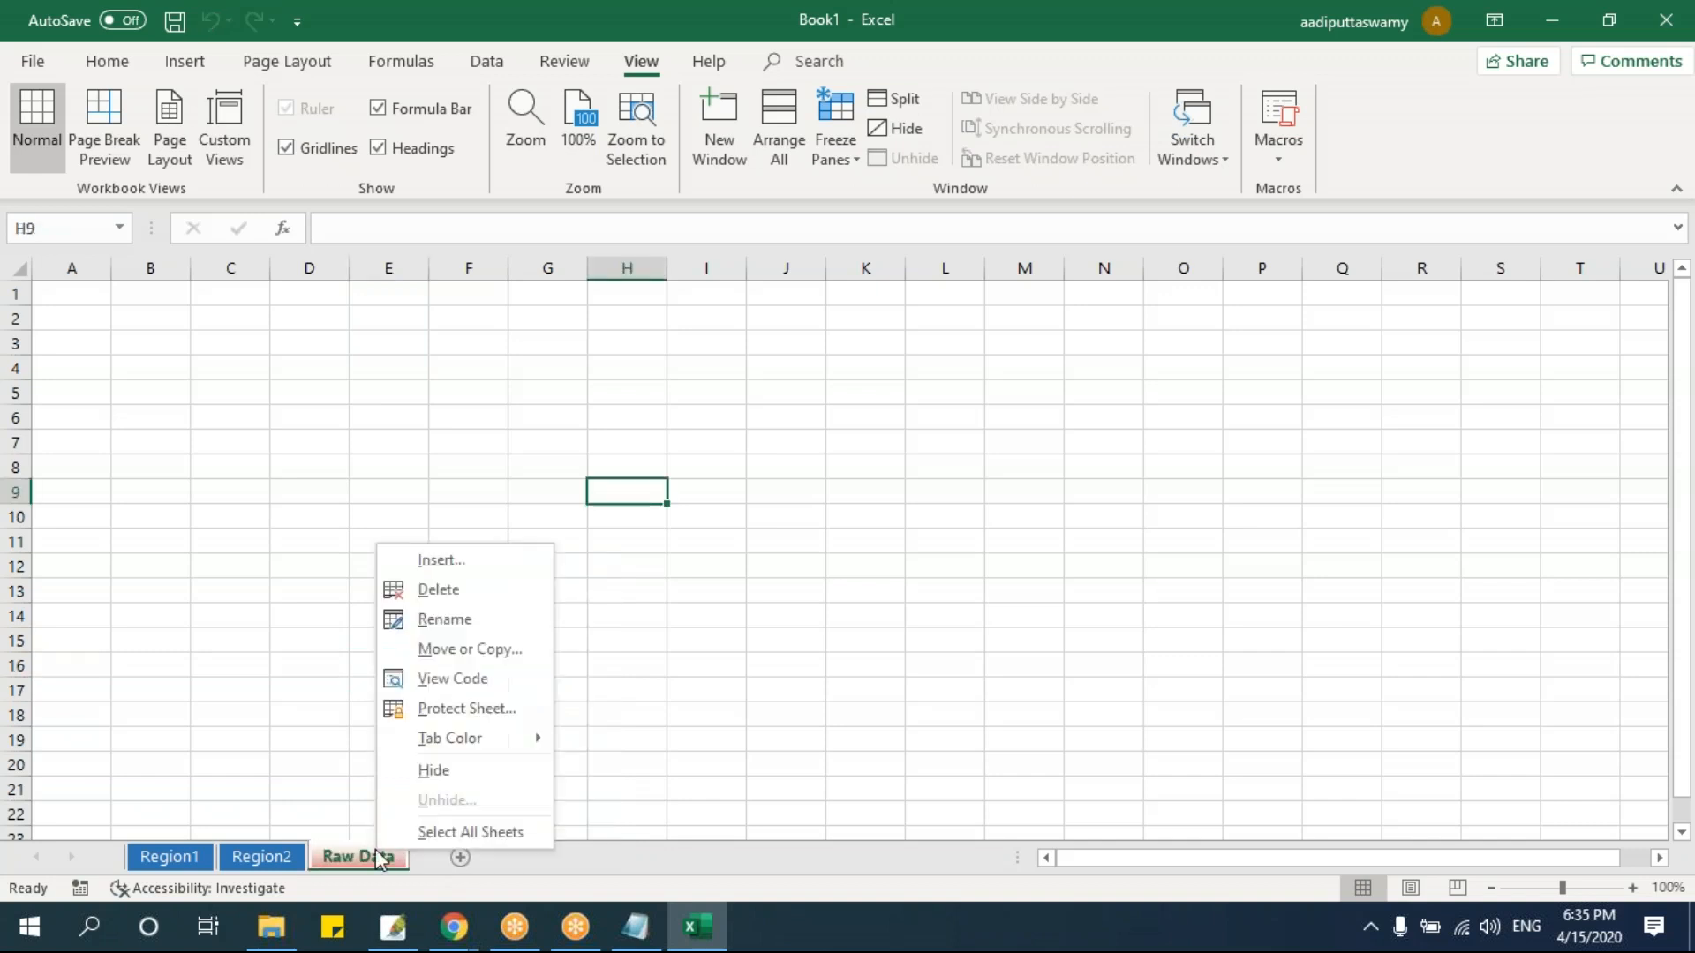
left_click(439, 588)
right_click(260, 856)
left_click(344, 607)
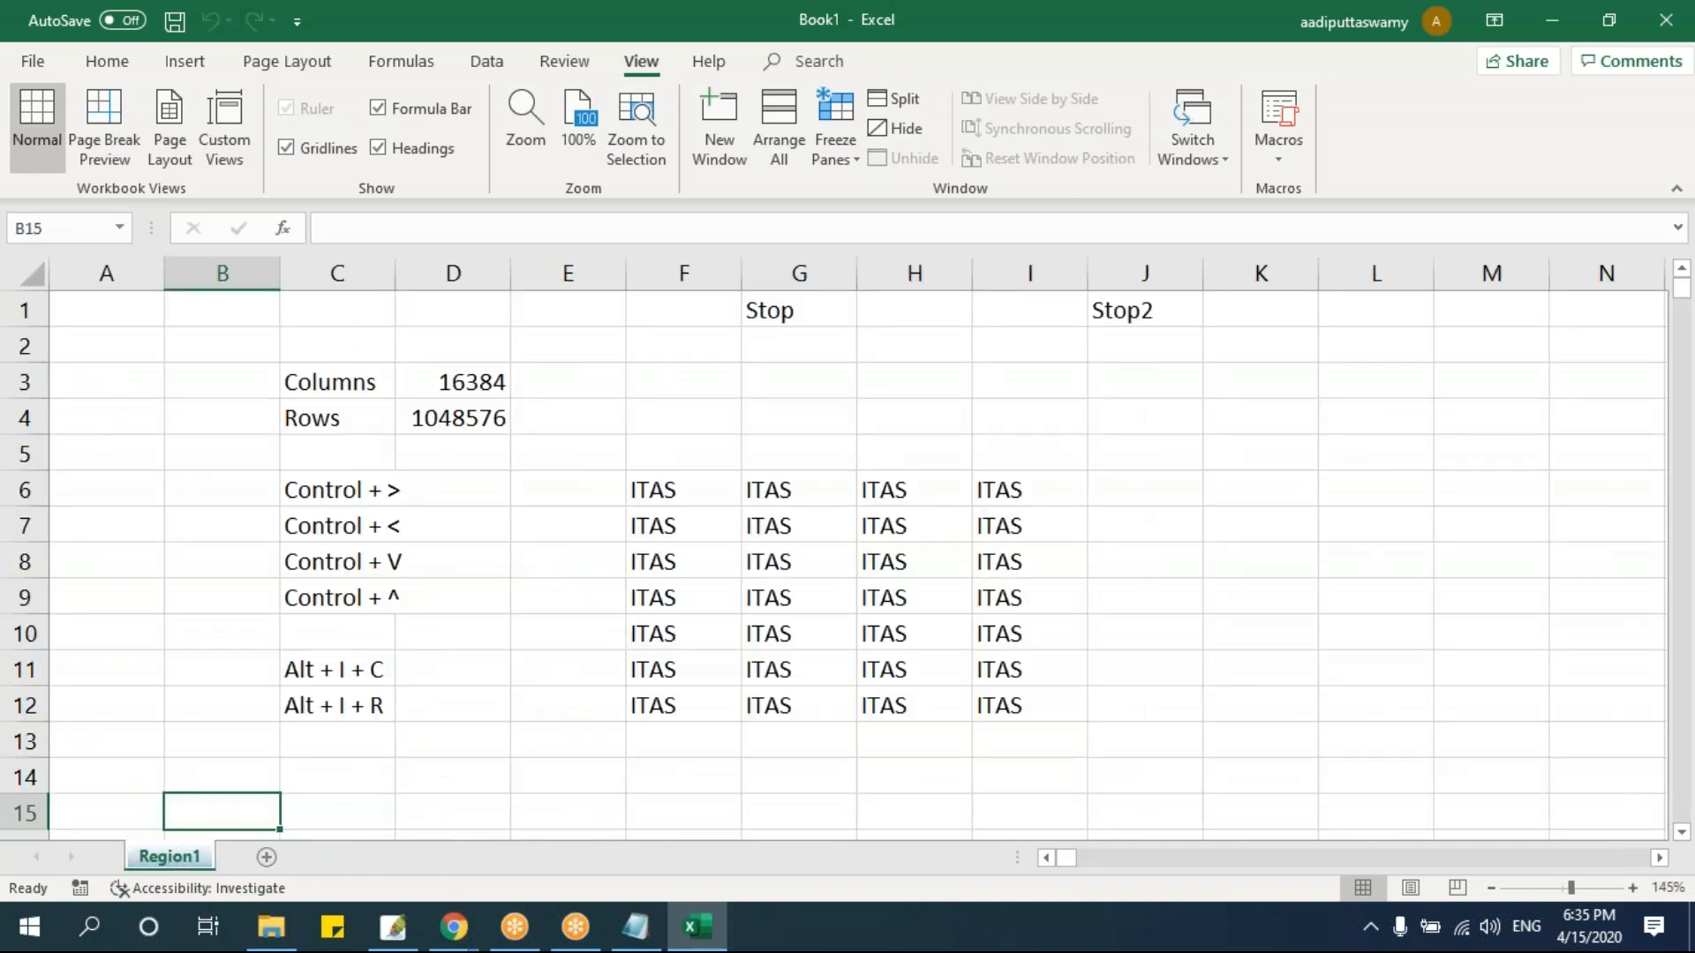
- Try to delete Region1, the only sheet in the workbook, and dismiss the message
right_click(157, 853)
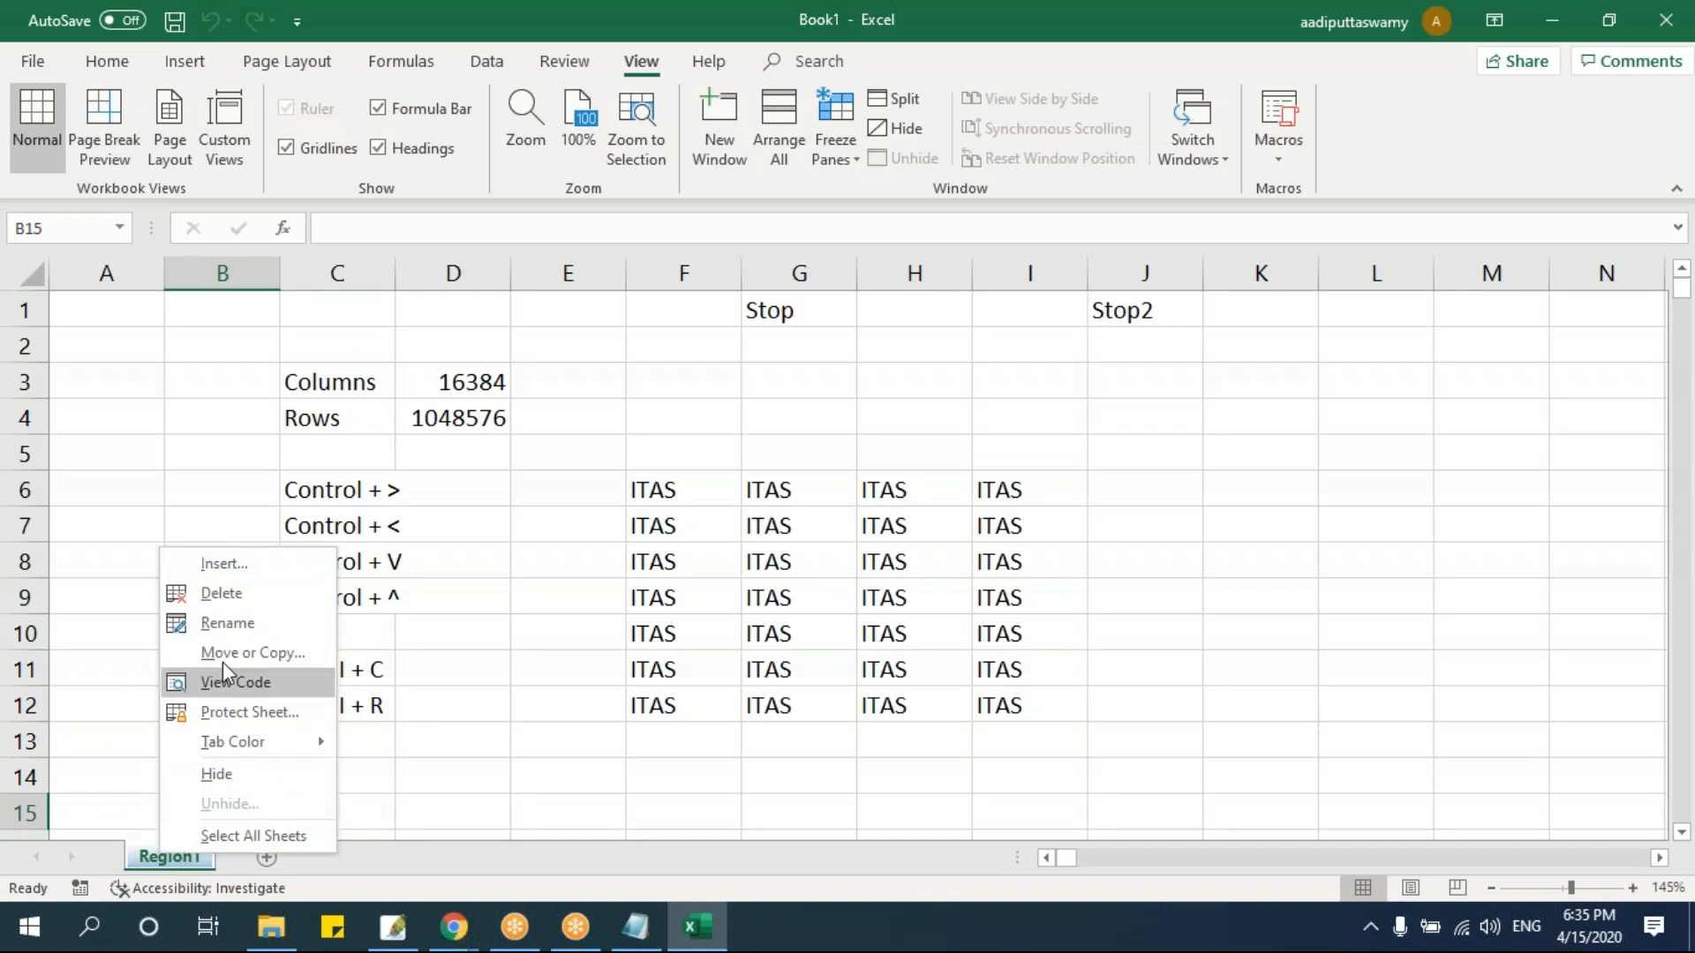
left_click(221, 593)
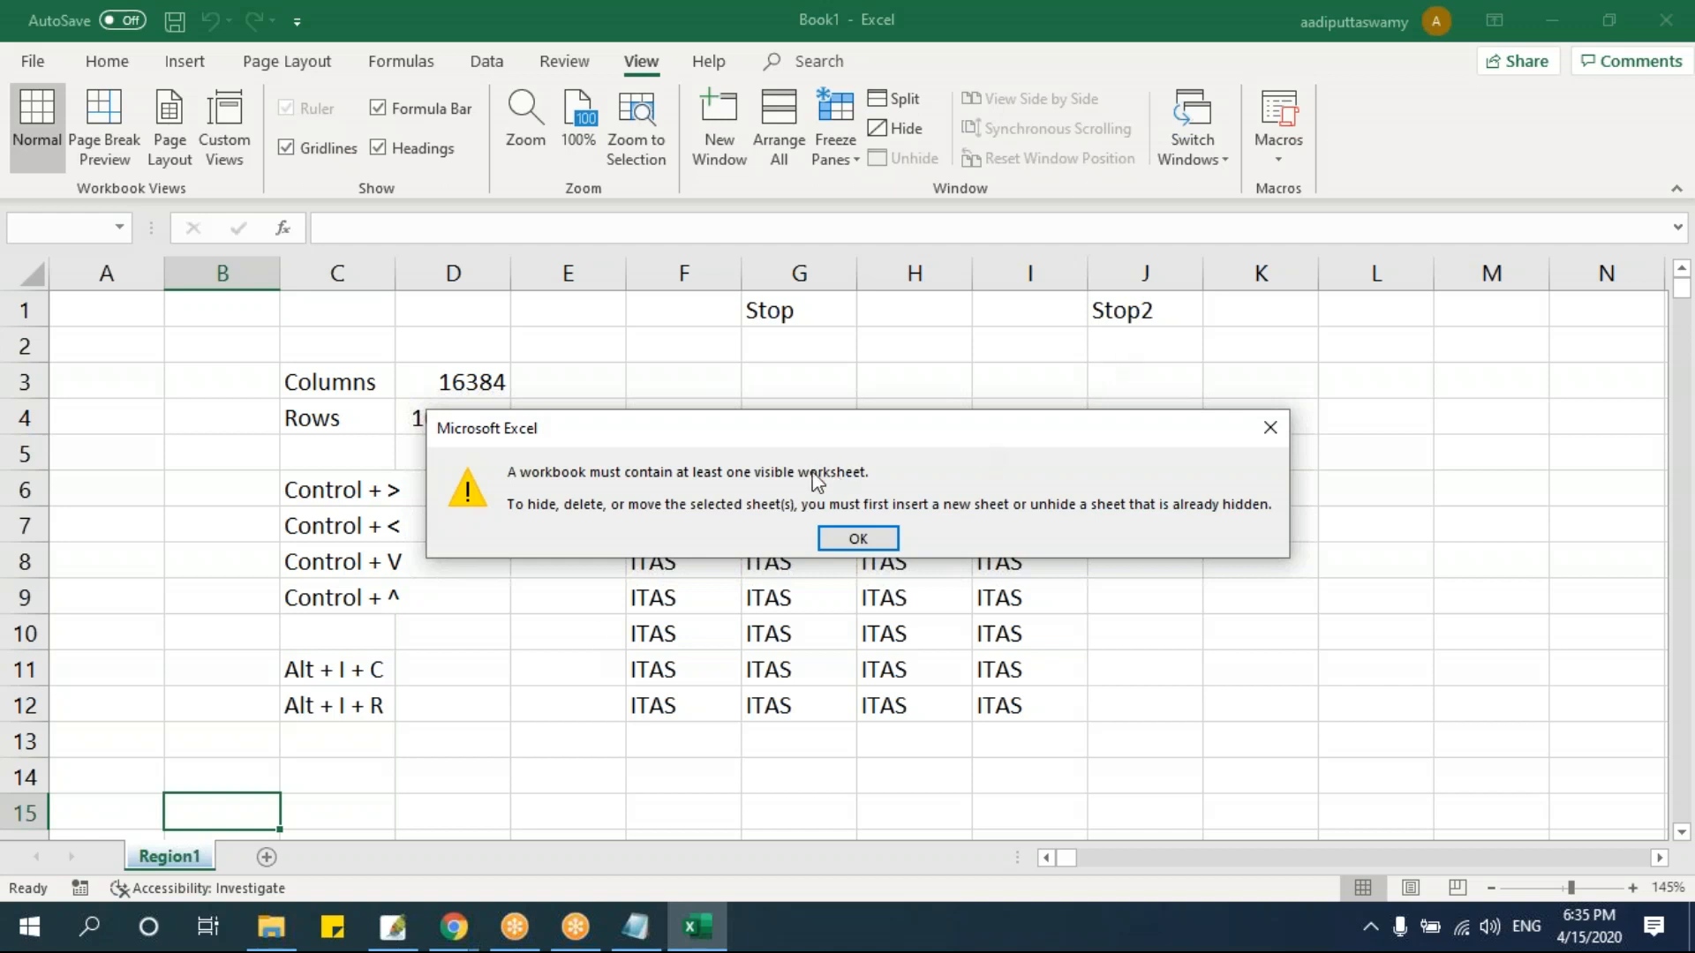
left_click_drag(846, 427, 586, 366)
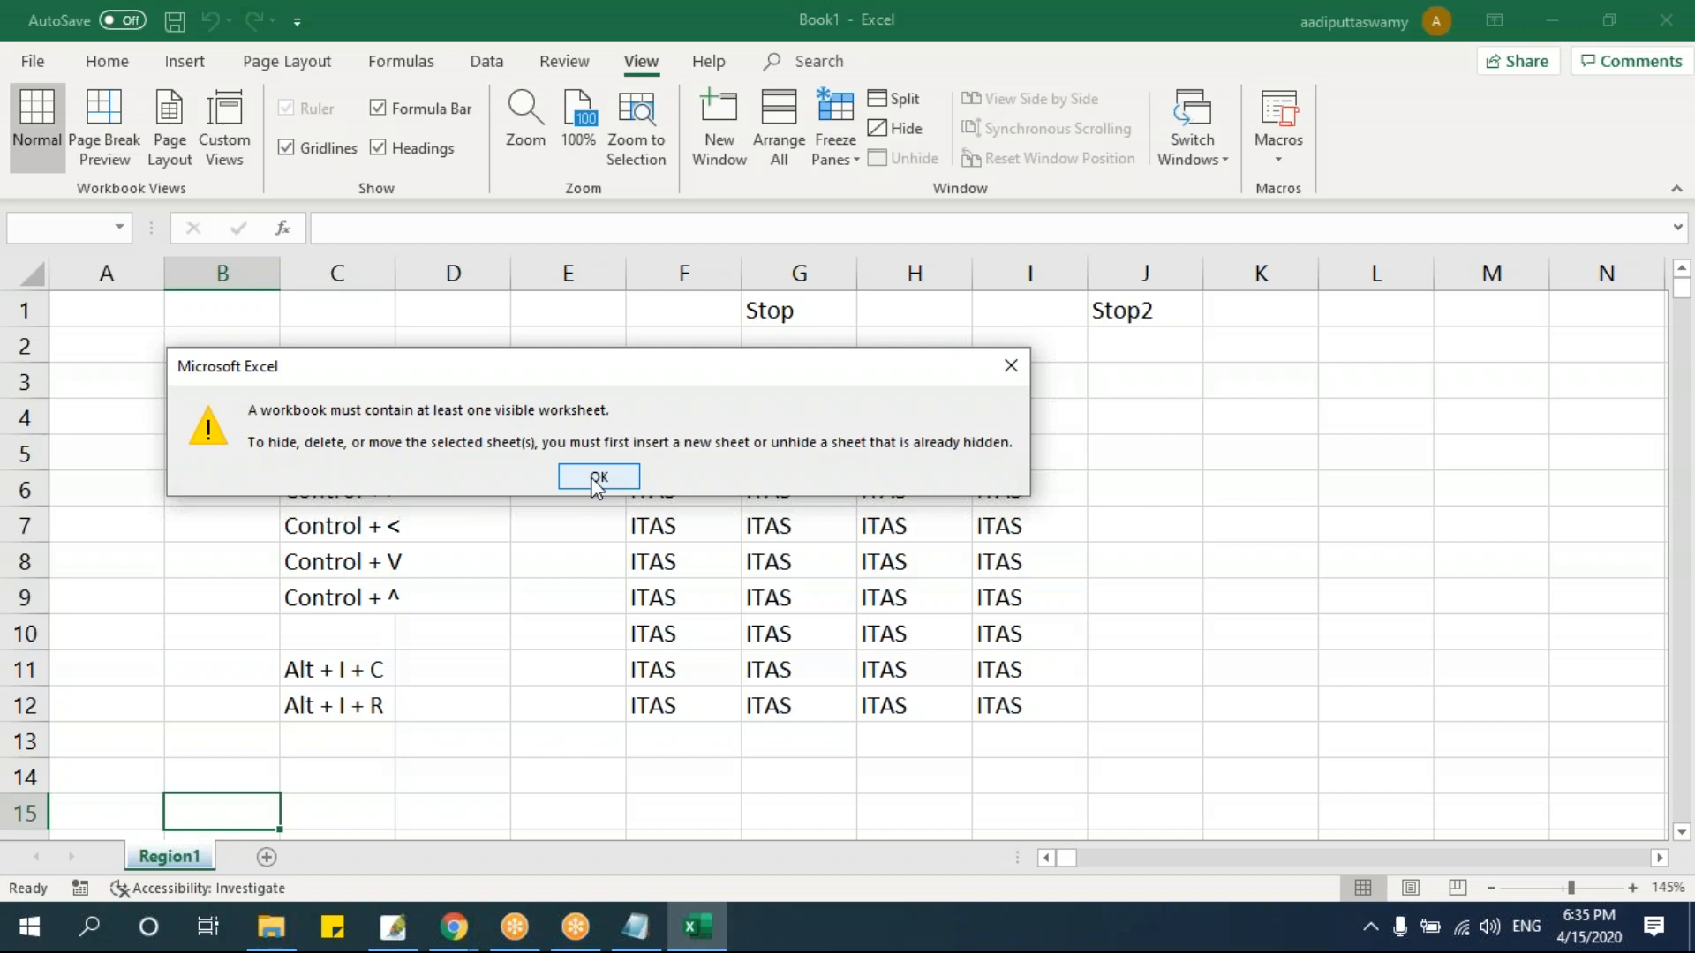
left_click(597, 480)
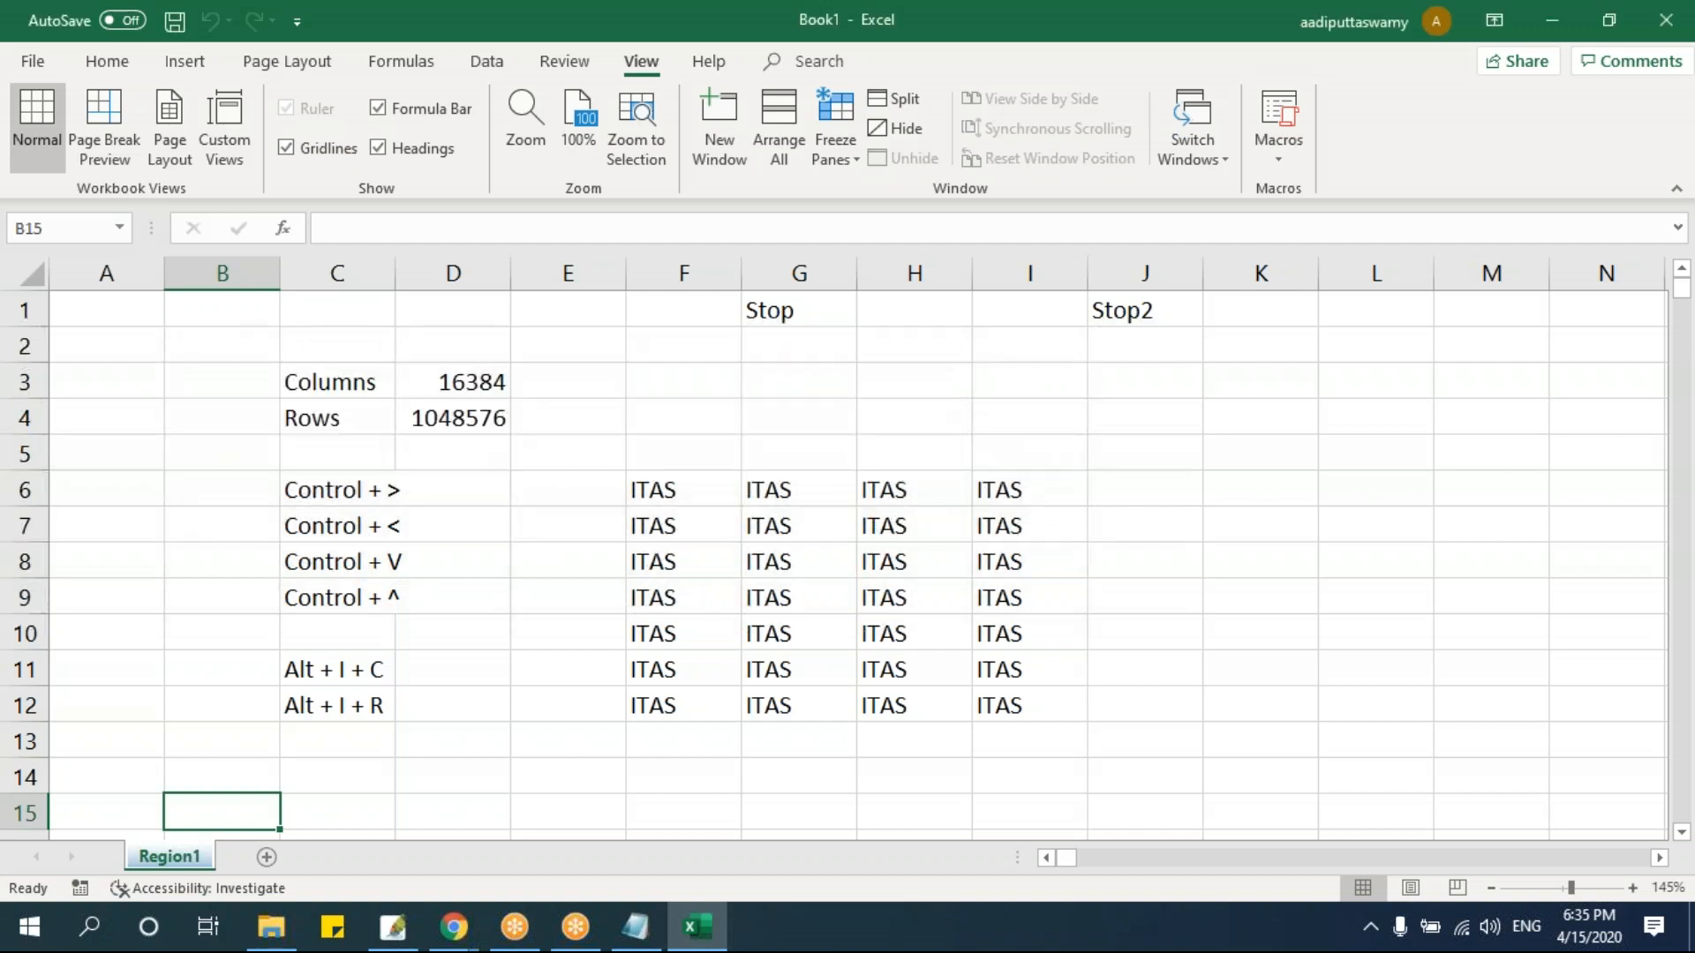
- Add a new worksheet after Region1 and hide it
left_click(266, 857)
right_click(270, 856)
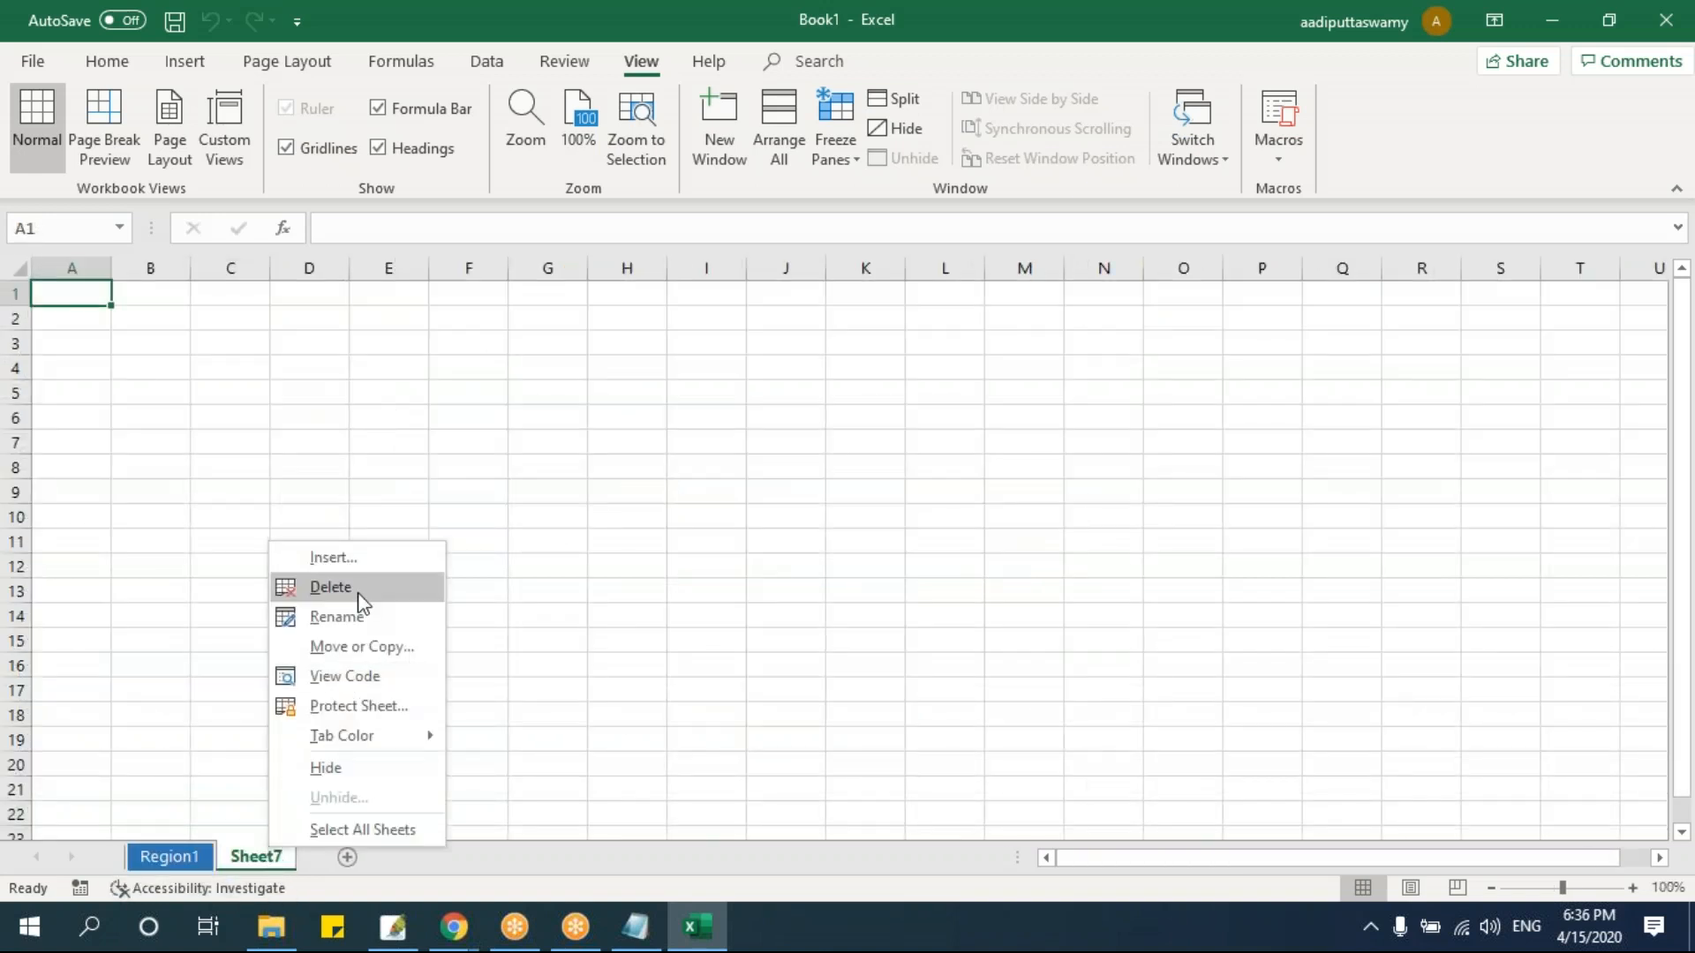
left_click(326, 768)
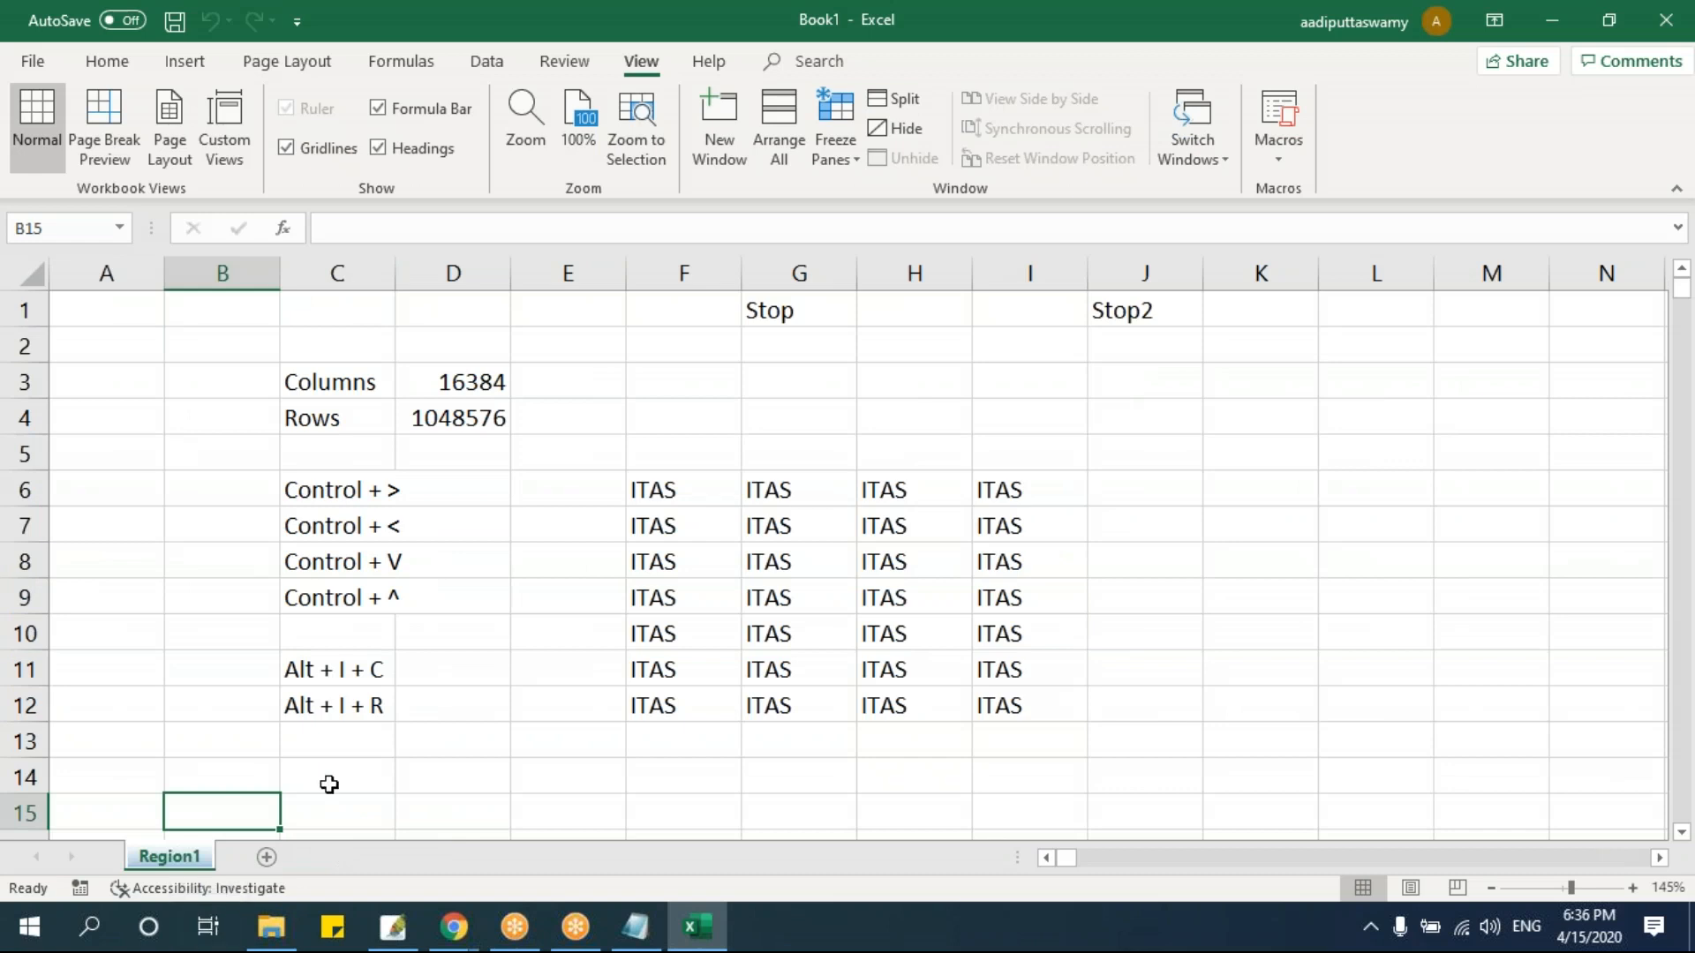
- Try to delete Region1 while the new sheet is hidden, and dismiss the message
right_click(208, 856)
left_click(292, 599)
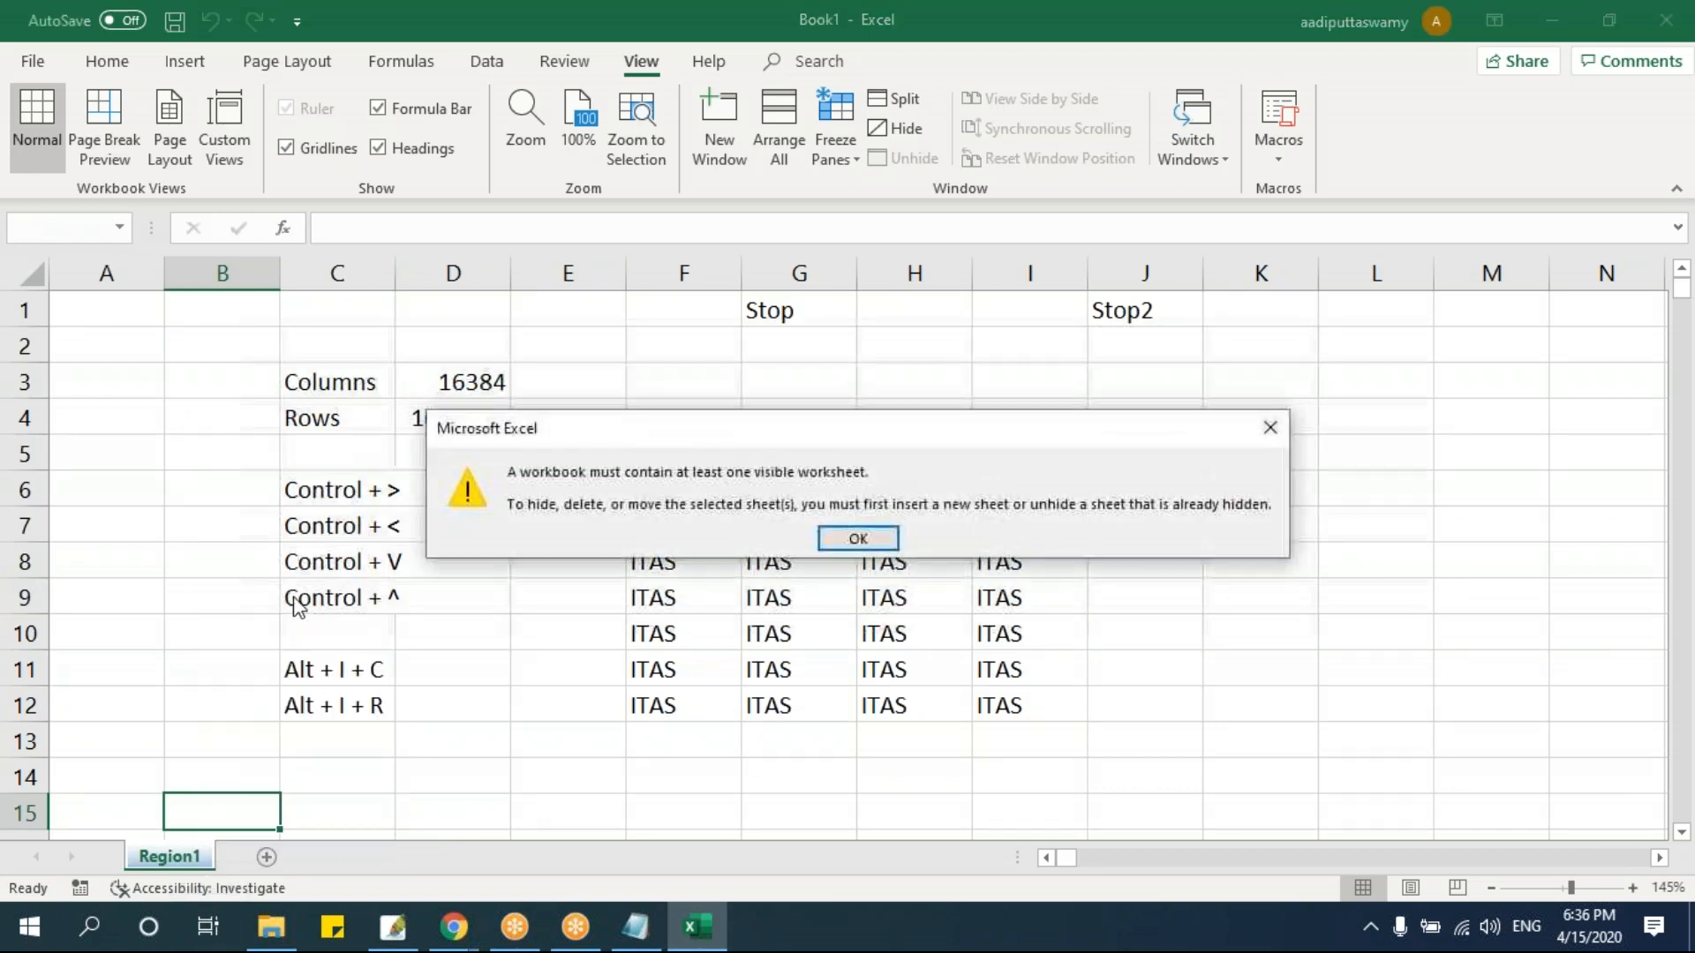
left_click(846, 547)
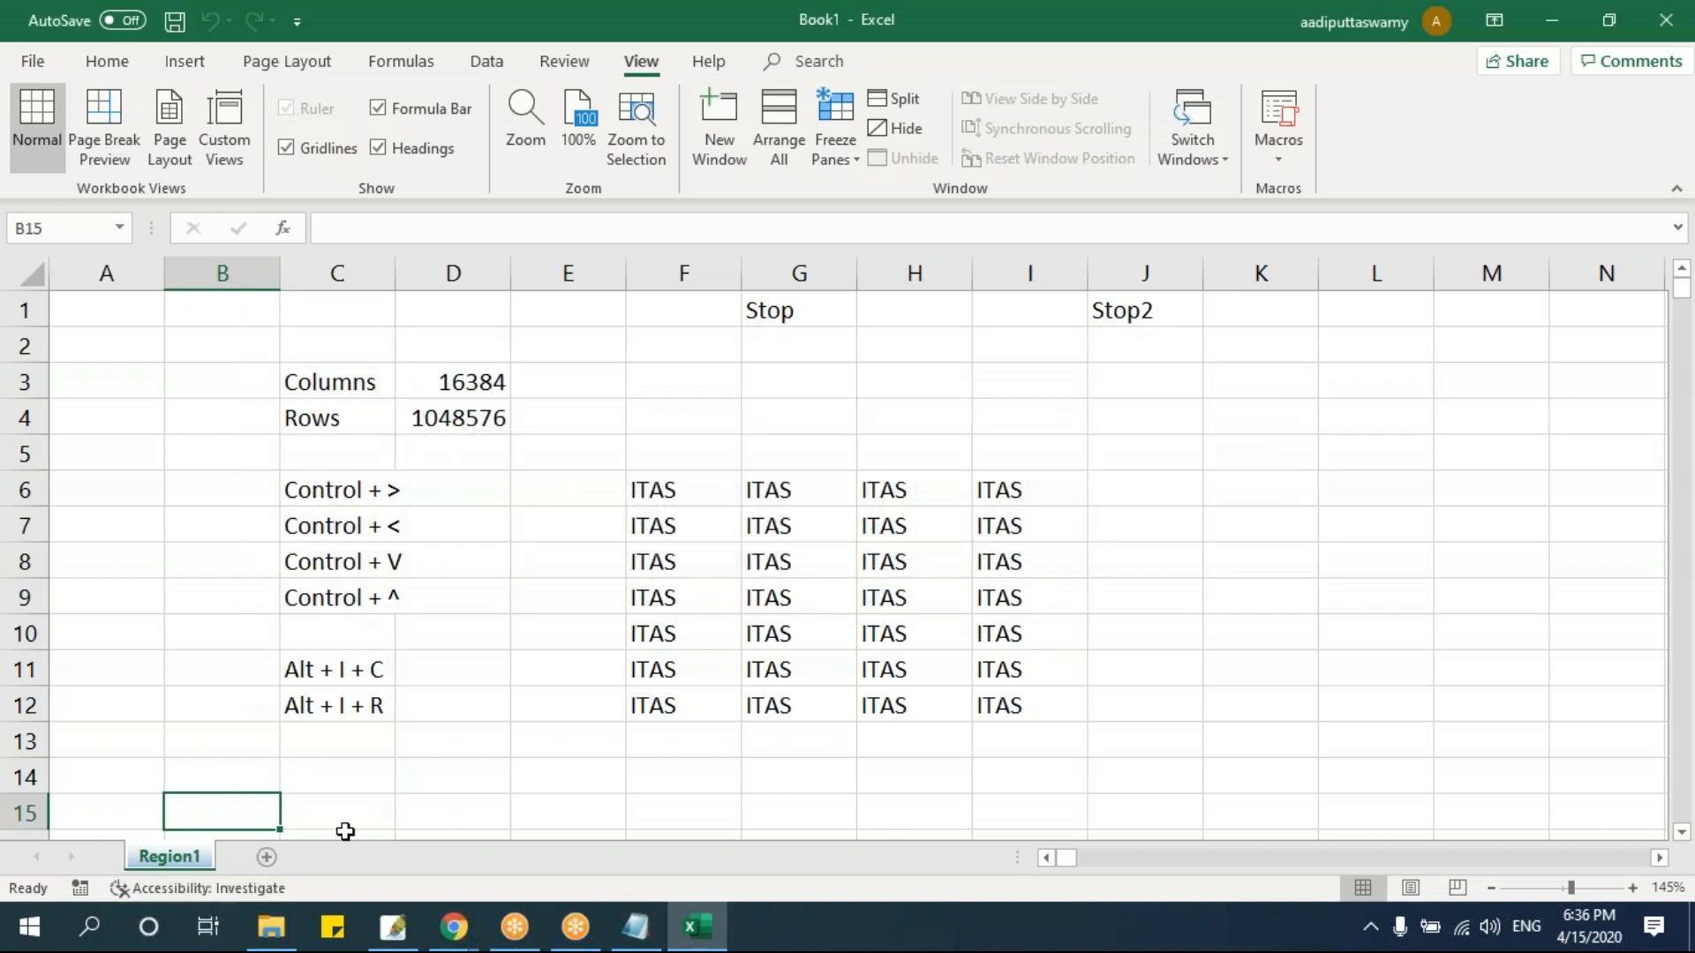
- Unhide Sheet7, look at both sheets and return to Region1
right_click(186, 846)
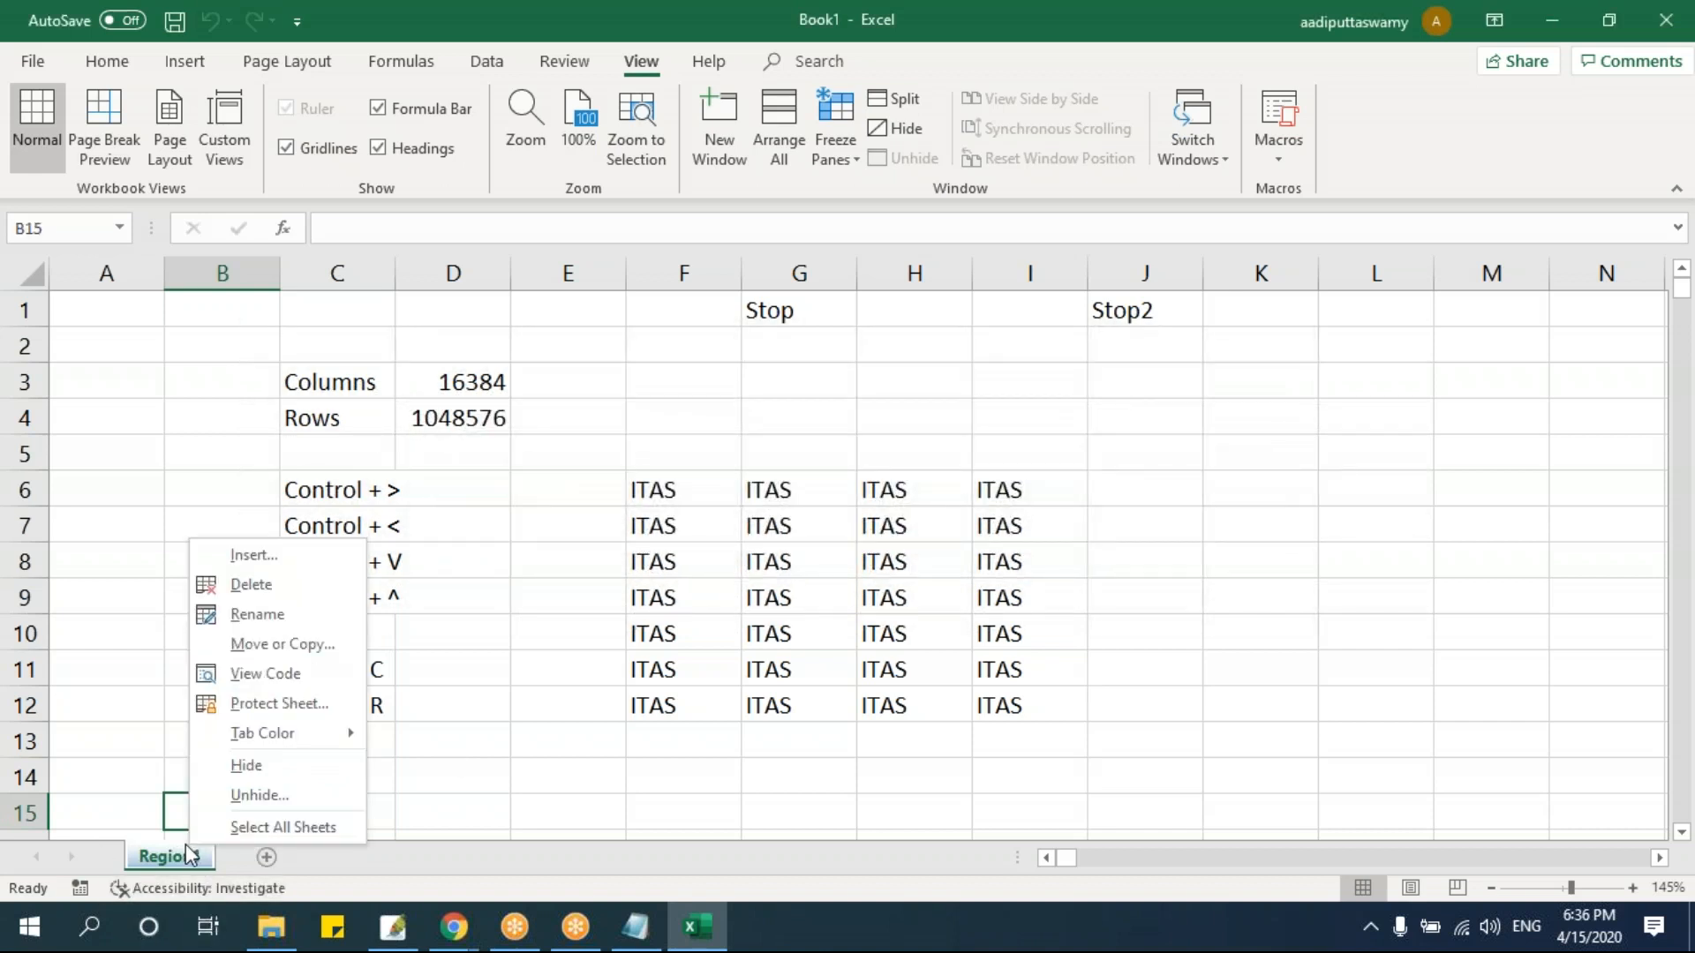
left_click(278, 793)
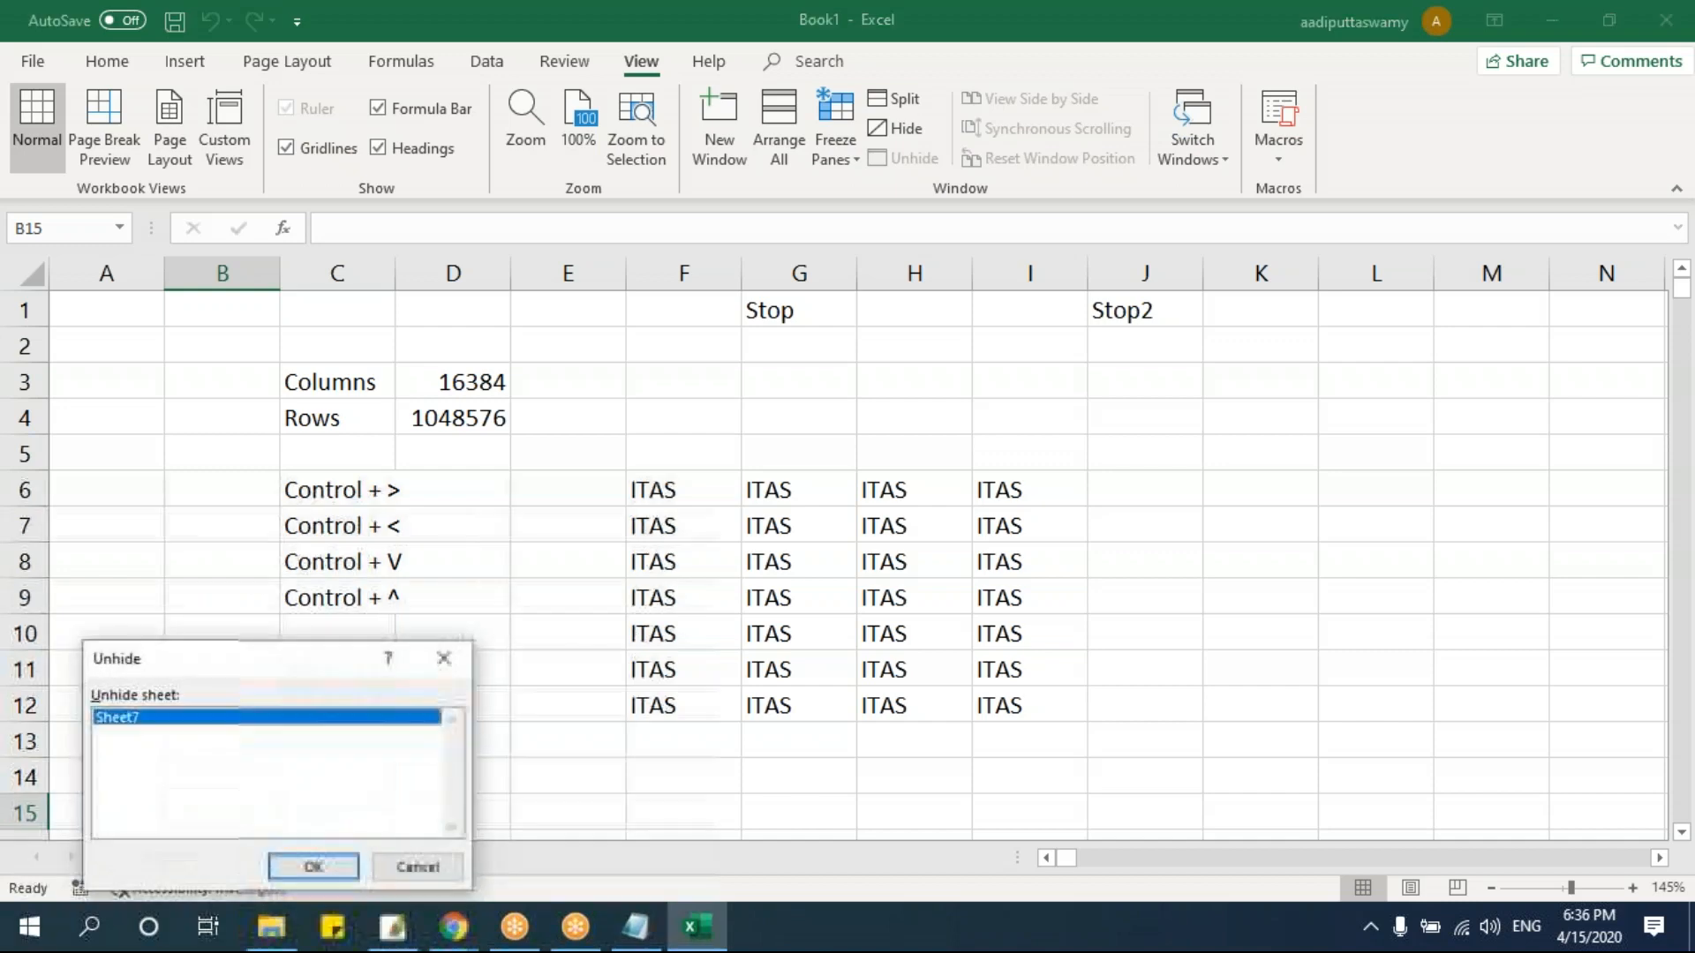
left_click(331, 860)
left_click(191, 856)
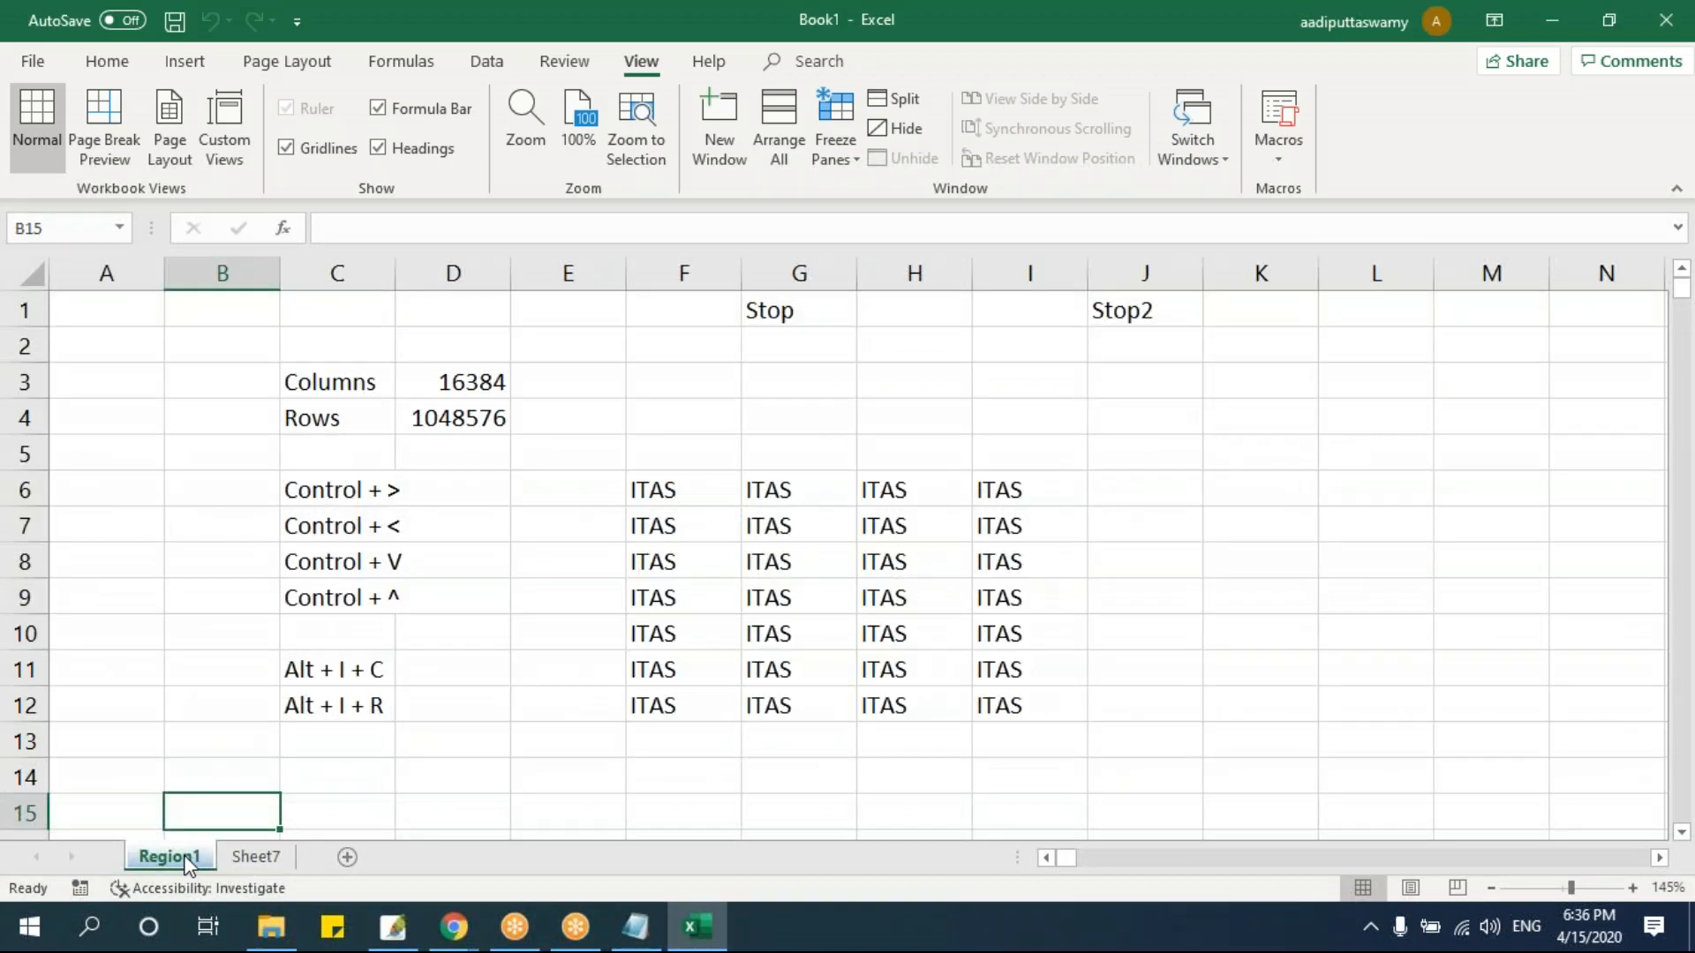
left_click(257, 858)
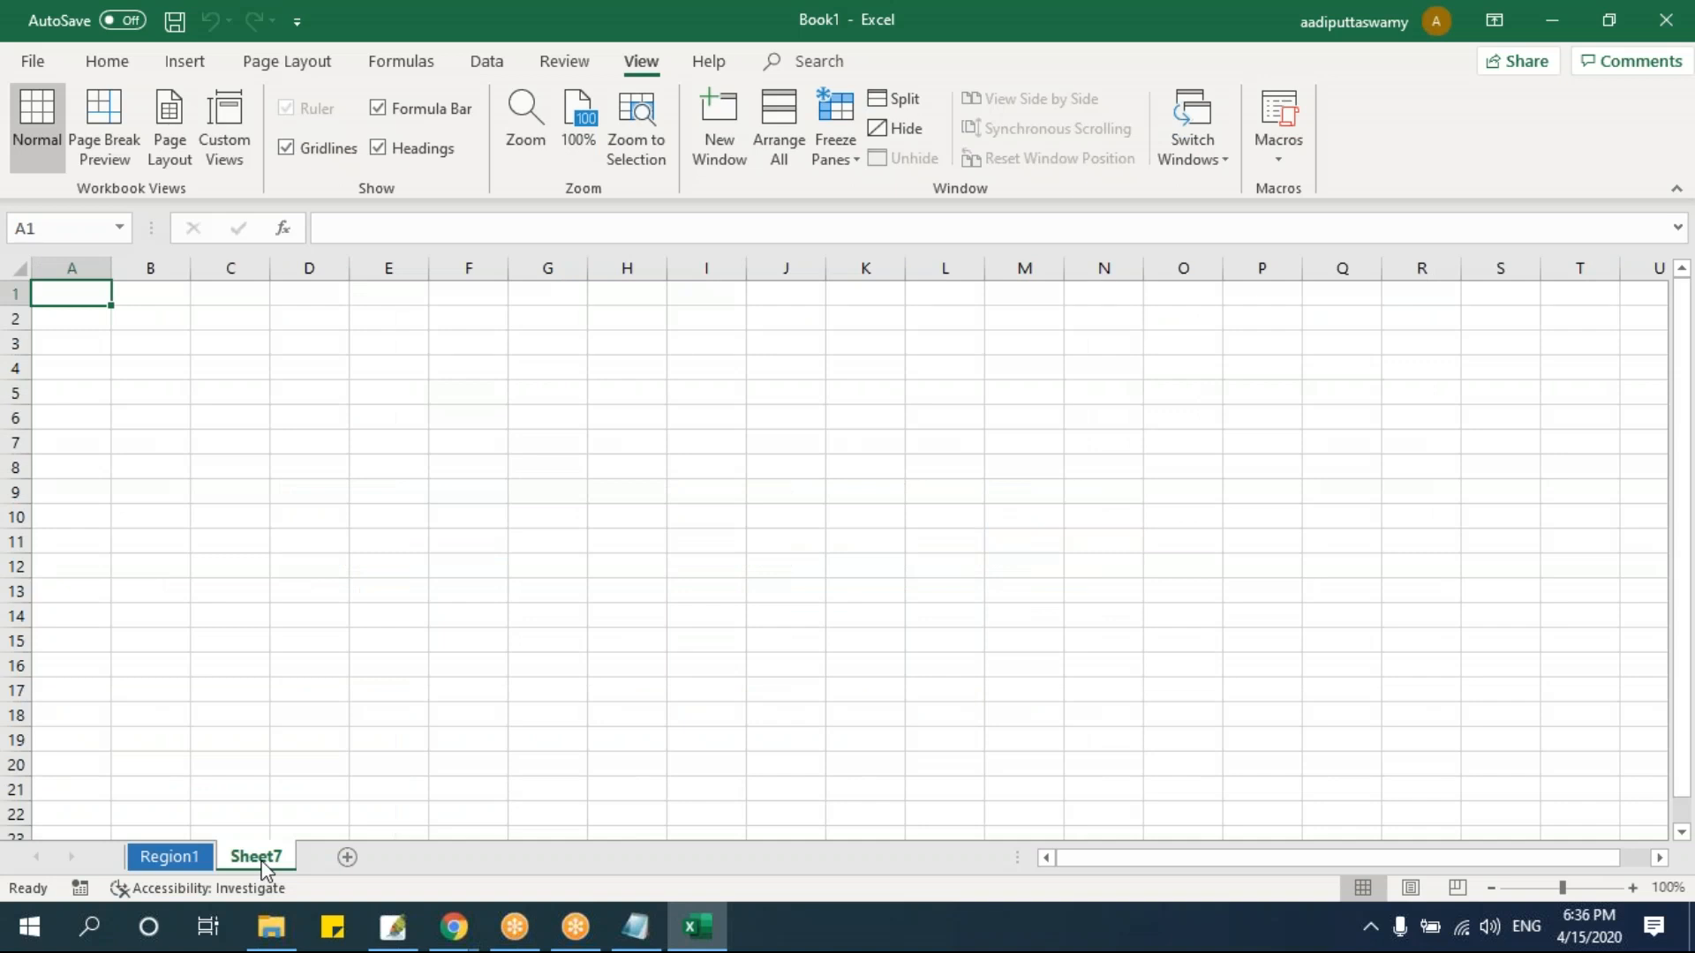
left_click(172, 858)
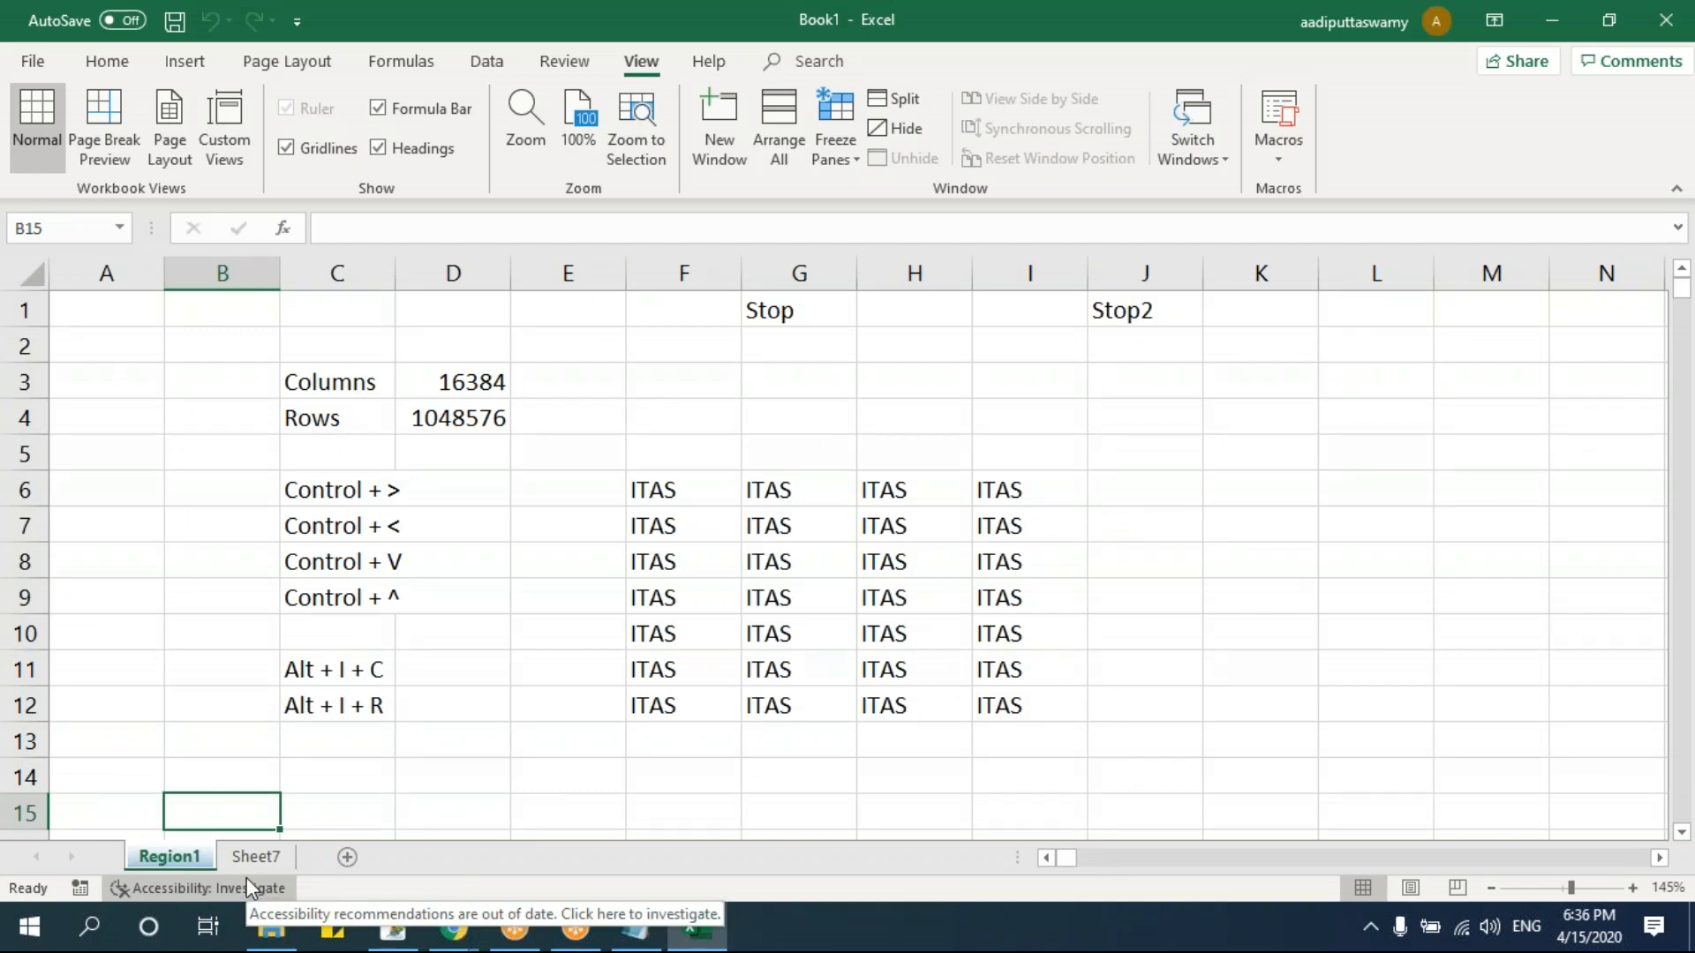
left_click(700, 710)
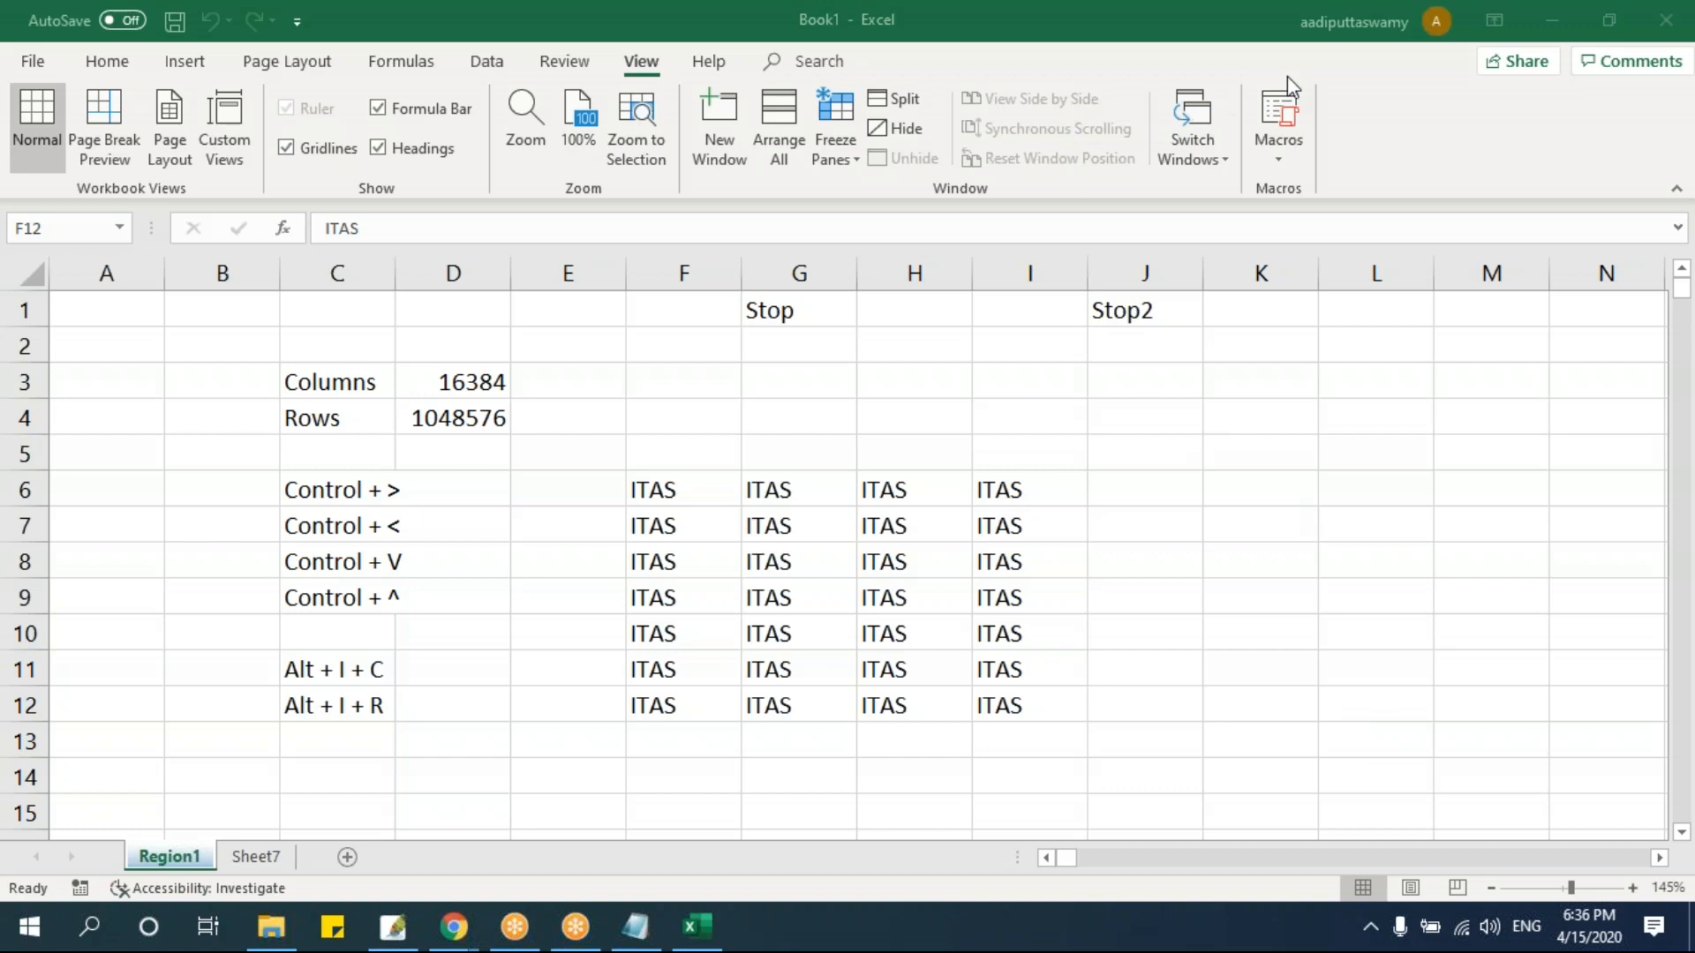
left_click(746, 569)
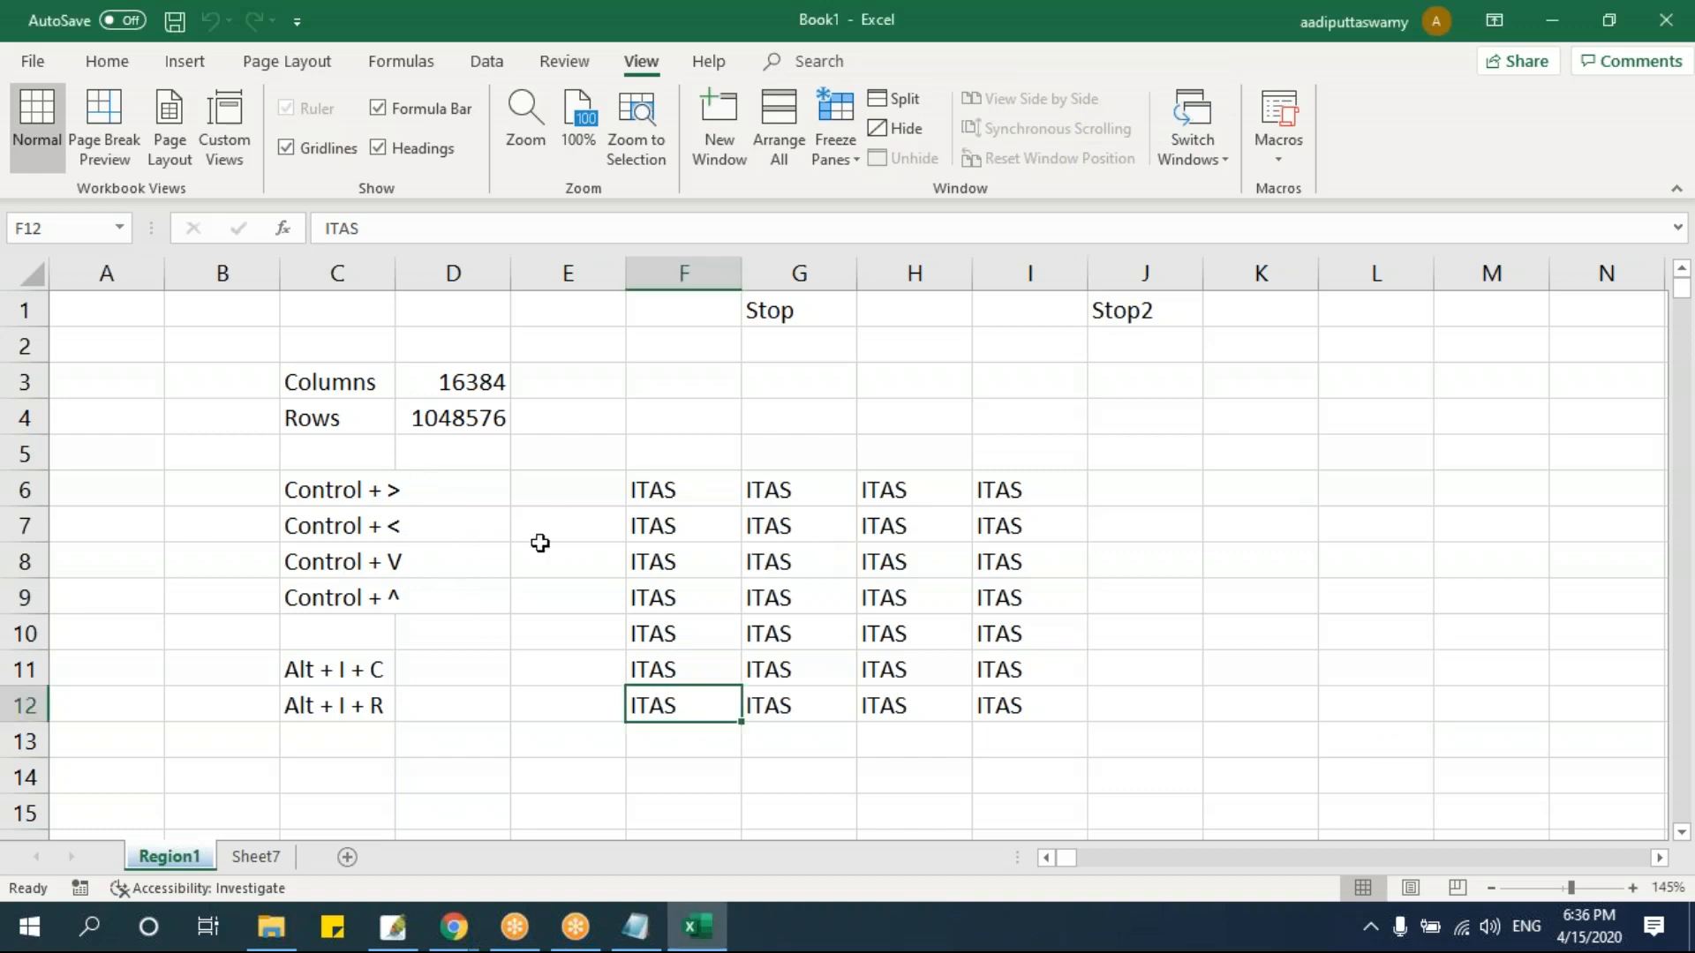
left_click(1176, 87)
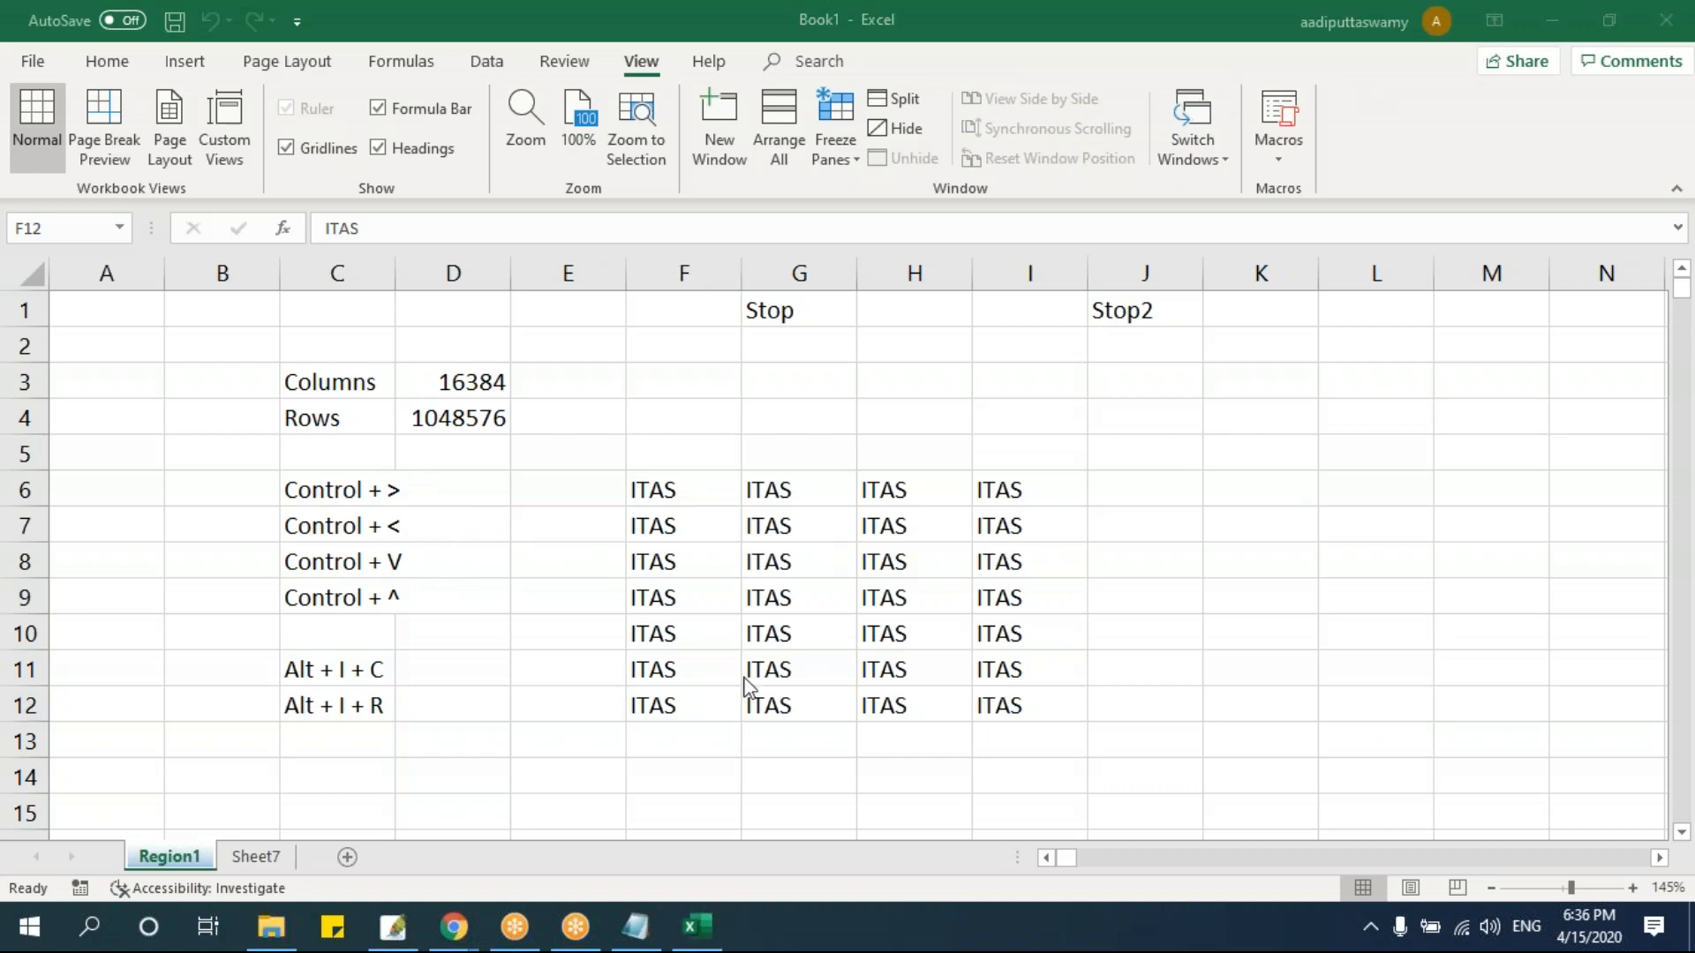
left_click(521, 527)
- Enter the numbers 1 to 7 down cells E6:E12 on the Region1 sheet
left_click(542, 494)
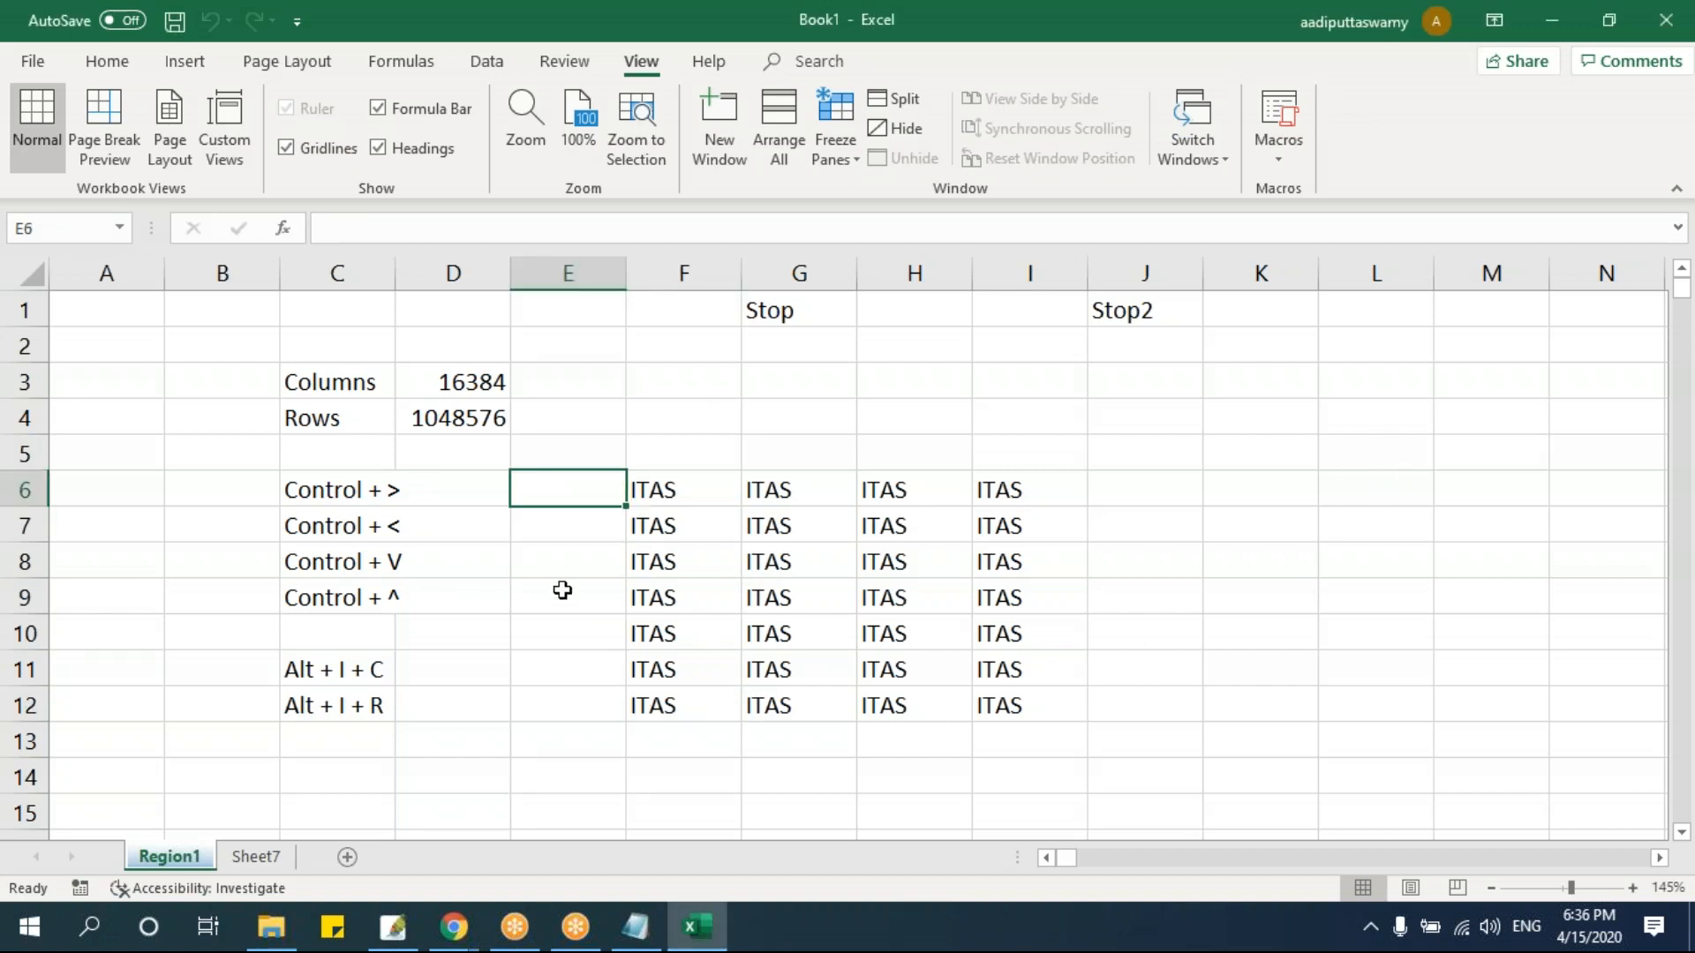
type("1 2 3 4")
key("Return")
type("56")
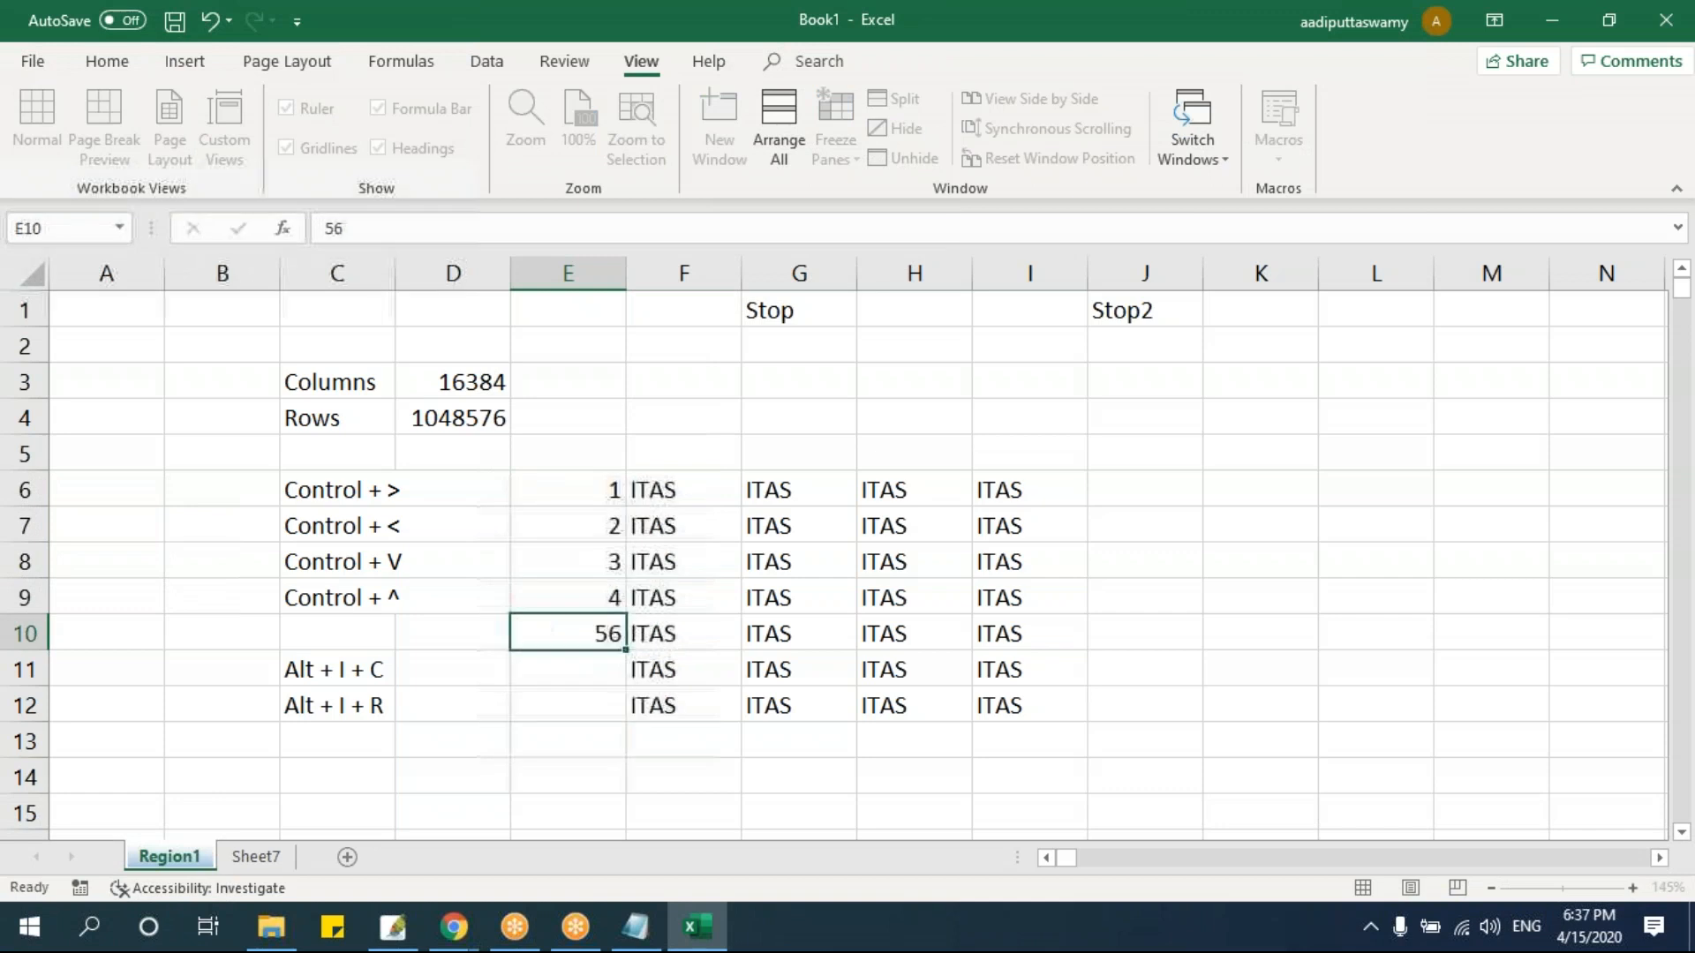
key("Return")
key("Up")
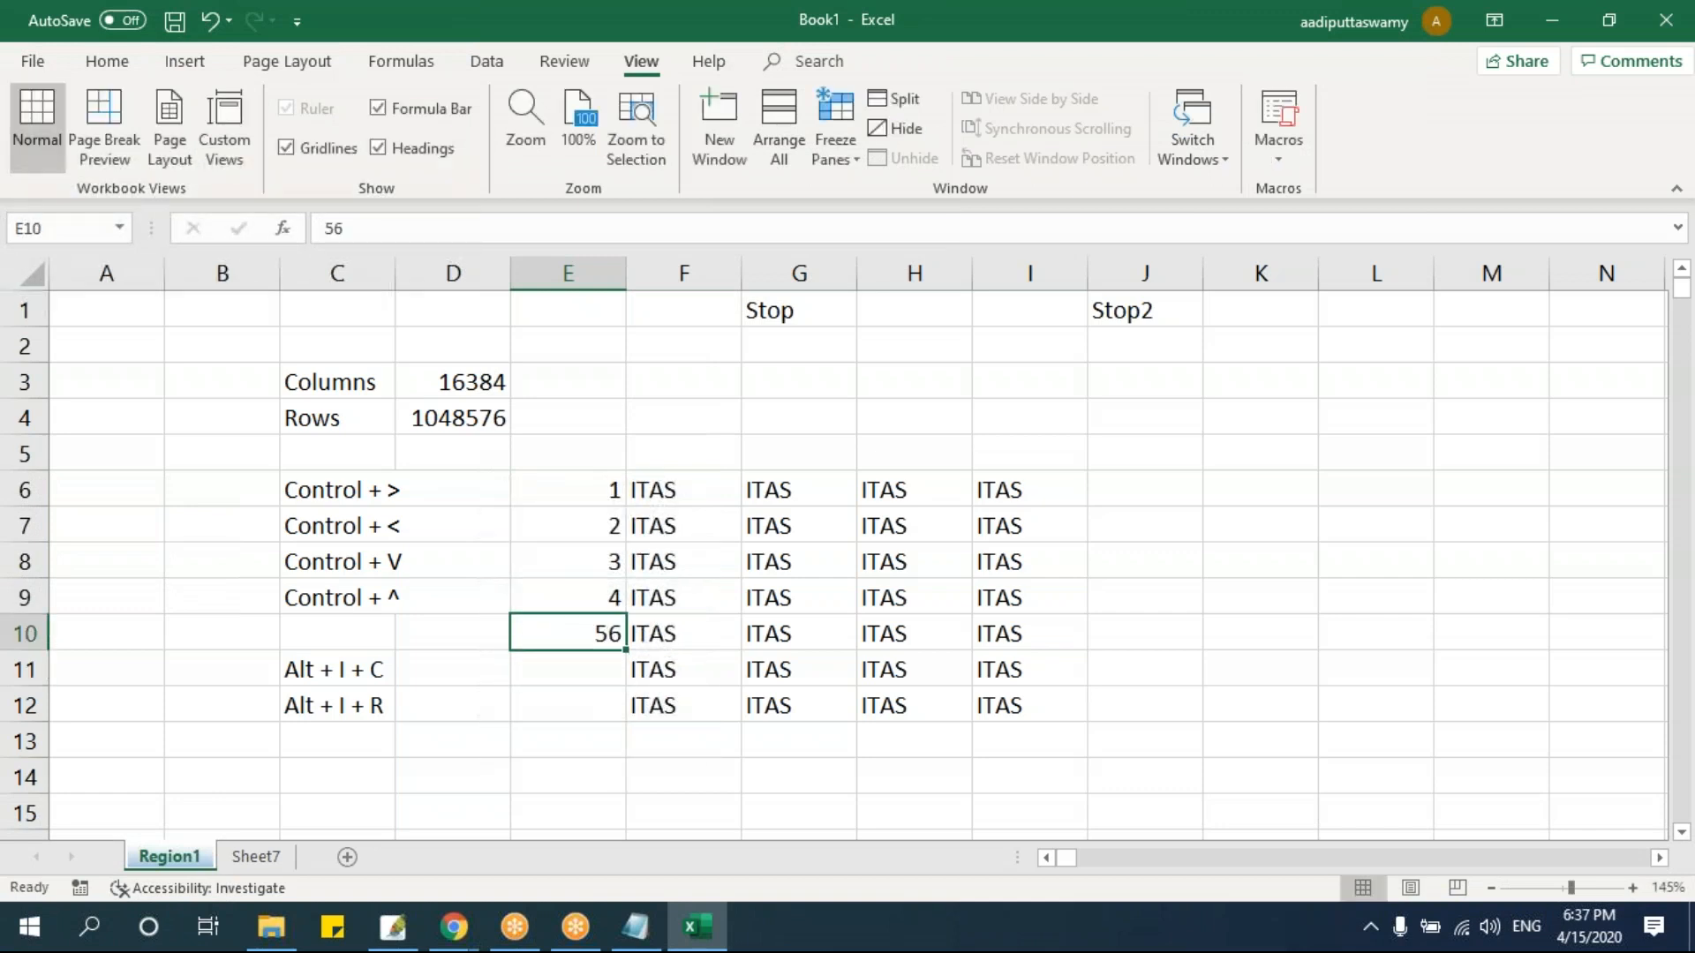
type("5")
key("Return")
type("6")
key("Return")
type("7")
key("Return")
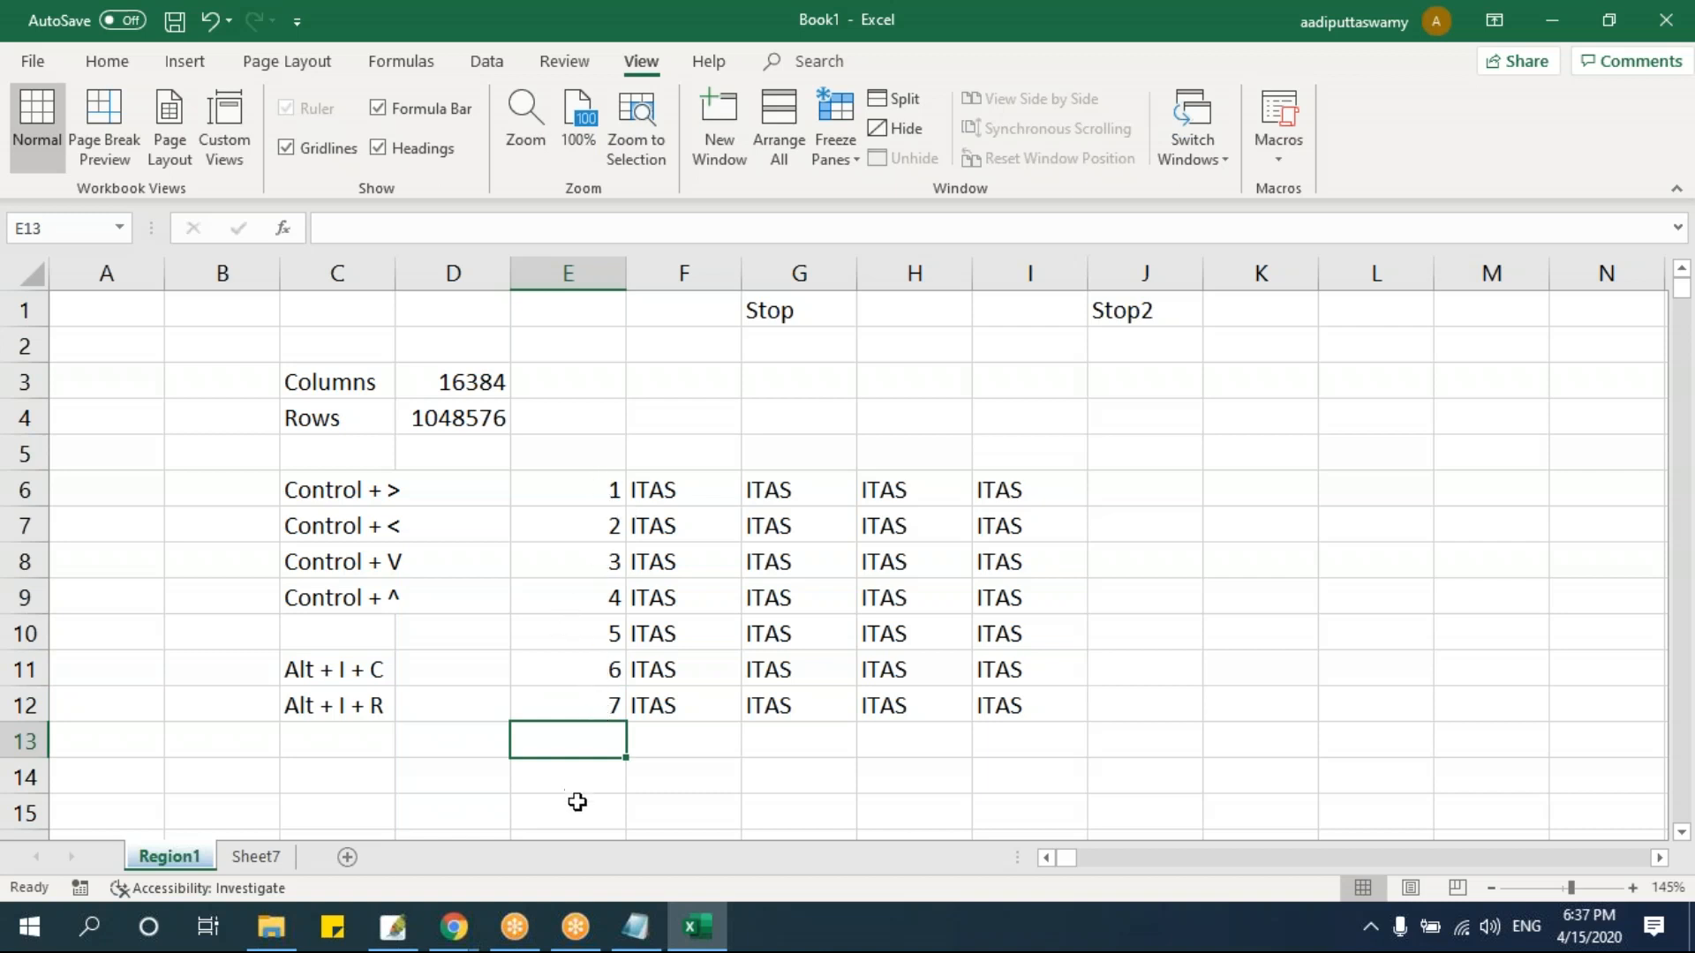
- Select E6:E12 and turn off Average, Count, Minimum and Maximum in the status bar, keeping only Sum
left_click_drag(565, 491, 586, 701)
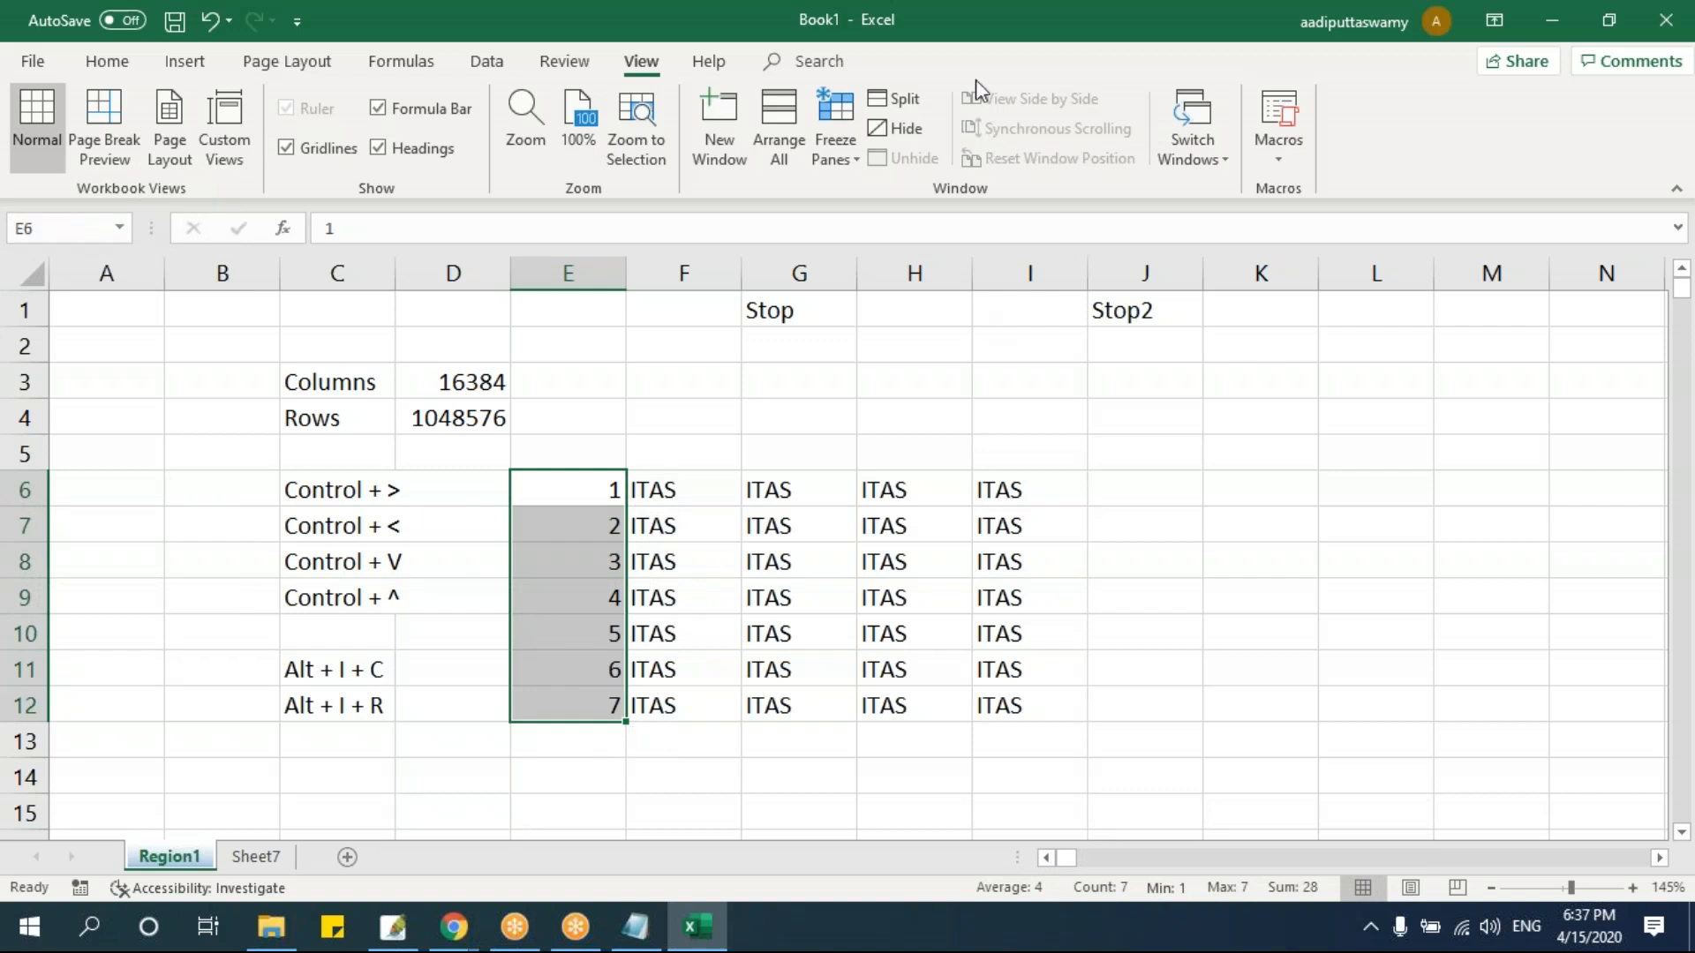
left_click(1153, 93)
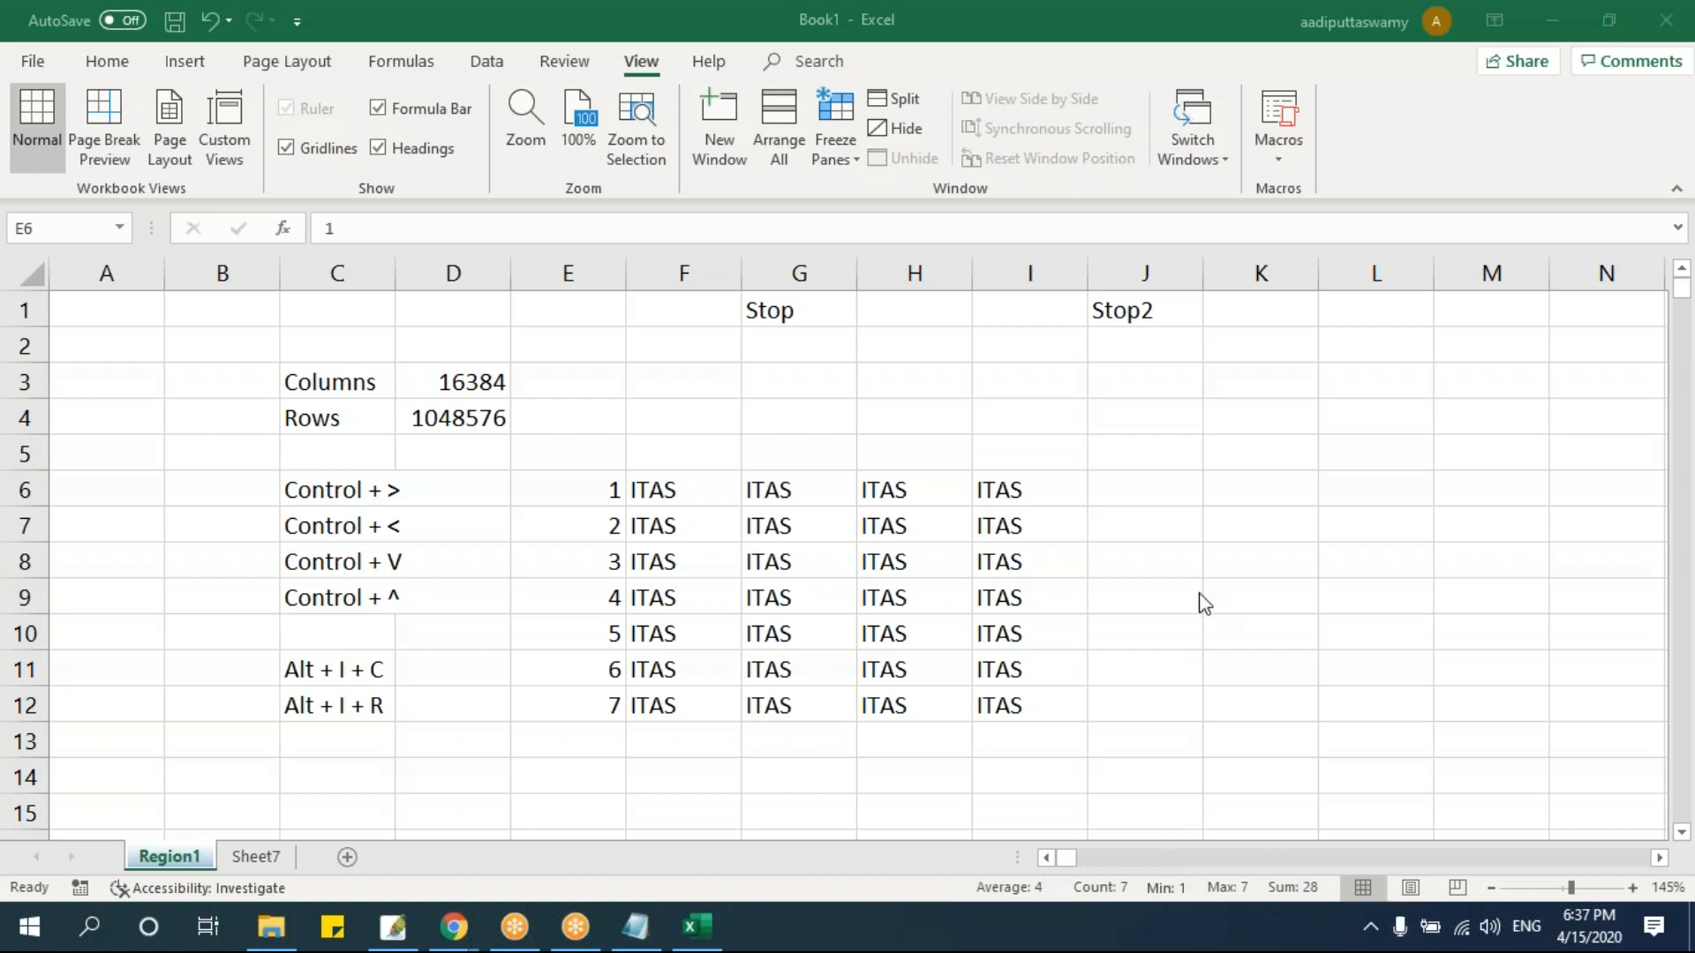
right_click(1233, 885)
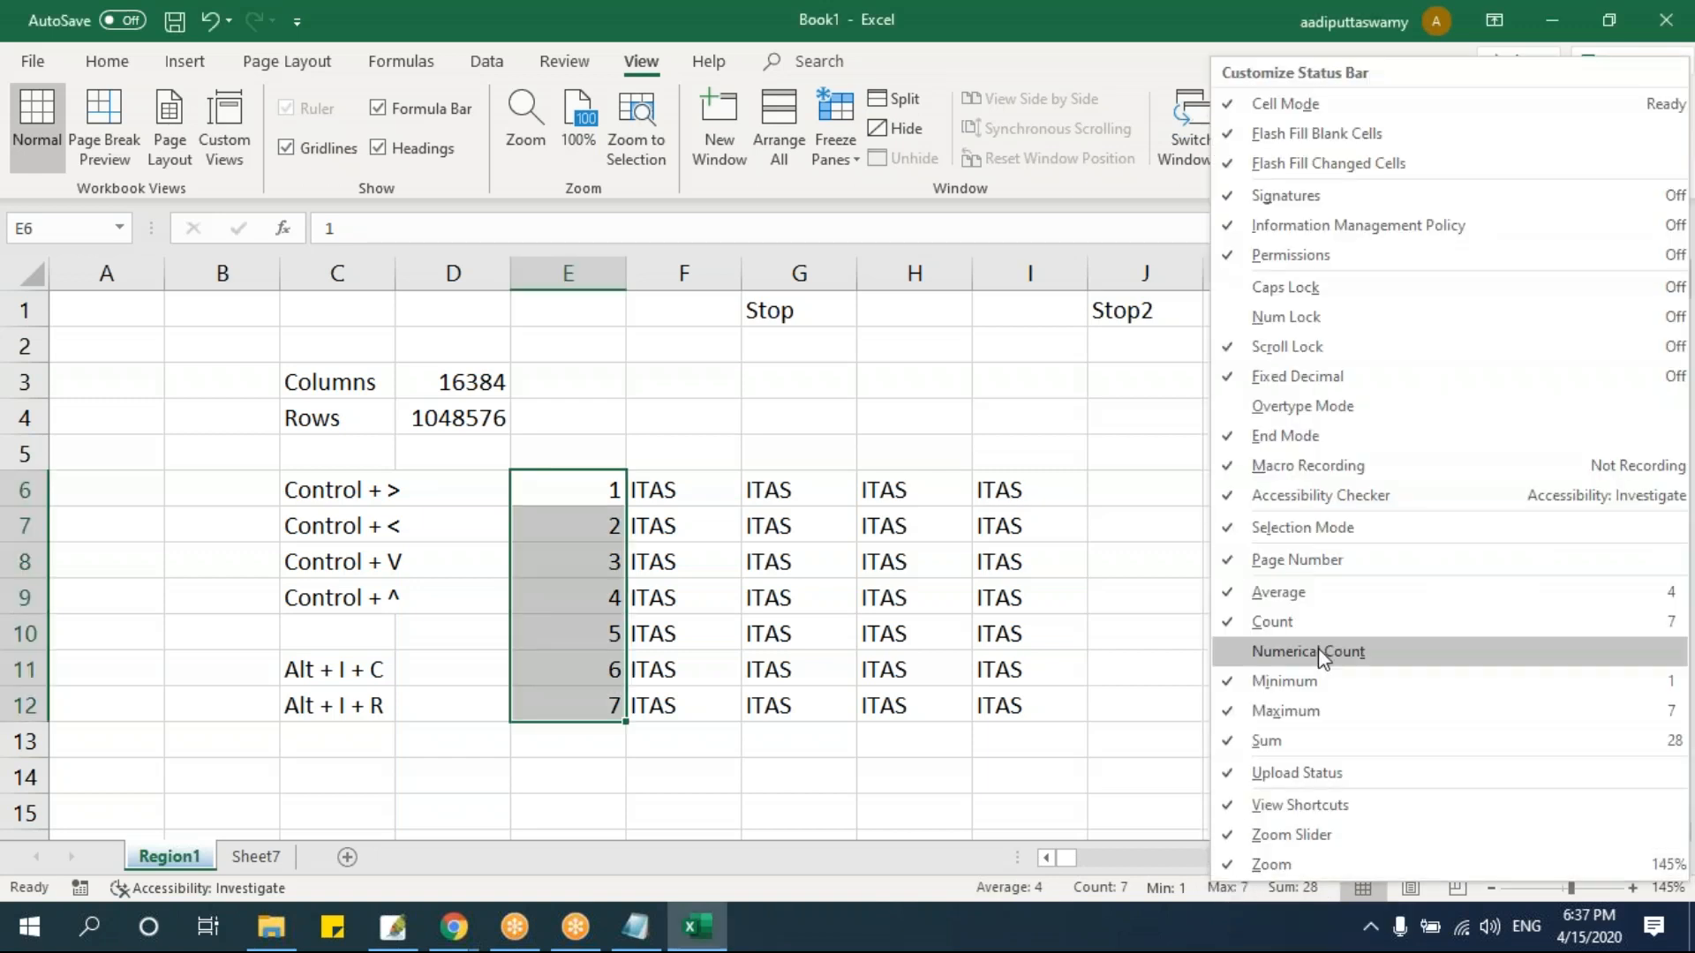
left_click(1236, 595)
left_click(1244, 623)
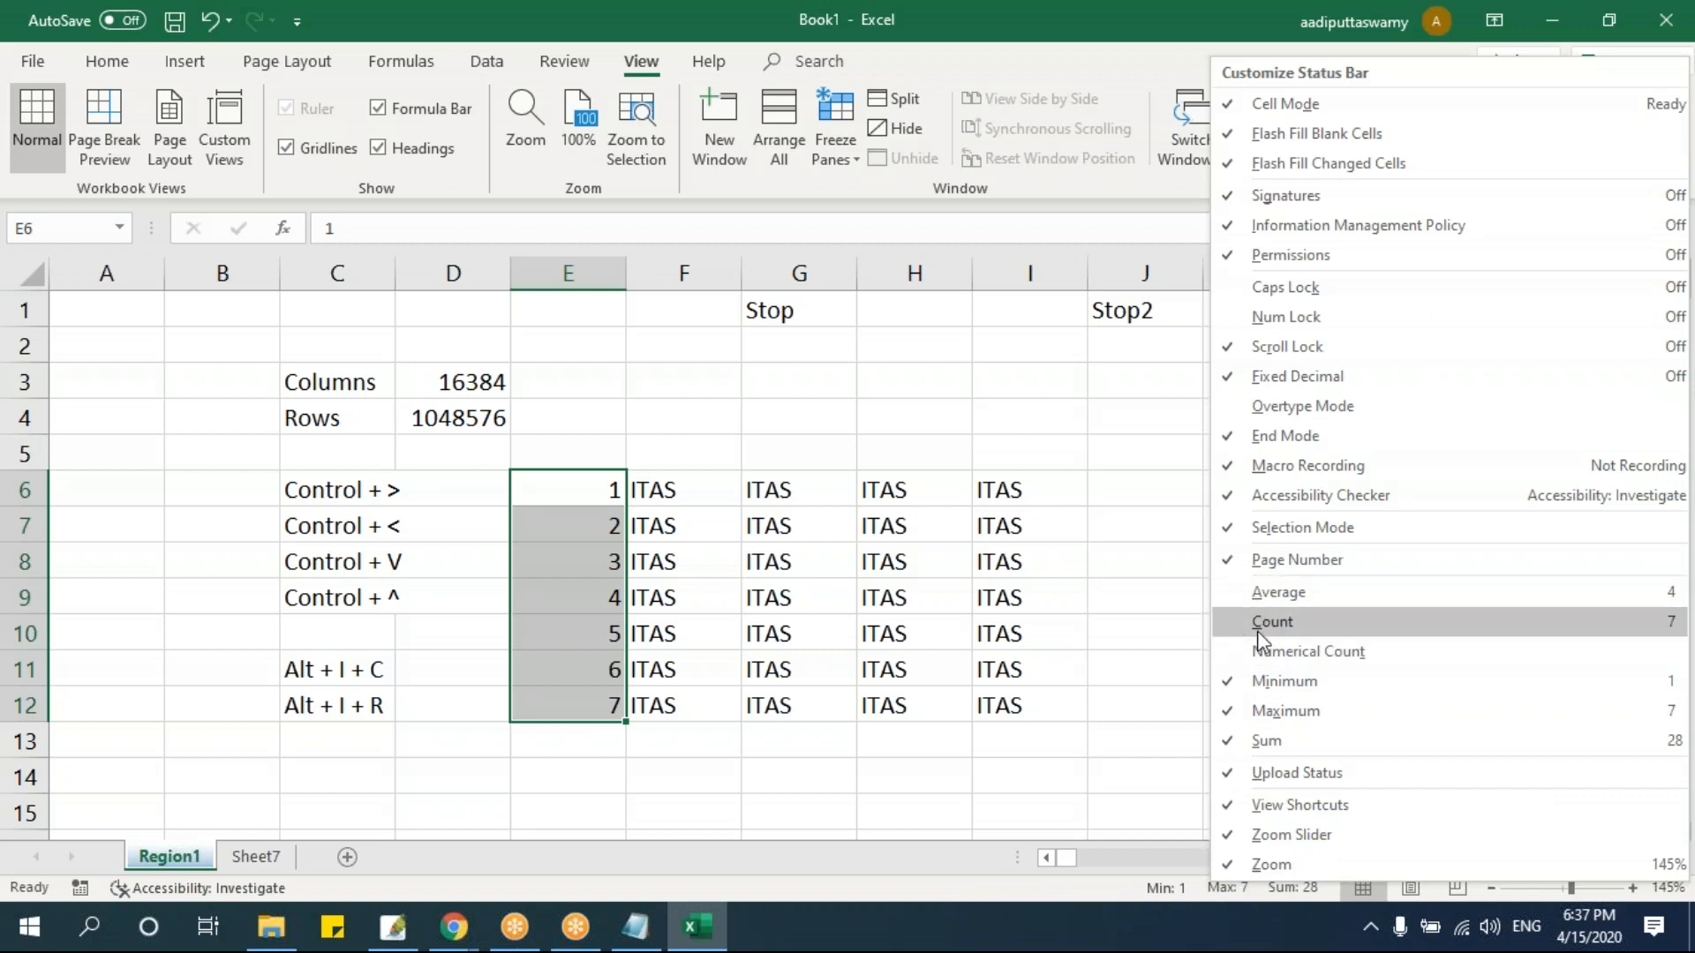
left_click(1271, 680)
left_click(1245, 711)
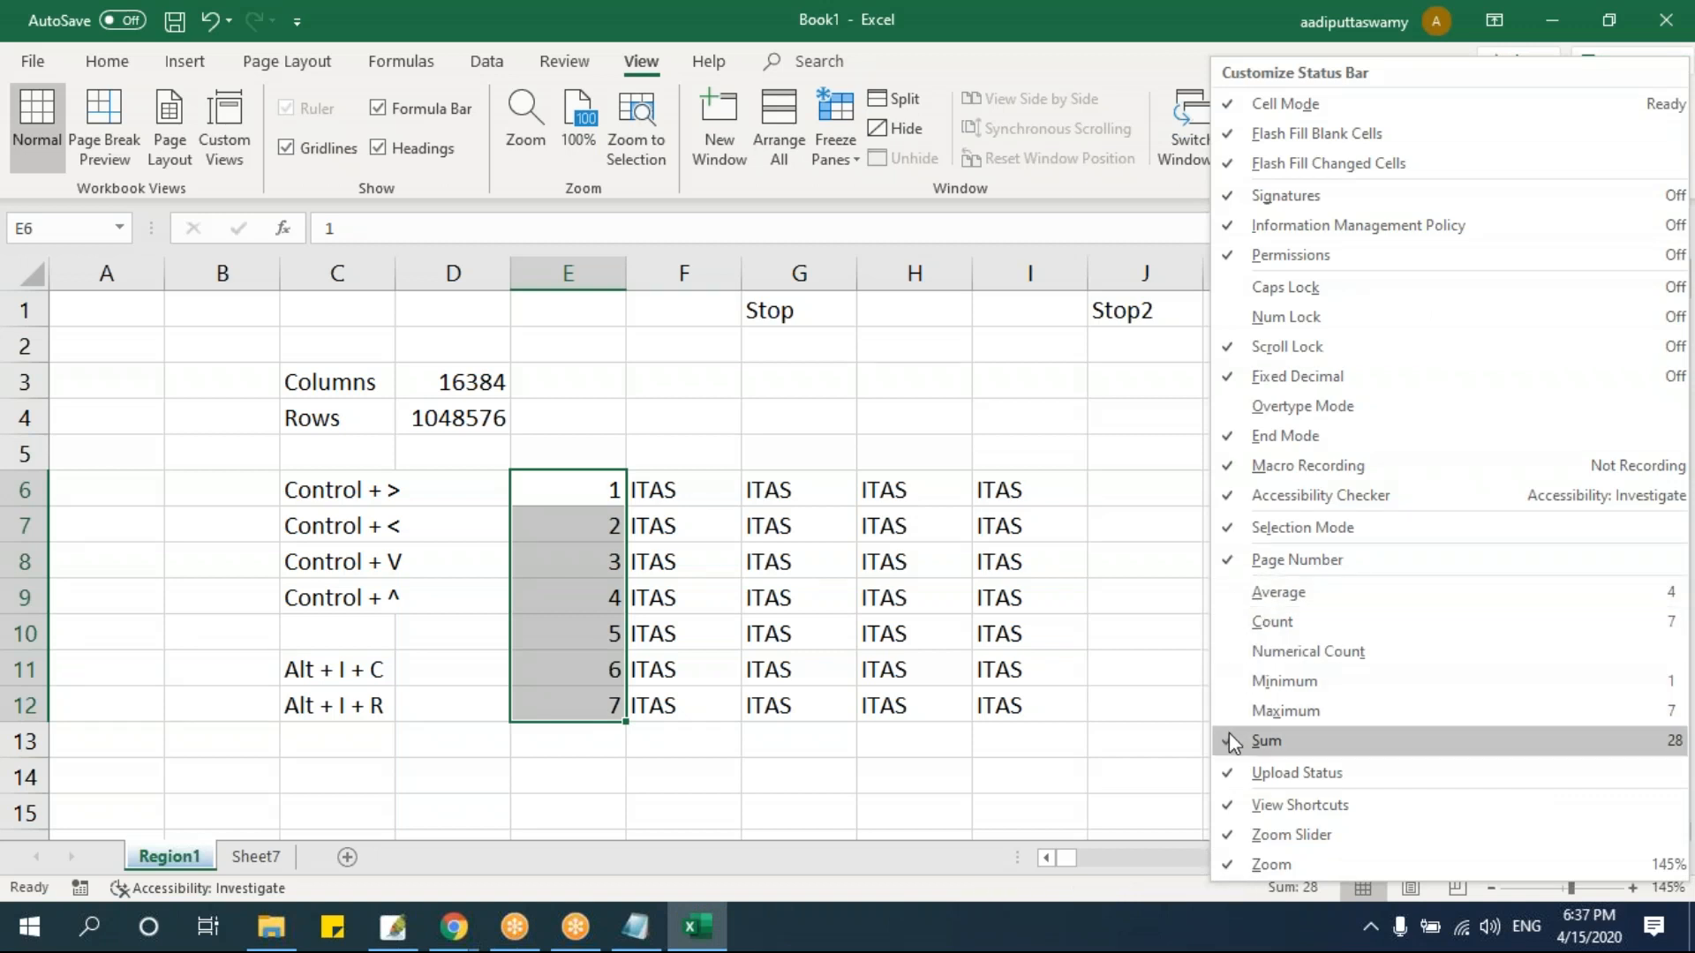
left_click(1157, 746)
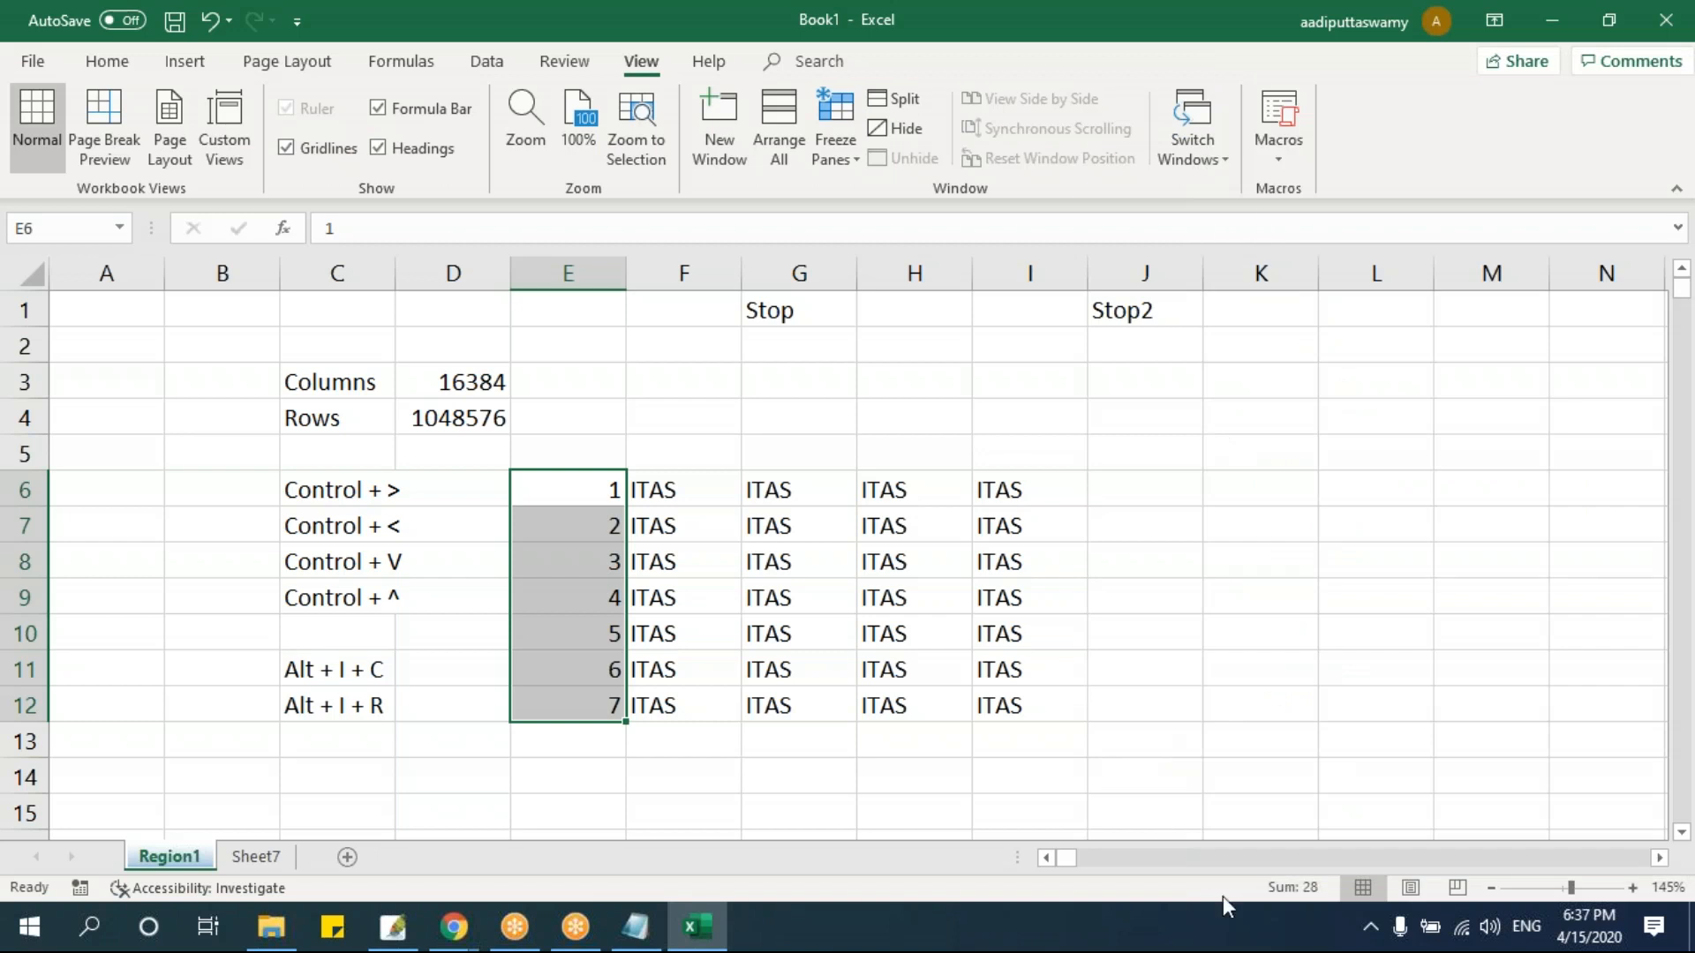
- Turn on Count and turn off Sum in the status bar
right_click(1324, 887)
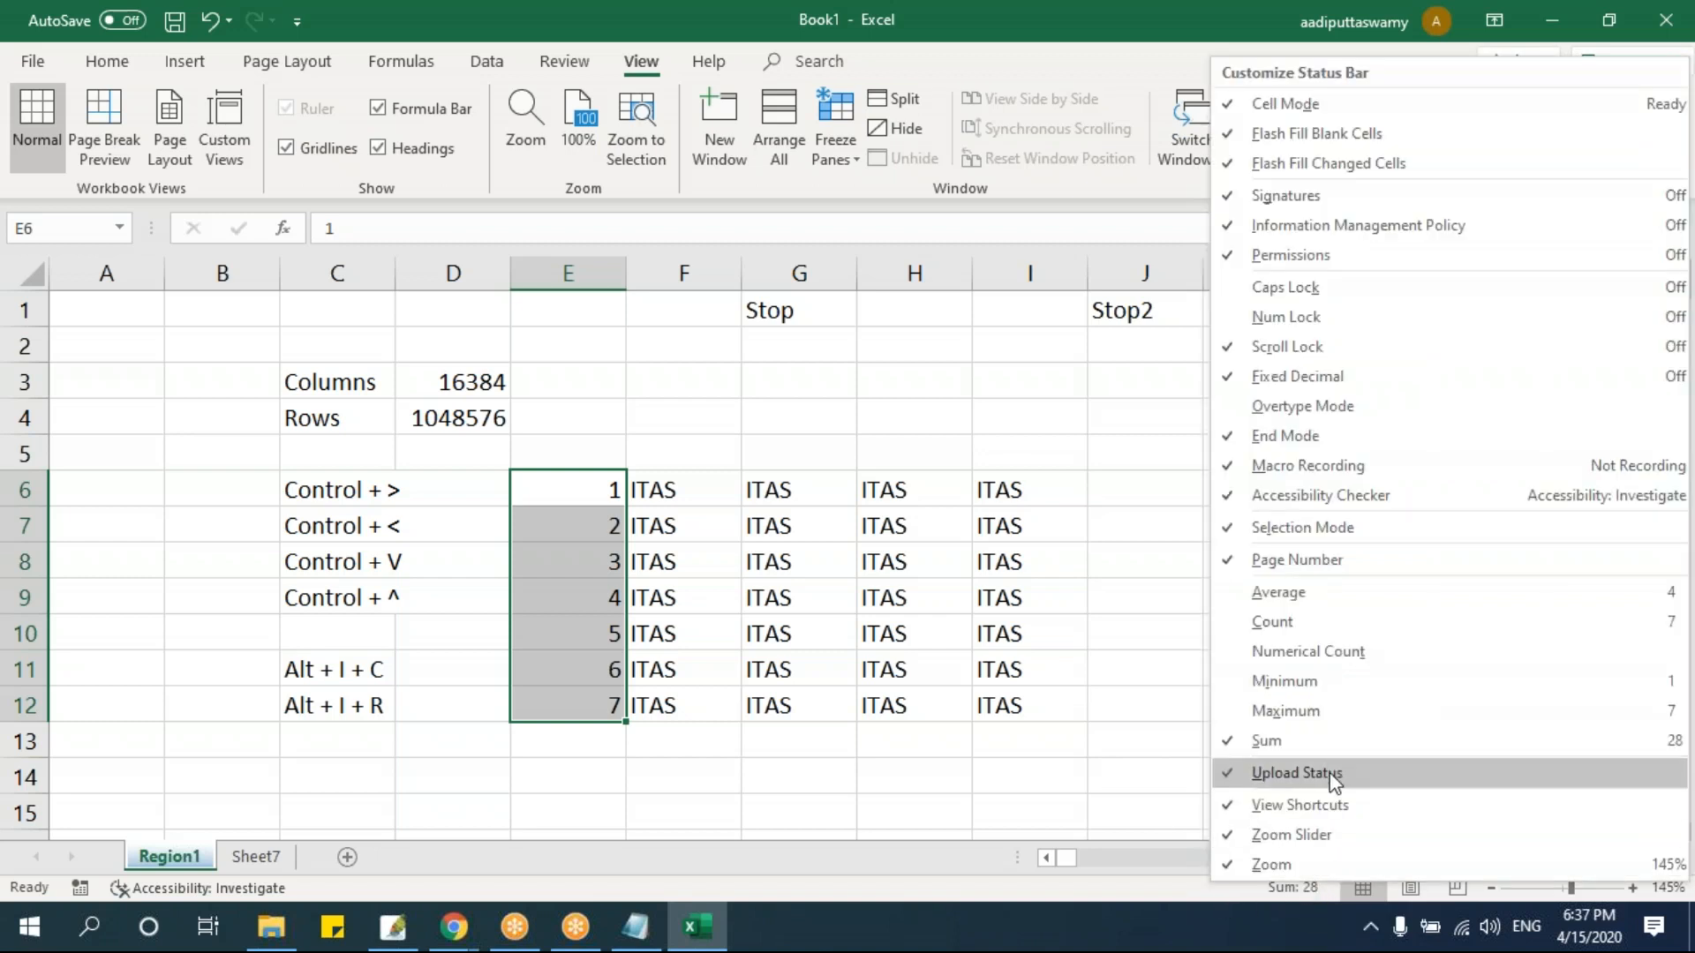
left_click(1298, 623)
left_click(1231, 748)
key("Escape")
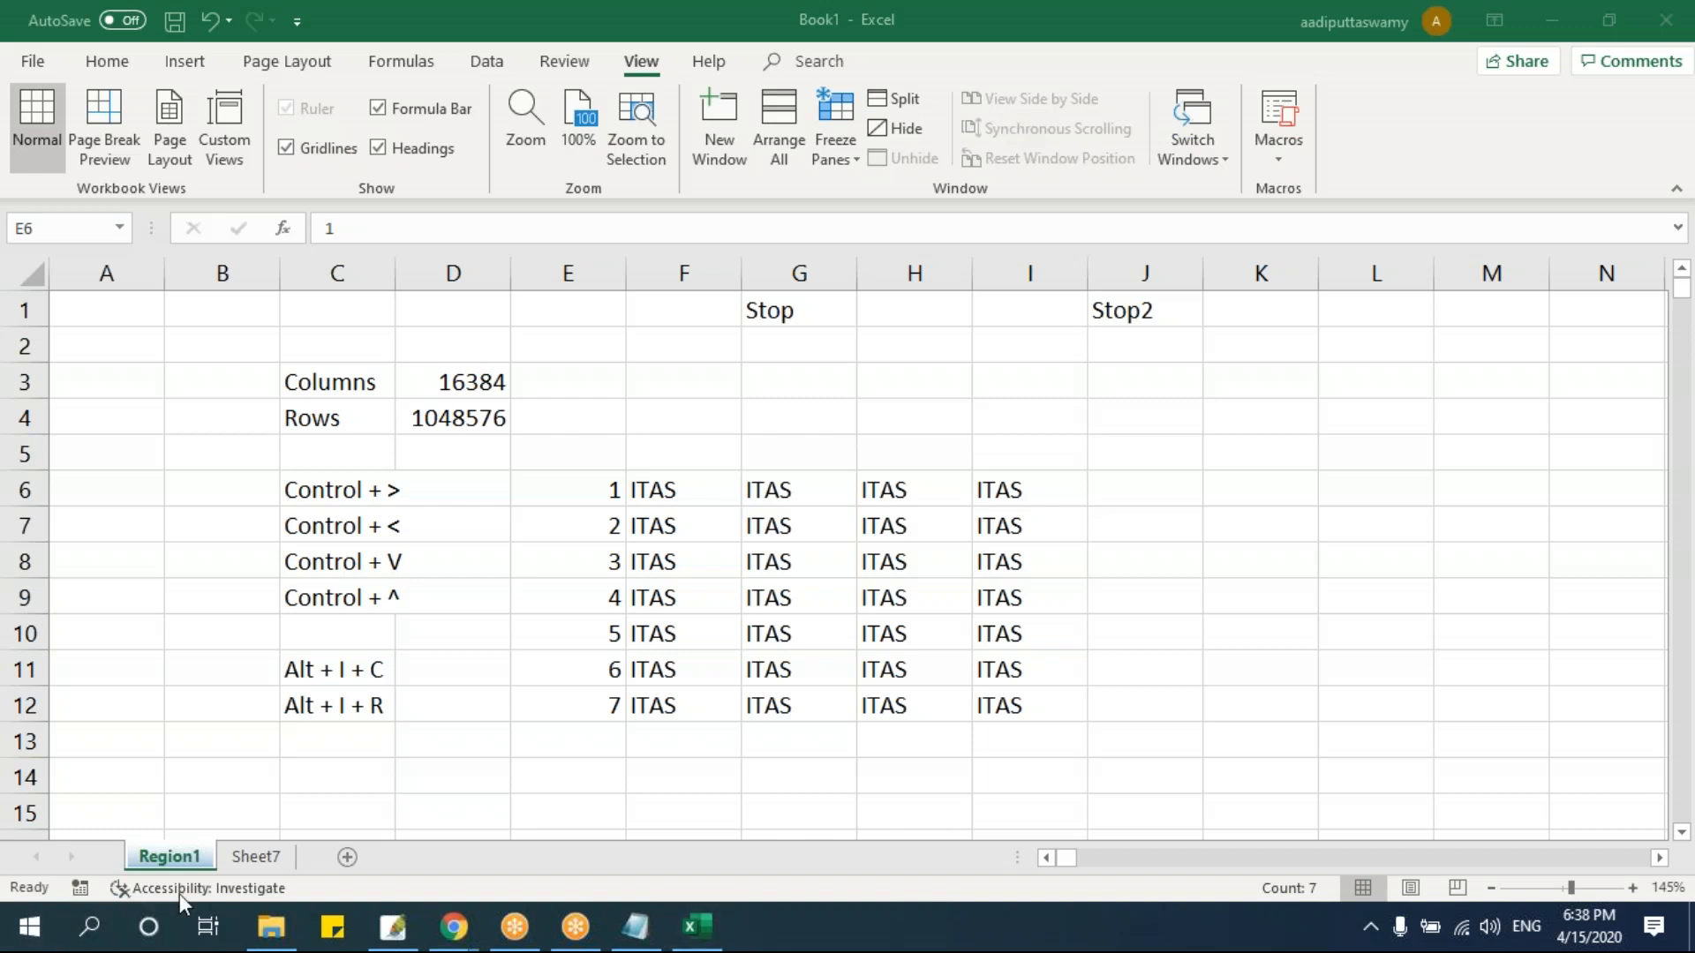
left_click(329, 698)
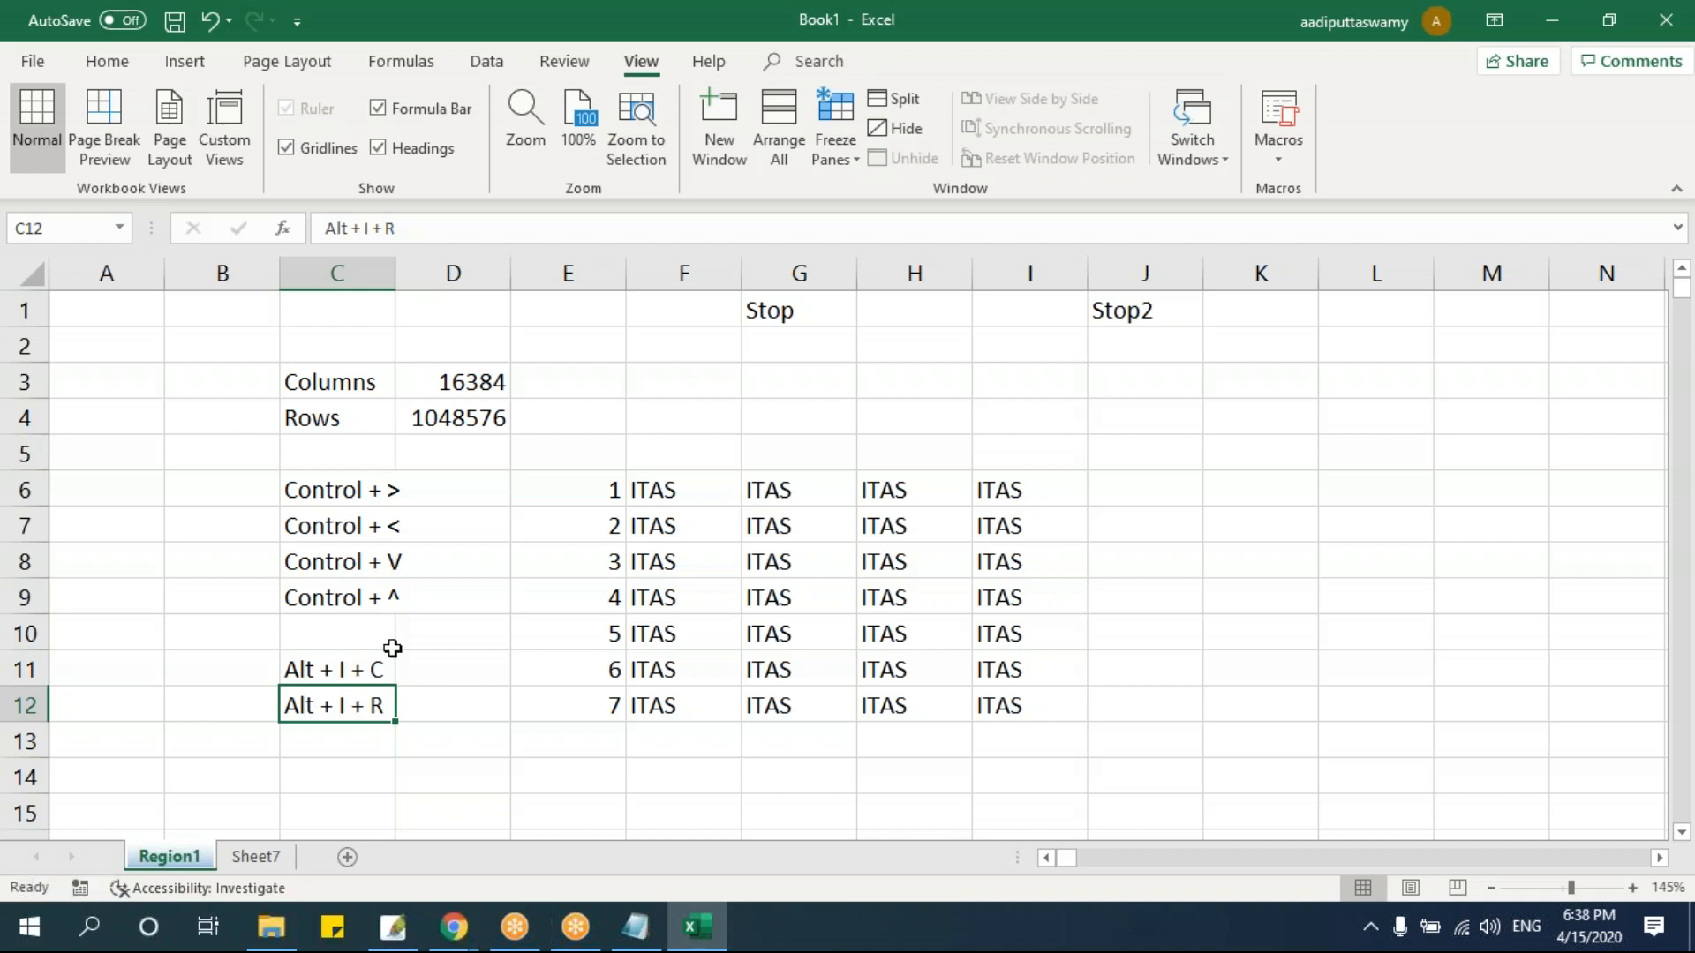
left_click(1203, 124)
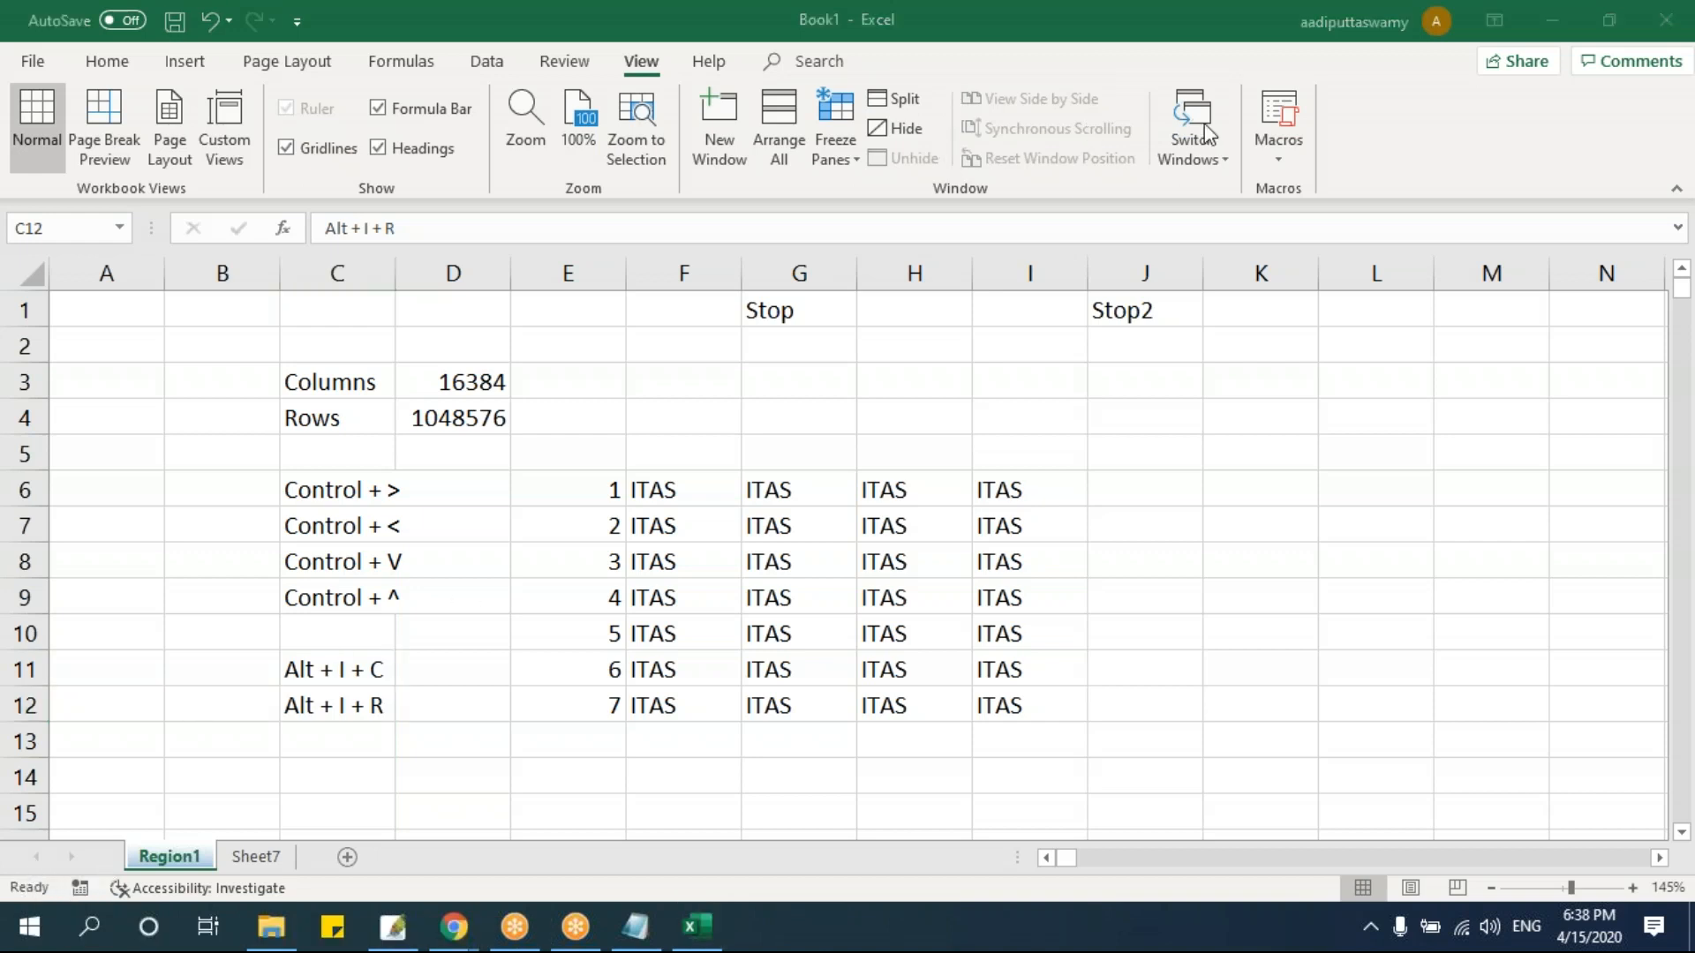
left_click(498, 698)
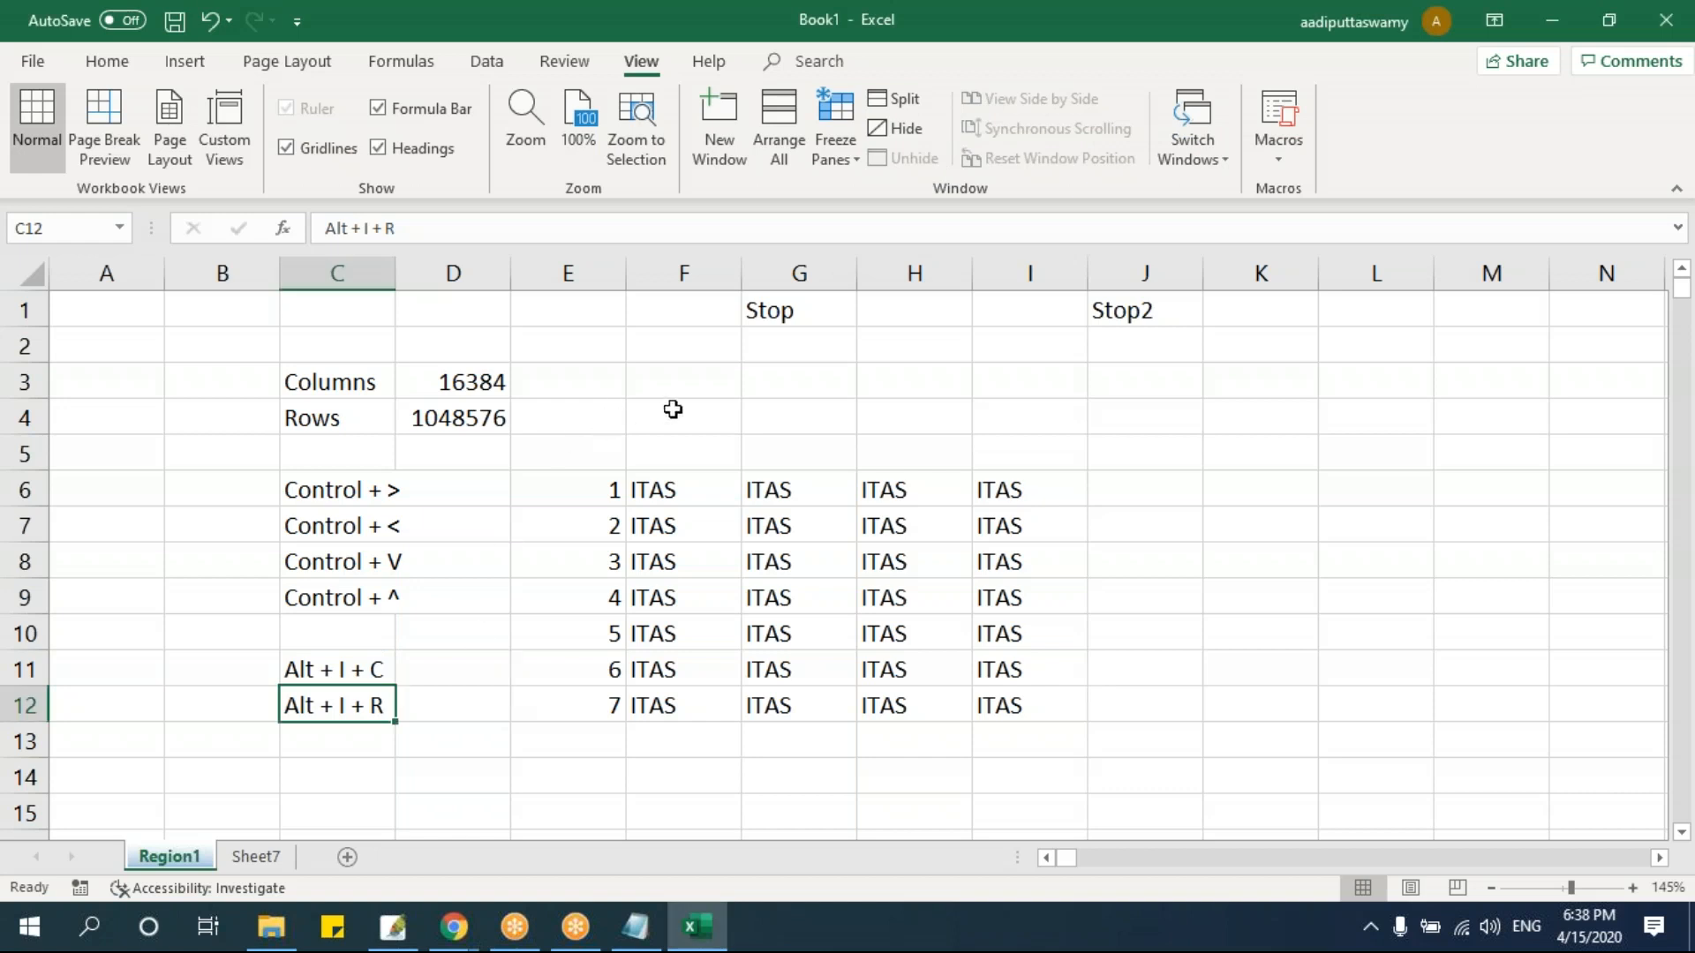
- Enter the text iTAS in cell F3 of the Region1 sheet
left_click(698, 392)
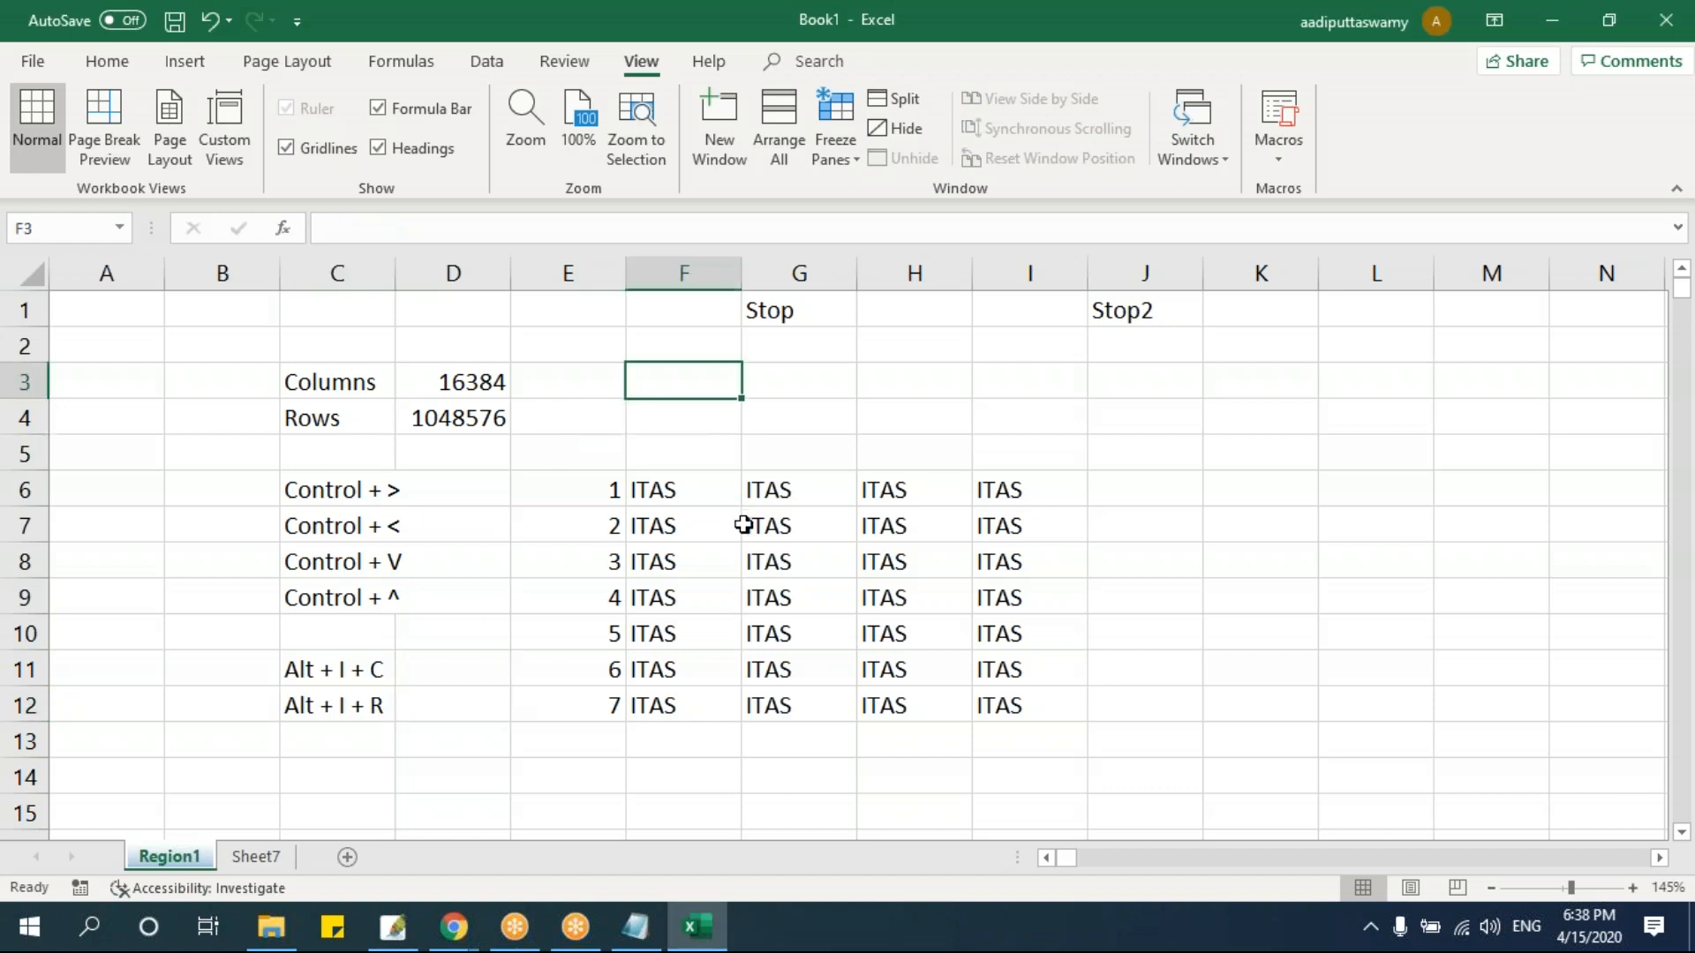
type("iTAS")
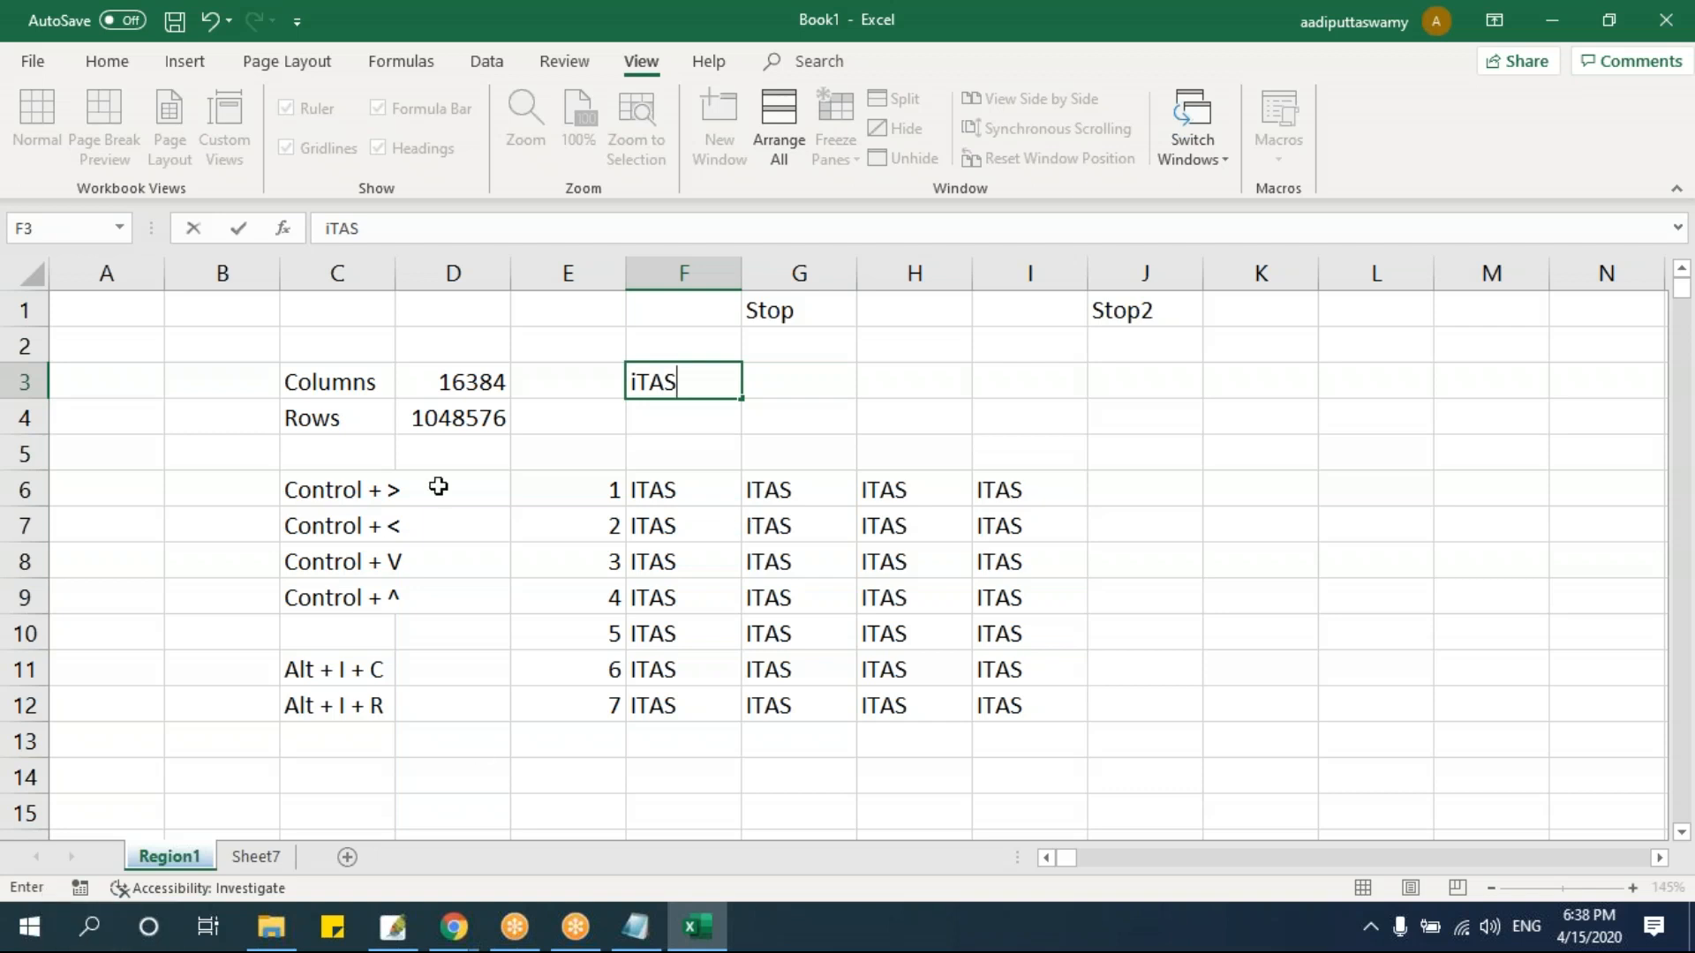
key("Return")
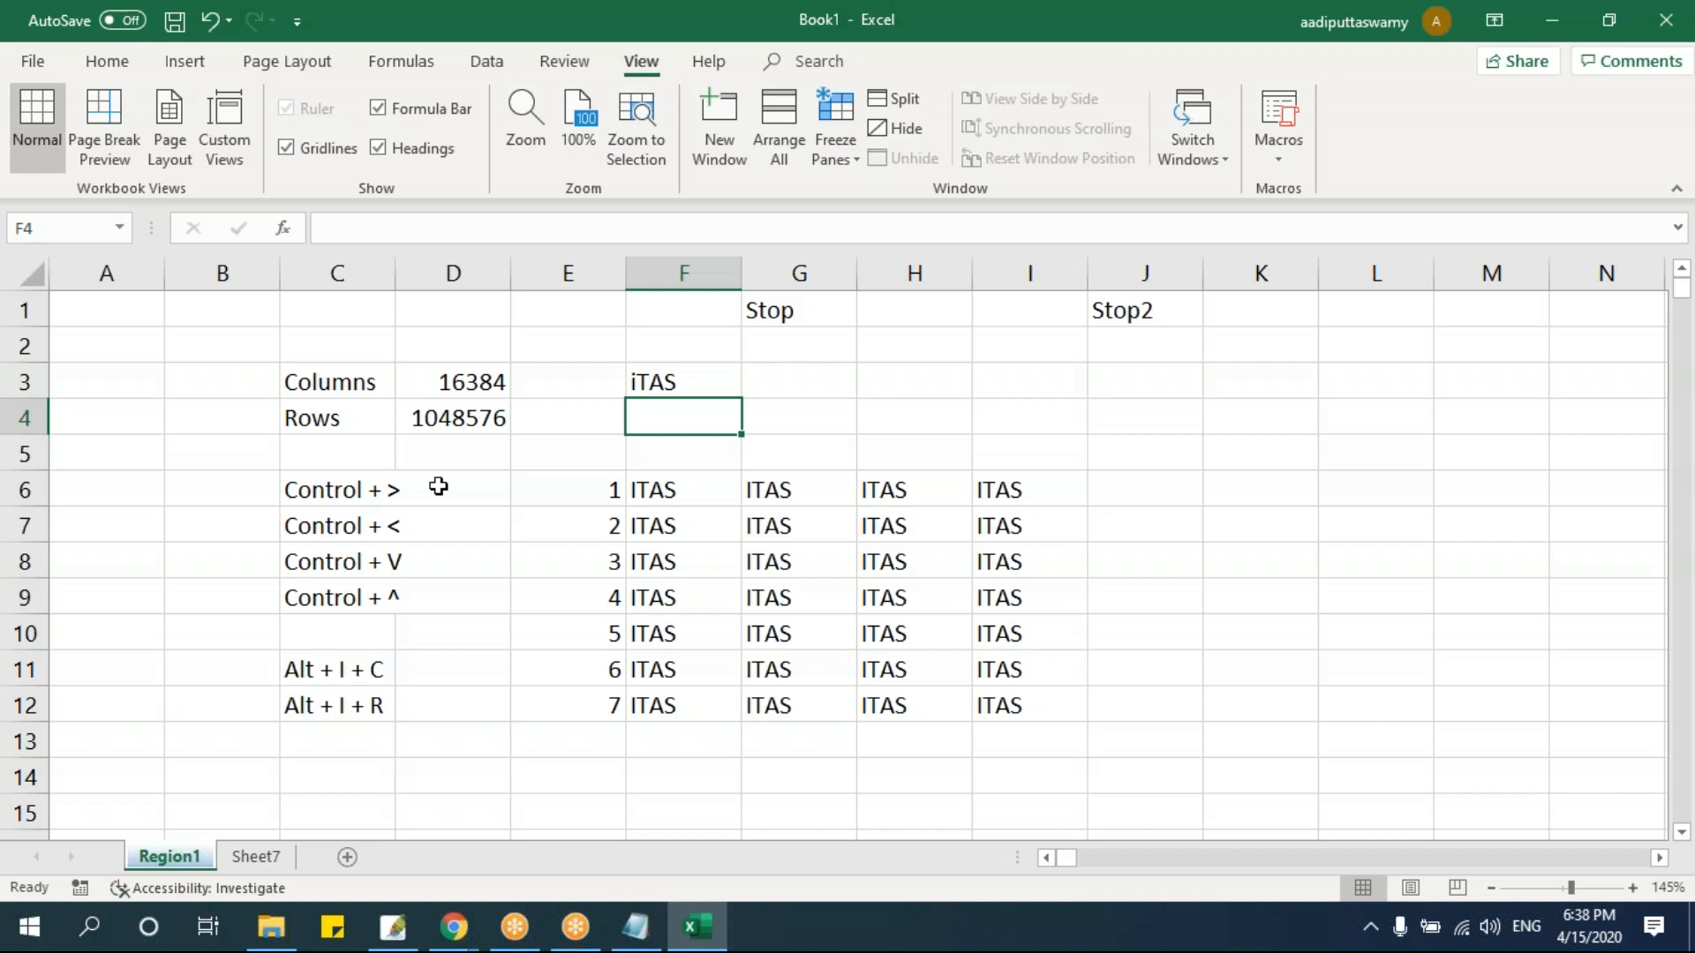
- Copy cell F3 and select cell F17, below the ITAS block, as the paste destination
left_click(680, 372)
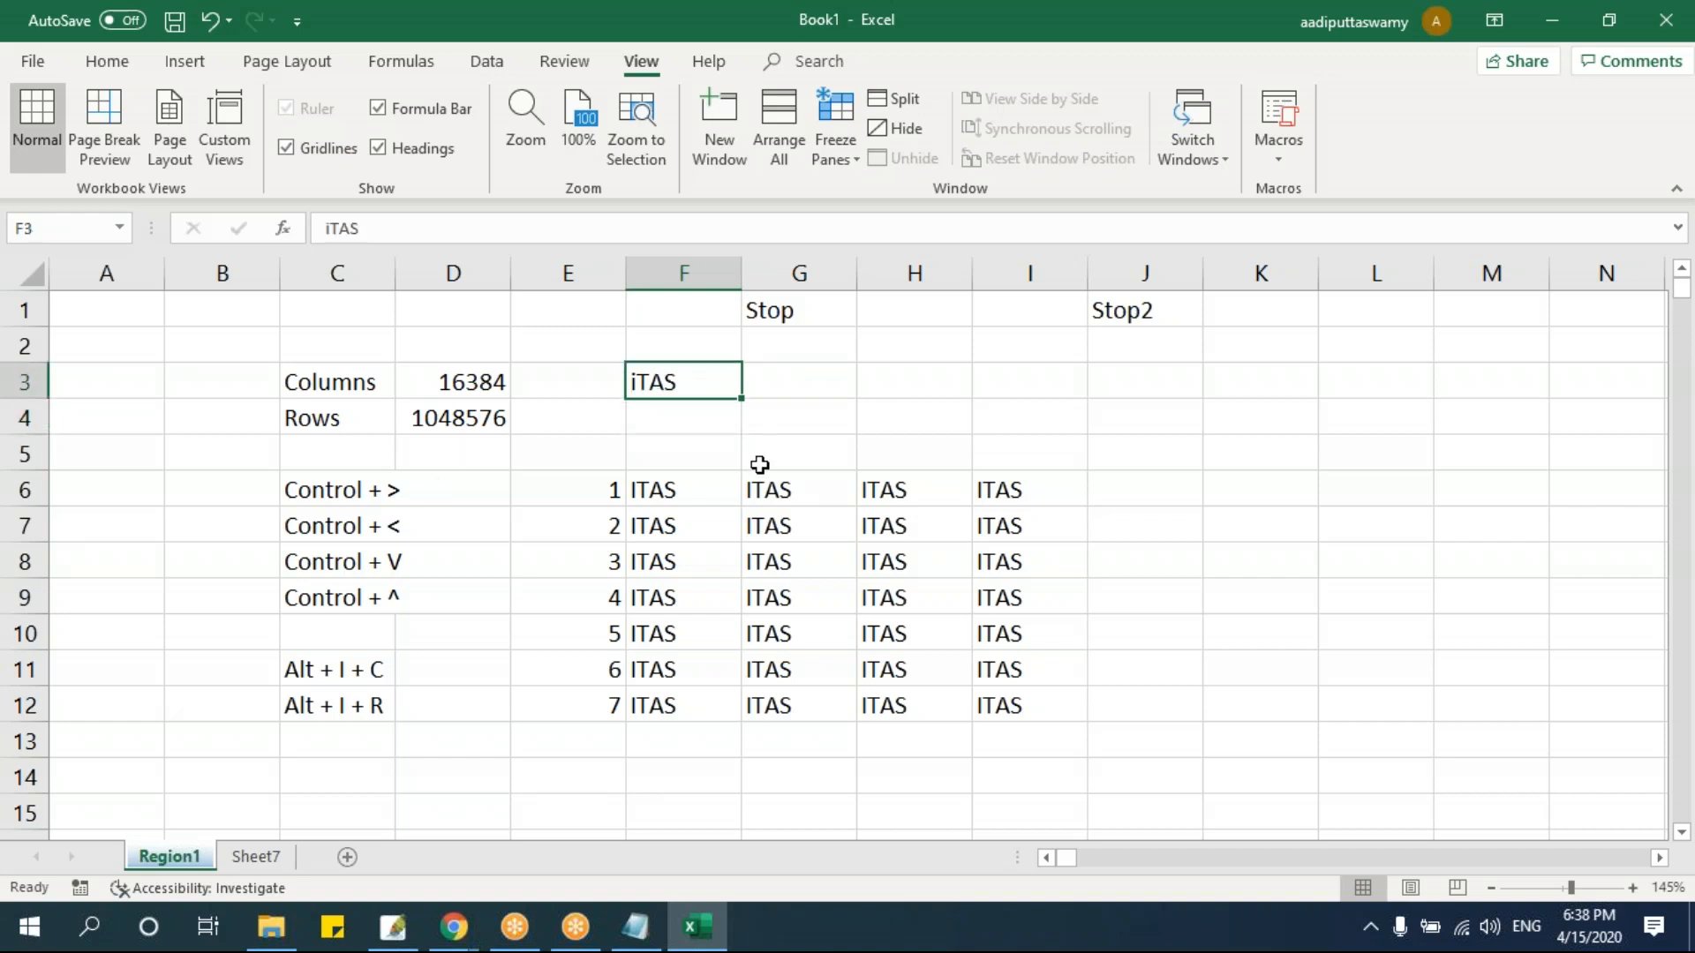
key("ctrl+c")
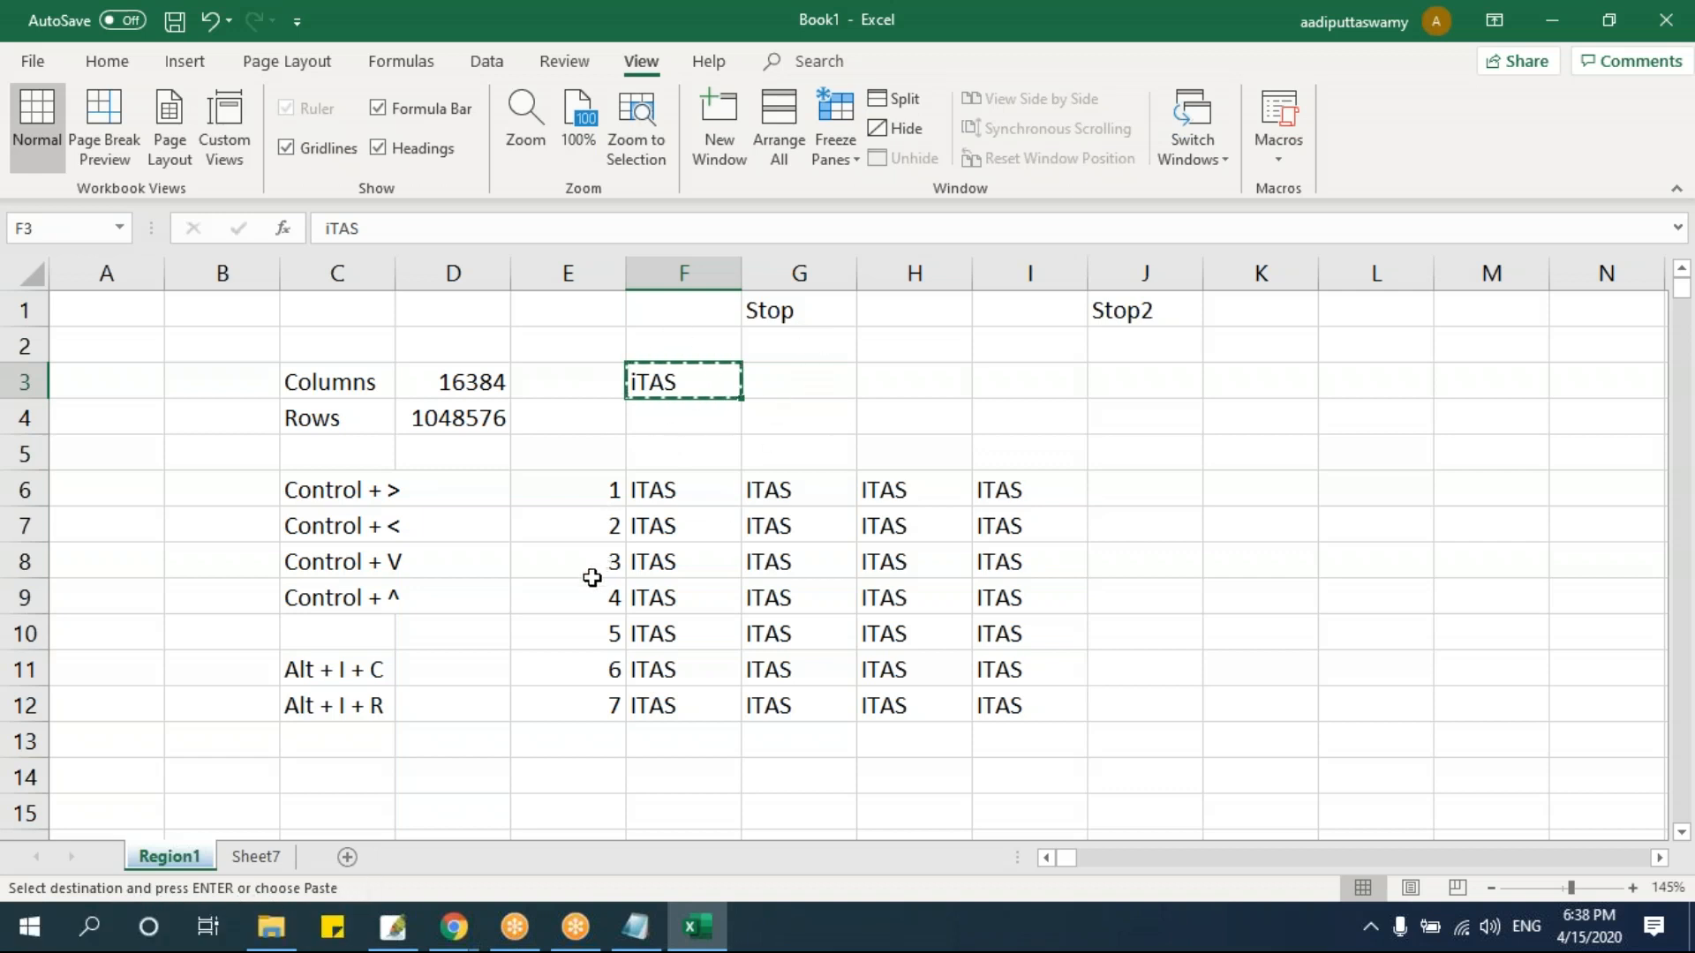
scroll(673, 622, "down", 3)
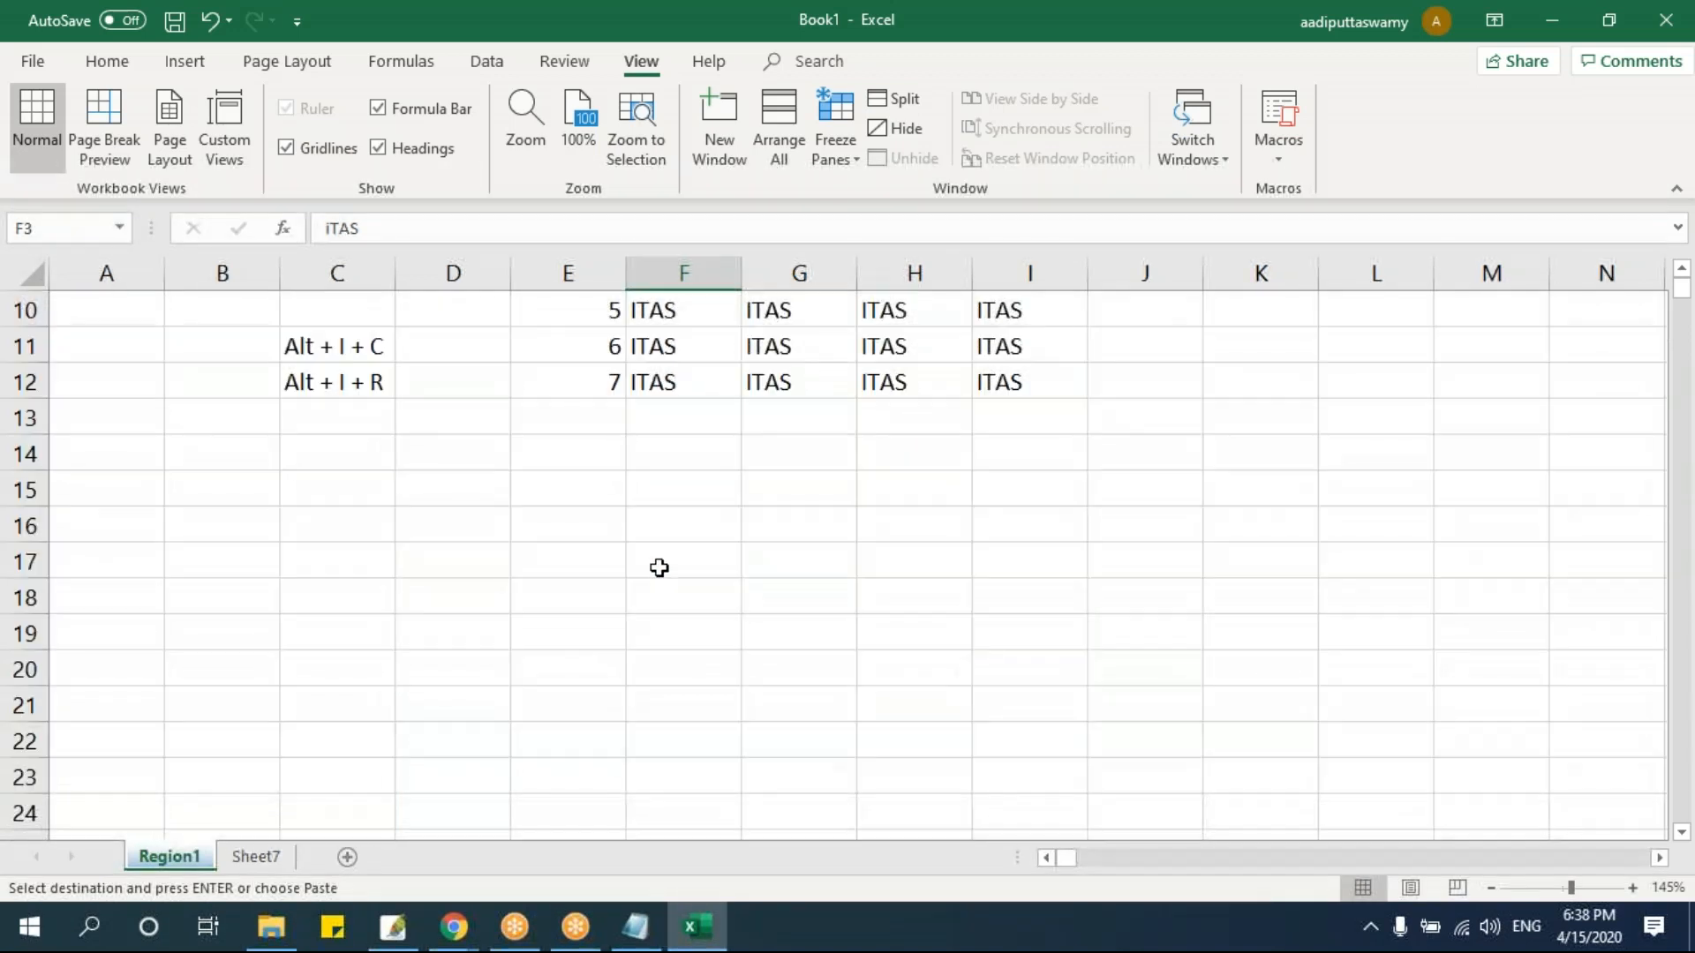
left_click(660, 565)
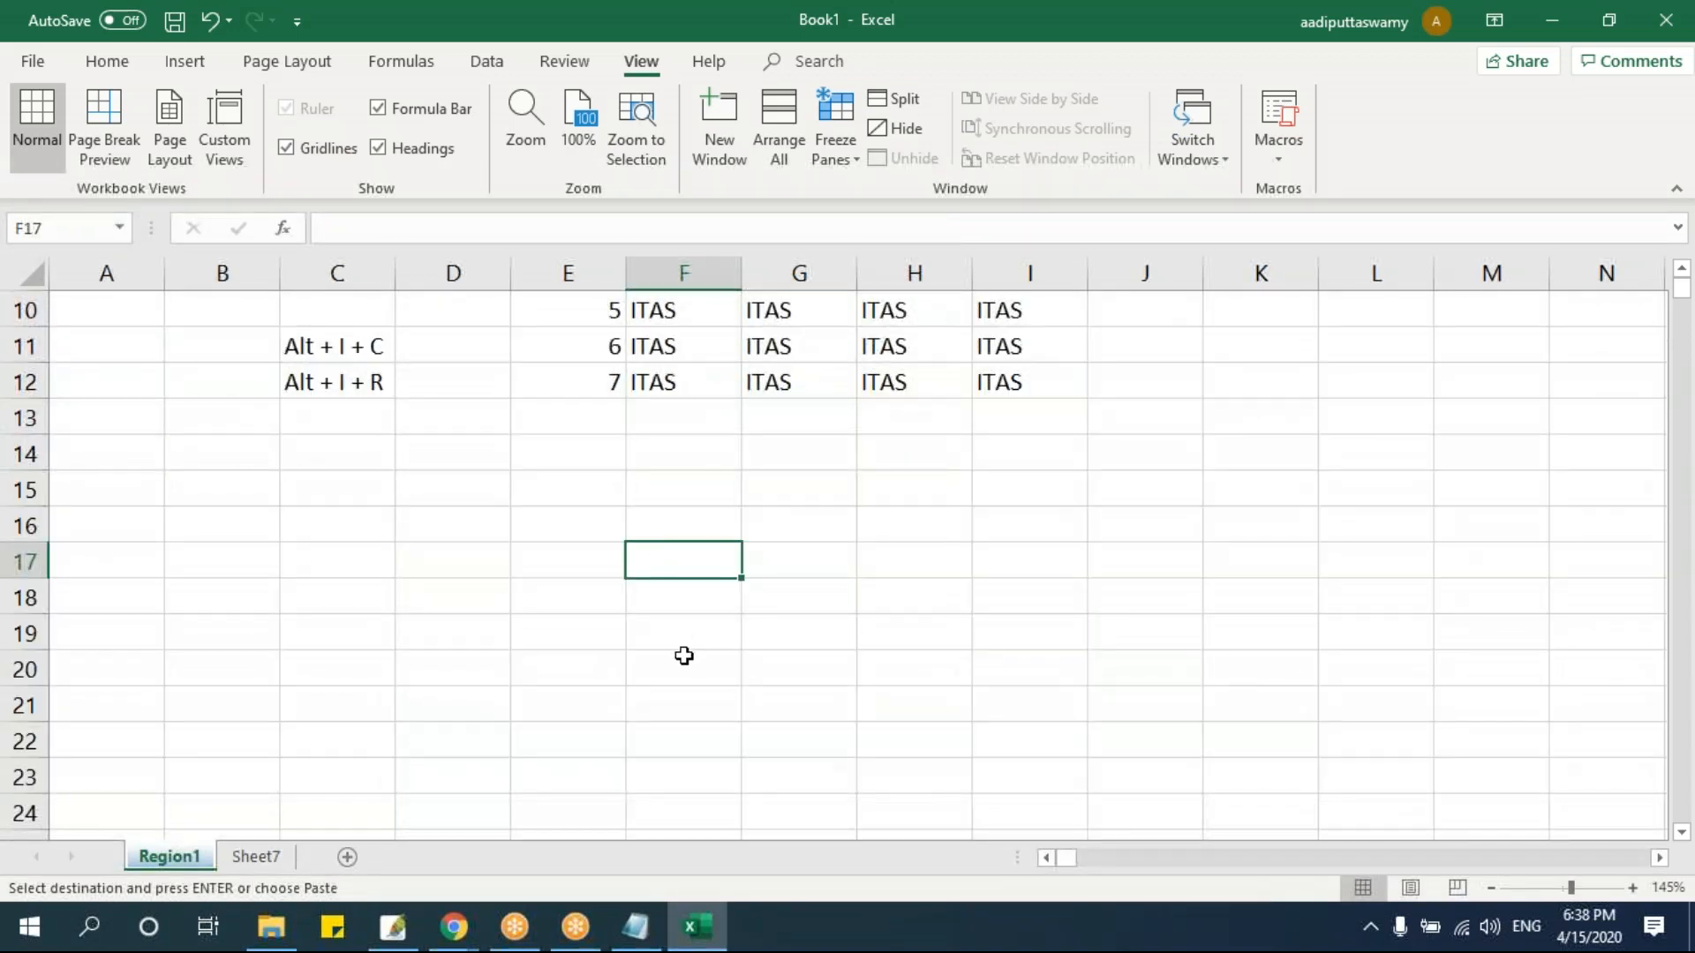